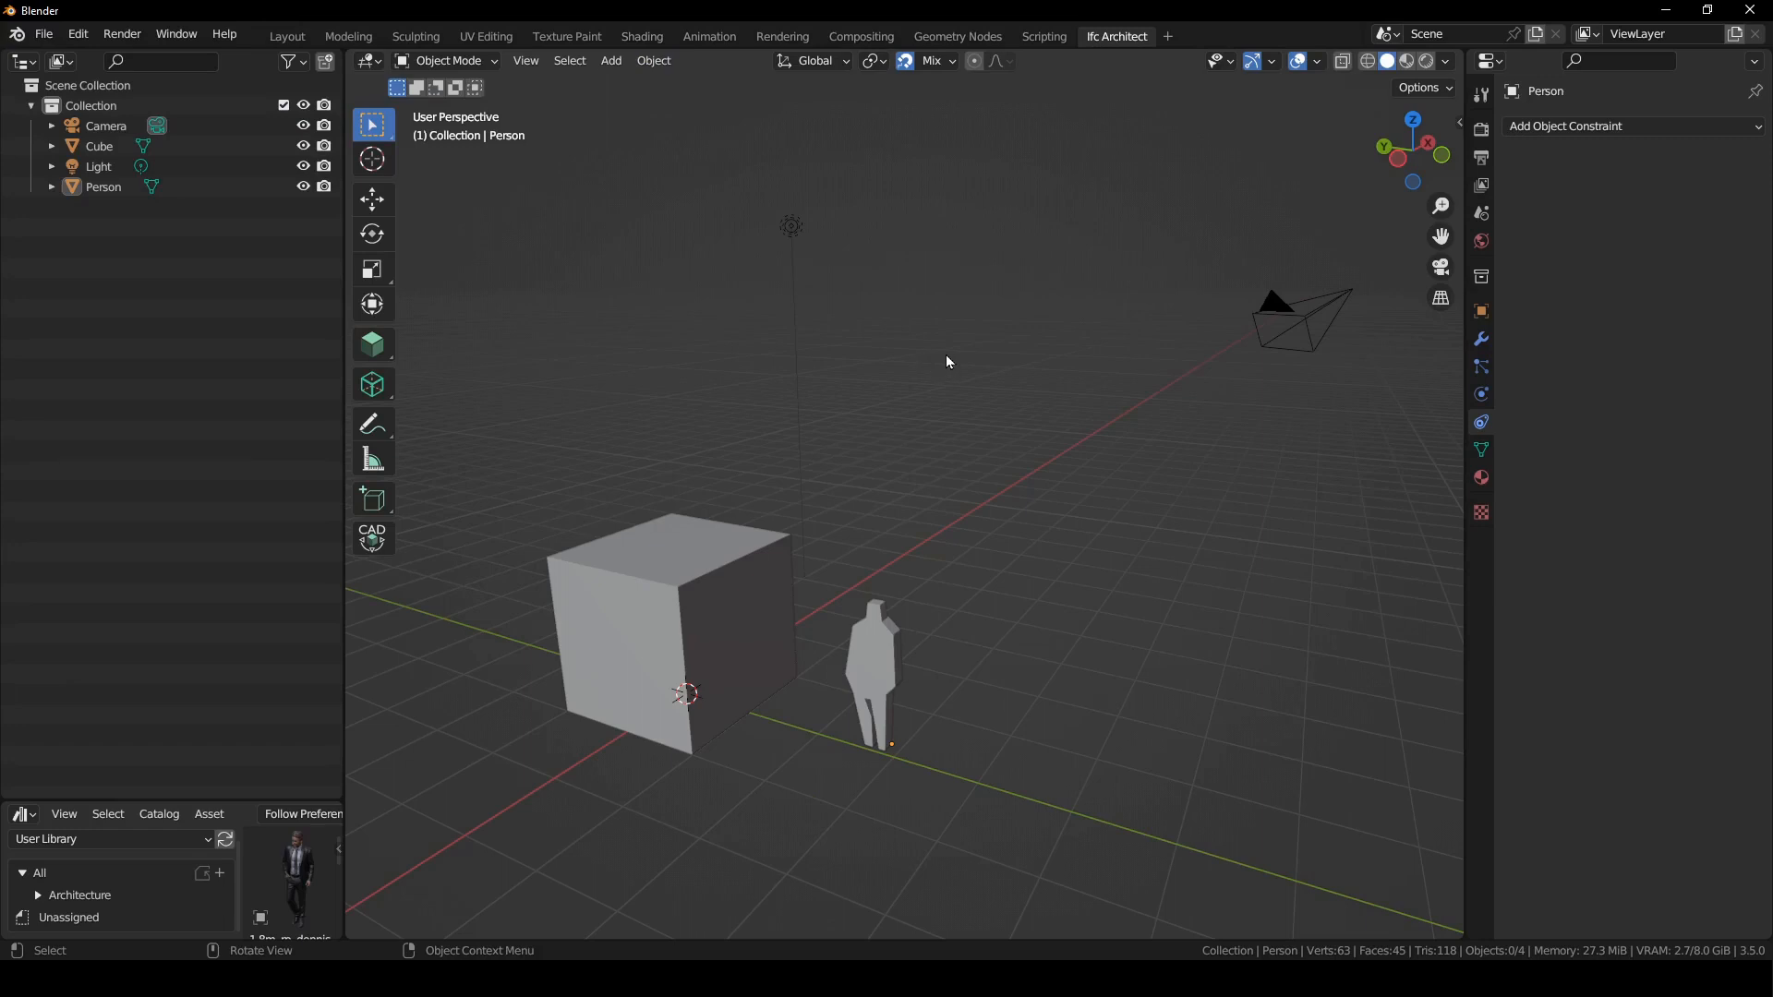
- Show the Screencast Keys settings and turn on the on-screen display of keystrokes and mouse events
{"action": "middle_click_drag", "start_coordinate": [977, 442], "coordinate": [1001, 406]}
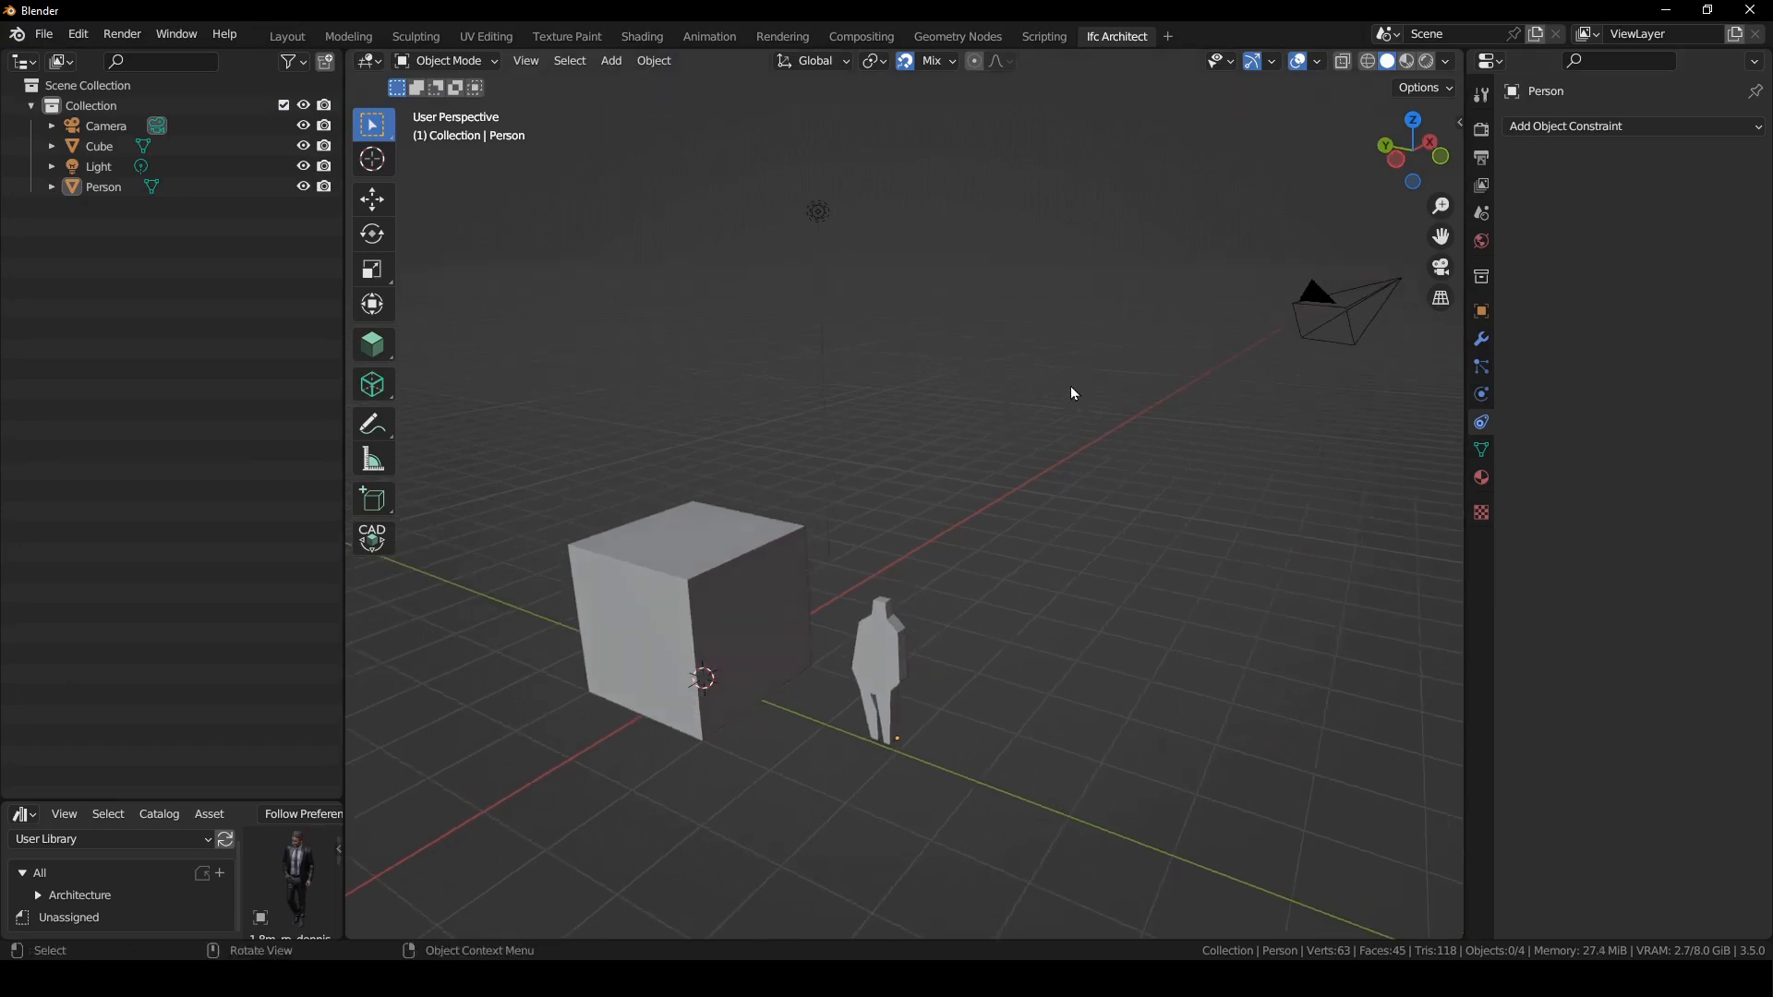
{"action": "key", "text": "n"}
{"action": "left_click", "coordinate": [1452, 175]}
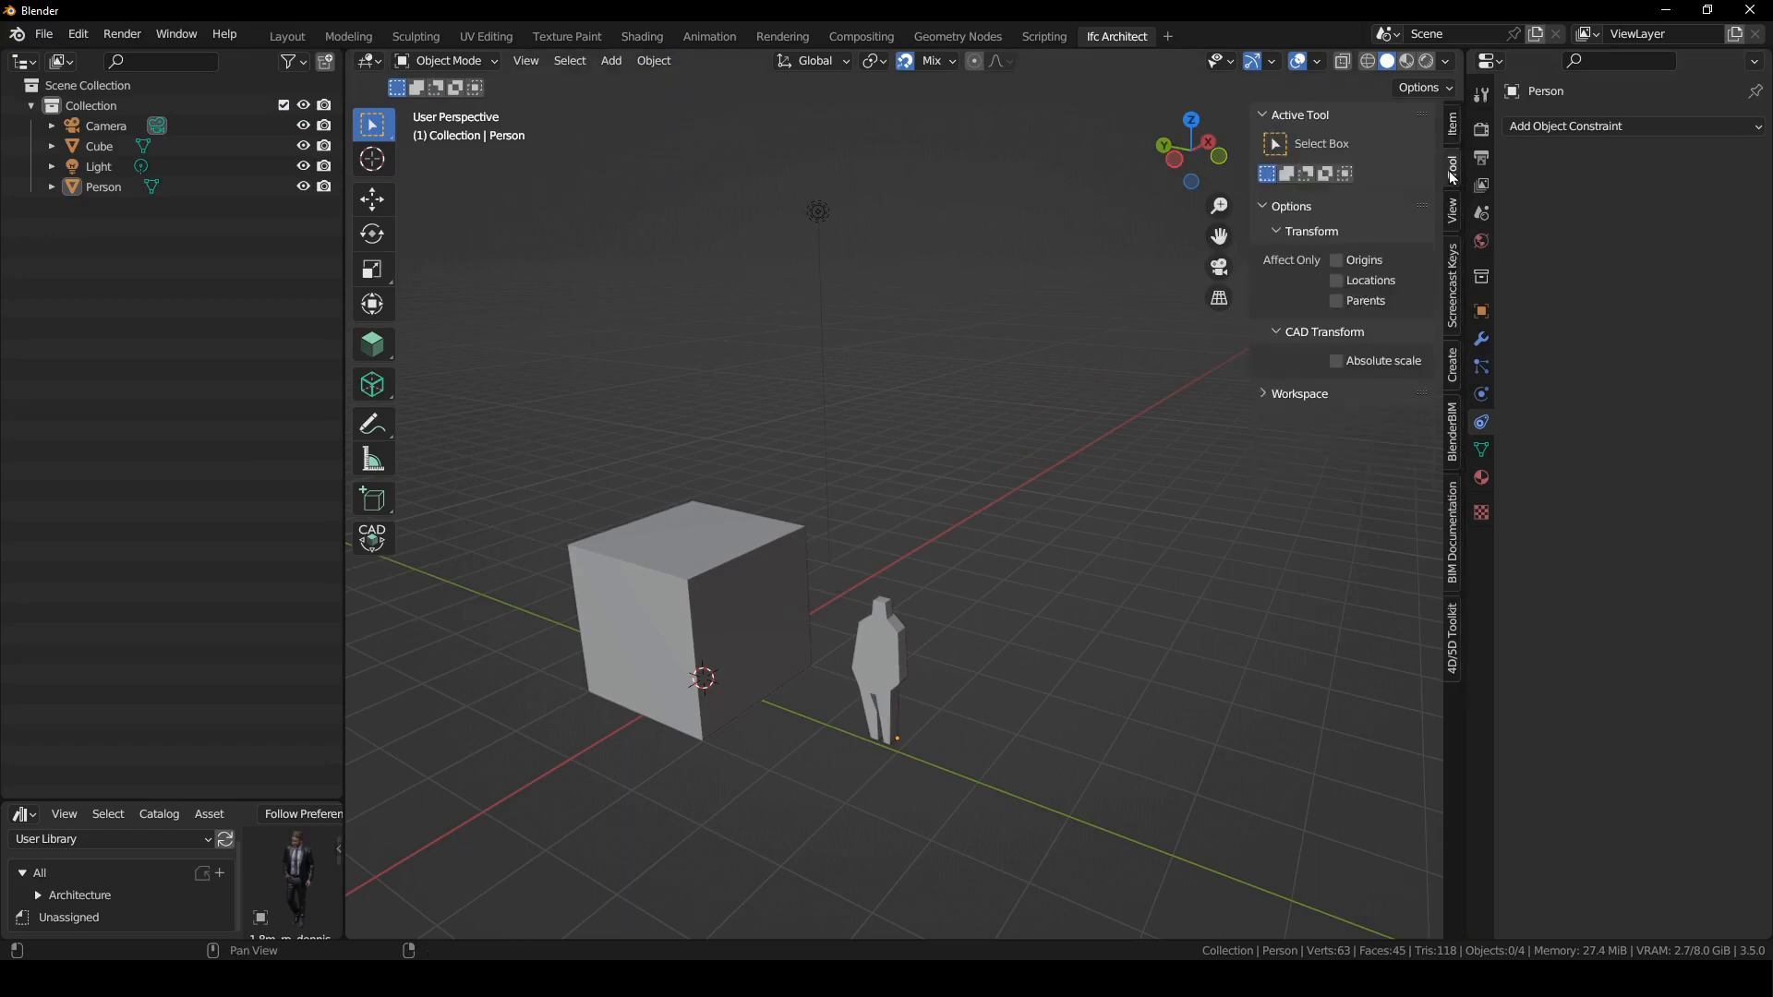
{"action": "left_click", "coordinate": [1456, 307]}
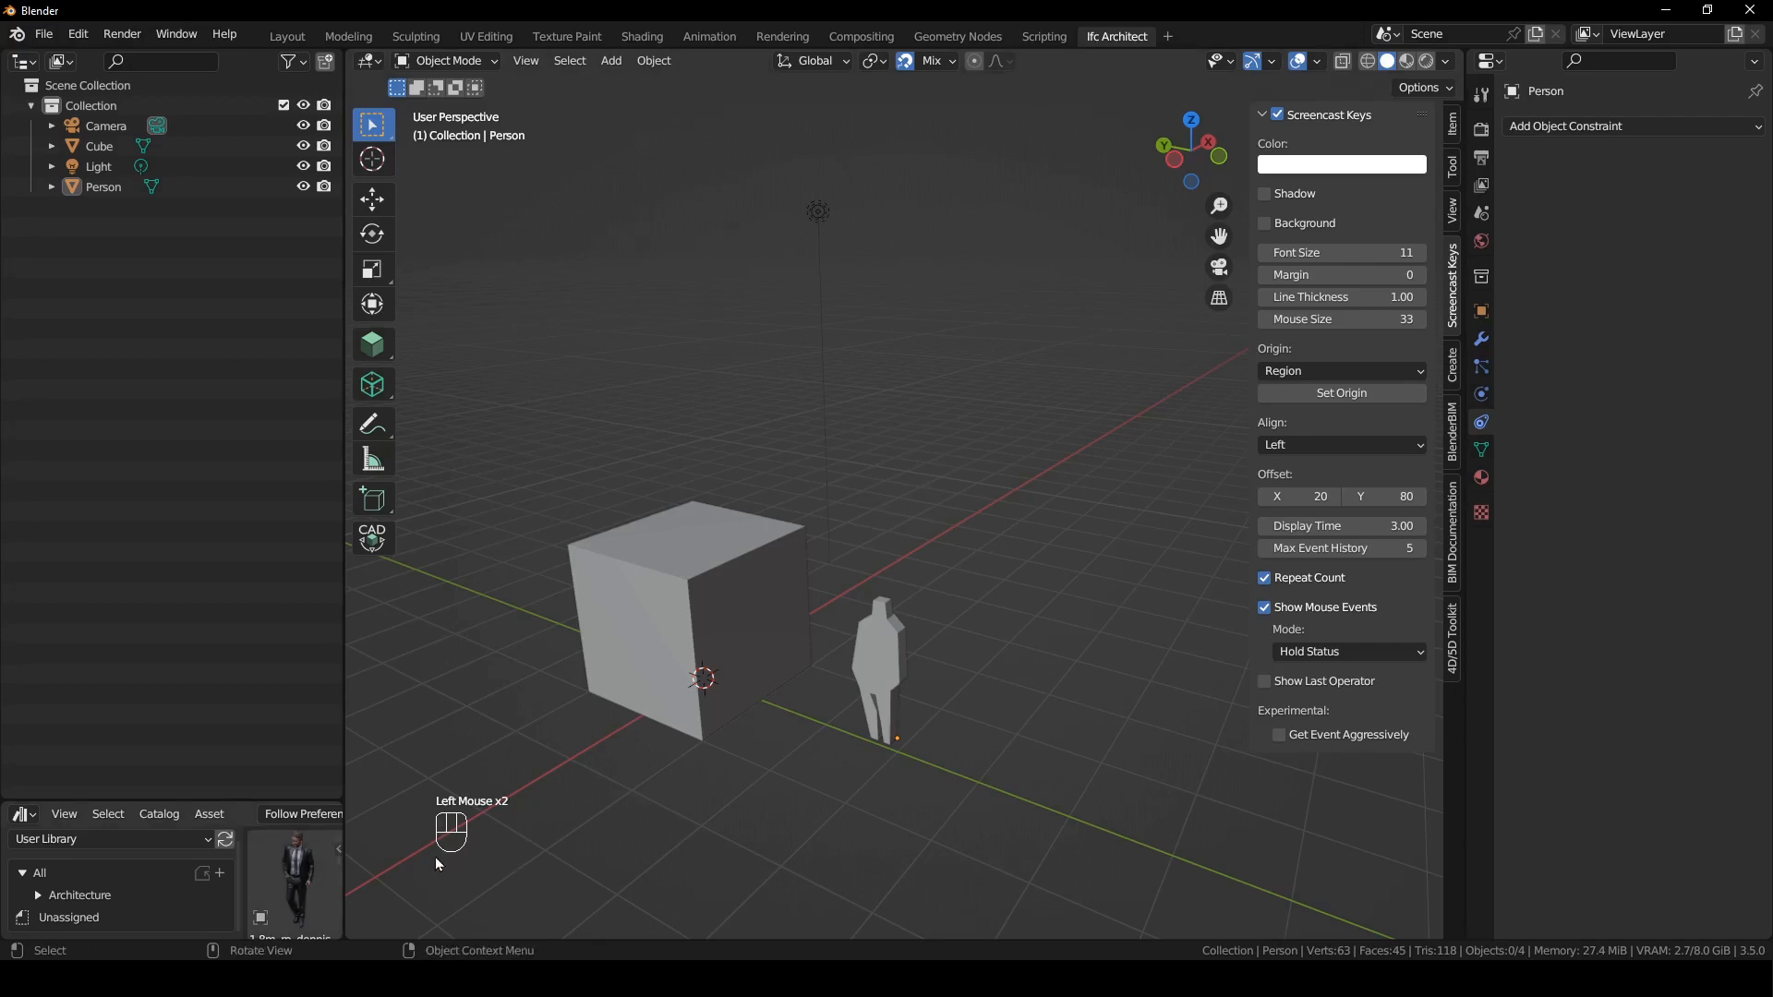
- Examine the snapping targets, the snap toggle and the viewport gizmo options for the Move gizmo
{"action": "left_click", "coordinate": [946, 169]}
{"action": "left_click", "coordinate": [930, 63]}
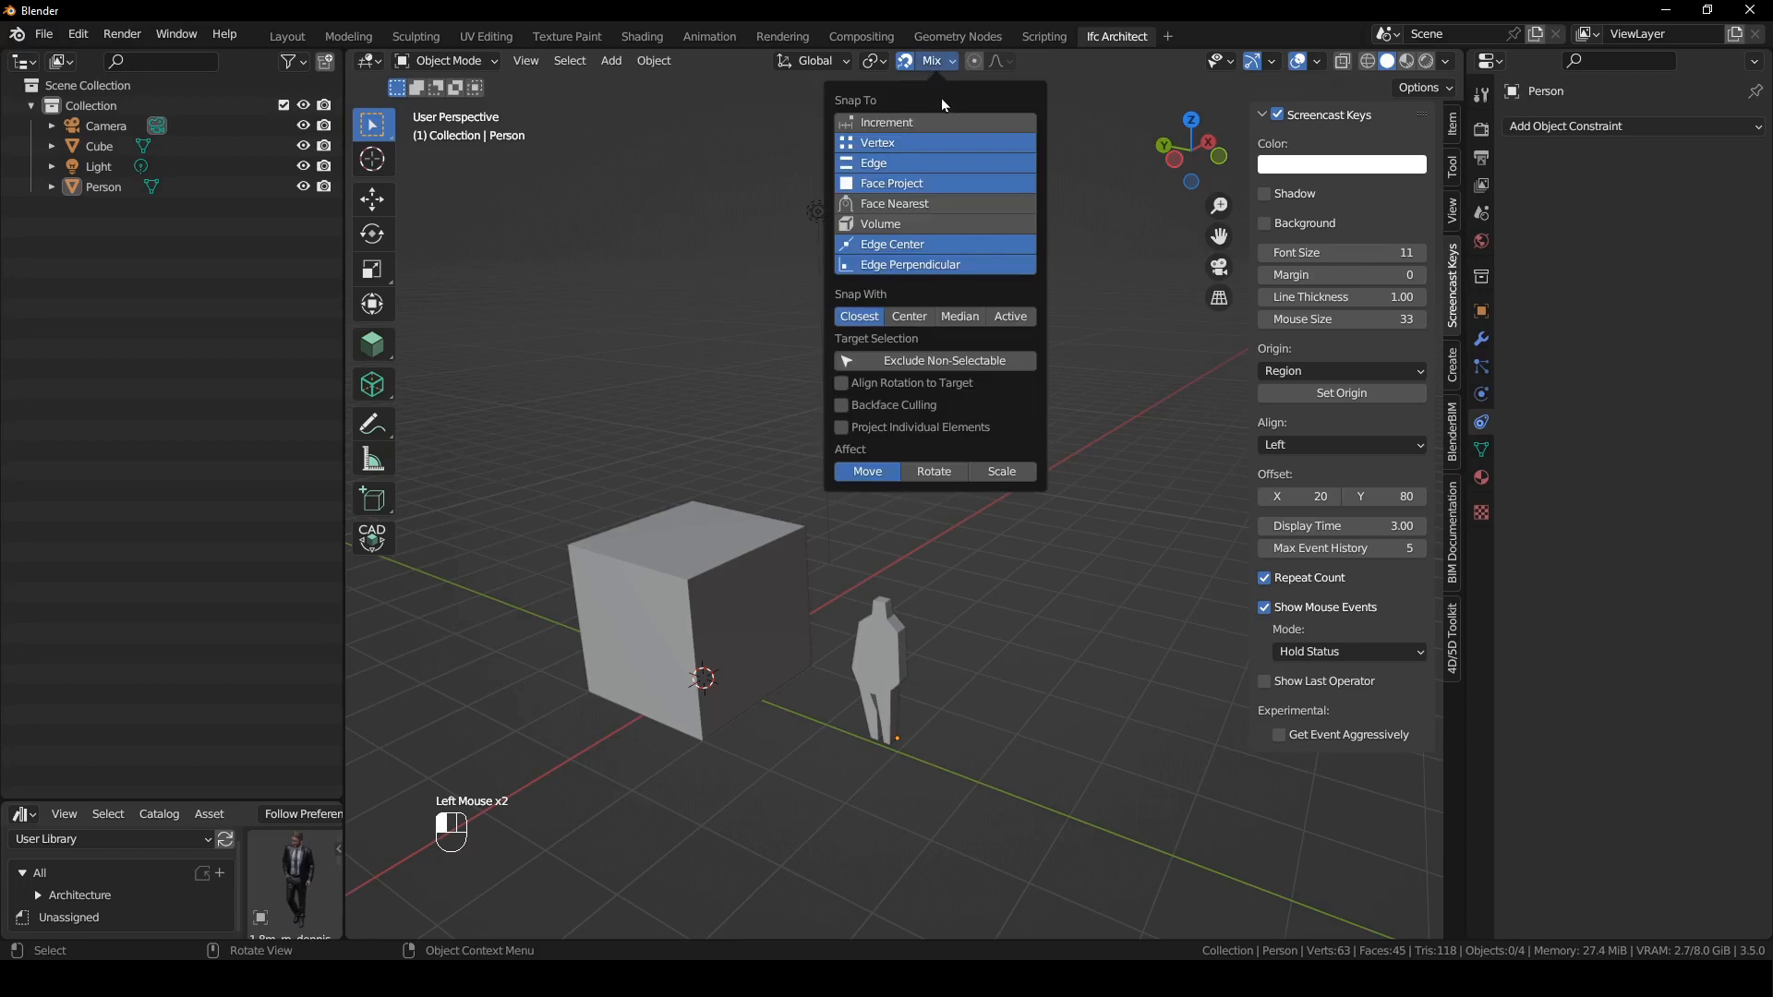
{"action": "left_click", "coordinate": [906, 63]}
{"action": "left_click", "coordinate": [906, 63]}
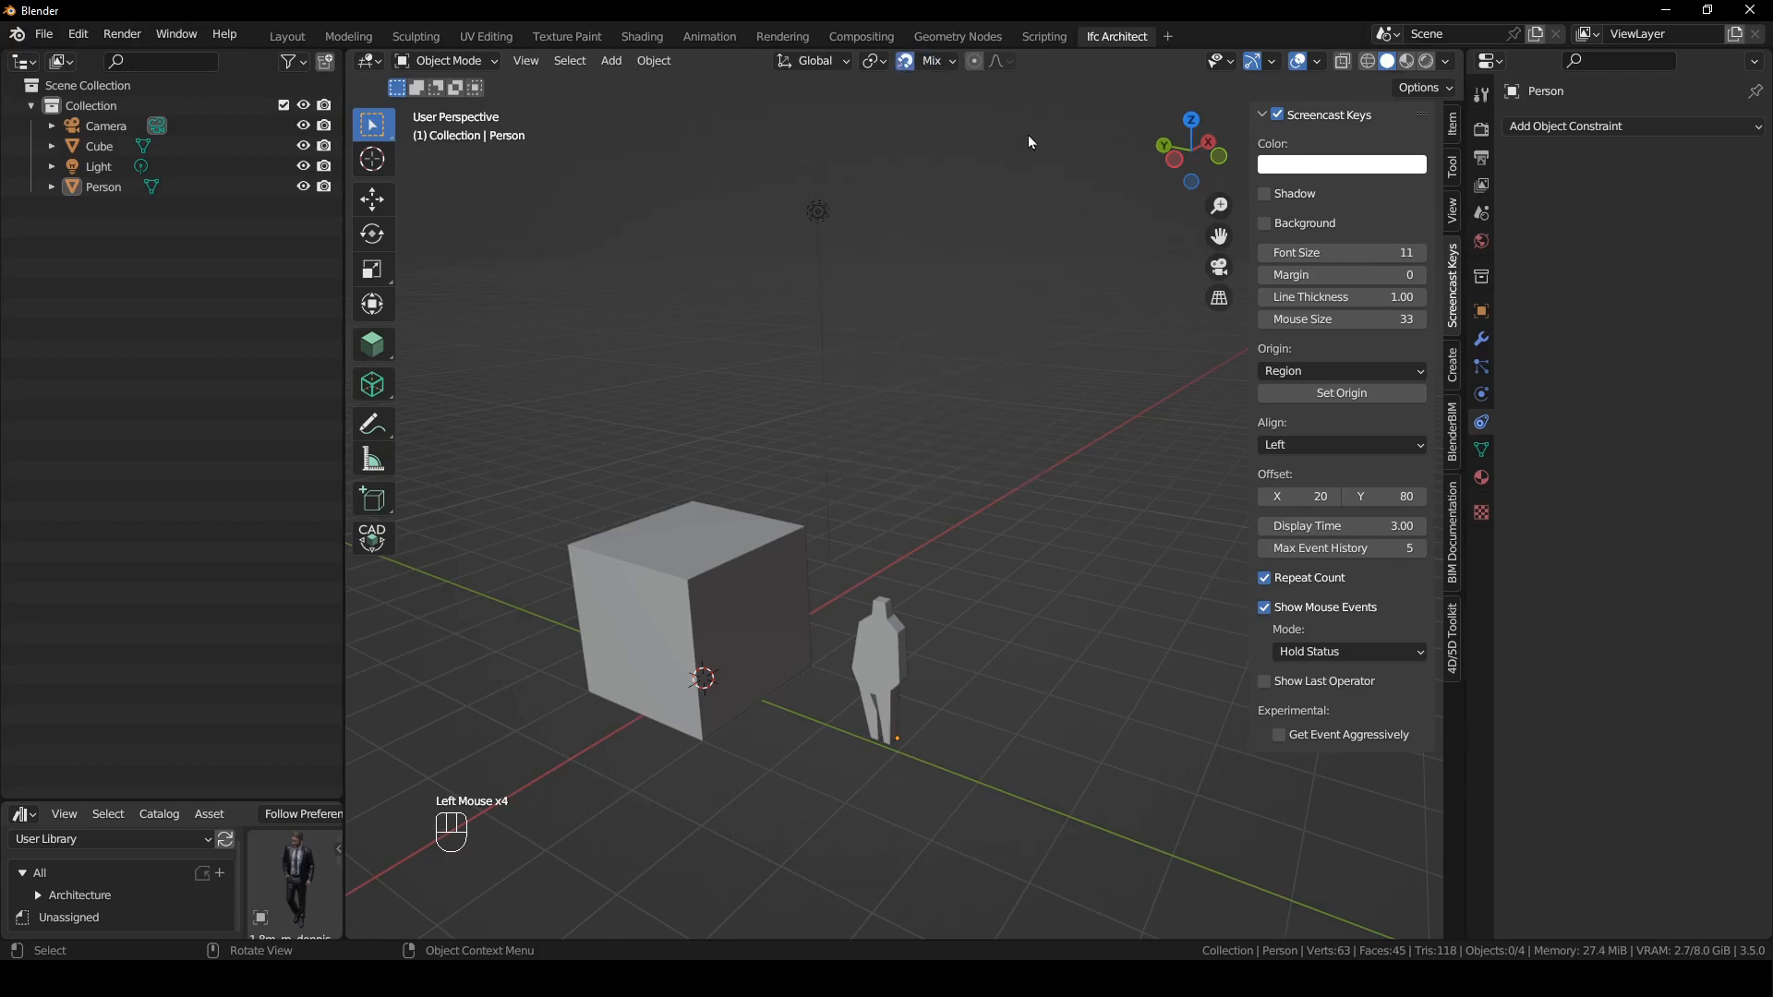
{"action": "left_click", "coordinate": [1272, 64]}
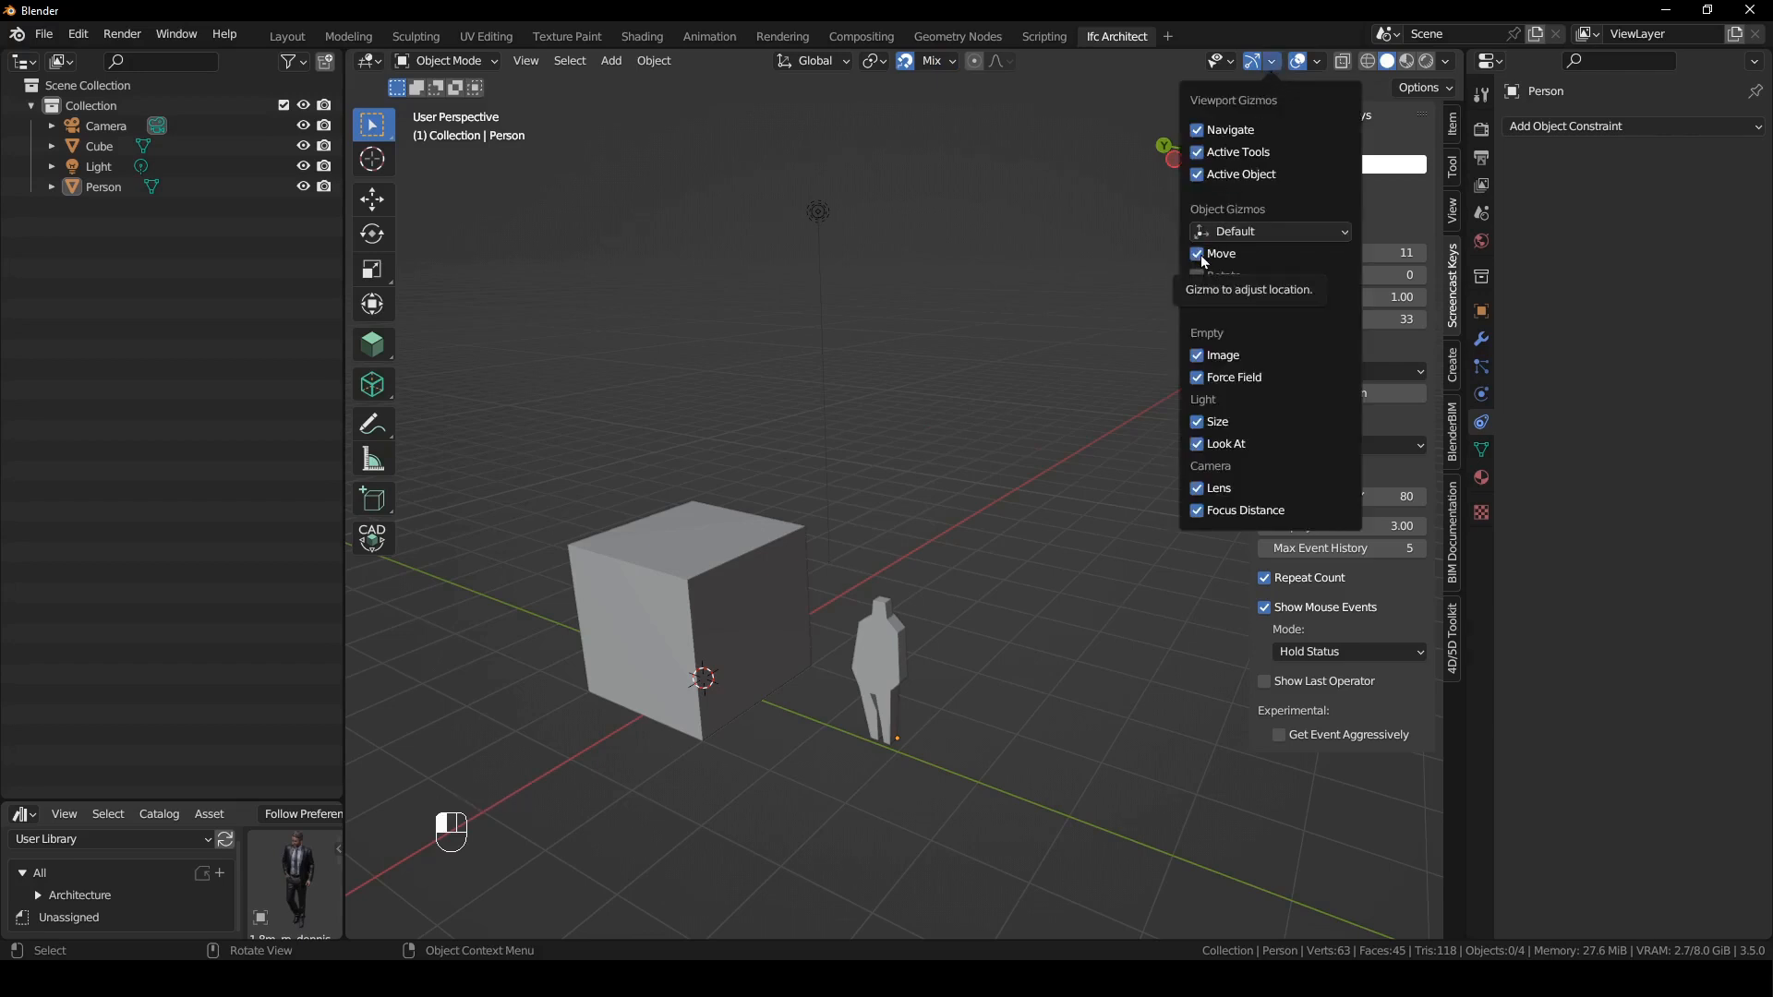
{"action": "left_click", "coordinate": [1038, 624]}
- Move the Person figure freely and with the Move gizmo, placing it well away from the cube
{"action": "left_click", "coordinate": [853, 640]}
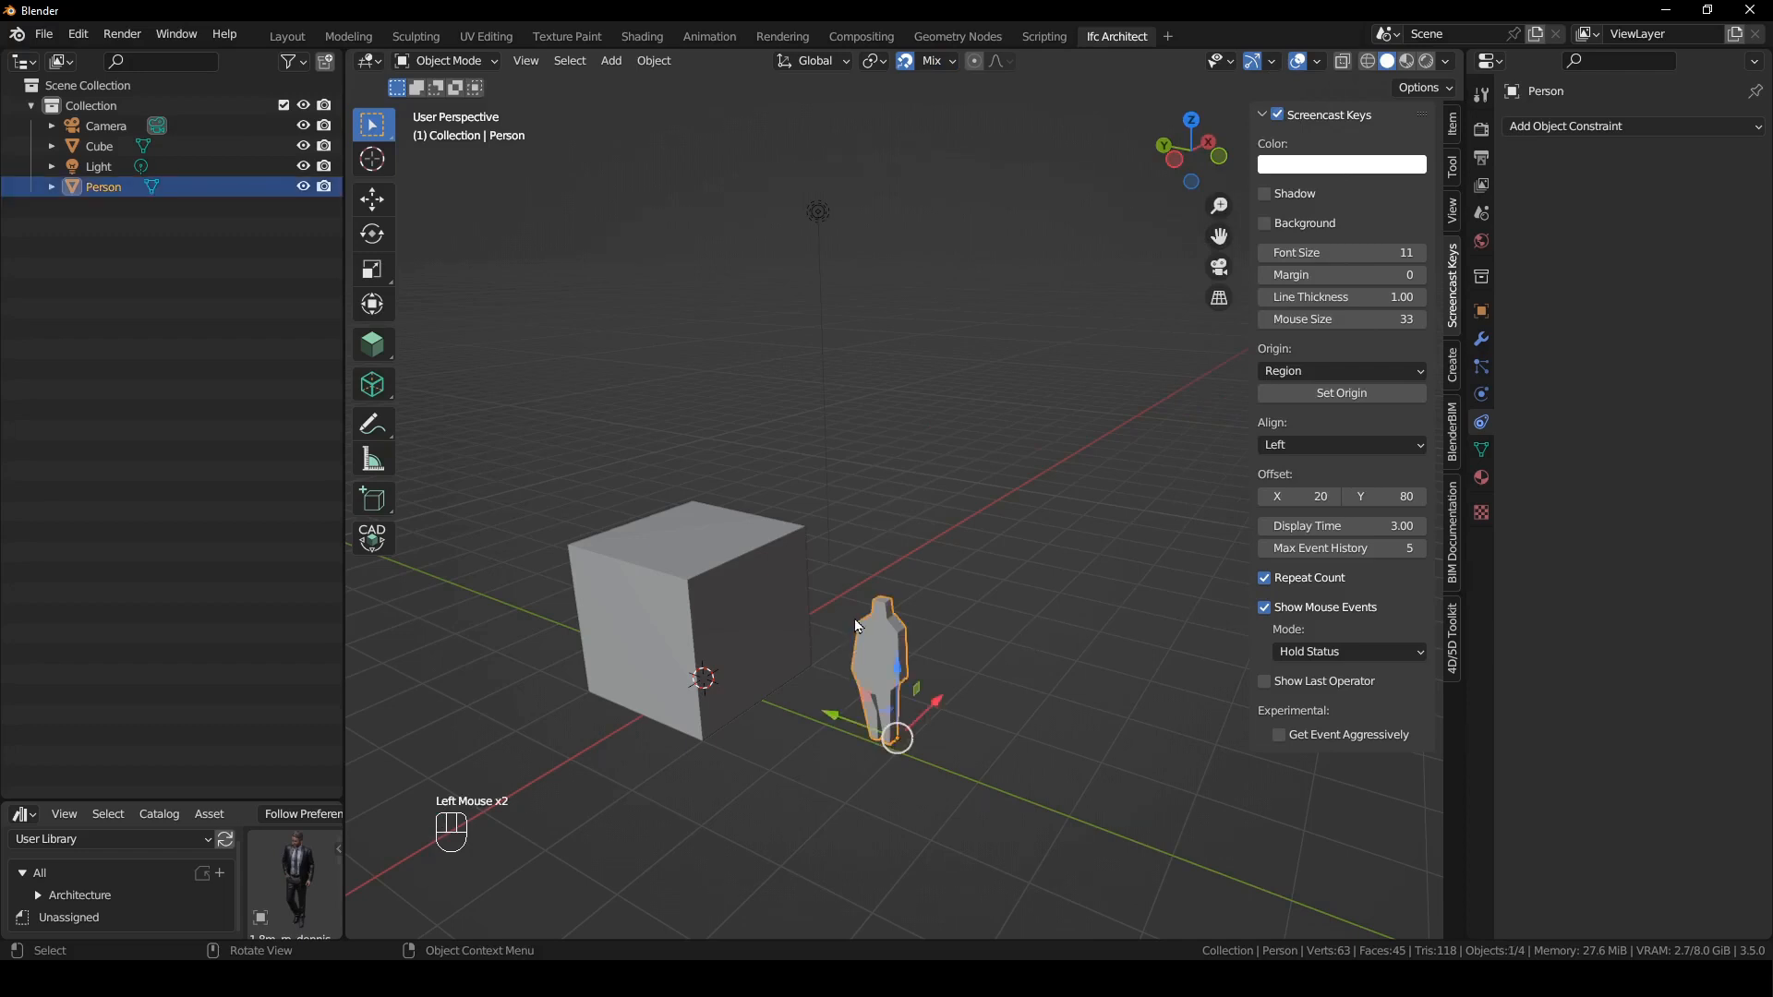
{"action": "key", "text": "g"}
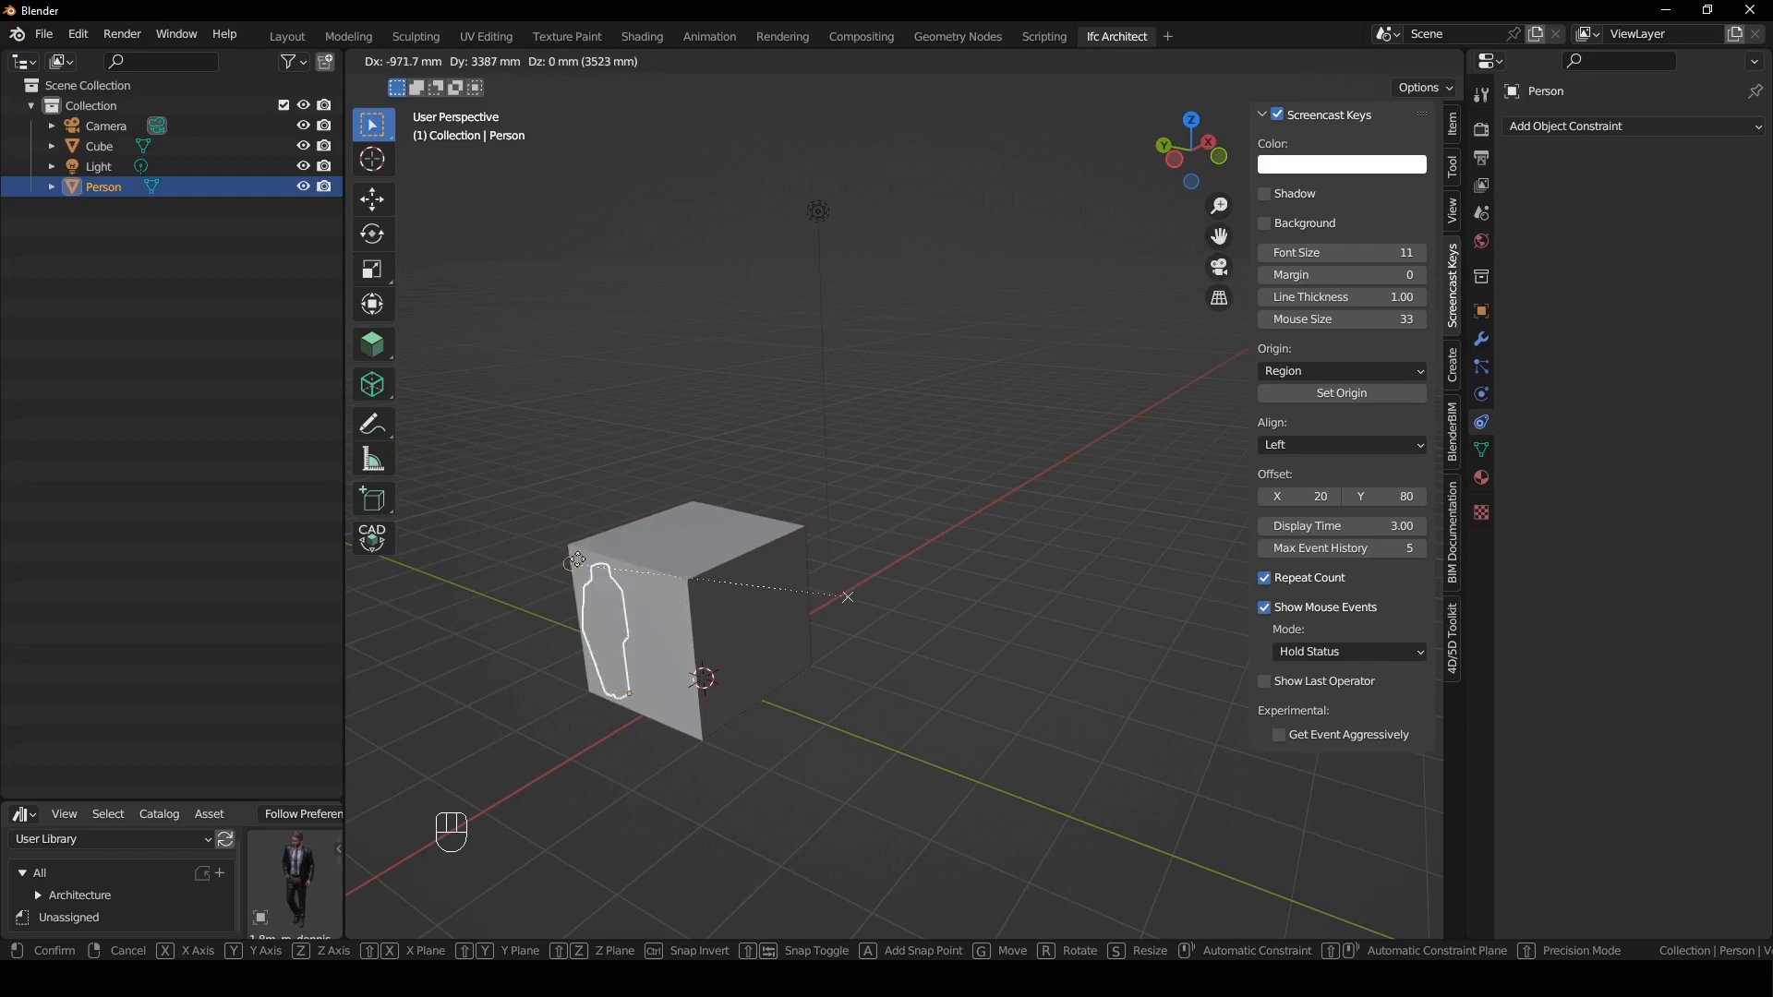
{"action": "left_click", "coordinate": [959, 728]}
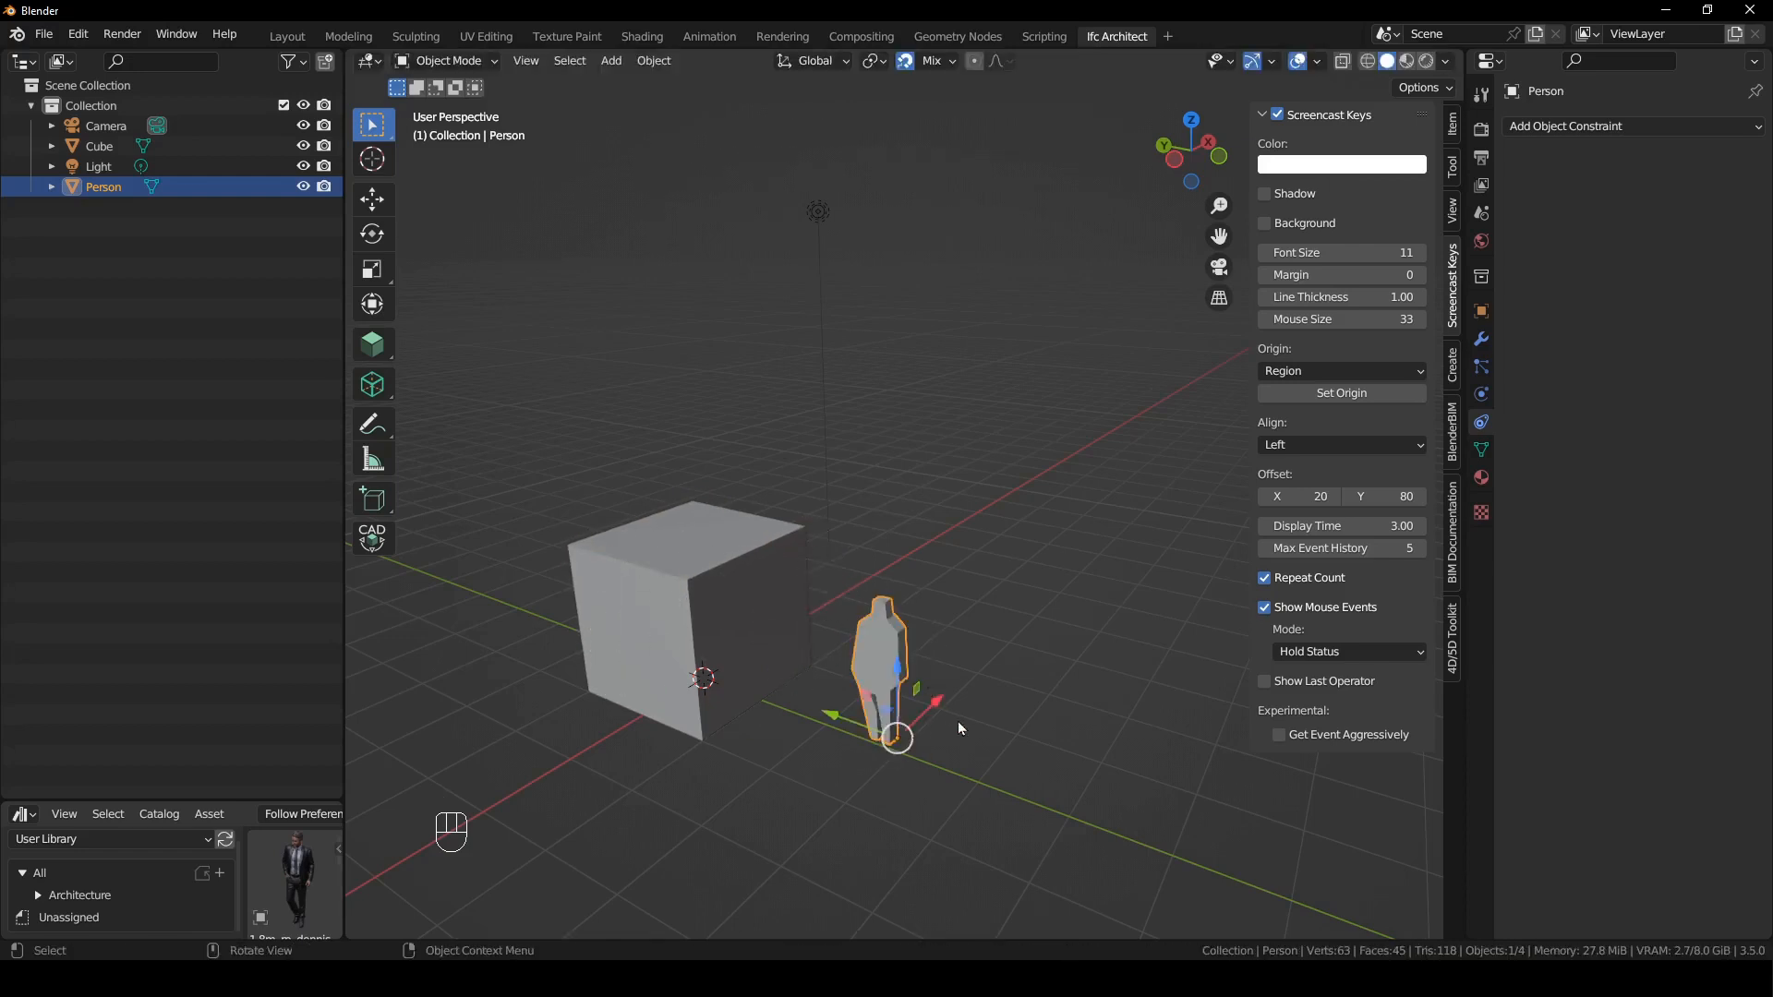
{"action": "left_click_drag", "start_coordinate": [940, 707], "coordinate": [1068, 649]}
{"action": "left_click_drag", "start_coordinate": [1160, 586], "coordinate": [986, 360]}
{"action": "left_click", "coordinate": [1027, 707]}
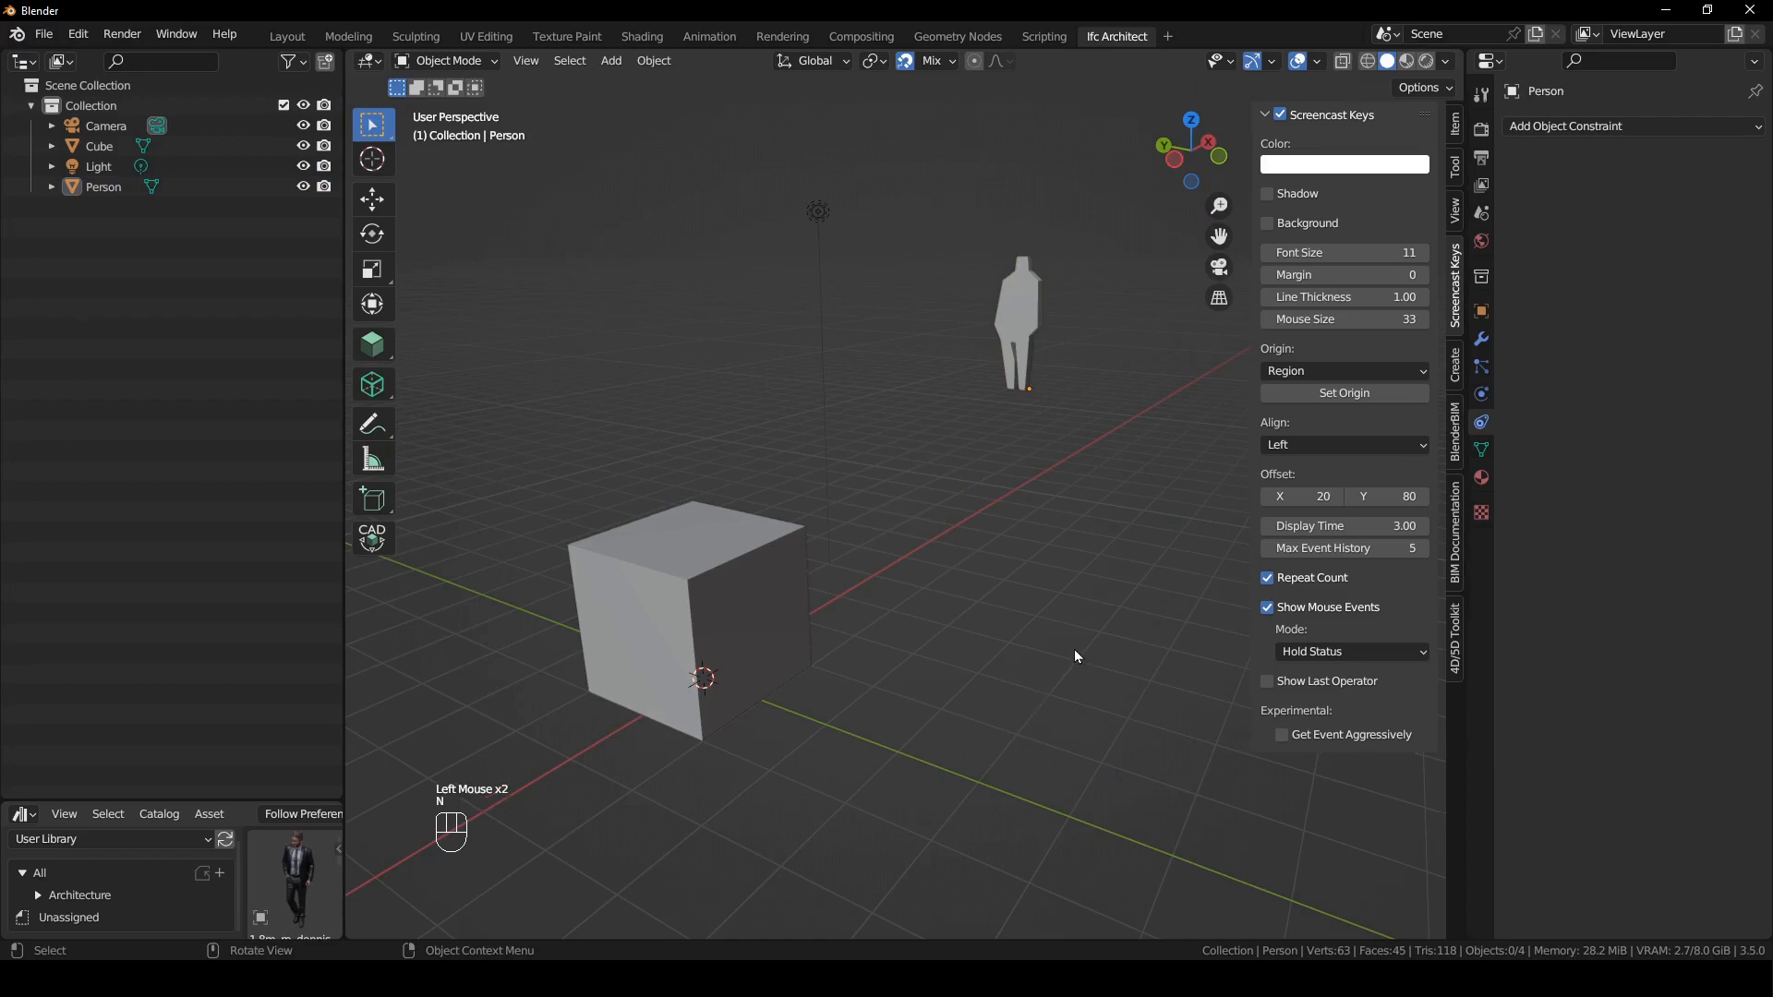
- Delete the default collection with its camera, cube, light and person, and merge the asset browser area into the outliner
{"action": "key", "text": "n"}
{"action": "left_click", "coordinate": [187, 331]}
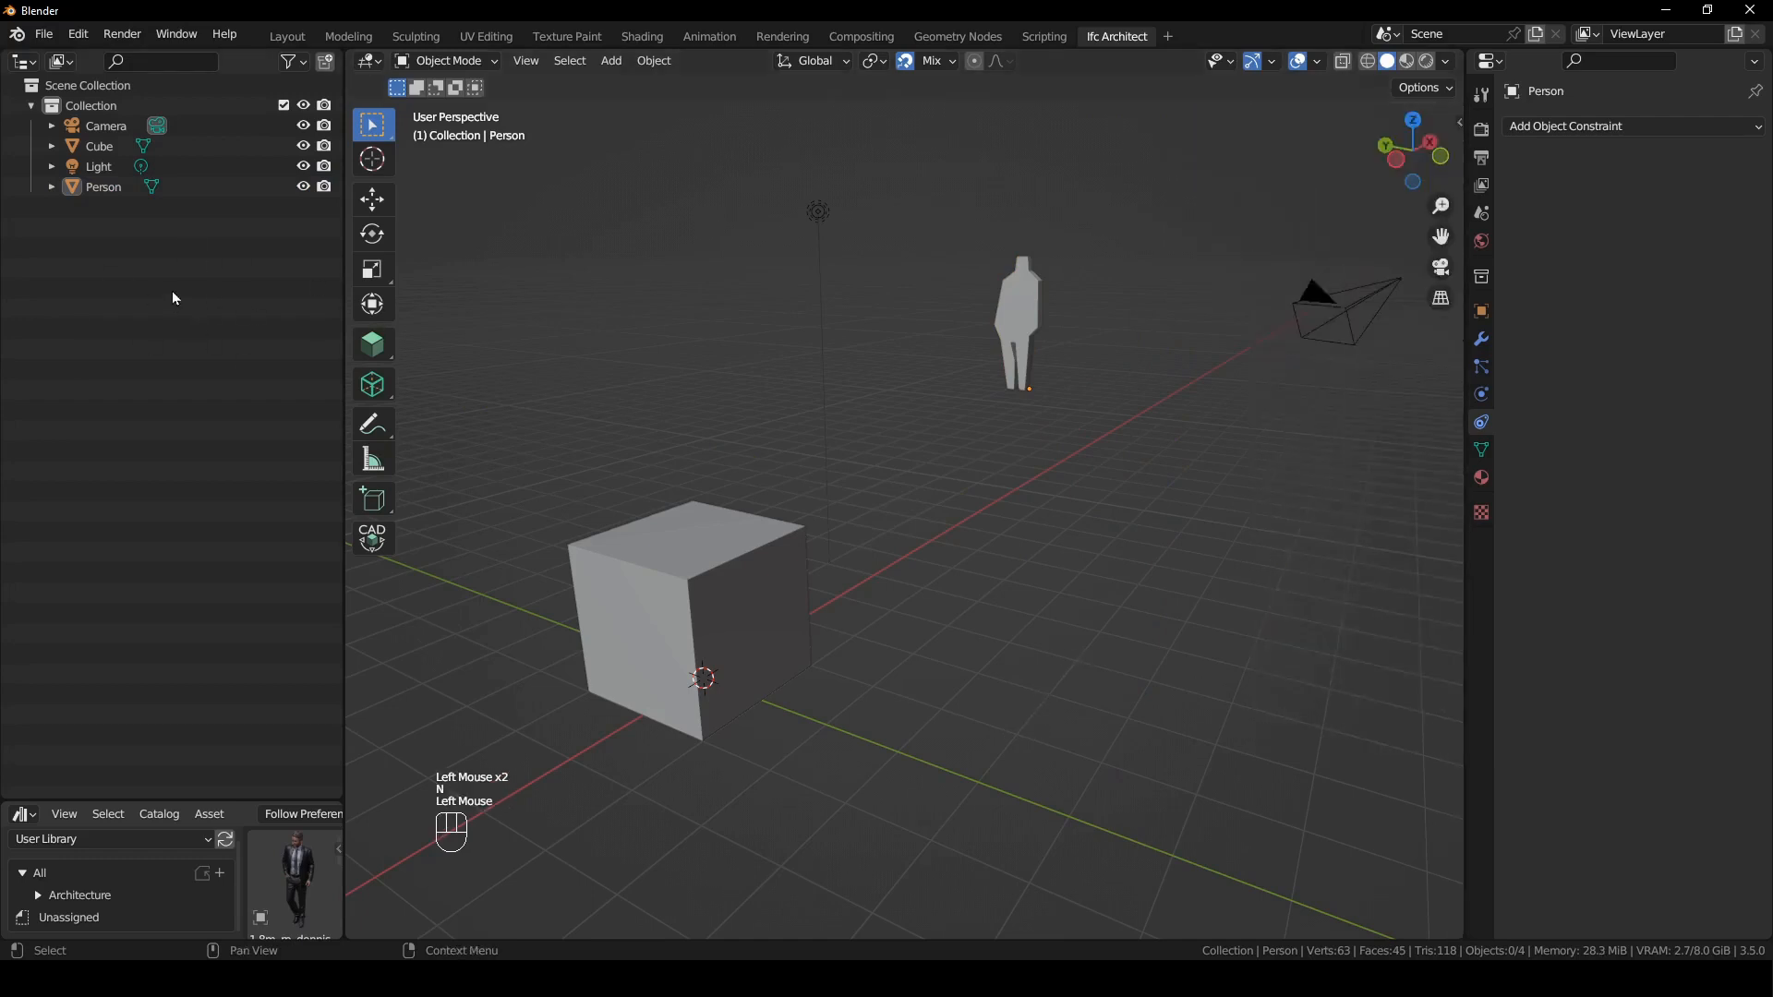
{"action": "key", "text": "a"}
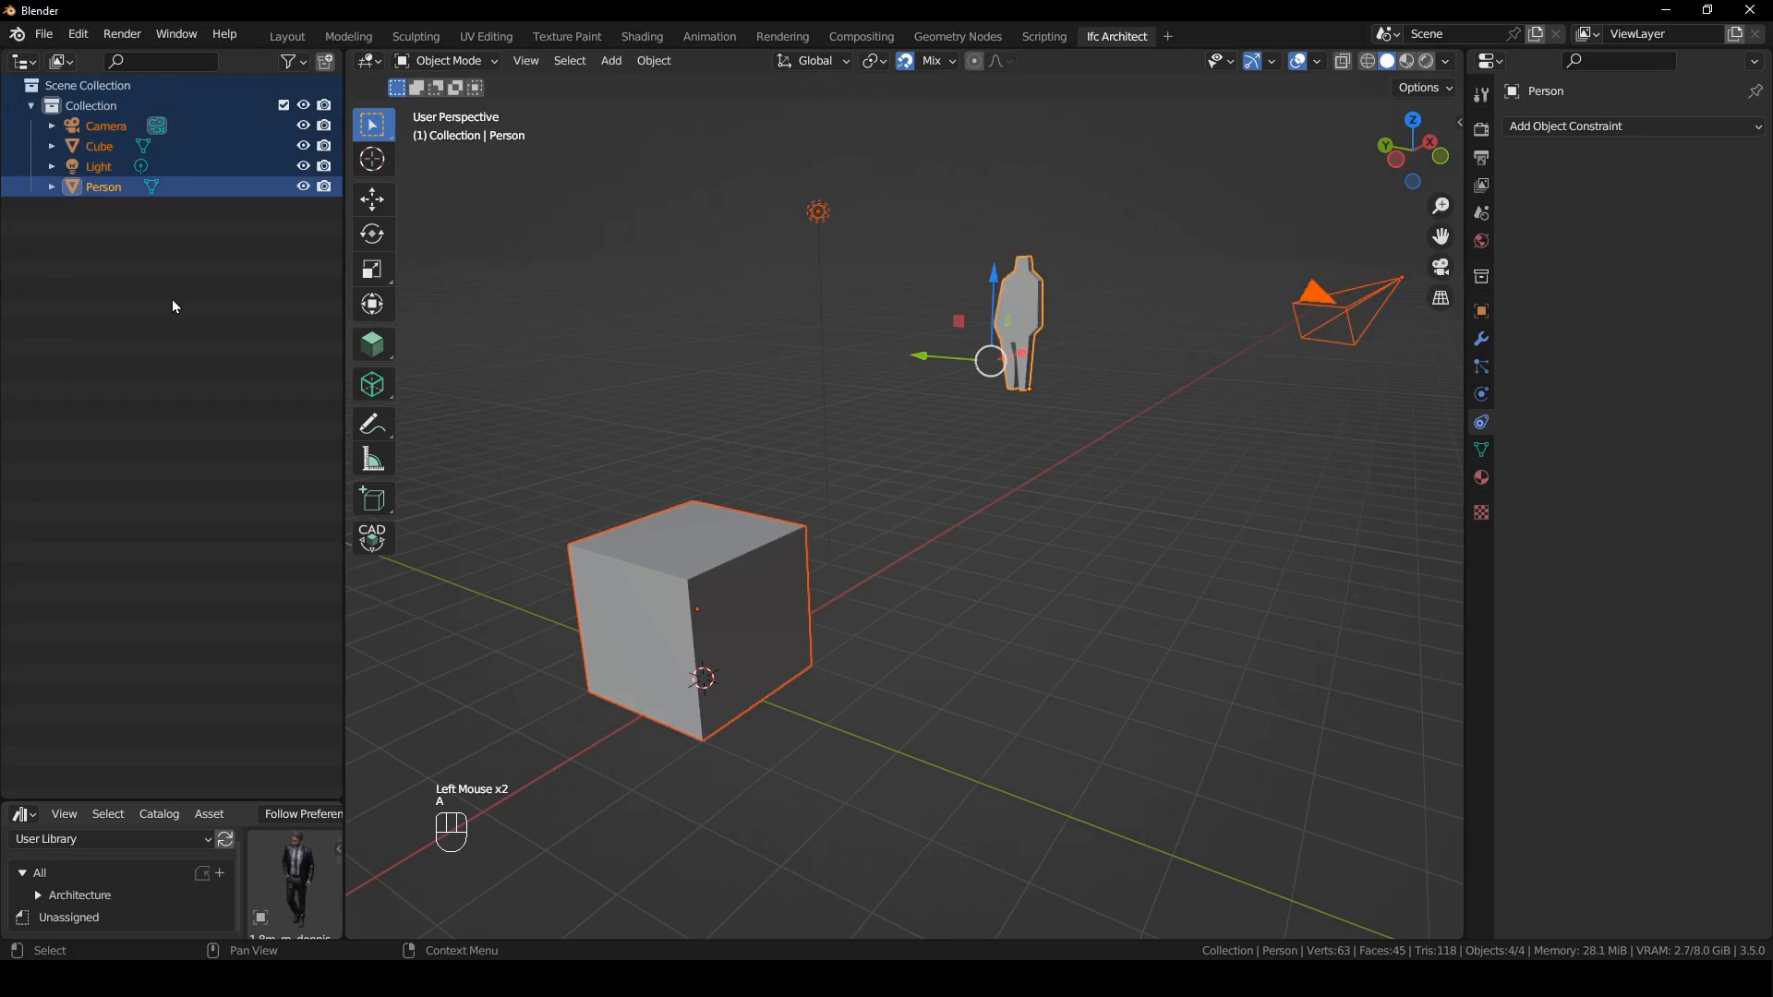
{"action": "key", "text": "x"}
{"action": "left_click_drag", "start_coordinate": [4, 796], "coordinate": [69, 868]}
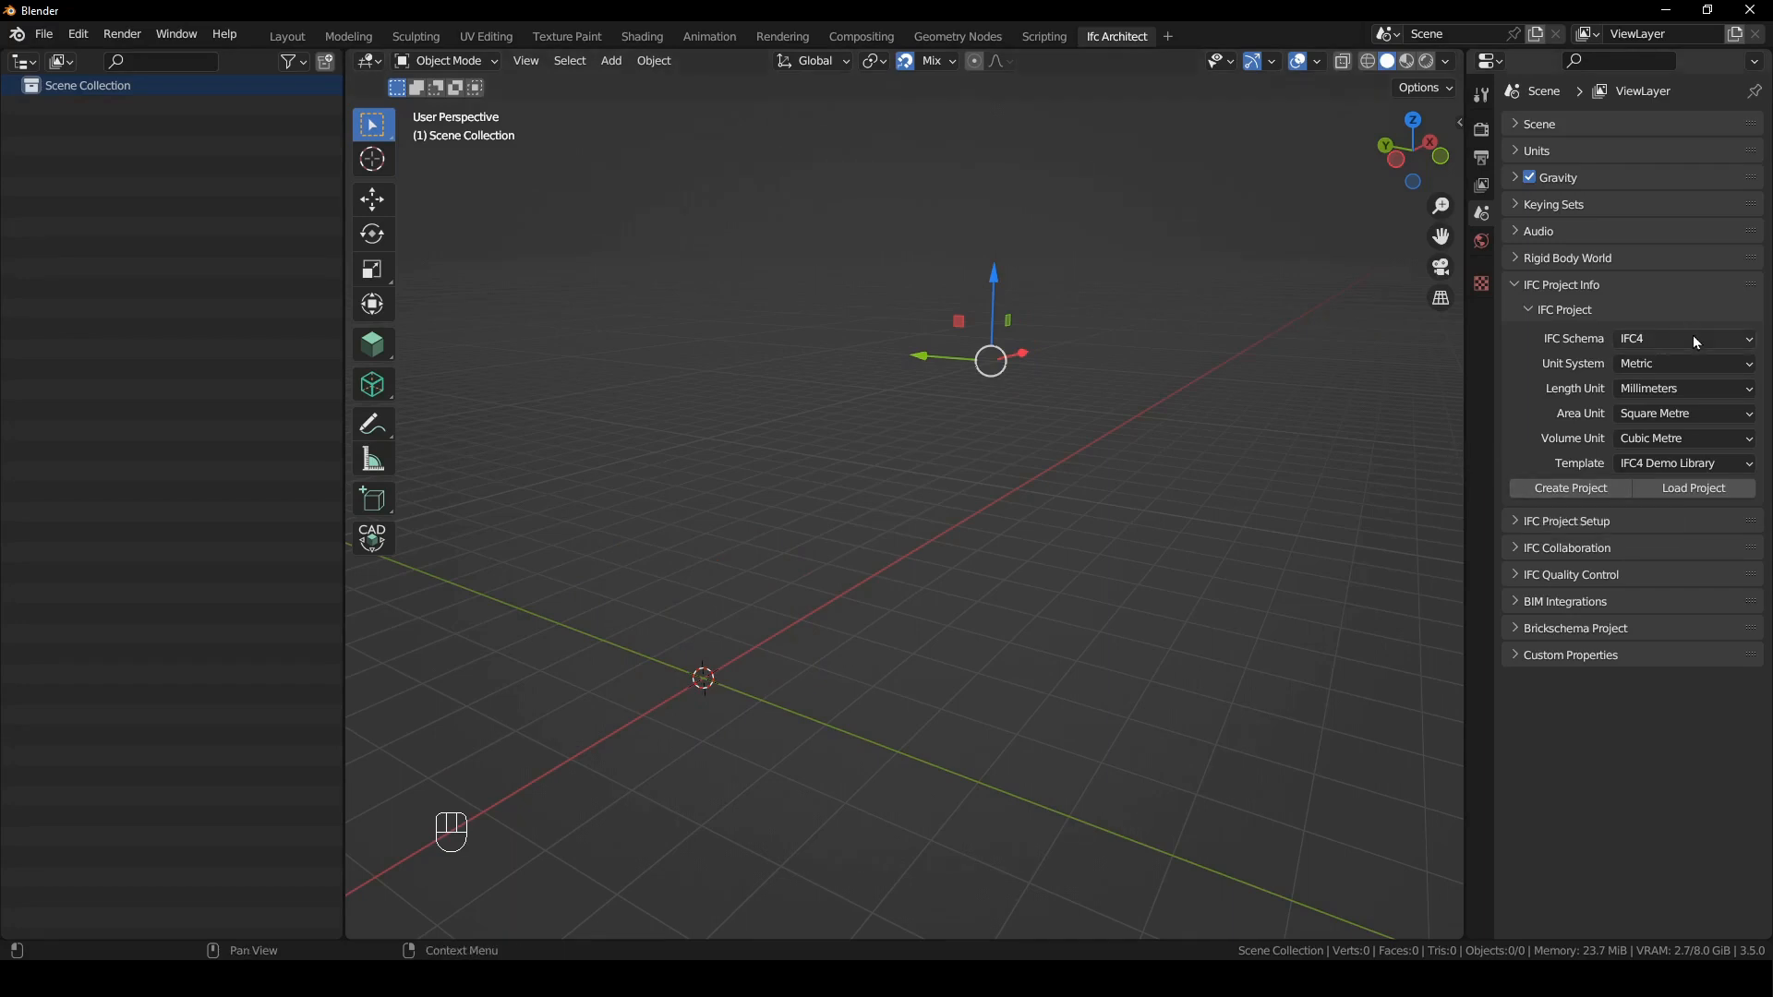
- Create a new IFC4 metric project in millimetres from the IFC4 Demo Library template
{"action": "left_click", "coordinate": [1670, 465]}
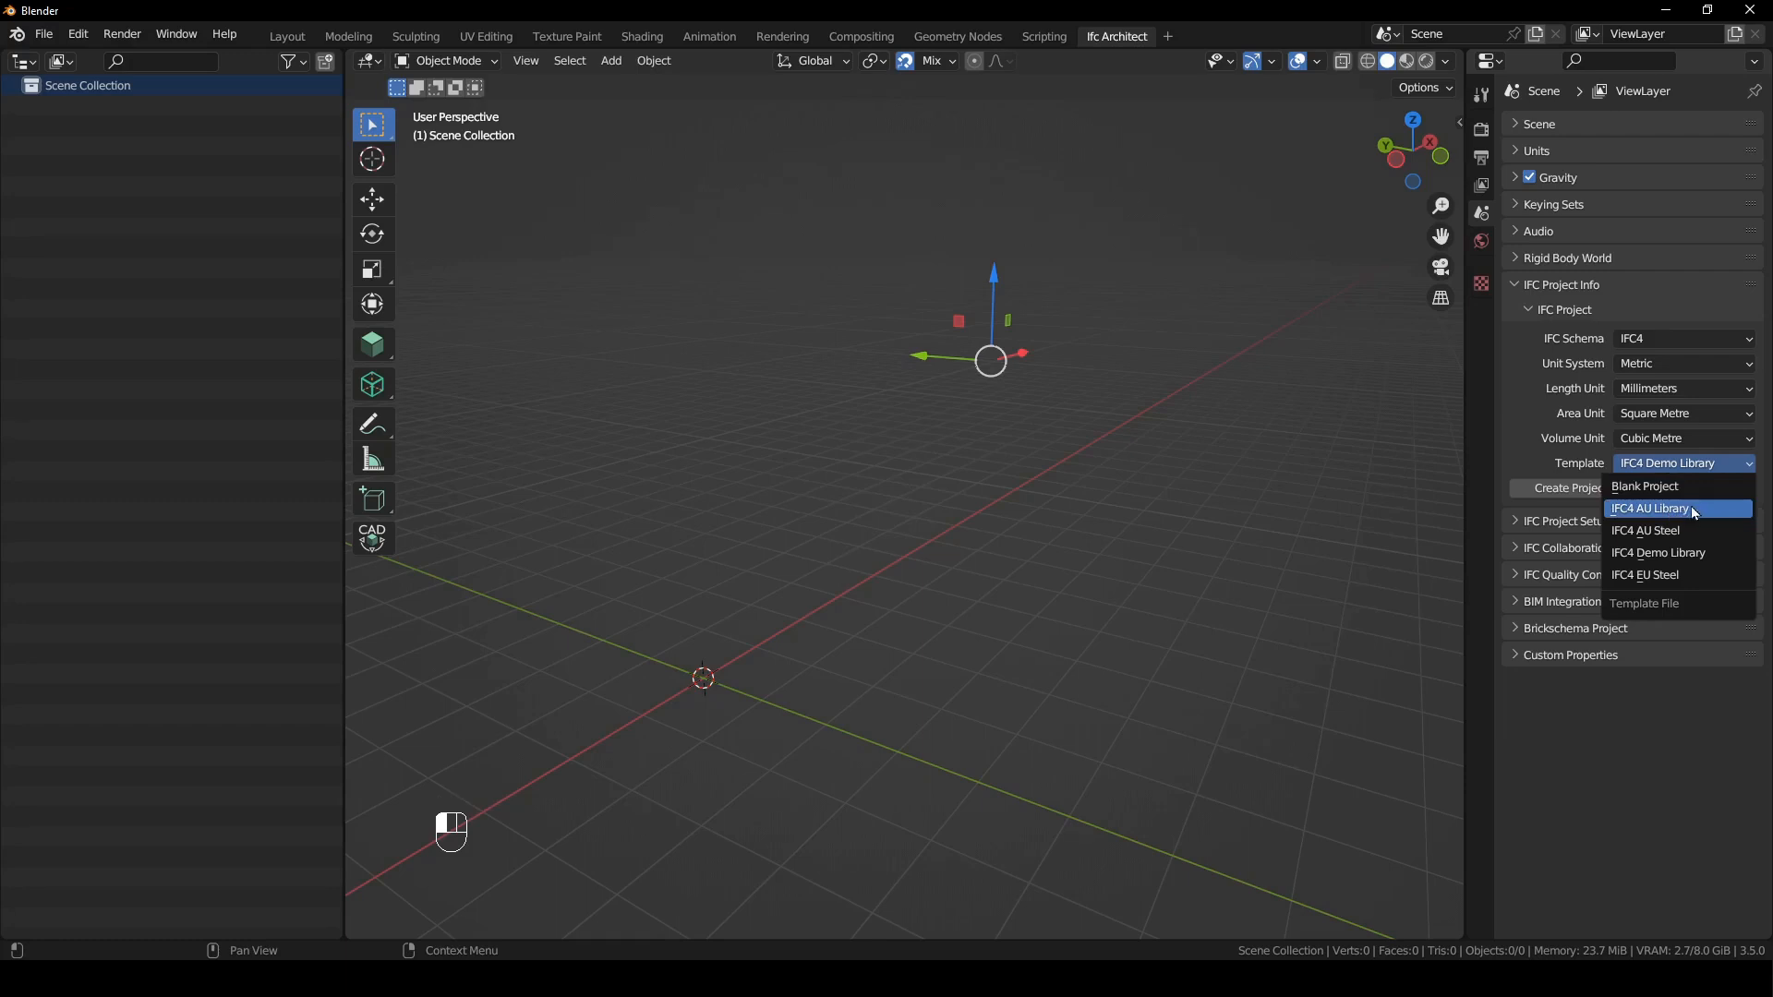
{"action": "left_click", "coordinate": [1690, 553]}
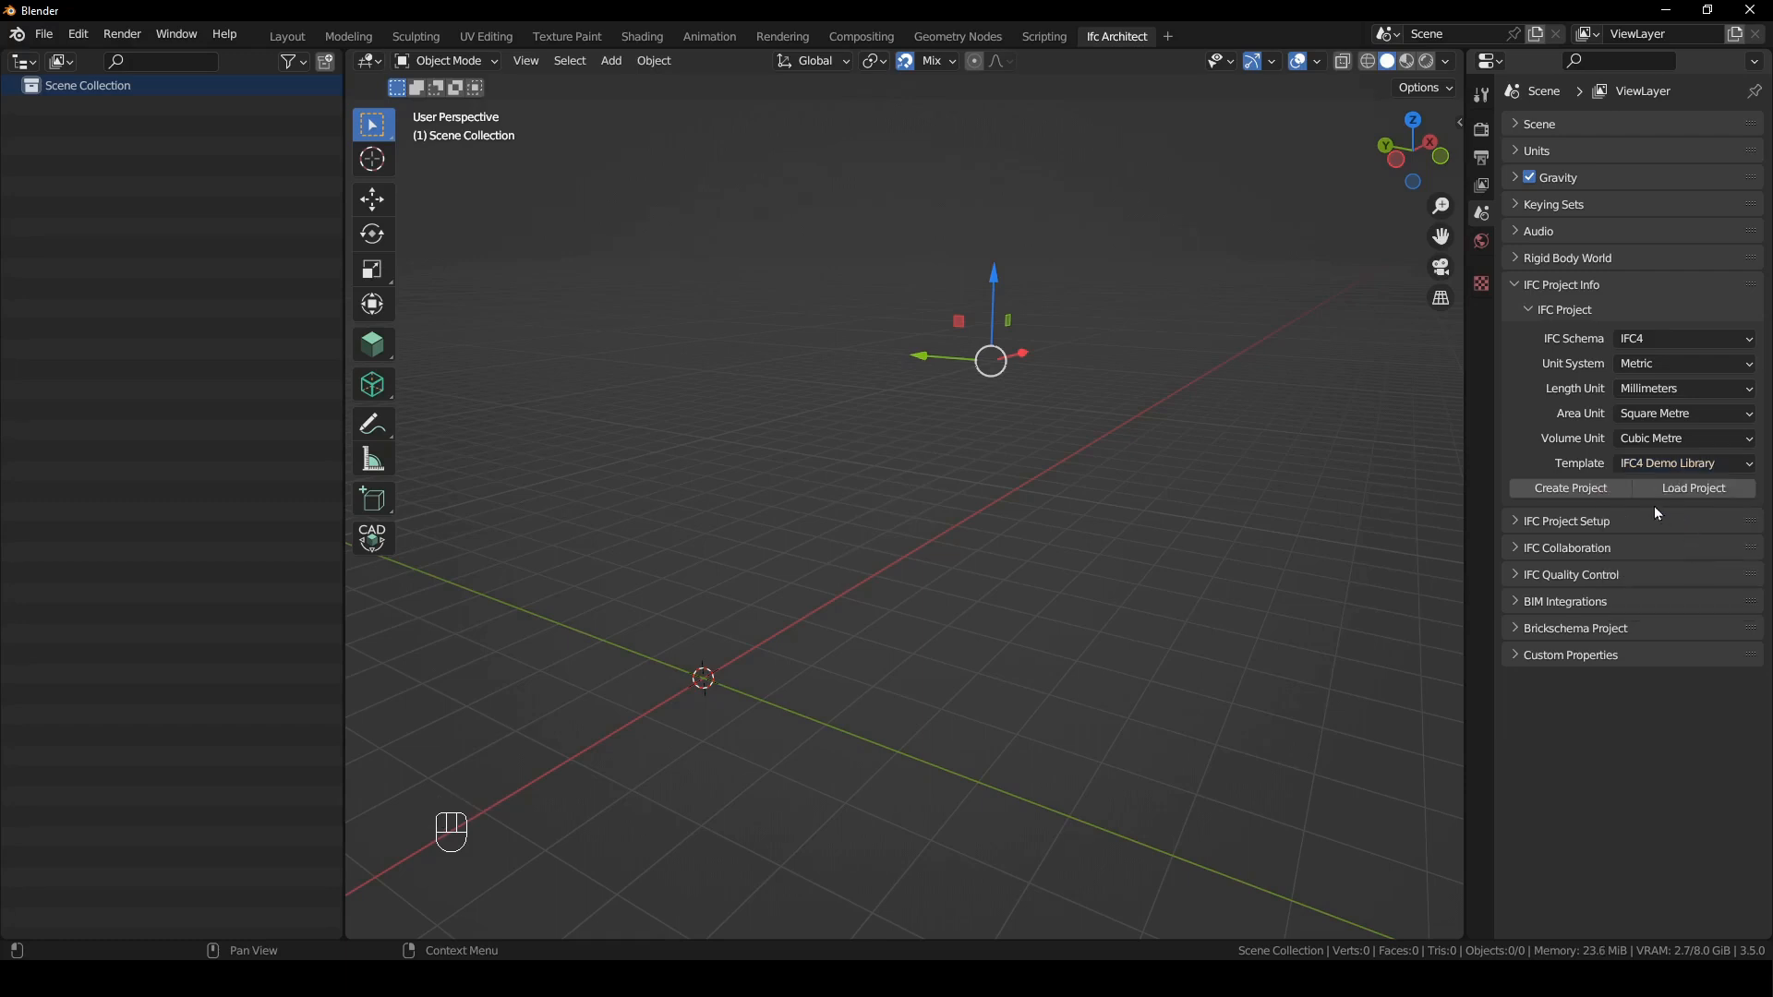
{"action": "left_click", "coordinate": [1583, 495]}
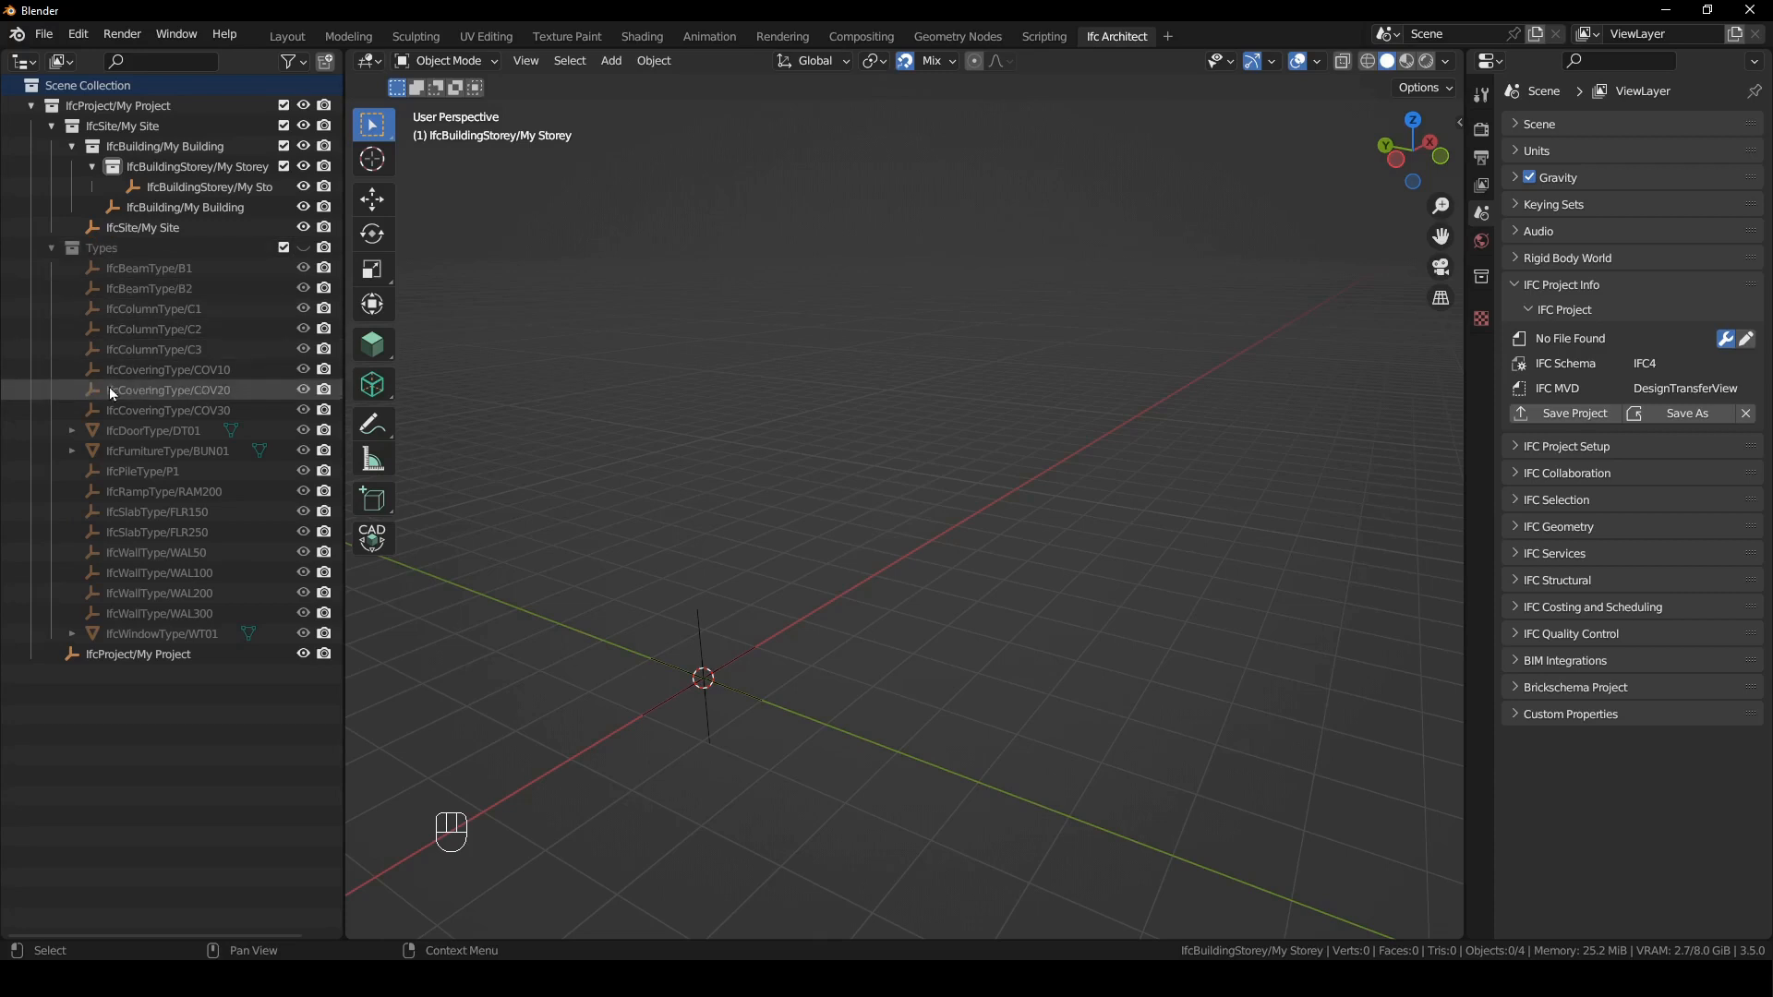
- Unhide the Types collection to examine its element types in the model, and hide and collapse it again
{"action": "left_click", "coordinate": [303, 248]}
{"action": "middle_click_drag", "start_coordinate": [787, 634], "coordinate": [944, 547], "text": "shift"}
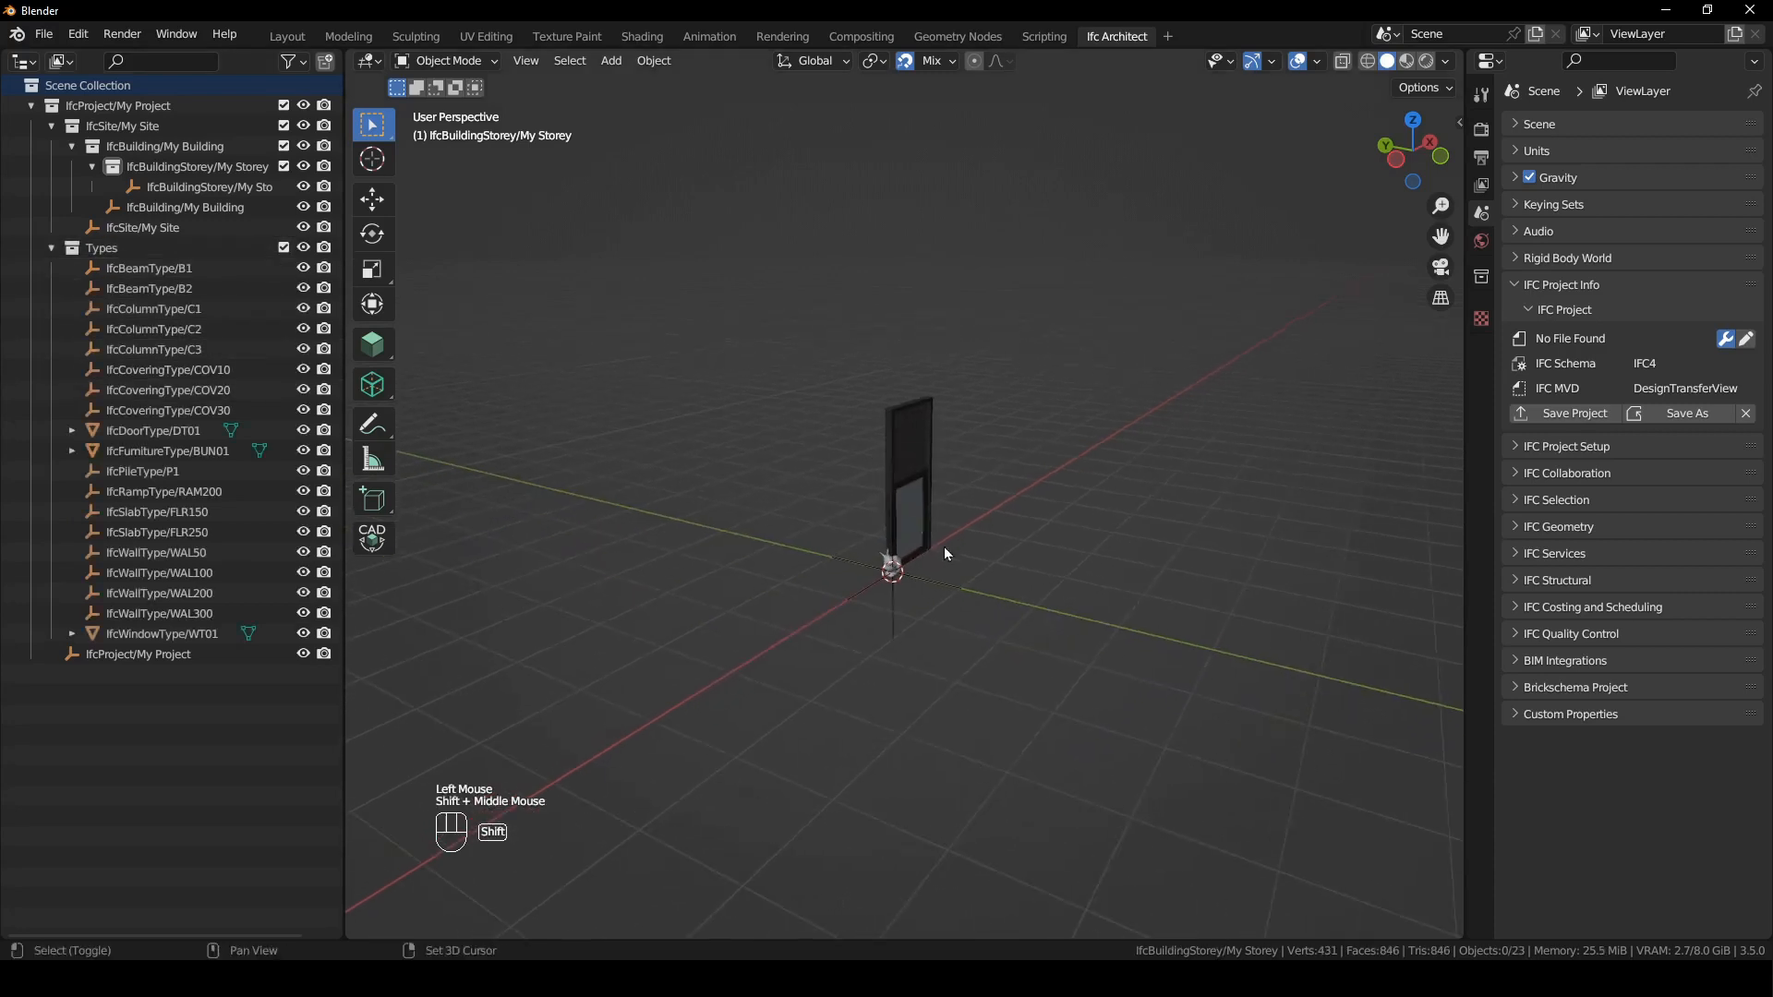
{"action": "scroll", "coordinate": [927, 621], "scroll_direction": "up", "scroll_amount": 2}
{"action": "middle_click_drag", "start_coordinate": [800, 357], "coordinate": [813, 554]}
{"action": "left_click", "coordinate": [303, 249]}
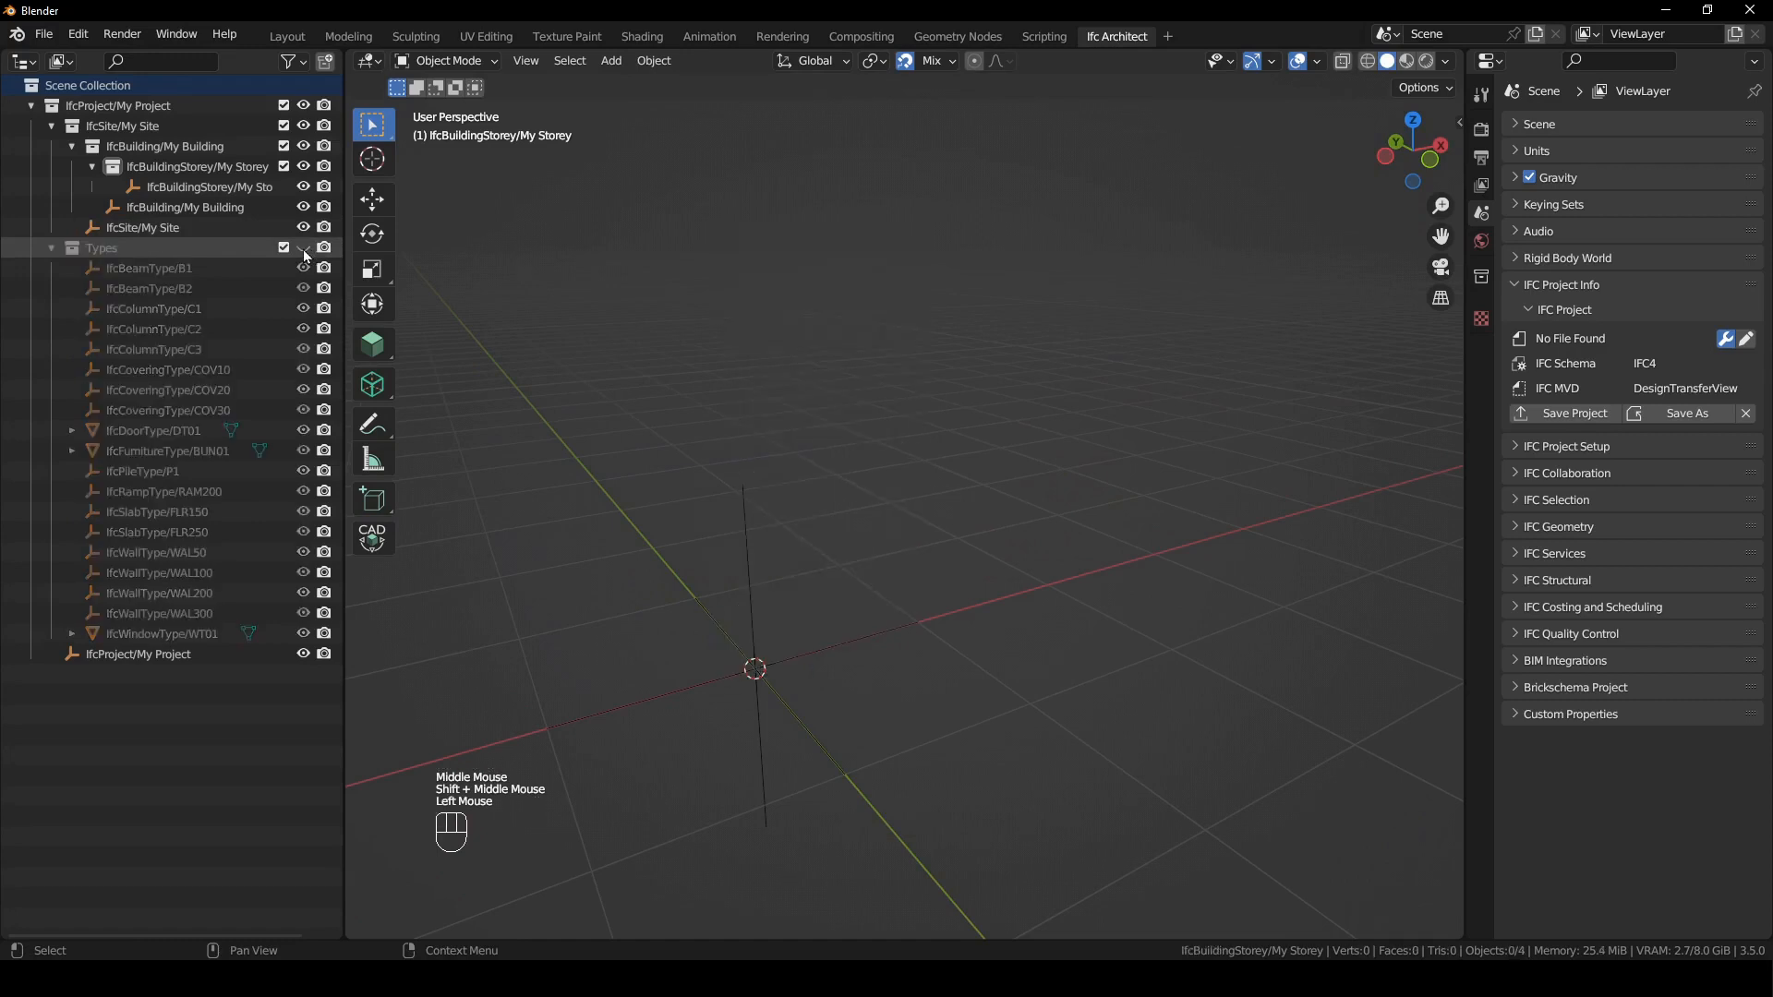
{"action": "left_click", "coordinate": [55, 247]}
- Activate the BIM Tool with its active tool settings shown beside the viewport
{"action": "scroll", "coordinate": [924, 527], "scroll_direction": "down", "scroll_amount": 4}
{"action": "middle_click_drag", "start_coordinate": [977, 511], "coordinate": [1073, 480], "text": "shift"}
{"action": "key", "text": "n"}
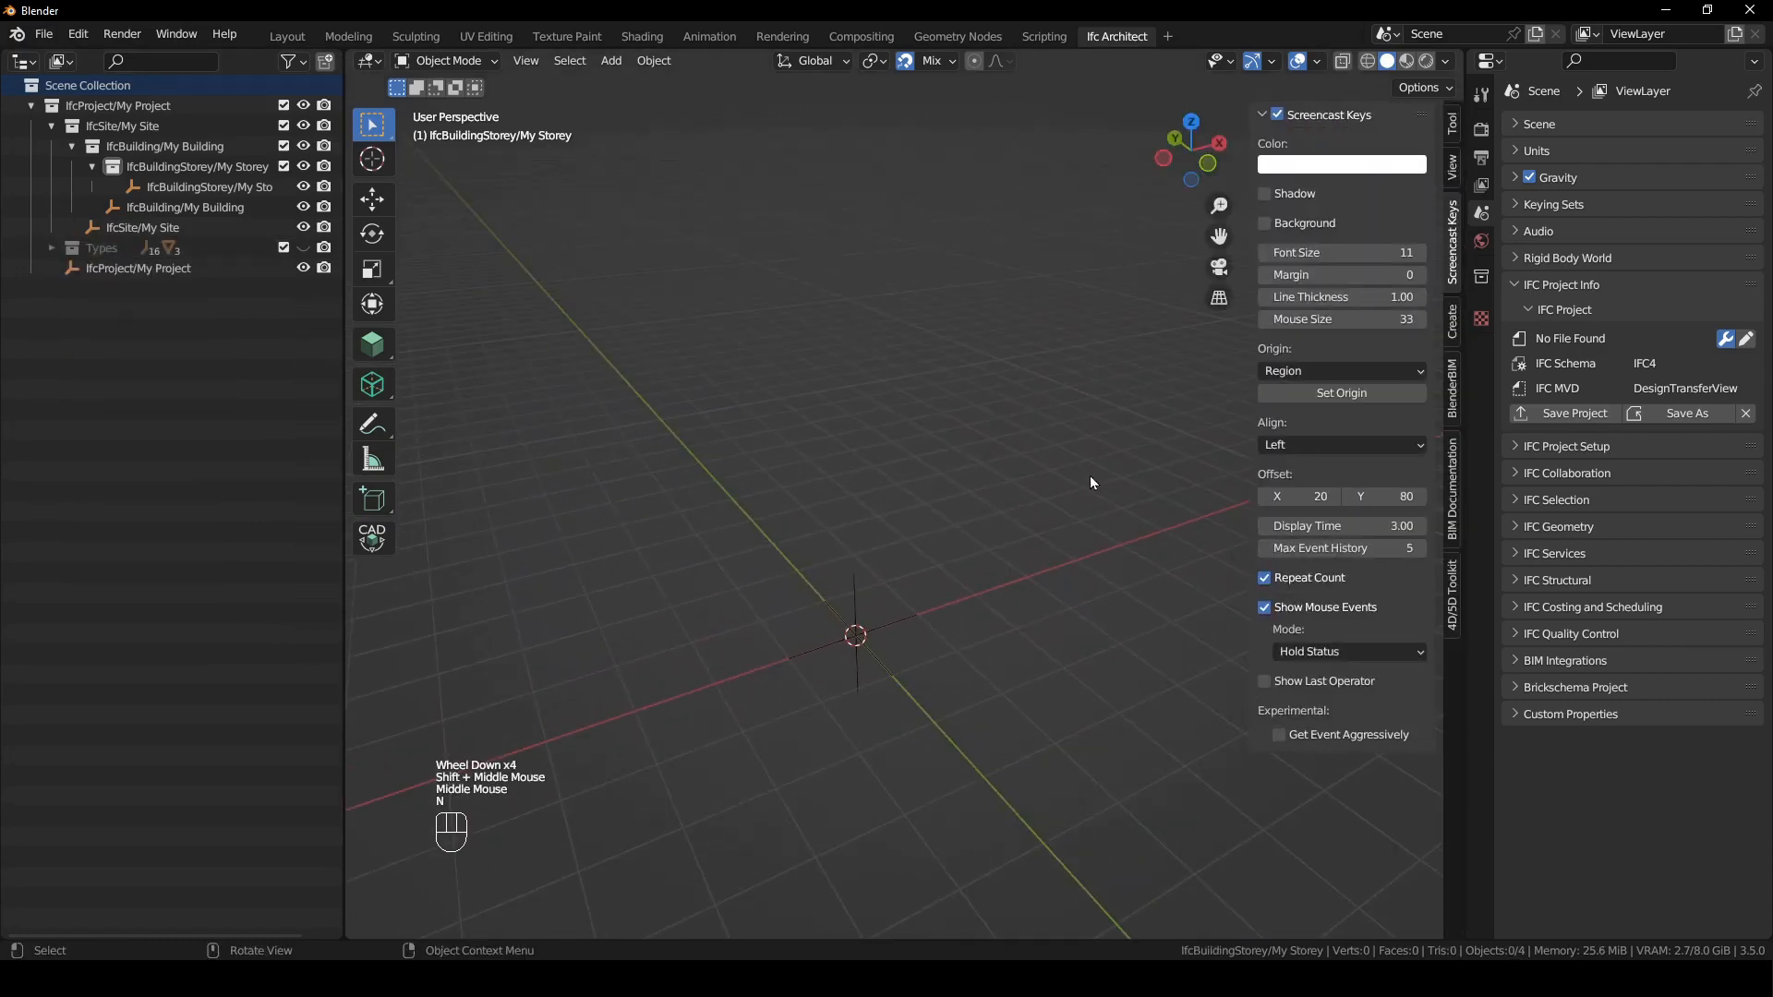
{"action": "left_click", "coordinate": [1455, 118]}
{"action": "left_click", "coordinate": [384, 344]}
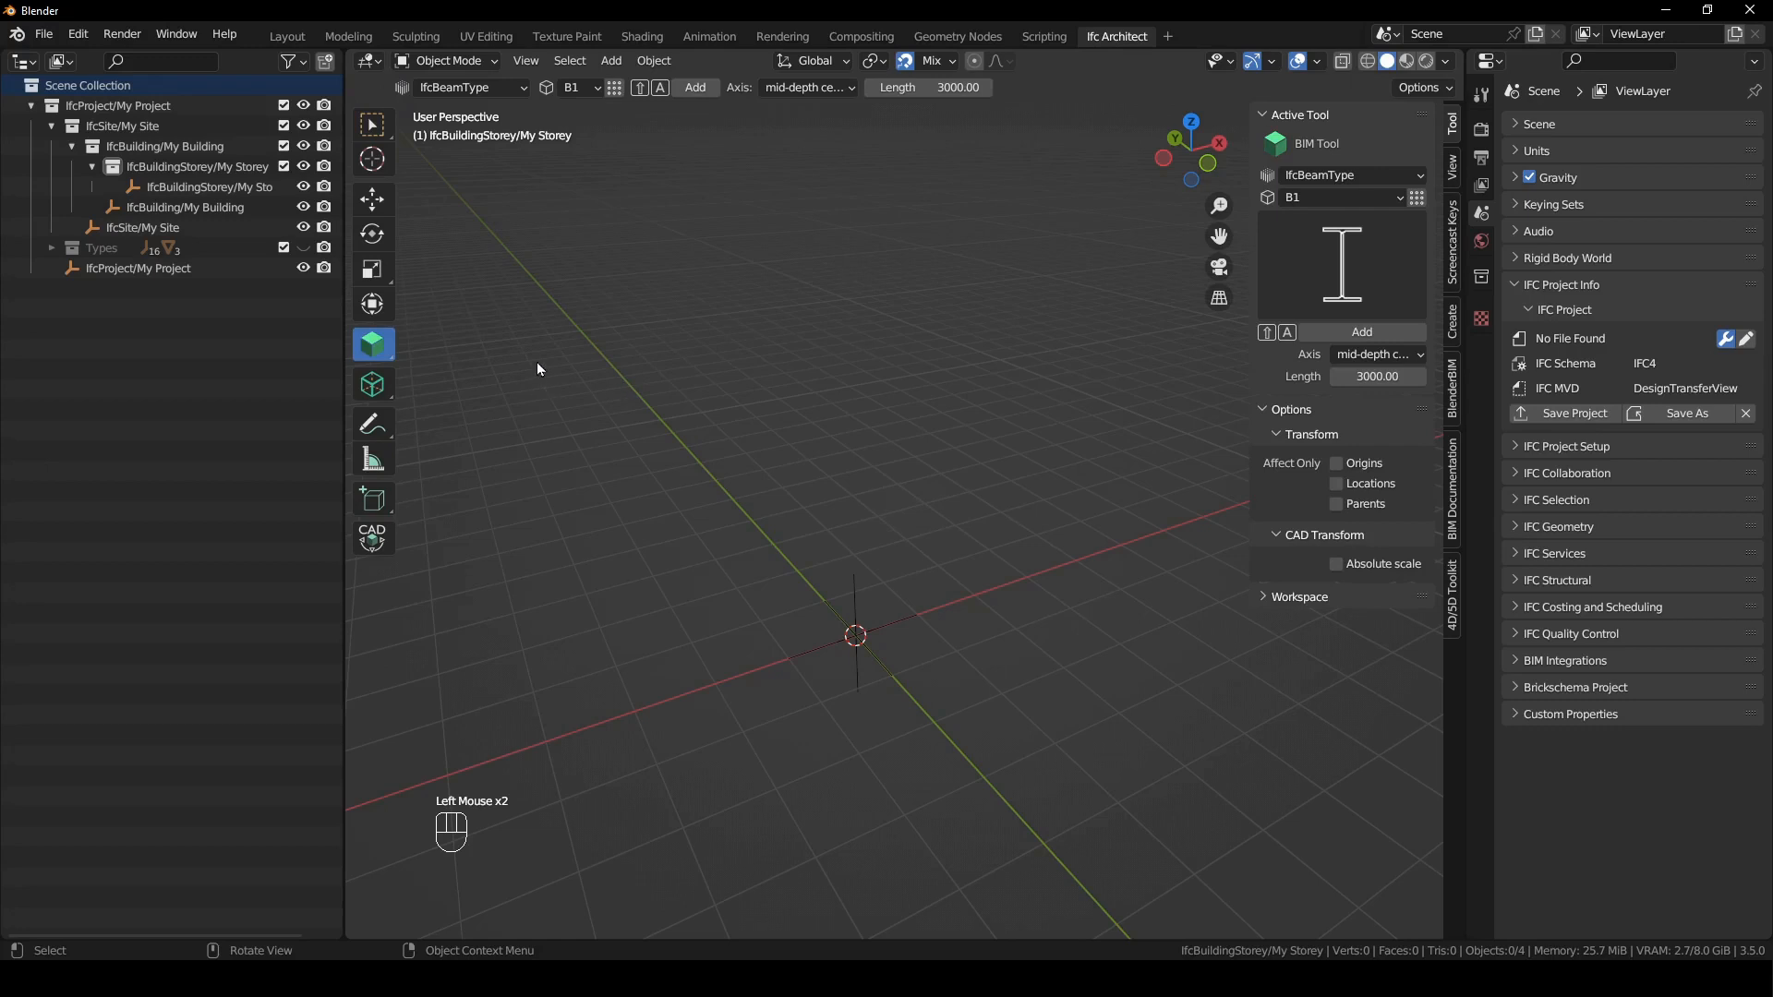
- Remove the BIM Tool from Quick Favorites and add it back
{"action": "right_click", "coordinate": [386, 352]}
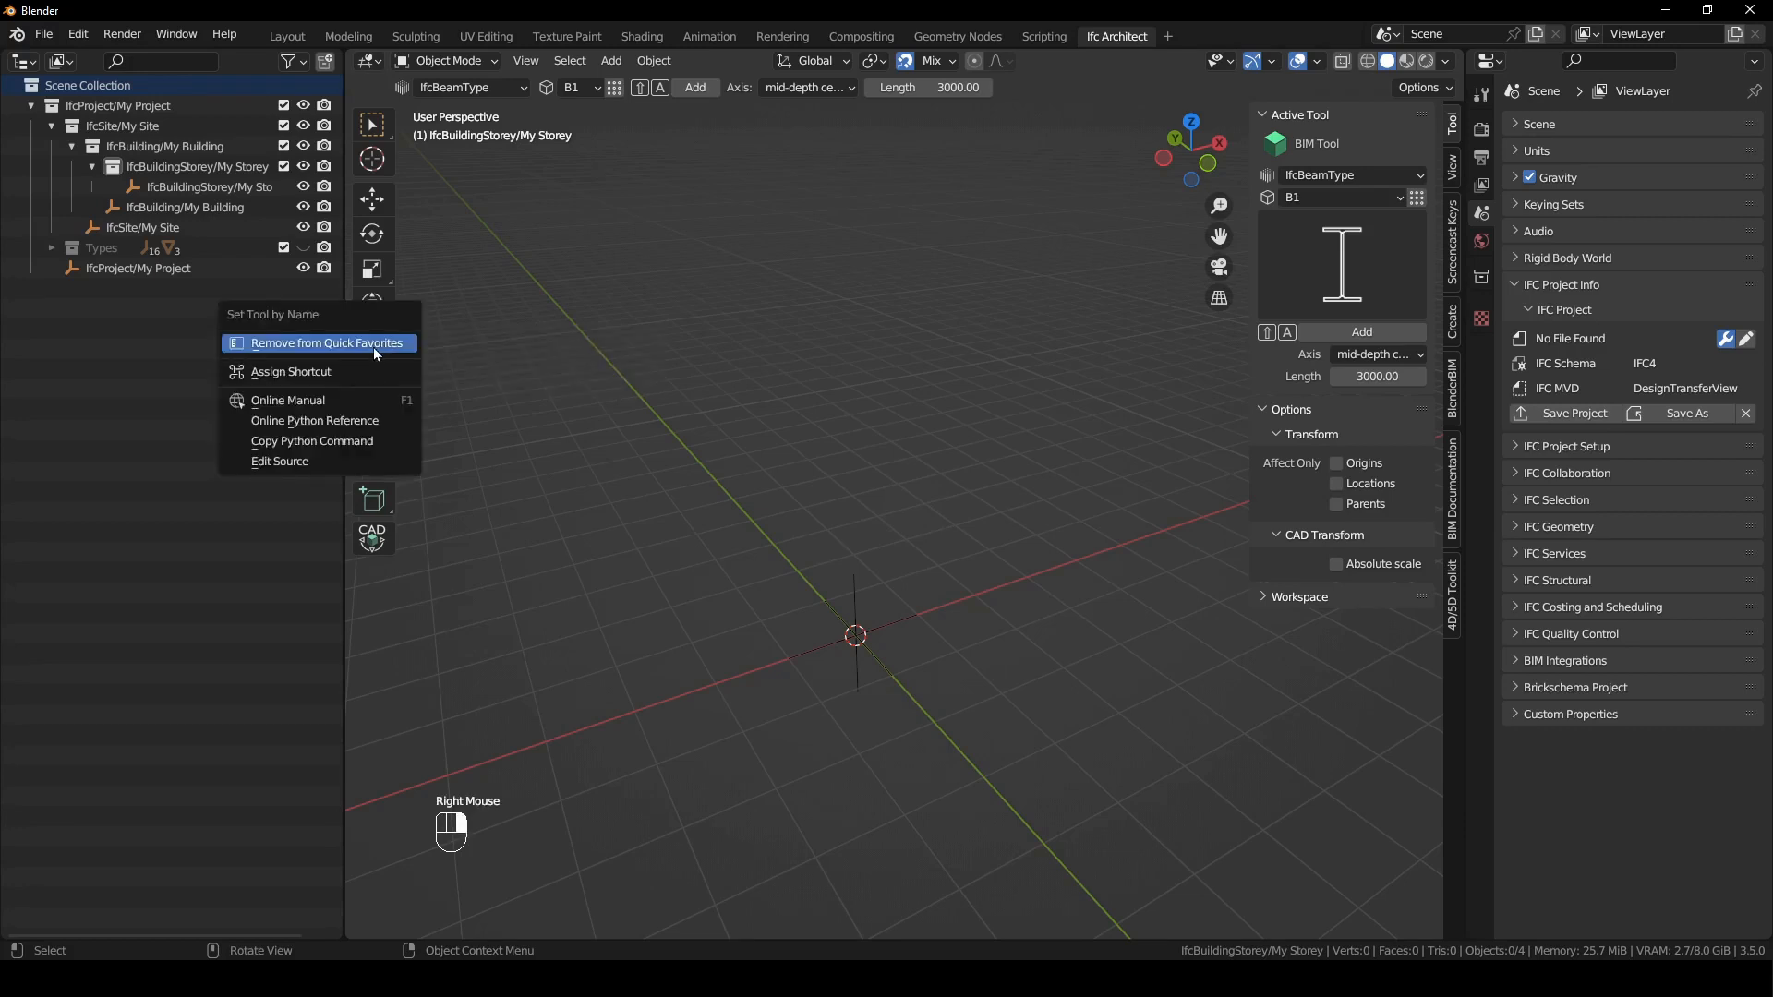
{"action": "left_click", "coordinate": [348, 343]}
{"action": "right_click", "coordinate": [384, 351]}
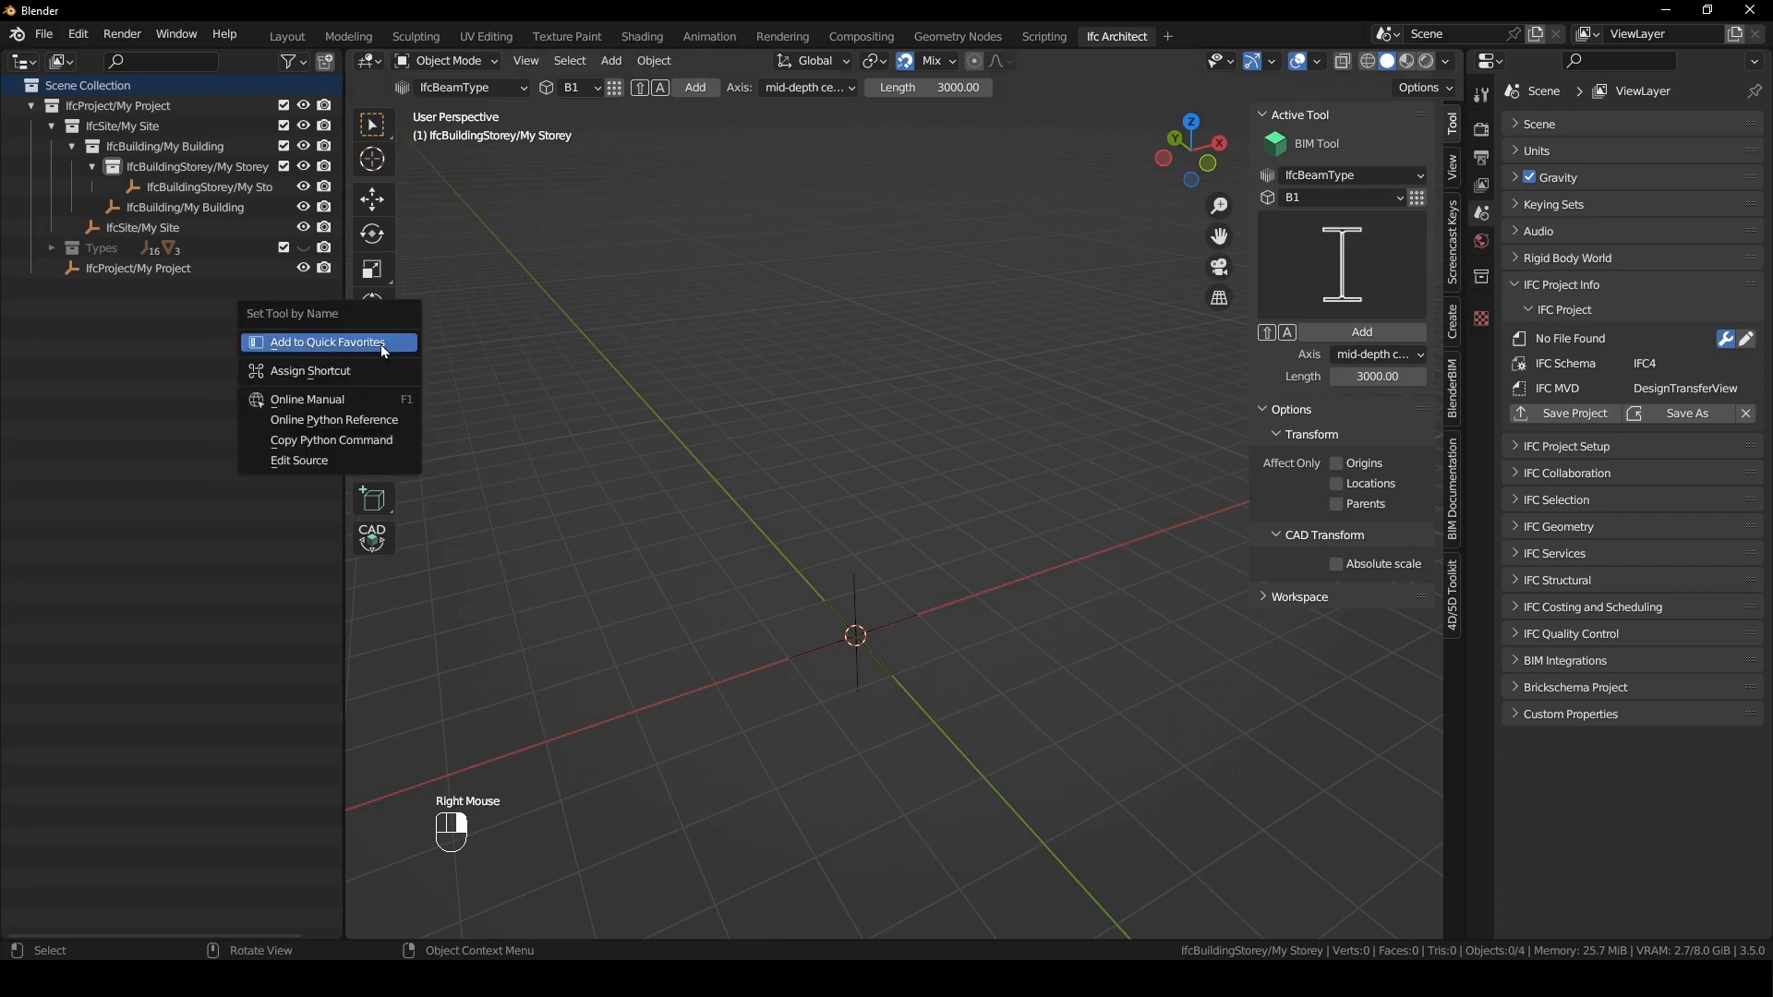
{"action": "left_click", "coordinate": [326, 344]}
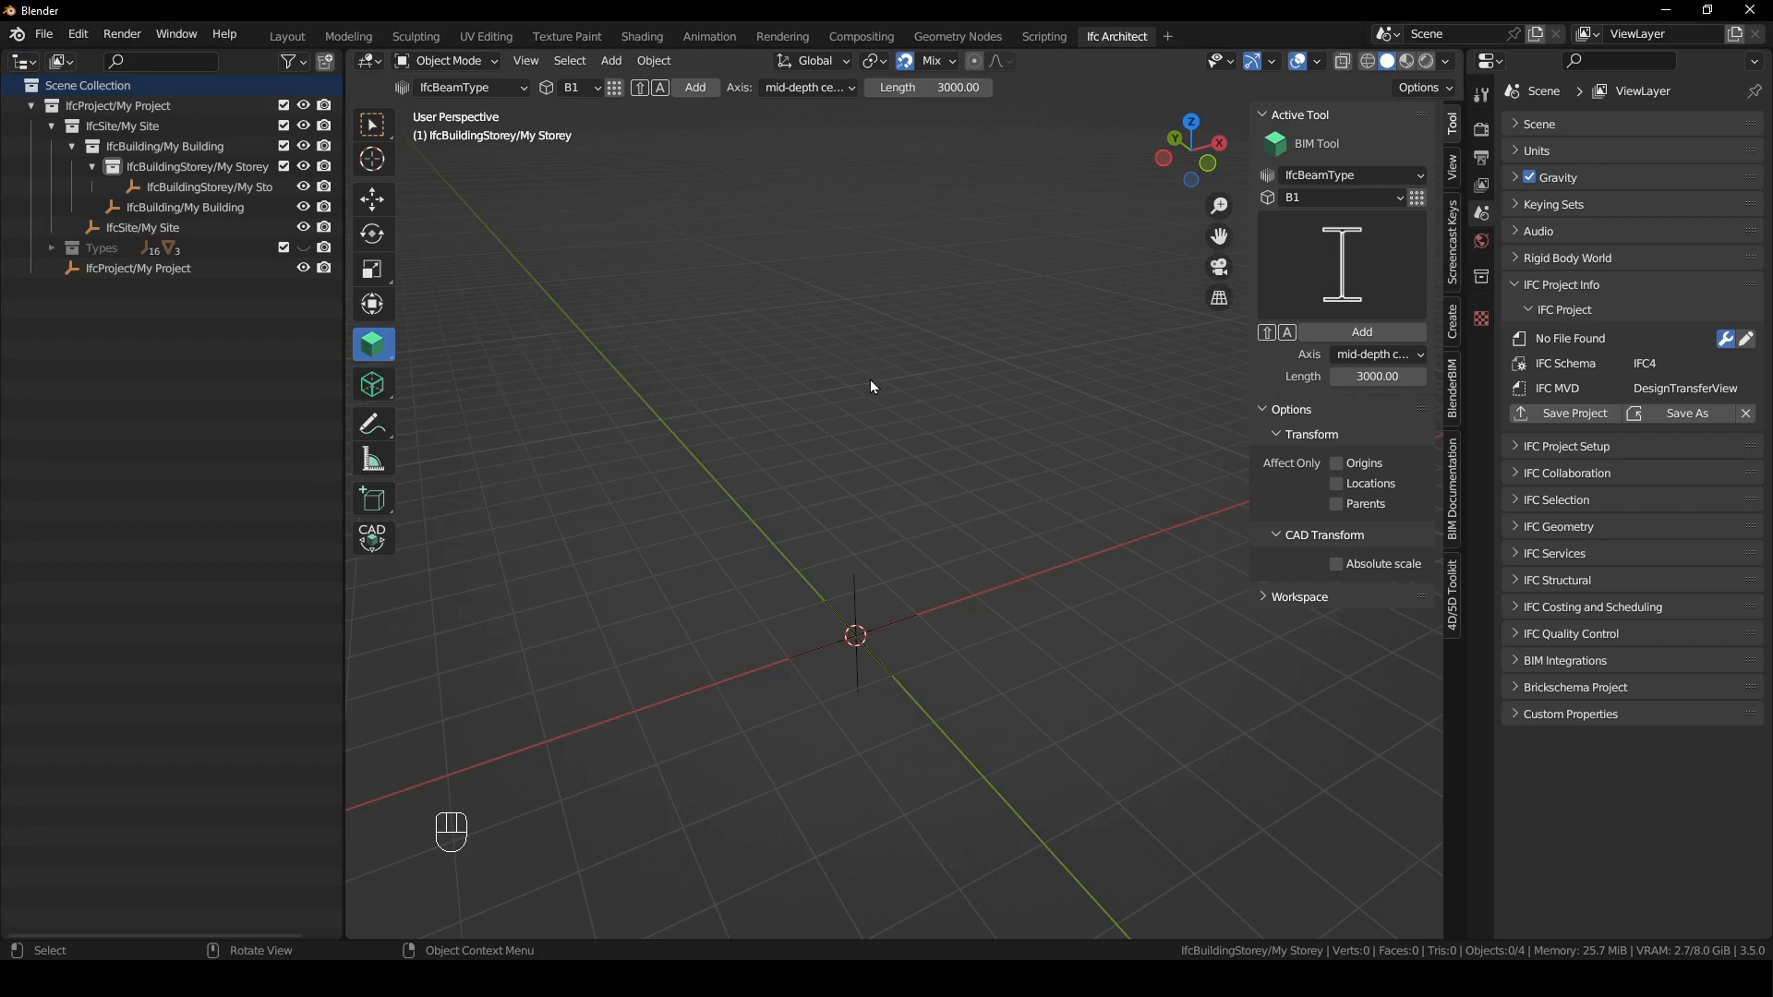
- Switch to the Select Box tool and reactivate the BIM Tool from Quick Favorites
{"action": "key", "text": "q"}
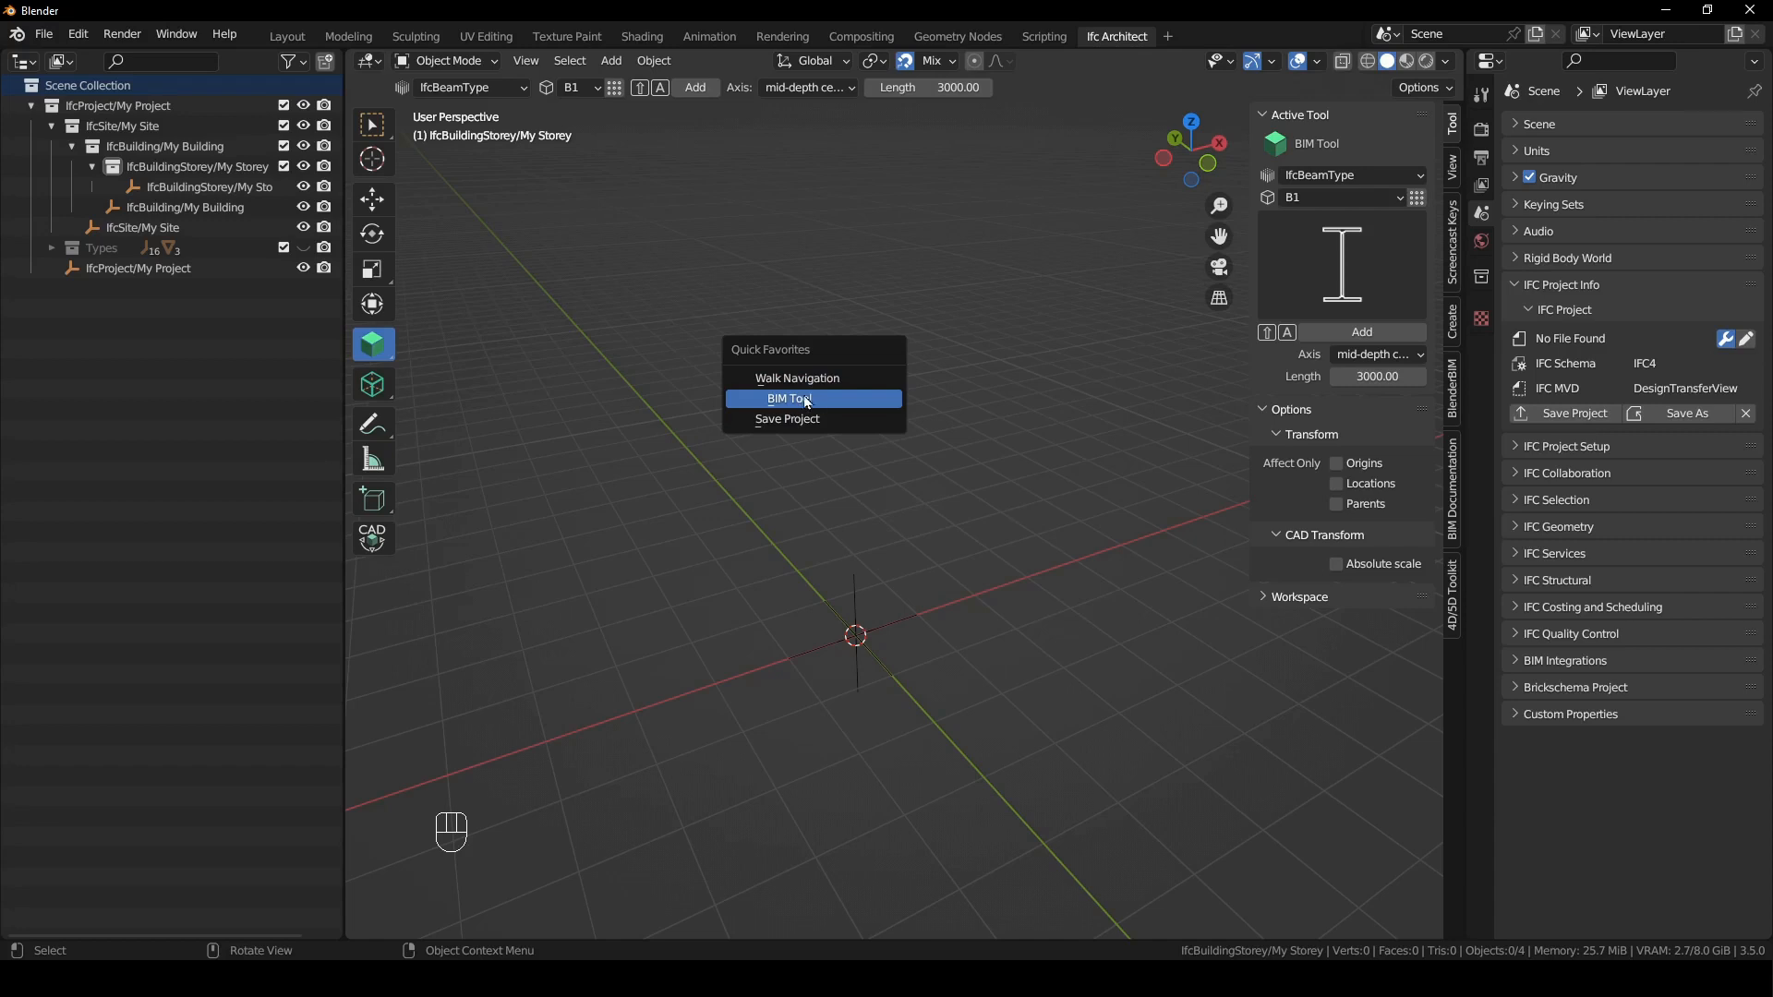
{"action": "left_click", "coordinate": [656, 284]}
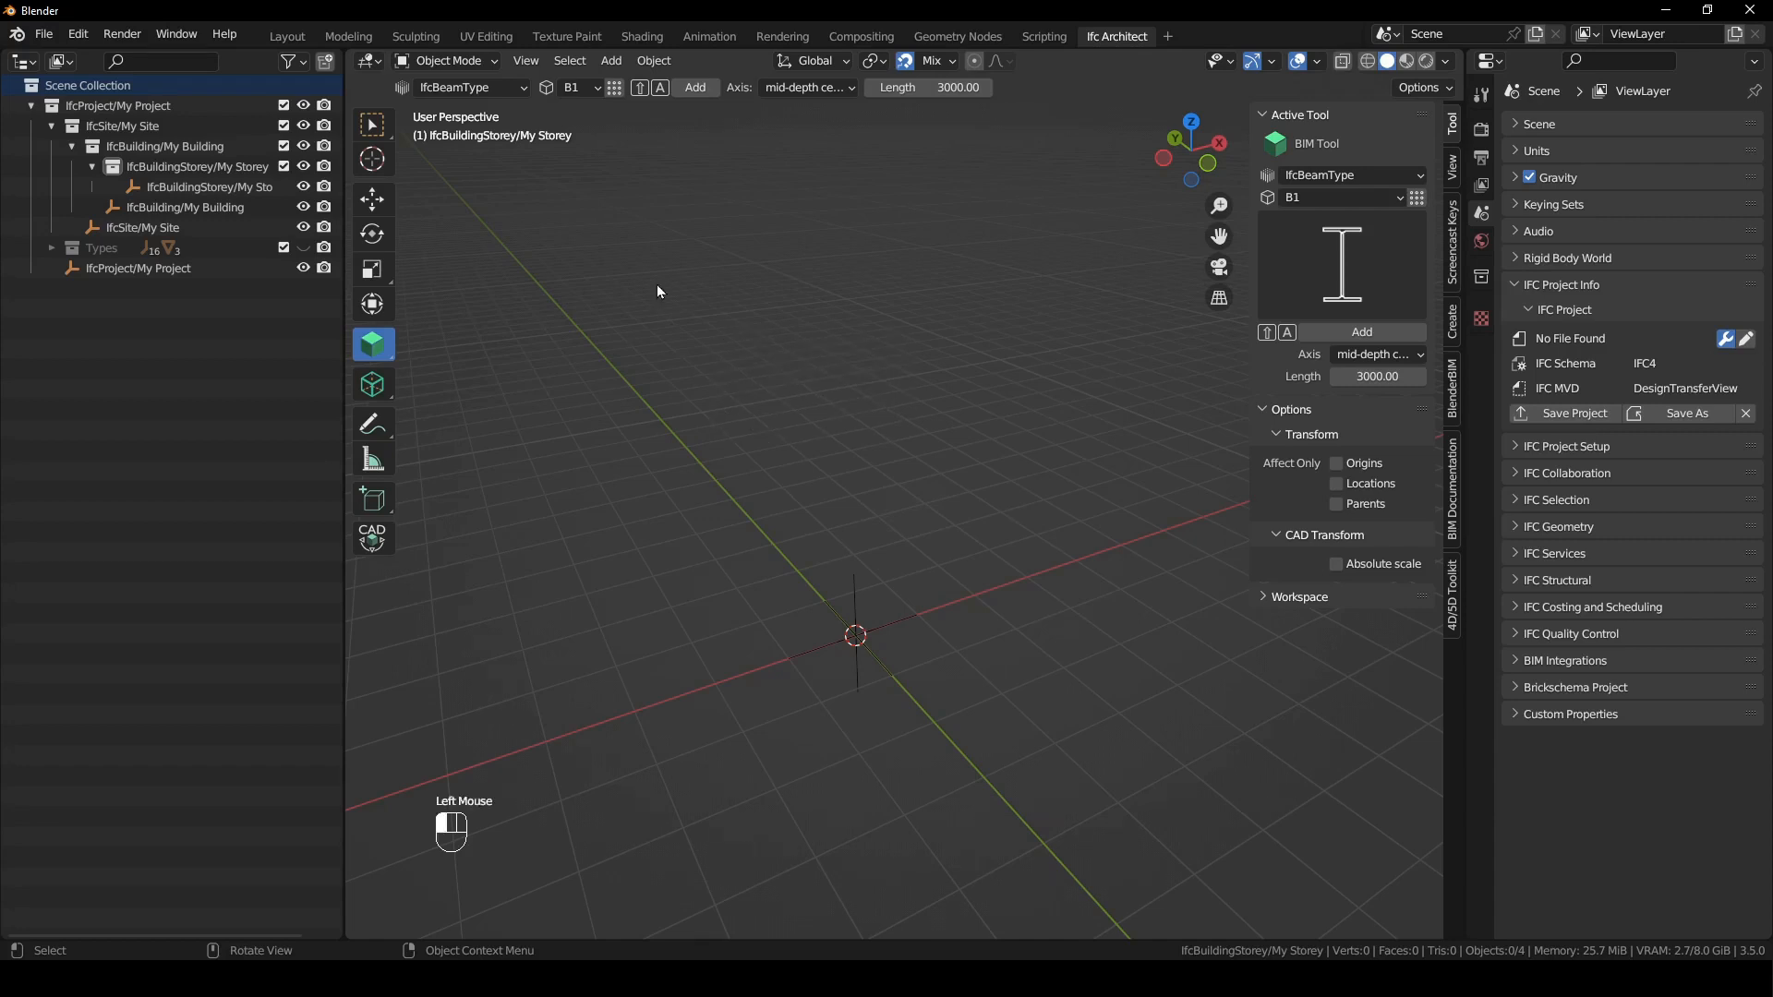
{"action": "left_click", "coordinate": [377, 135]}
{"action": "key", "text": "q"}
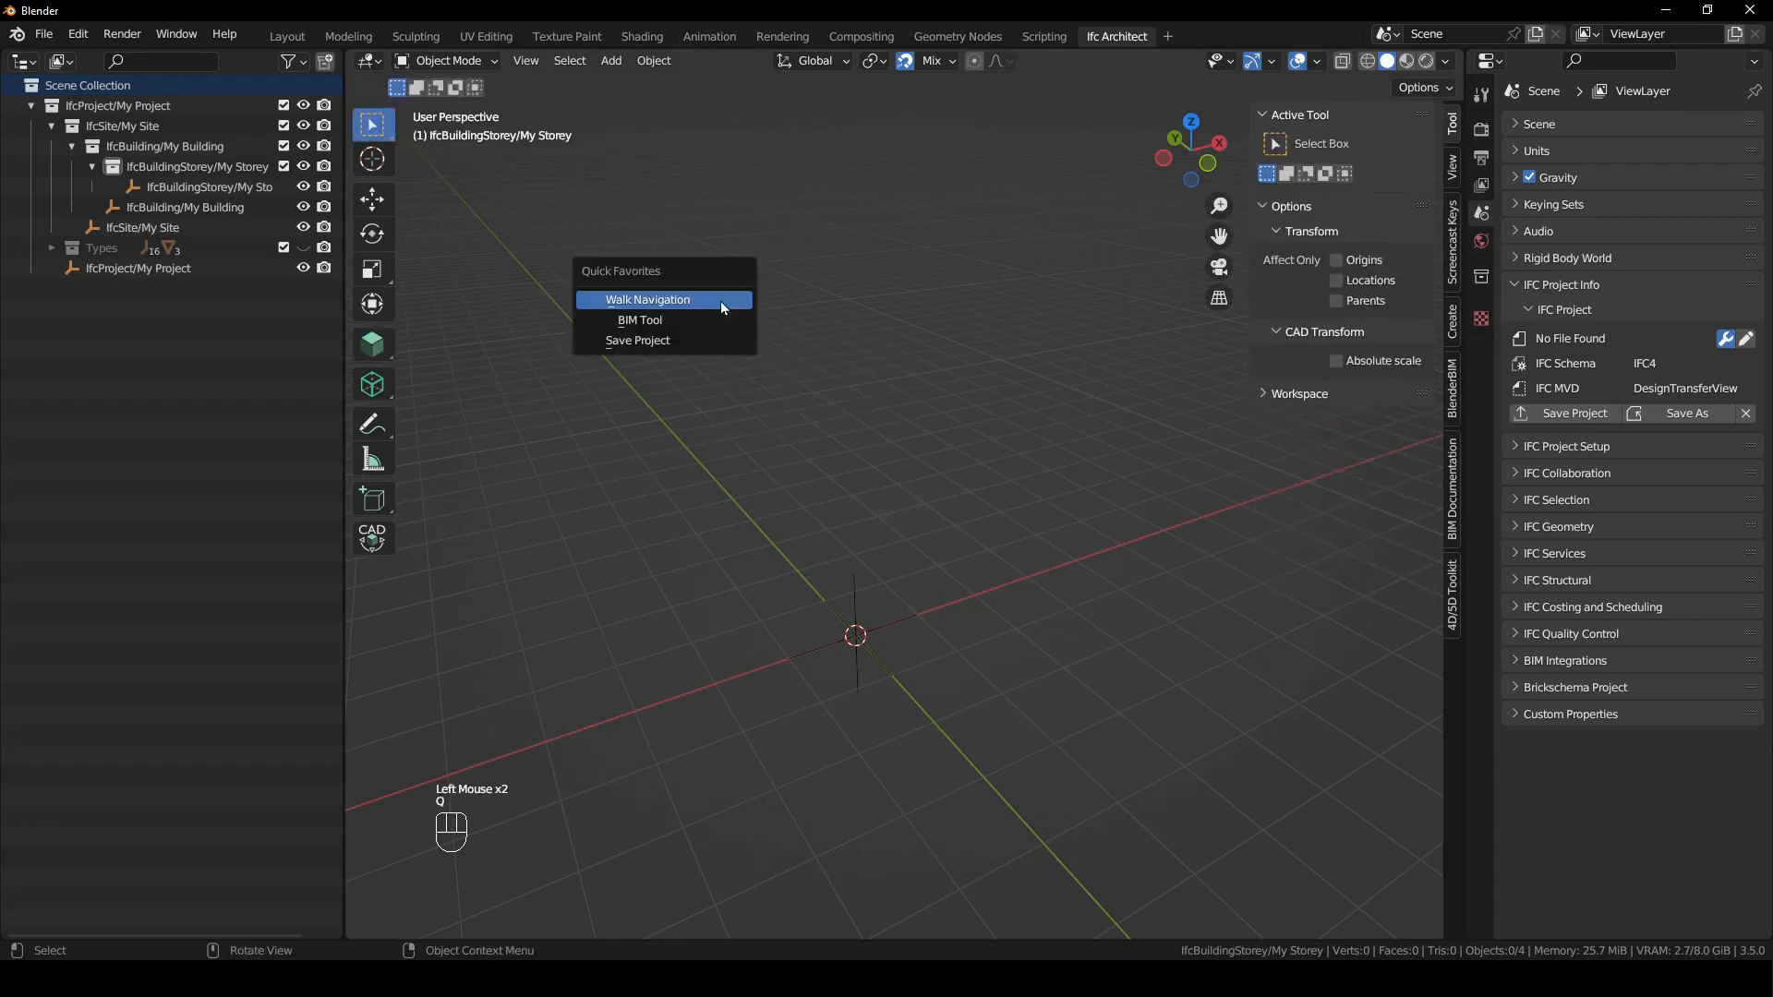
{"action": "left_click", "coordinate": [723, 301]}
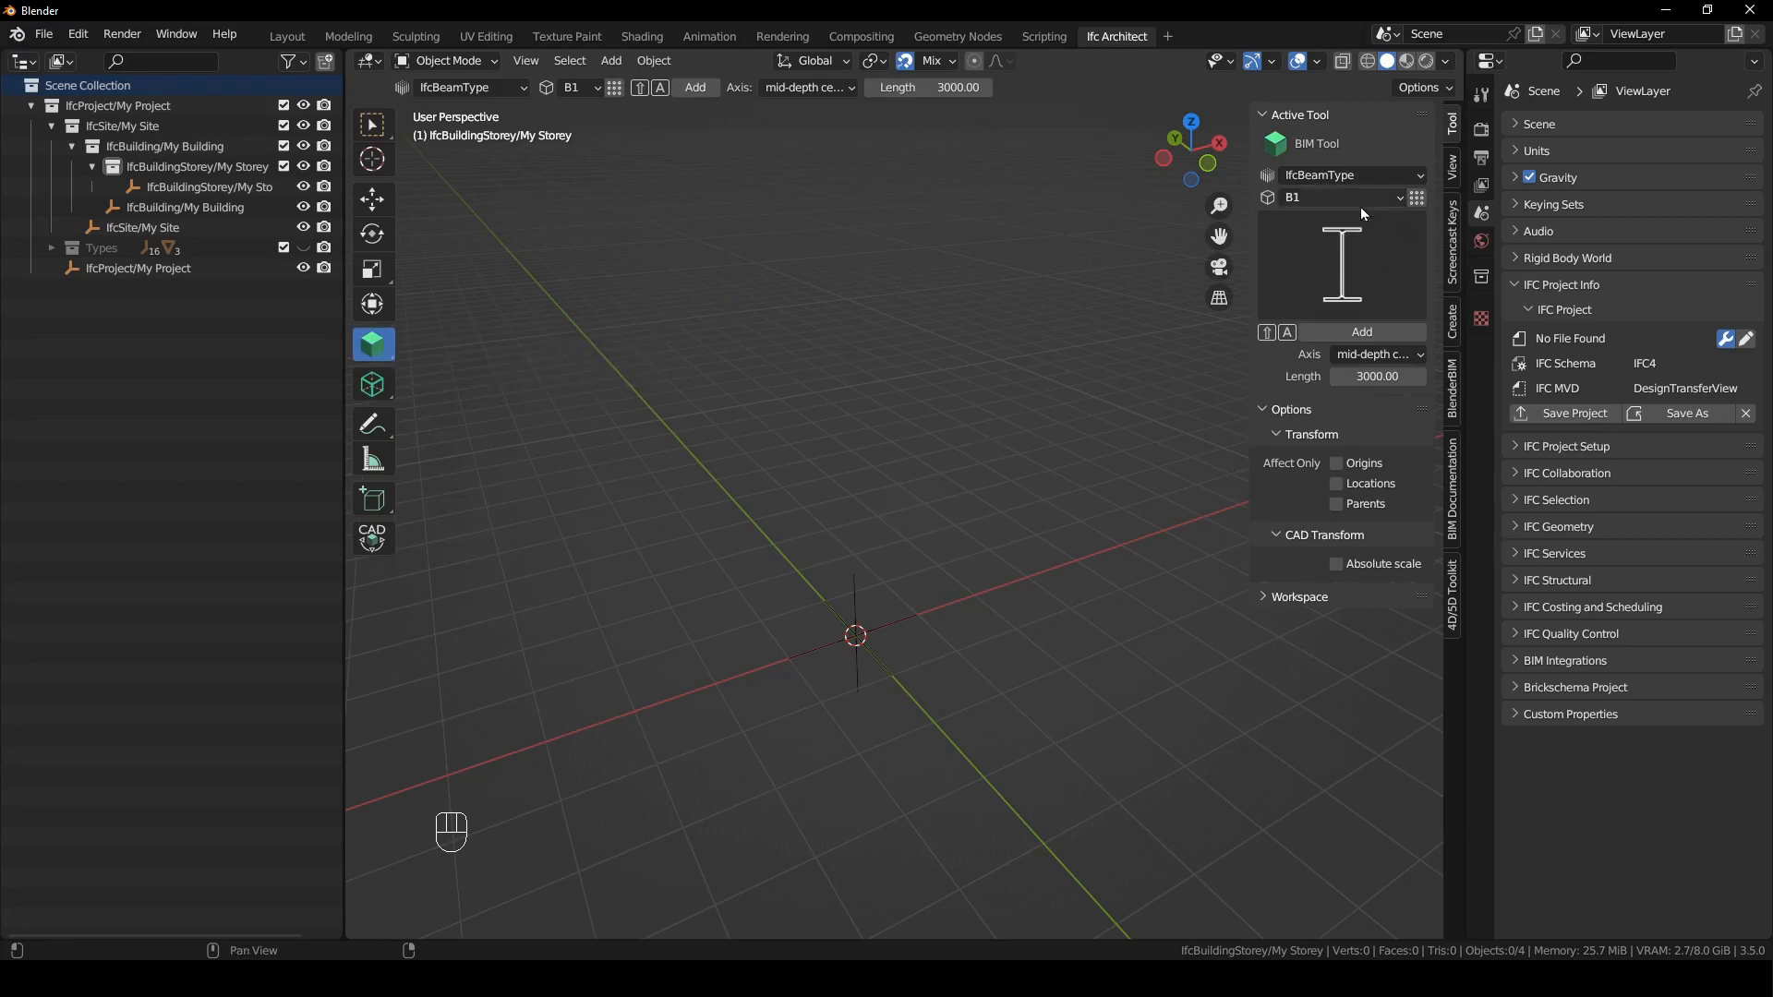
- Add a wall of class IfcWallType and type WAL200 at the origin in the top view
{"action": "left_click", "coordinate": [1376, 176]}
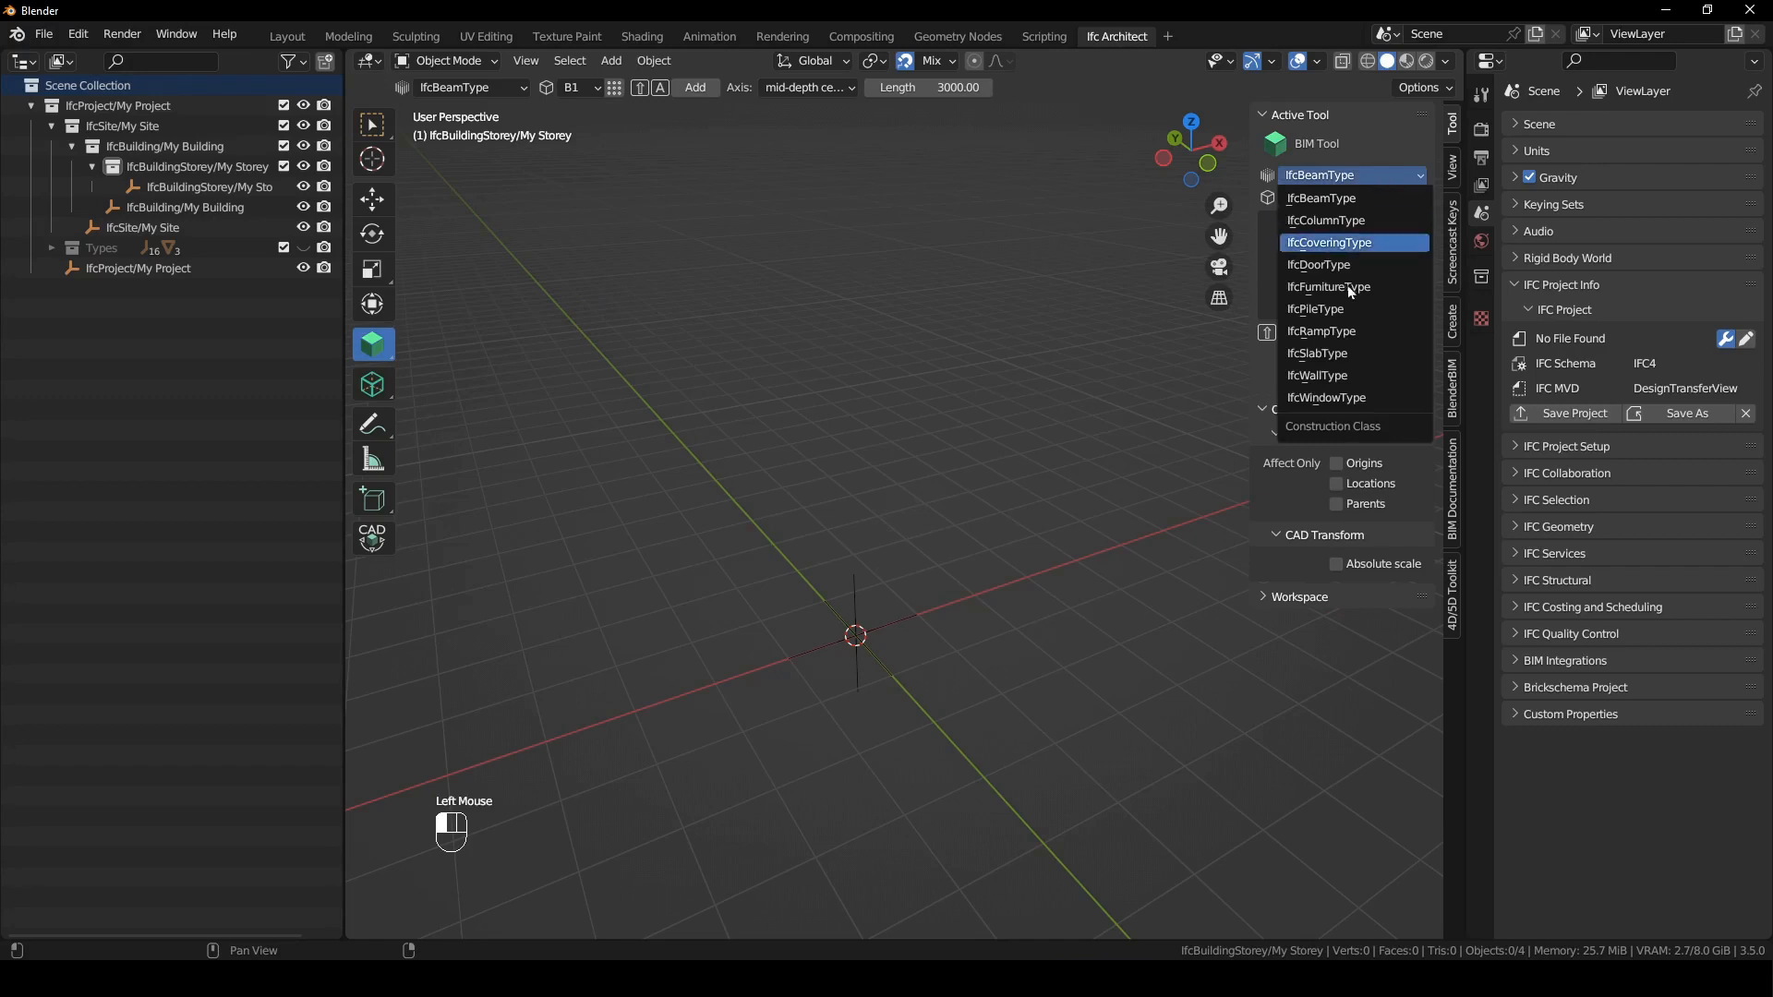
{"action": "left_click", "coordinate": [1339, 383]}
{"action": "left_click", "coordinate": [1350, 210]}
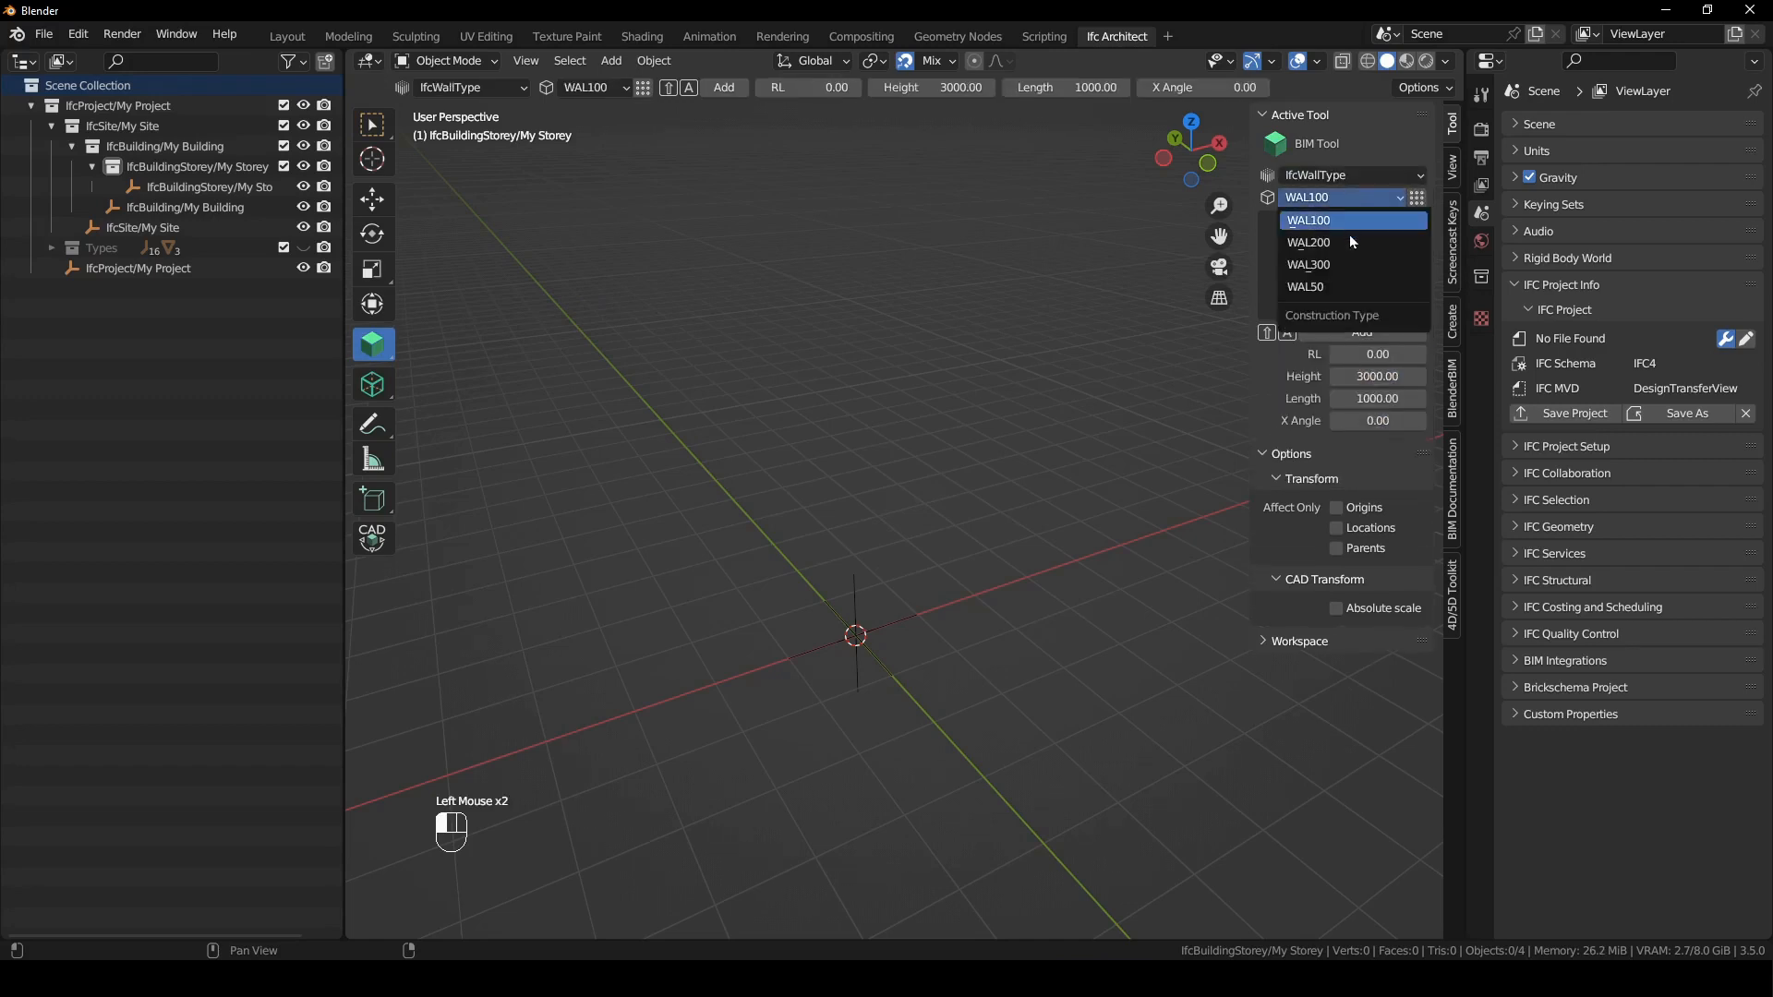
{"action": "left_click", "coordinate": [1348, 238]}
{"action": "mouse_move", "coordinate": [1038, 367]}
{"action": "middle_mouse_down"}
{"action": "mouse_move", "coordinate": [1012, 386]}
{"action": "mouse_move", "coordinate": [1043, 392]}
{"action": "middle_mouse_up"}
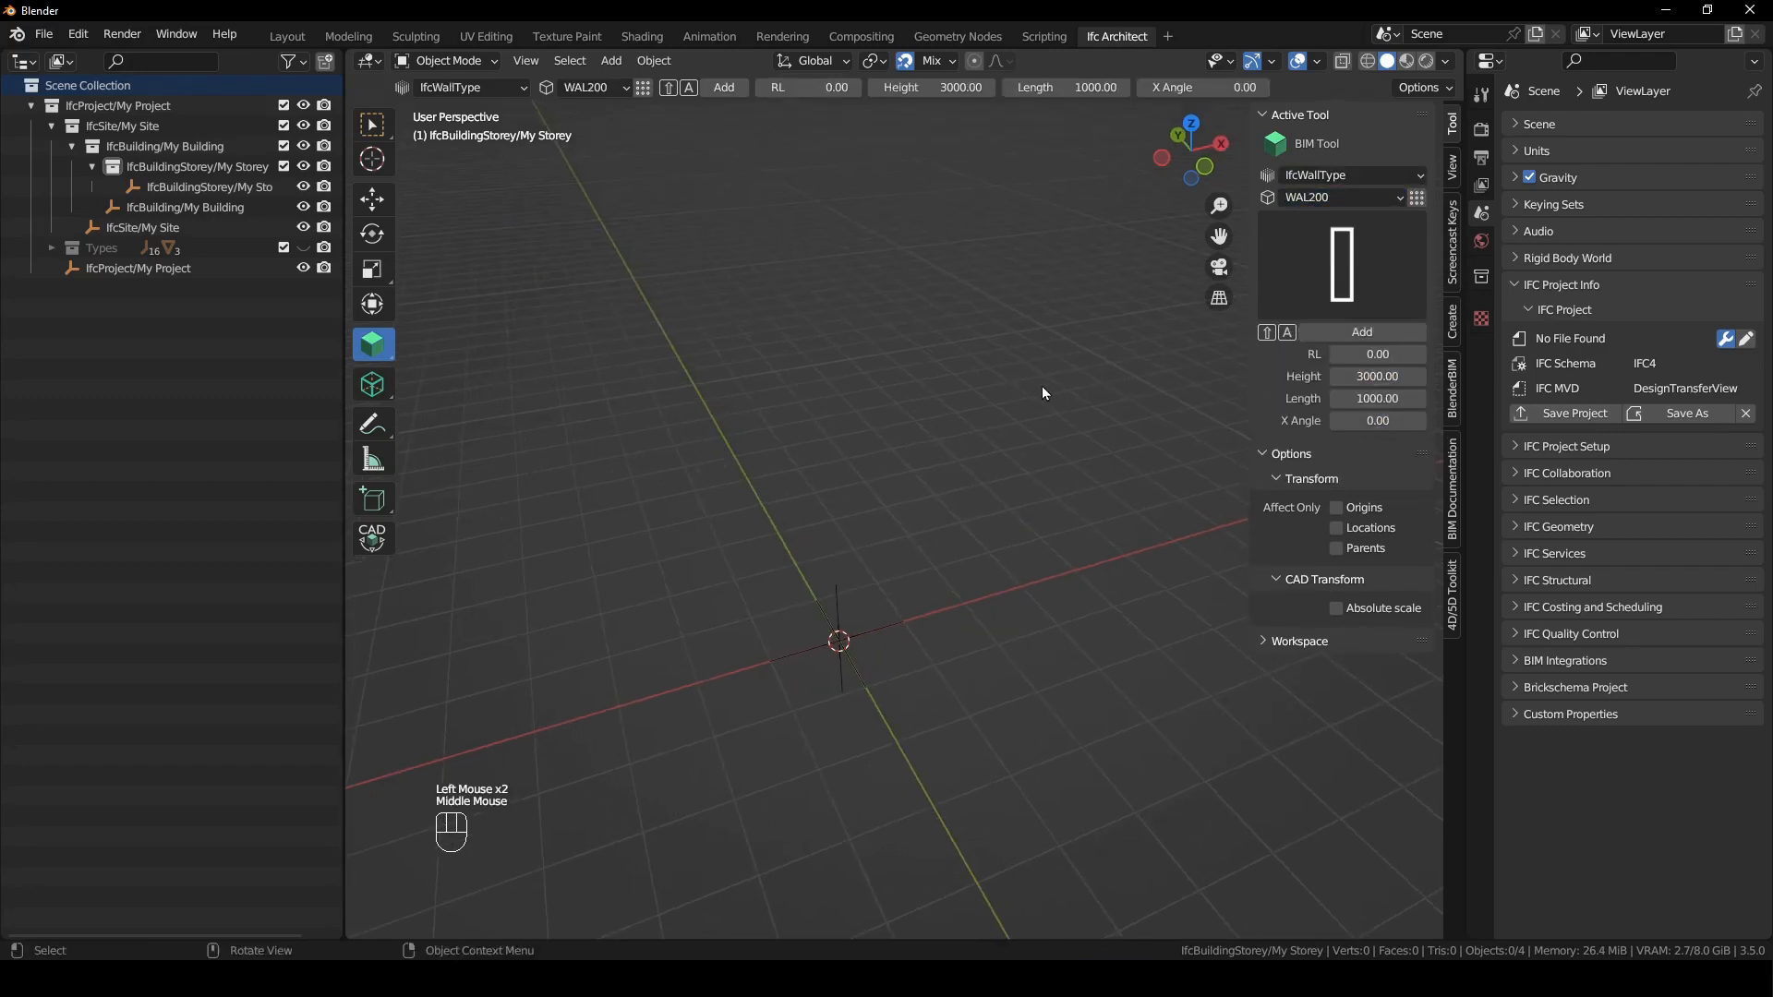
{"action": "key", "text": "KP_7"}
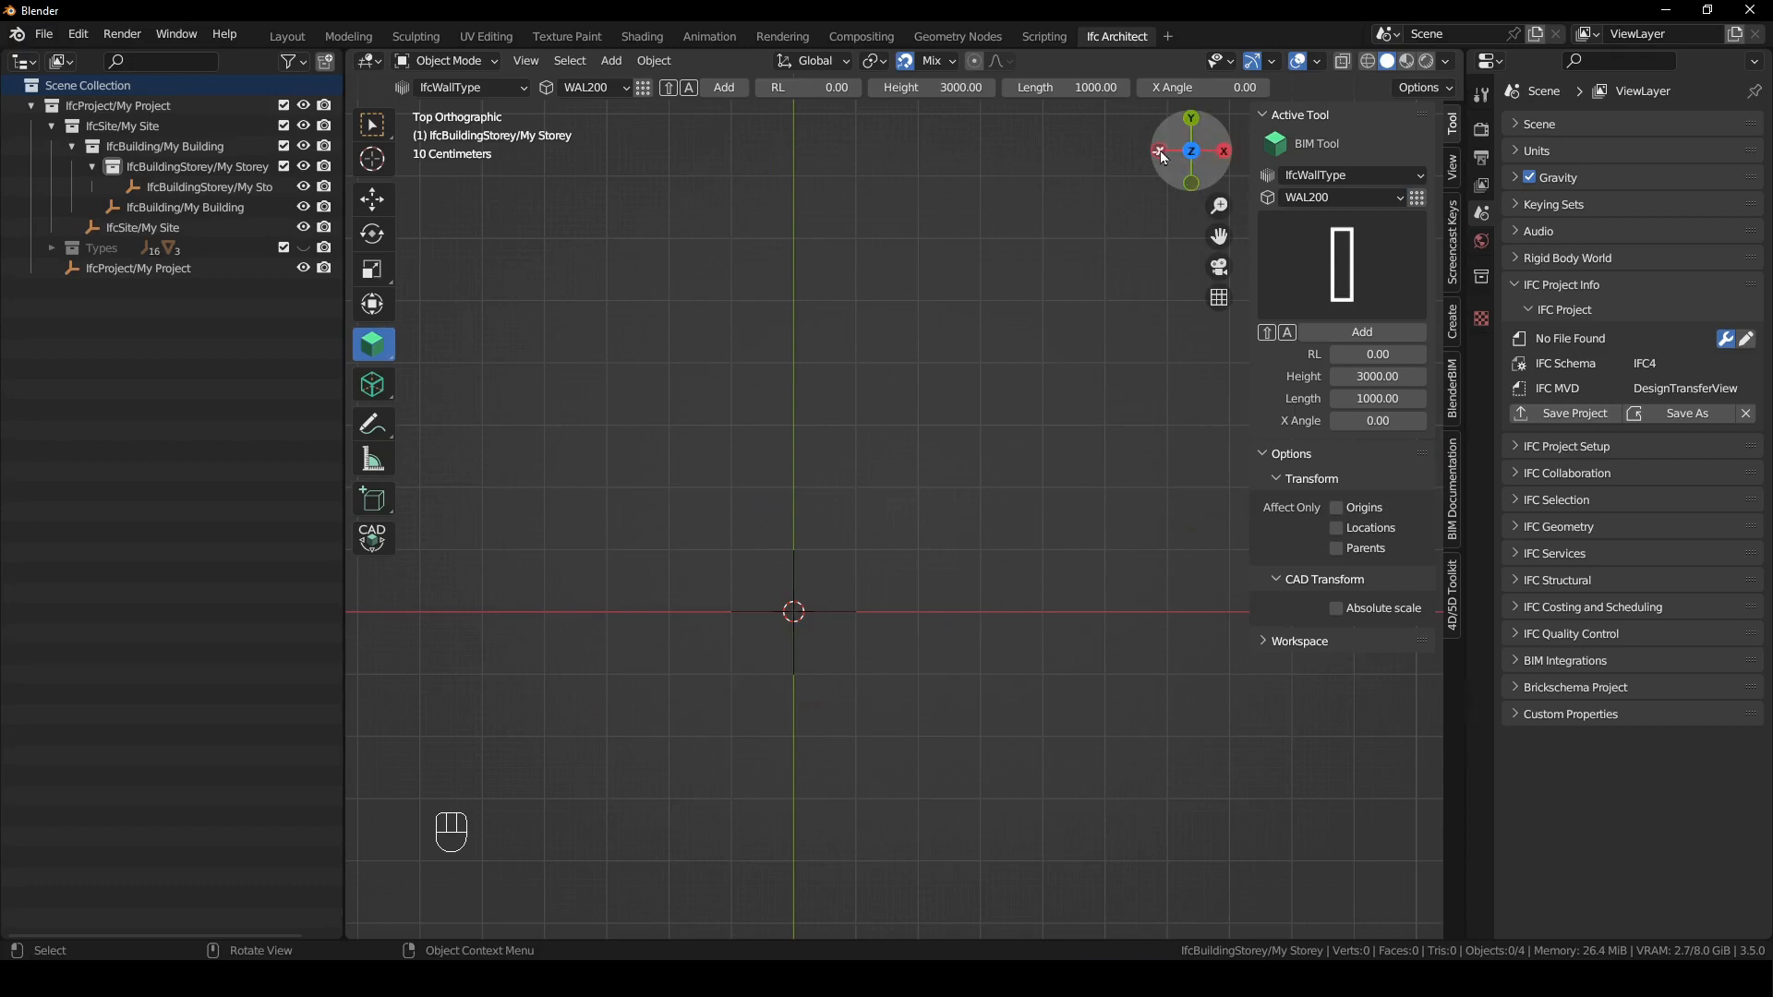
{"action": "middle_click_drag", "start_coordinate": [1006, 495], "coordinate": [866, 571], "text": "shift"}
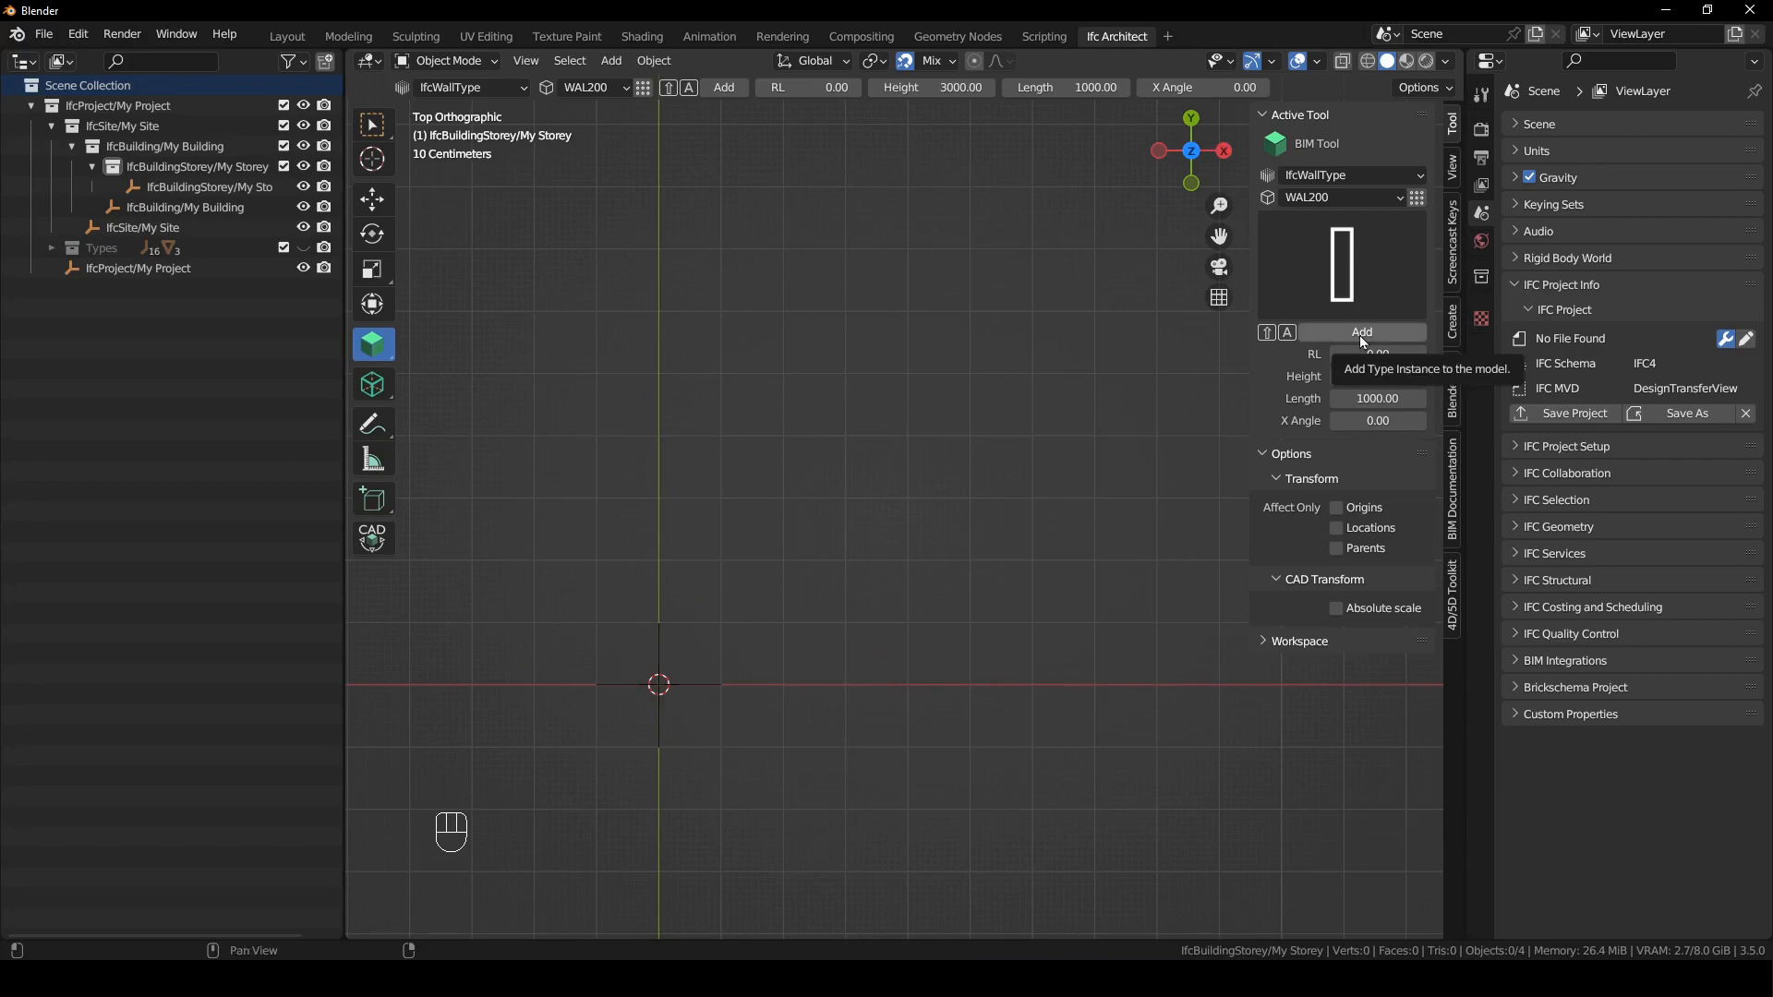
{"action": "key", "text": "shift+a"}
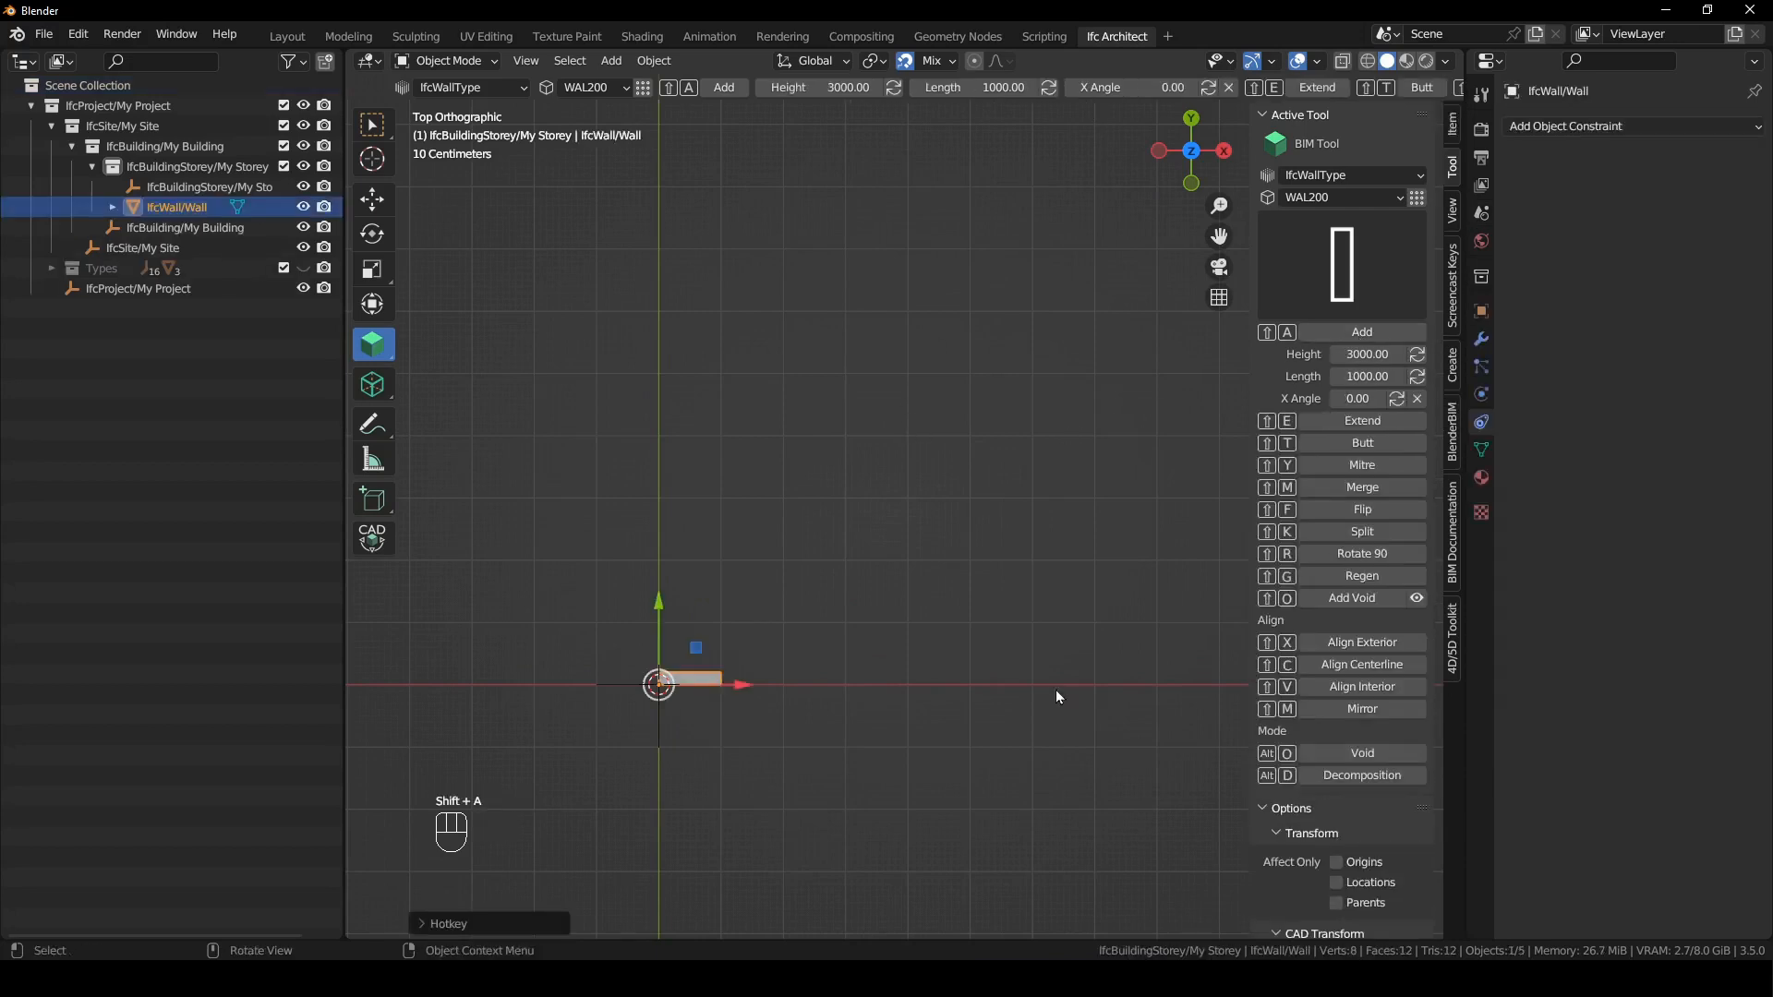
- Set the first wall's length to 10000 mm and apply it to the selected wall
{"action": "left_click", "coordinate": [946, 87]}
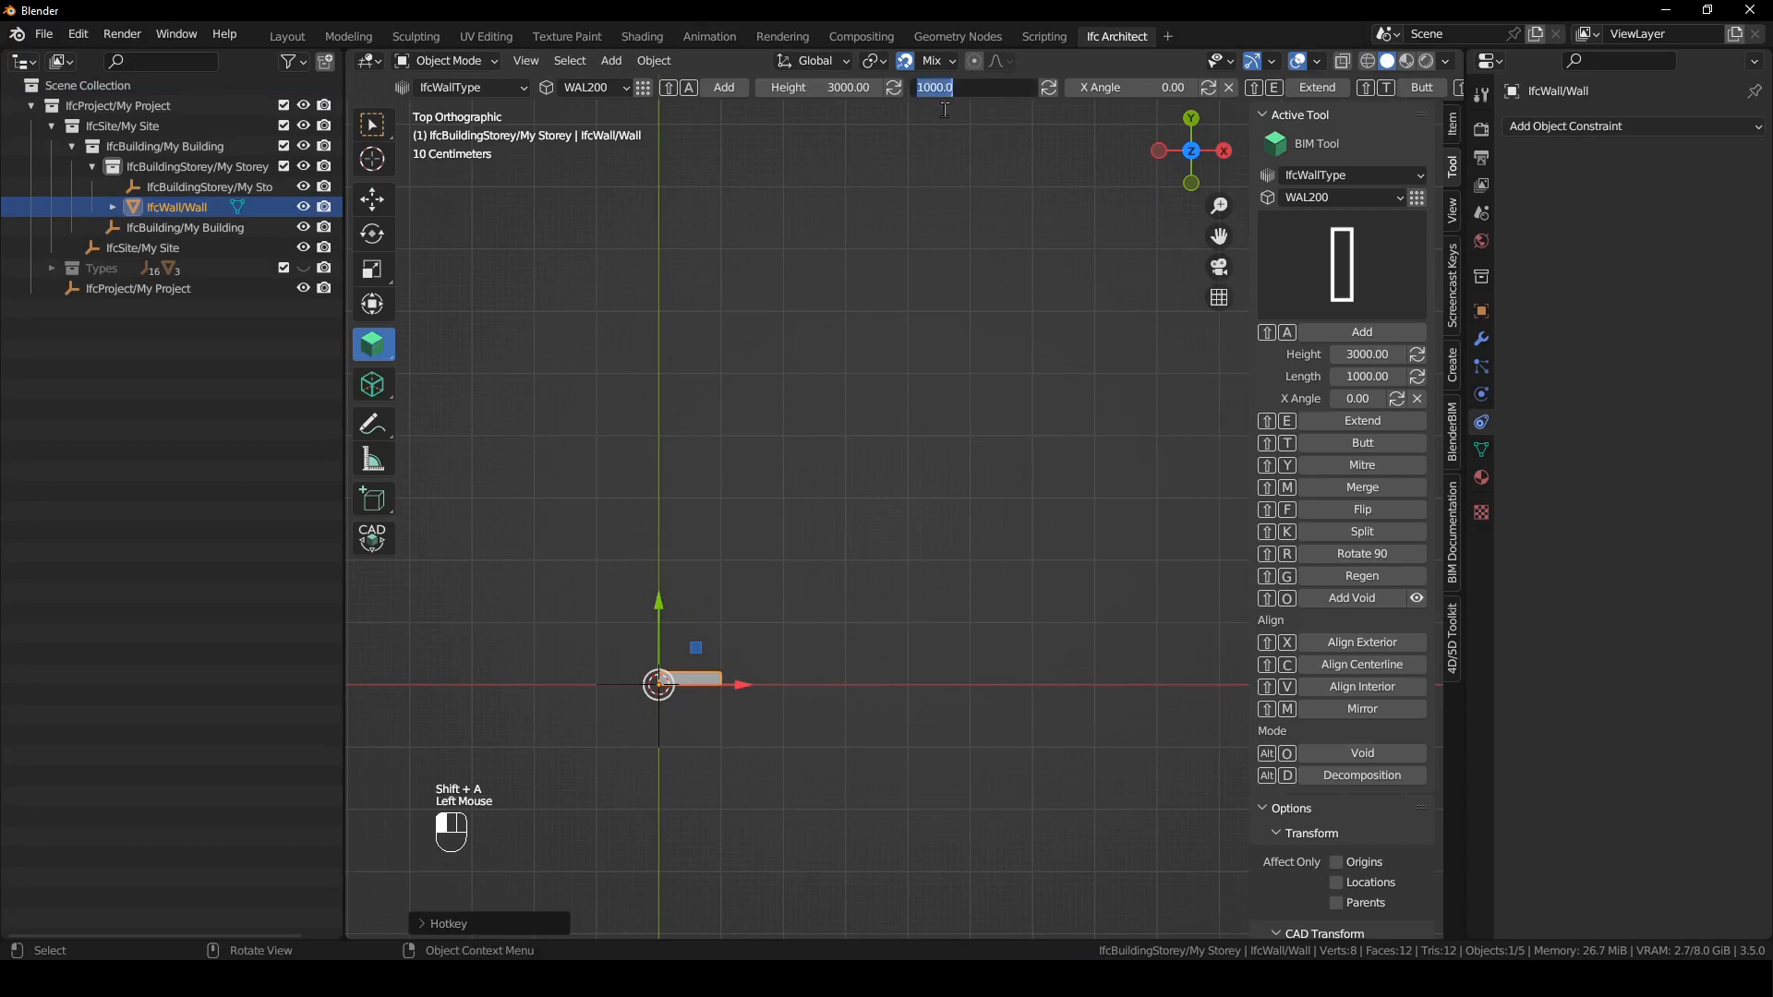
{"action": "type", "text": "14"}
{"action": "type", "text": "0000"}
{"action": "key", "text": "Return"}
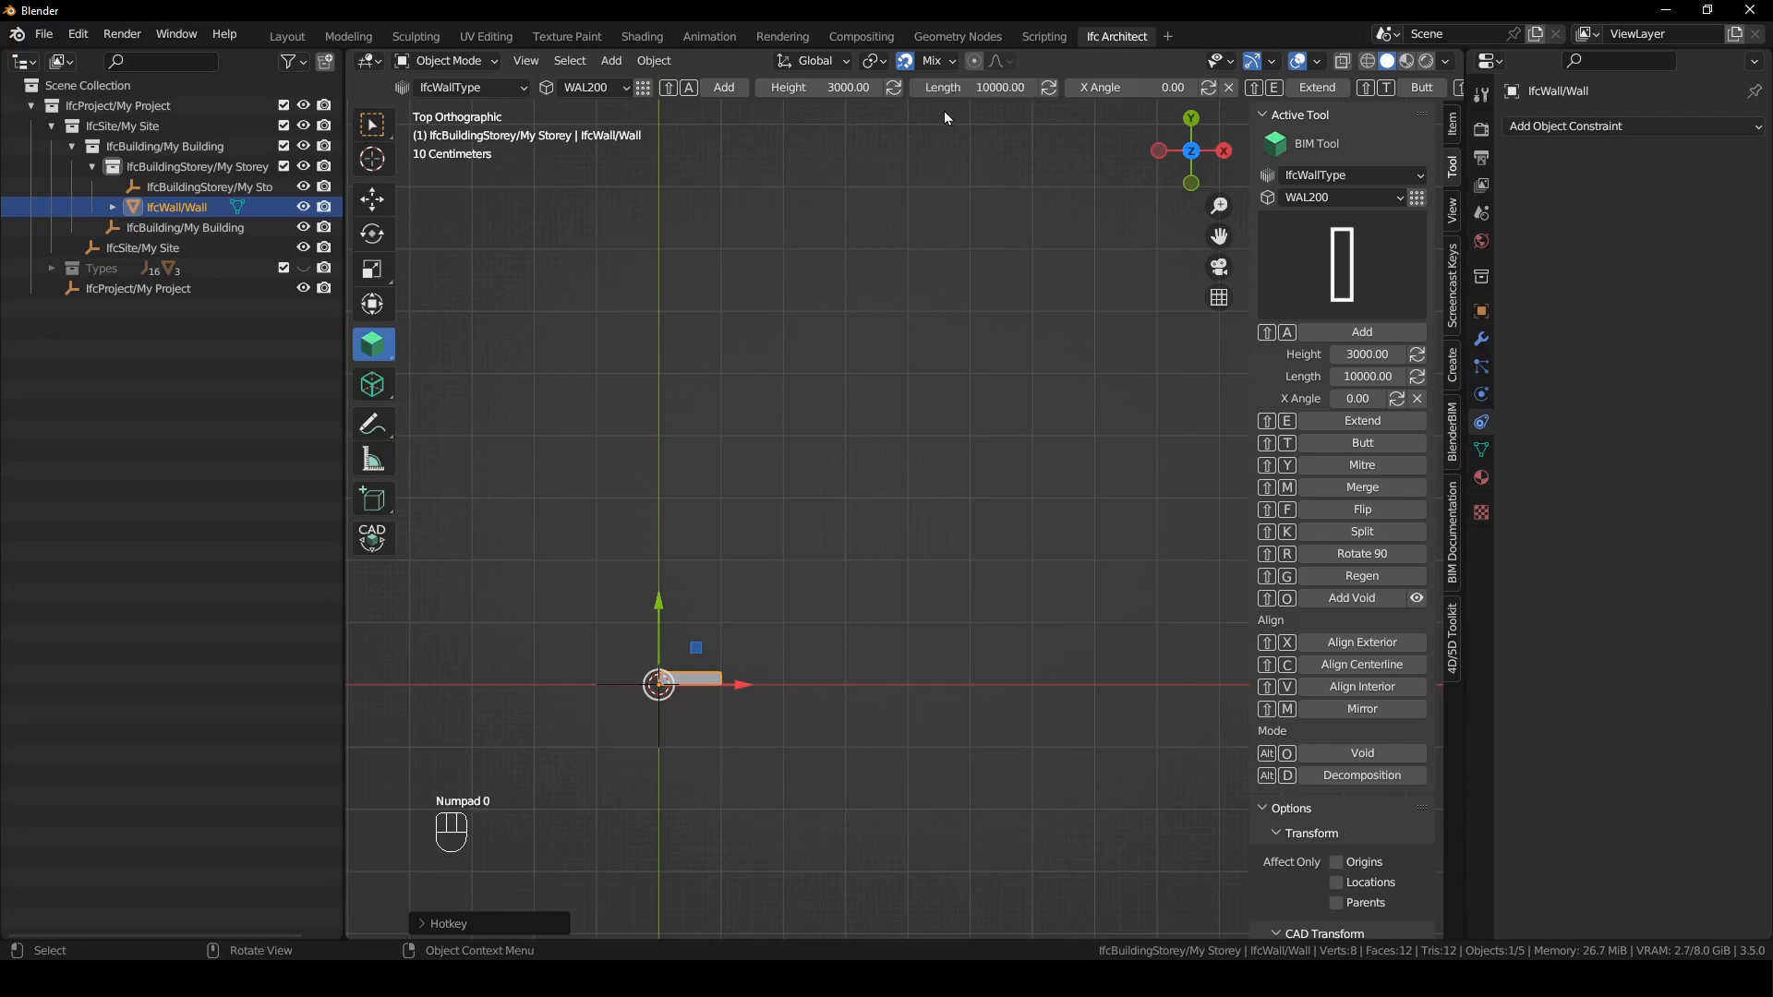
{"action": "left_click", "coordinate": [1049, 88]}
- Add a 3000 mm long WAL200 wall running along positive Y from the far end of the first wall
{"action": "middle_click_drag", "start_coordinate": [998, 638], "coordinate": [888, 728], "text": "shift"}
{"action": "right_click_drag", "start_coordinate": [1149, 766], "coordinate": [1184, 720], "text": "shift"}
{"action": "left_click", "coordinate": [1361, 377]}
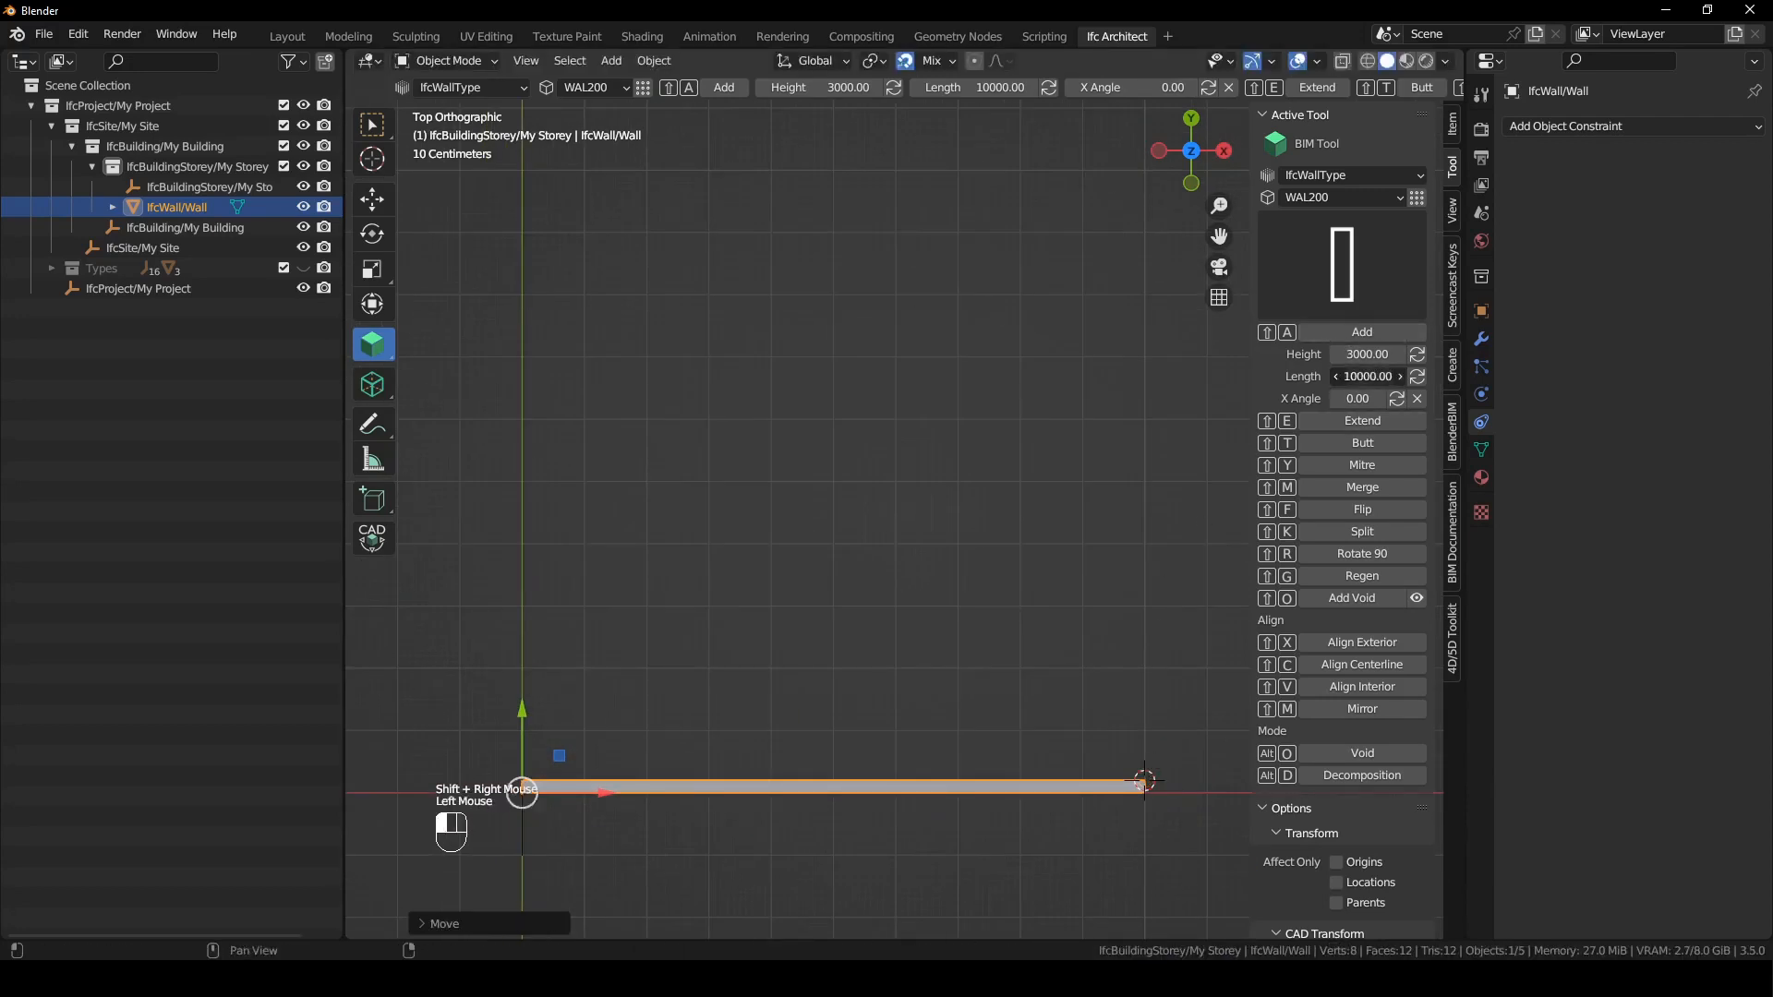
{"action": "type", "text": "3000"}
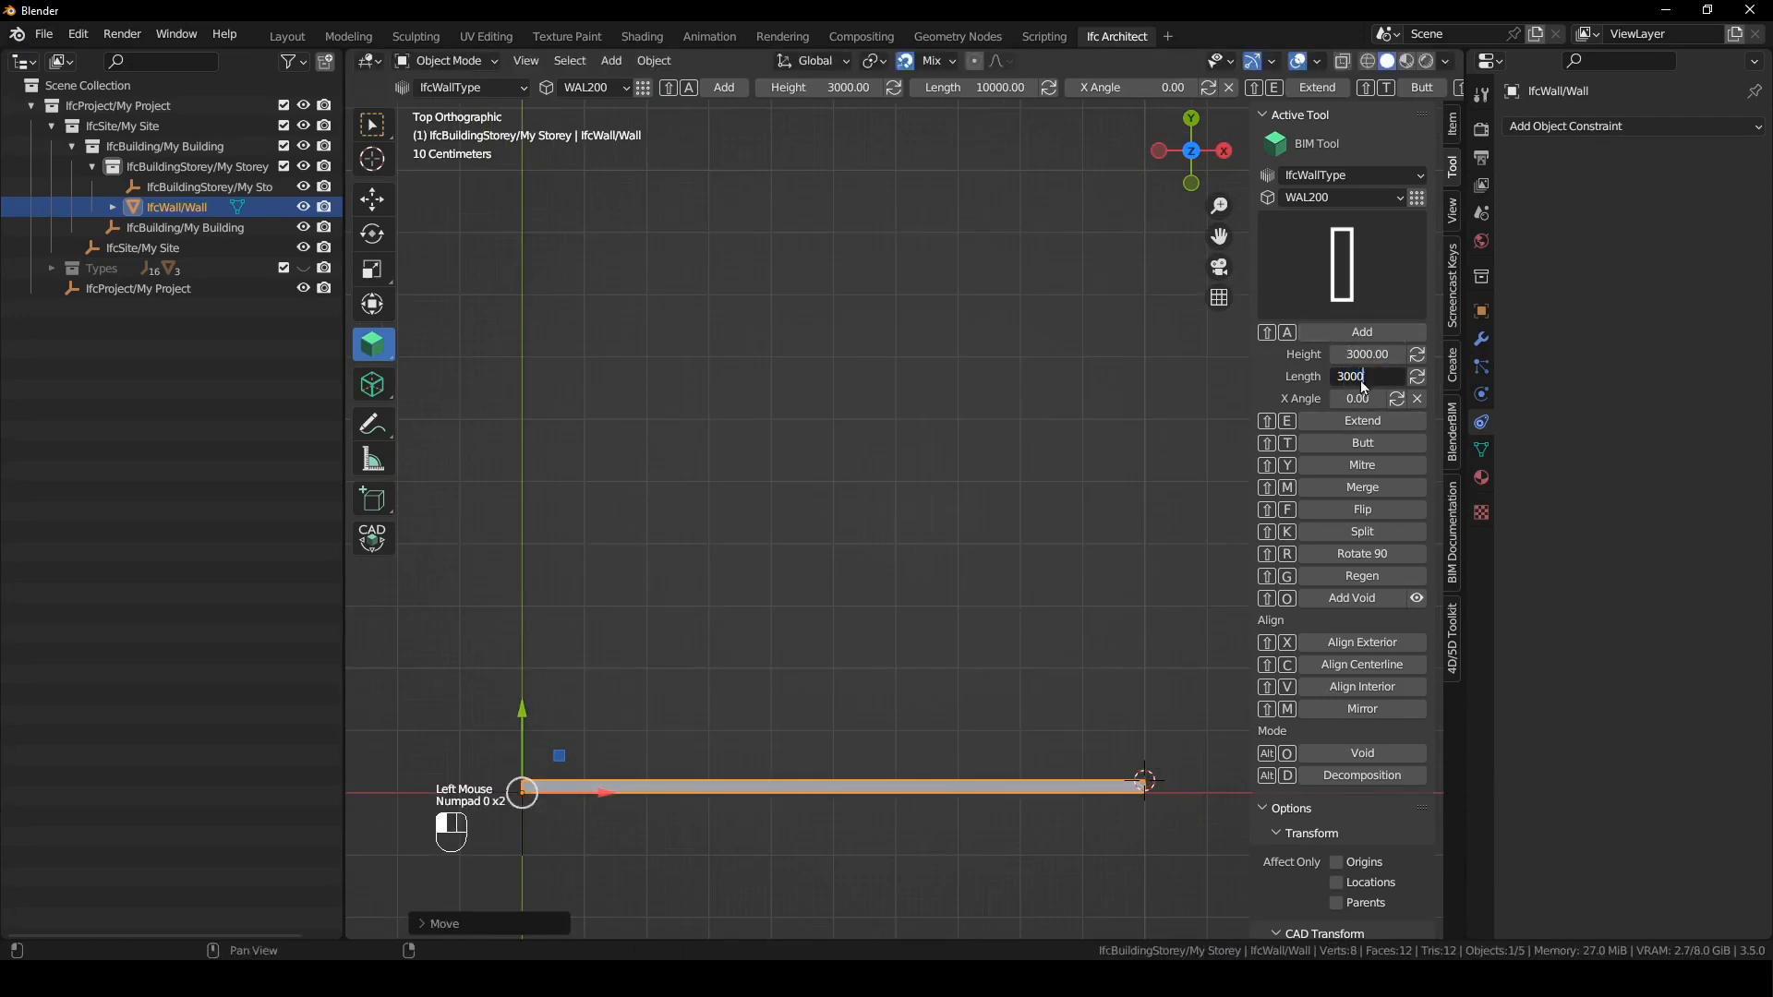
{"action": "key", "text": "Return"}
{"action": "key", "text": "shift+a"}
- Add a 1500 mm long wall at the upper end of the 3000 mm wall and rotate it 90 degrees to continue along Y
{"action": "right_click_drag", "start_coordinate": [1171, 624], "coordinate": [1145, 593], "text": "shift"}
{"action": "left_click", "coordinate": [1361, 376]}
{"action": "type", "text": "1500"}
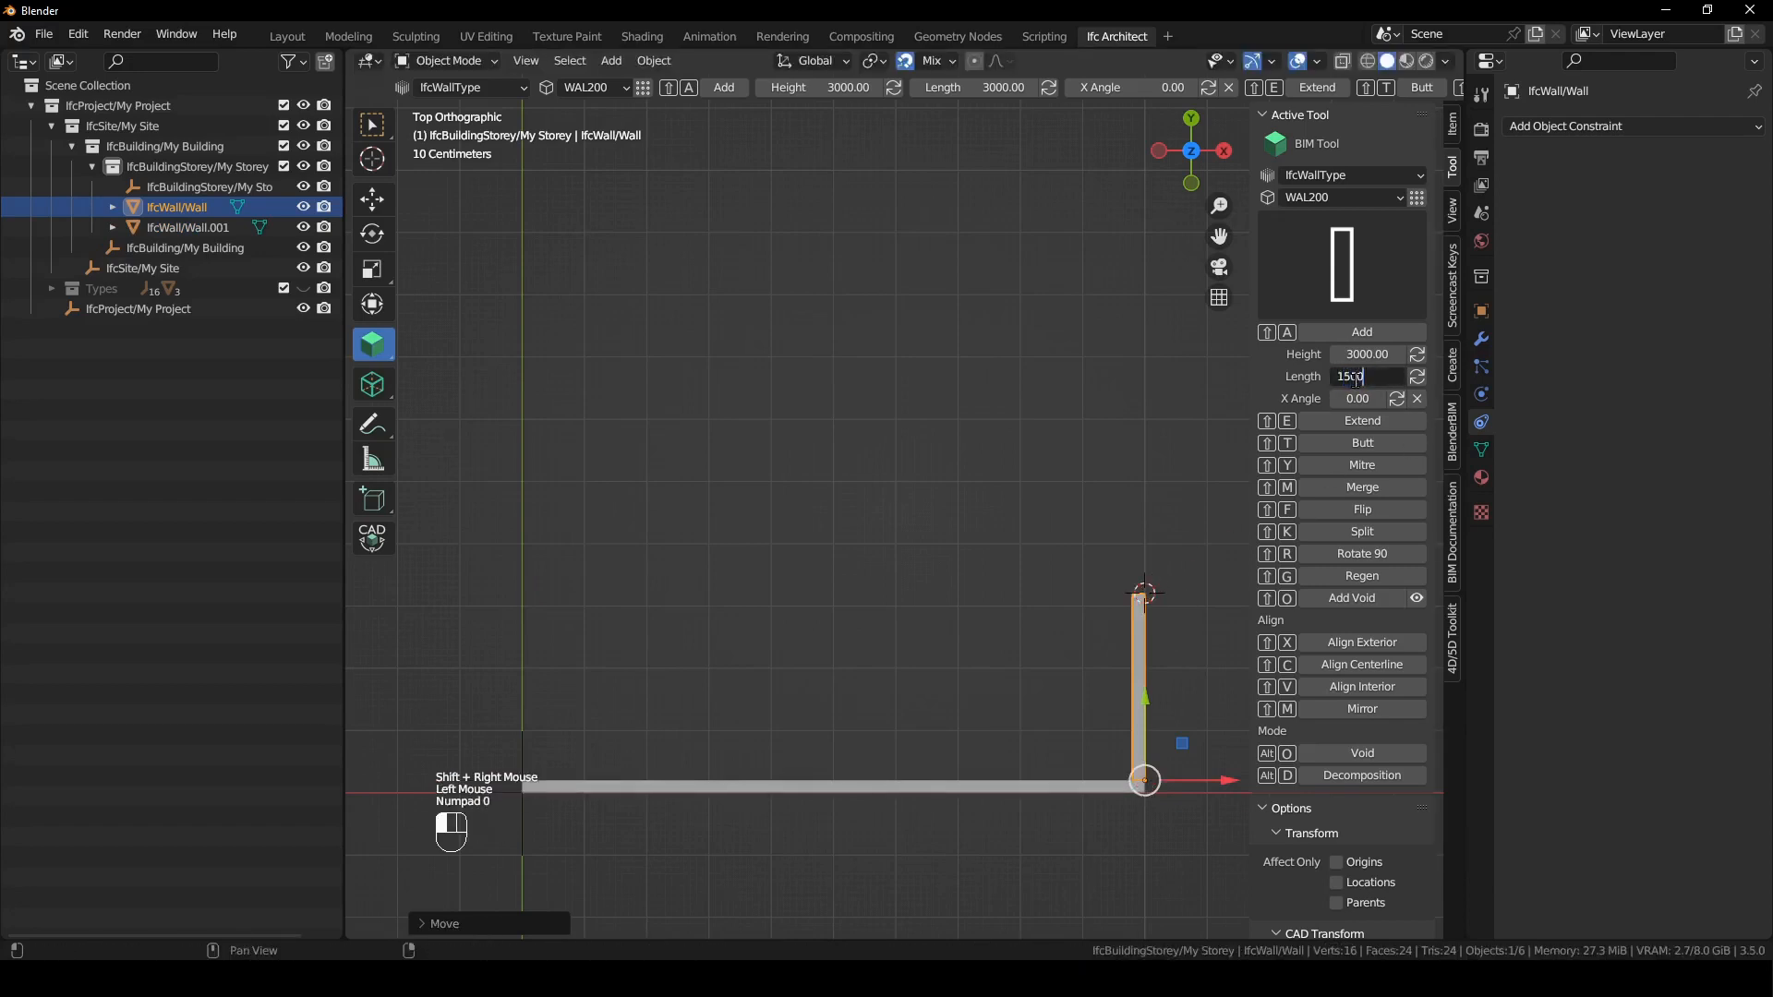
{"action": "key", "text": "Return"}
{"action": "key", "text": "shift+a"}
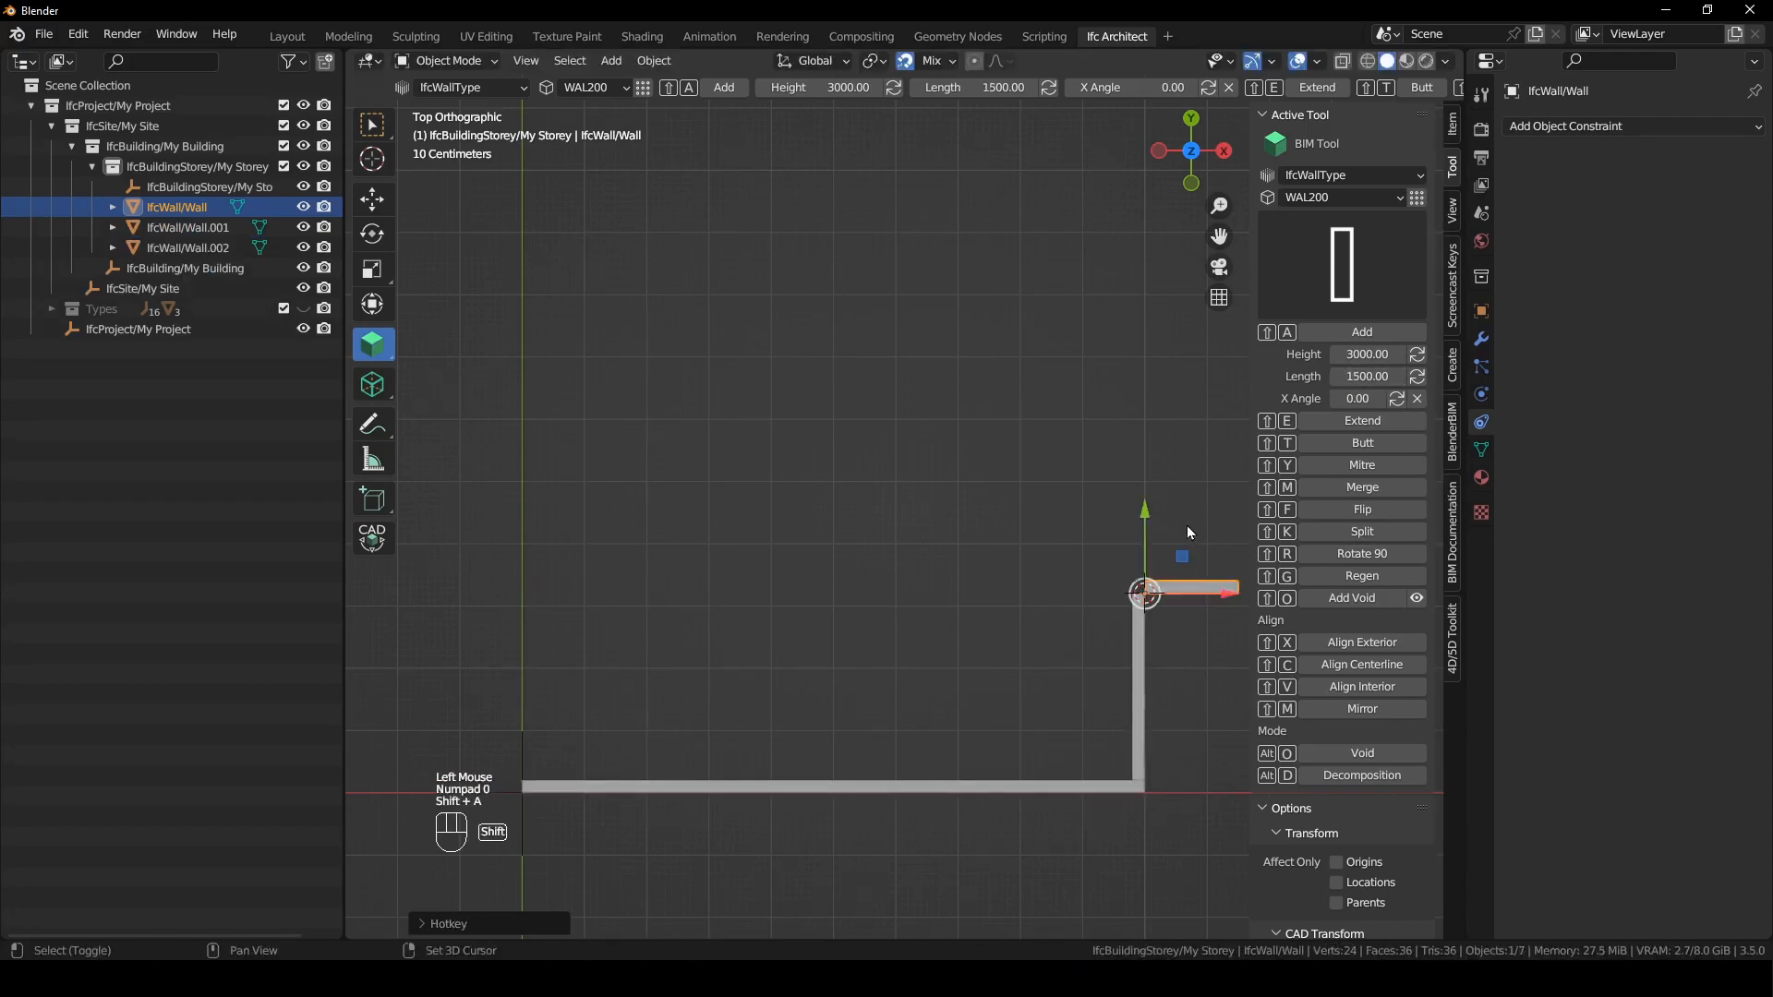
{"action": "key", "text": "shift+r"}
- Add a 4000 mm long wall at the end of the 1500 mm wall and rotate it 90 degrees in line with it
{"action": "right_click", "coordinate": [1145, 499], "text": "shift"}
{"action": "left_click", "coordinate": [1375, 376]}
{"action": "type", "text": "4000"}
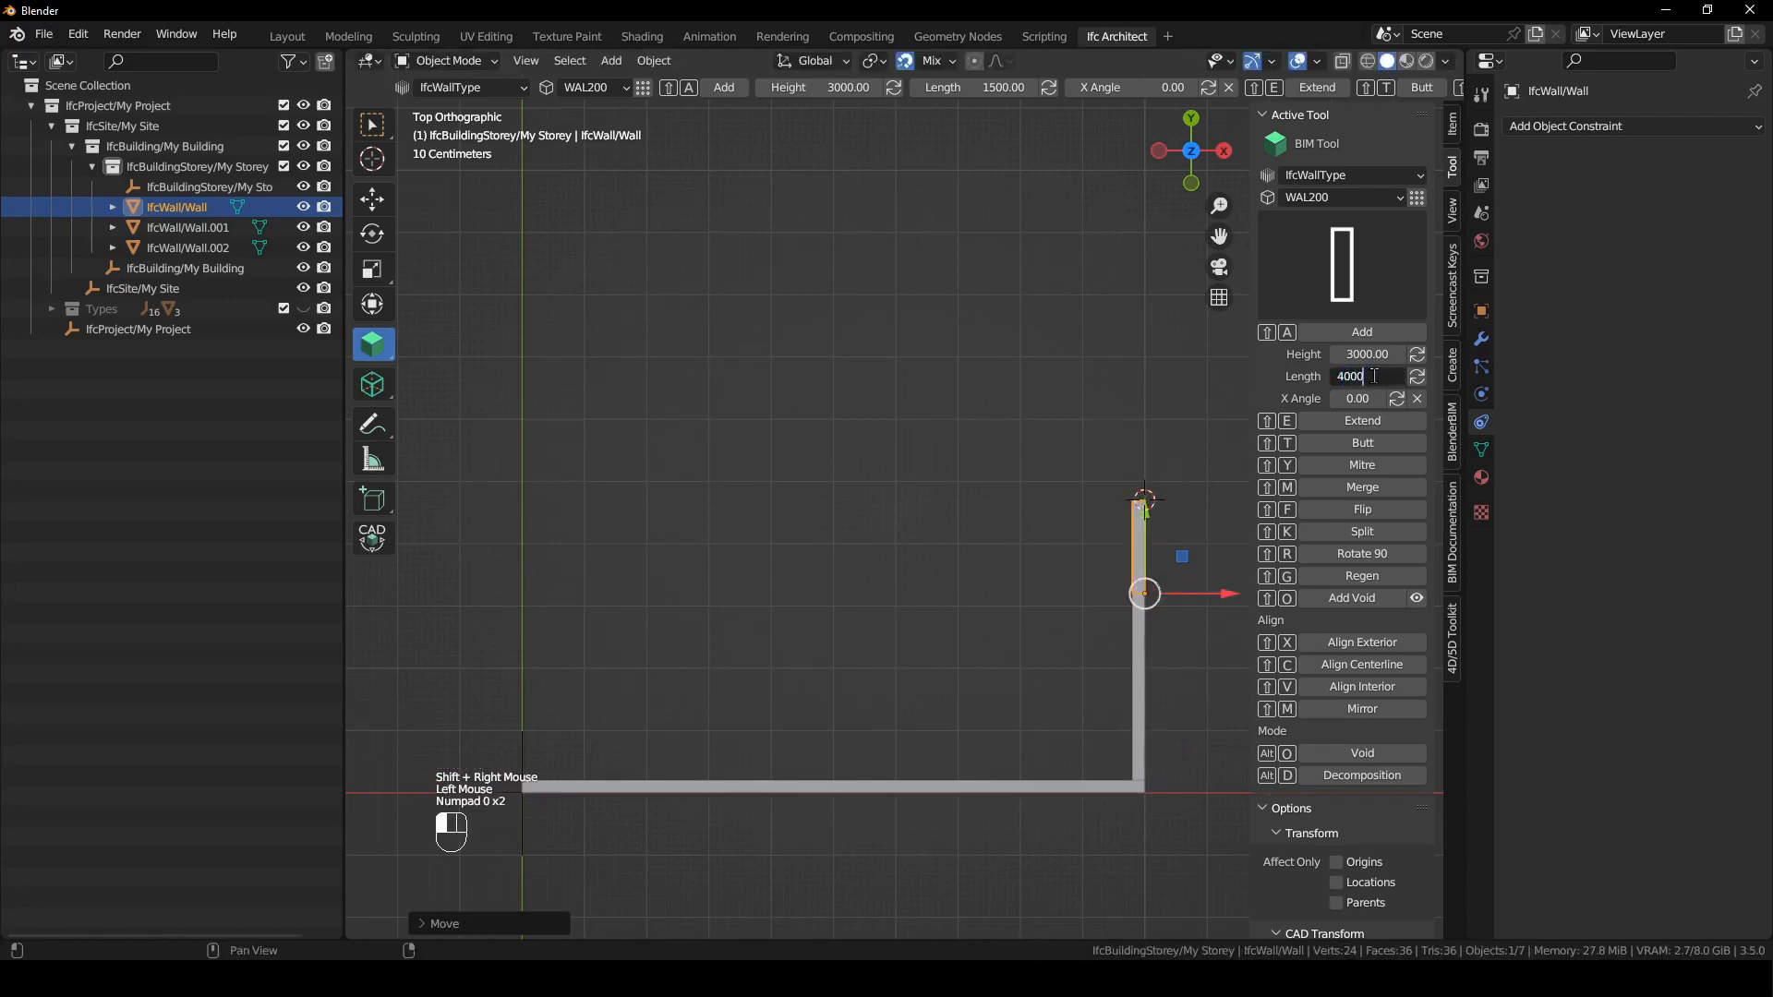
{"action": "key", "text": "shift+a"}
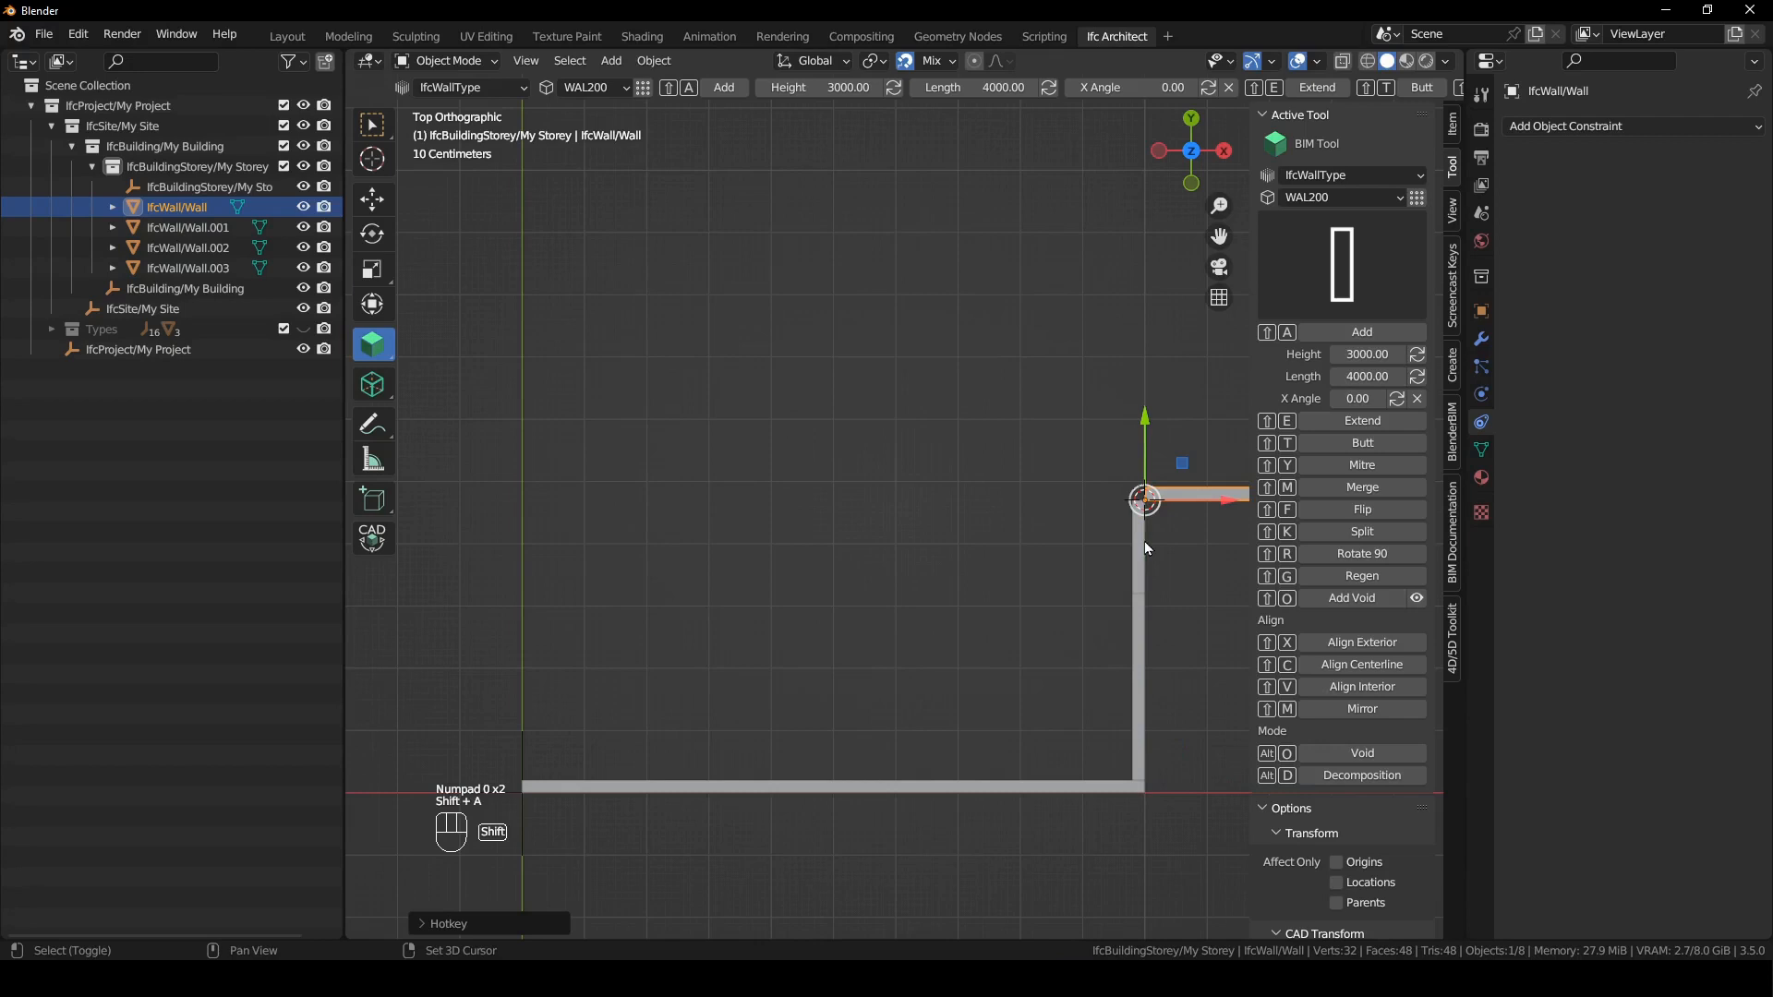
{"action": "key", "text": "shift+r"}
- Add a second 4000 mm long wall at the previous wall's upper end and rotate it 90 degrees to continue along Y
{"action": "middle_click_drag", "start_coordinate": [955, 475], "coordinate": [968, 615], "text": "shift"}
{"action": "scroll", "coordinate": [942, 579], "scroll_direction": "down", "scroll_amount": 1}
{"action": "mouse_move", "coordinate": [1145, 358]}
{"action": "right_mouse_down", "text": "shift"}
{"action": "mouse_move", "coordinate": [1148, 342]}
{"action": "mouse_move", "coordinate": [1119, 361]}
{"action": "right_mouse_up", "text": "shift"}
{"action": "key", "text": "shift+a"}
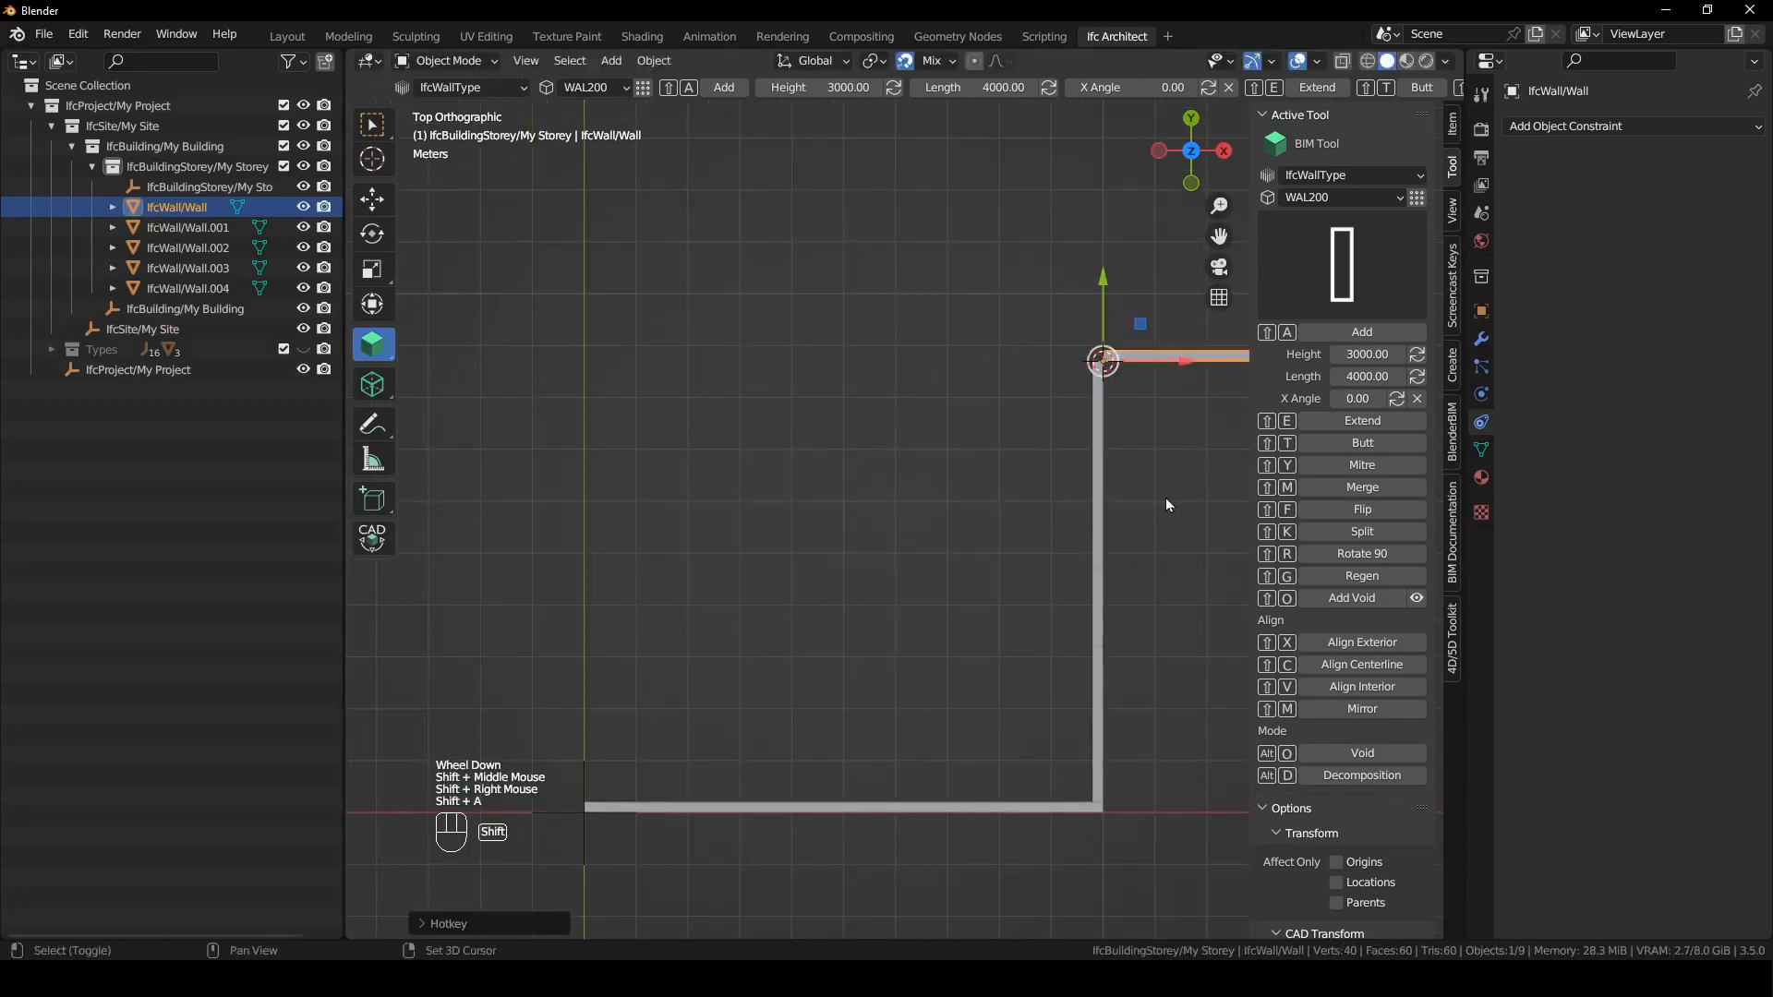
{"action": "key", "text": "shift+r"}
- Add a 5000 mm long wall running along negative X from the upper end of the vertical wall run
{"action": "right_click_drag", "start_coordinate": [1137, 435], "coordinate": [1093, 153], "text": "shift"}
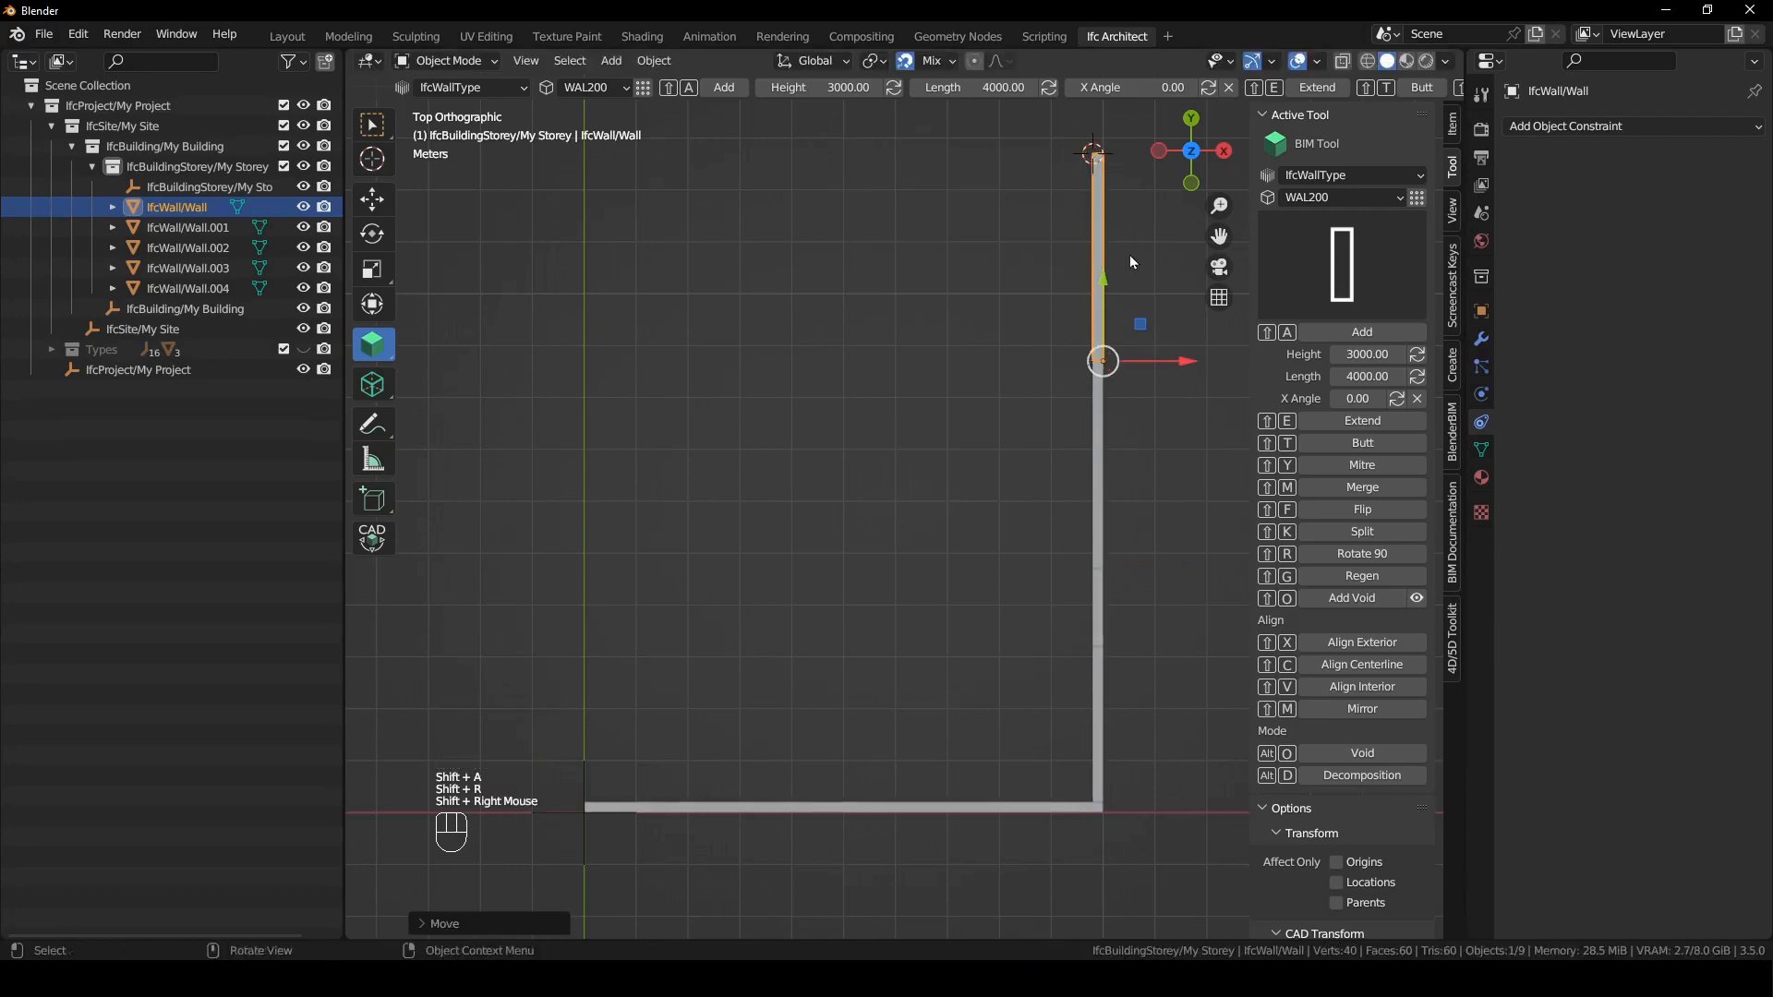
{"action": "left_click", "coordinate": [1350, 379]}
{"action": "type", "text": "5000"}
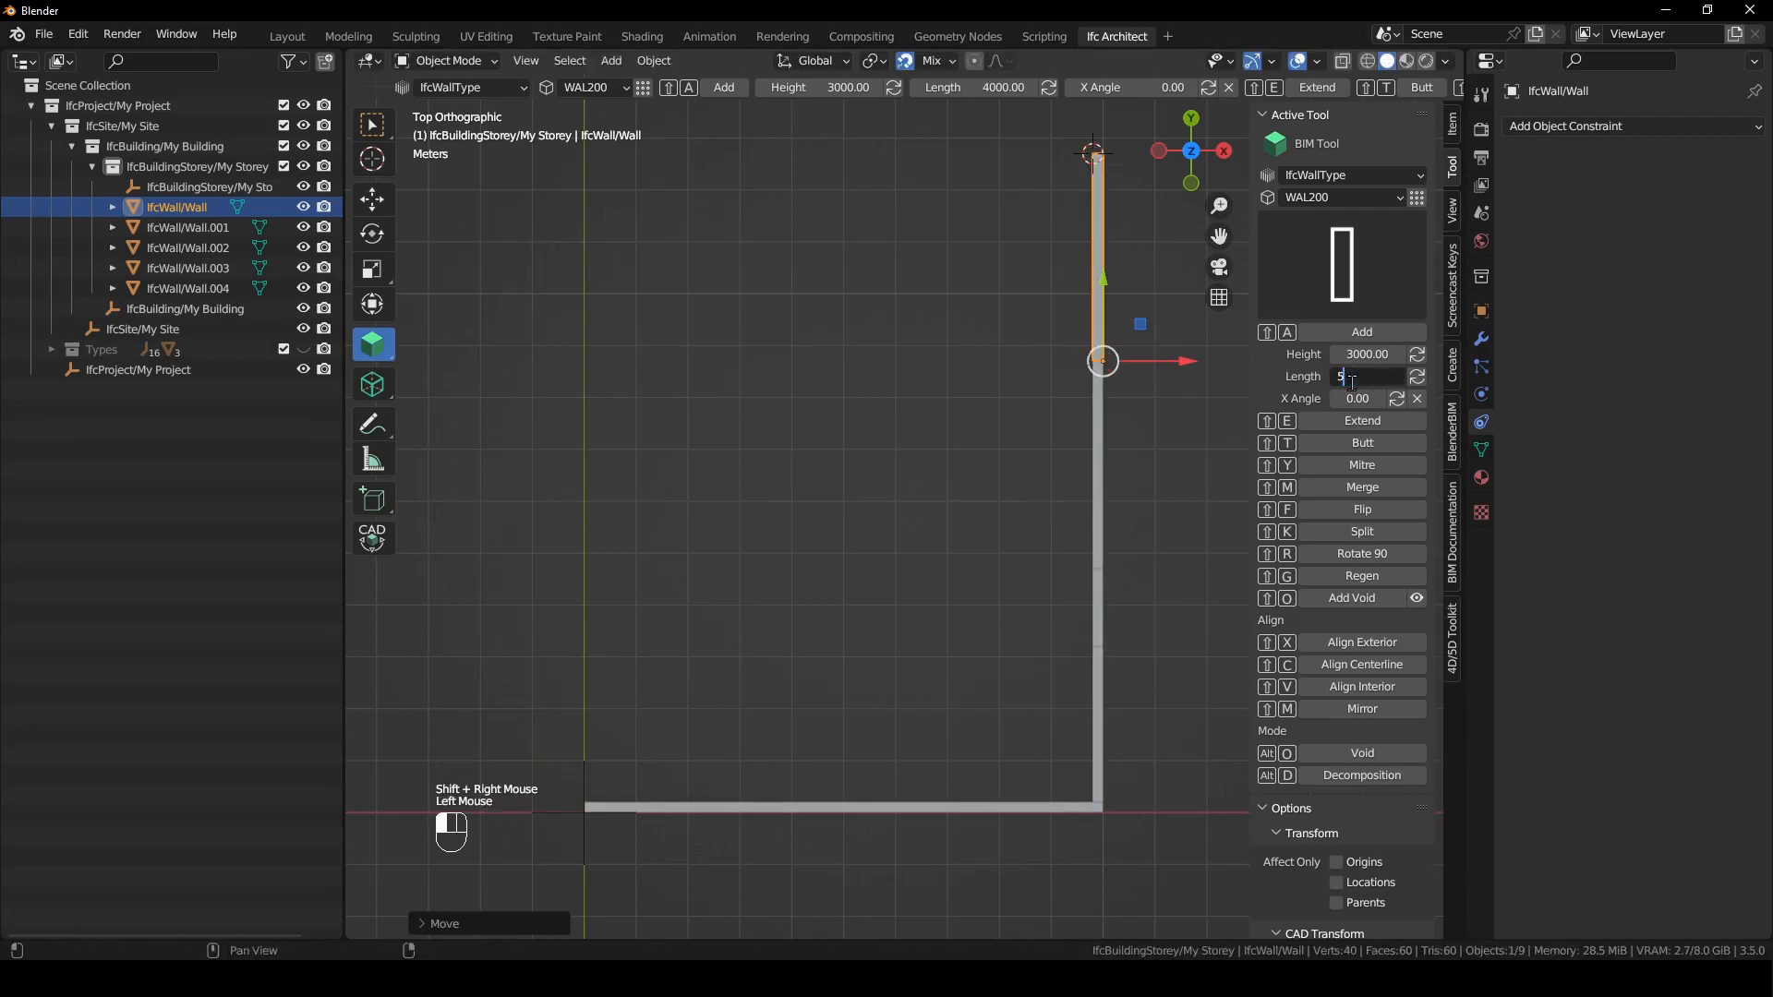
{"action": "key", "text": "Return"}
{"action": "key", "text": "shift+a"}
- Add a wall running down from the free end of the 5000 mm wall, with the length set to 6000 mm
{"action": "right_click_drag", "start_coordinate": [823, 284], "coordinate": [835, 167], "text": "shift"}
{"action": "key", "text": "shift+a"}
{"action": "left_click", "coordinate": [1357, 377]}
{"action": "type", "text": "6000"}
{"action": "key", "text": "Return"}
- Add a wall along negative X from the lower end of the last wall, flip it, and extend it to align with the first wall's start
{"action": "right_click_drag", "start_coordinate": [831, 531], "coordinate": [834, 475], "text": "shift"}
{"action": "key", "text": "shift+a"}
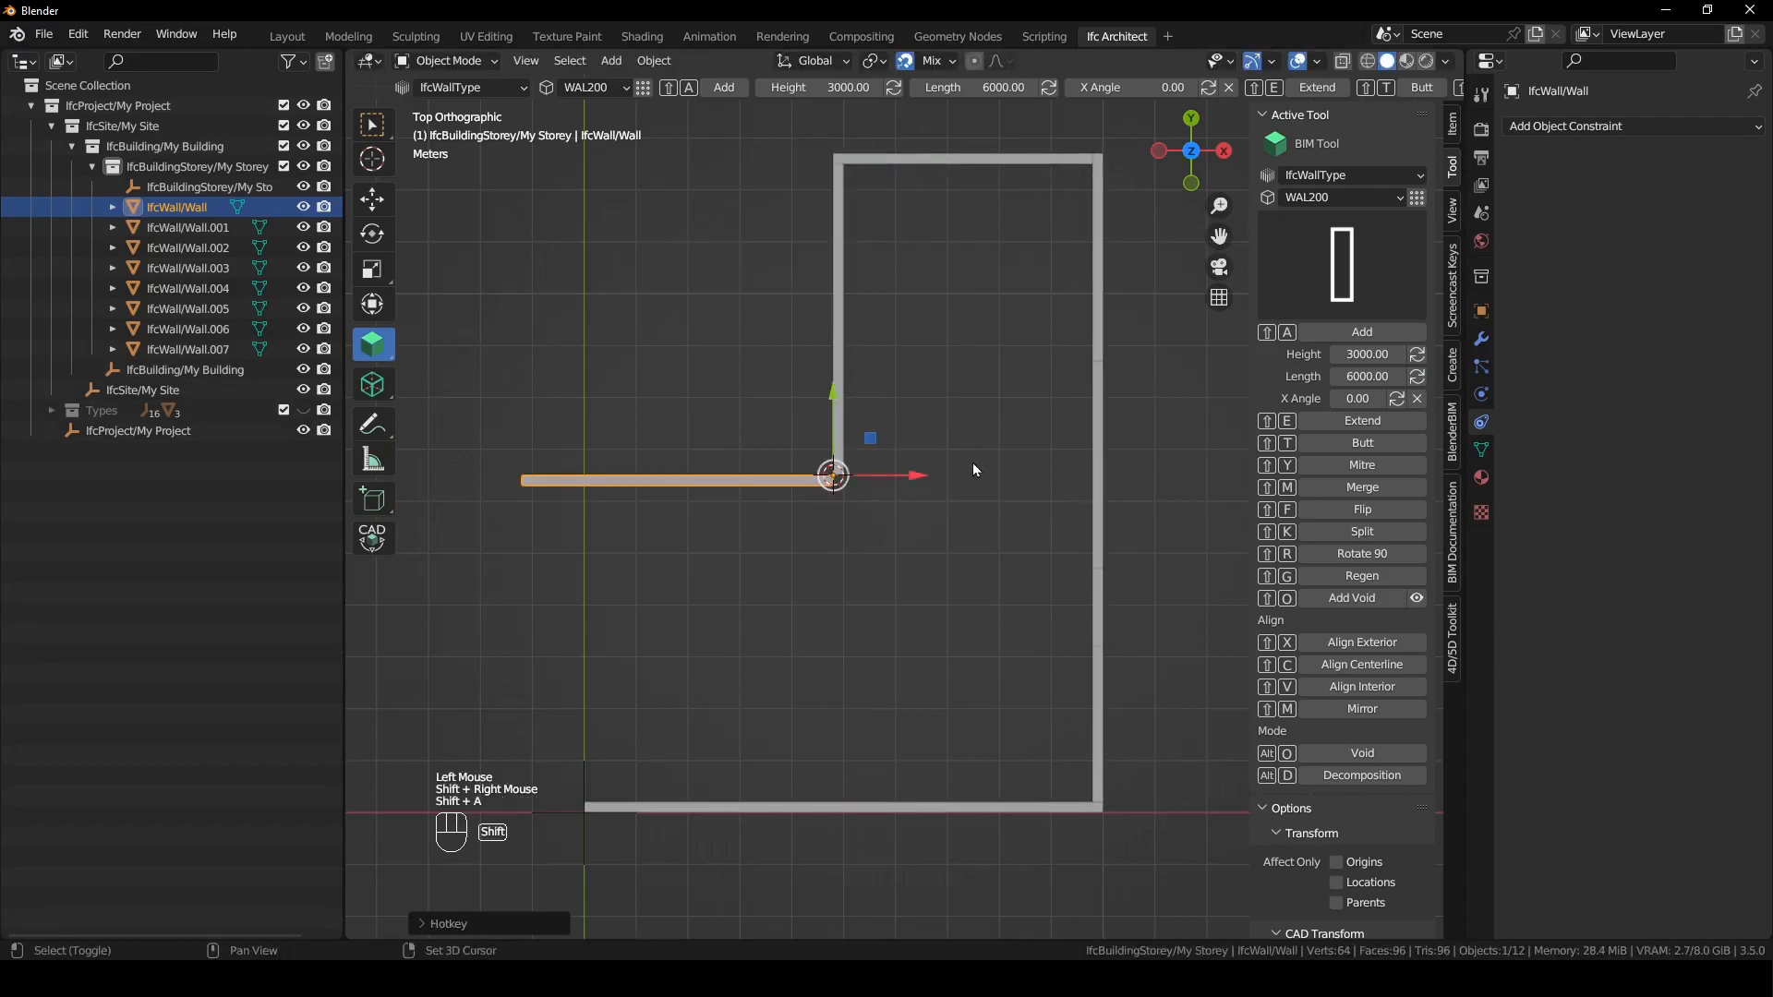
{"action": "key", "text": "shift+f"}
{"action": "right_click_drag", "start_coordinate": [720, 761], "coordinate": [584, 801], "text": "shift"}
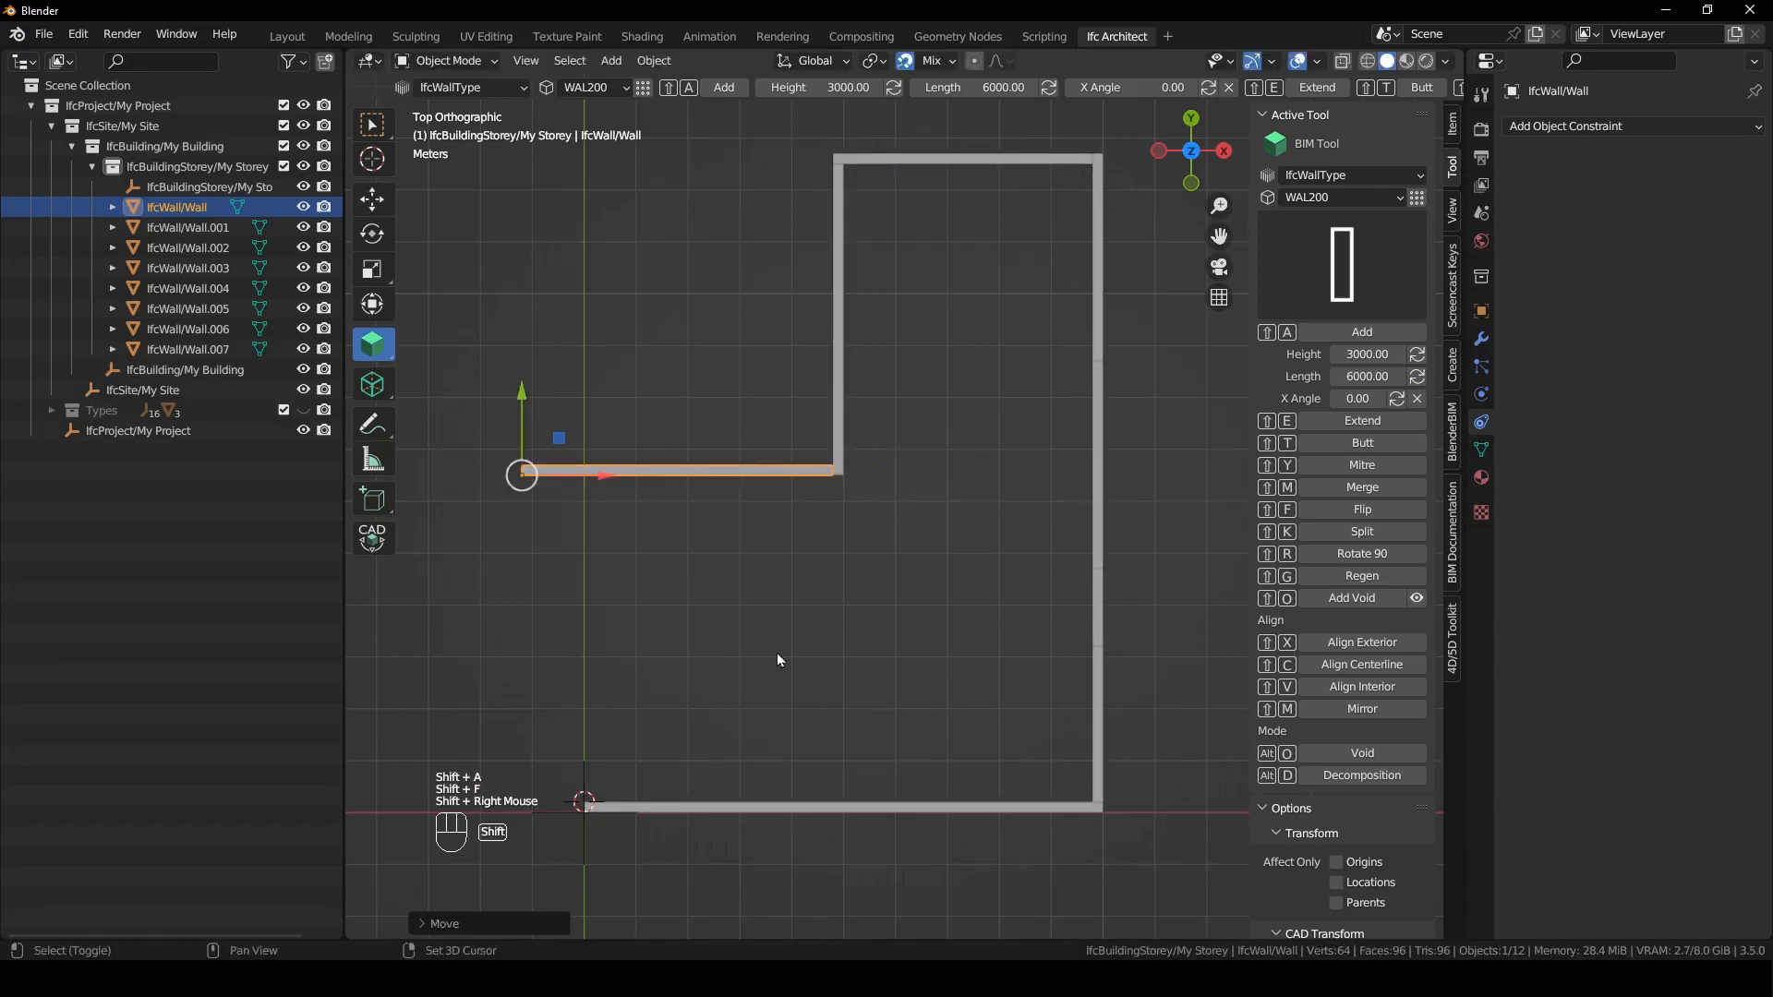
{"action": "key", "text": "shift+e"}
- Add the closing outer wall at the first wall's start, flip it inward, and extend it to meet the horizontal wall above
{"action": "key", "text": "shift+a"}
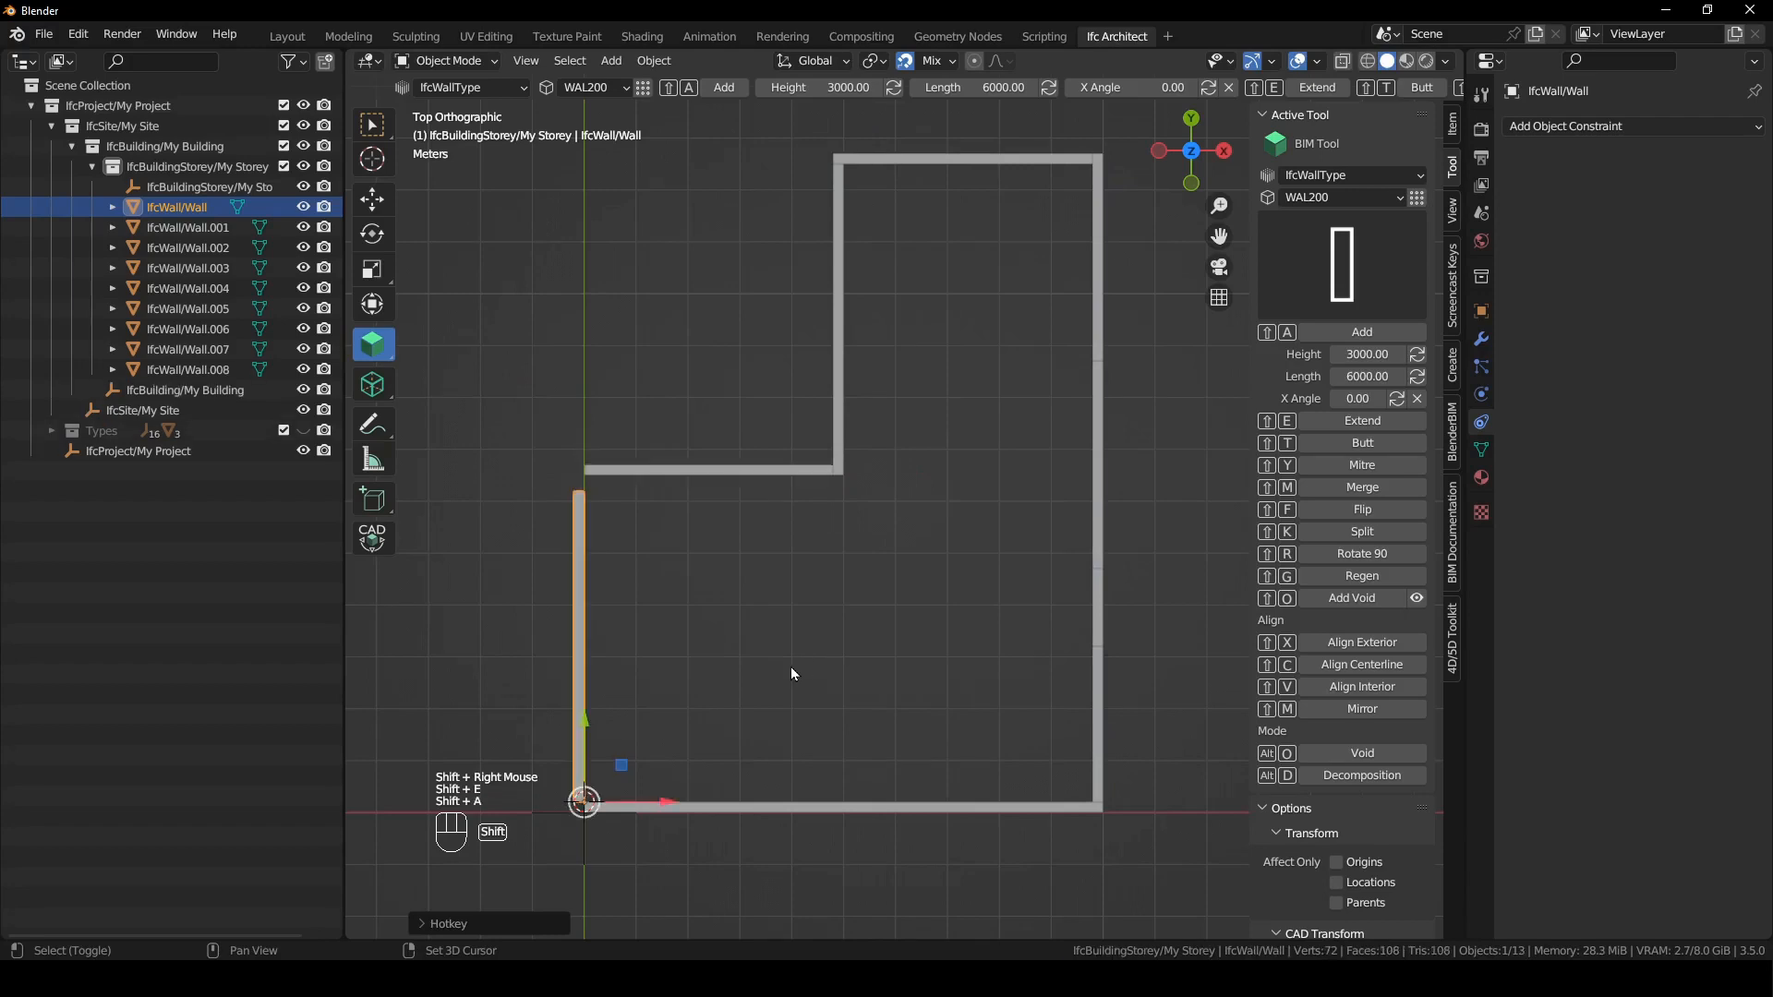
{"action": "key", "text": "shift+f"}
{"action": "right_click_drag", "start_coordinate": [682, 491], "coordinate": [683, 492], "text": "shift"}
{"action": "key", "text": "shift+e"}
{"action": "left_click", "coordinate": [914, 637]}
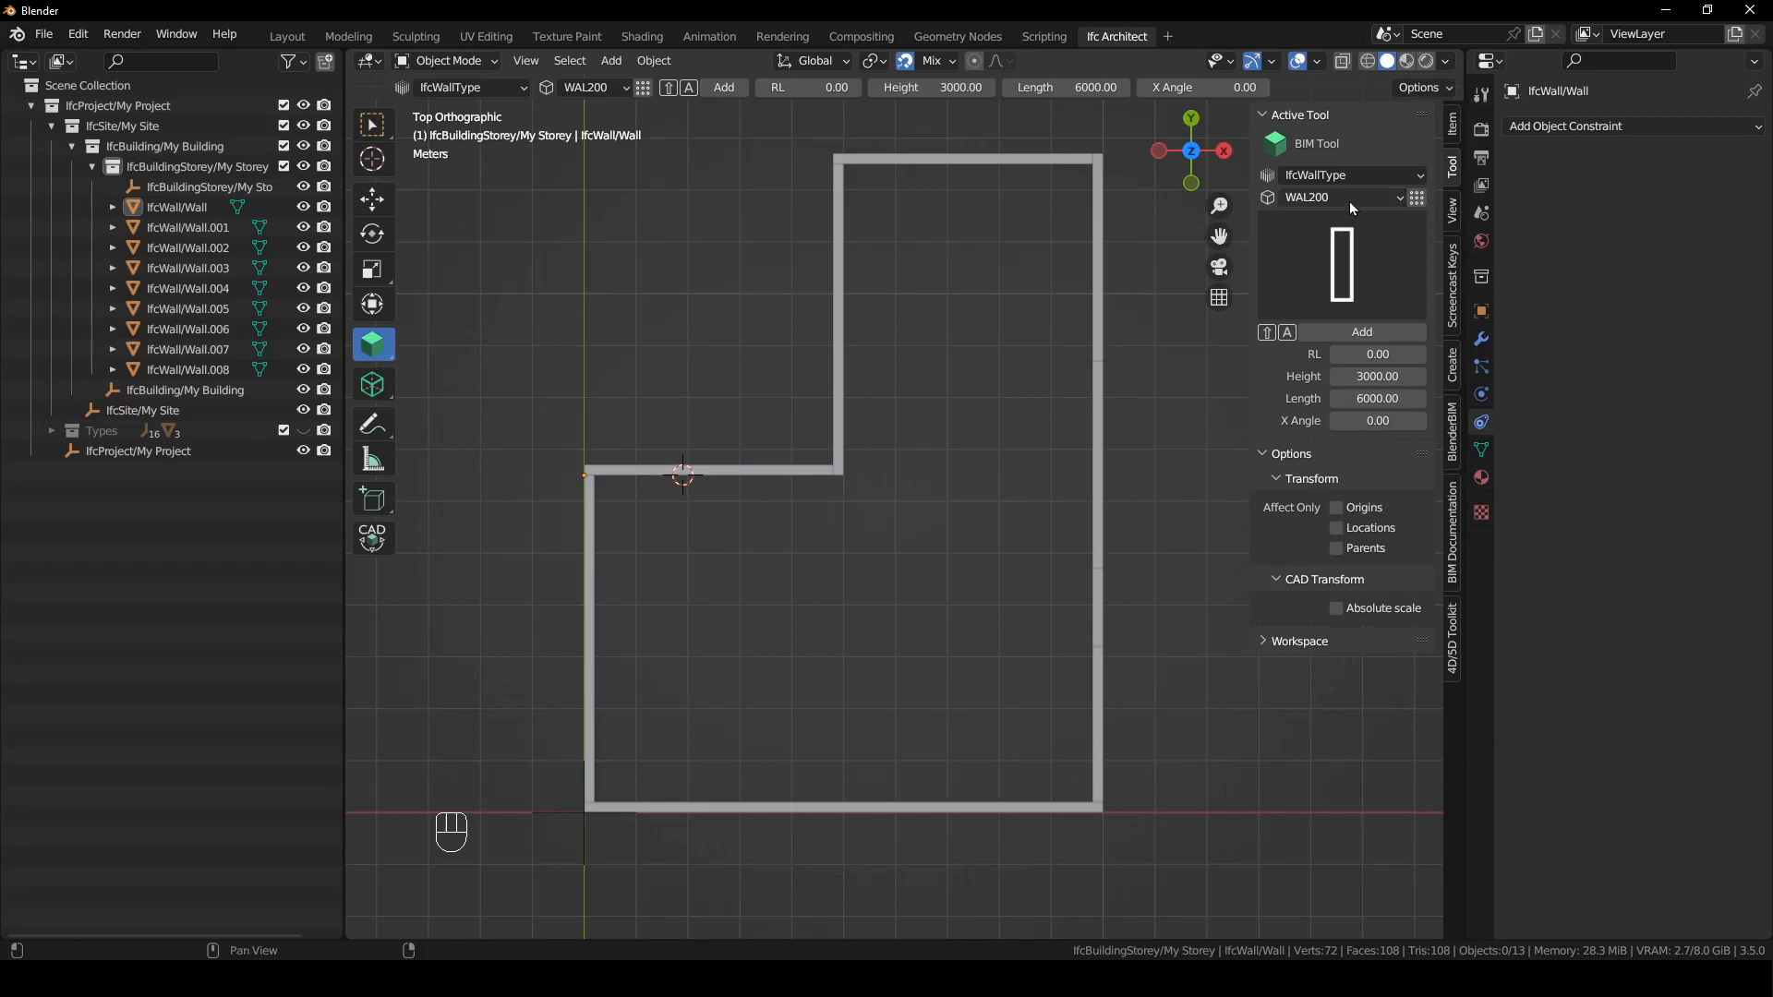
- Add a 3000 mm long WAL100 inner wall running inward from the lowest joint of the long vertical outer wall
{"action": "right_click_drag", "start_coordinate": [1038, 580], "coordinate": [1076, 578], "text": "shift"}
{"action": "right_click_drag", "start_coordinate": [1059, 672], "coordinate": [1090, 662], "text": "shift"}
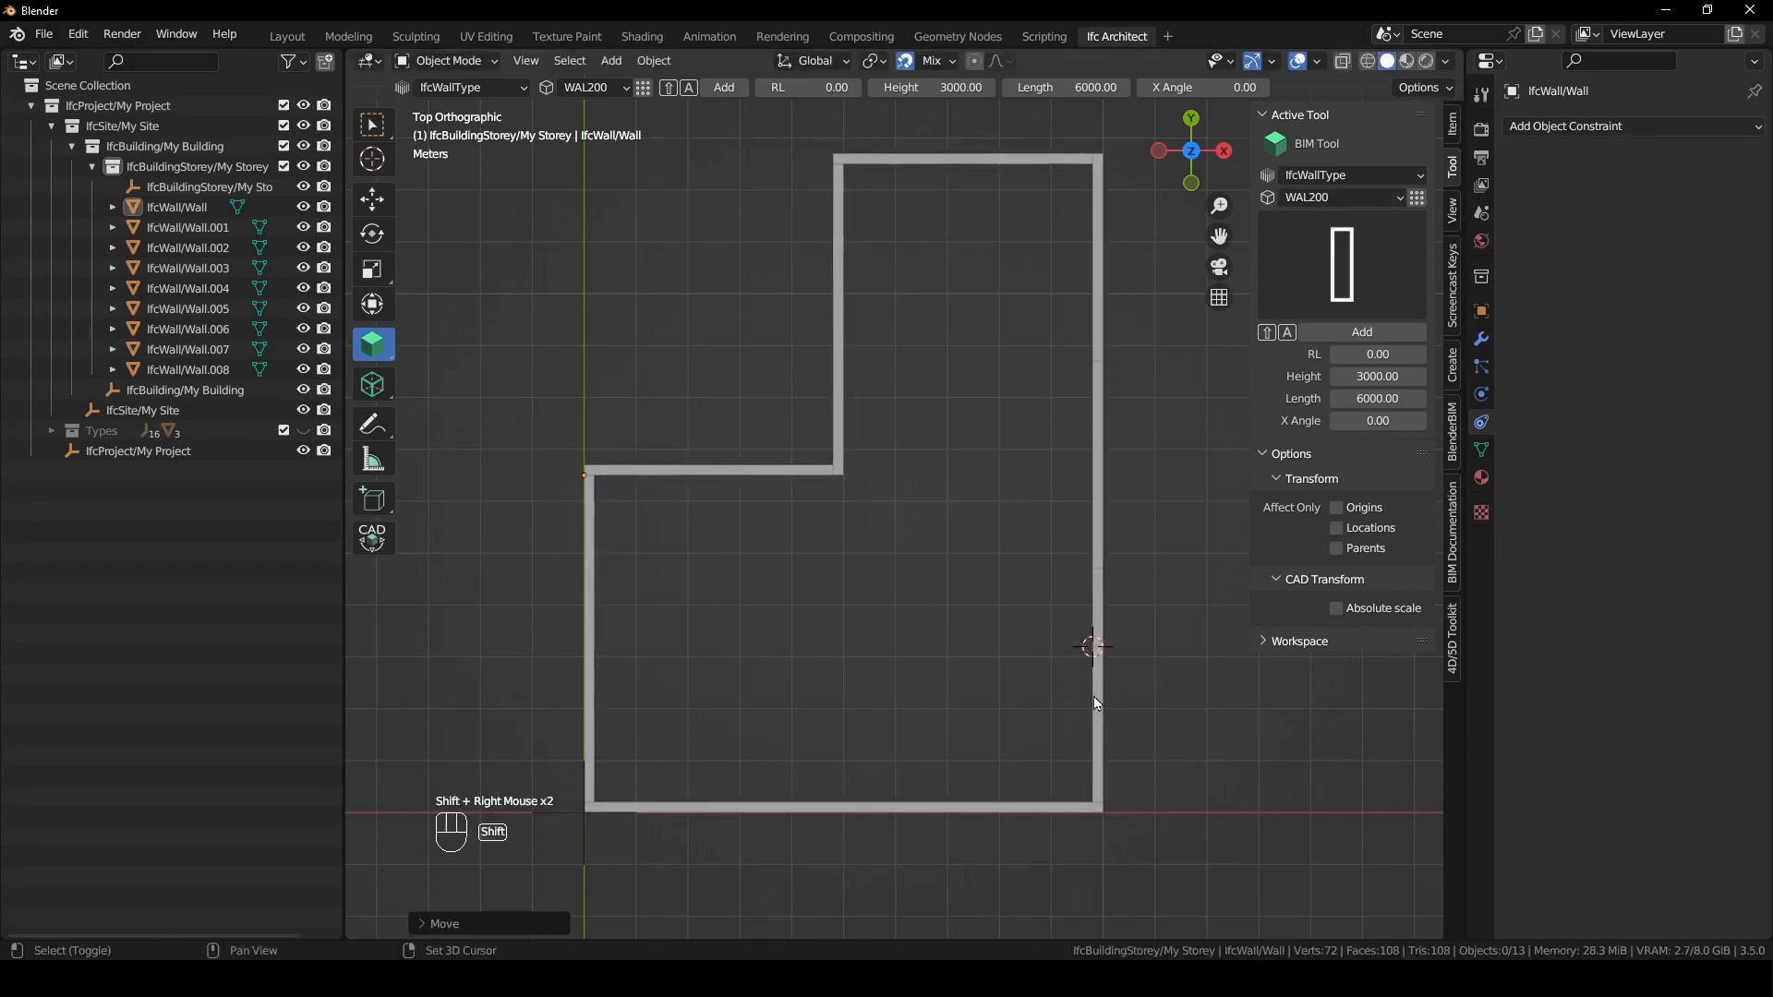
{"action": "left_click", "coordinate": [1349, 197]}
{"action": "left_click", "coordinate": [1335, 222]}
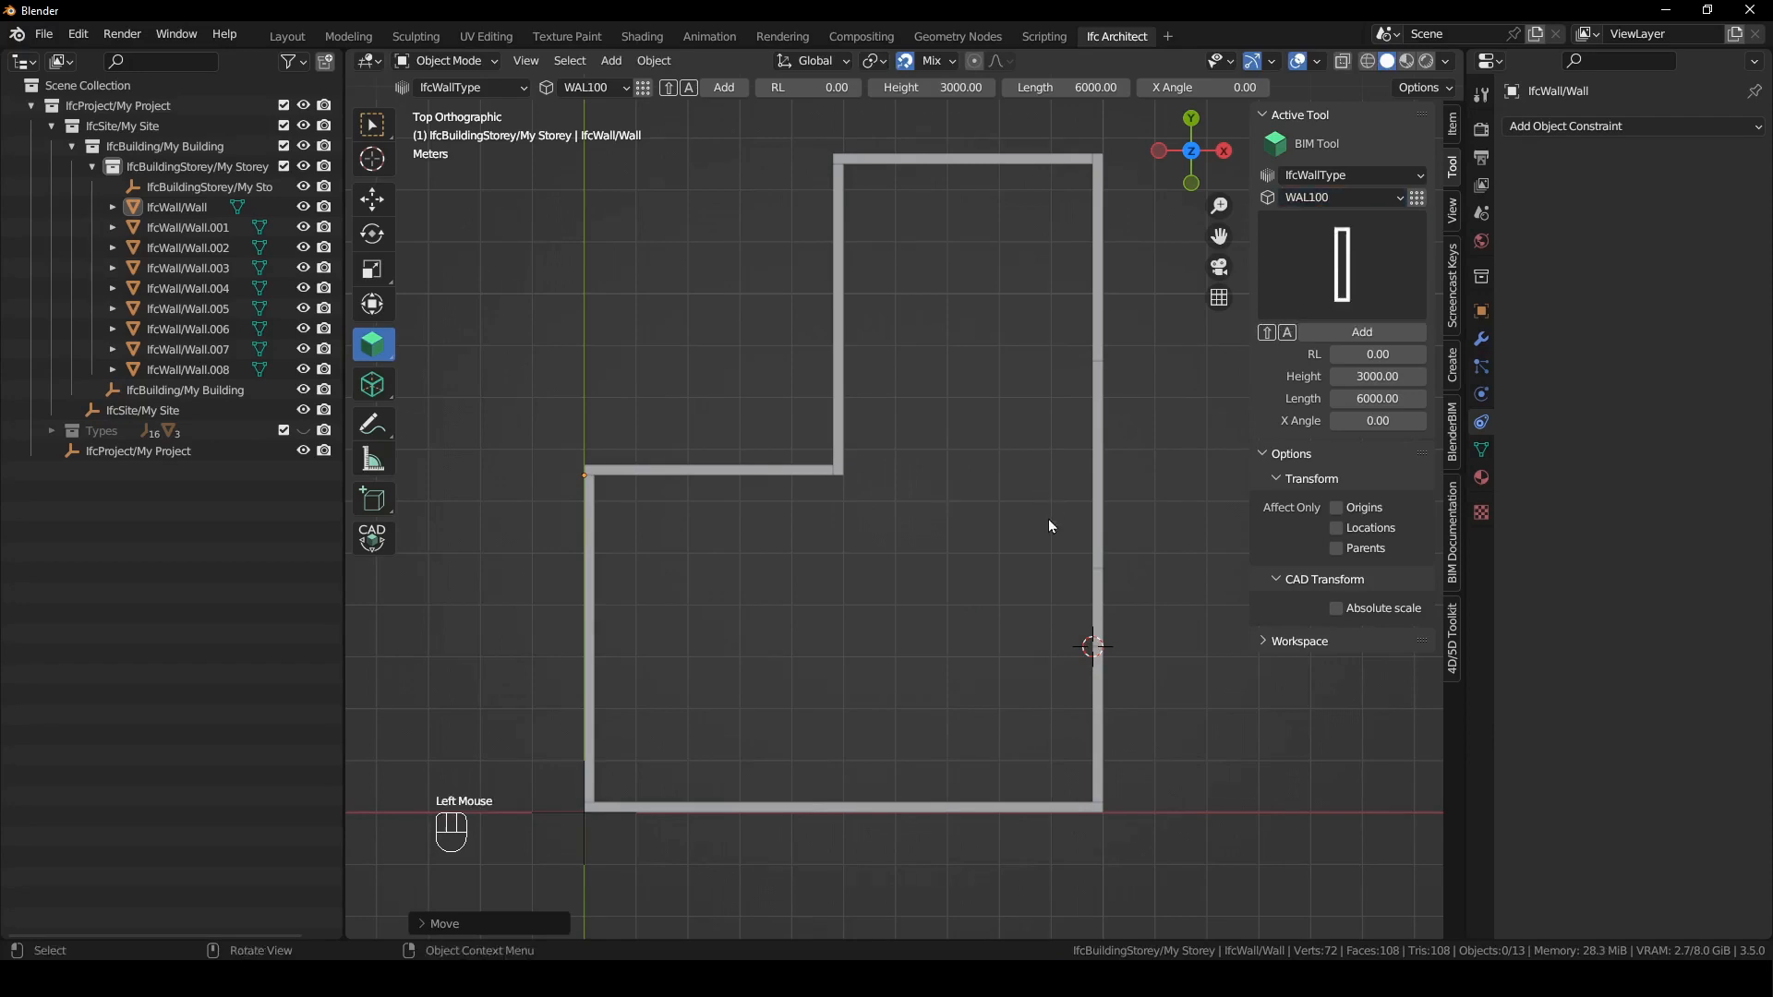
{"action": "left_click", "coordinate": [1332, 403]}
{"action": "type", "text": "3000"}
{"action": "key", "text": "Return"}
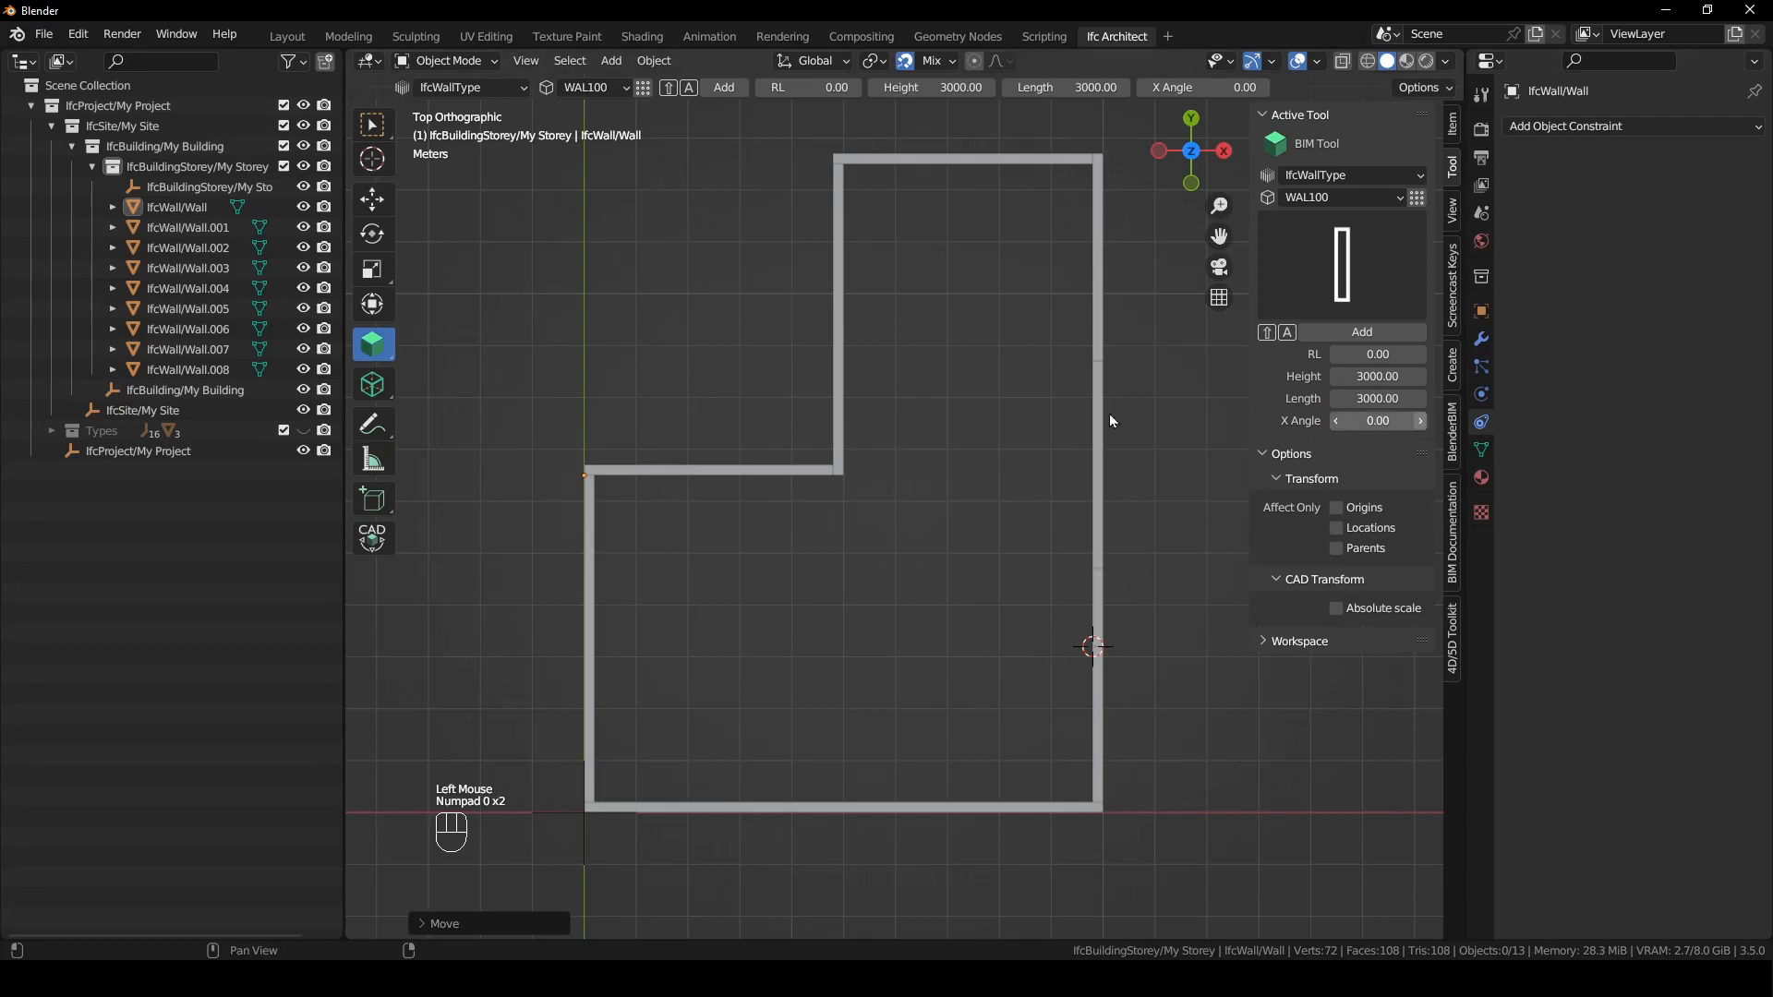
{"action": "key", "text": "shift+a"}
{"action": "left_click", "coordinate": [994, 531]}
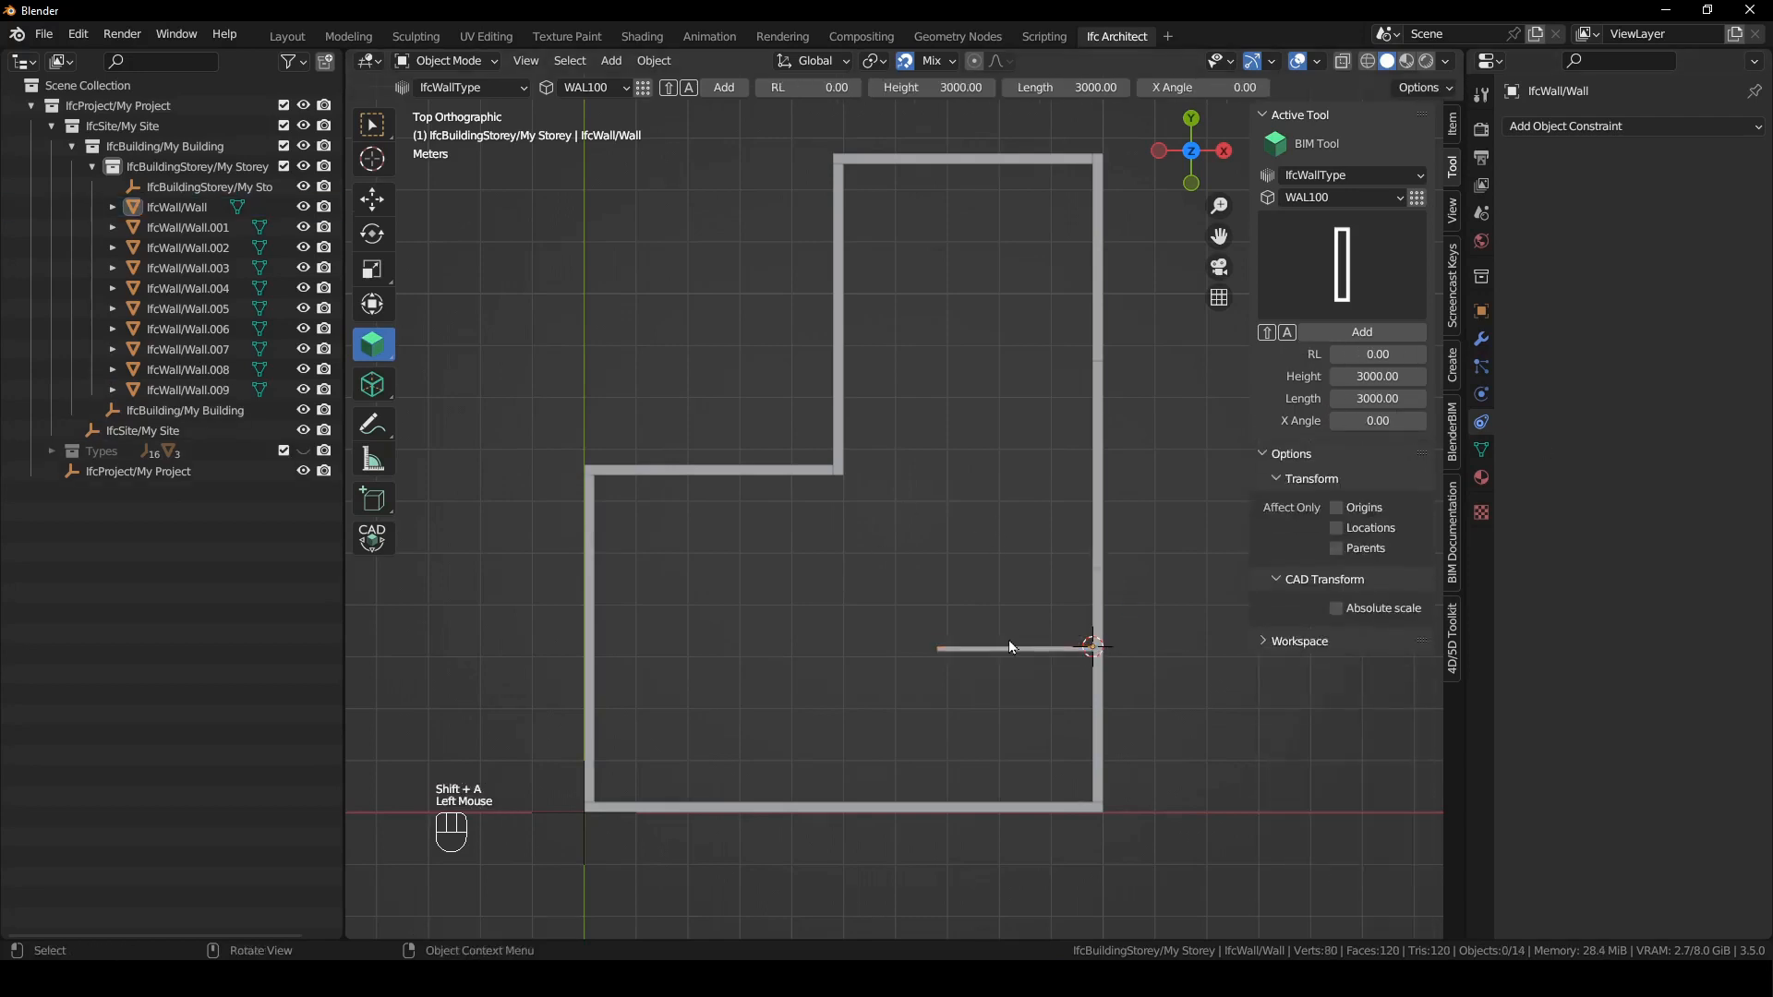
- Duplicate the inner wall upward along Y to the next joint of the long vertical outer wall
{"action": "left_click", "coordinate": [1035, 650]}
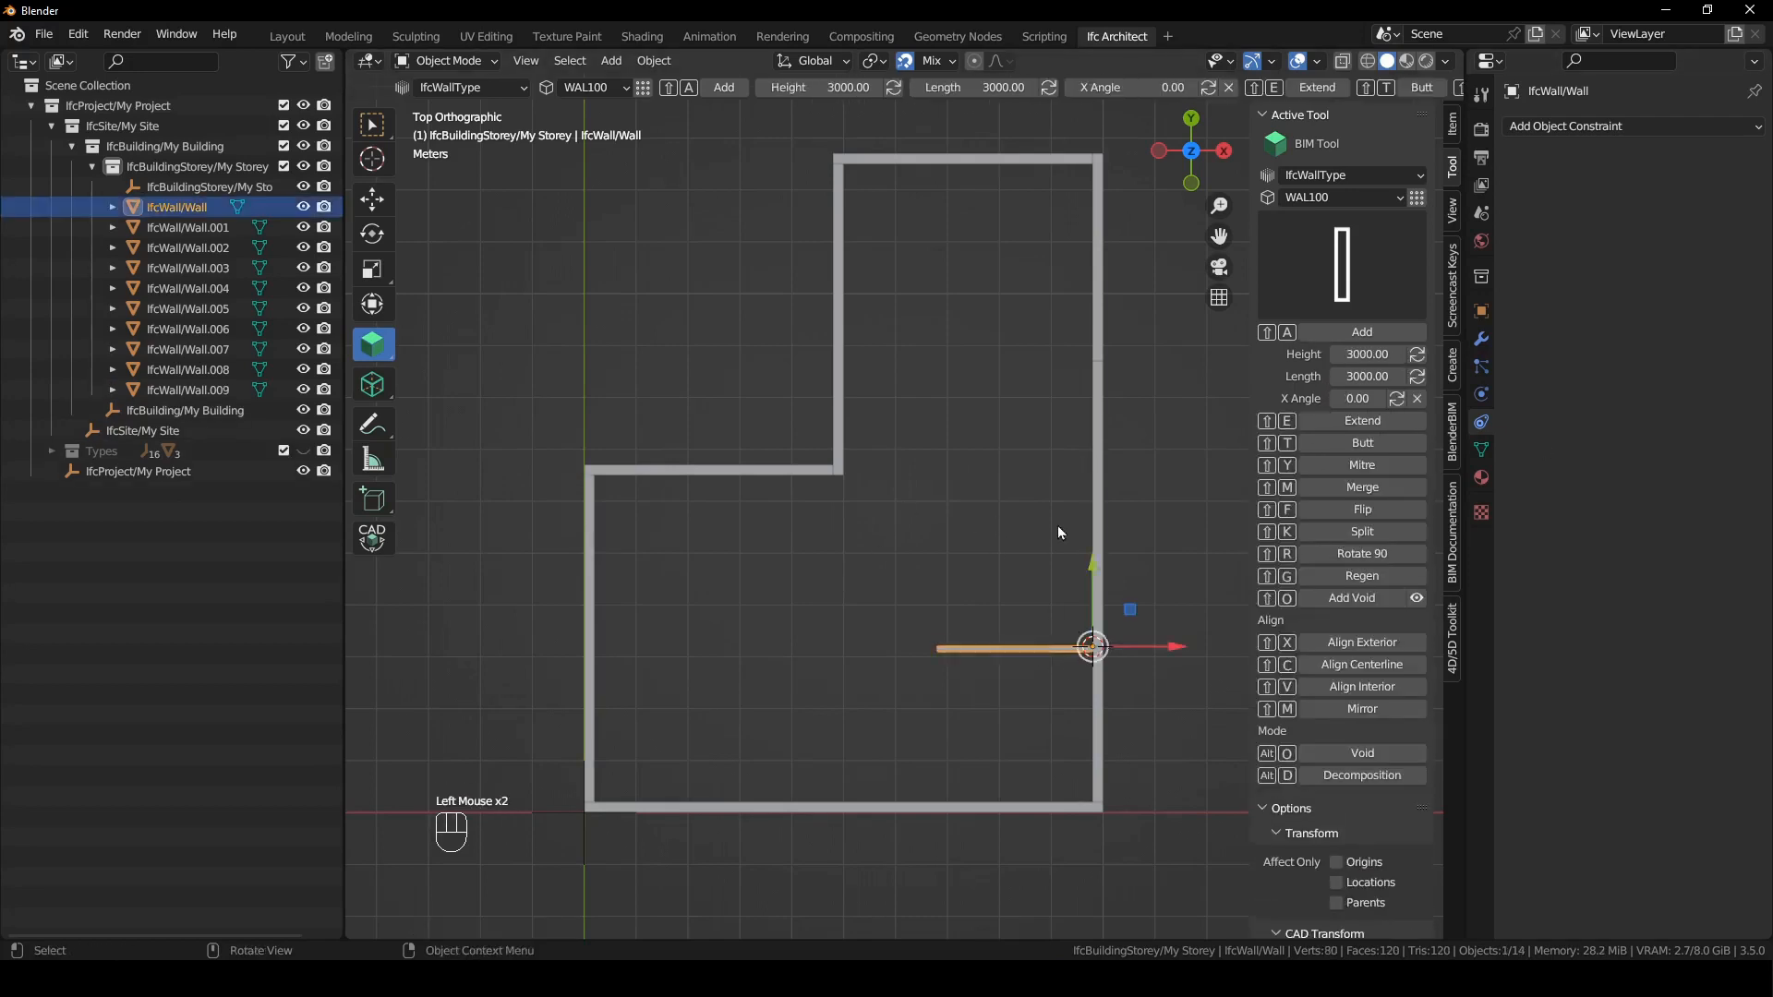
{"action": "key", "text": "shift+d"}
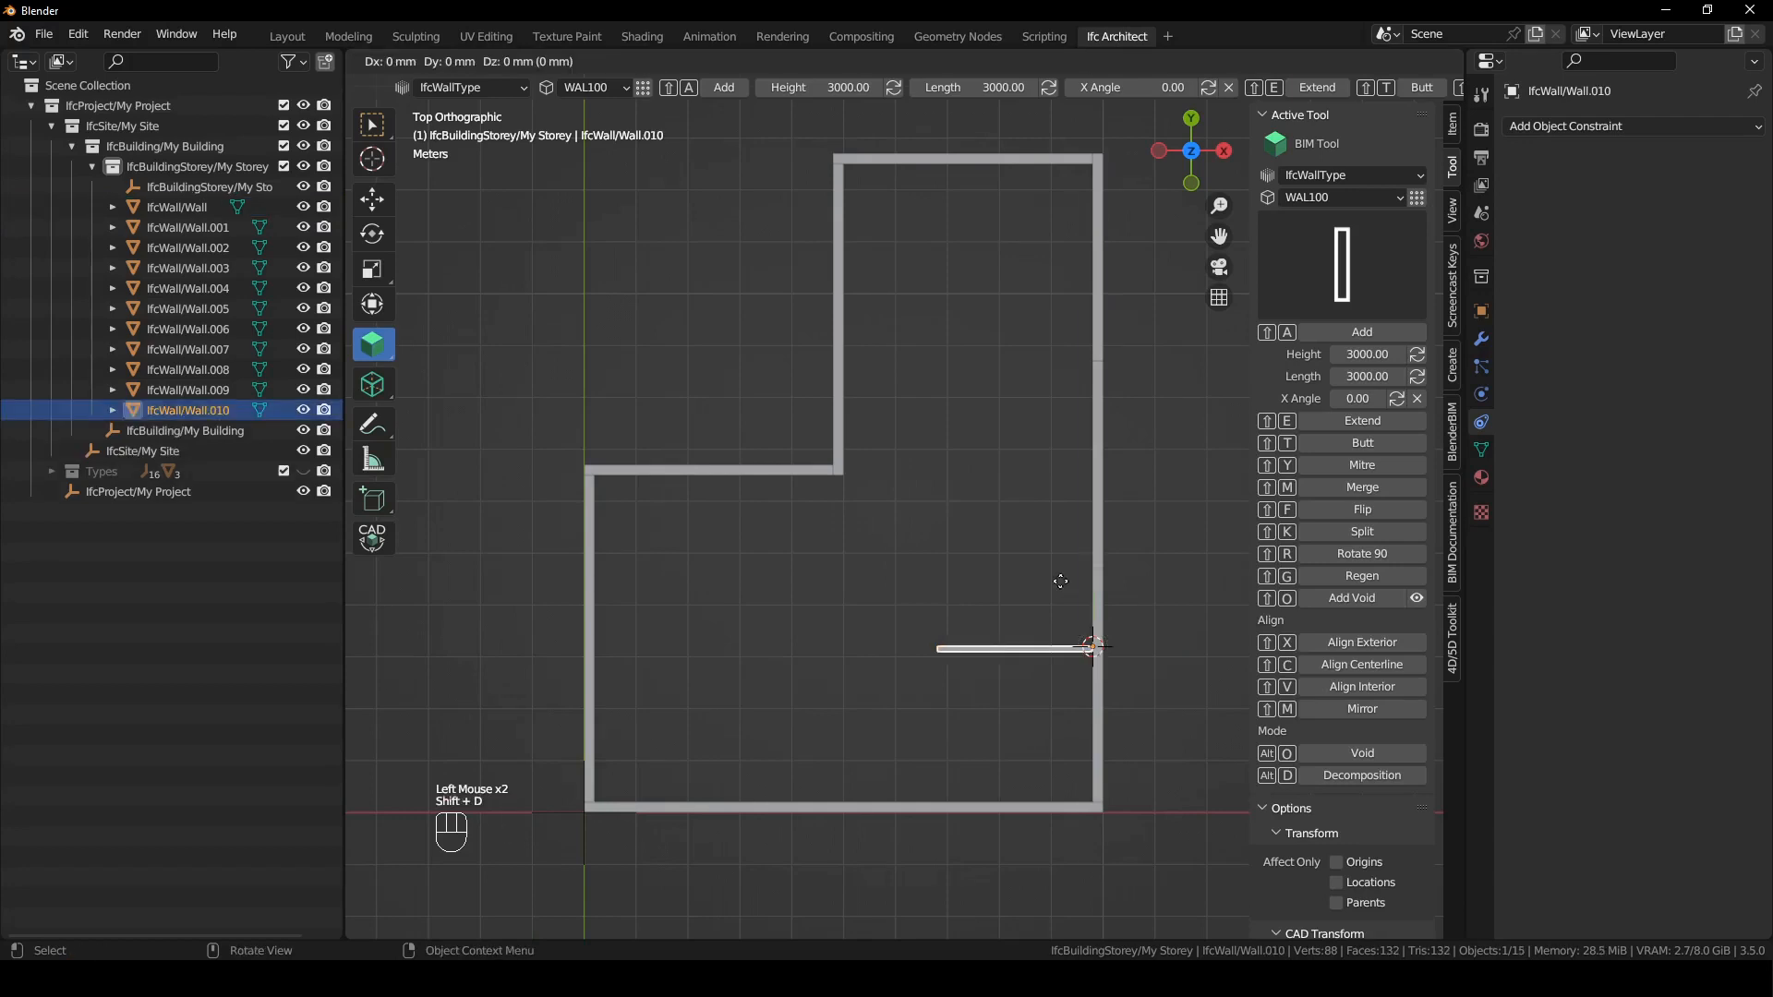
{"action": "left_click", "coordinate": [1067, 547]}
- Duplicate the inner wall copy up to the upper outer wall joint and extend it to the opposite outer wall
{"action": "key", "text": "shift+d"}
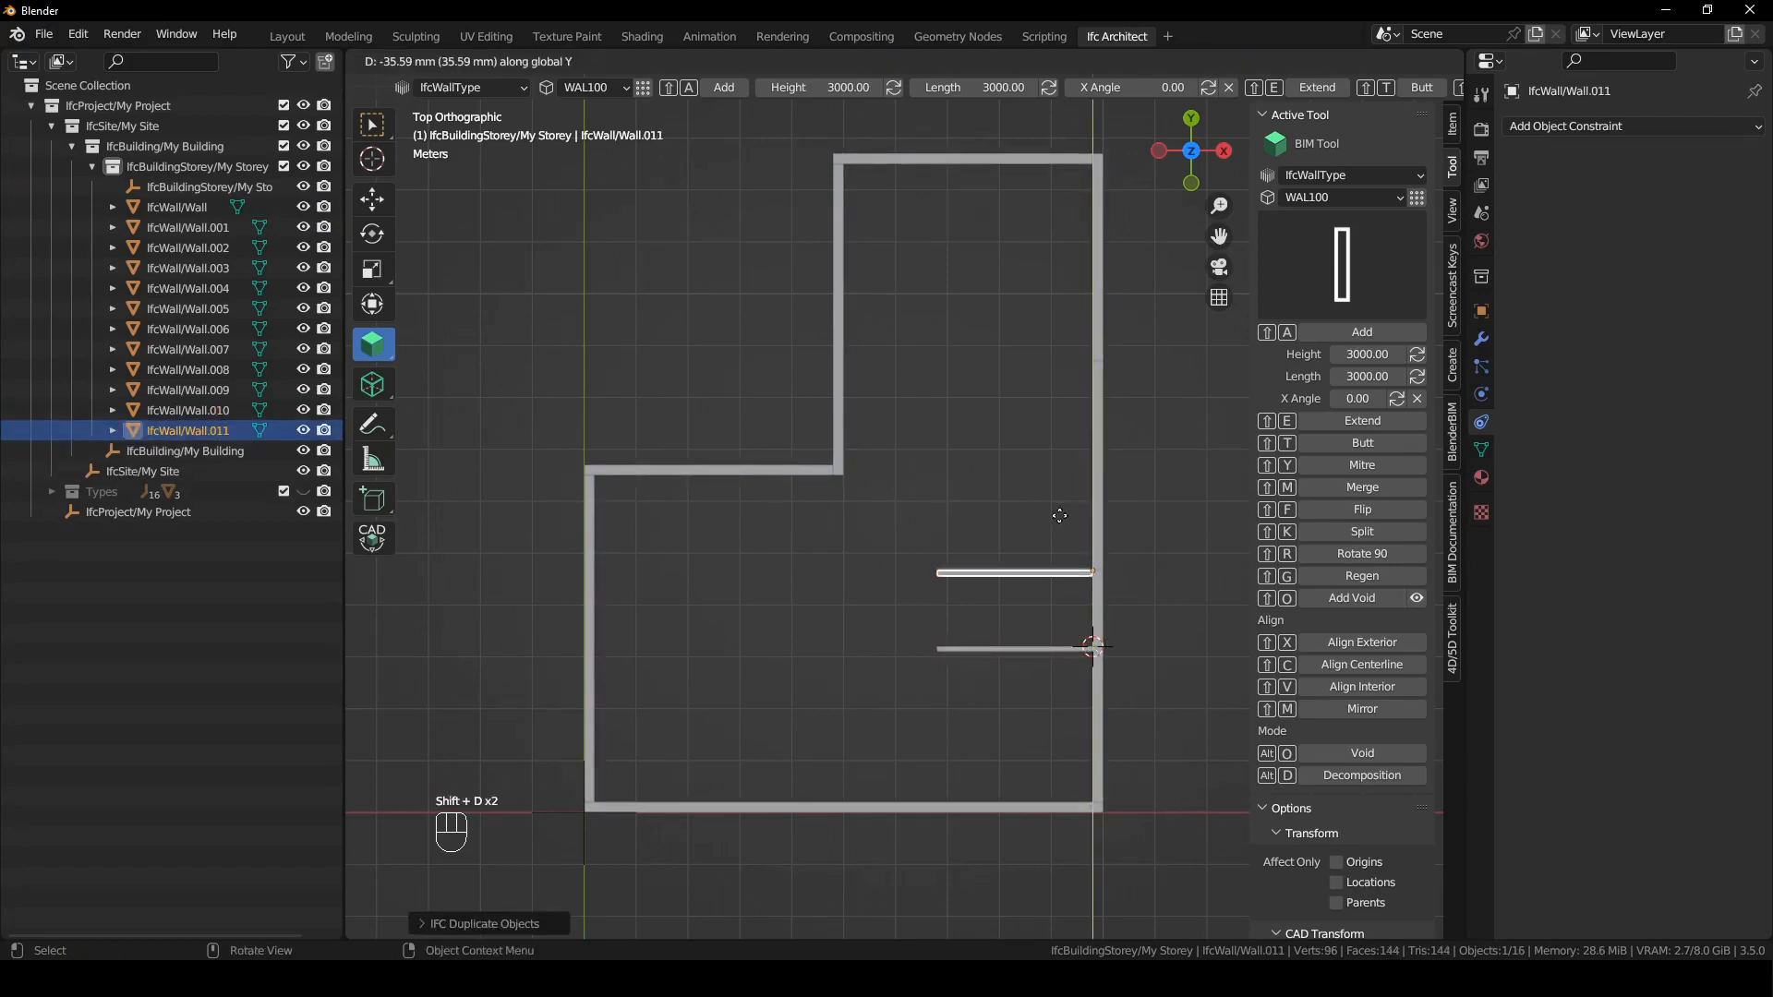
{"action": "left_click", "coordinate": [1082, 392]}
{"action": "right_click", "coordinate": [843, 397], "text": "shift"}
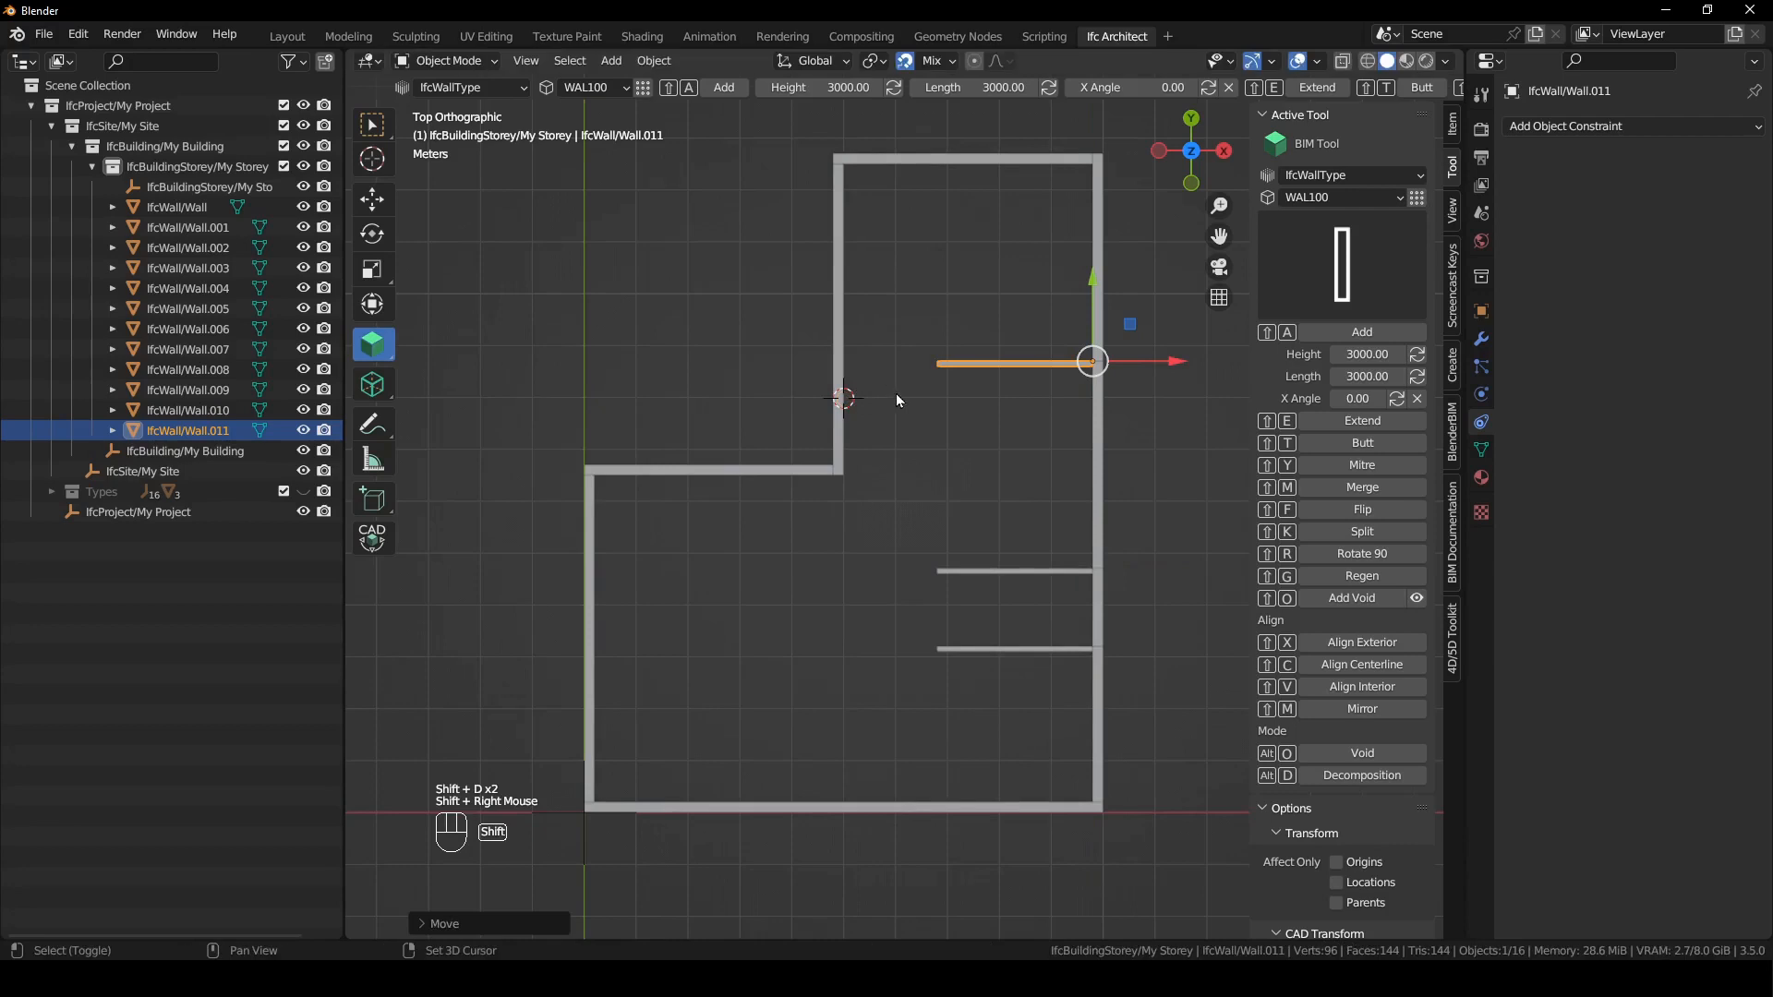
{"action": "key", "text": "shift+e"}
- Add a vertical WAL100 wall at the lowest inner wall's free end, flip it, and extend it to the uppermost inner wall
{"action": "right_click", "coordinate": [936, 647], "text": "shift"}
{"action": "key", "text": "shift+a"}
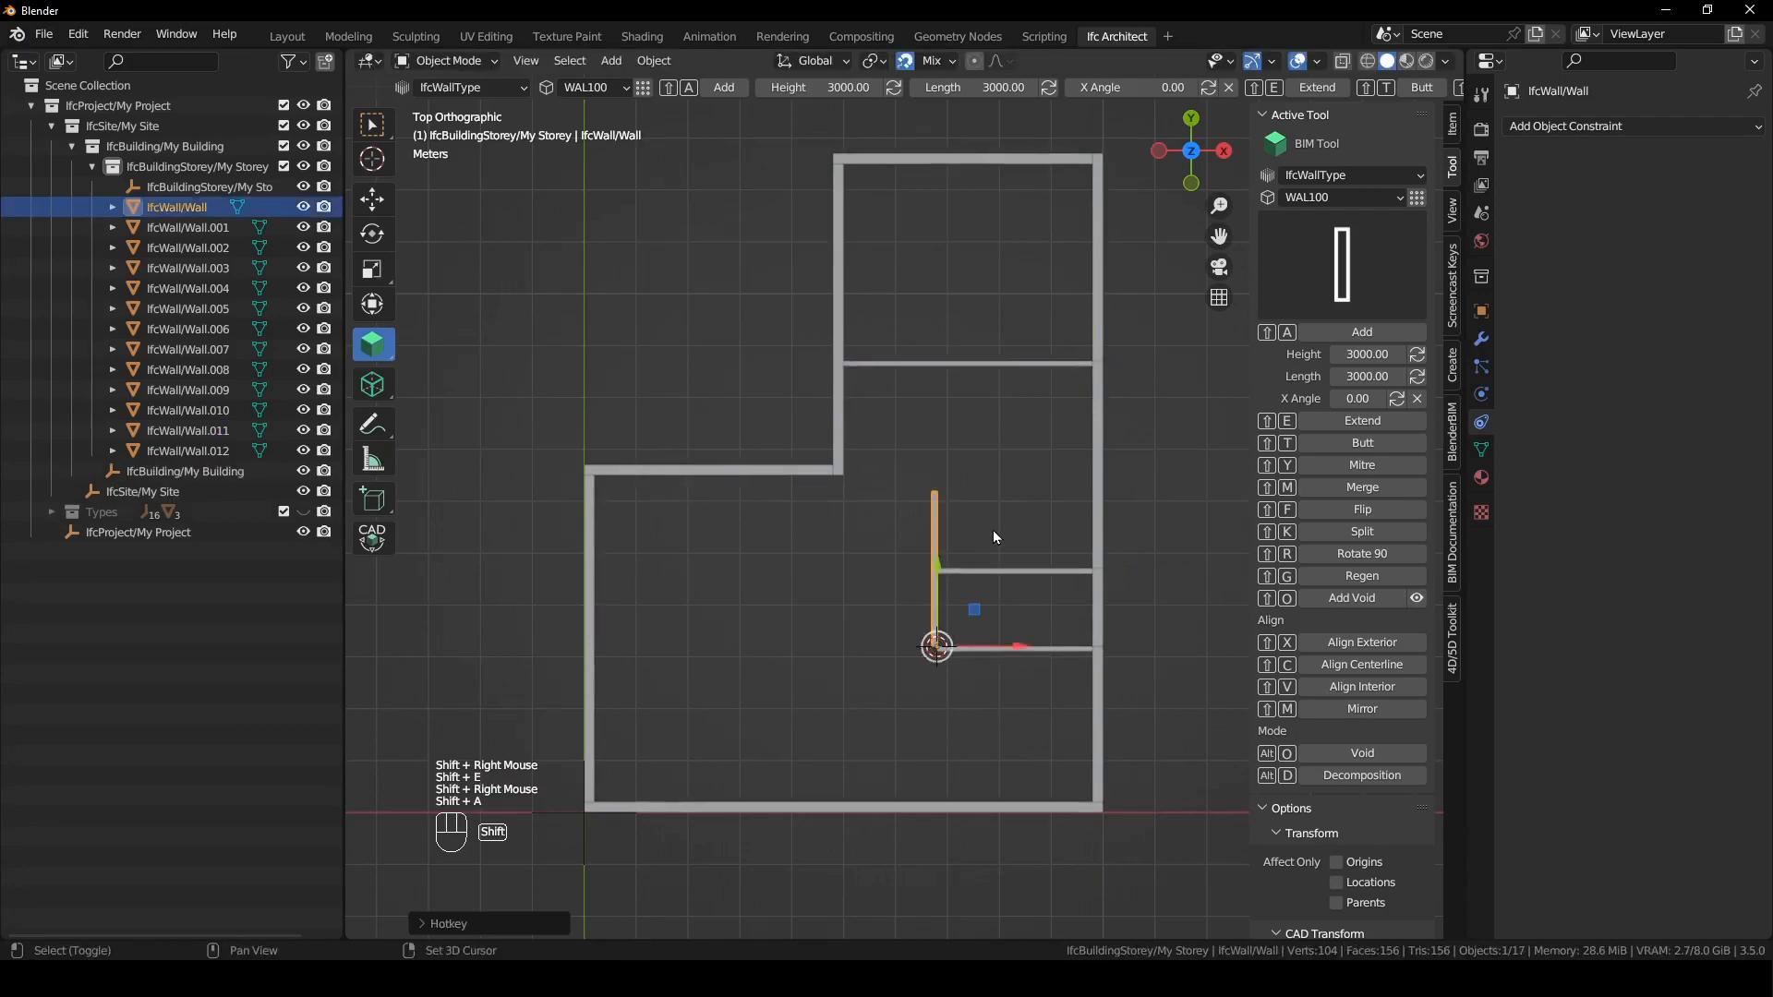
{"action": "key", "text": "shift+f"}
{"action": "right_click_drag", "start_coordinate": [1033, 508], "coordinate": [1017, 411], "text": "shift"}
{"action": "key", "text": "shift+e"}
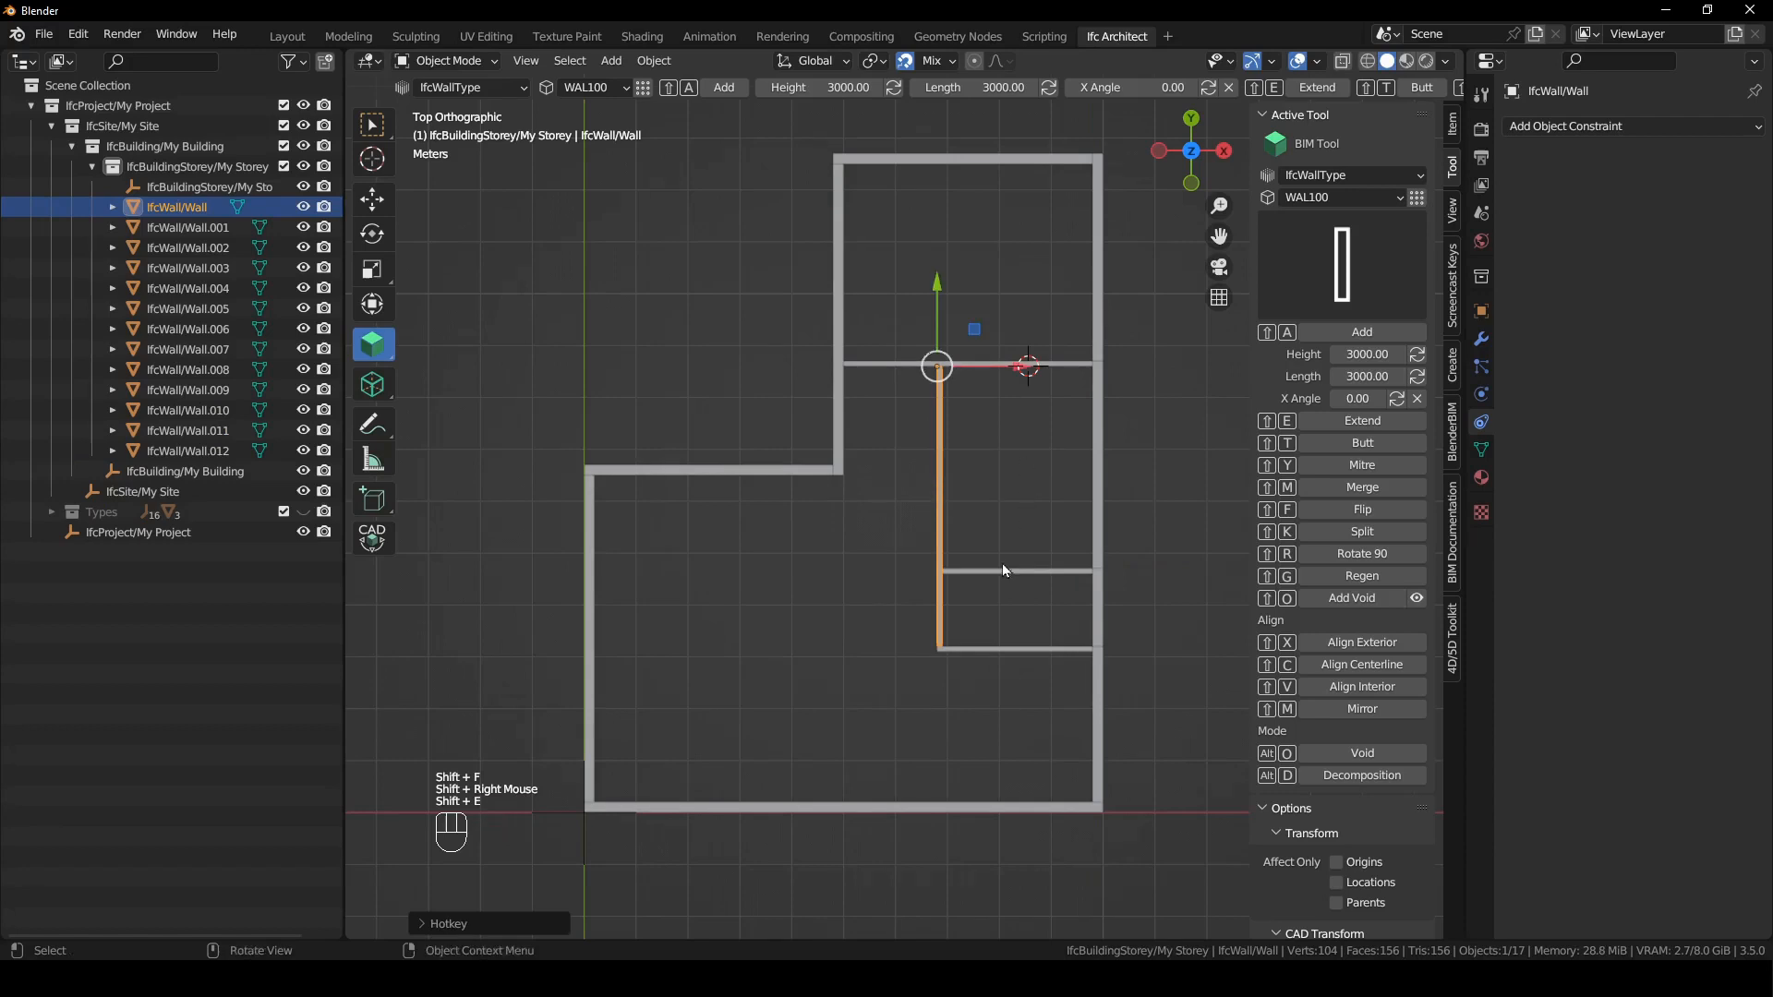
- Extend the middle inner wall to meet the vertical inner wall, leaving nothing selected
{"action": "left_click", "coordinate": [981, 573]}
{"action": "right_click_drag", "start_coordinate": [981, 577], "coordinate": [953, 485], "text": "shift"}
{"action": "key", "text": "shift+e"}
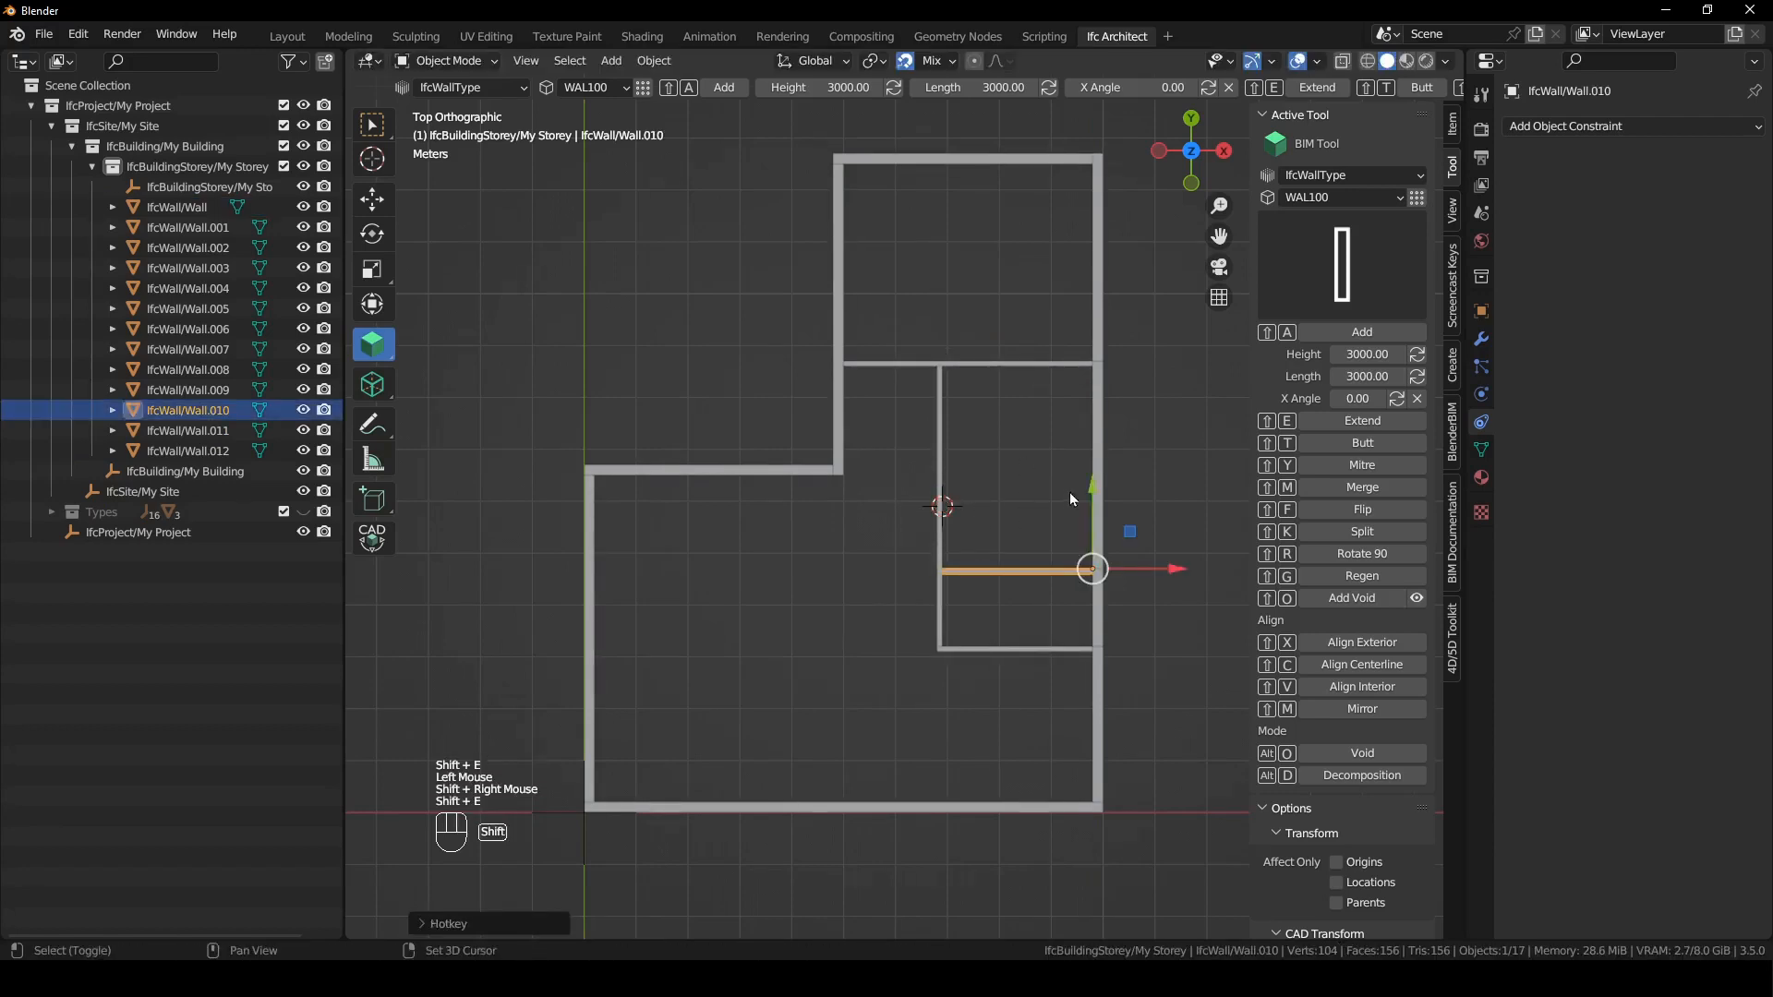
{"action": "left_click", "coordinate": [1029, 473]}
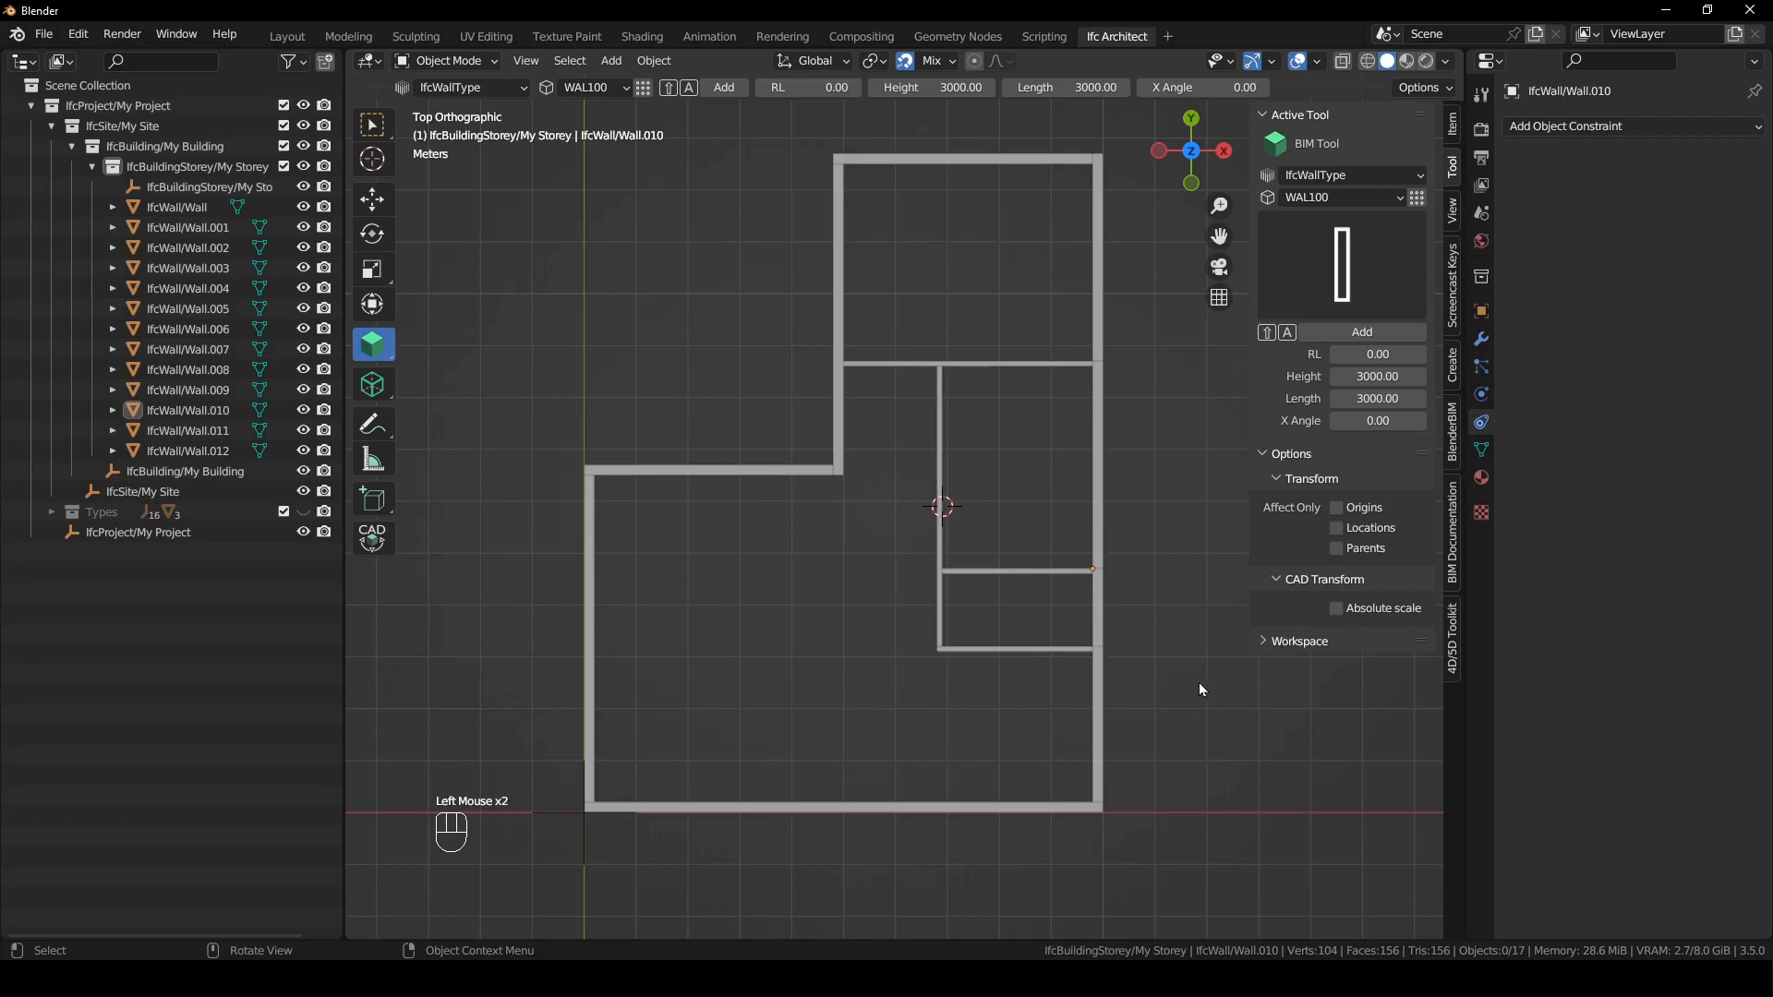
- Save the IFC project as "Tutorial floorplan redo.ifc"
{"action": "left_click", "coordinate": [1452, 570]}
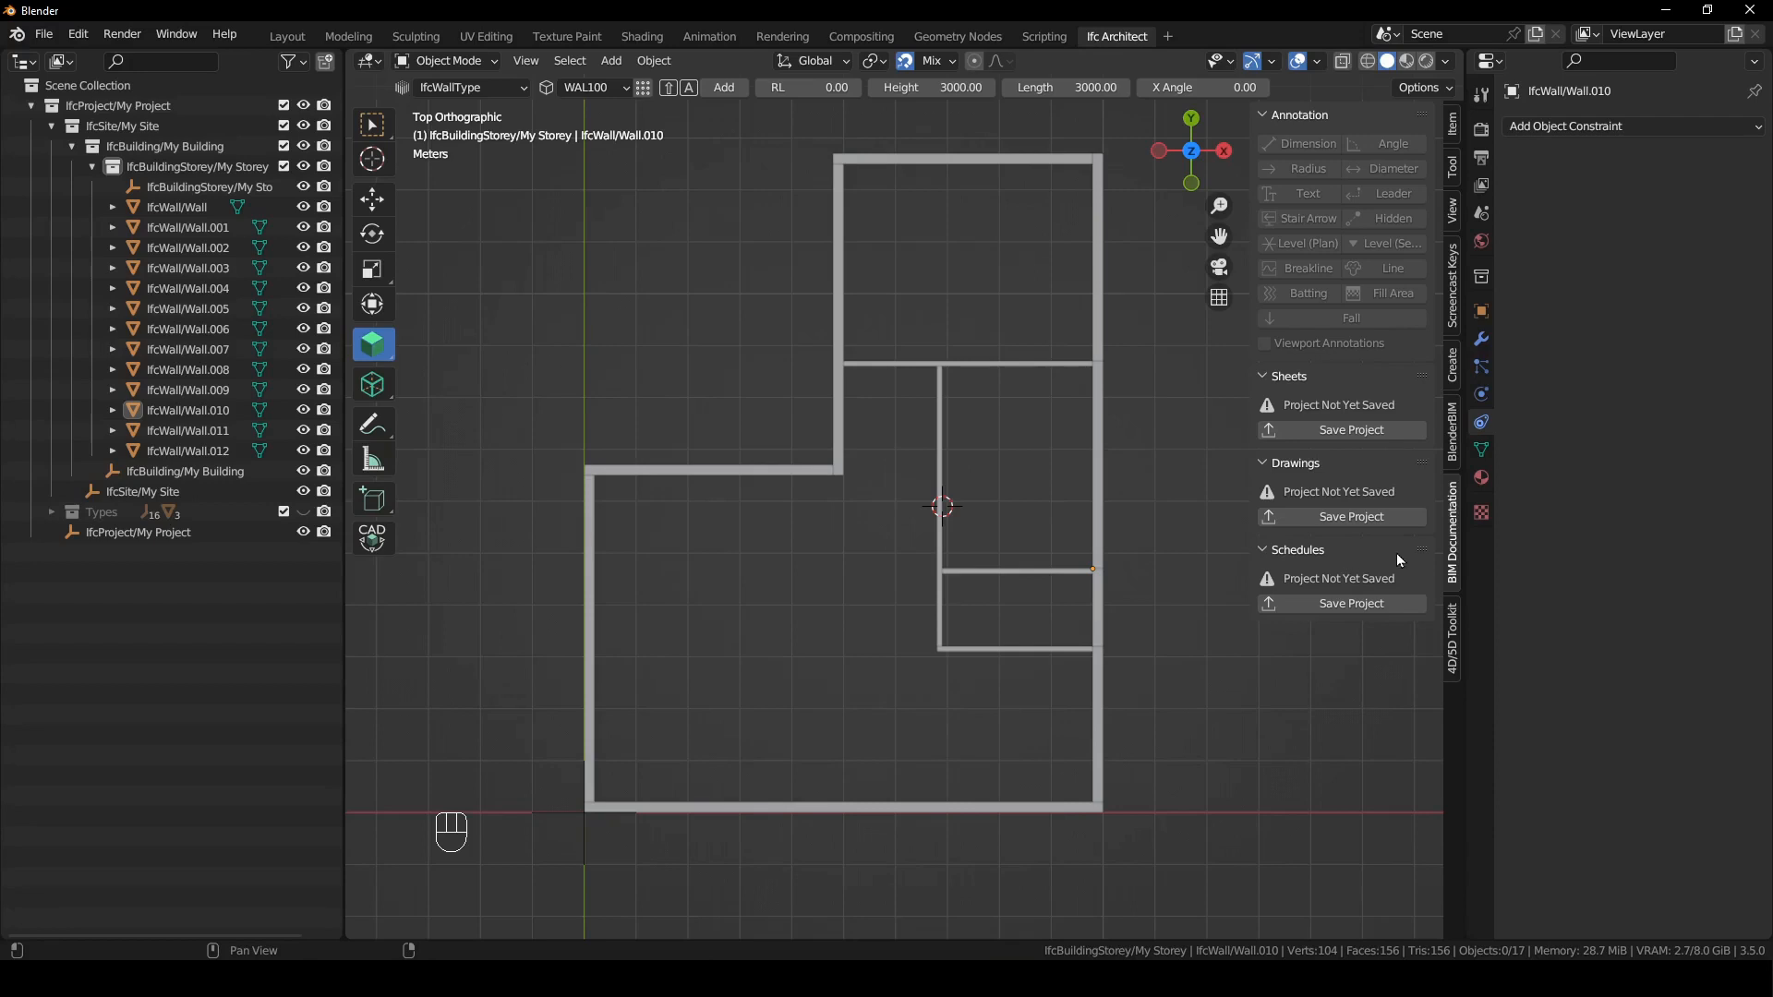
{"action": "left_click", "coordinate": [1481, 214]}
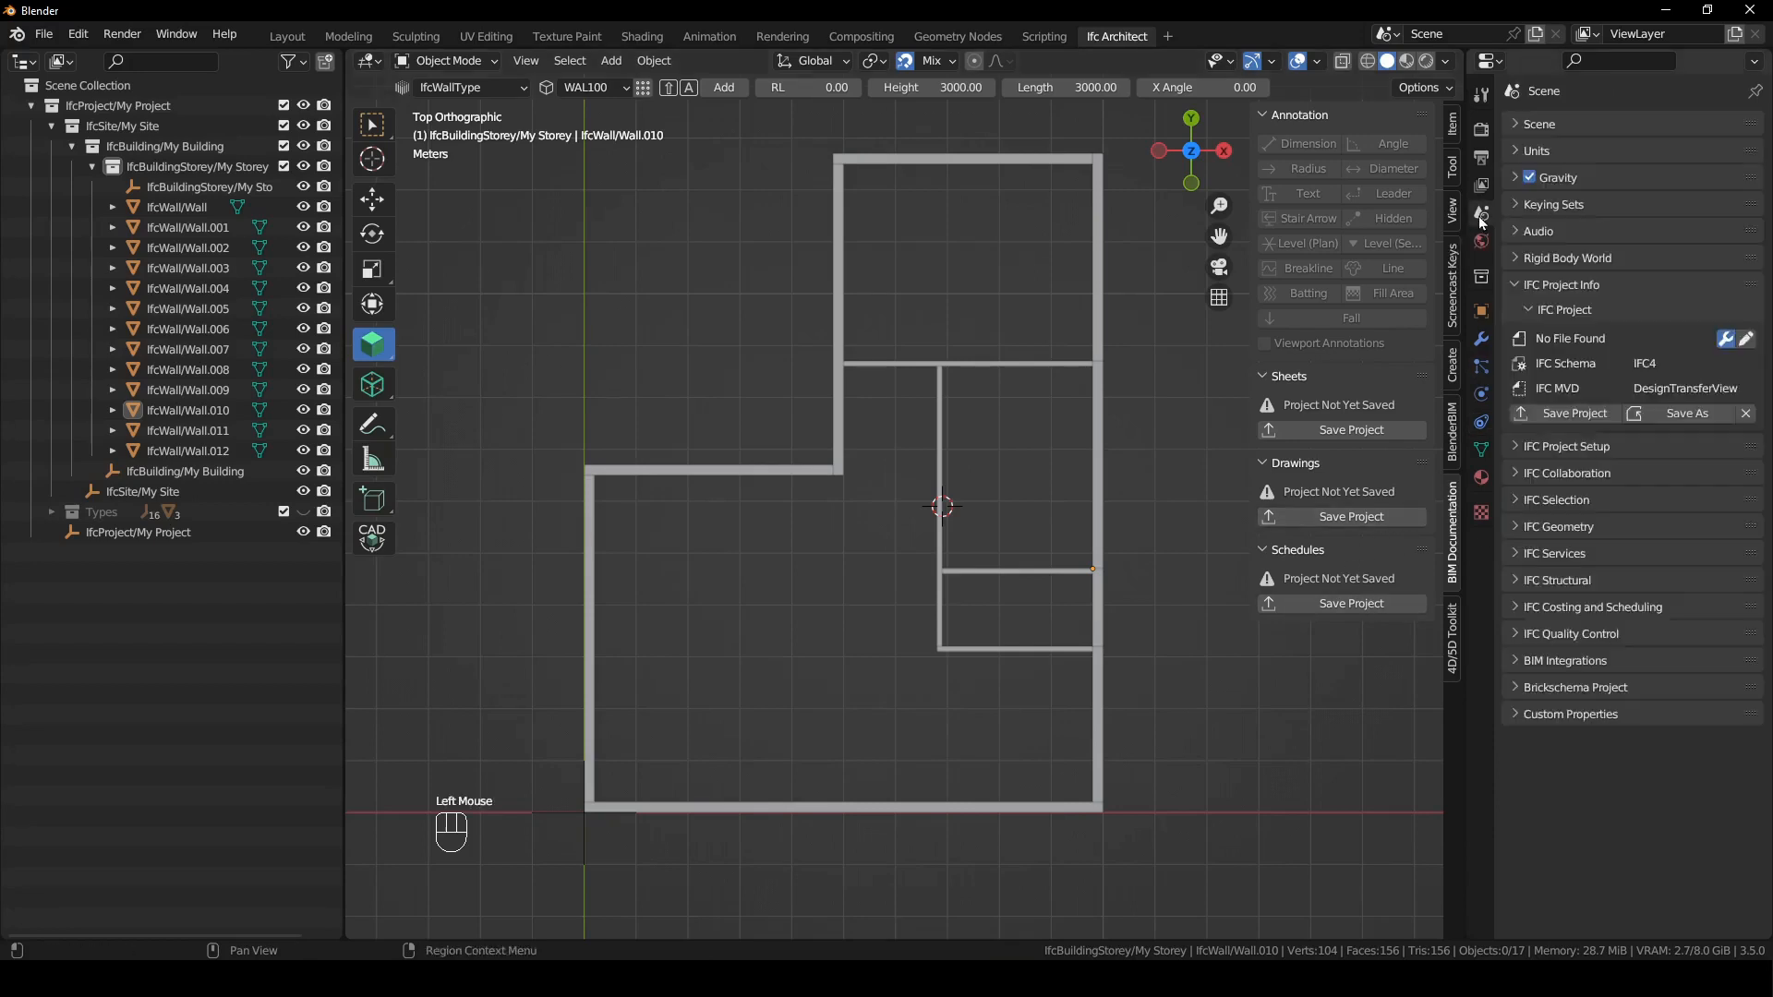
{"action": "left_click", "coordinate": [1572, 417]}
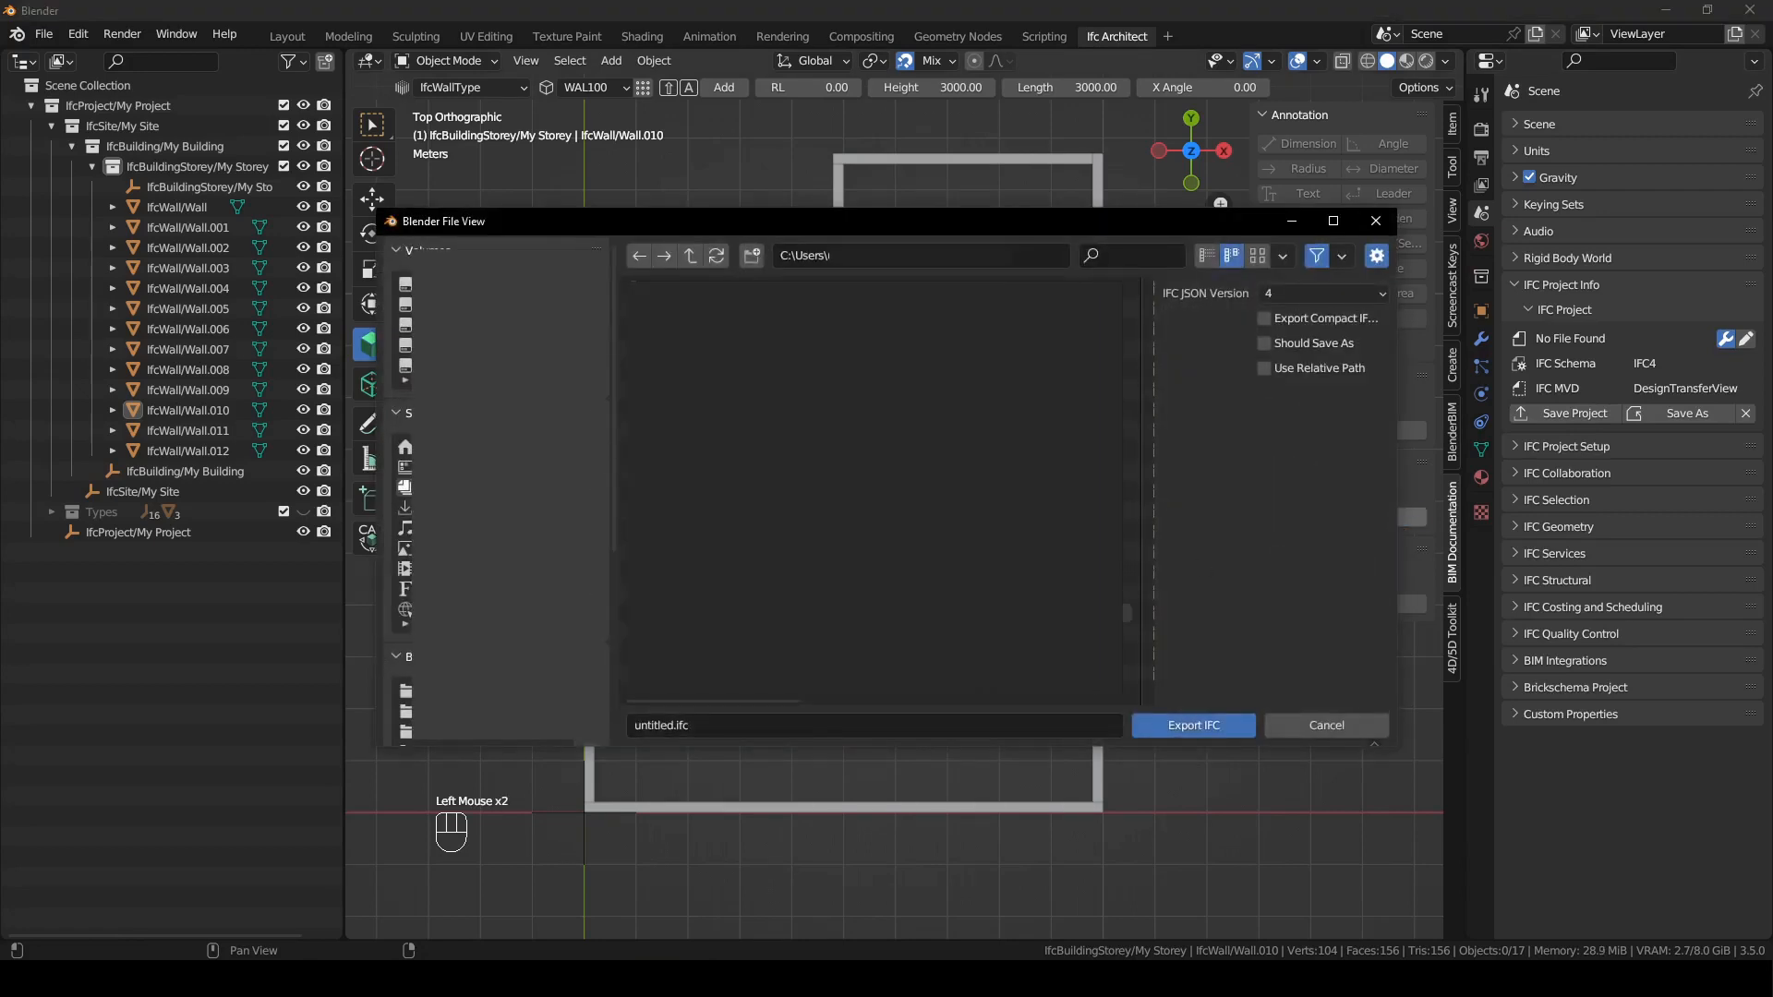
{"action": "scroll", "coordinate": [407, 489], "scroll_direction": "down", "scroll_amount": 5}
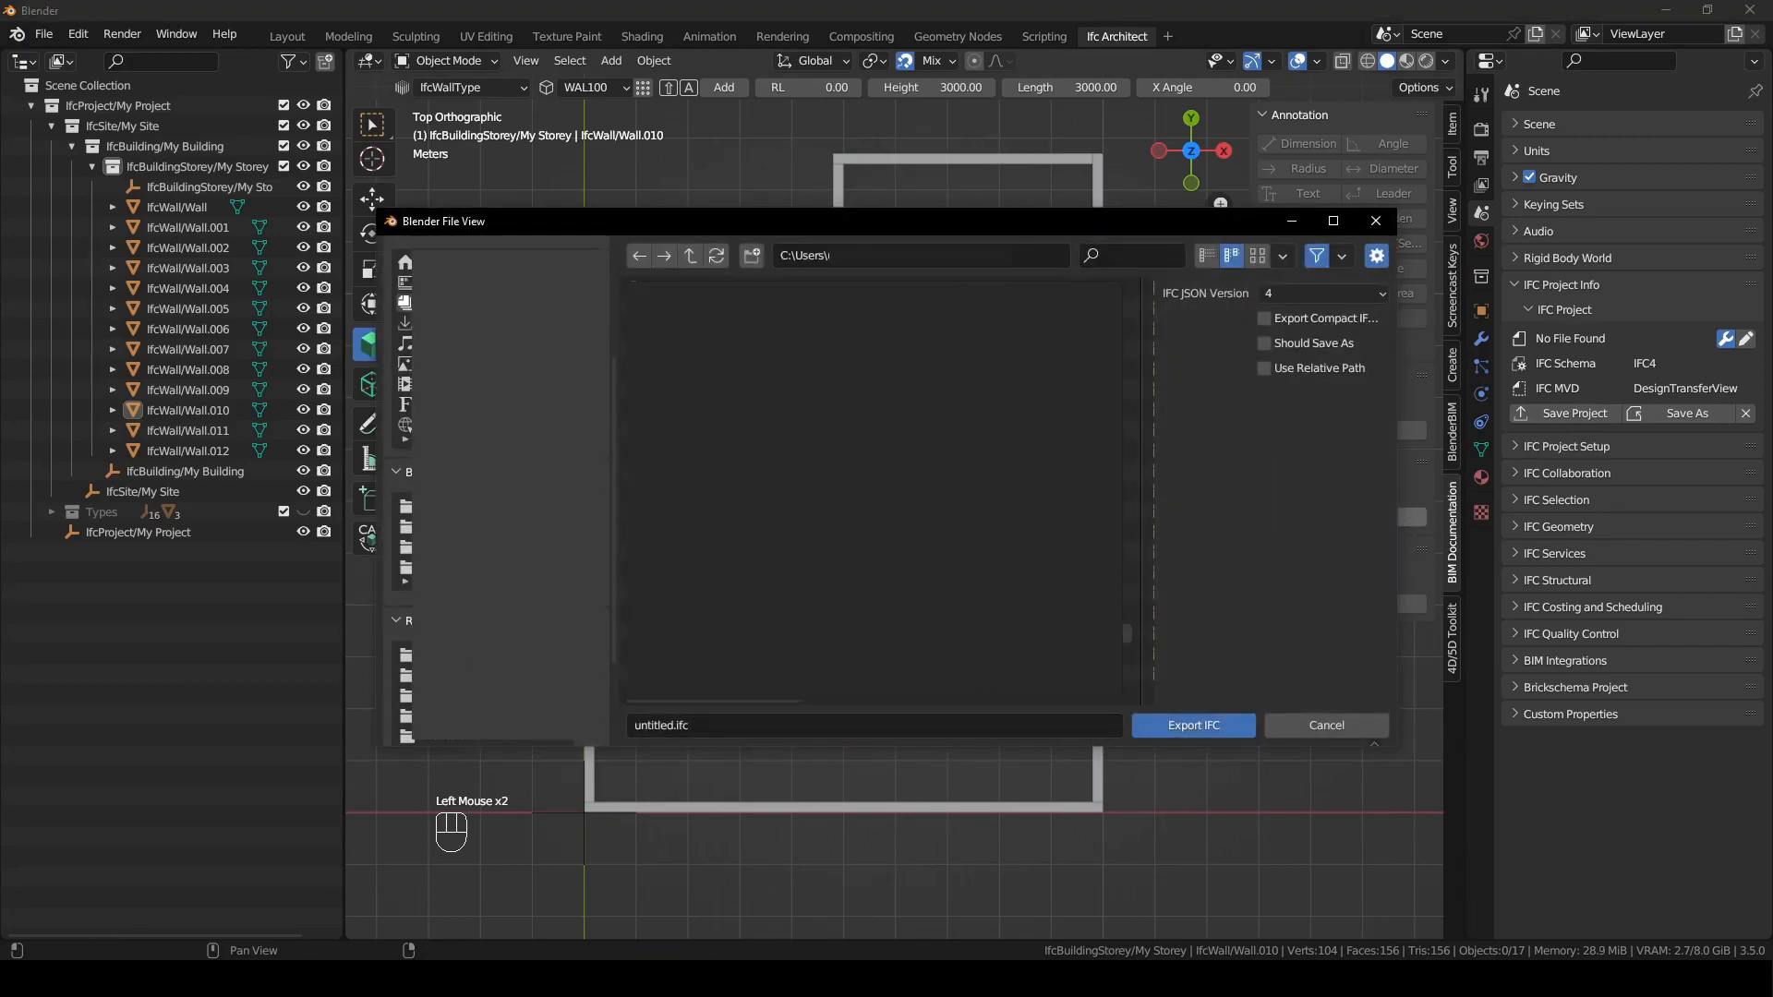
{"action": "left_click", "coordinate": [461, 696]}
{"action": "left_click", "coordinate": [877, 349]}
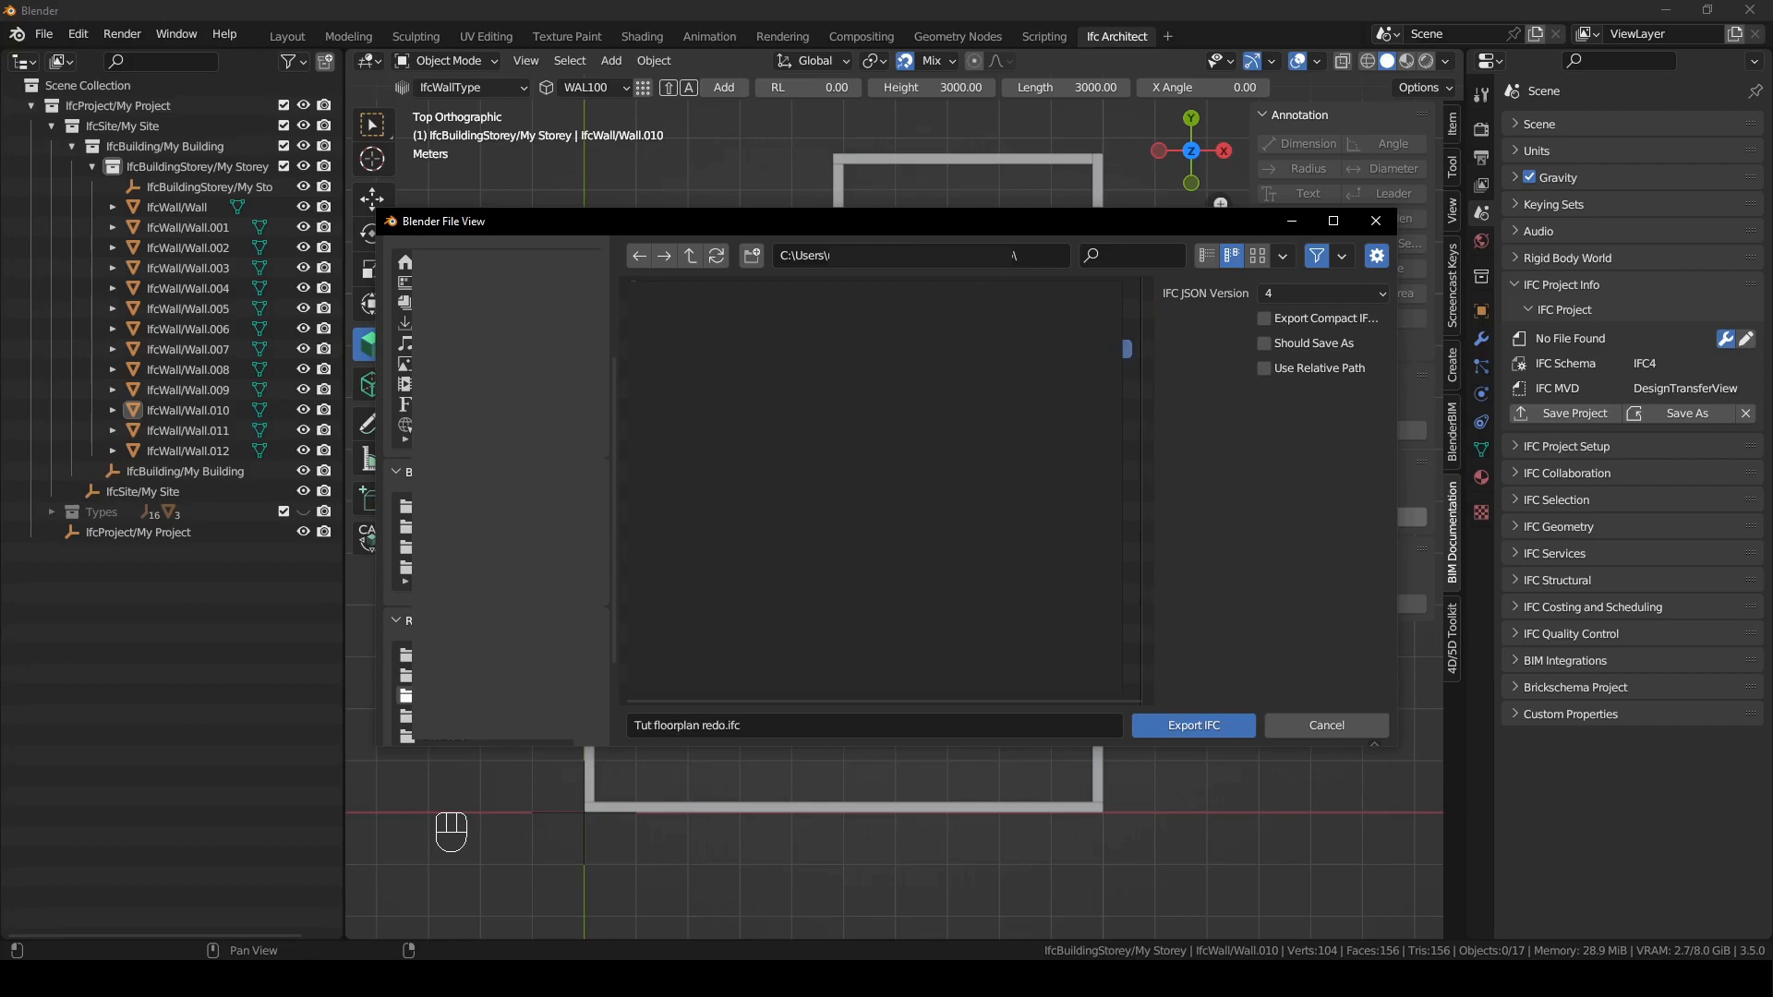
{"action": "left_click", "coordinate": [701, 725]}
{"action": "left_click", "coordinate": [653, 729]}
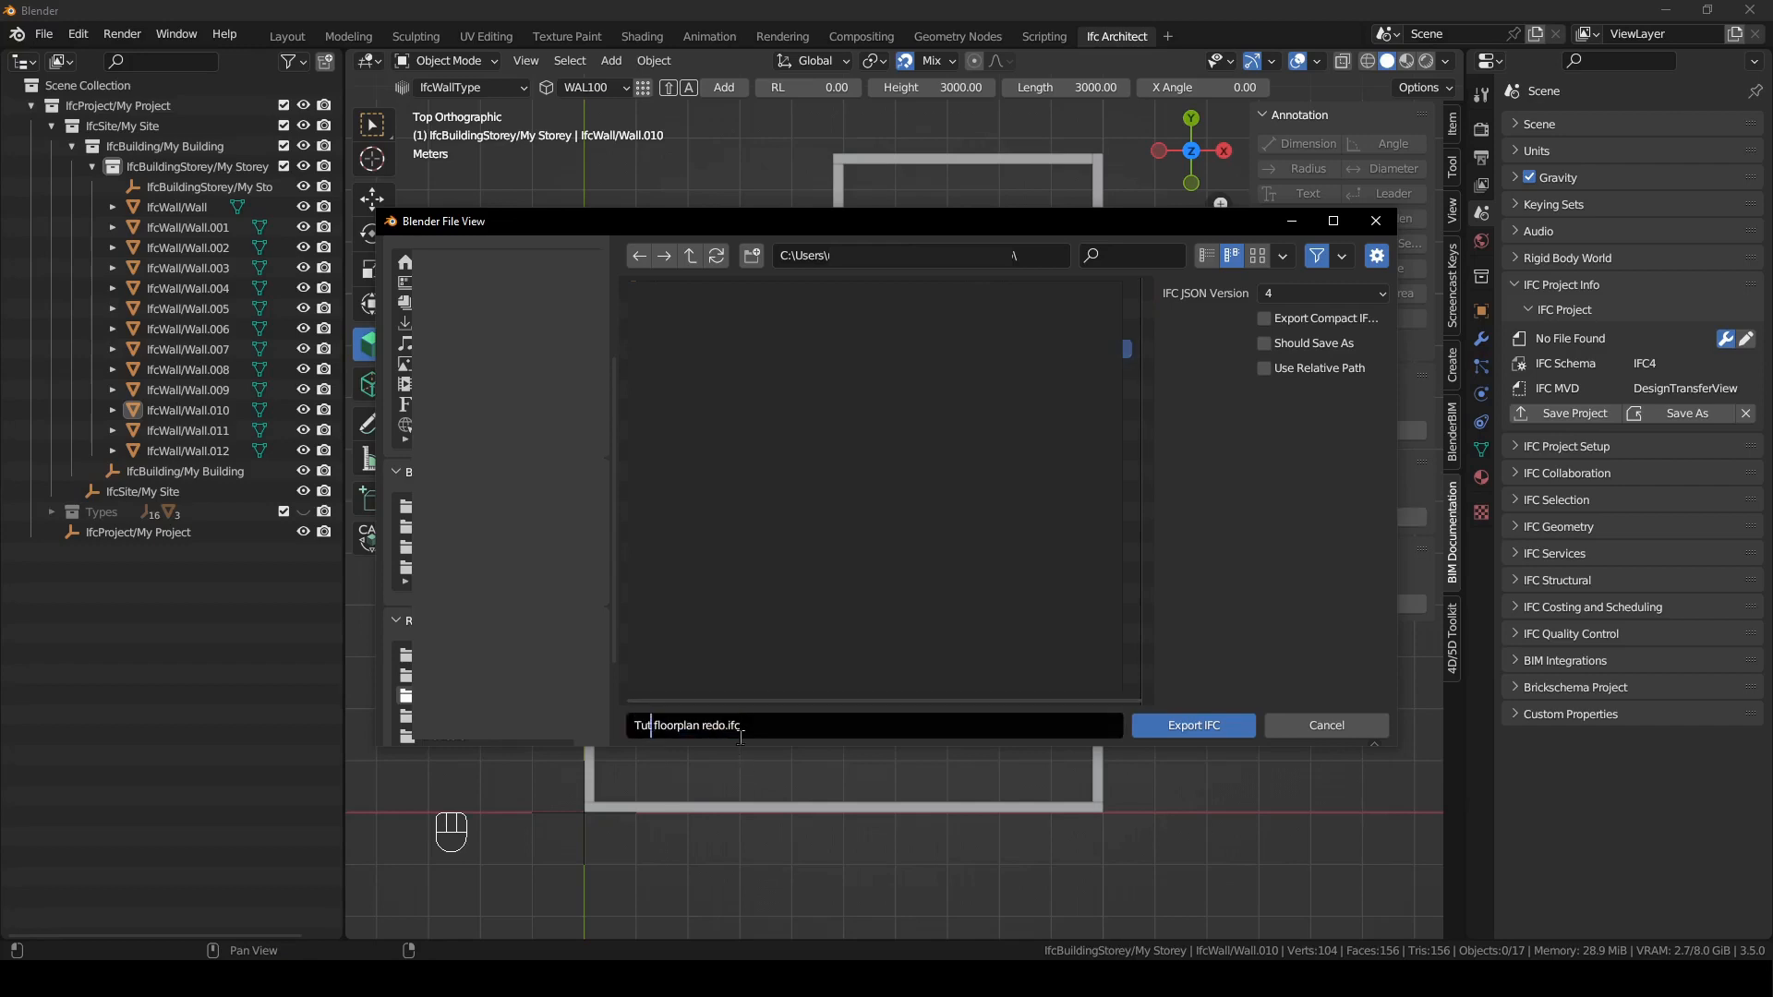
{"action": "type", "text": "orial"}
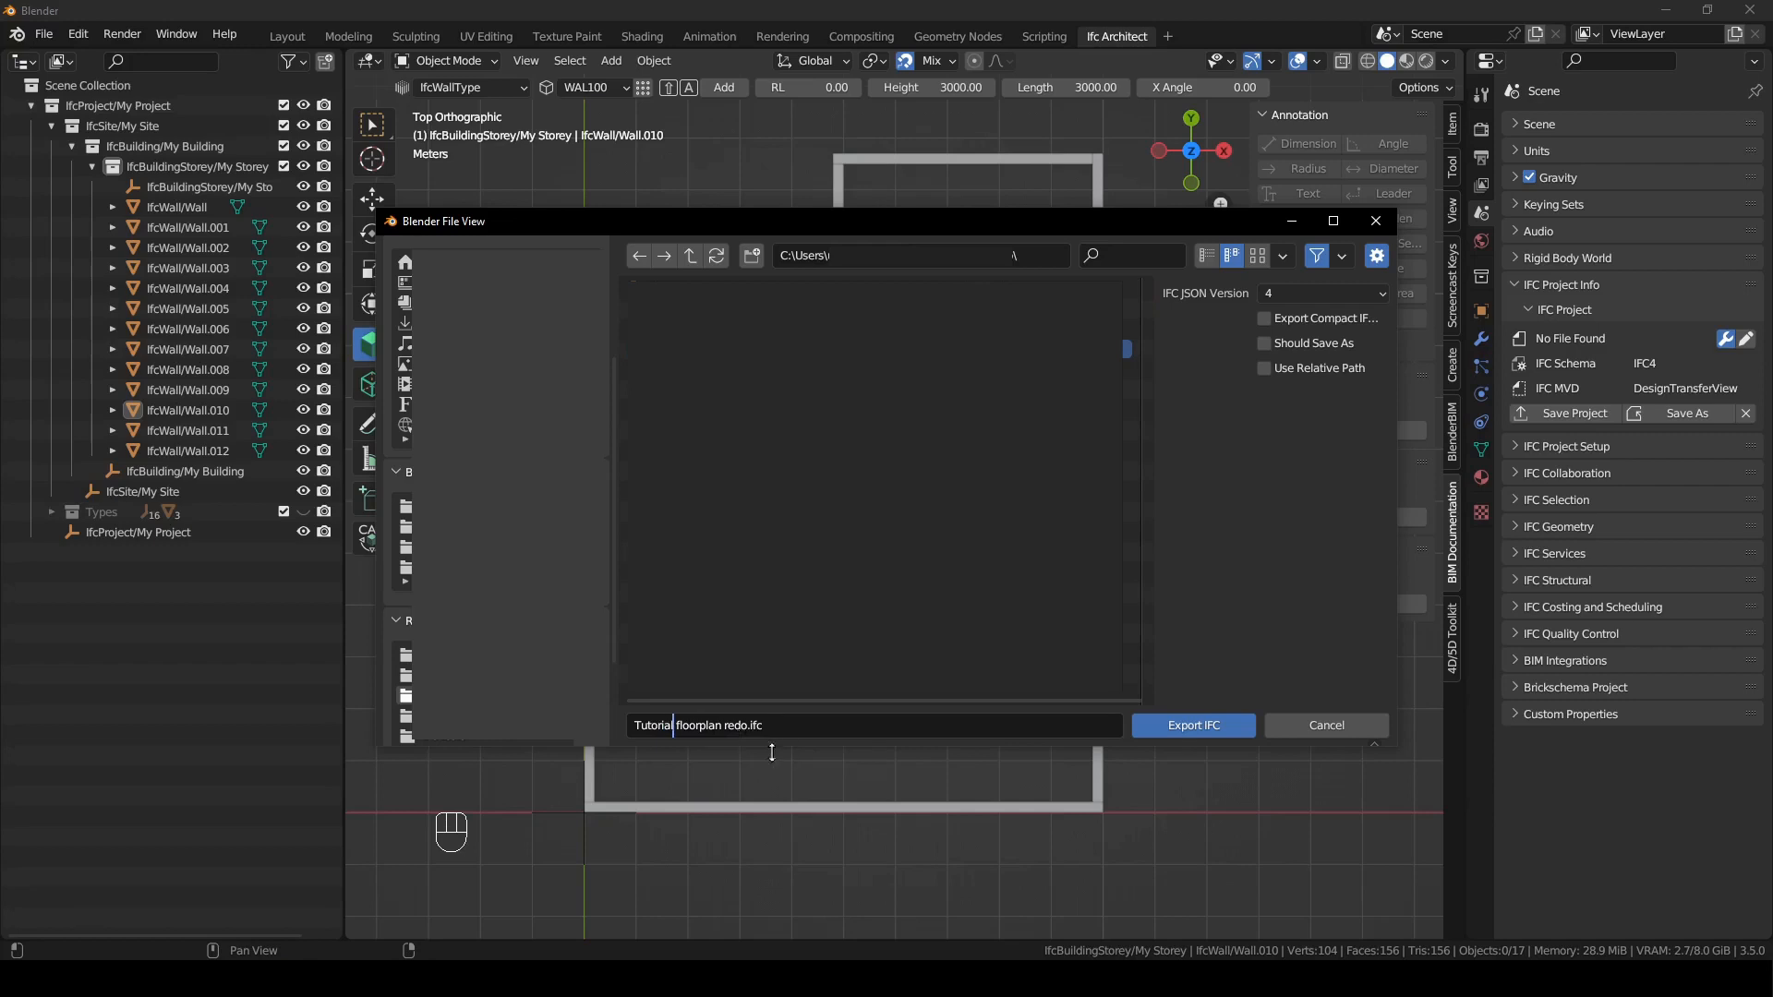
{"action": "left_click", "coordinate": [1185, 718]}
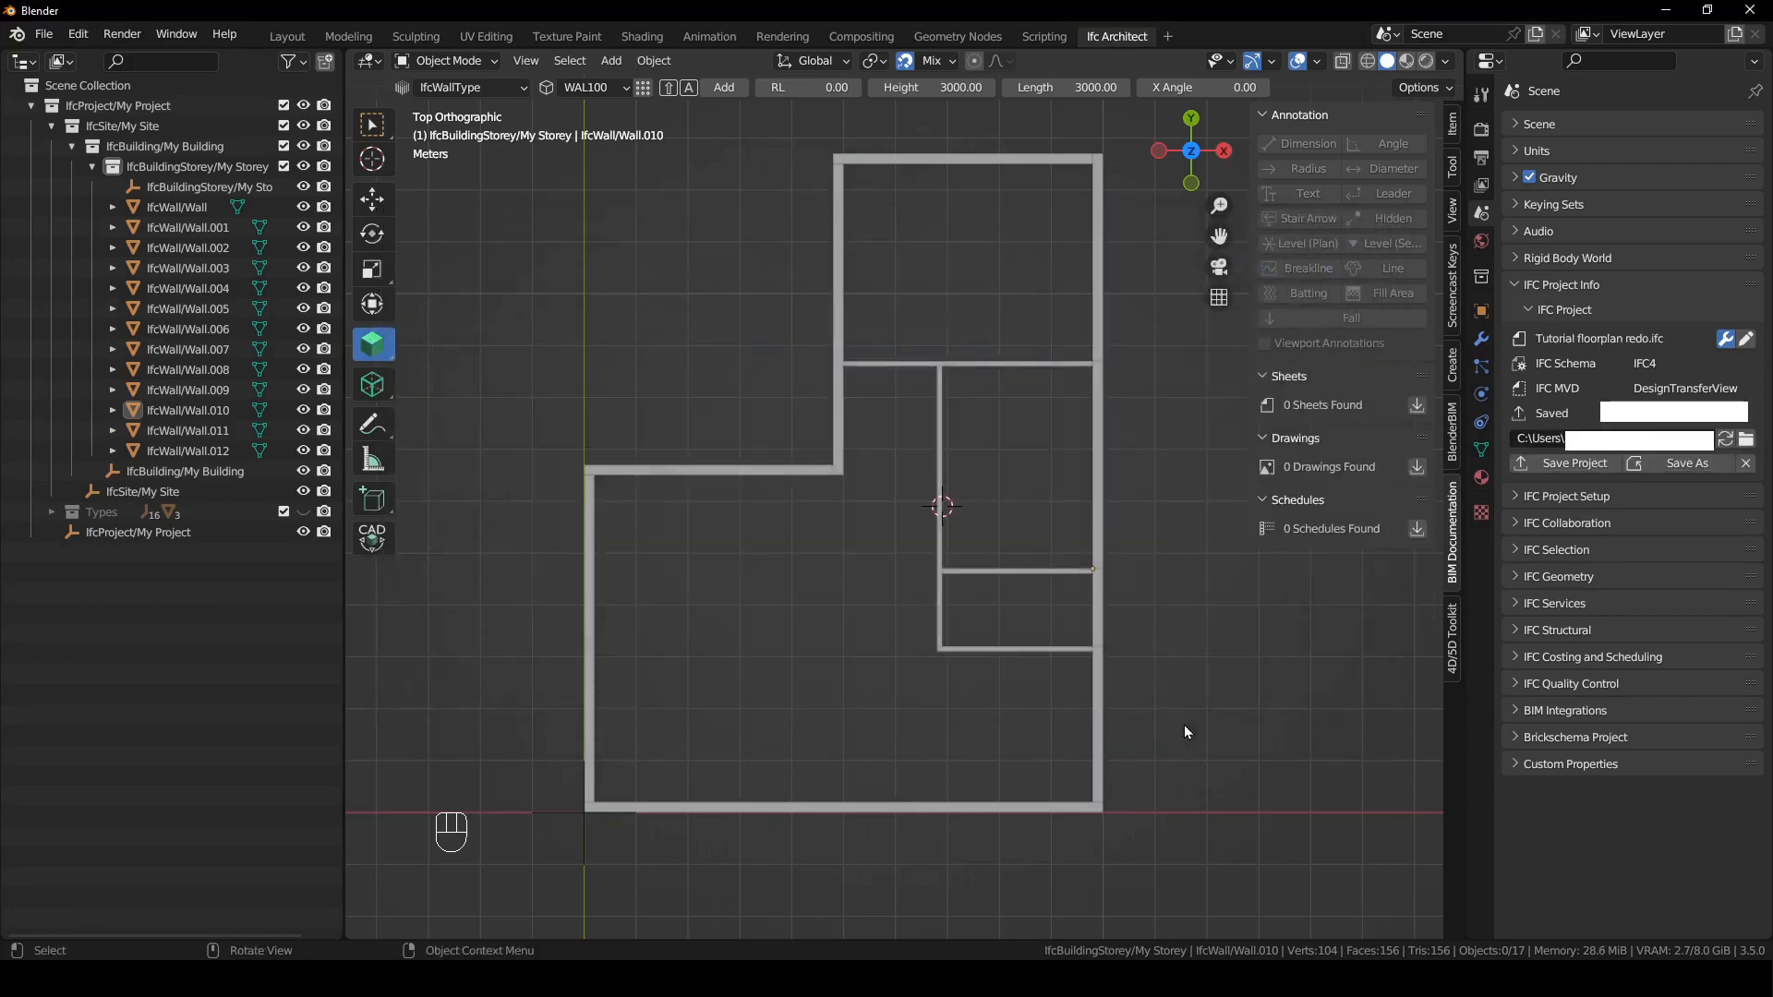
- Load the drawings list and create a plan drawing located at My Storey
{"action": "left_click", "coordinate": [1260, 695]}
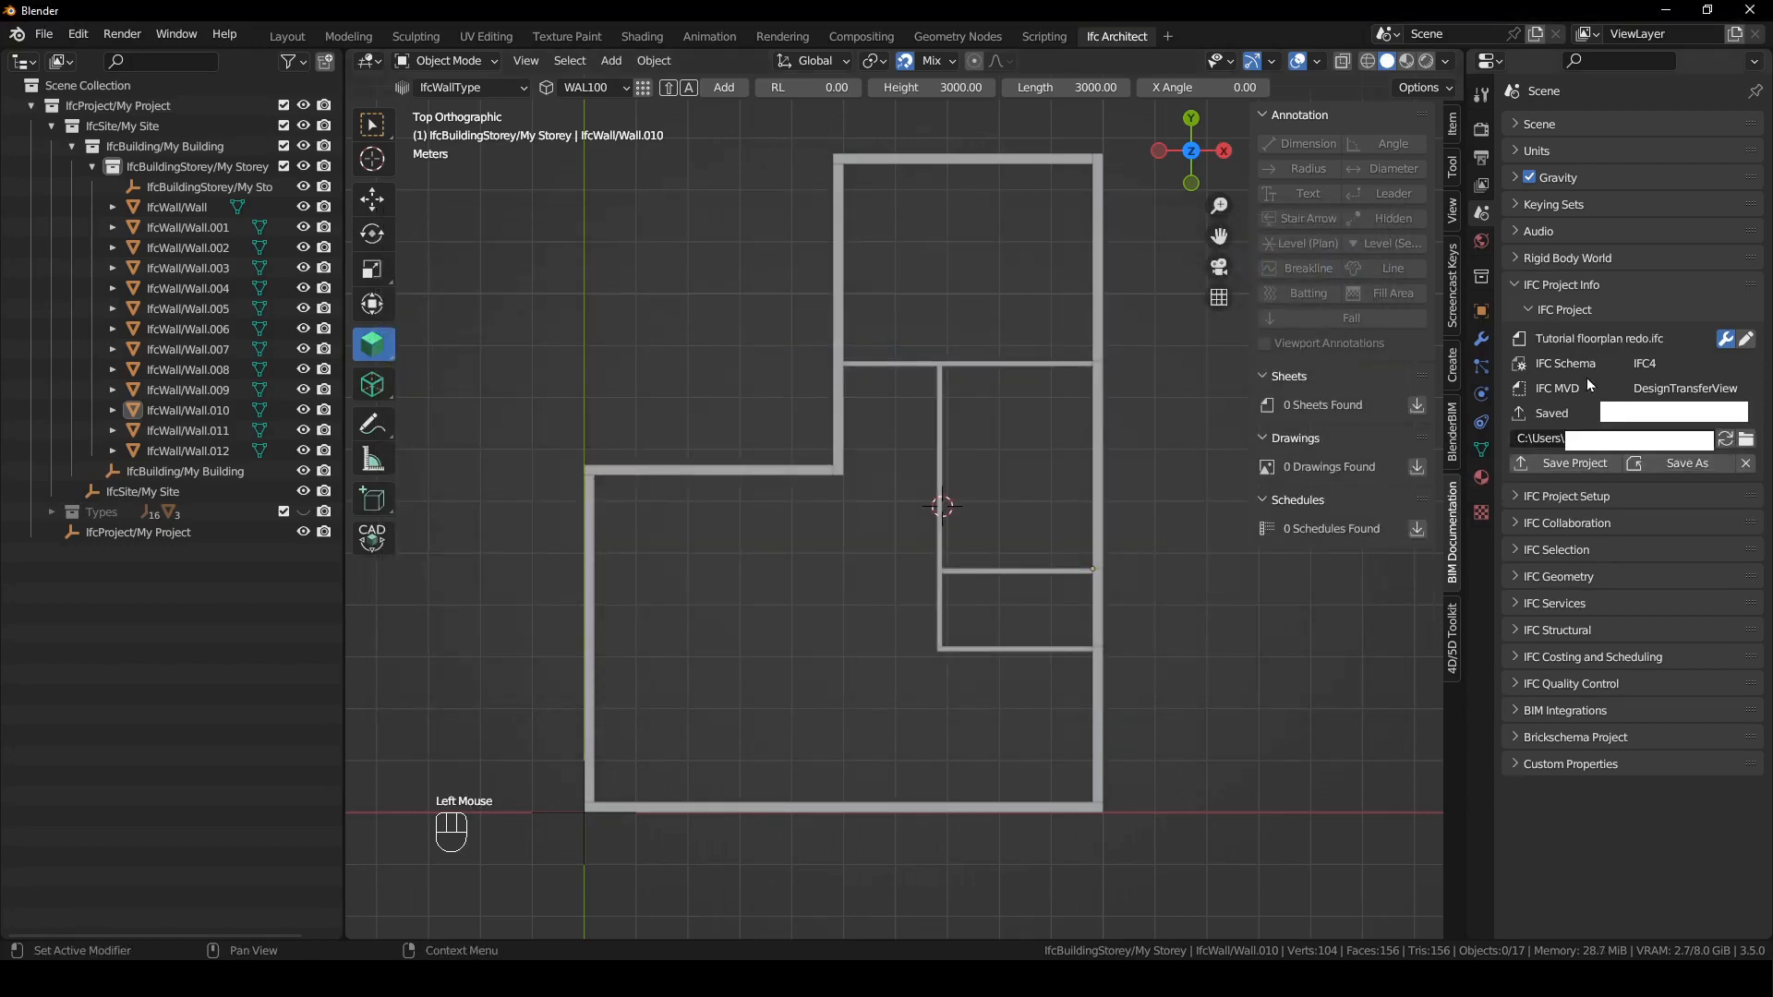
{"action": "left_click", "coordinate": [1525, 310]}
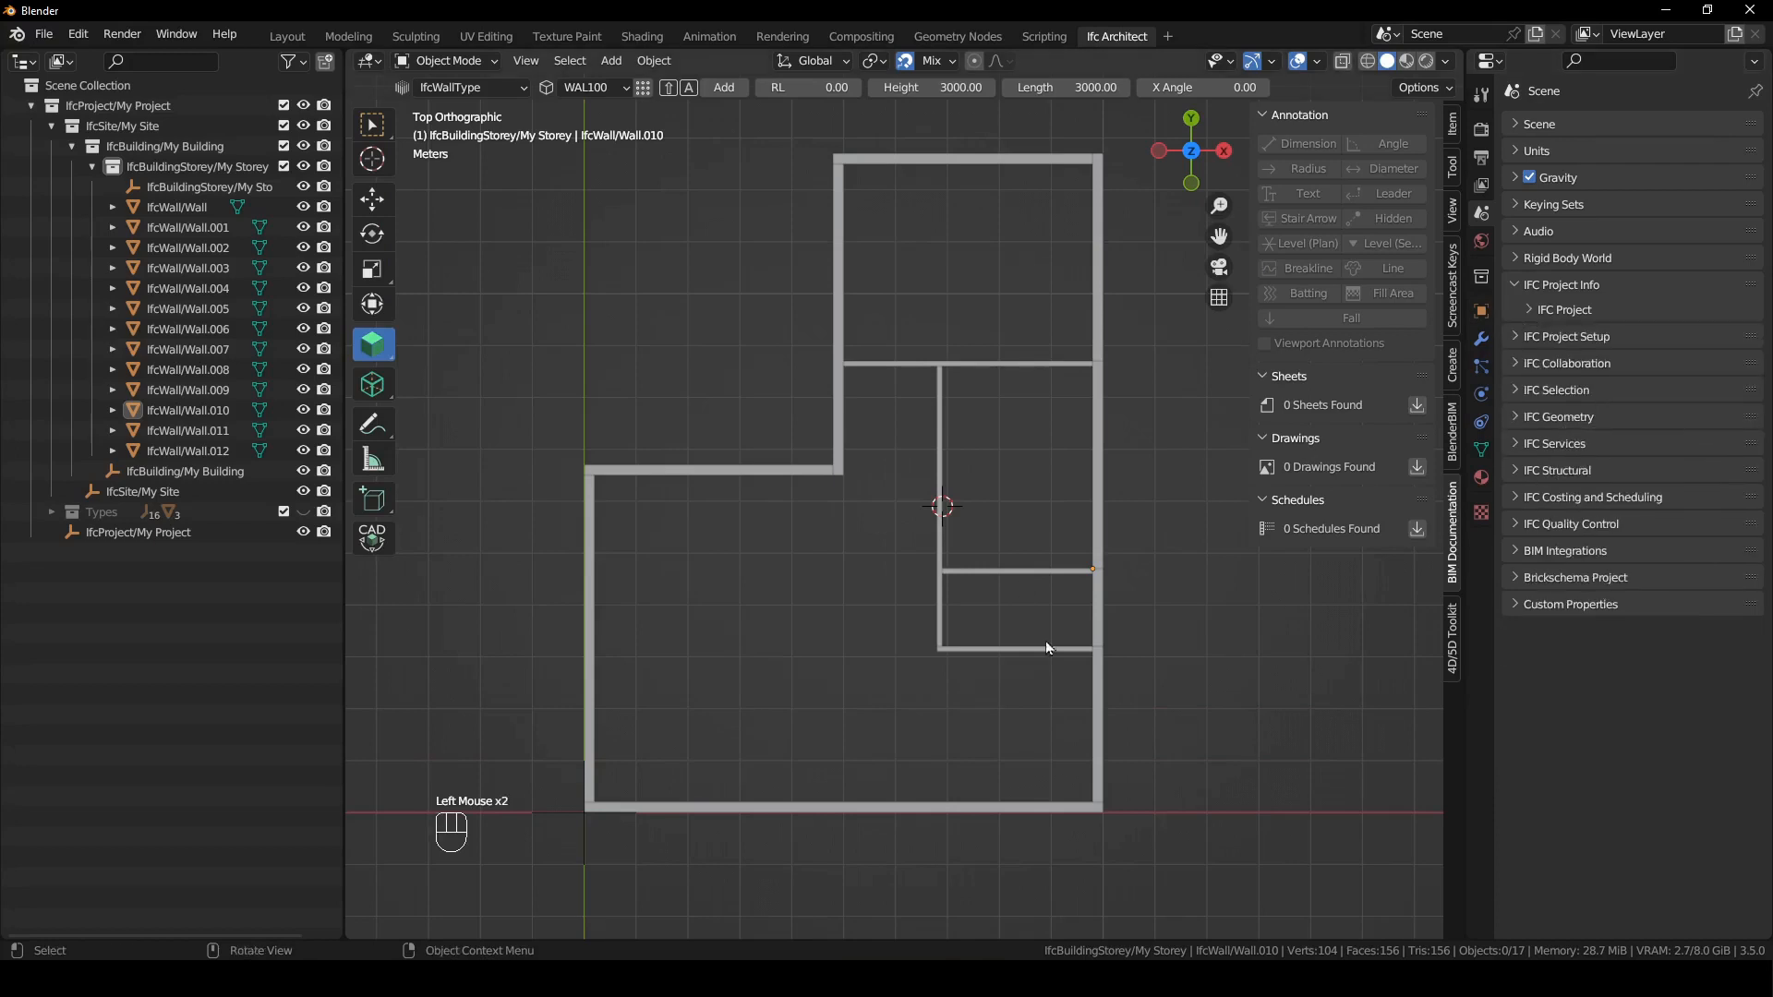
{"action": "left_click", "coordinate": [1418, 468]}
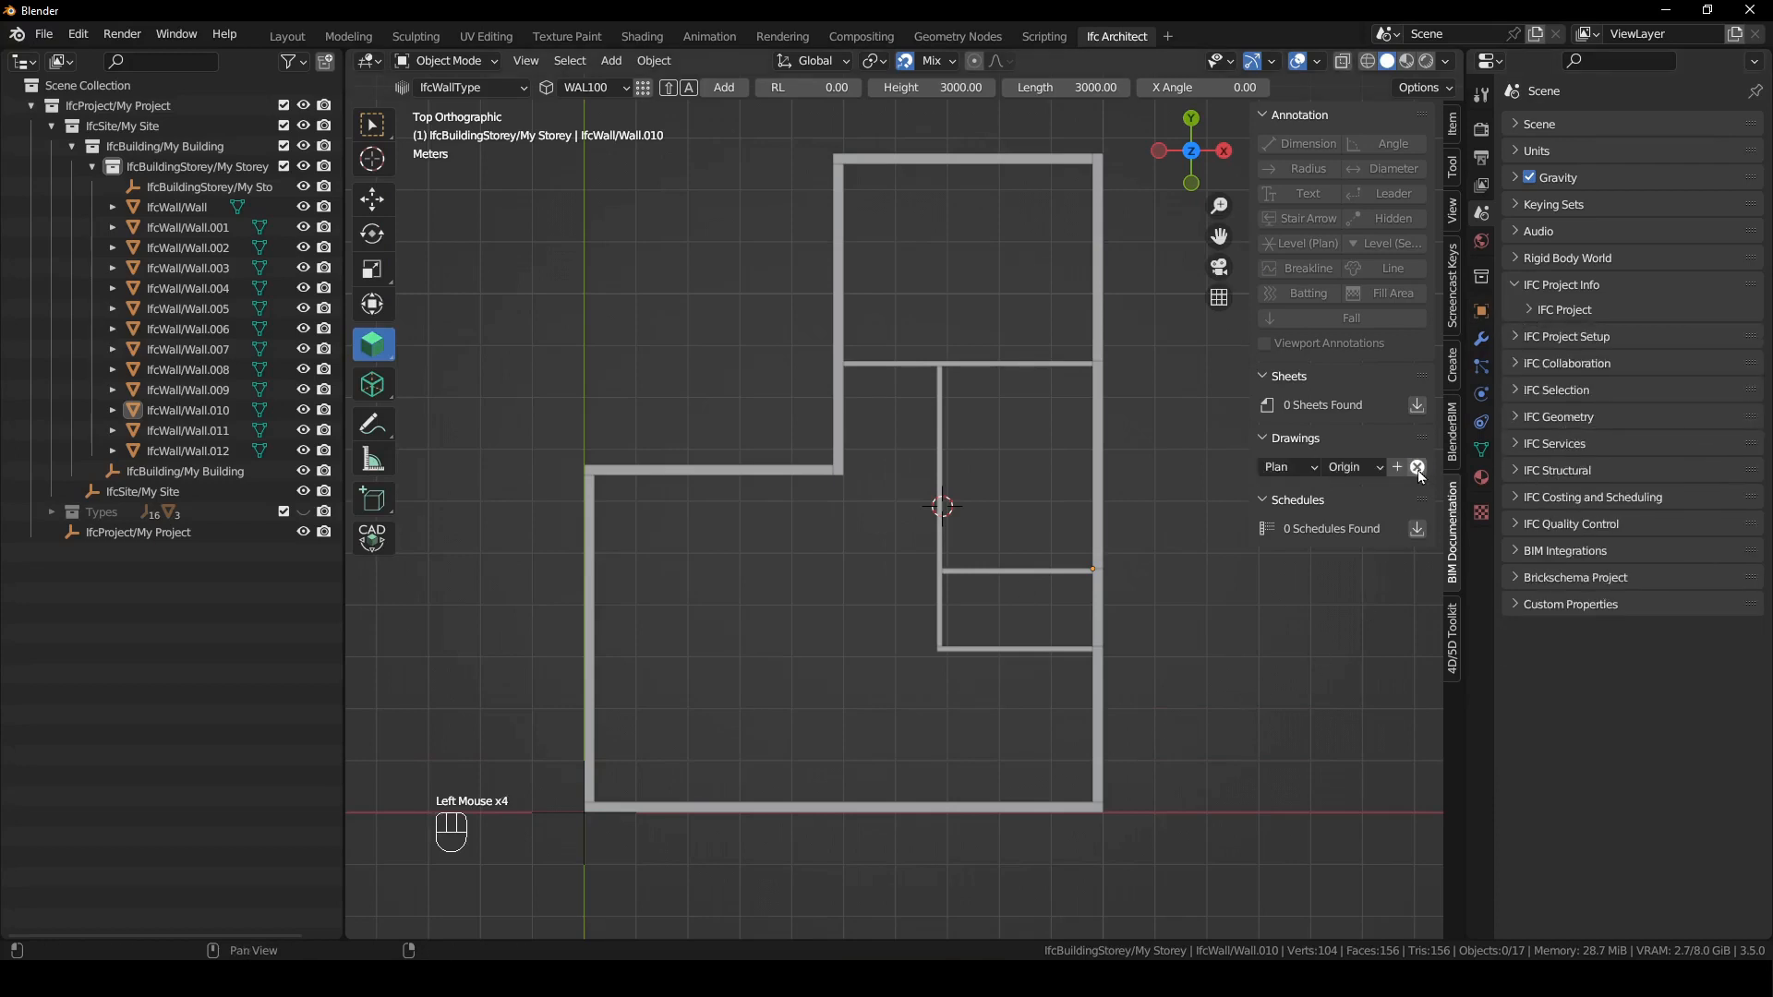
{"action": "left_click", "coordinate": [1352, 469]}
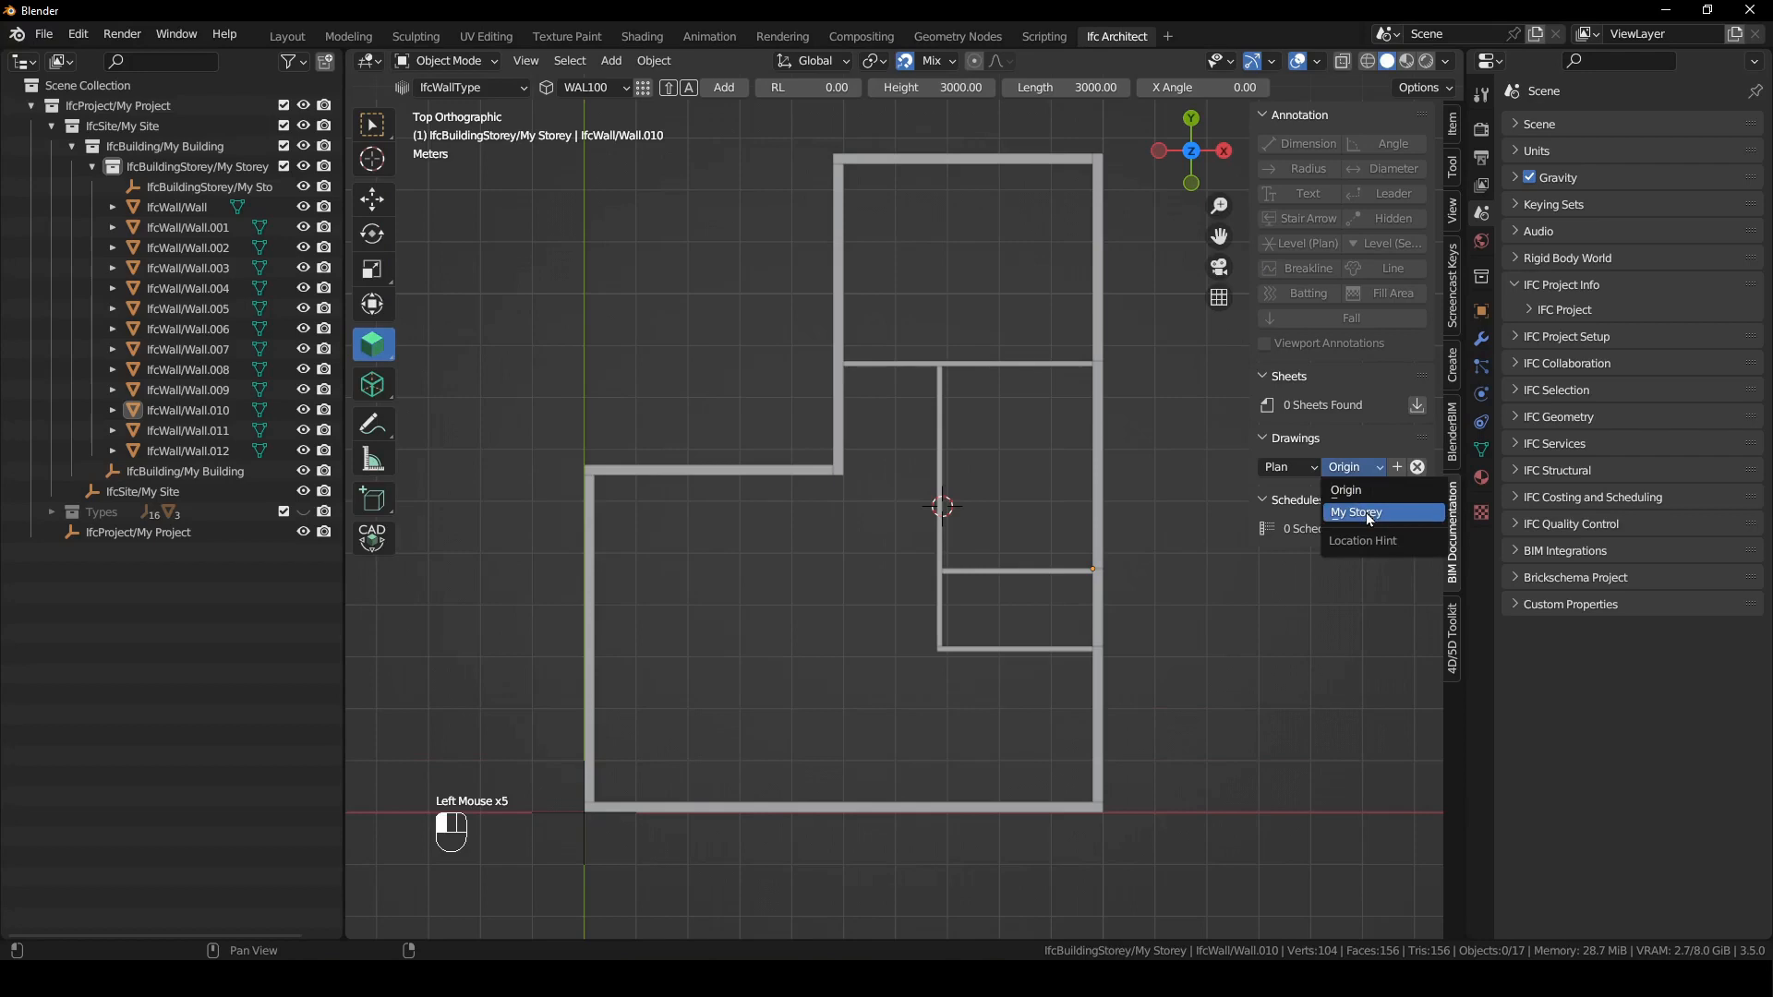
{"action": "left_click", "coordinate": [1365, 512]}
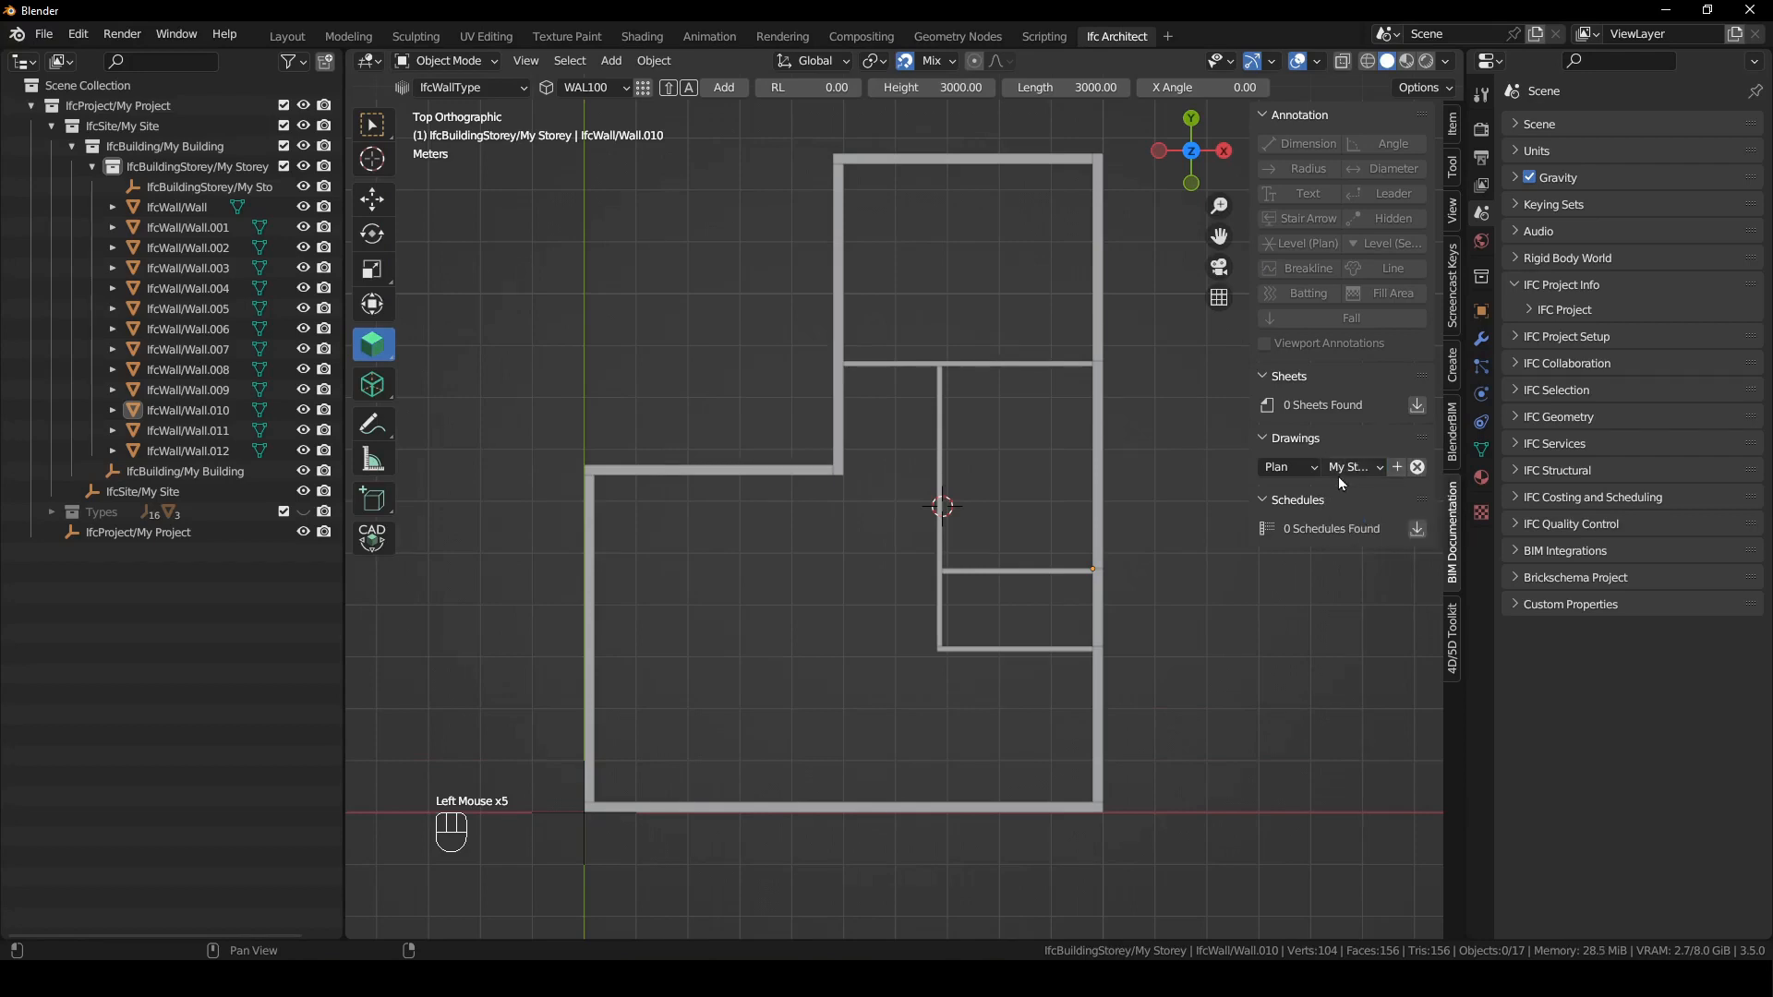
{"action": "left_click", "coordinate": [1397, 469]}
{"action": "scroll", "coordinate": [984, 532], "scroll_direction": "down", "scroll_amount": 3}
{"action": "left_click", "coordinate": [1023, 447]}
{"action": "mouse_move", "coordinate": [1023, 447]}
{"action": "middle_mouse_down", "text": "shift"}
{"action": "mouse_move", "coordinate": [985, 606]}
{"action": "mouse_move", "coordinate": [1162, 528]}
{"action": "middle_mouse_up", "text": "shift"}
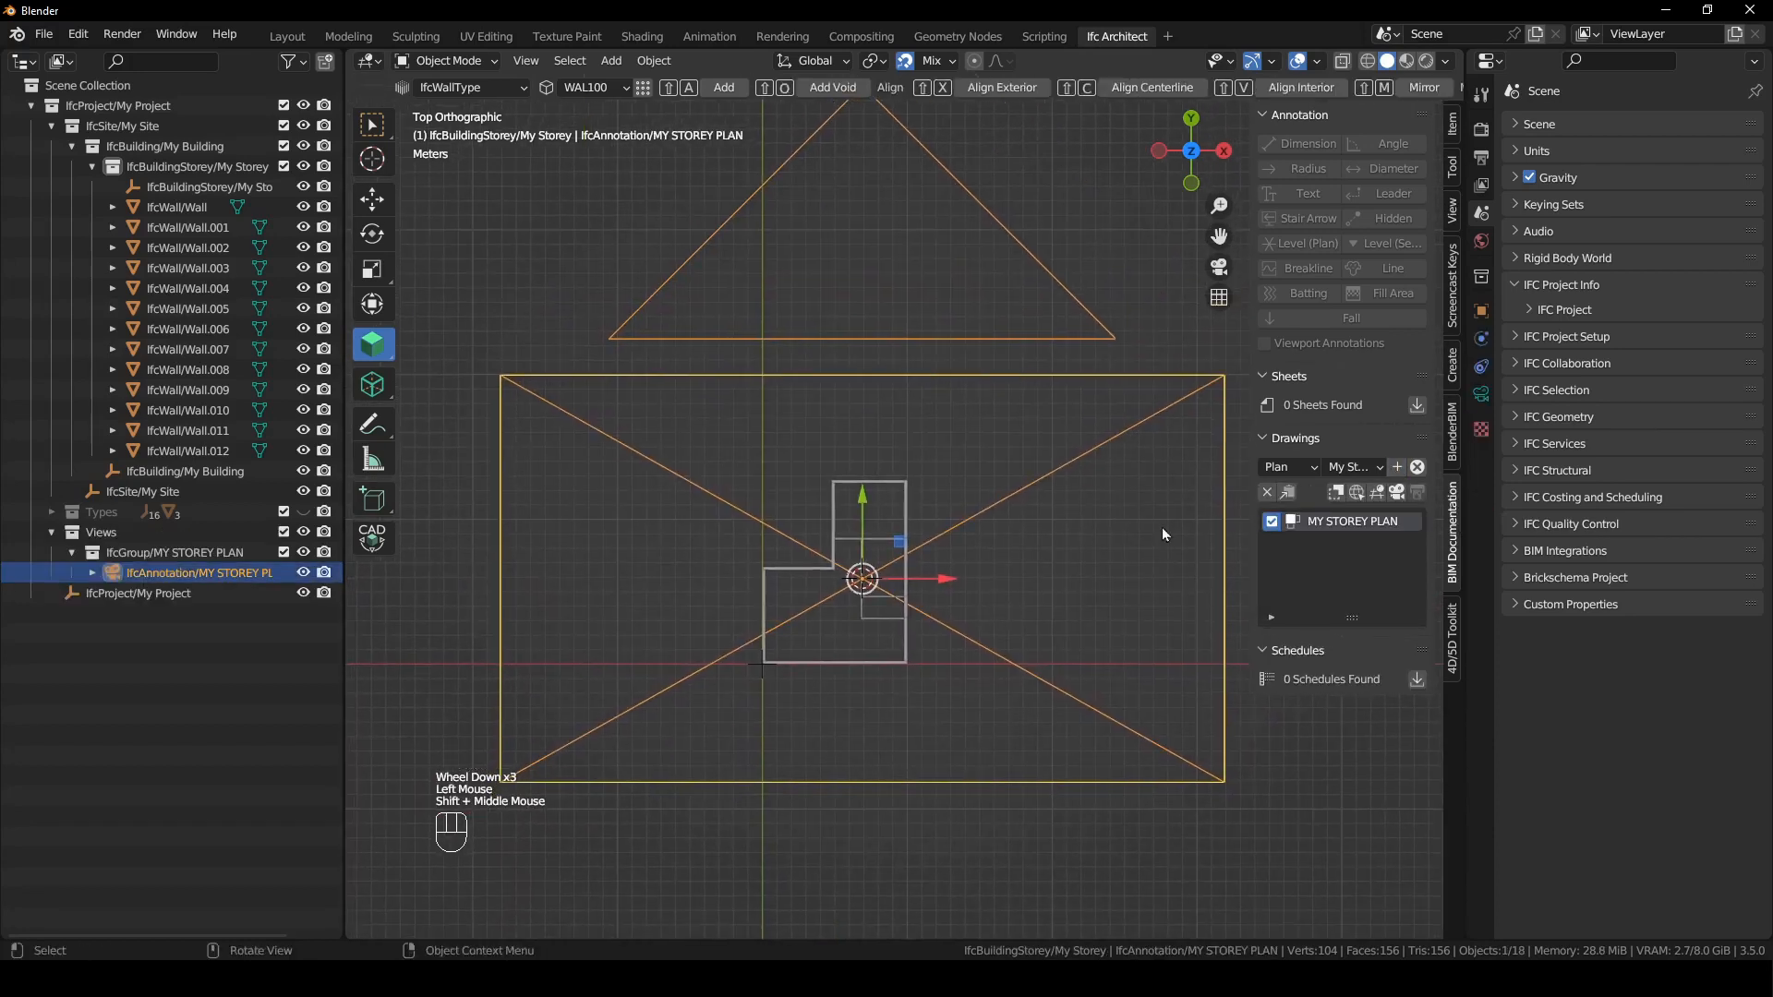
- Activate the MY STOREY PLAN drawing and select its camera boundary
{"action": "left_click", "coordinate": [1397, 500]}
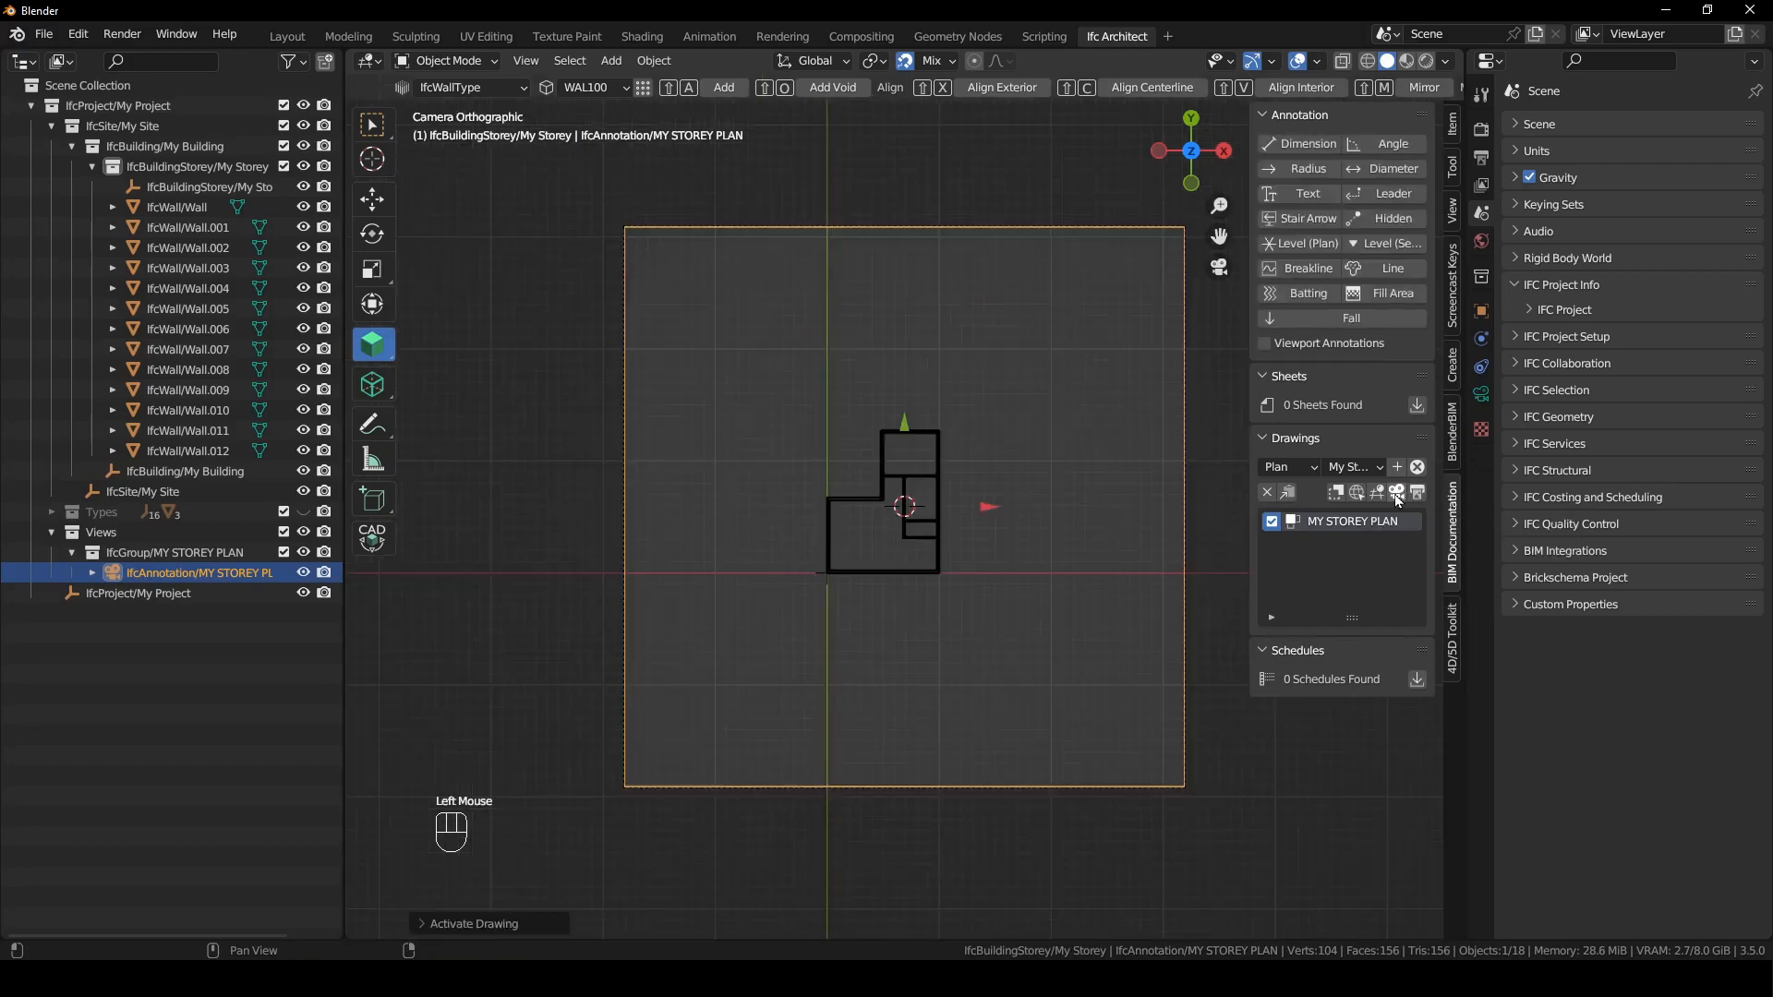
{"action": "left_click", "coordinate": [1051, 522]}
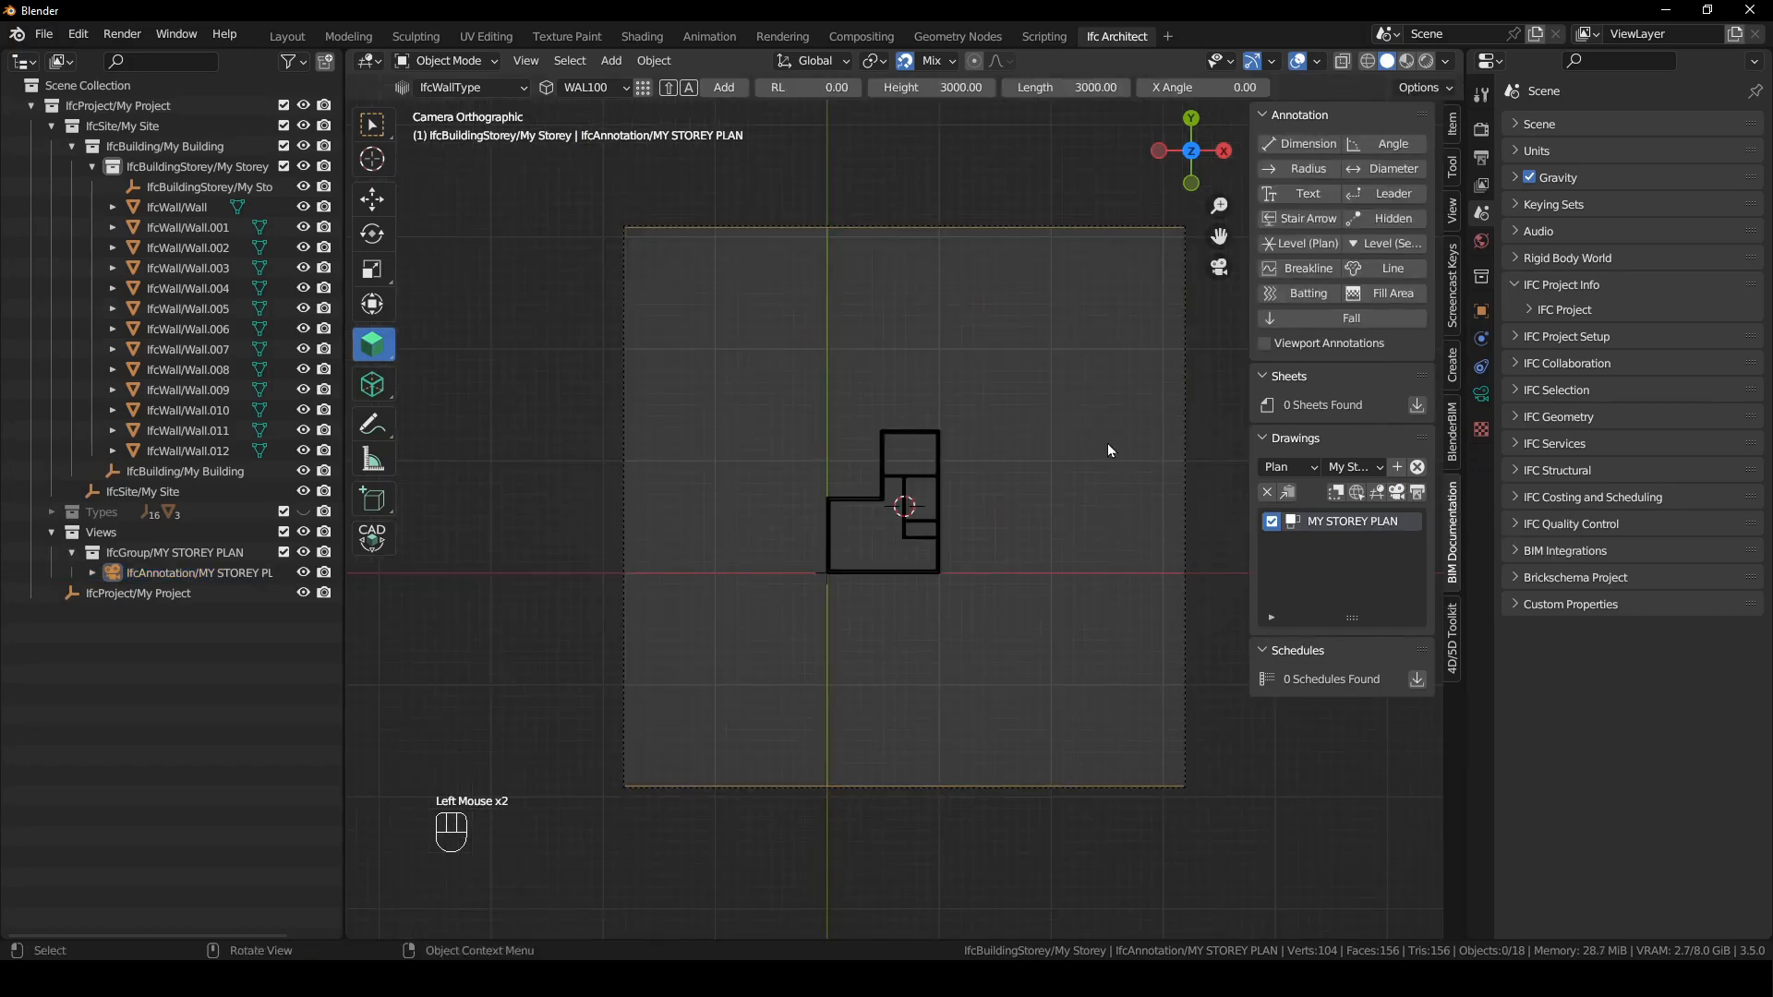
{"action": "left_click", "coordinate": [1193, 403]}
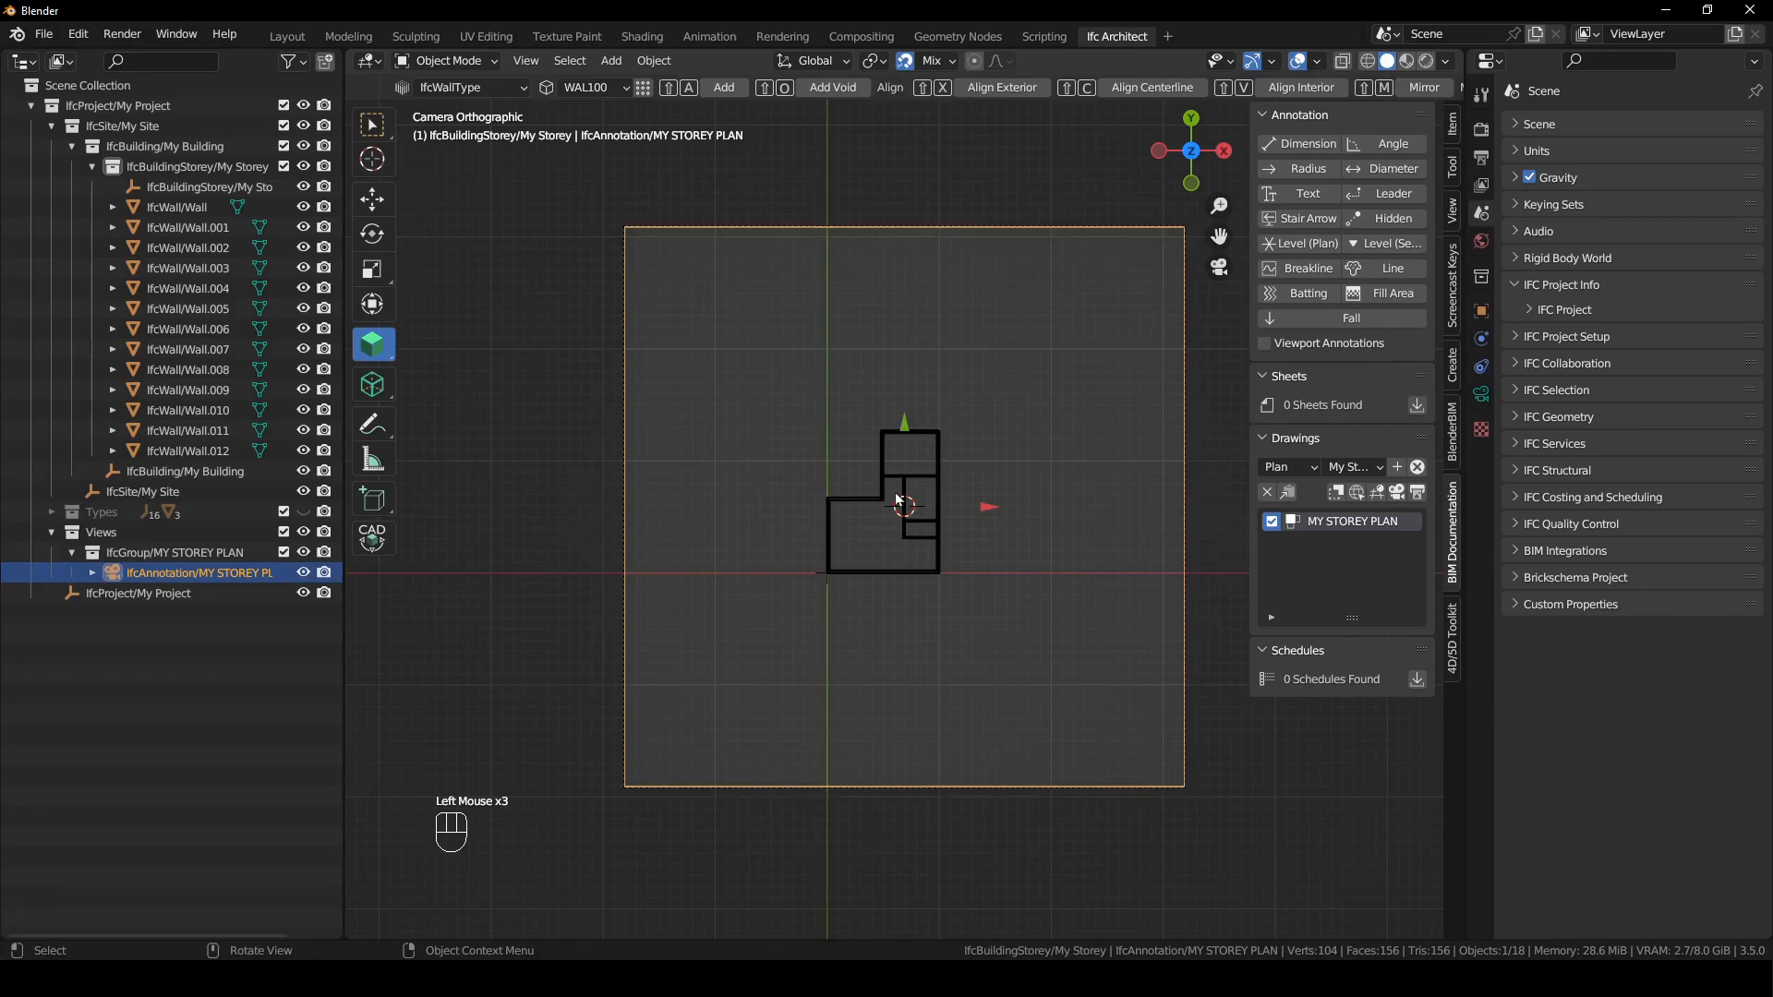
- Examine the plan's cut linework and camera boundary around the building in perspective, returning to the camera view
{"action": "scroll", "coordinate": [928, 476], "scroll_direction": "up", "scroll_amount": 3}
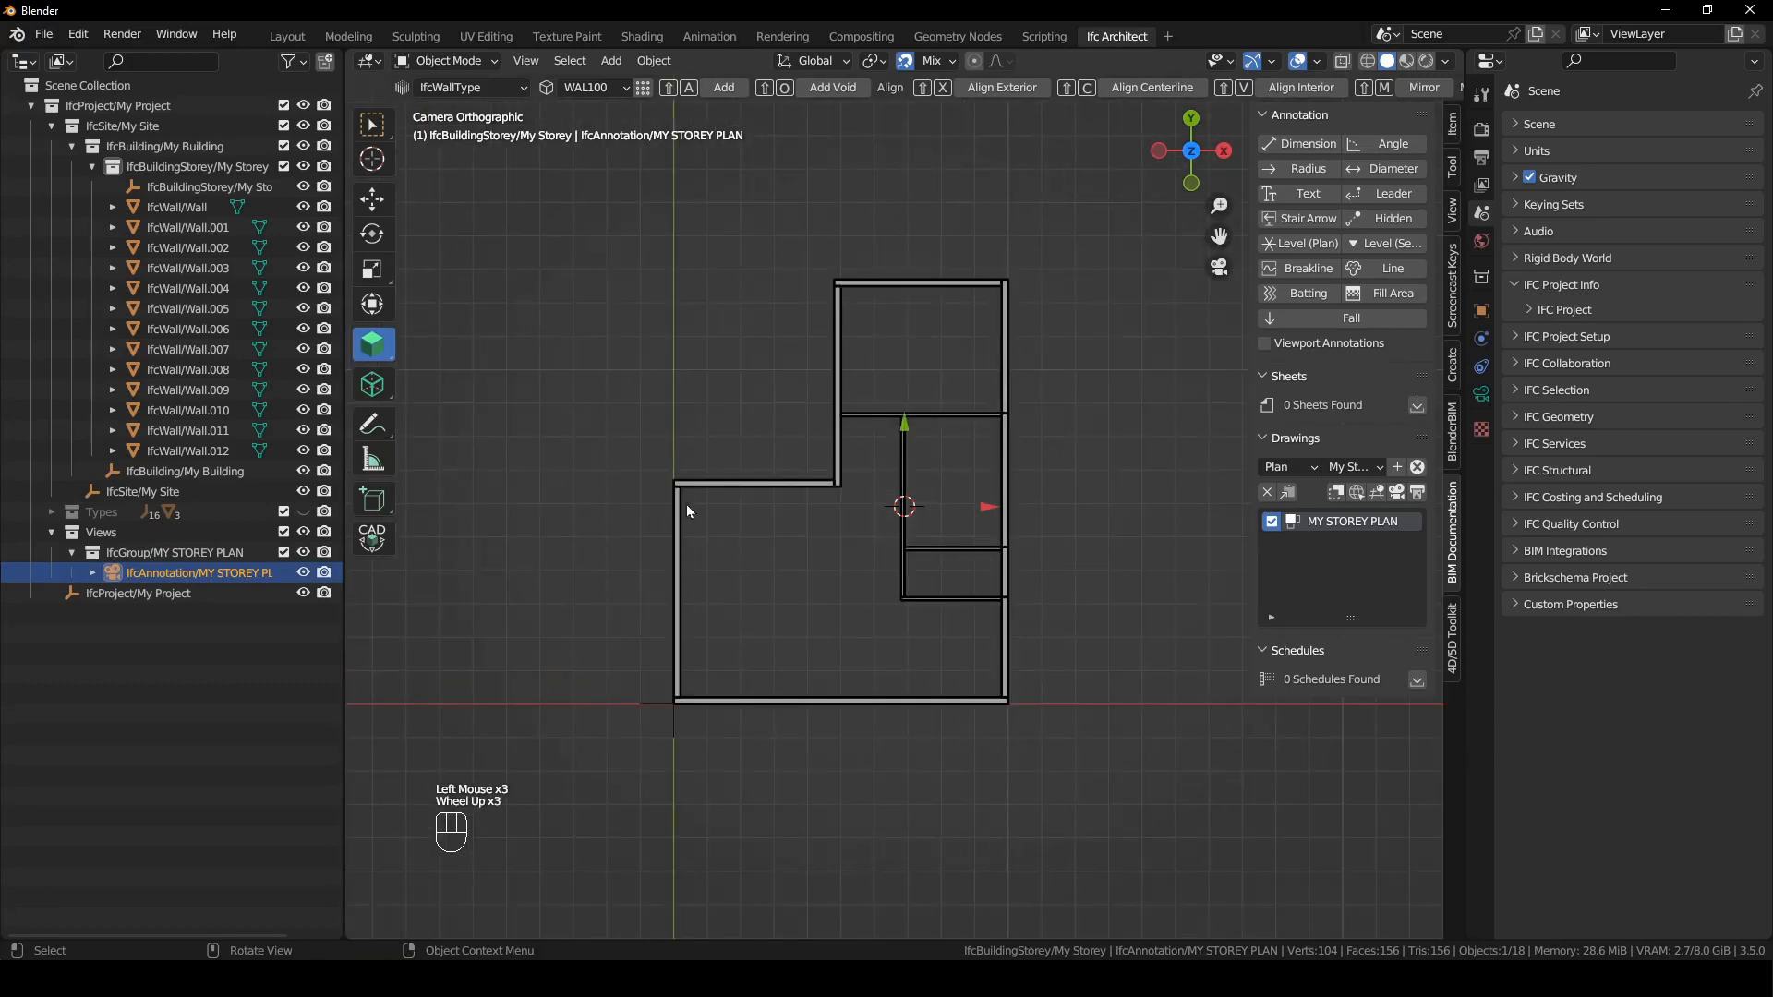
{"action": "scroll", "coordinate": [919, 683], "scroll_direction": "down", "scroll_amount": 3}
{"action": "middle_click_drag", "start_coordinate": [926, 653], "coordinate": [1171, 403]}
{"action": "scroll", "coordinate": [951, 628], "scroll_direction": "down", "scroll_amount": 6}
{"action": "middle_click_drag", "start_coordinate": [917, 524], "coordinate": [929, 595]}
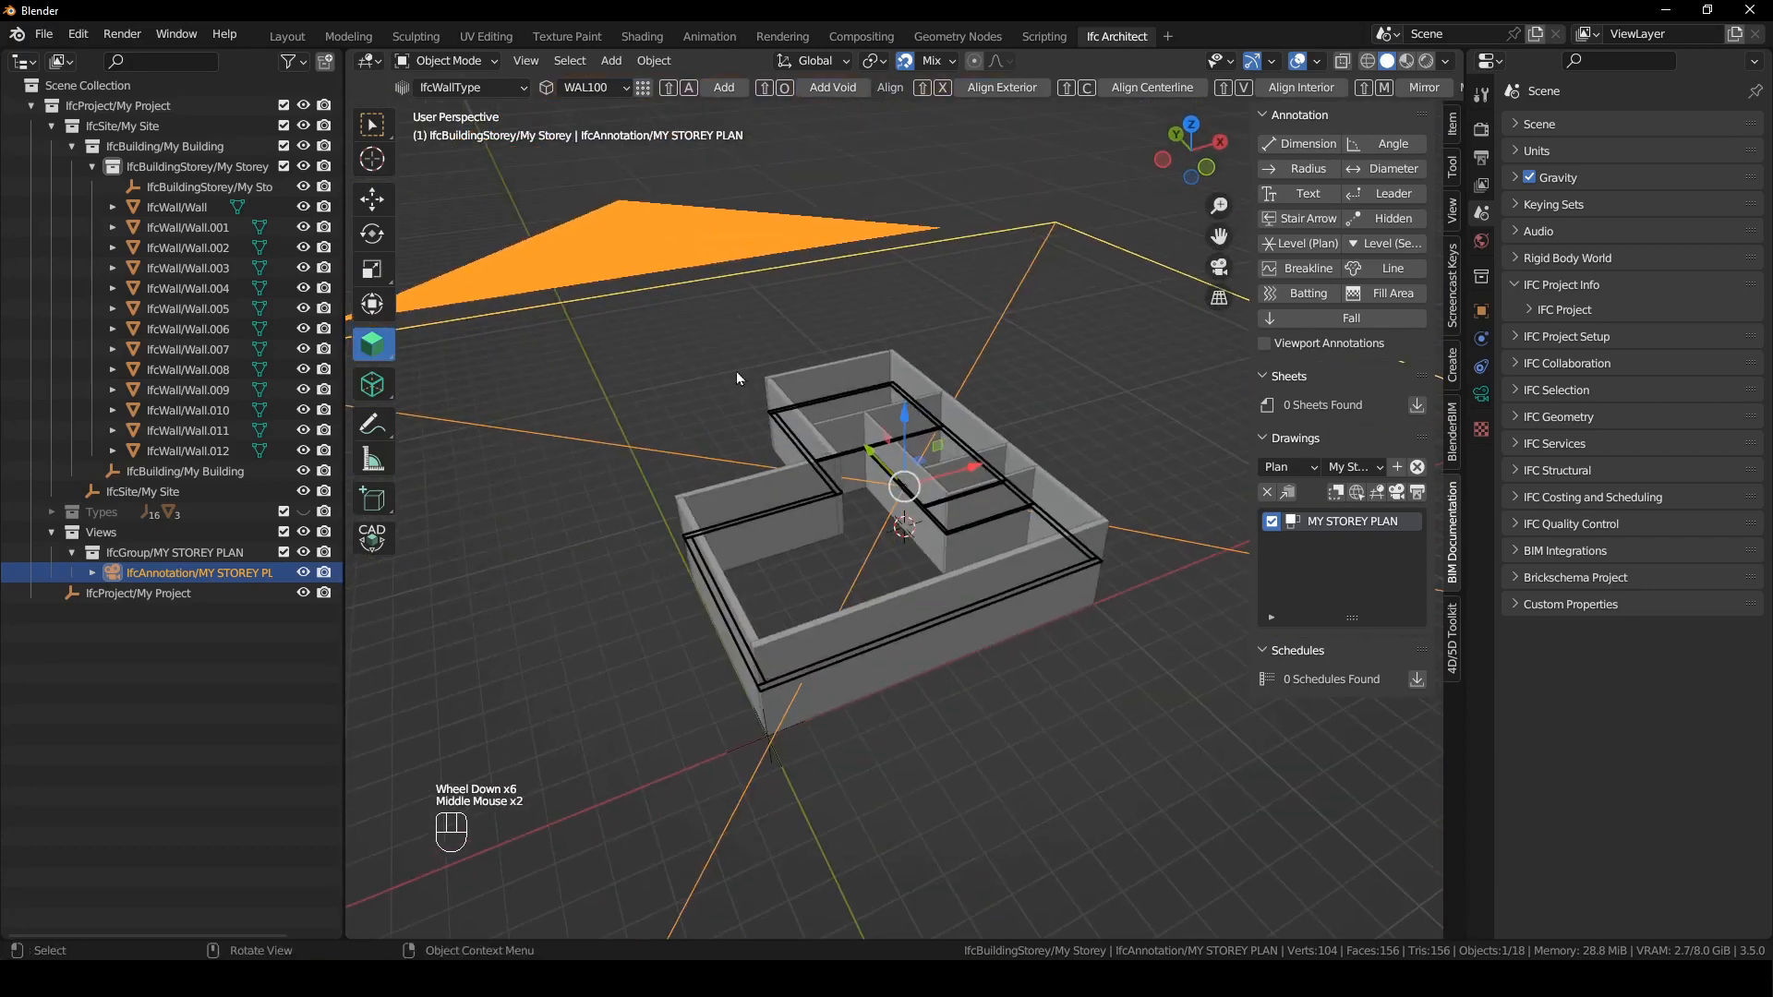
{"action": "middle_click_drag", "start_coordinate": [735, 370], "coordinate": [908, 729]}
{"action": "scroll", "coordinate": [886, 647], "scroll_direction": "down", "scroll_amount": 2}
{"action": "middle_click_drag", "start_coordinate": [883, 596], "coordinate": [901, 648]}
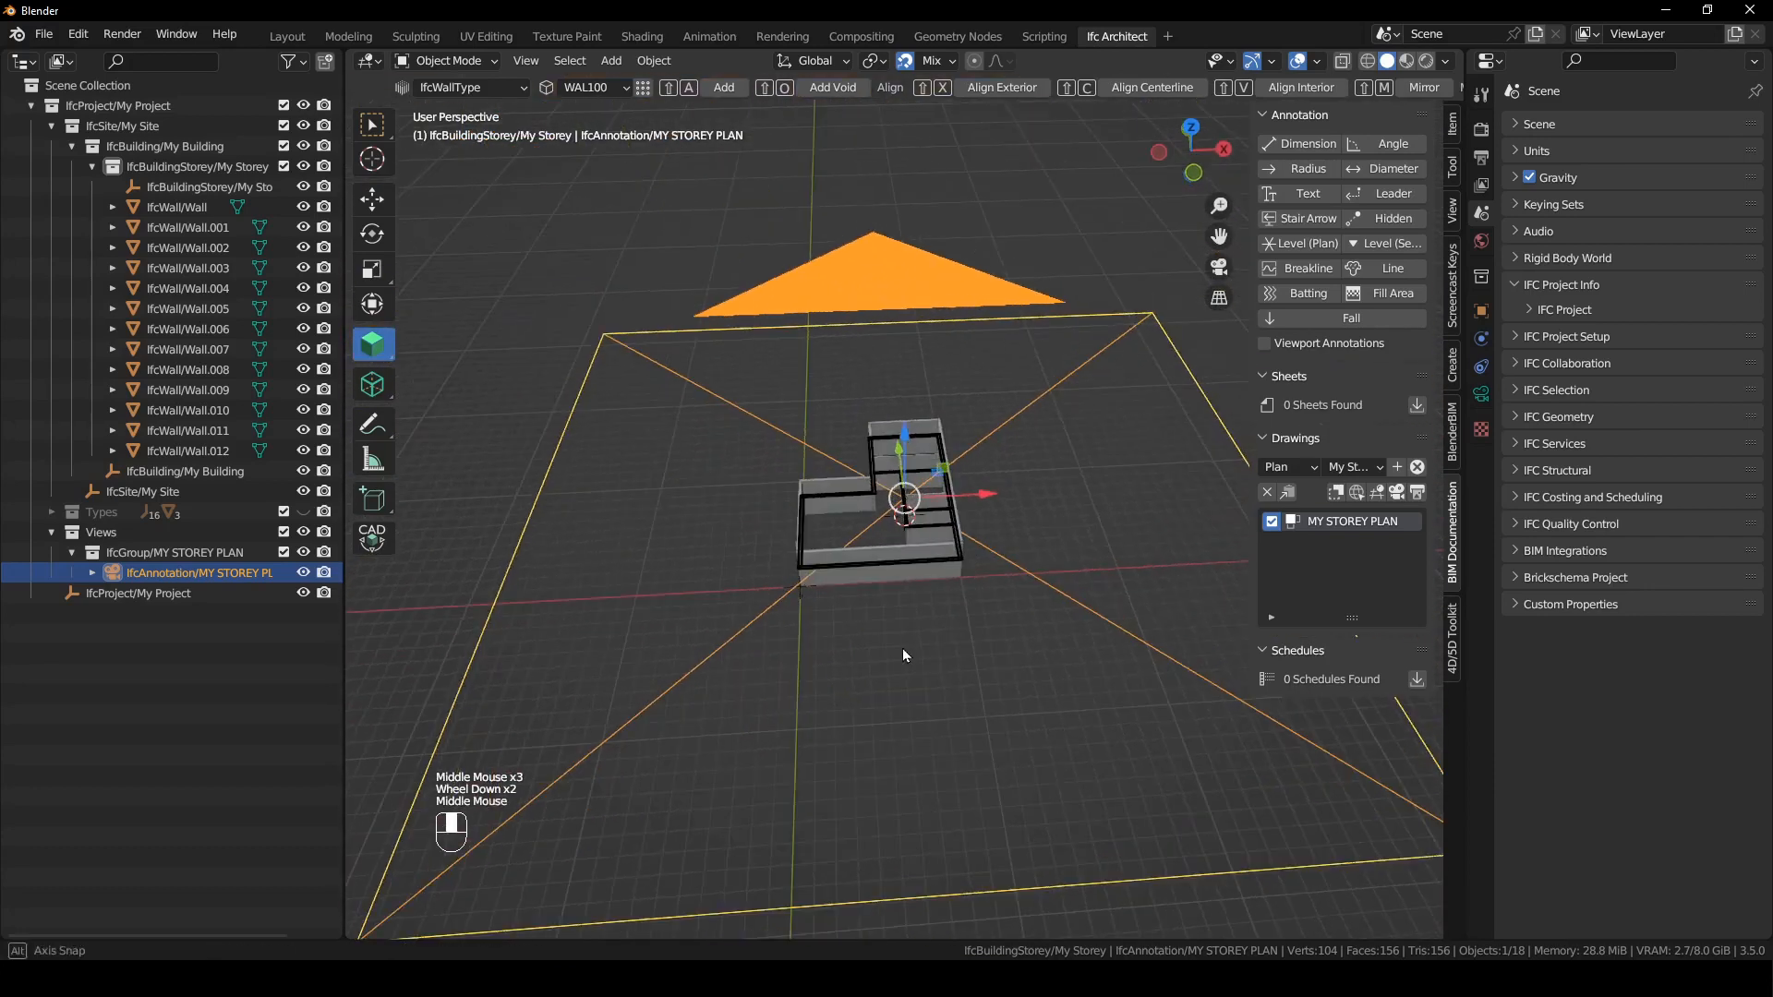
{"action": "left_click", "coordinate": [1100, 473]}
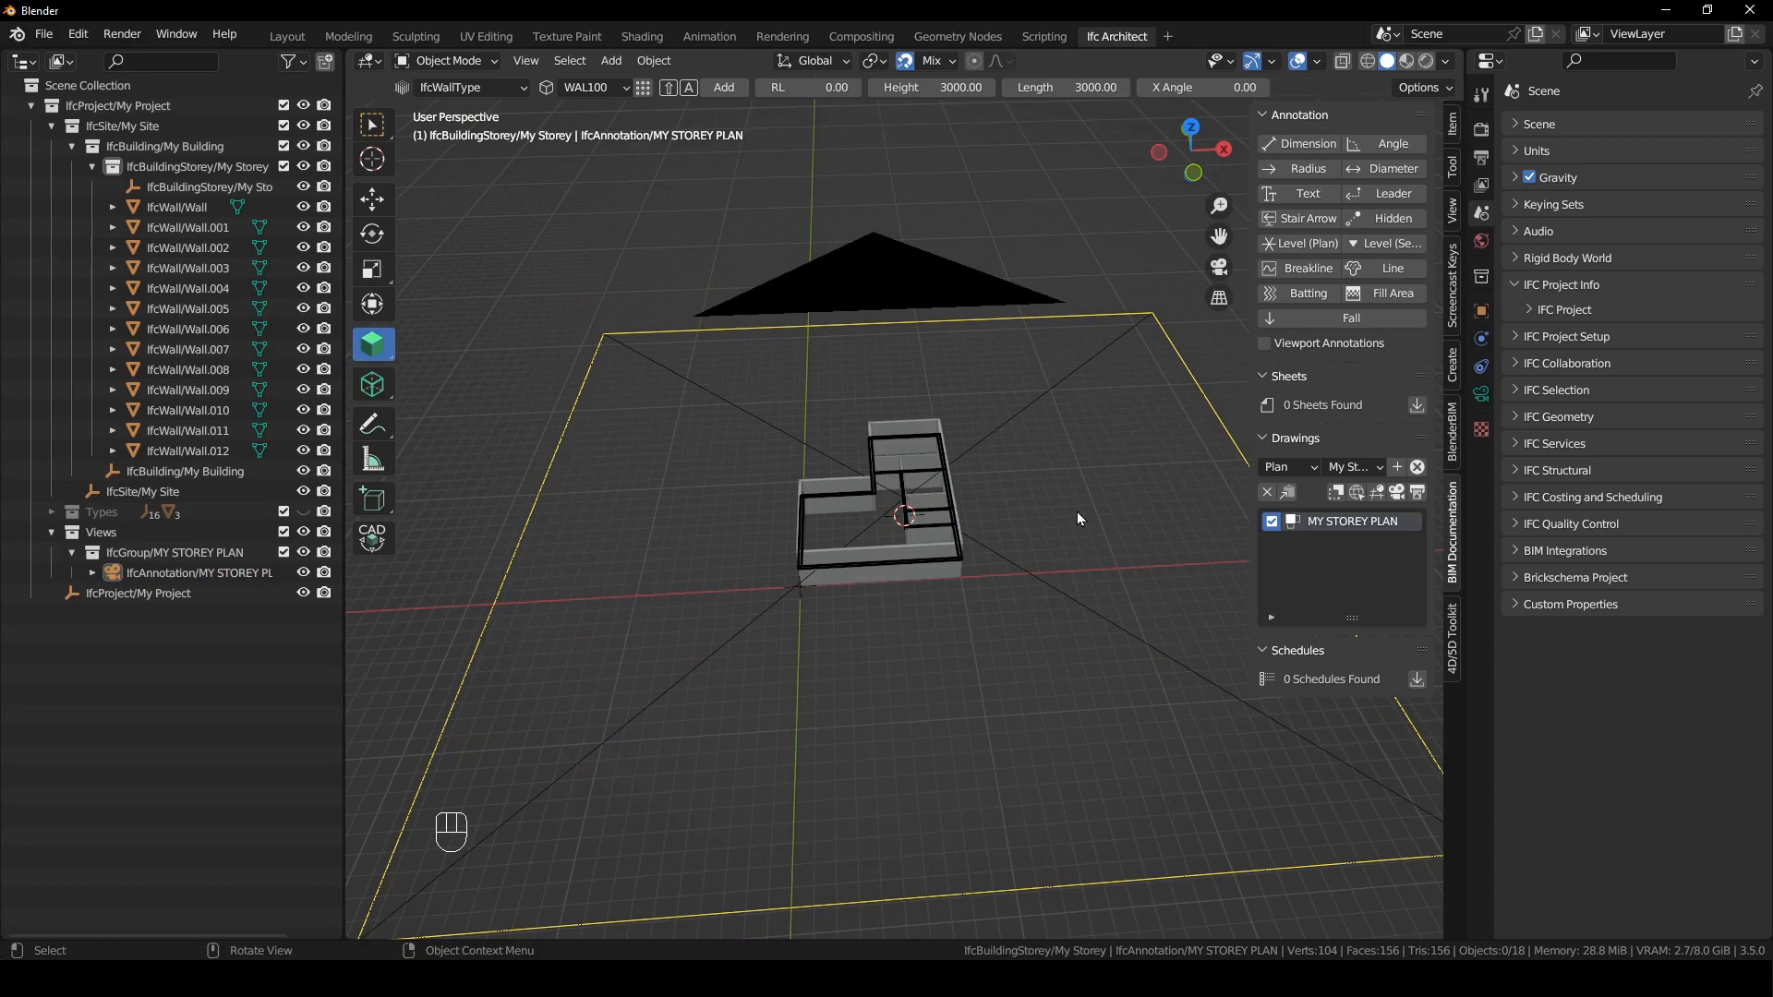
{"action": "middle_click_drag", "start_coordinate": [1077, 512], "coordinate": [1074, 506]}
{"action": "key", "text": "KP_0"}
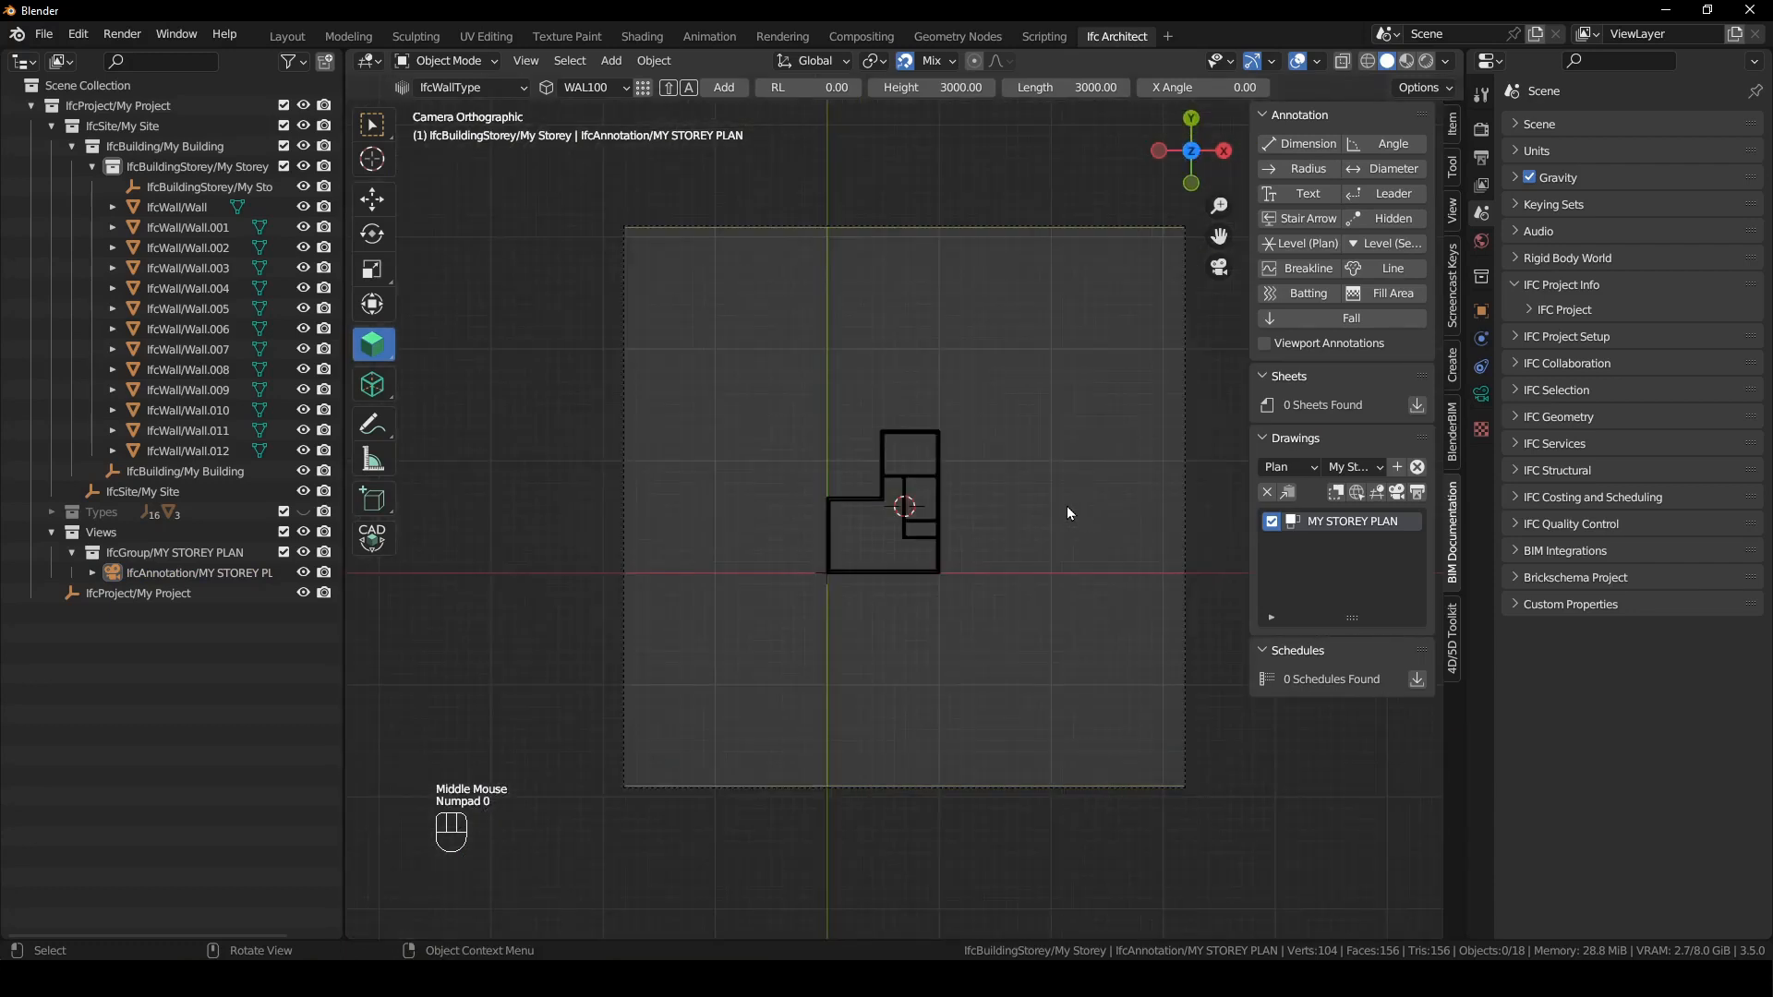
- Set the plan camera's orthographic scale to 15
{"action": "left_click", "coordinate": [1182, 493]}
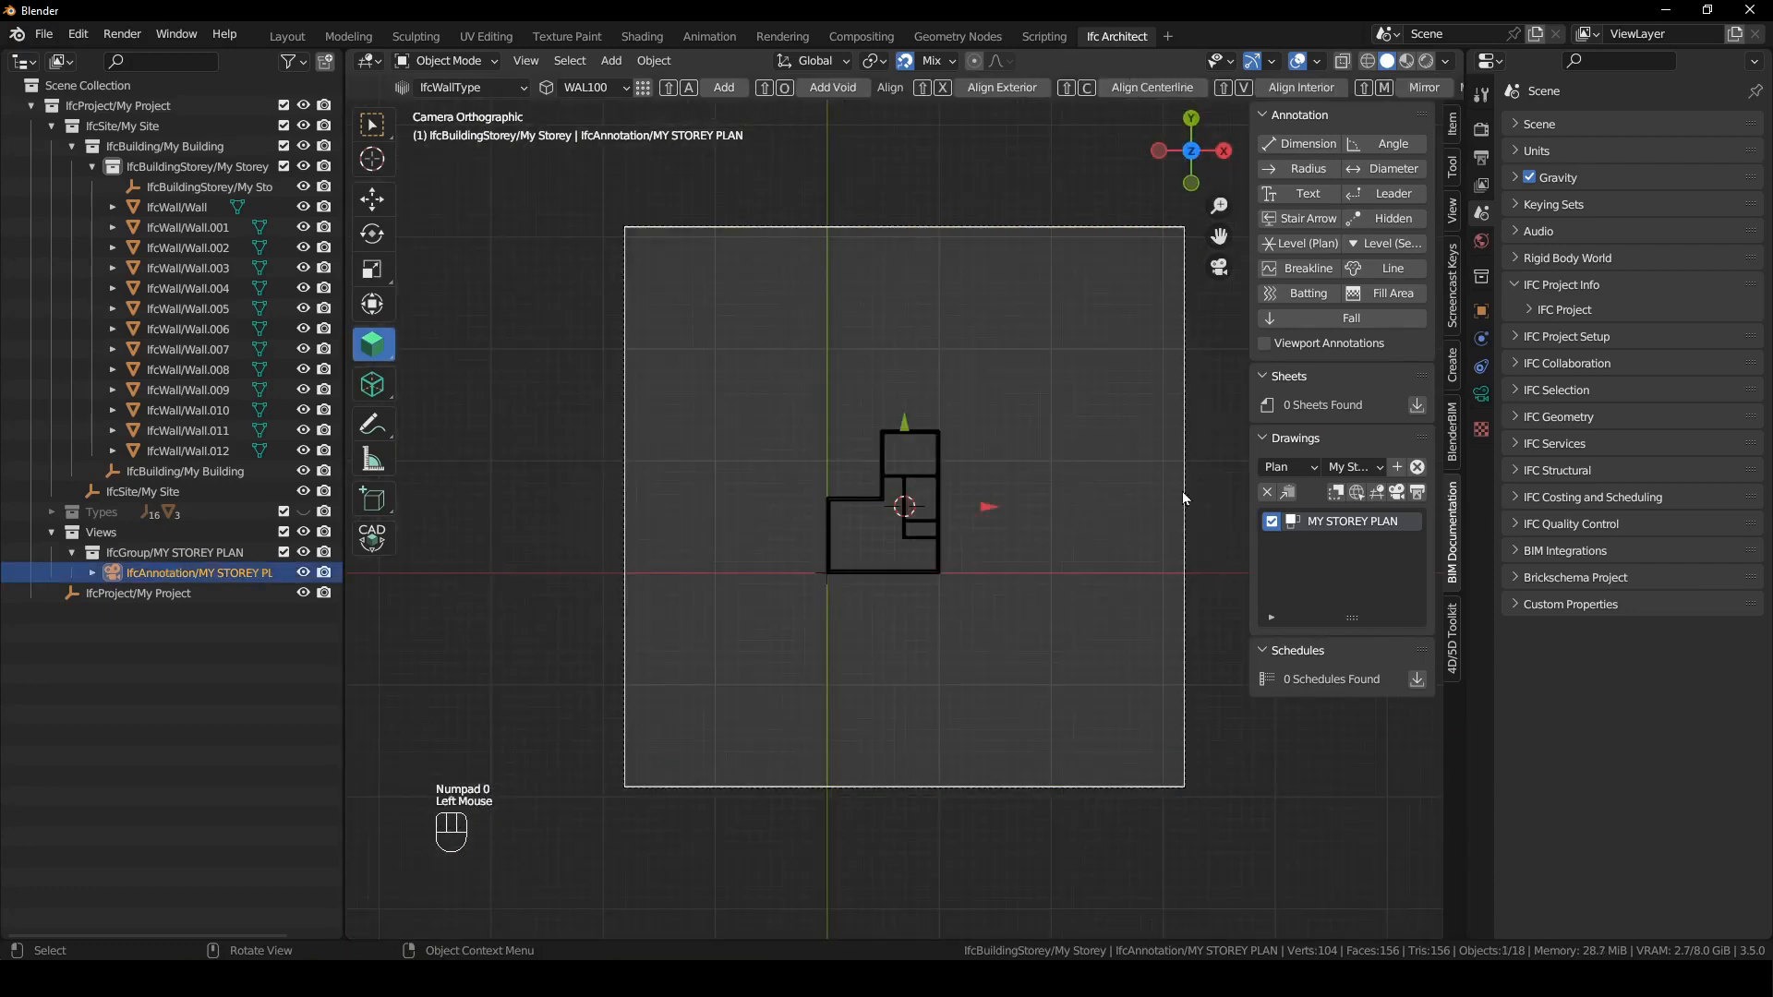
{"action": "left_click", "coordinate": [1488, 394]}
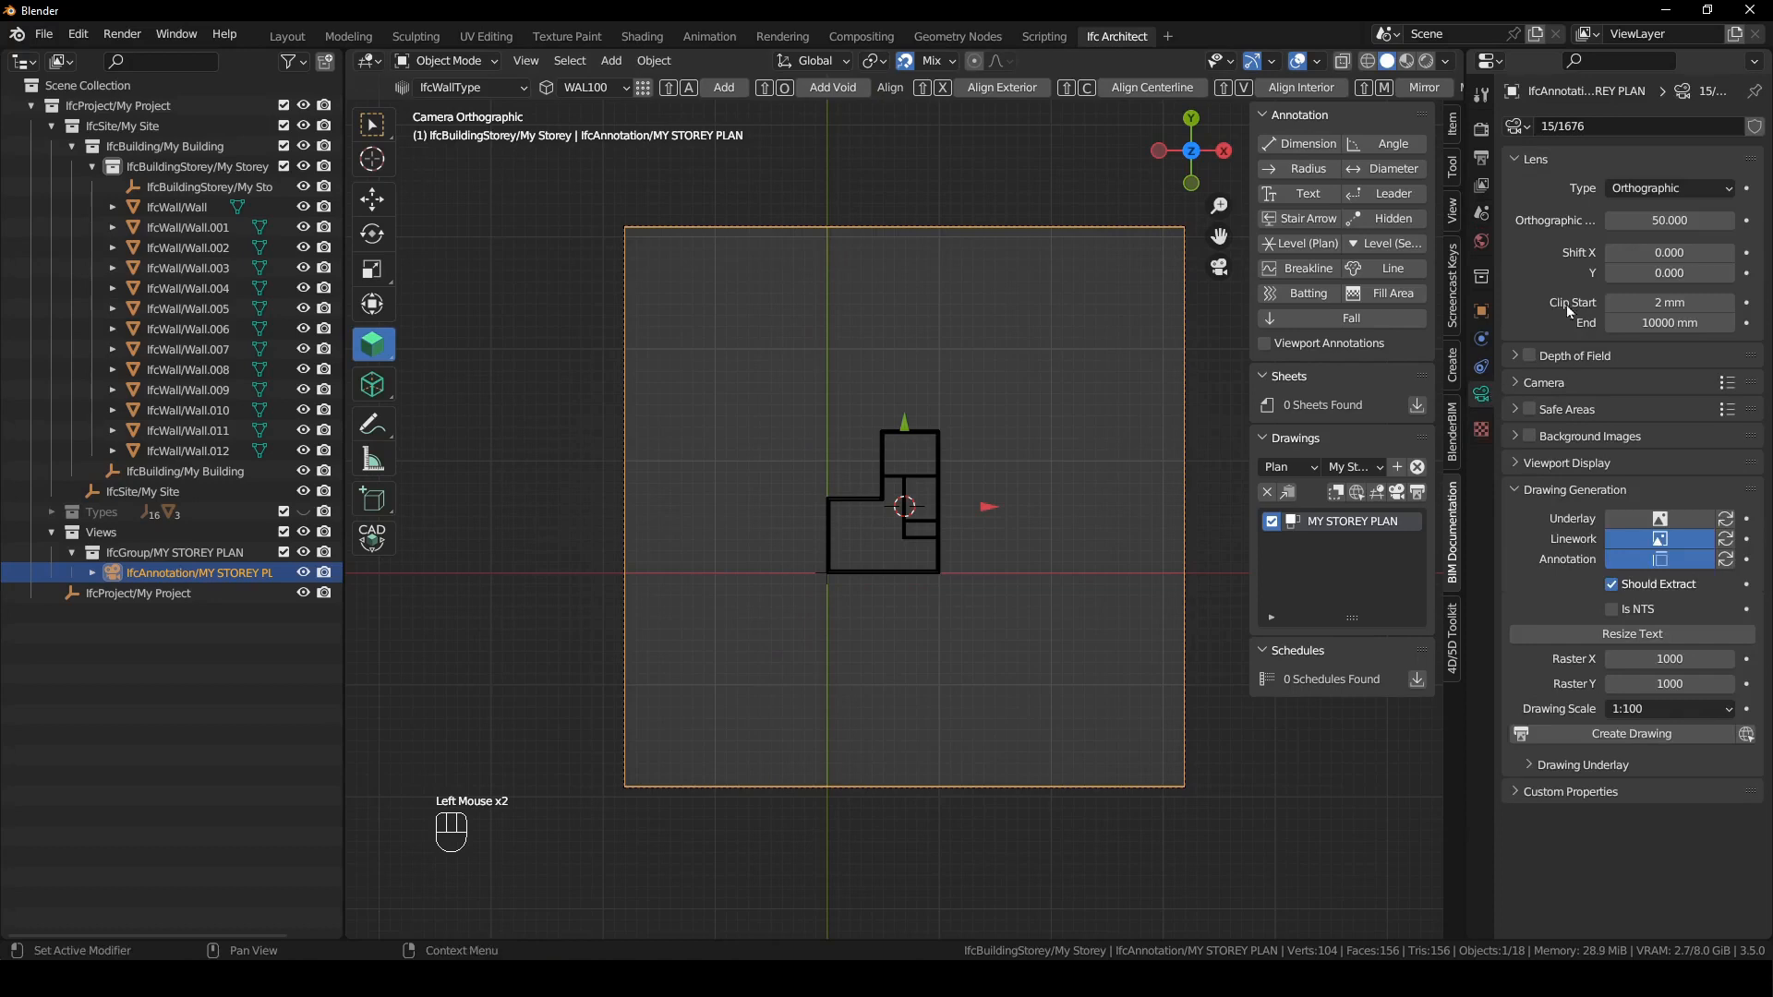
{"action": "left_click", "coordinate": [1641, 223]}
{"action": "type", "text": "15"}
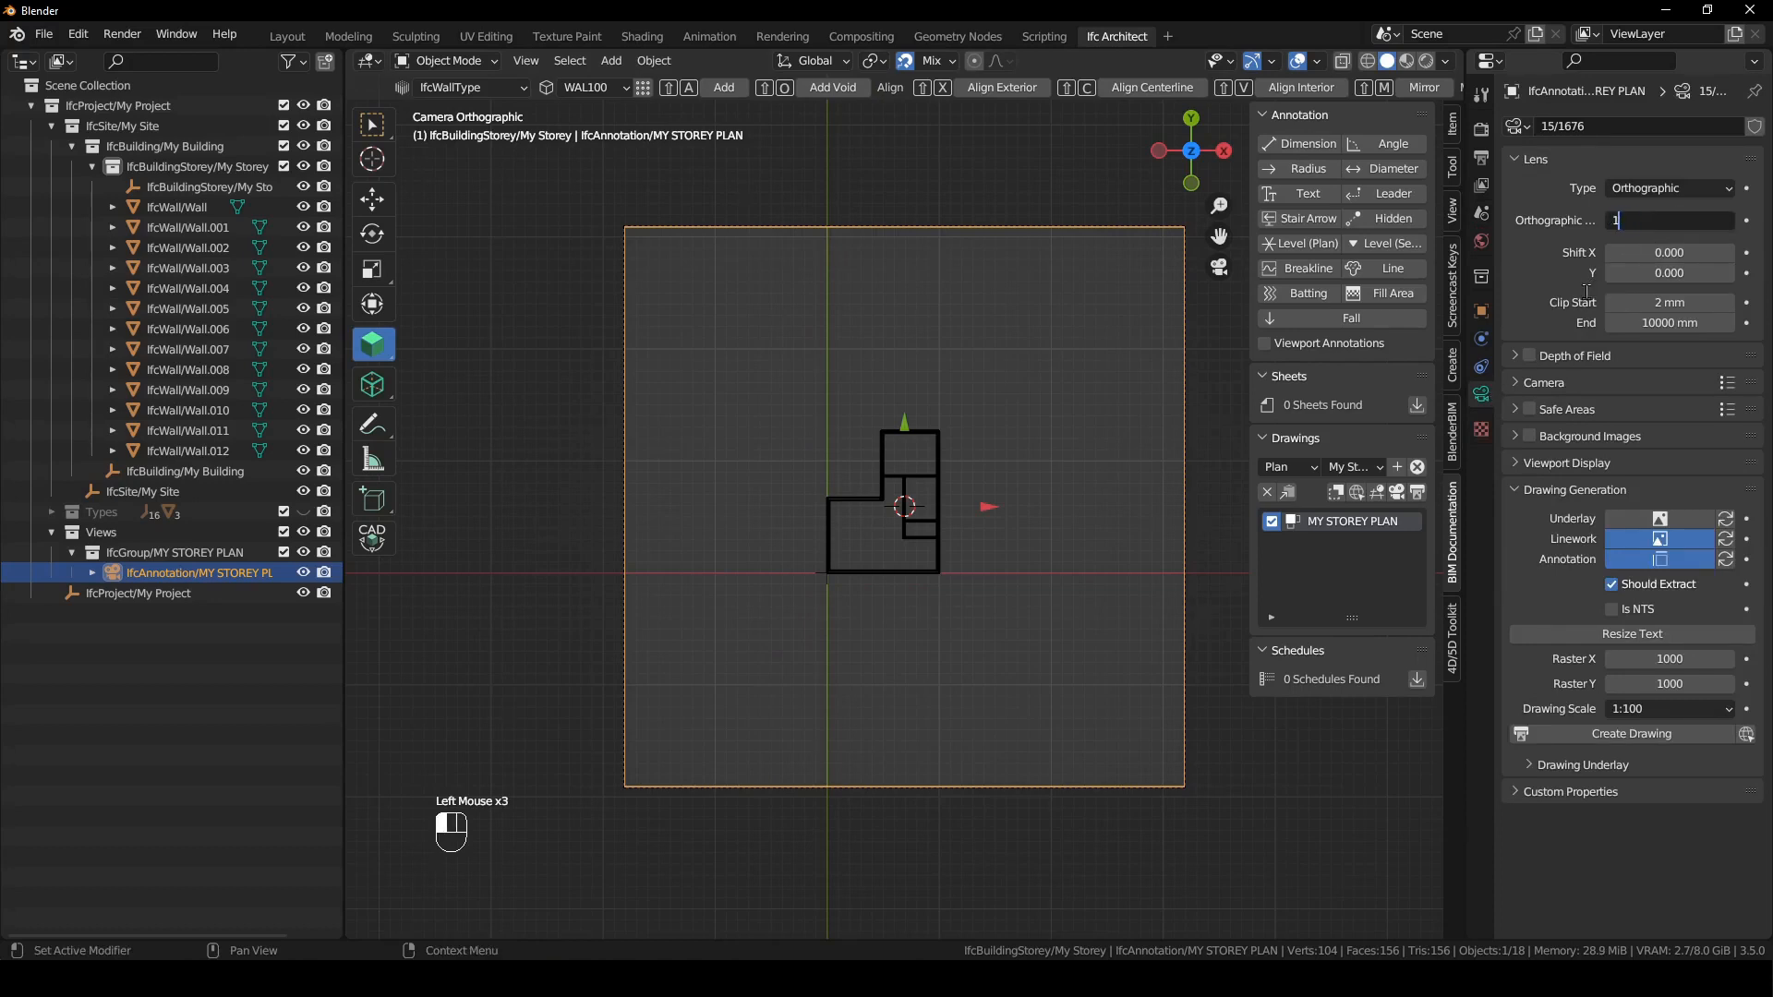
{"action": "key", "text": "Return"}
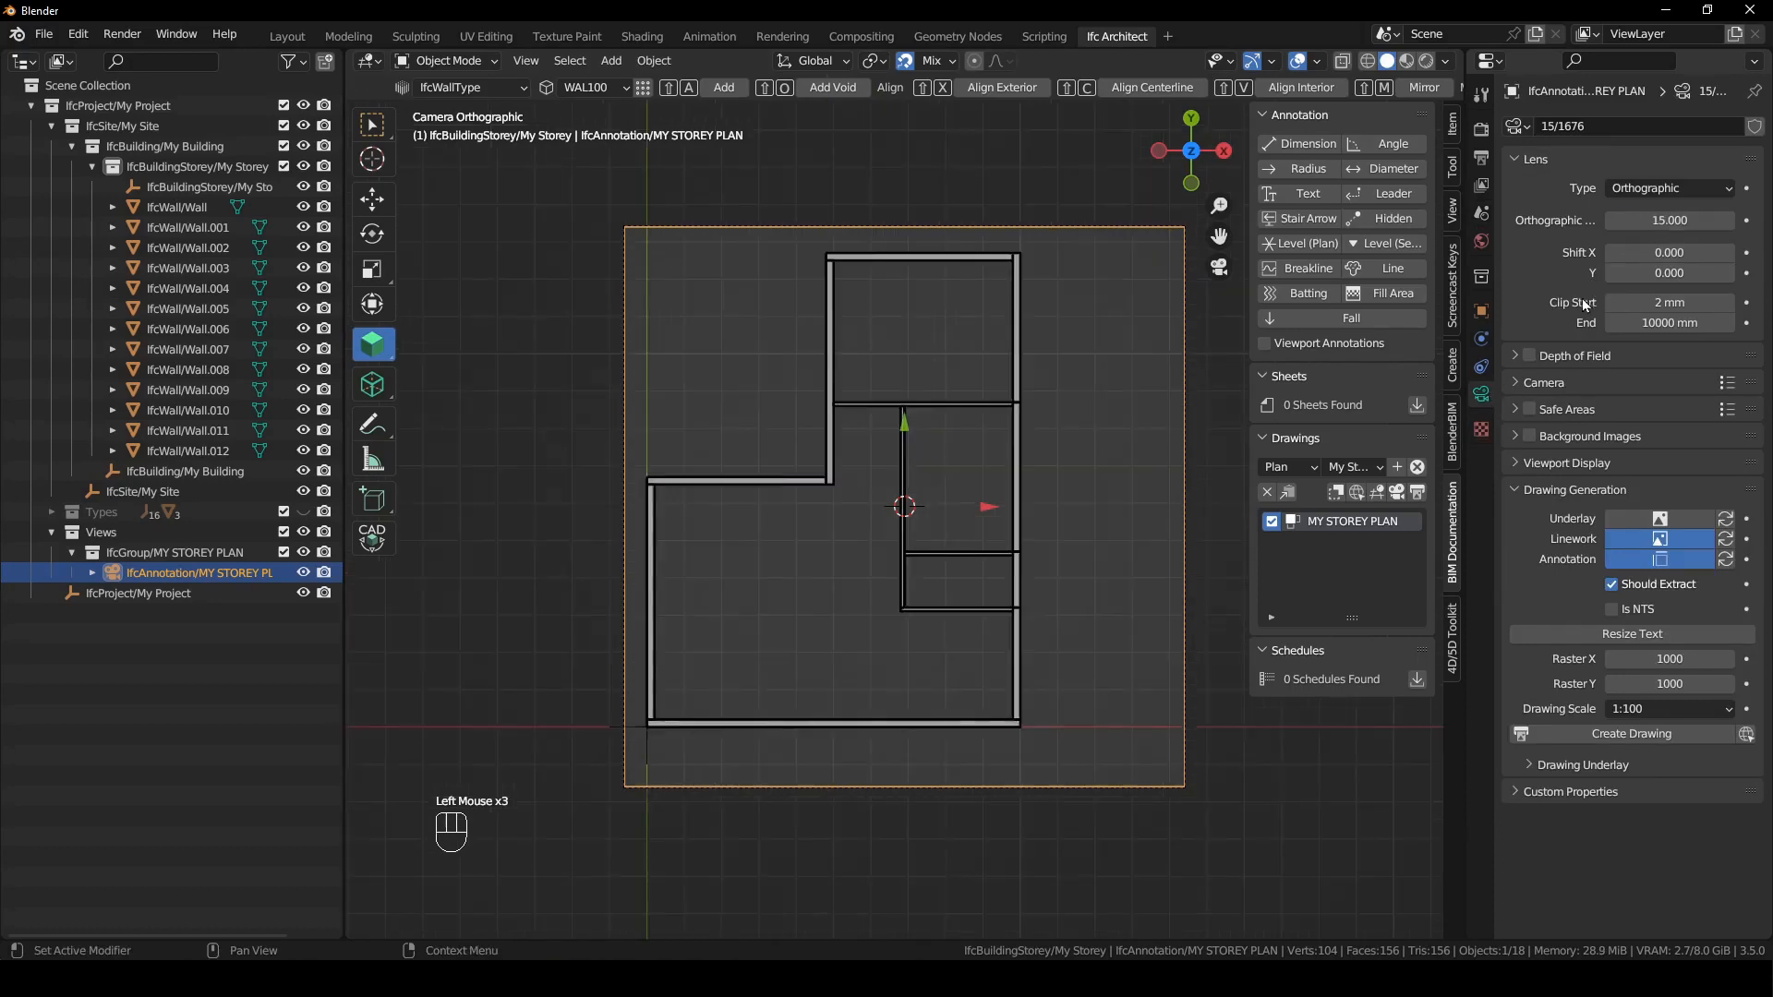
- With snapping temporarily off, move the plan camera about -1434 mm in X and 420 mm in Y to centre the building
{"action": "left_click", "coordinate": [906, 61]}
{"action": "key", "text": "g"}
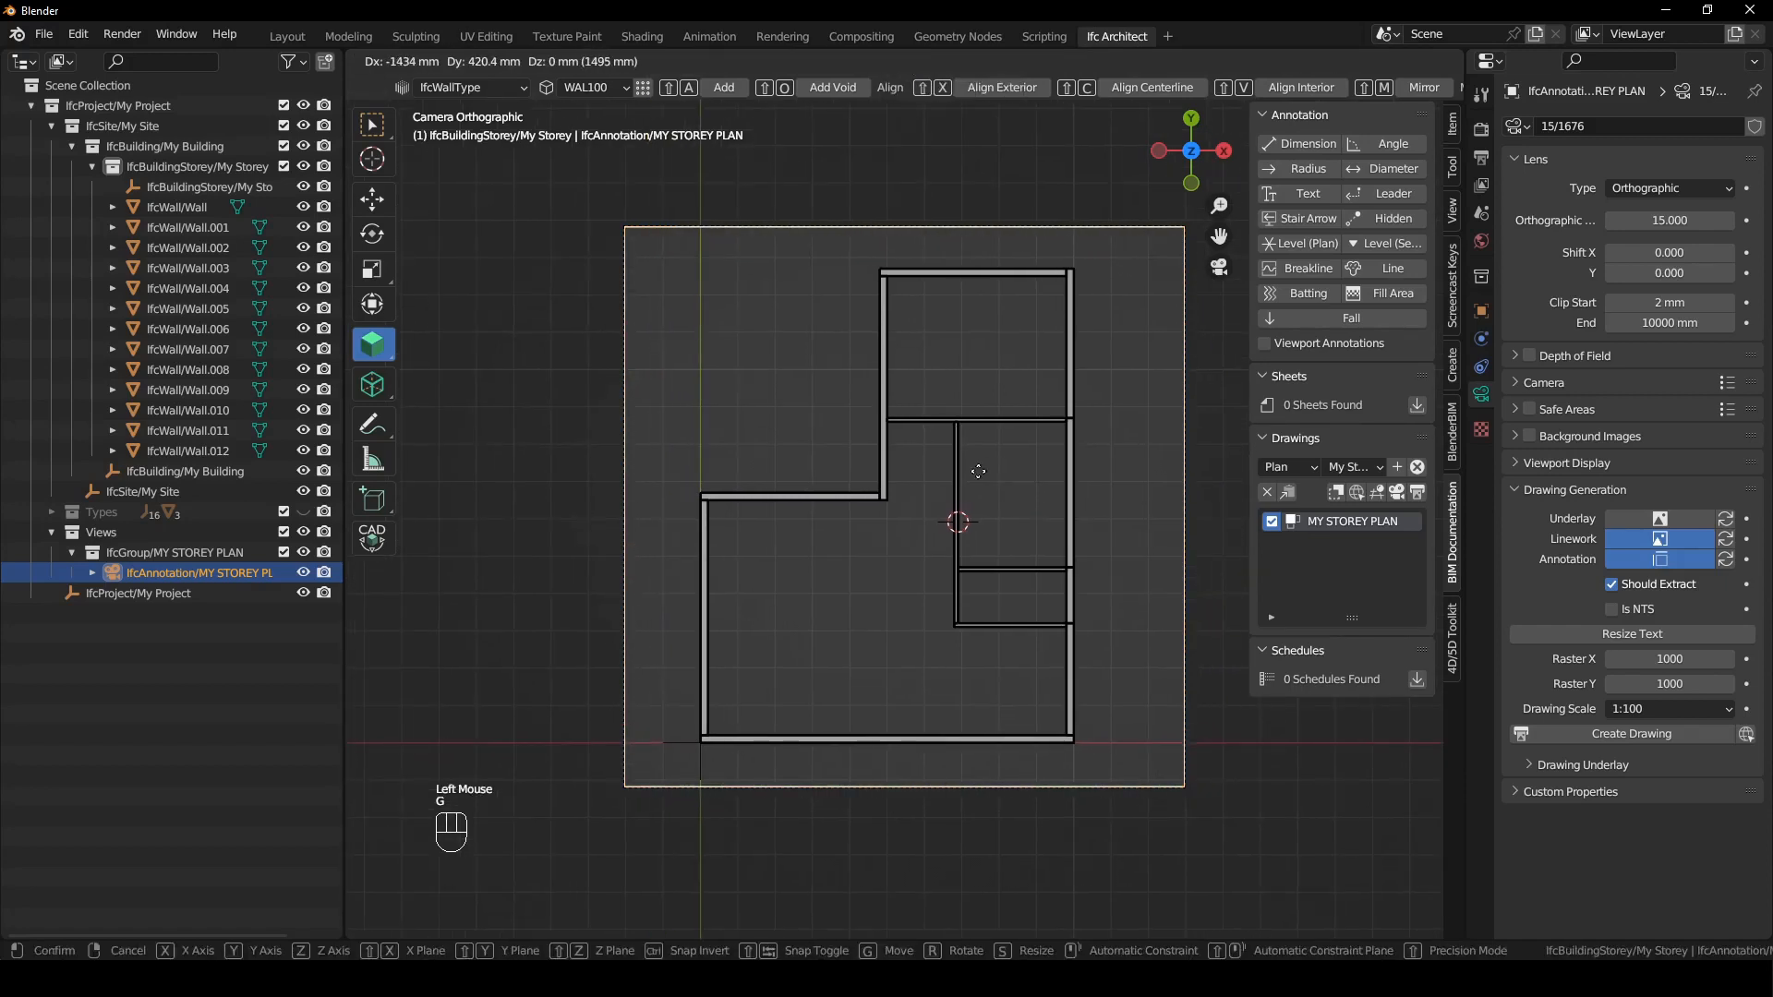
{"action": "left_click", "coordinate": [879, 107]}
{"action": "left_click", "coordinate": [902, 63]}
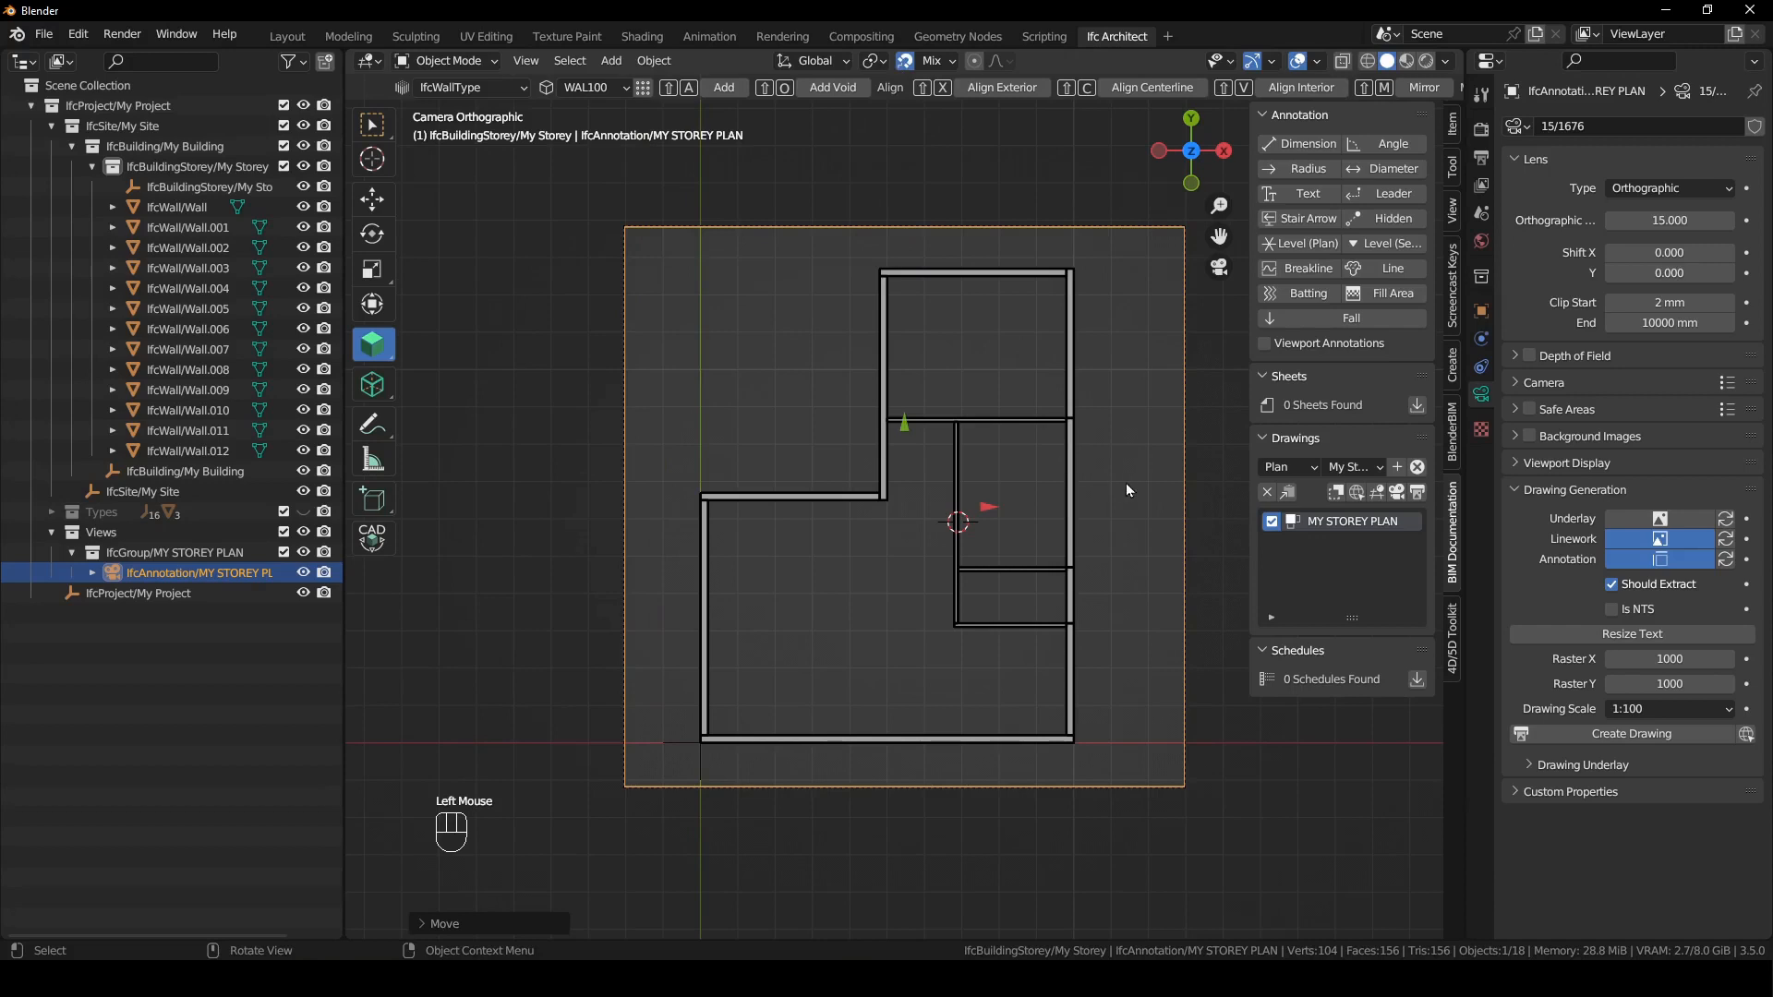
{"action": "left_click", "coordinate": [1127, 452]}
{"action": "left_click", "coordinate": [172, 556]}
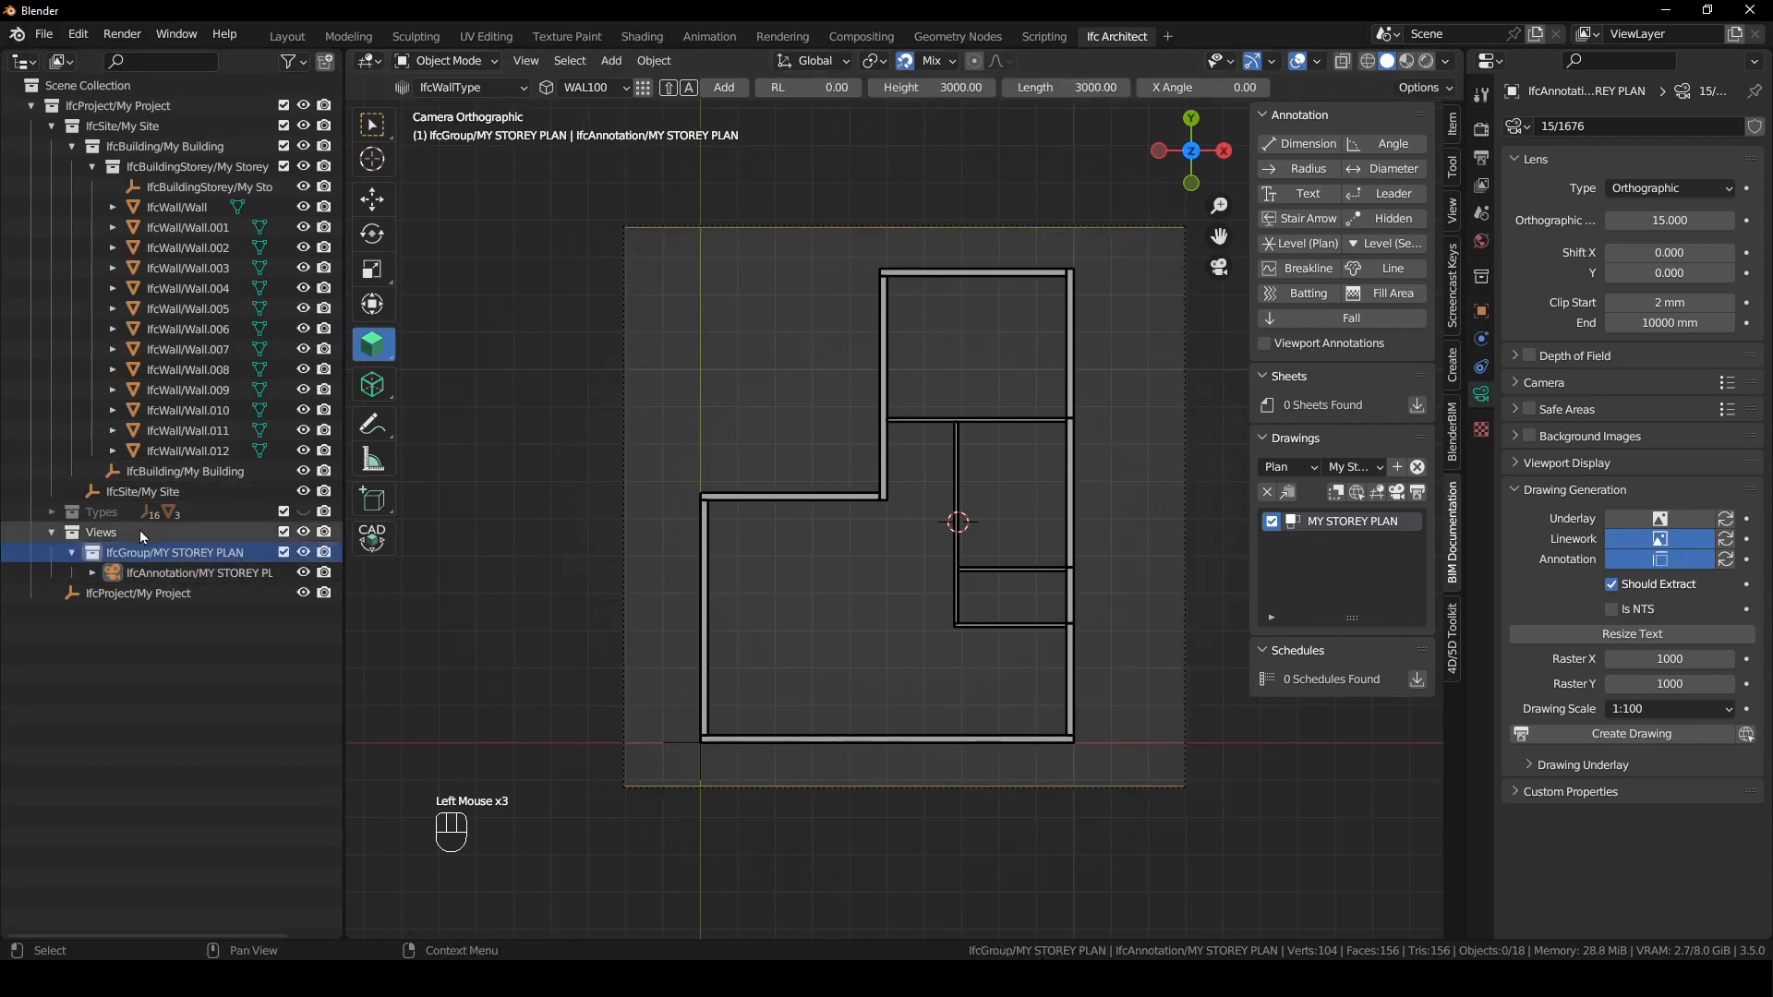
{"action": "left_click", "coordinate": [166, 576]}
{"action": "left_click", "coordinate": [1111, 497]}
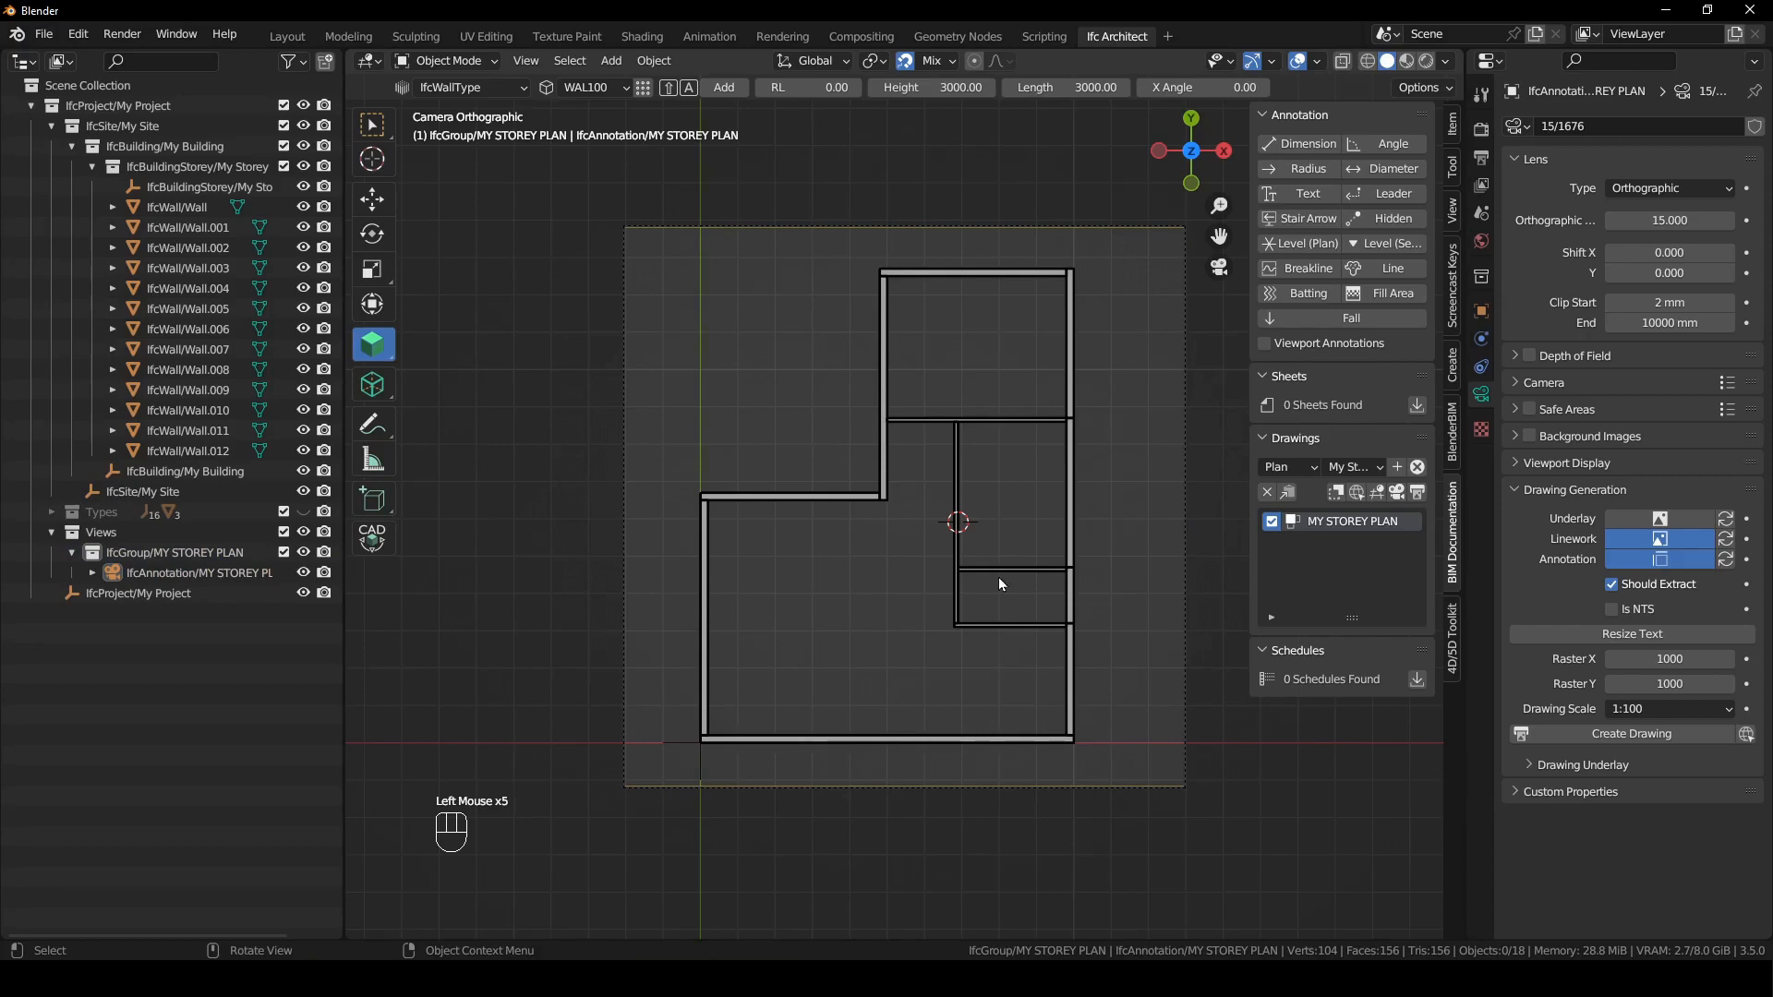
- Reactivate the MY STOREY PLAN drawing, generate its SVG, and switch from the browser back to Blender with nothing selected
{"action": "left_click", "coordinate": [1398, 492]}
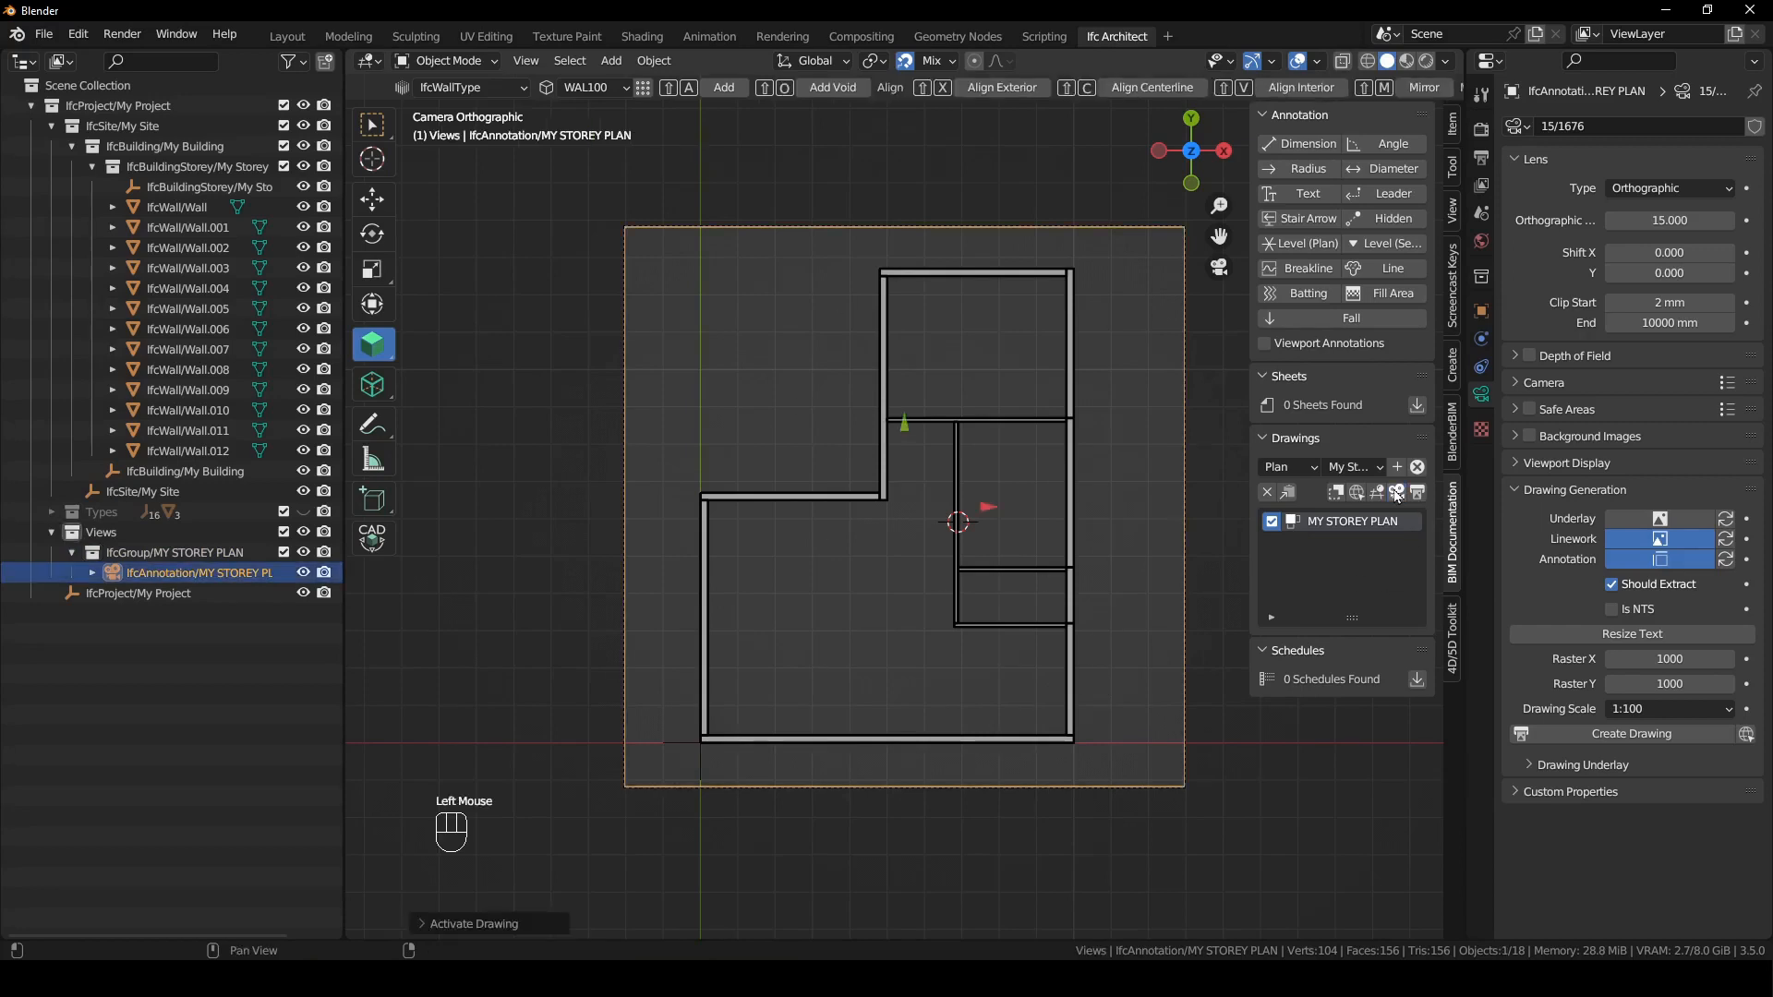
{"action": "left_click", "coordinate": [1422, 493]}
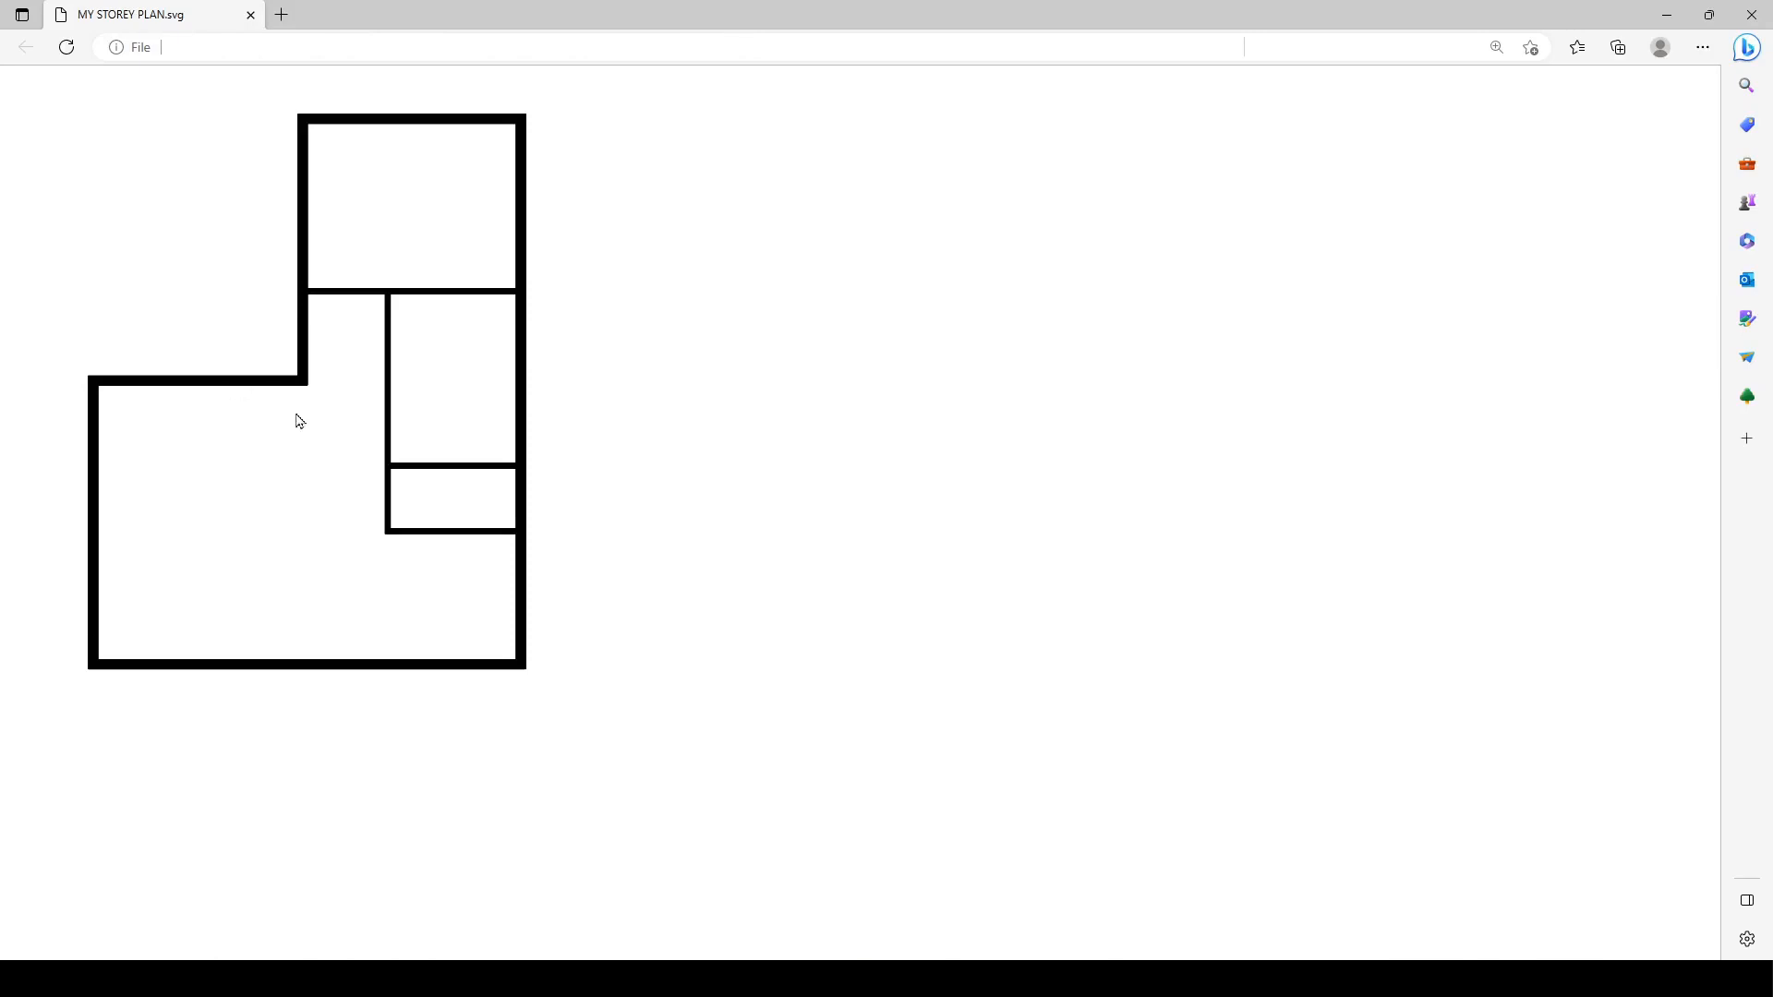
{"action": "left_click", "coordinate": [1680, 25]}
{"action": "left_click", "coordinate": [1106, 597]}
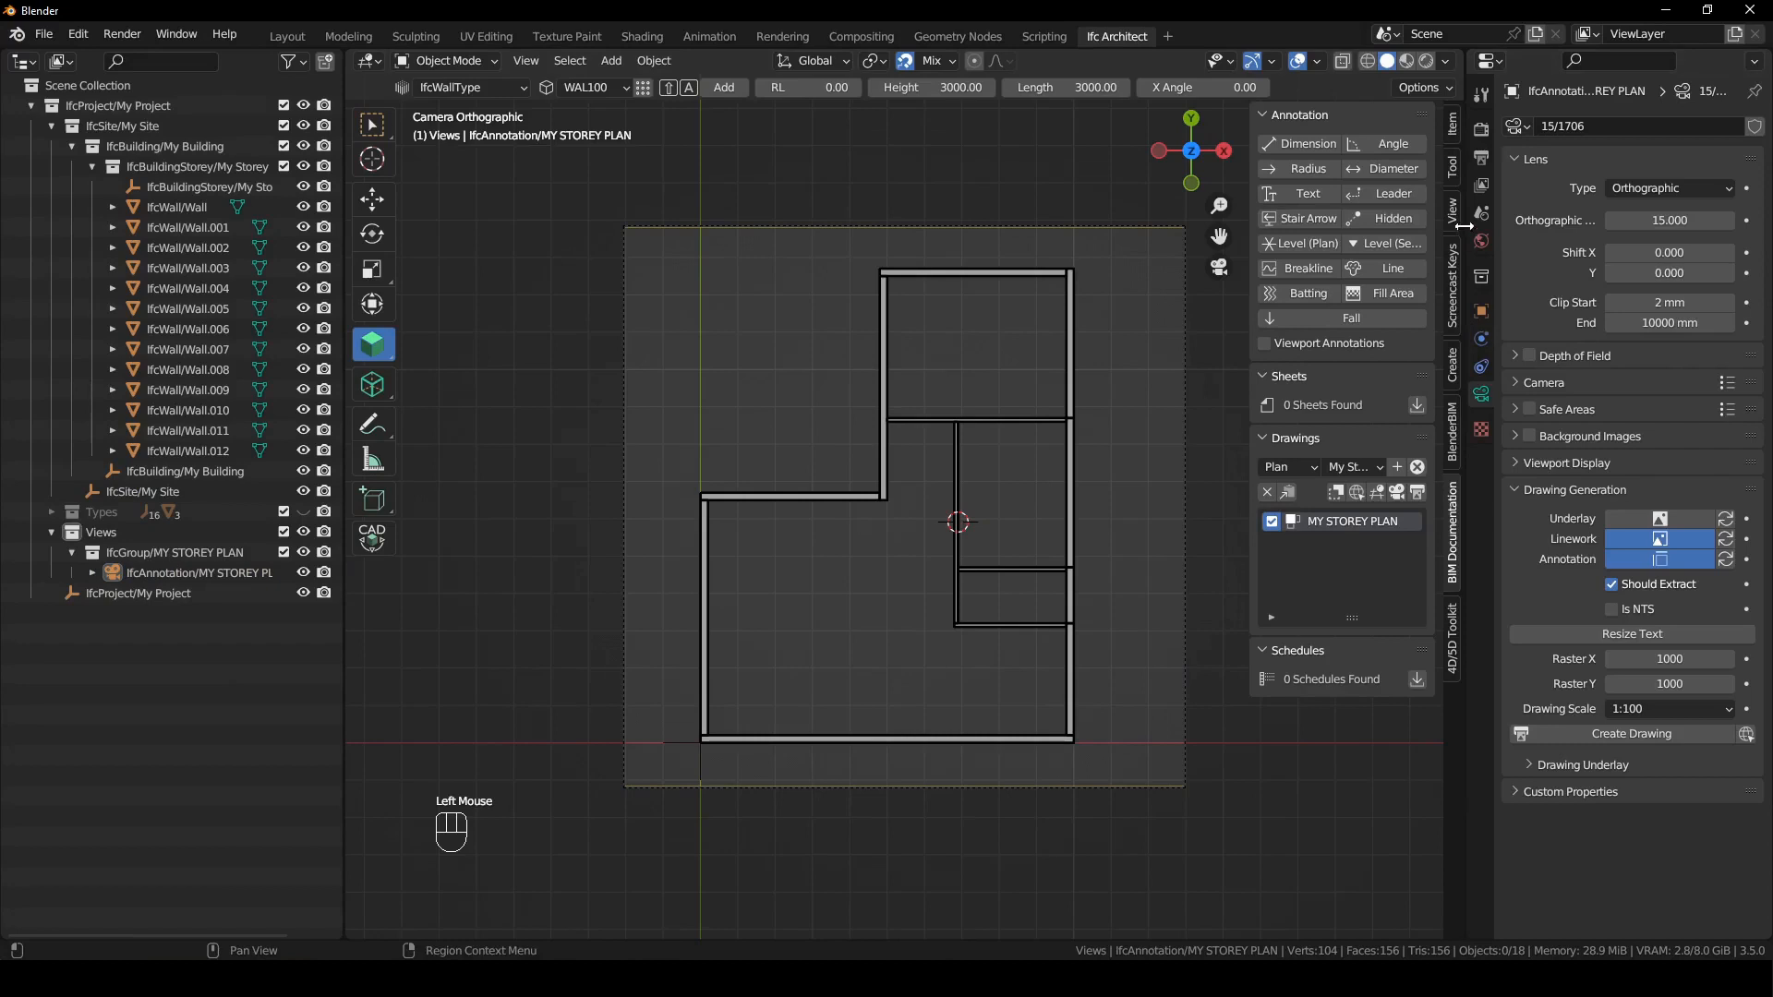
- Set the BIM Tool to IfcDoorType DT01 and add a door near the middle of the lower outer wall
{"action": "left_click", "coordinate": [1452, 166]}
{"action": "left_click", "coordinate": [1350, 177]}
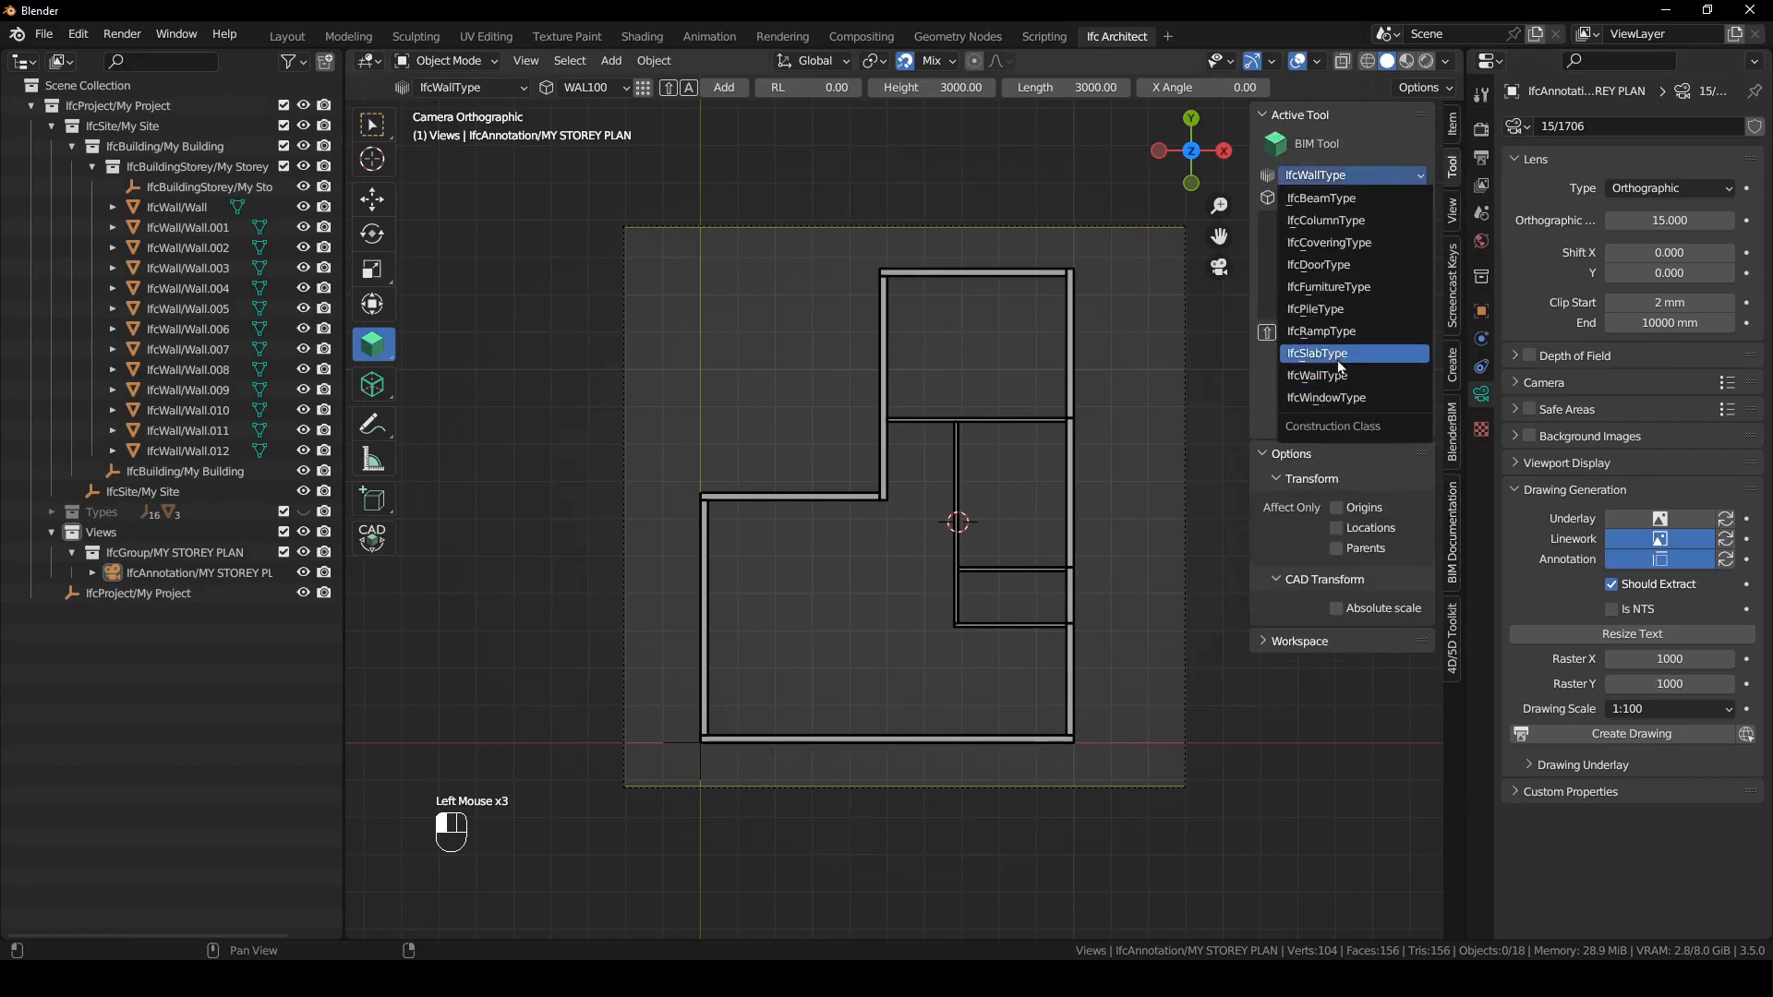
{"action": "left_click", "coordinate": [1348, 266]}
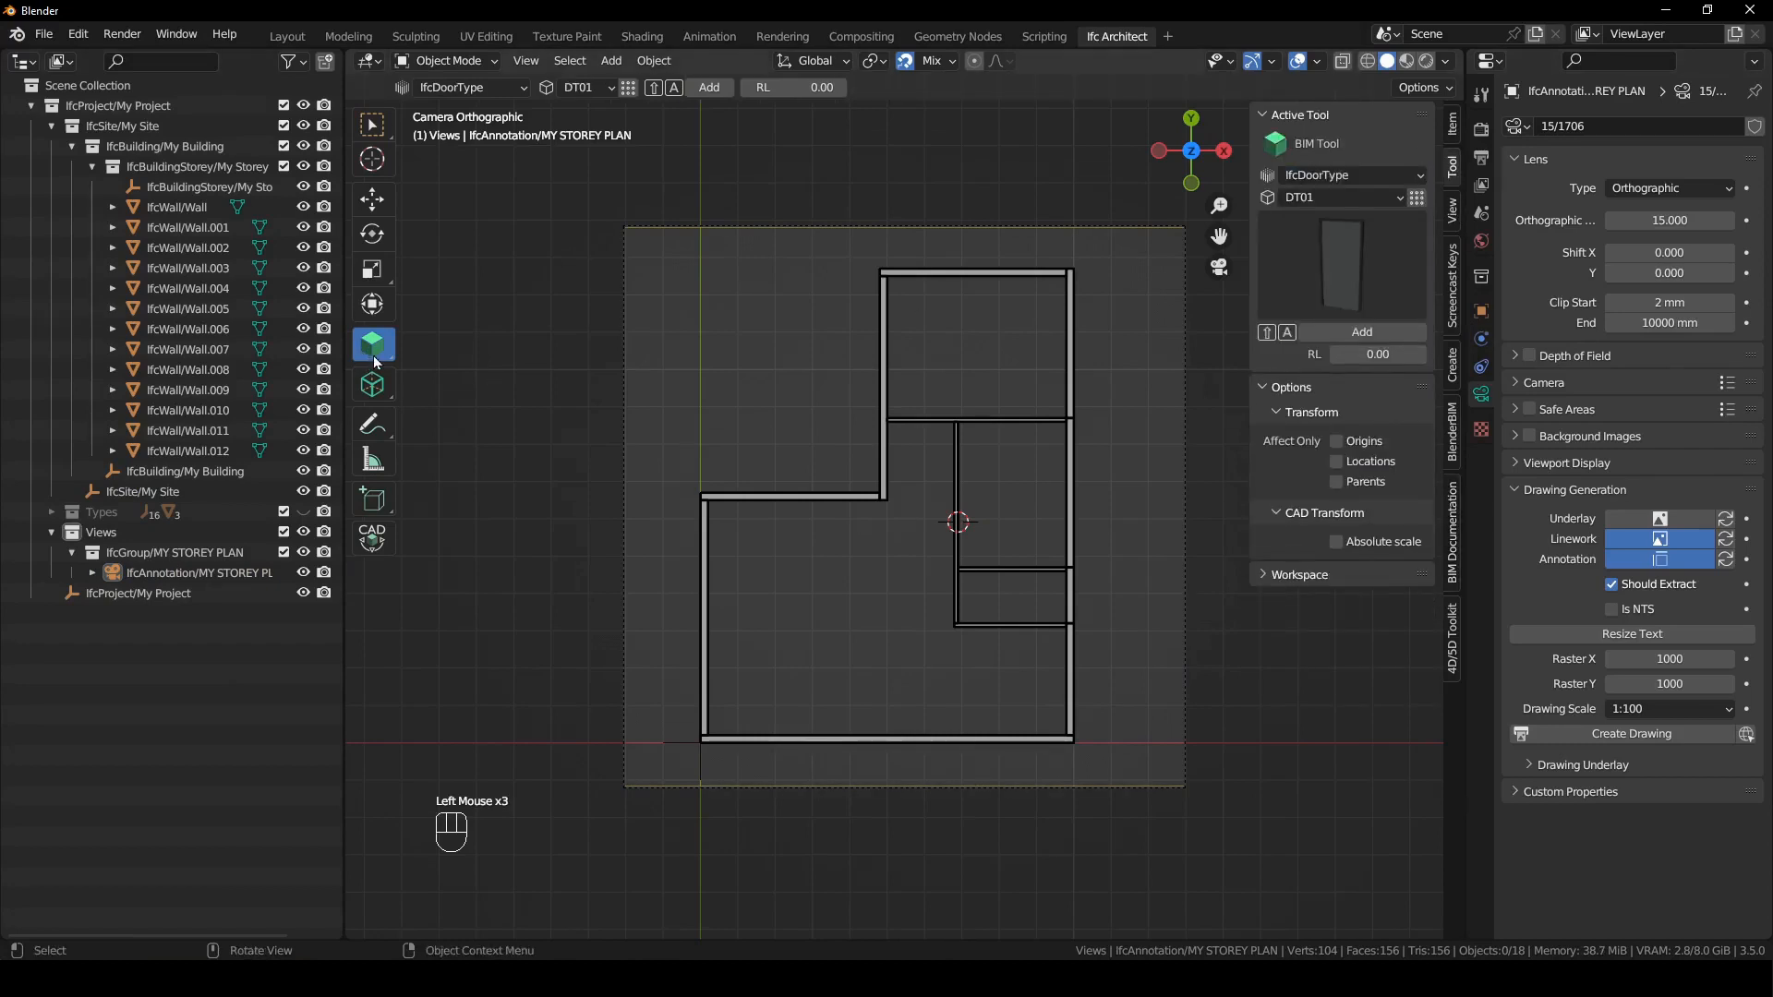
{"action": "right_click", "coordinate": [888, 740], "text": "shift"}
{"action": "left_click", "coordinate": [941, 737]}
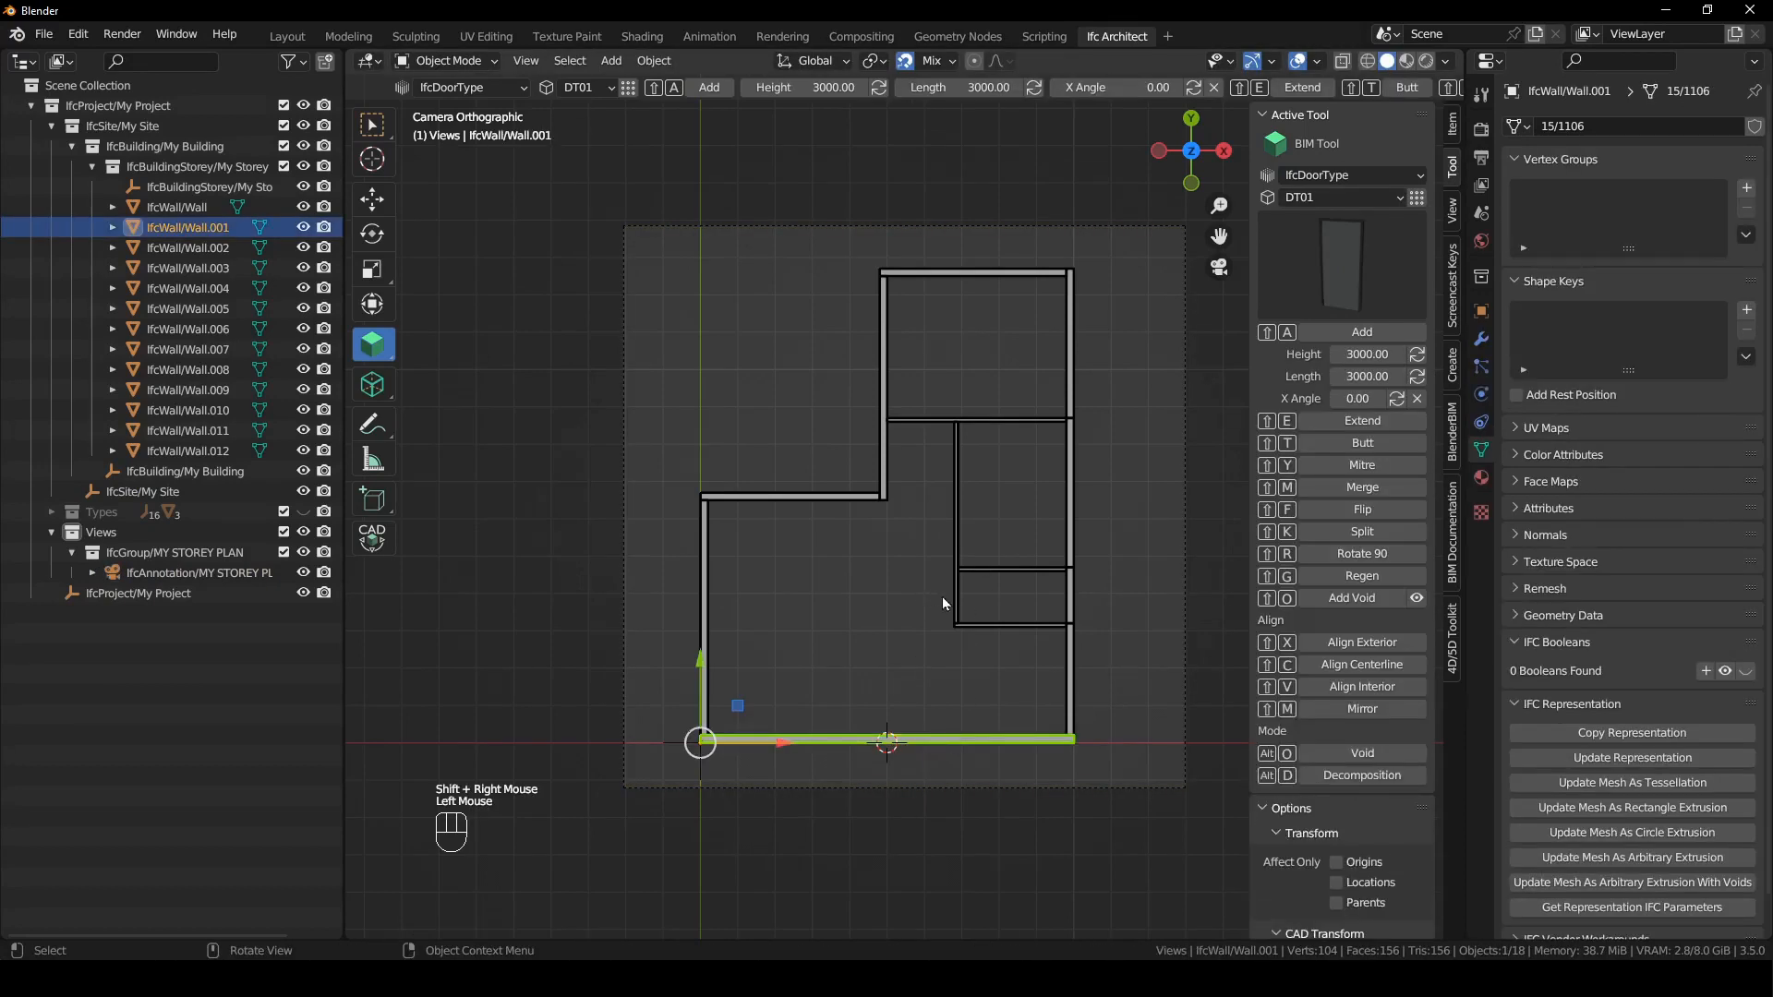
{"action": "key", "text": "shift+a"}
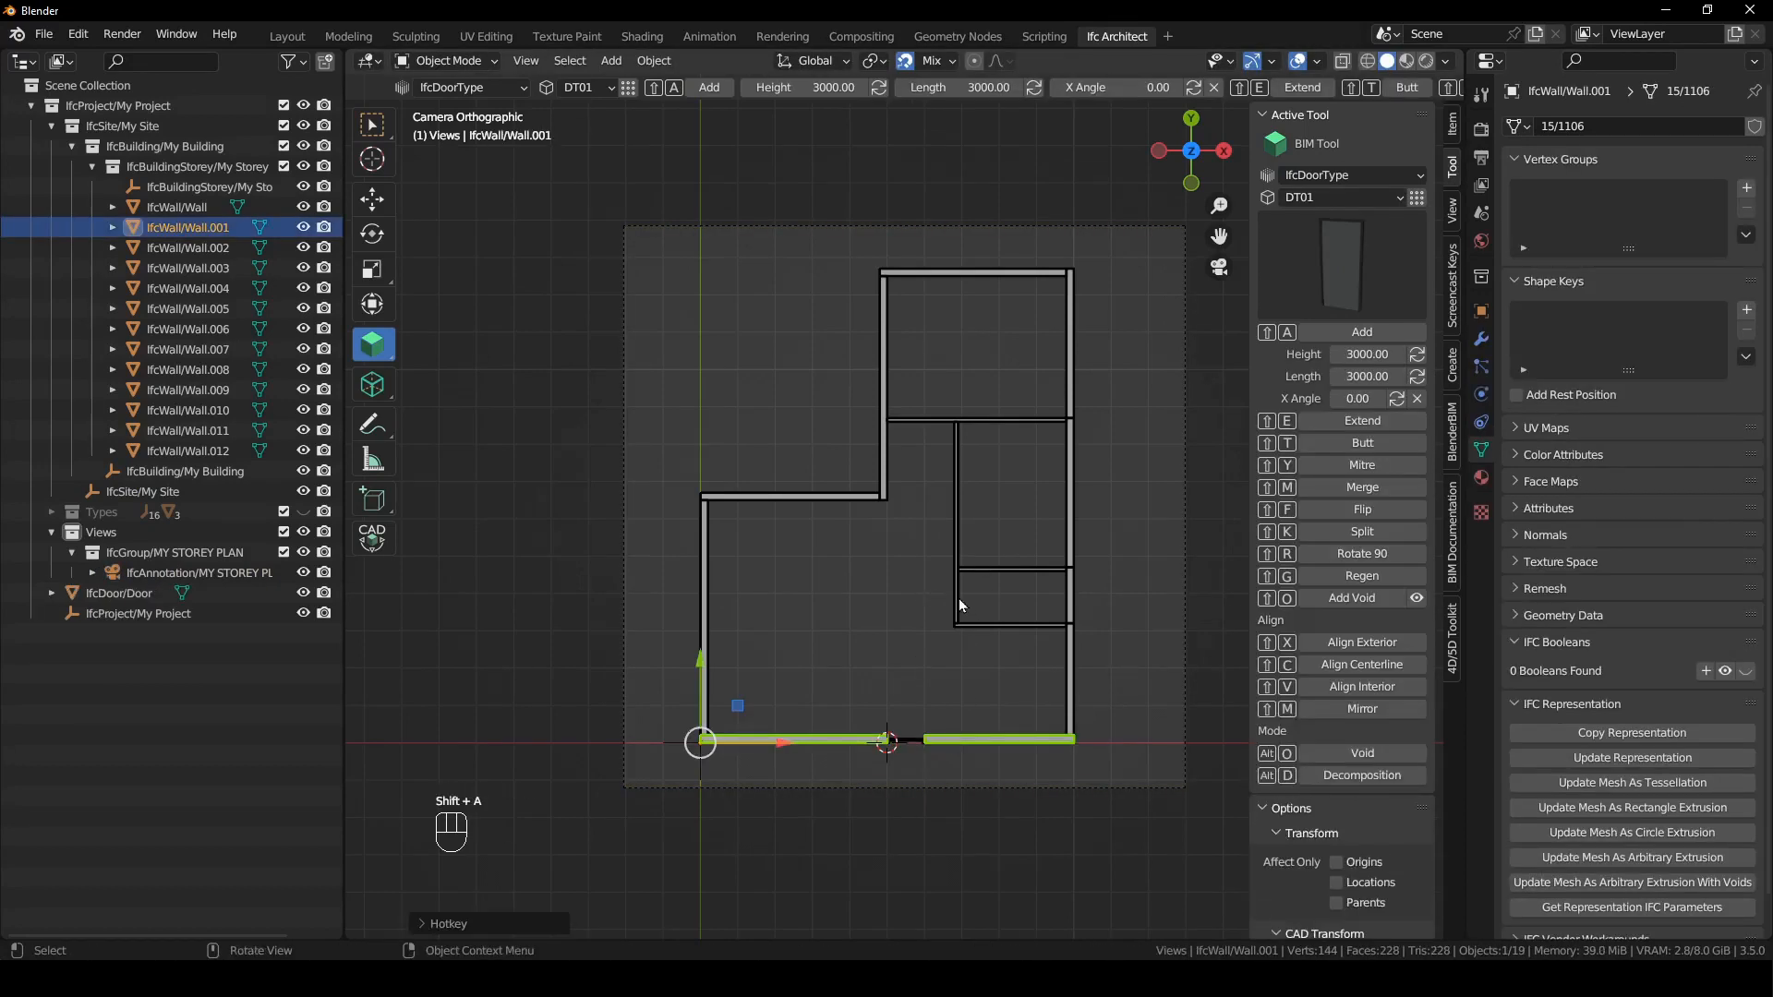
- Add a DT01 door to the vertical inner wall, just below its junction with the middle inner wall
{"action": "left_click", "coordinate": [956, 605]}
{"action": "right_click_drag", "start_coordinate": [956, 605], "coordinate": [961, 571], "text": "shift"}
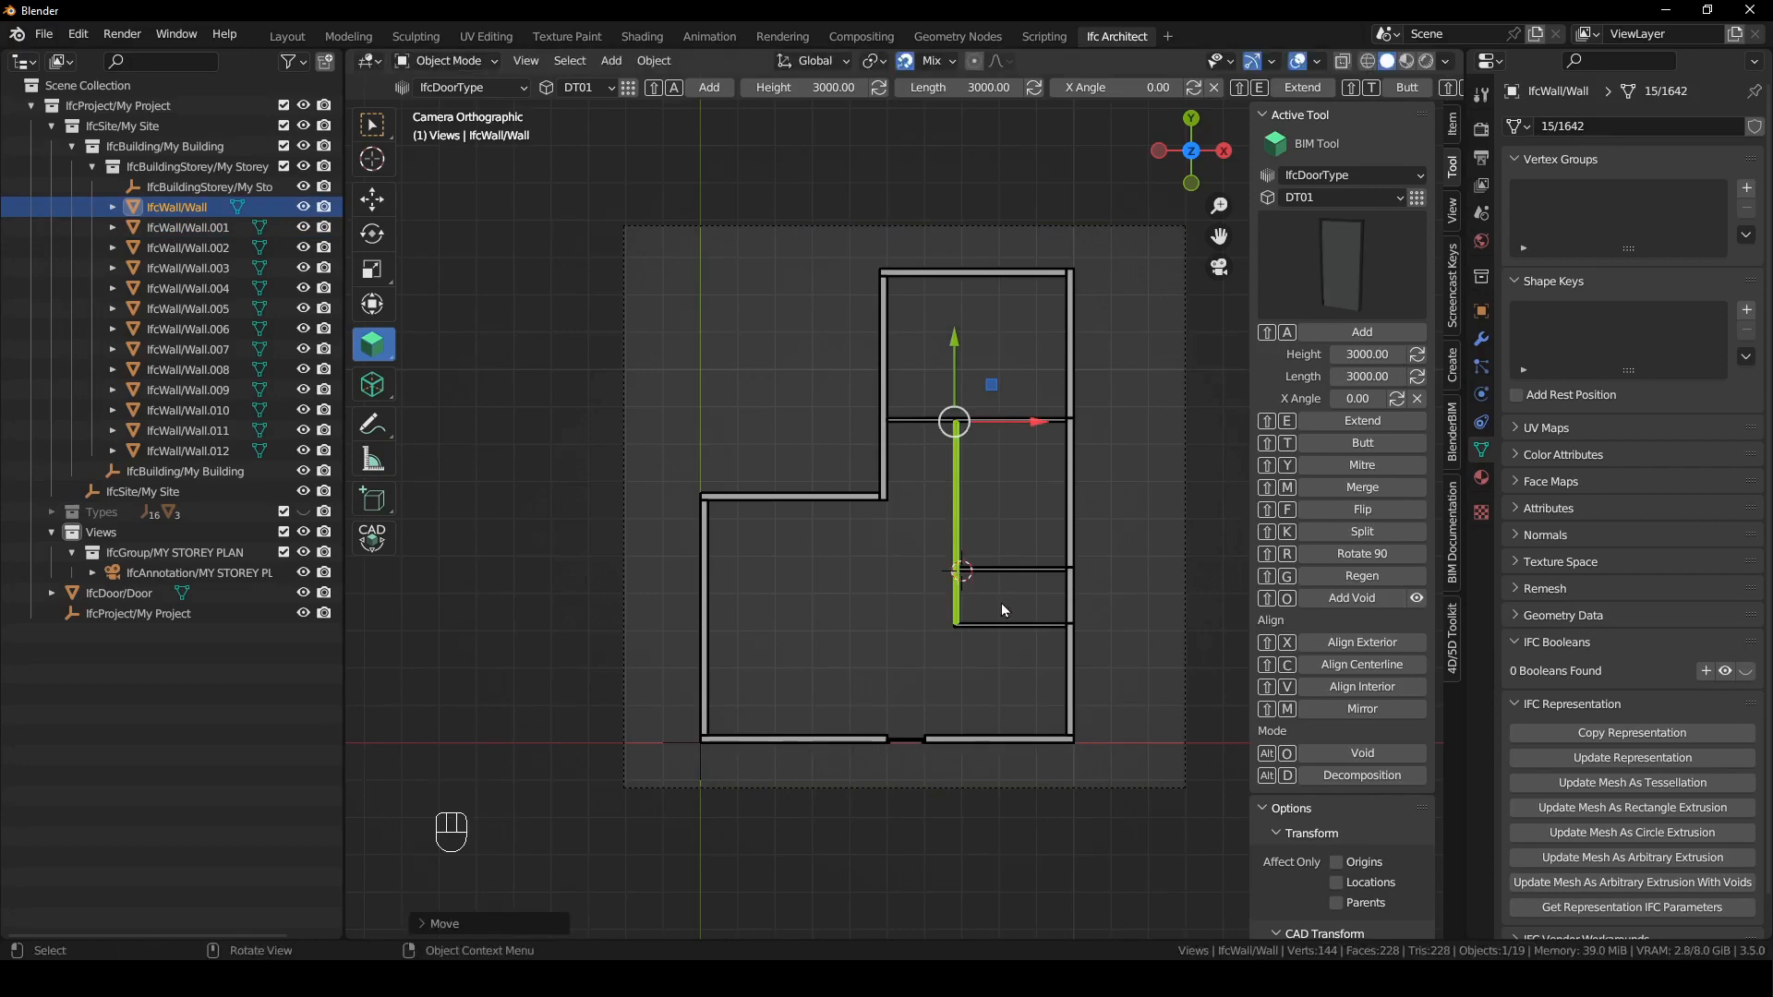
{"action": "scroll", "coordinate": [1001, 604], "scroll_direction": "up", "scroll_amount": 4}
{"action": "right_click_drag", "start_coordinate": [1062, 706], "coordinate": [1065, 699], "text": "shift"}
{"action": "scroll", "coordinate": [1110, 641], "scroll_direction": "down", "scroll_amount": 2}
{"action": "key", "text": "shift+a"}
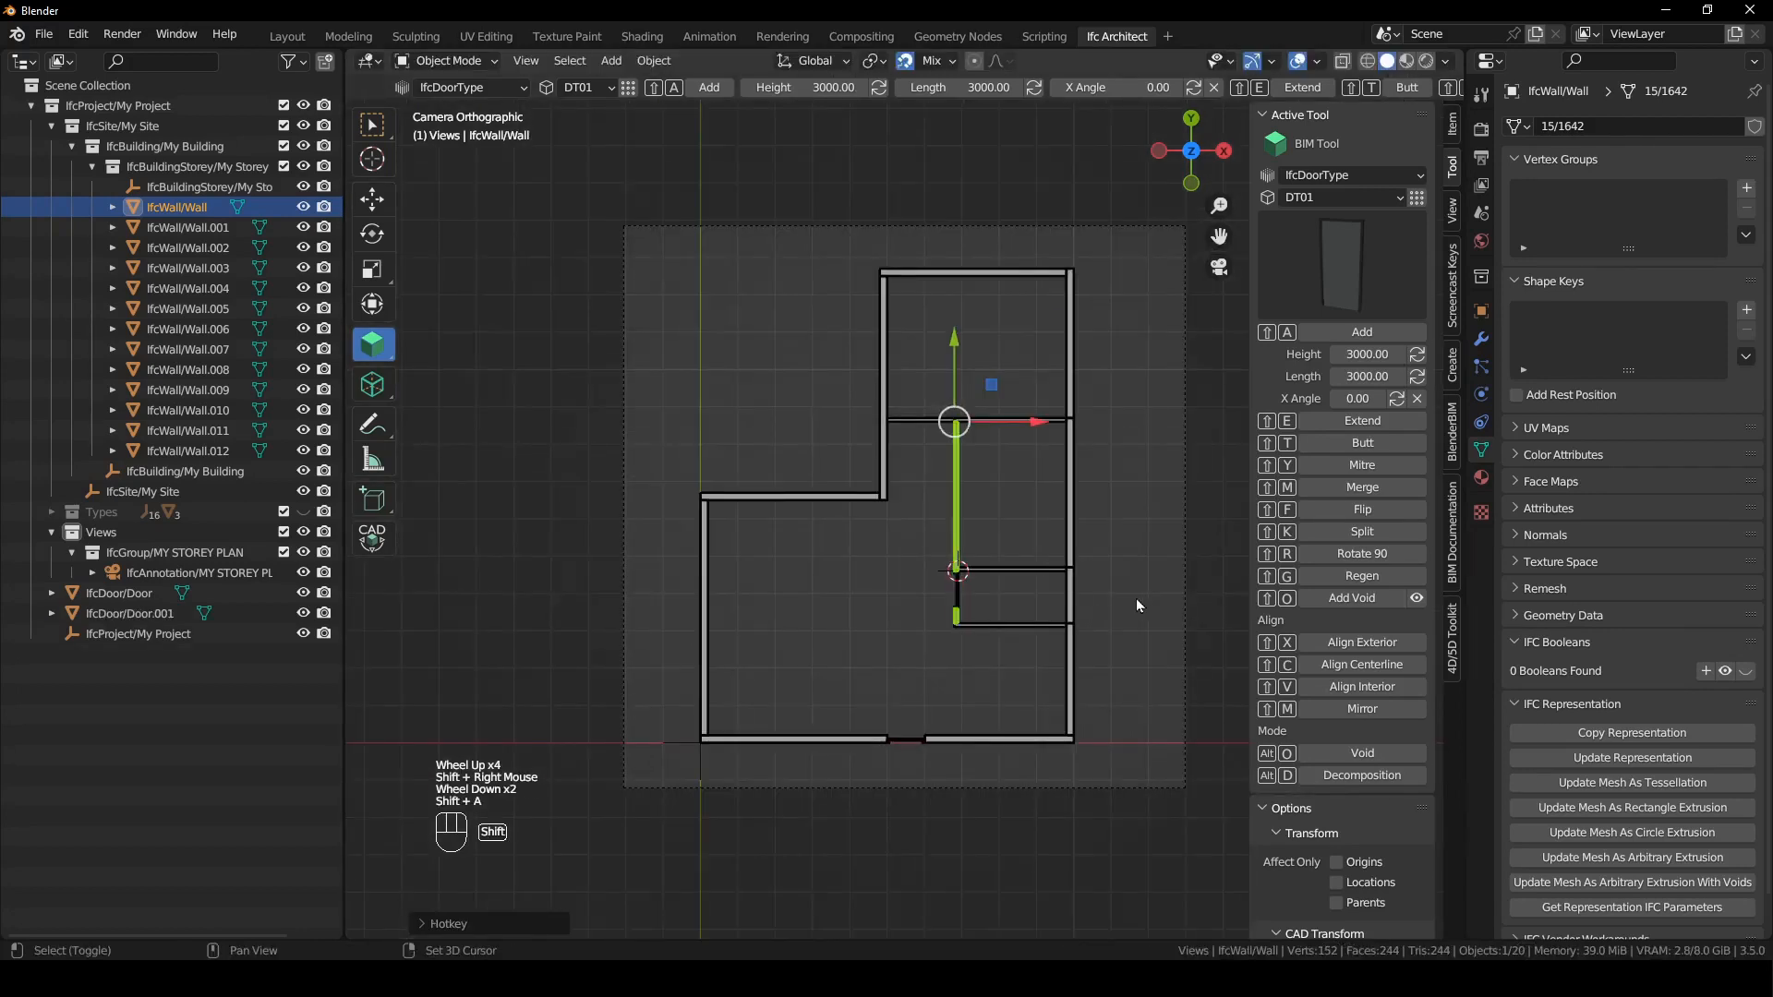
- Add another DT01 door at the upper end of the vertical inner wall, just below the uppermost inner wall
{"action": "scroll", "coordinate": [1065, 571], "scroll_direction": "up", "scroll_amount": 2}
{"action": "left_click", "coordinate": [994, 462]}
{"action": "right_click_drag", "start_coordinate": [1002, 371], "coordinate": [898, 366], "text": "shift"}
{"action": "key", "text": "shift+a"}
- Add a DT01 door at the uppermost inner wall's left end and move it along X to sit within that wall
{"action": "left_click", "coordinate": [923, 358]}
{"action": "key", "text": "shift+a"}
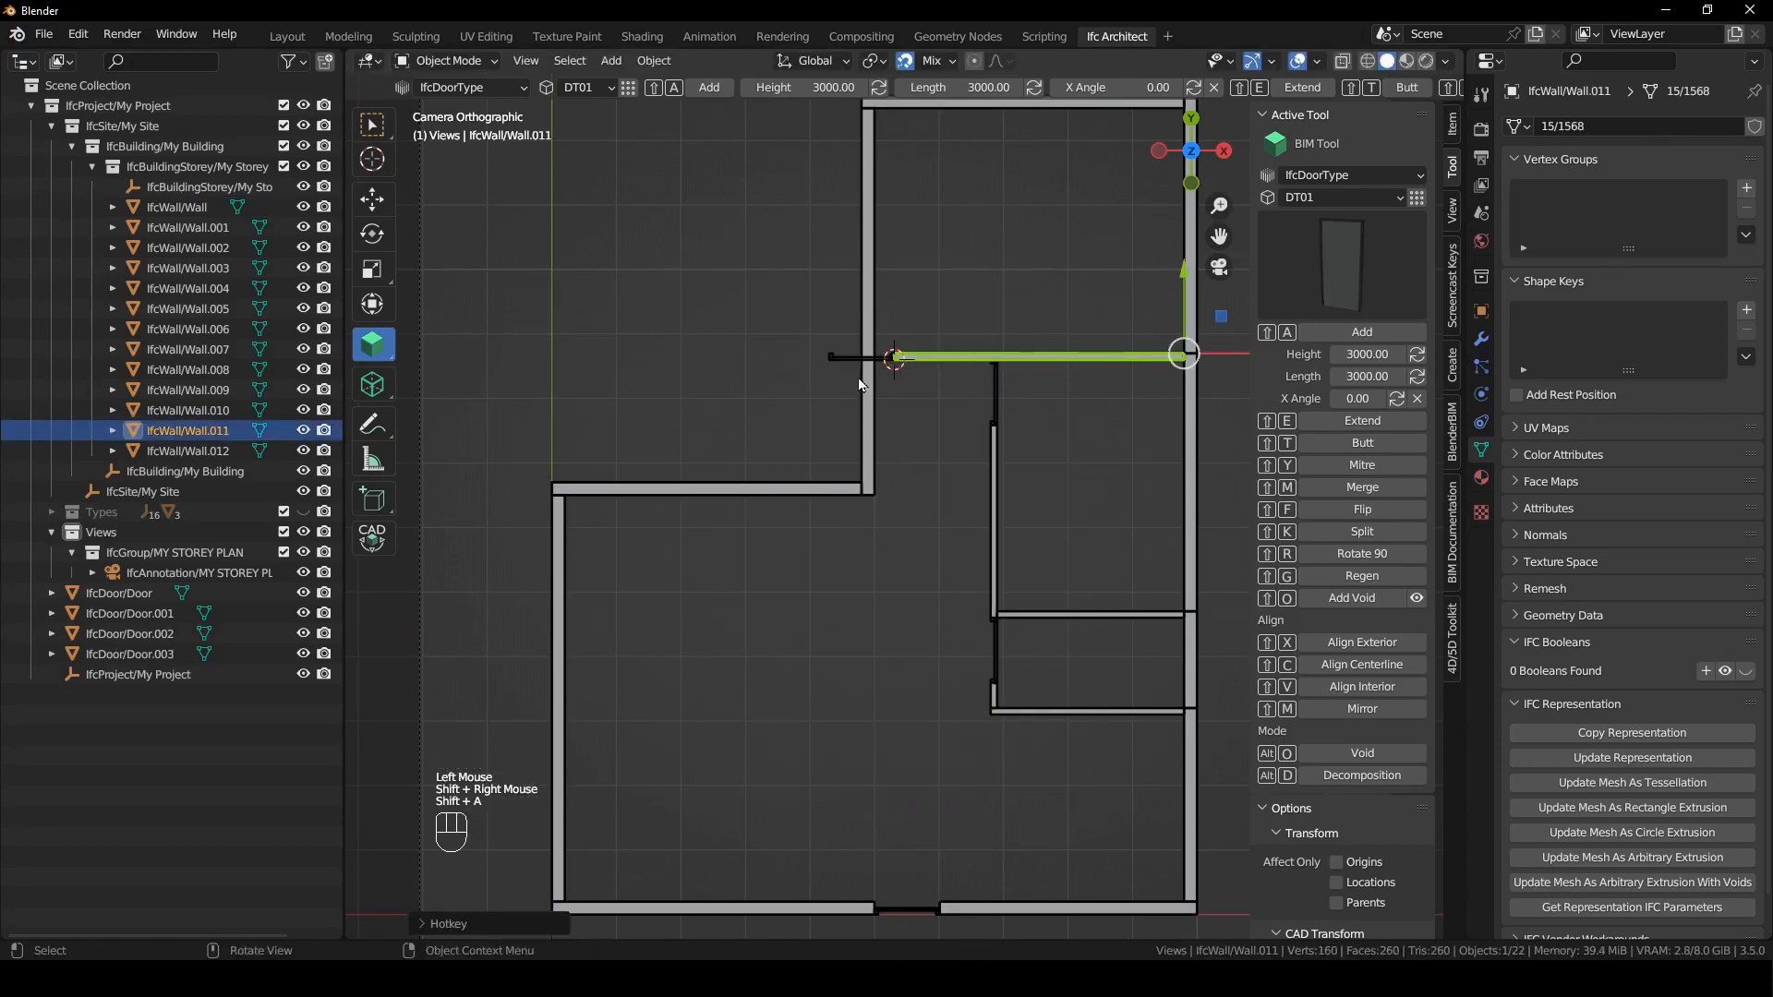
{"action": "key", "text": "g"}
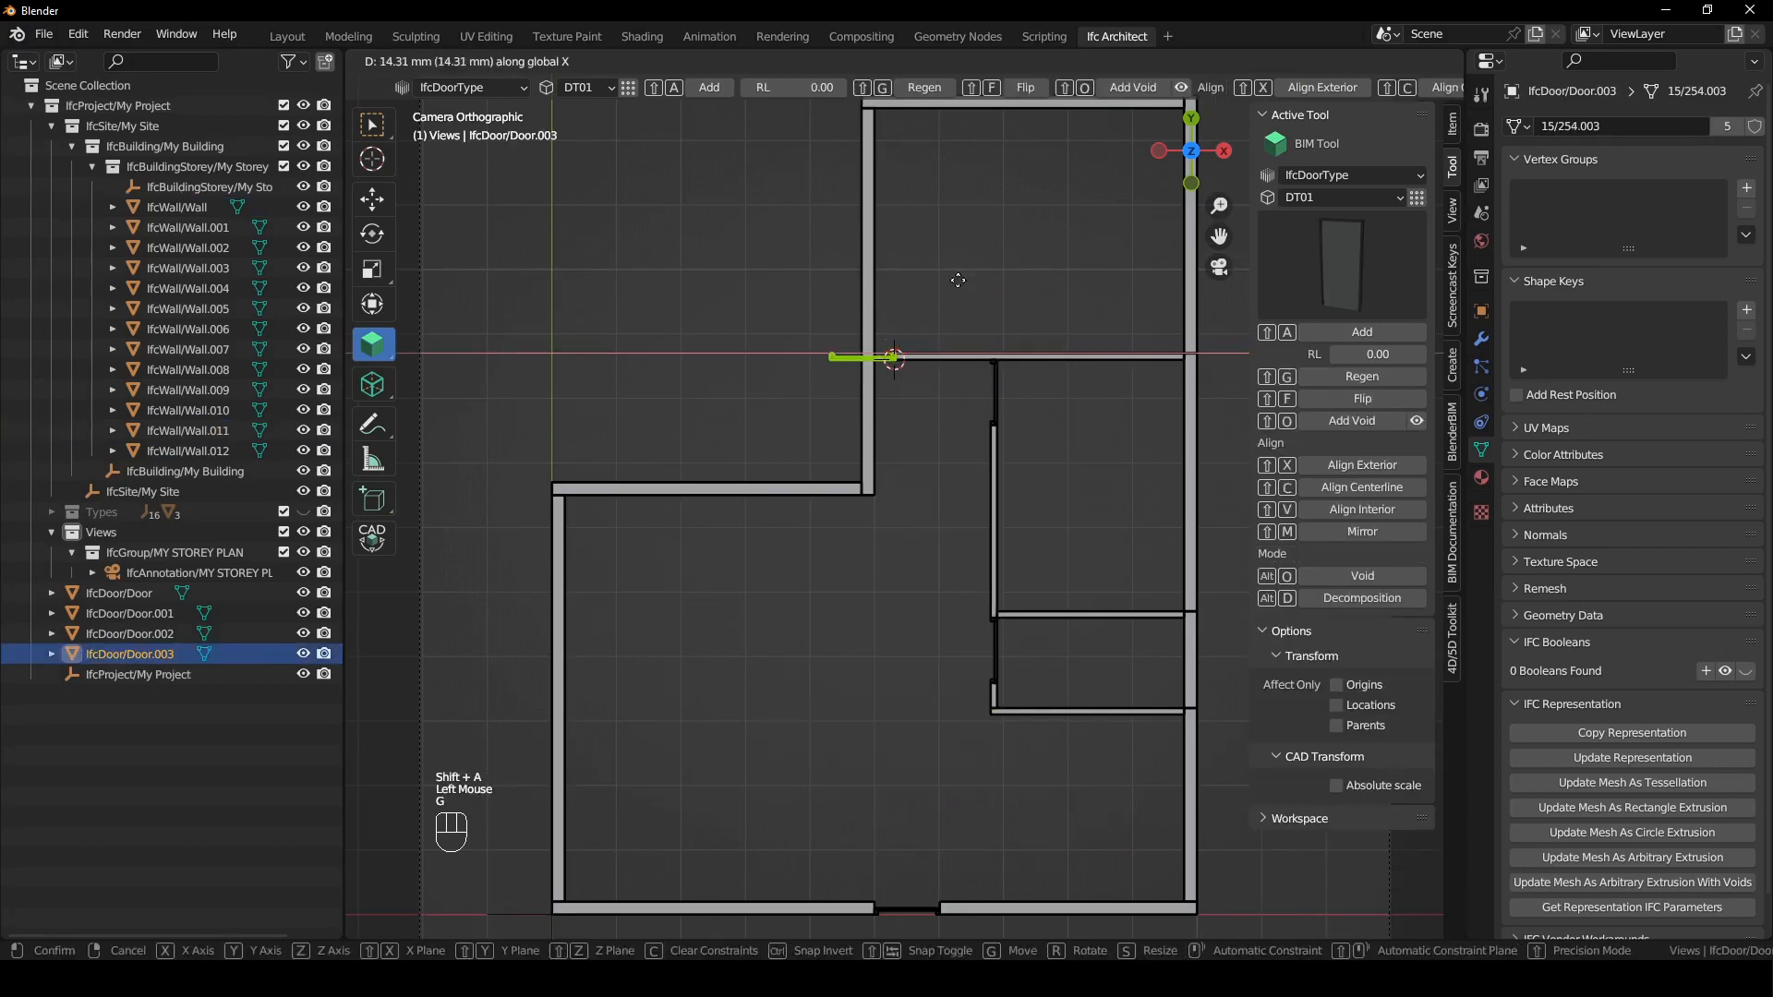
{"action": "left_click", "coordinate": [1015, 281]}
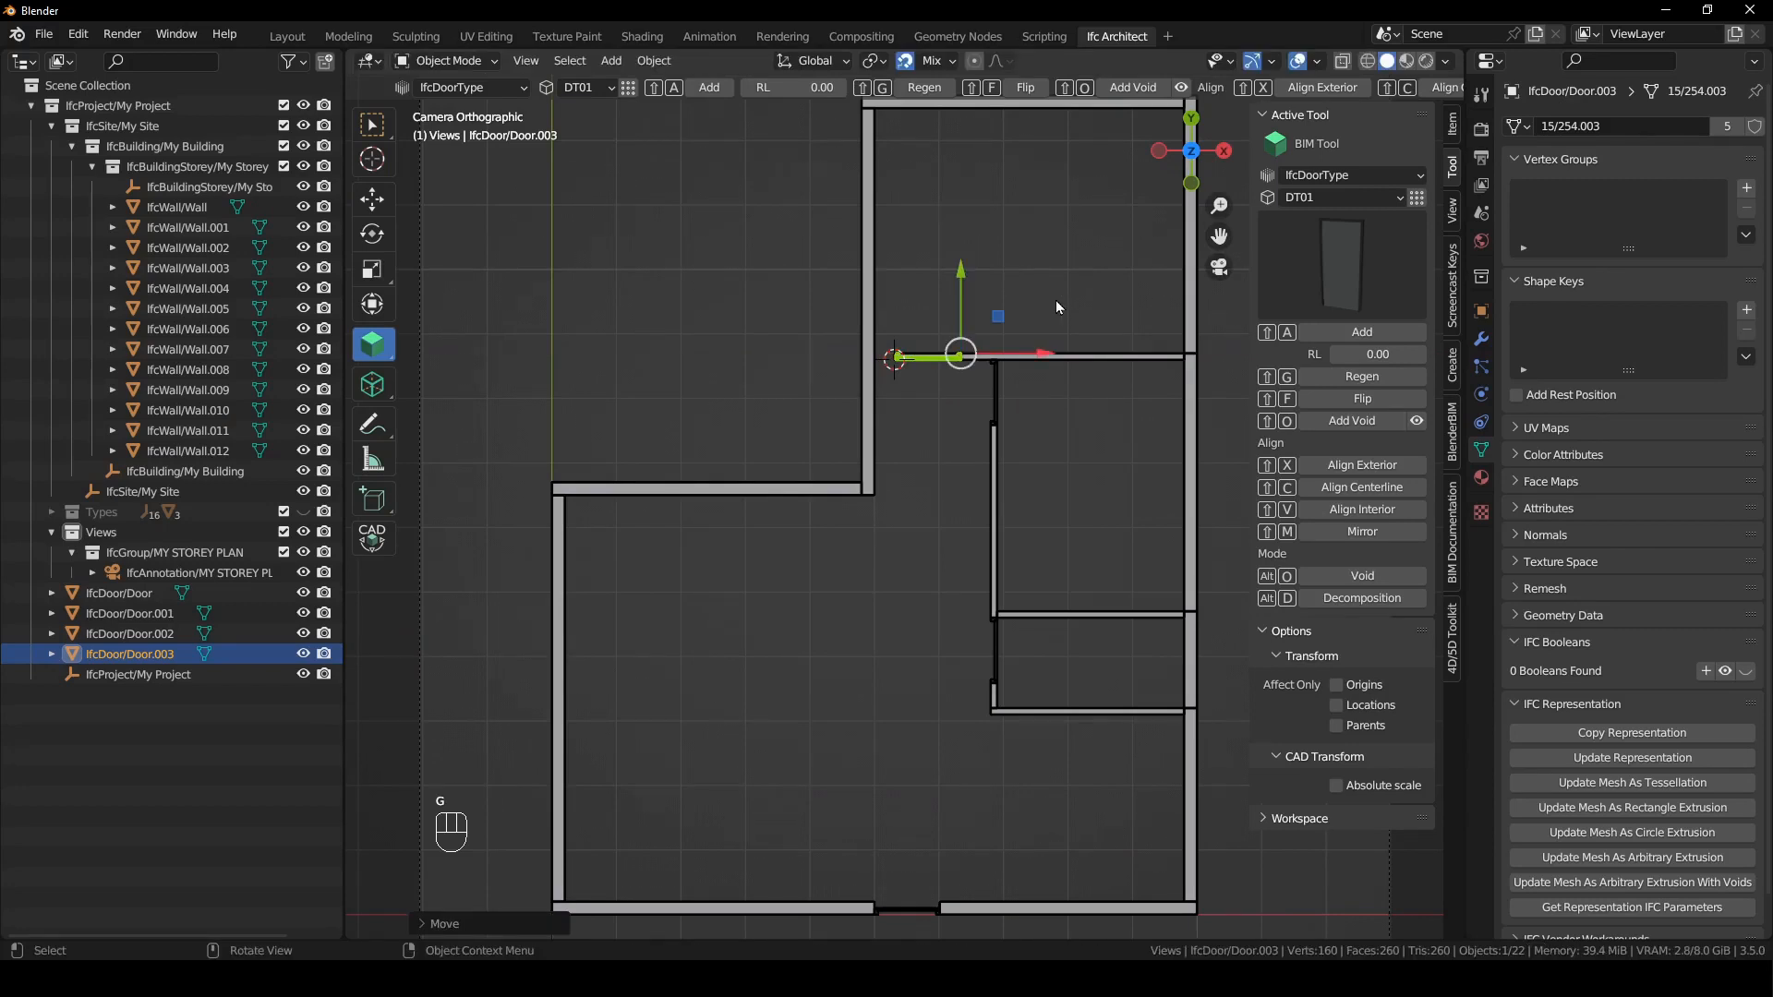
- Regenerate the moved door's opening in the uppermost inner wall, and add a DT01 door to the horizontal outer wall near the inner corner
{"action": "key", "text": "shift+g"}
{"action": "left_click", "coordinate": [776, 473]}
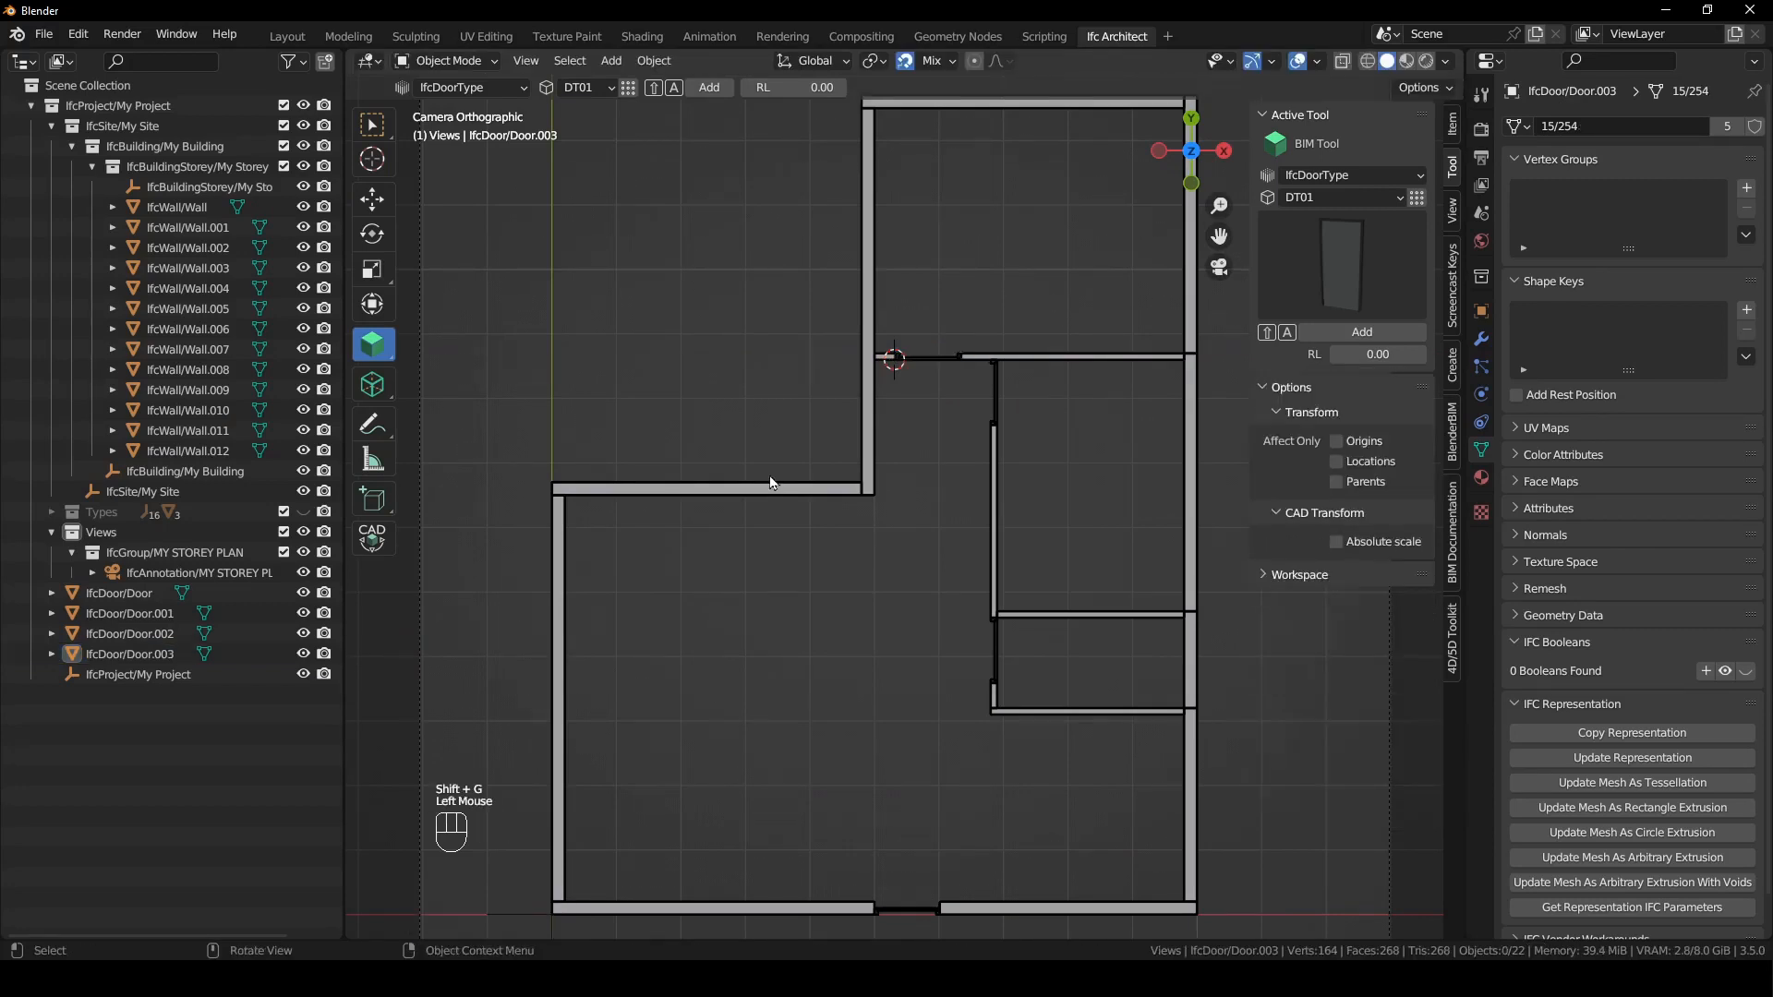
{"action": "left_click", "coordinate": [770, 494]}
{"action": "right_click", "coordinate": [762, 495], "text": "shift"}
{"action": "key", "text": "shift+a"}
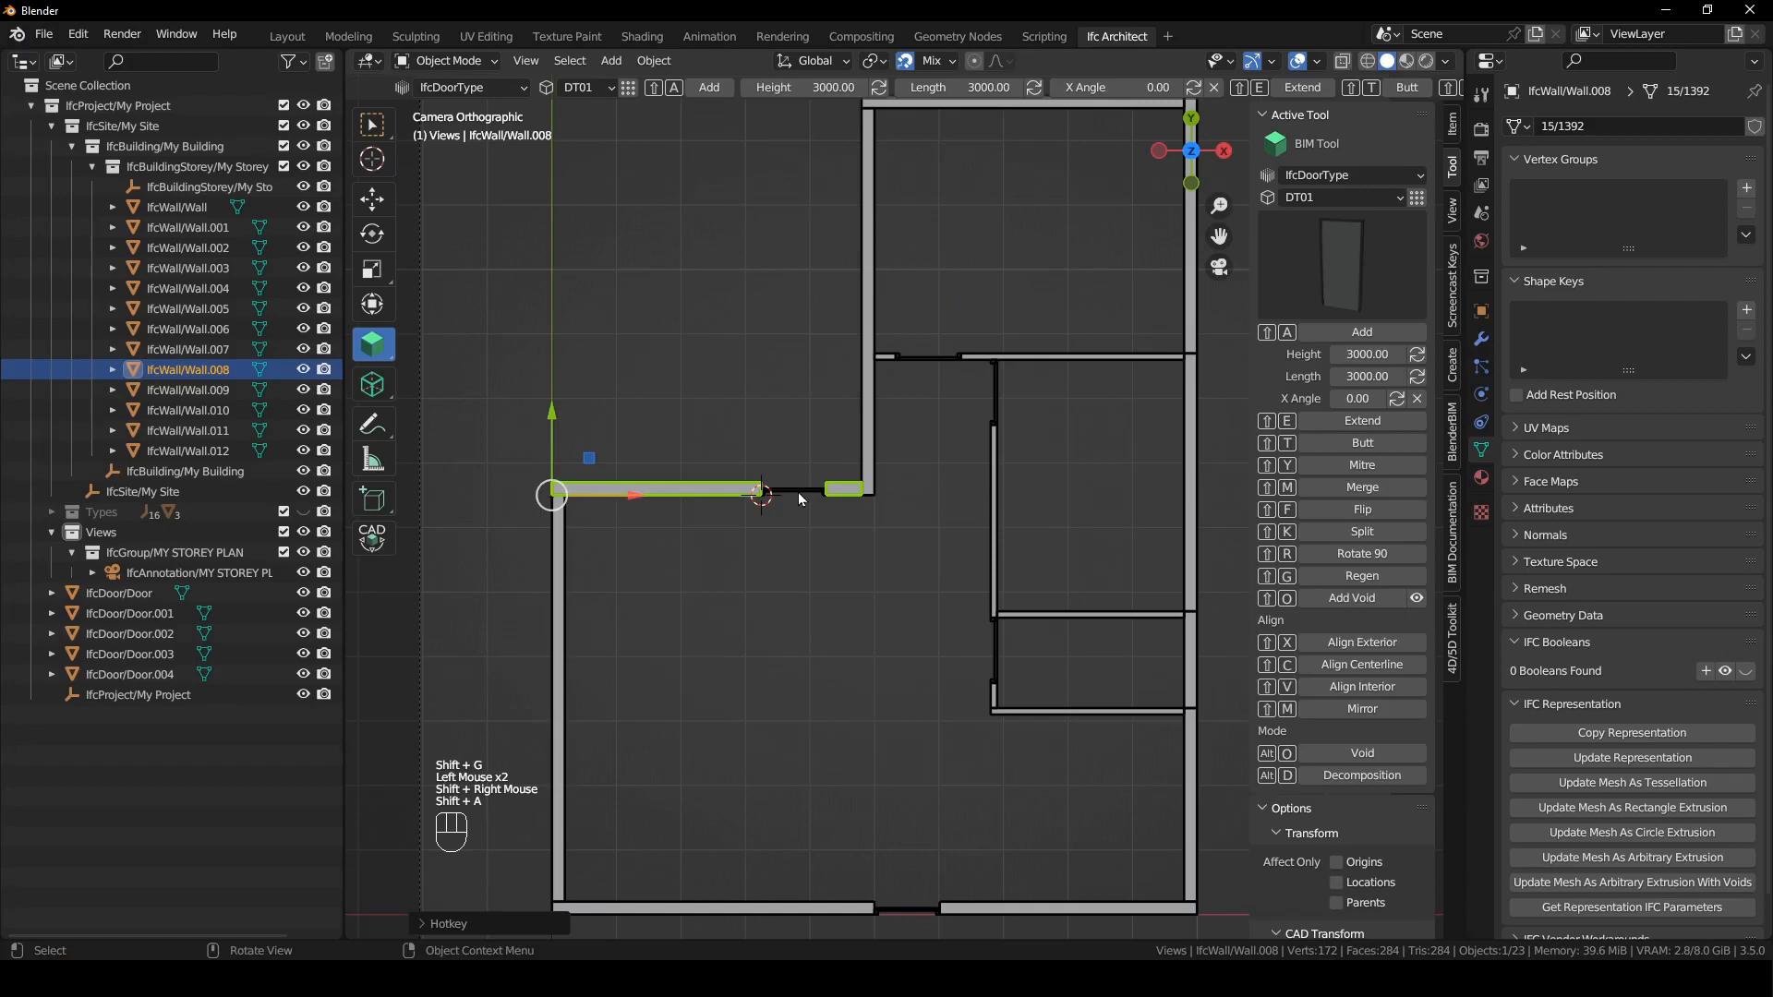
- Move the new outer-wall door along X towards the inner corner and regenerate its wall opening
{"action": "left_click", "coordinate": [796, 491]}
{"action": "key", "text": "g"}
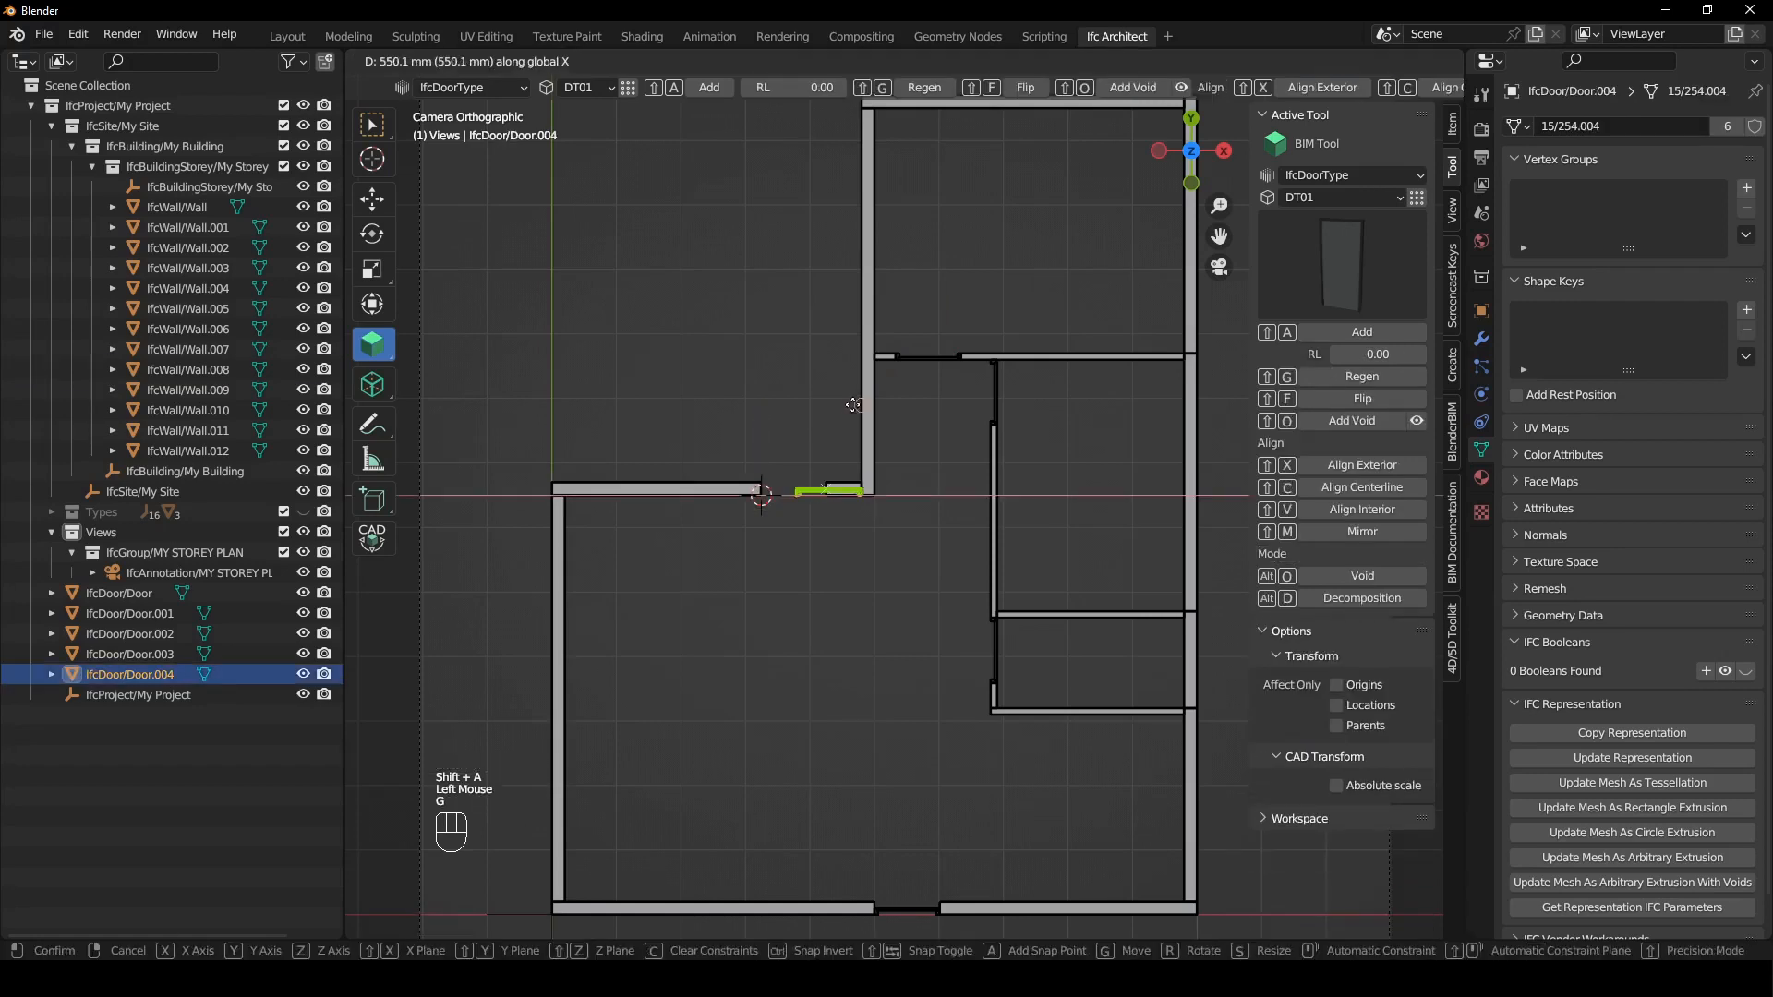
{"action": "left_click", "coordinate": [822, 397]}
{"action": "key", "text": "shift+g"}
{"action": "left_click", "coordinate": [822, 384]}
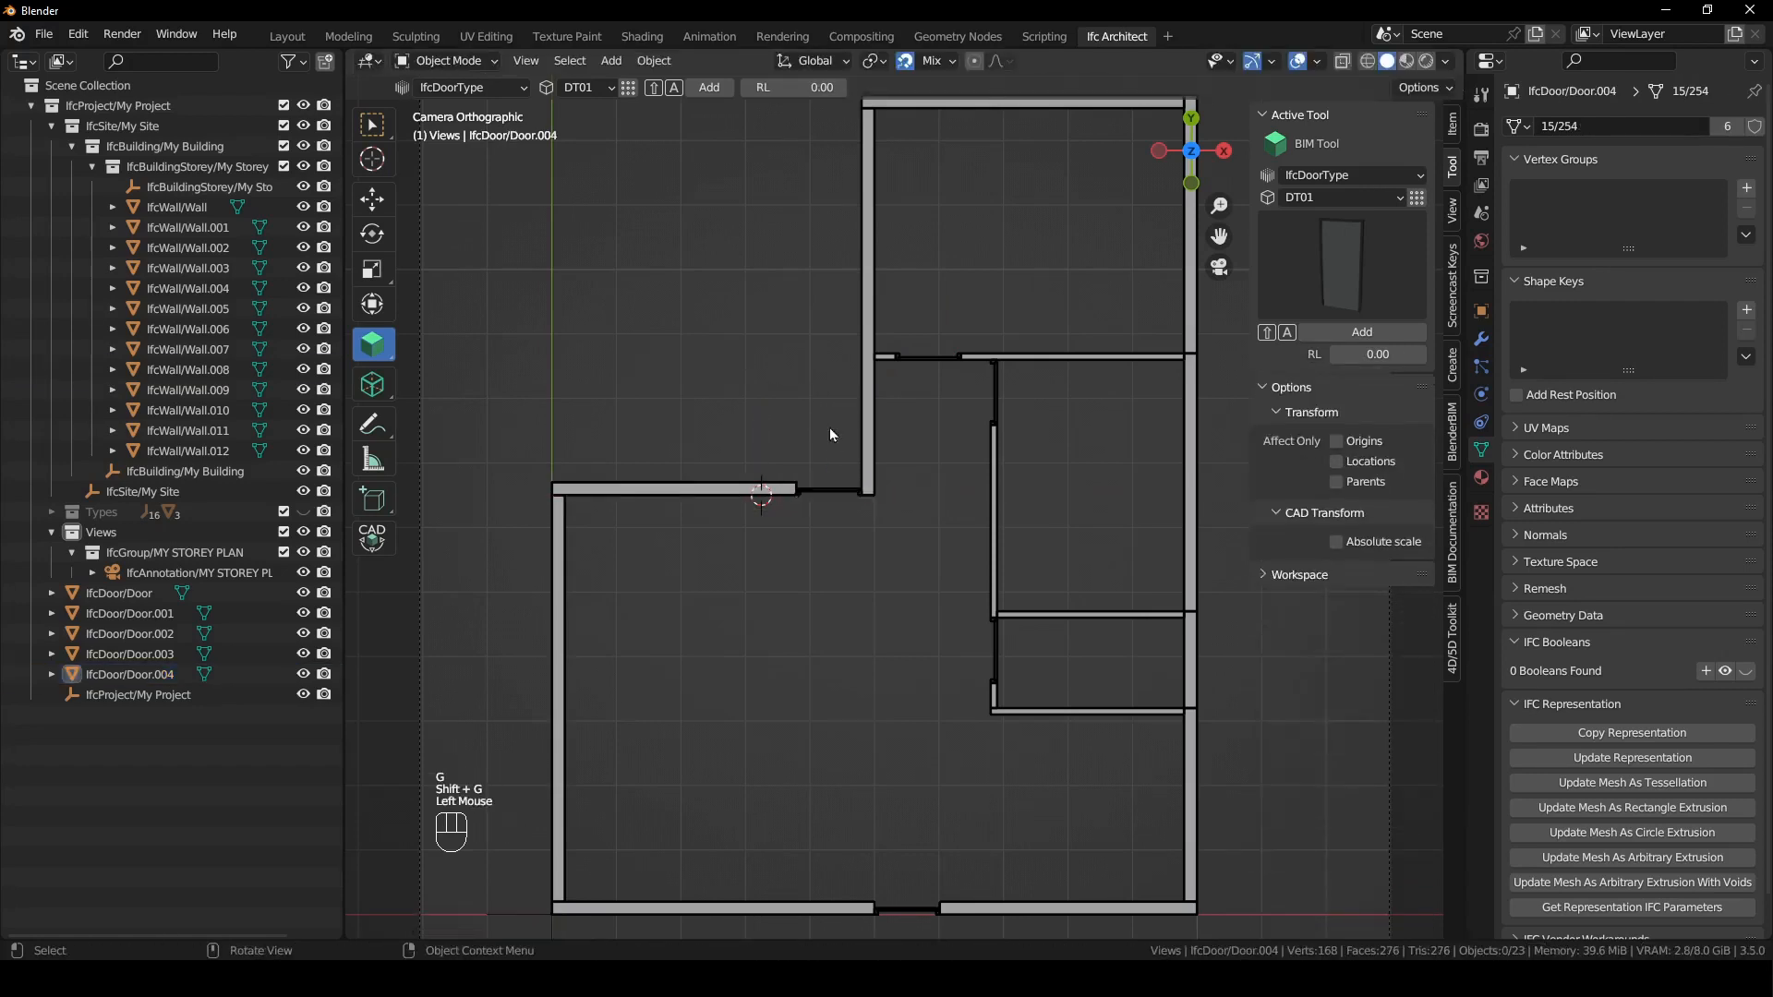
- Activate the MY STOREY PLAN drawing and check a door's swing symbol in the vertical inner wall
{"action": "scroll", "coordinate": [950, 573], "scroll_direction": "down", "scroll_amount": 2}
{"action": "scroll", "coordinate": [950, 573], "scroll_direction": "down", "scroll_amount": 1, "text": "shift"}
{"action": "middle_click_drag", "start_coordinate": [950, 572], "coordinate": [933, 582], "text": "shift"}
{"action": "scroll", "coordinate": [942, 591], "scroll_direction": "down", "scroll_amount": 1}
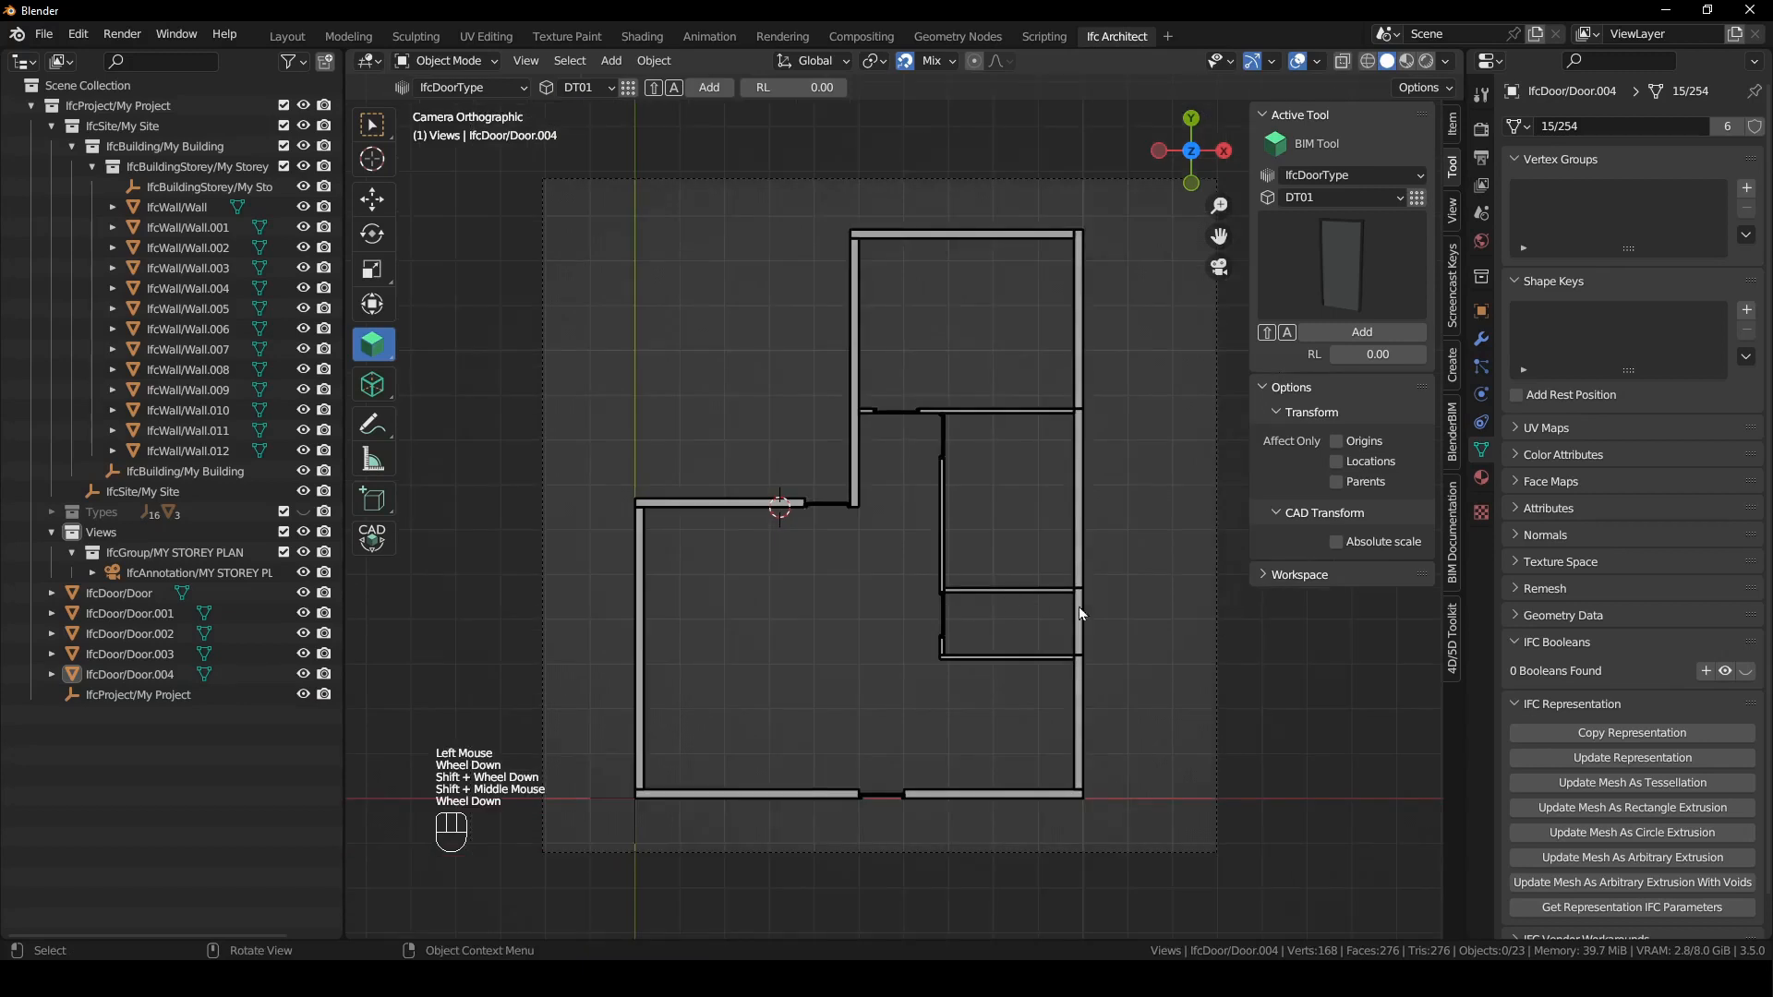
{"action": "left_click", "coordinate": [1458, 571]}
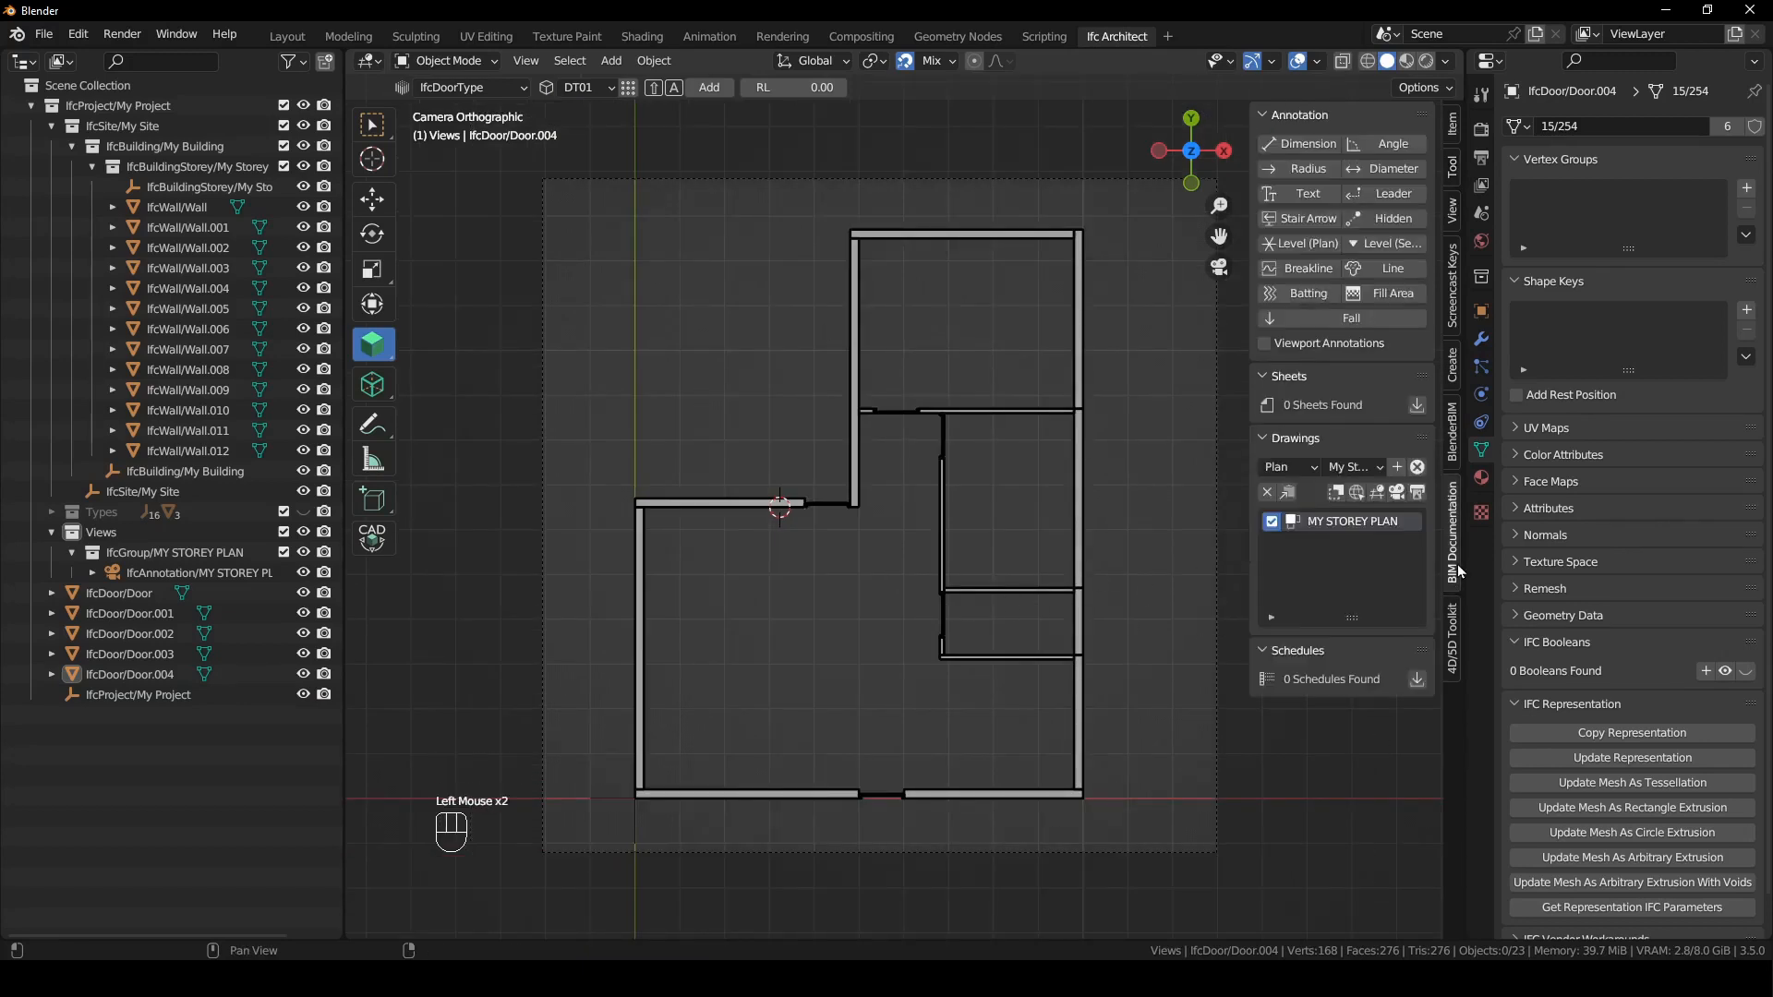
{"action": "left_click", "coordinate": [1398, 493]}
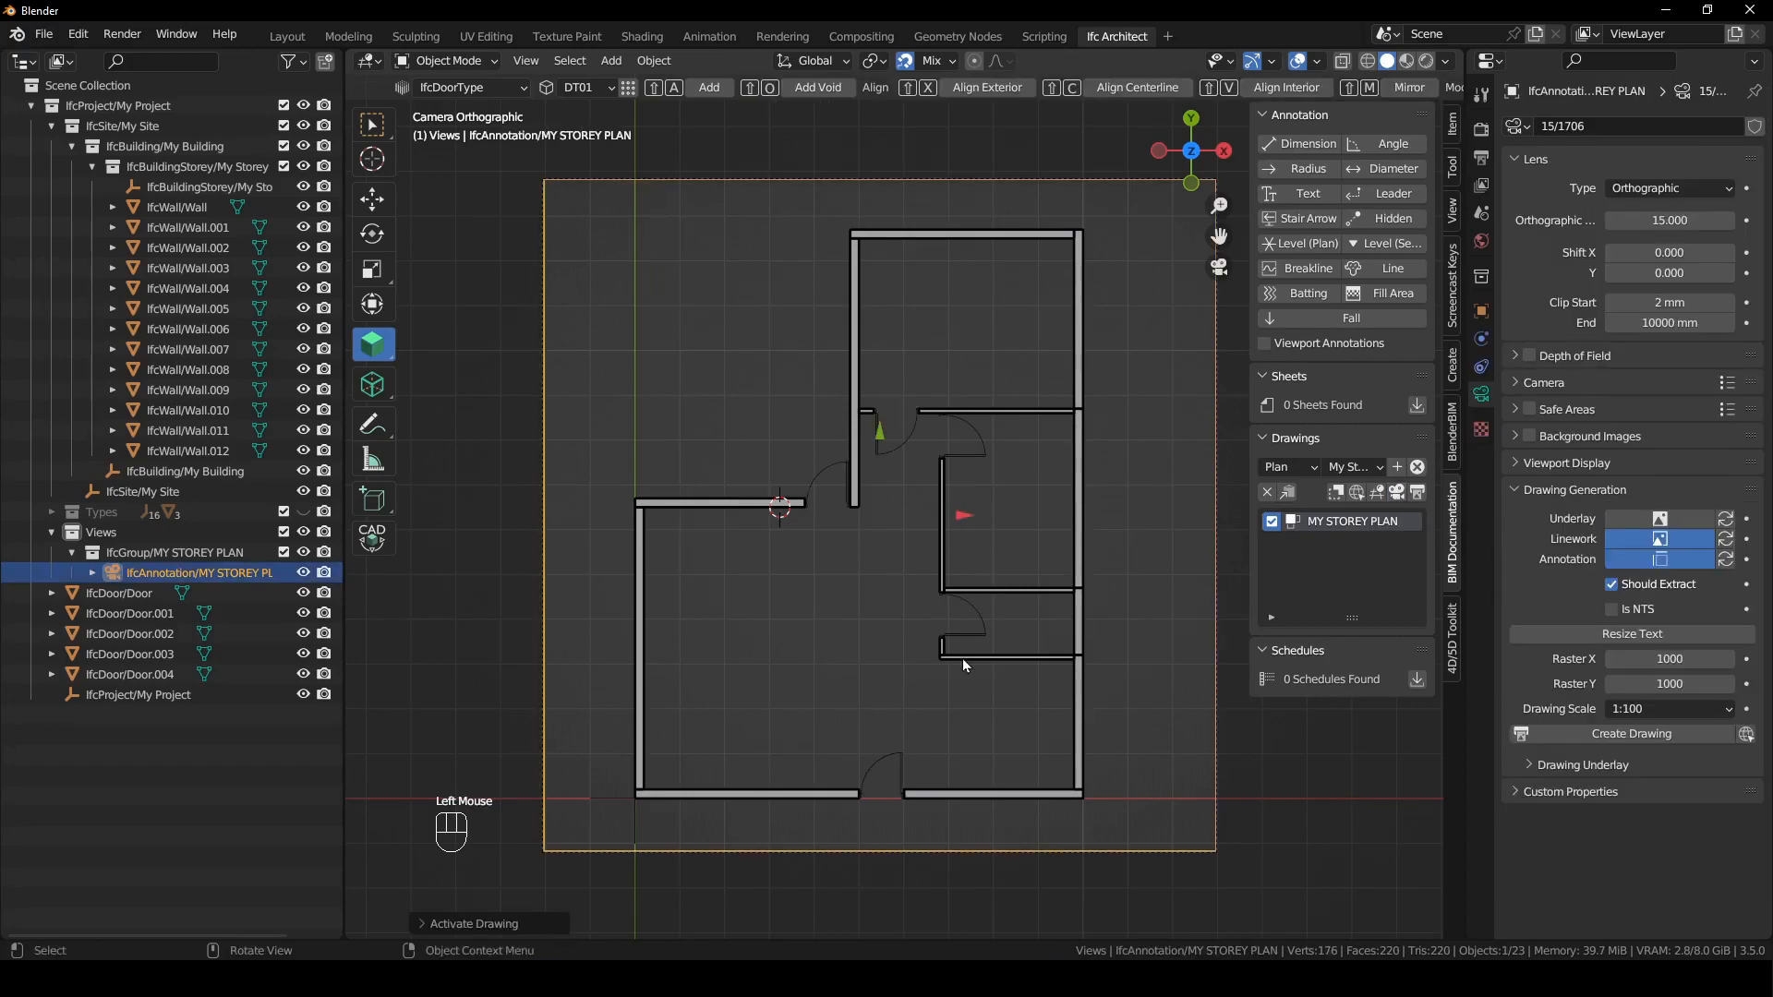
{"action": "left_click", "coordinate": [971, 630]}
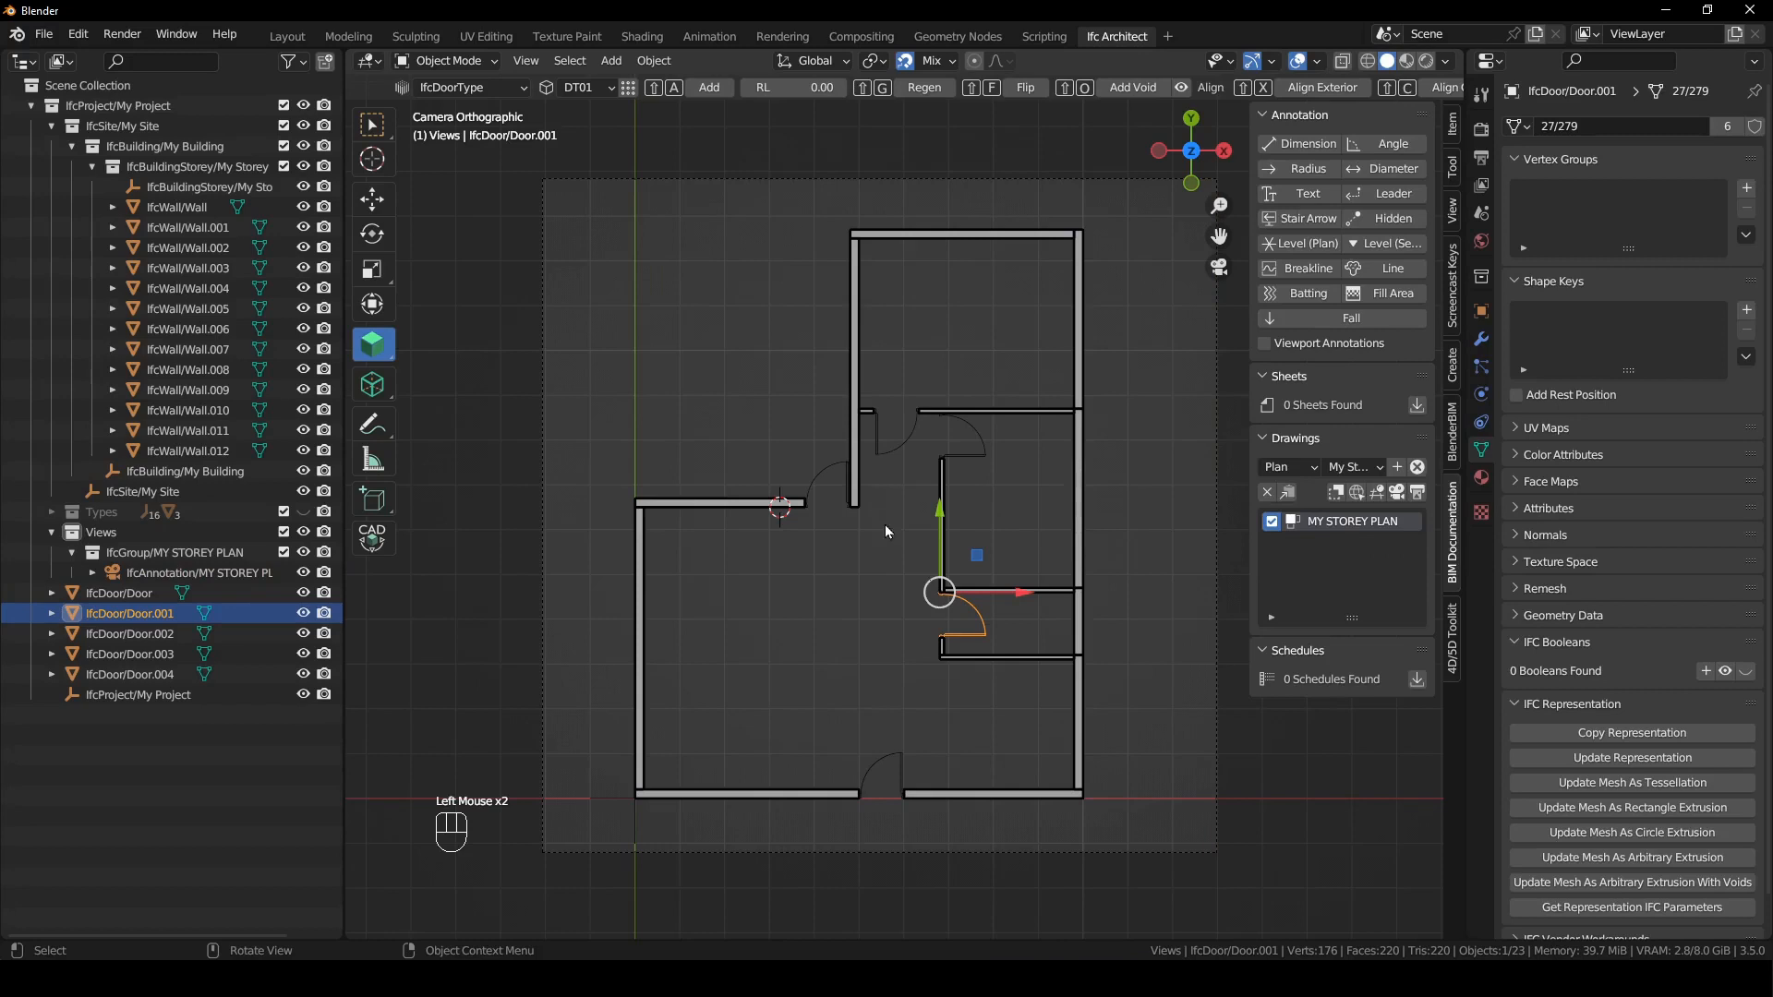
{"action": "left_click", "coordinate": [1036, 515]}
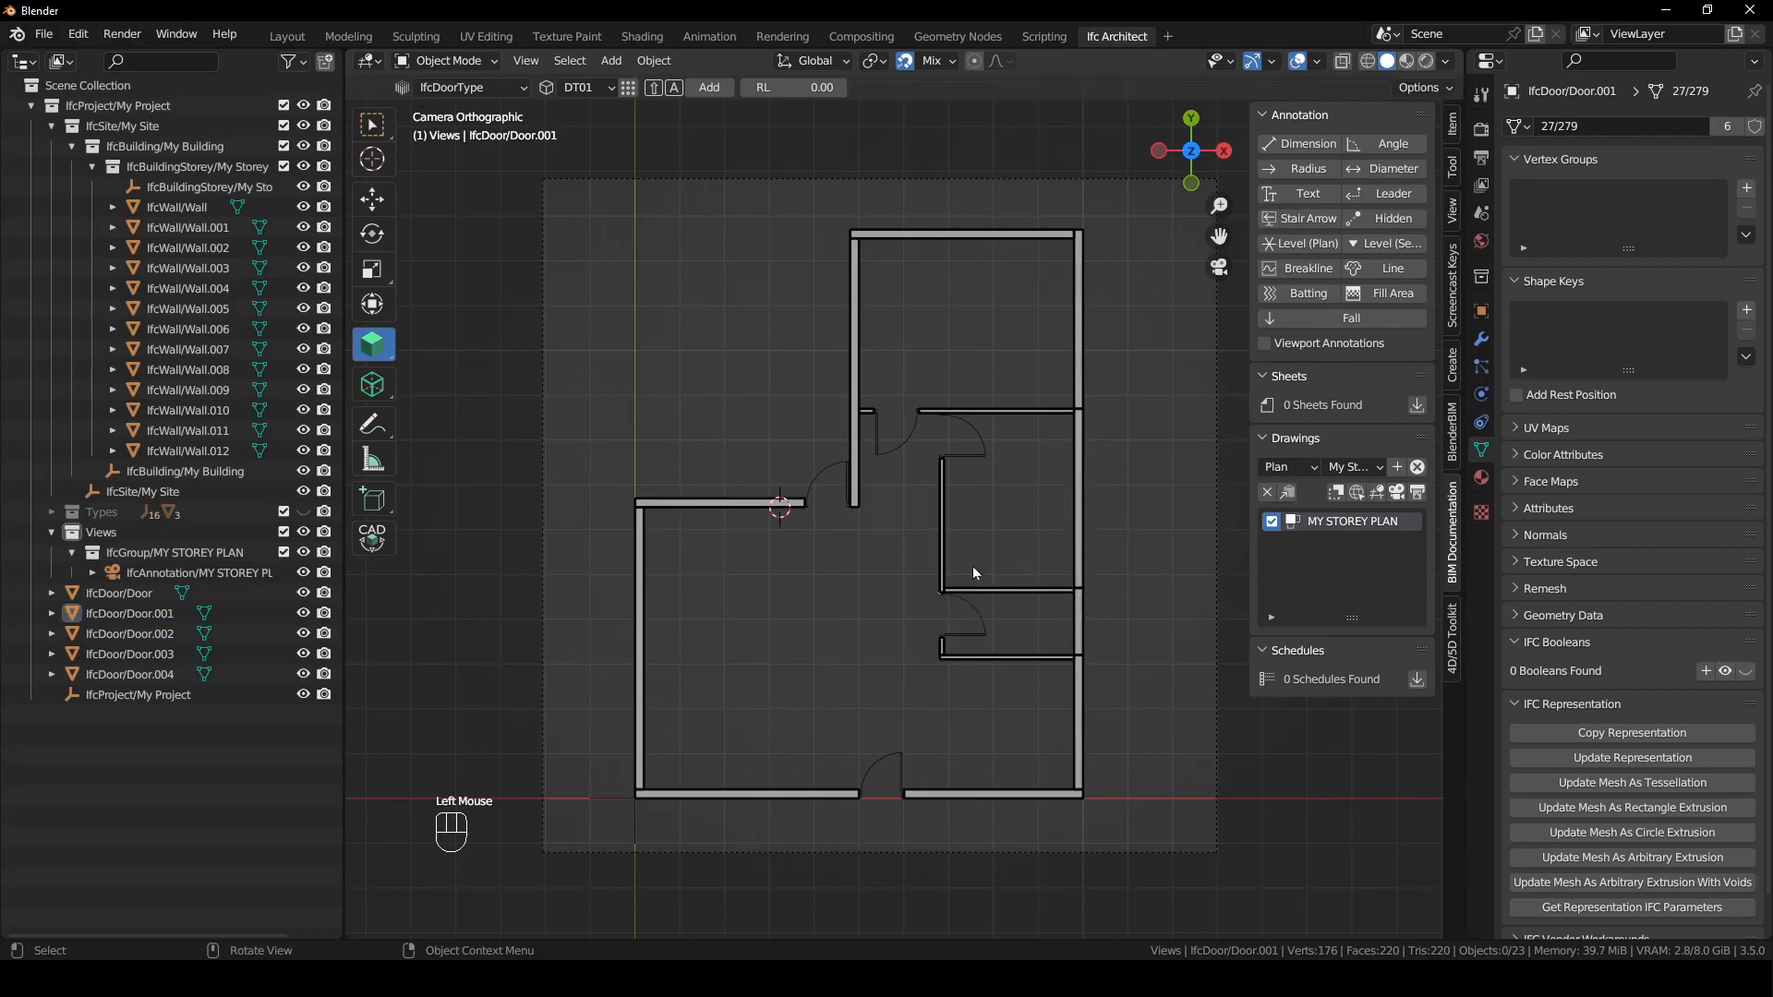
- Add parametric IFC Door settings to the lower door in the vertical inner wall
{"action": "left_click", "coordinate": [979, 618]}
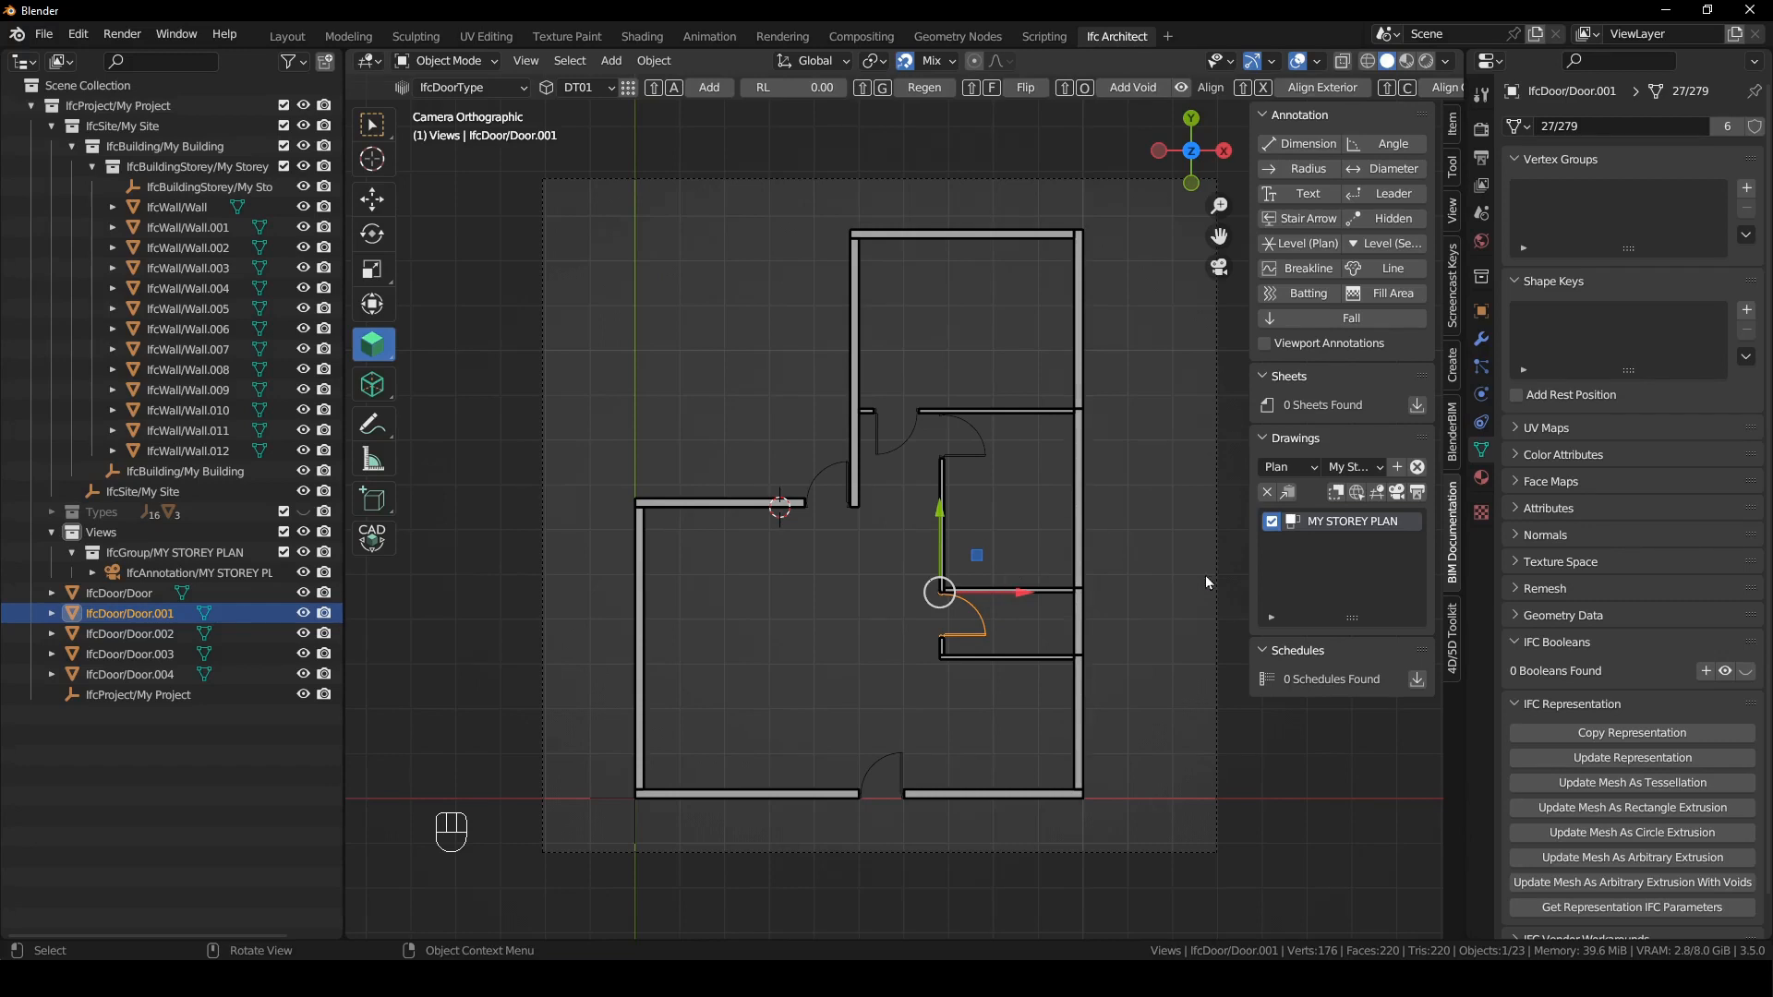
{"action": "left_click", "coordinate": [1482, 339]}
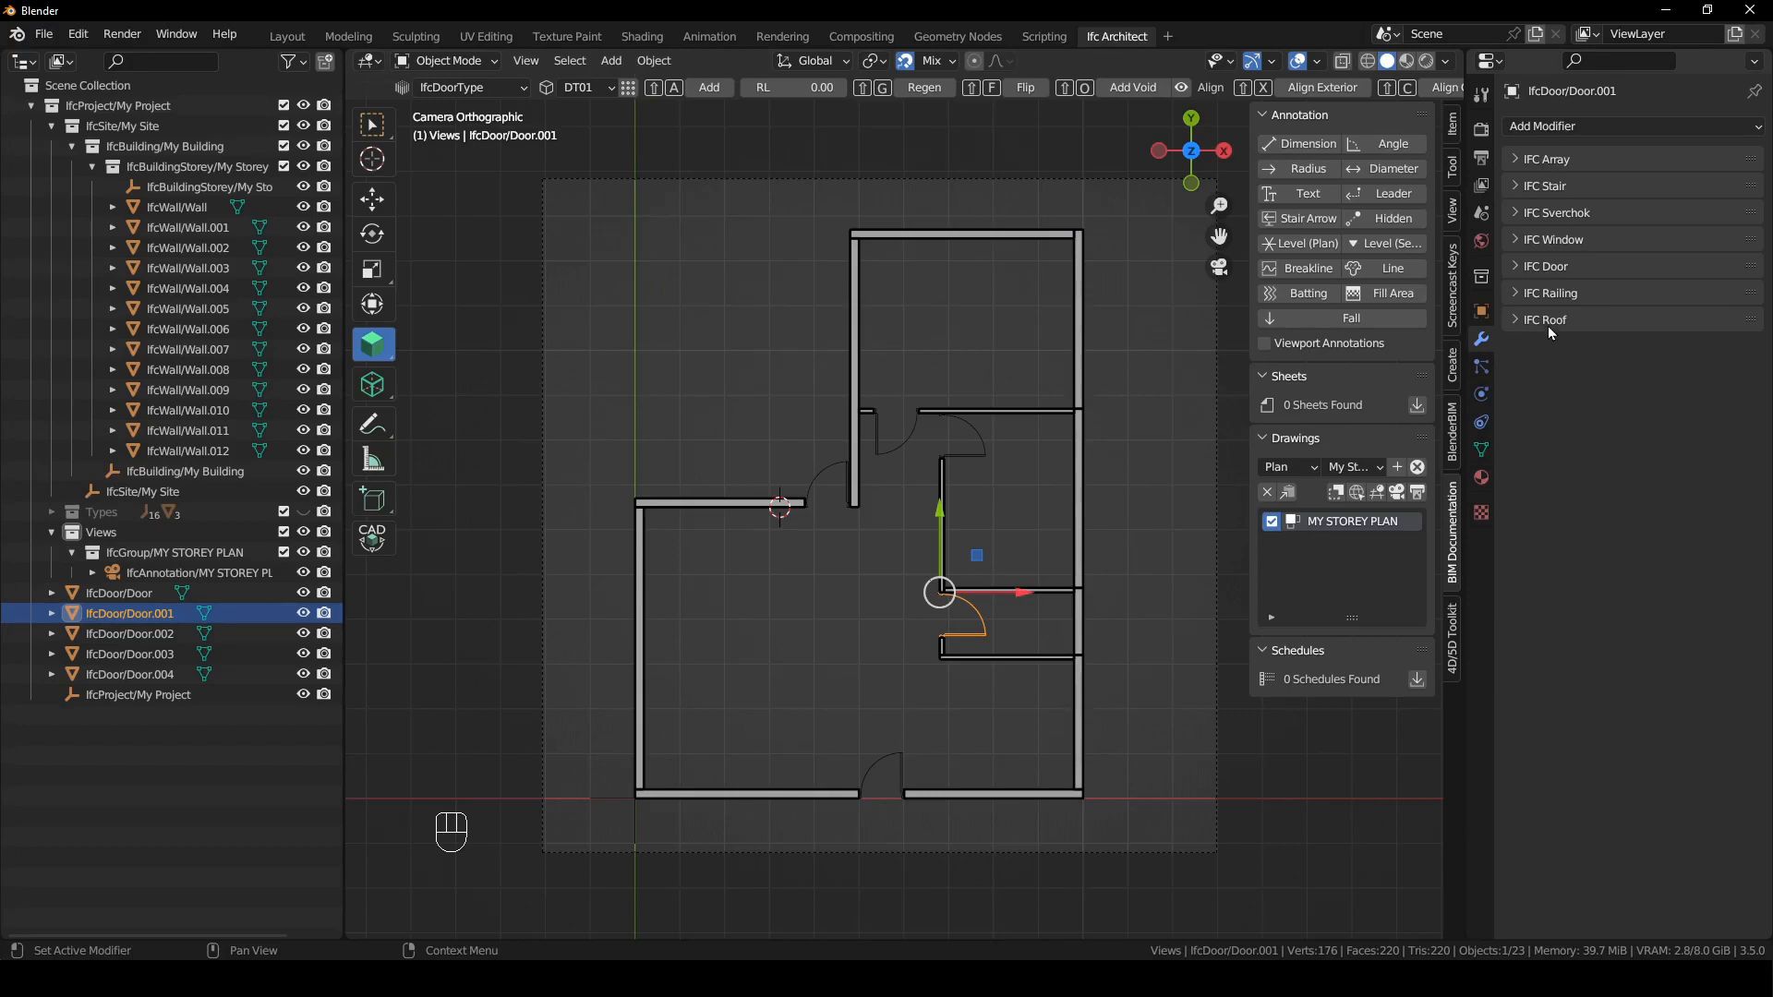
{"action": "left_click", "coordinate": [1519, 266]}
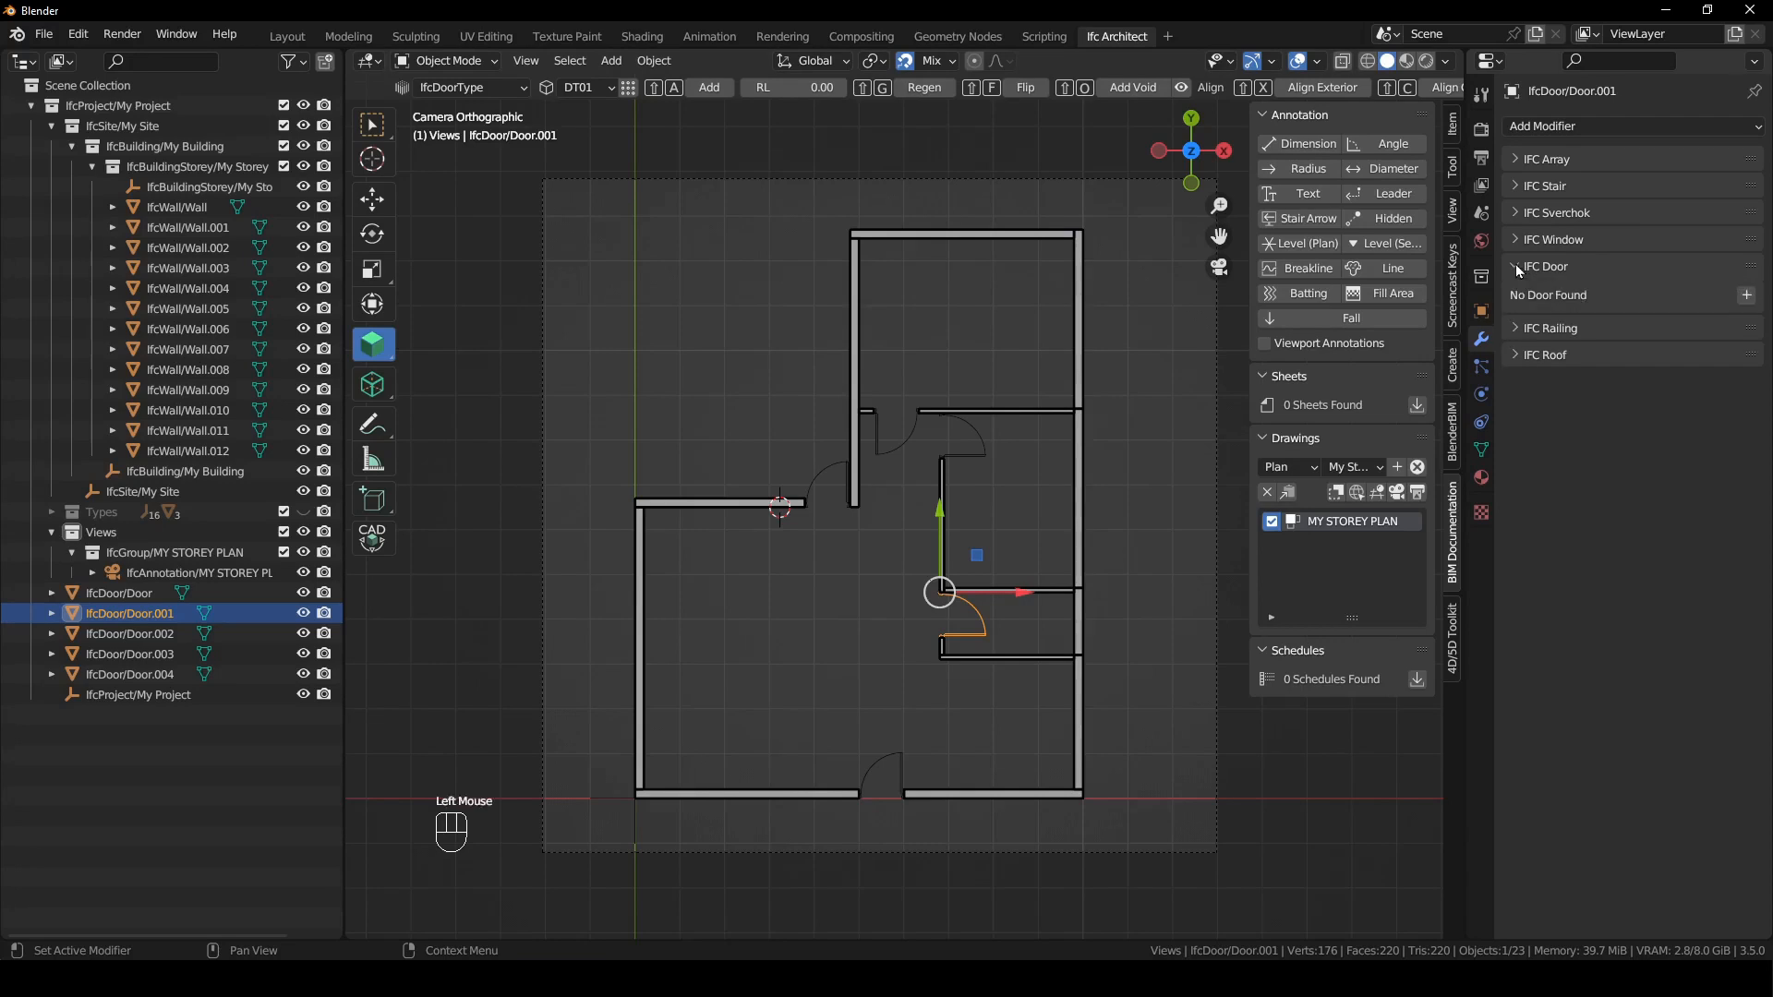
{"action": "left_click", "coordinate": [1746, 297]}
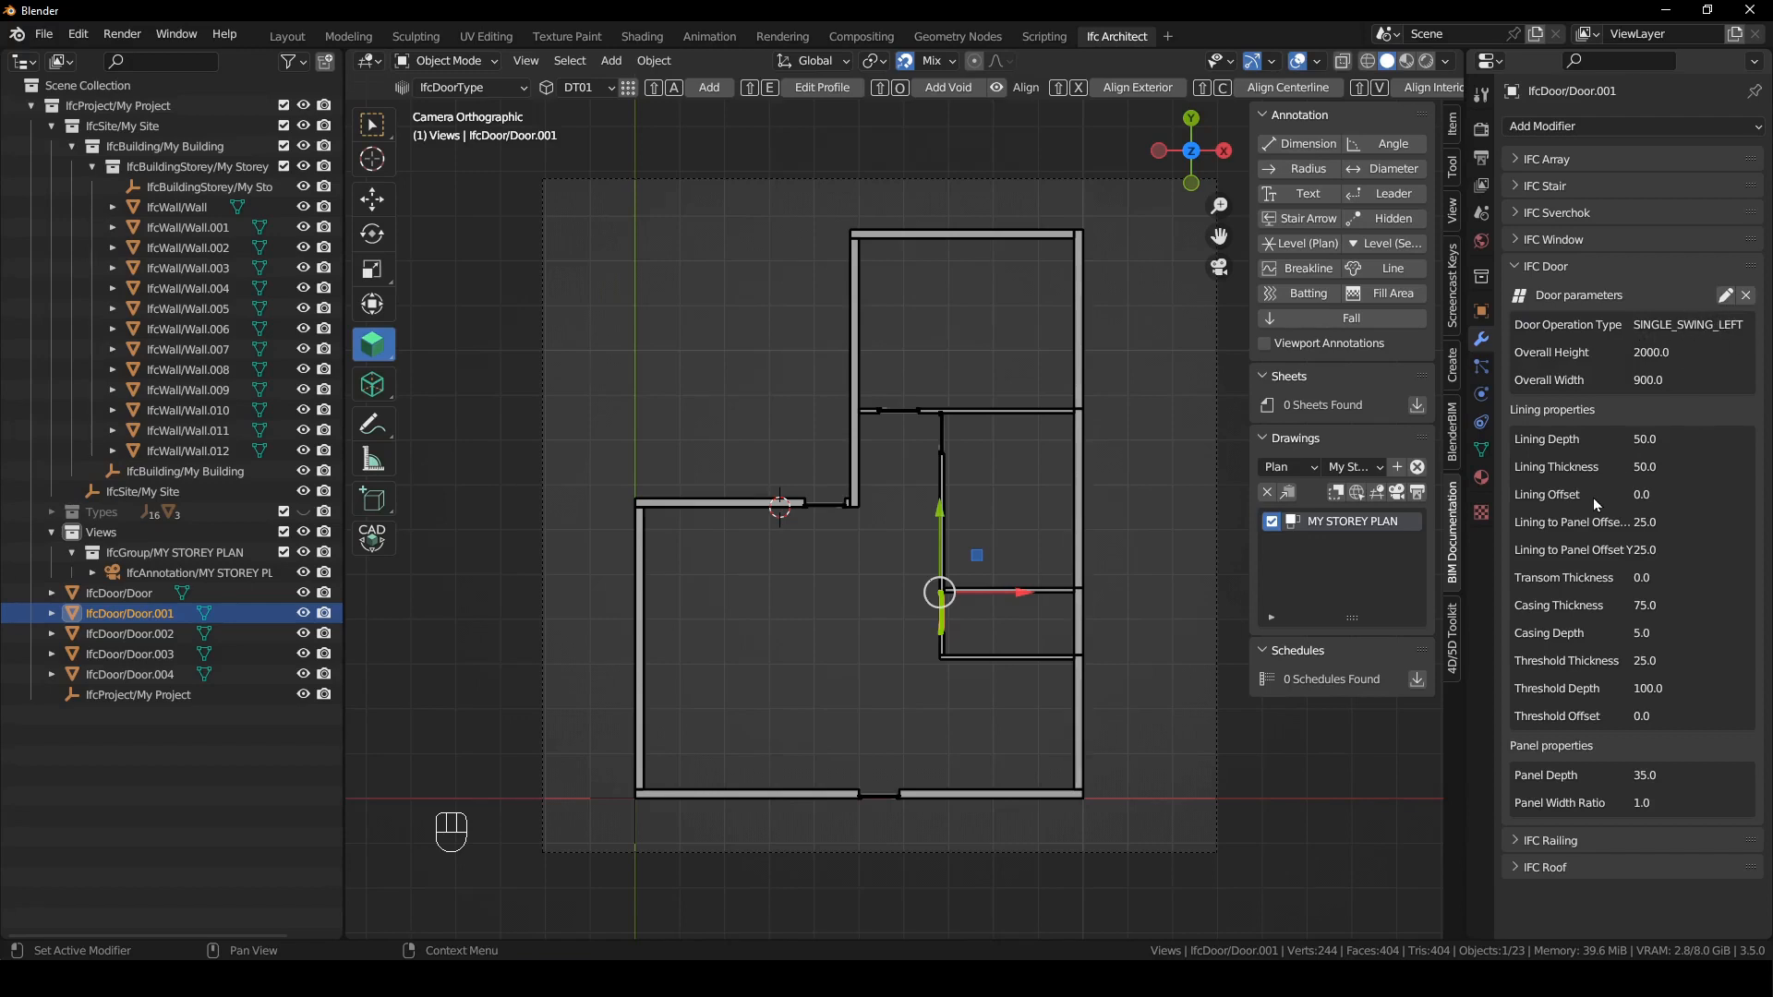
- Set the door's overall height to 2100 and overall width to 800 and finish editing its parameters
{"action": "left_click", "coordinate": [1724, 295]}
{"action": "double_click", "coordinate": [1670, 377]}
{"action": "type", "text": "2100"}
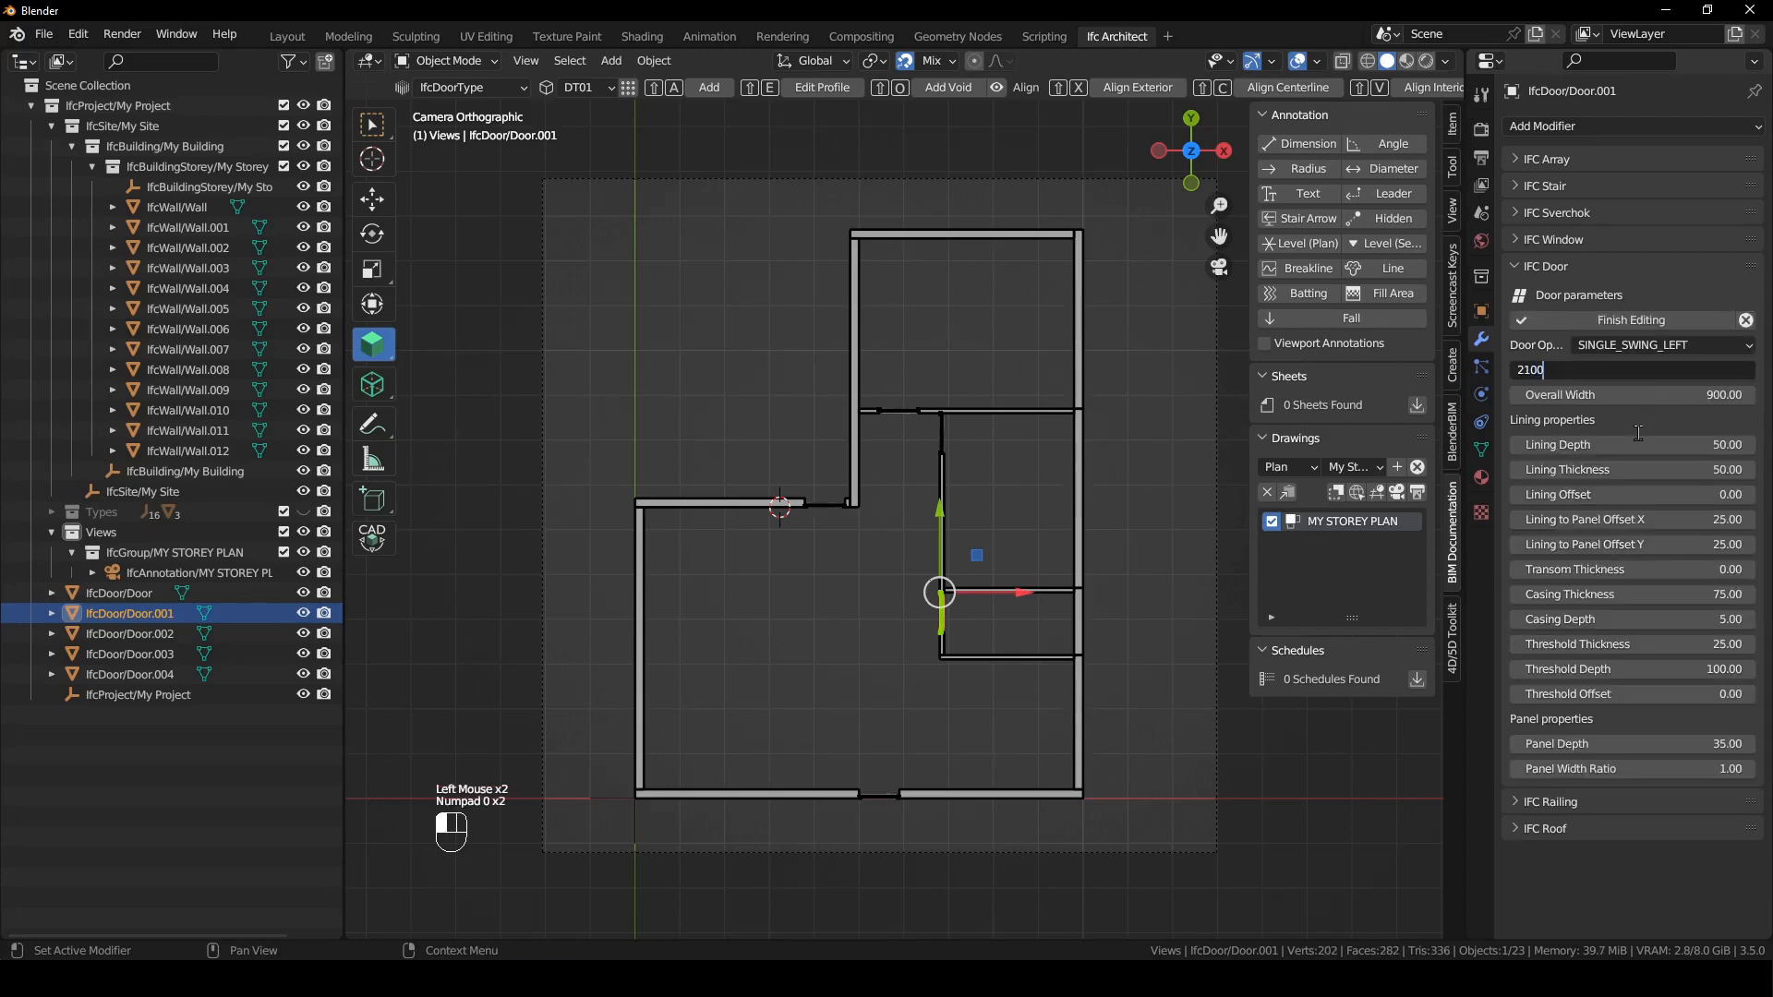
{"action": "key", "text": "Return"}
{"action": "left_click", "coordinate": [1640, 396]}
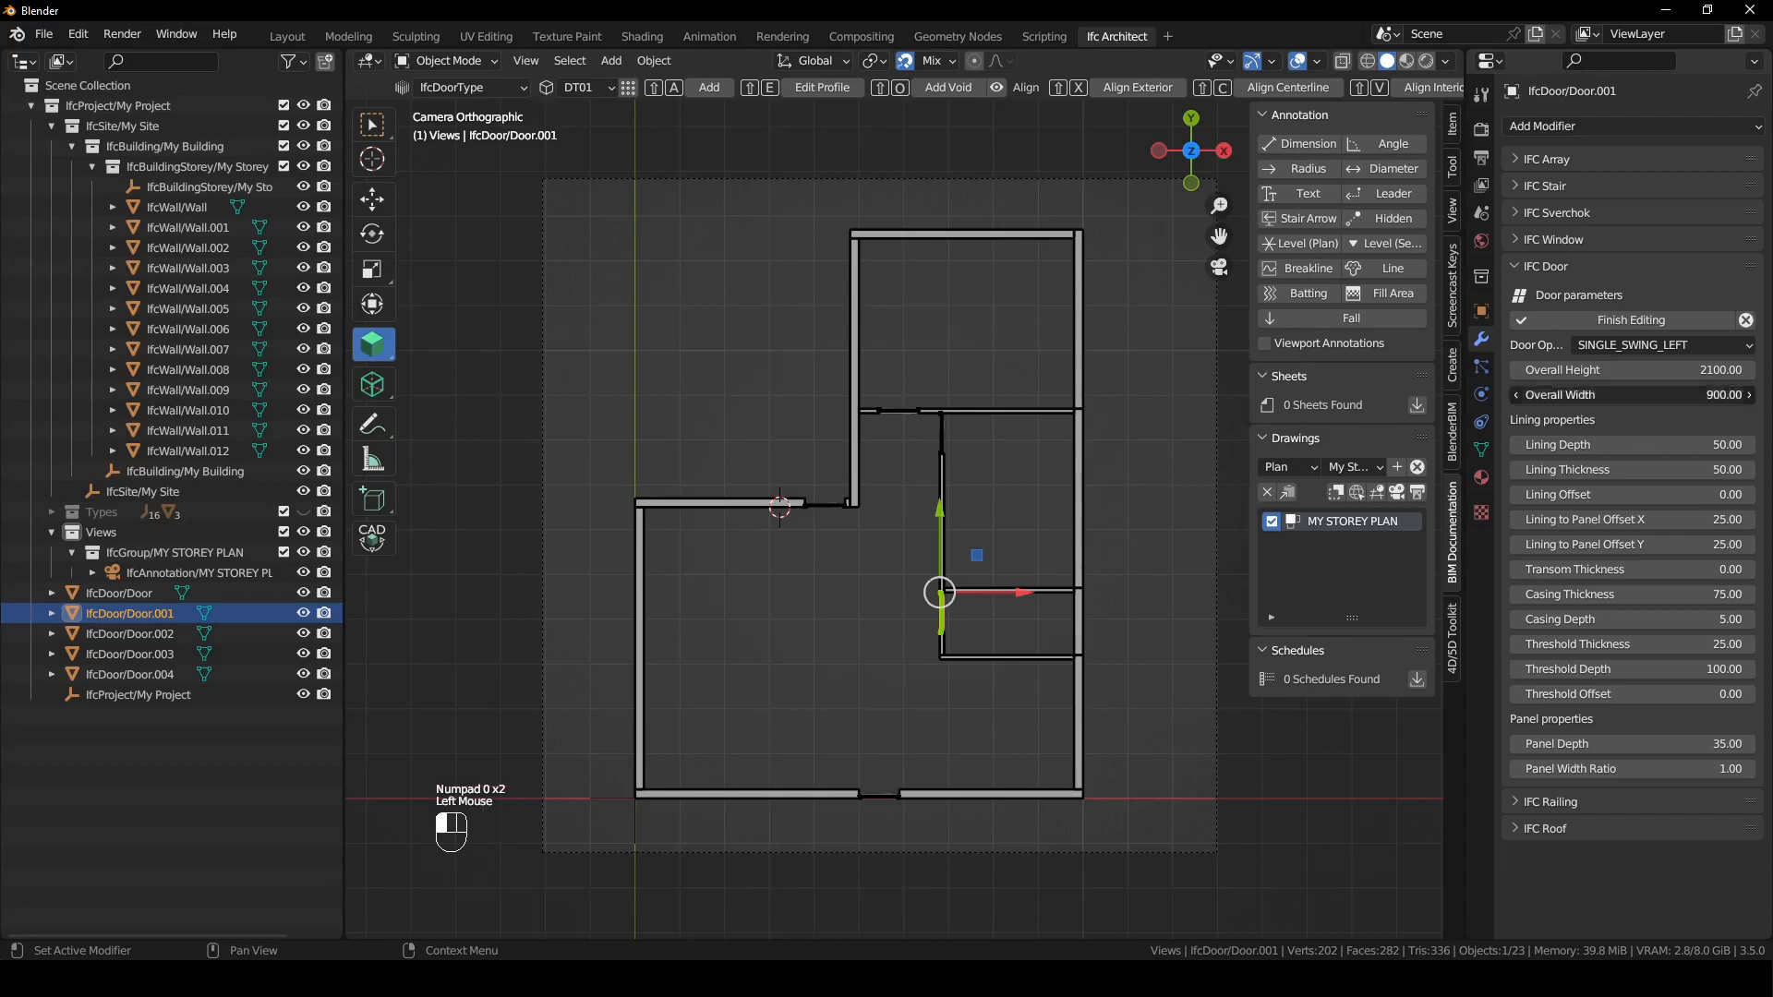
{"action": "type", "text": "800"}
{"action": "key", "text": "Return"}
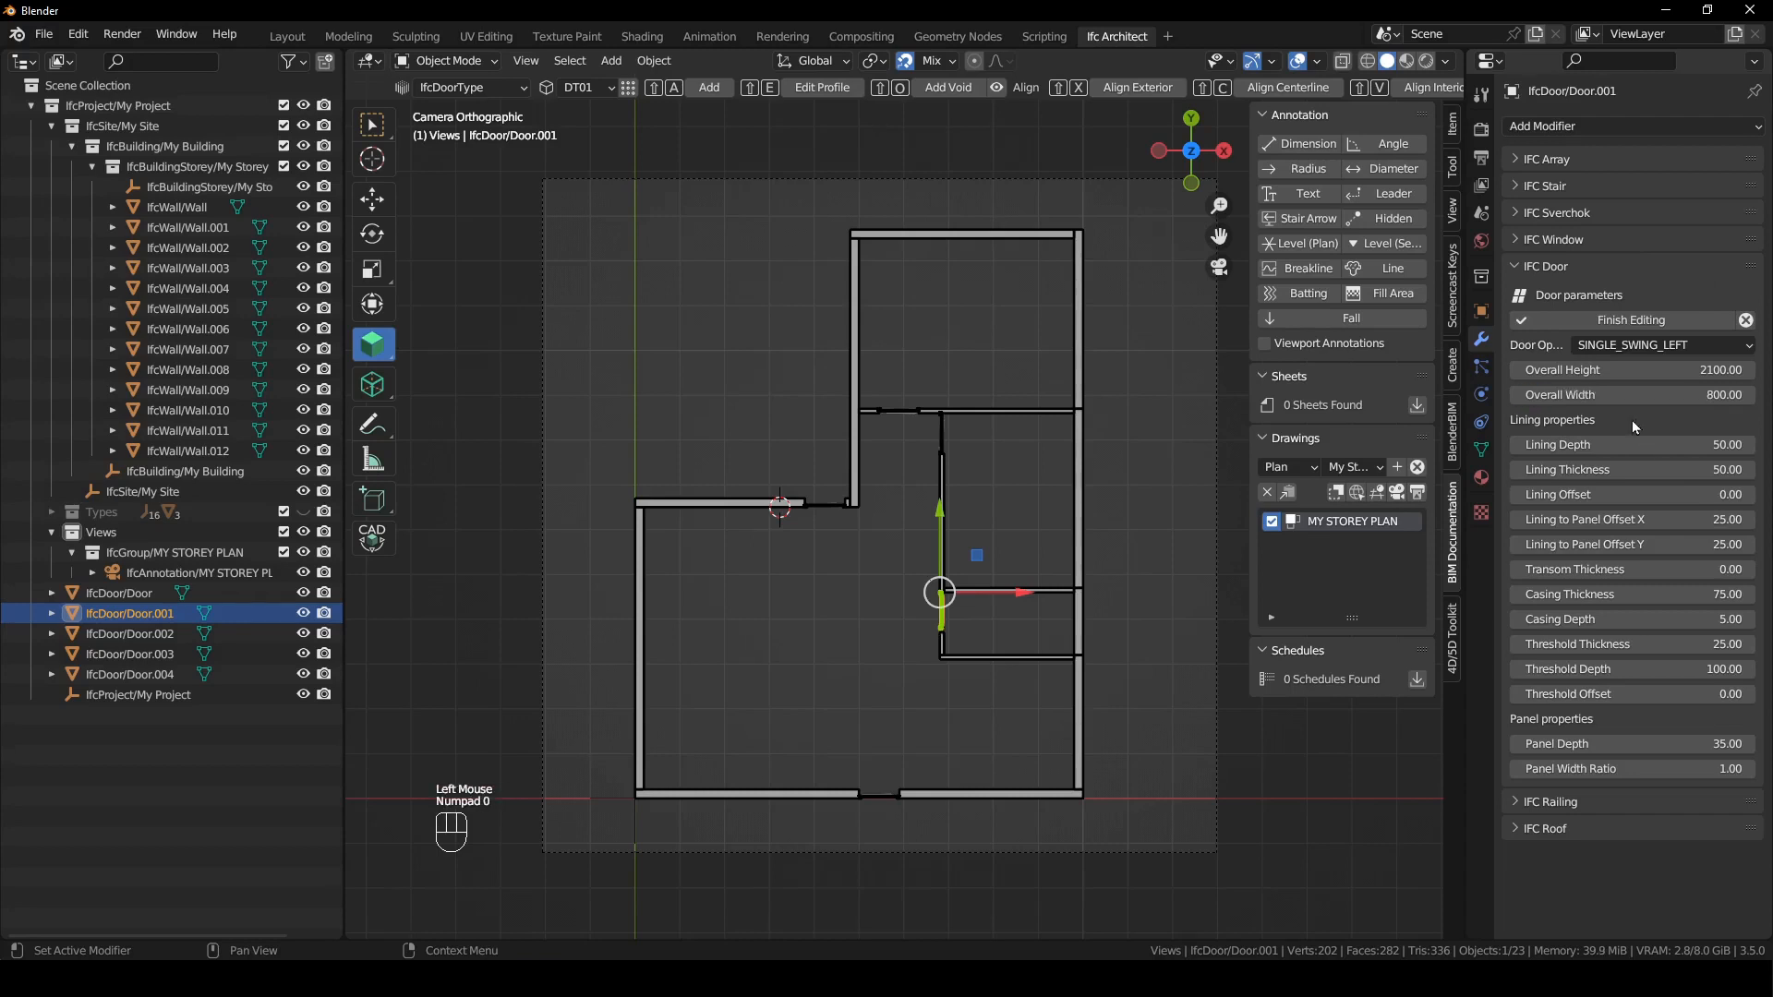
{"action": "left_click", "coordinate": [1594, 319]}
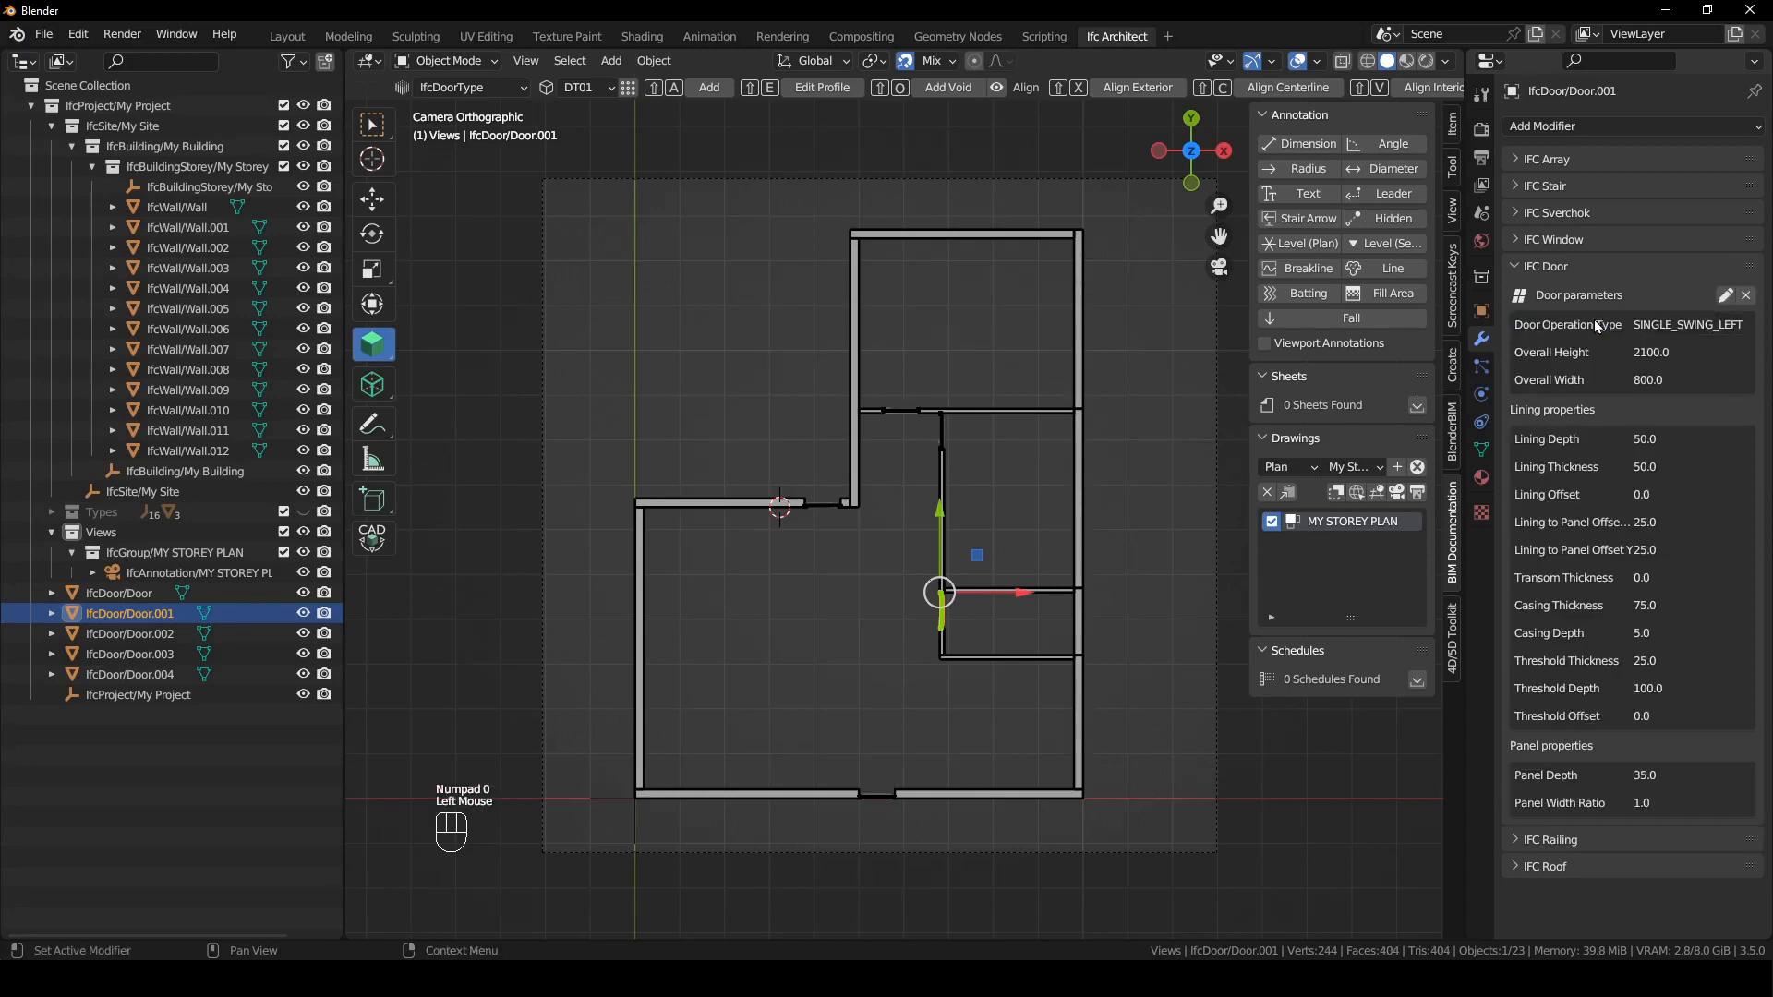
- Select all five doors and assign them to the My Storey spatial container under My Building
{"action": "left_click", "coordinate": [1010, 463]}
{"action": "left_click", "coordinate": [943, 610]}
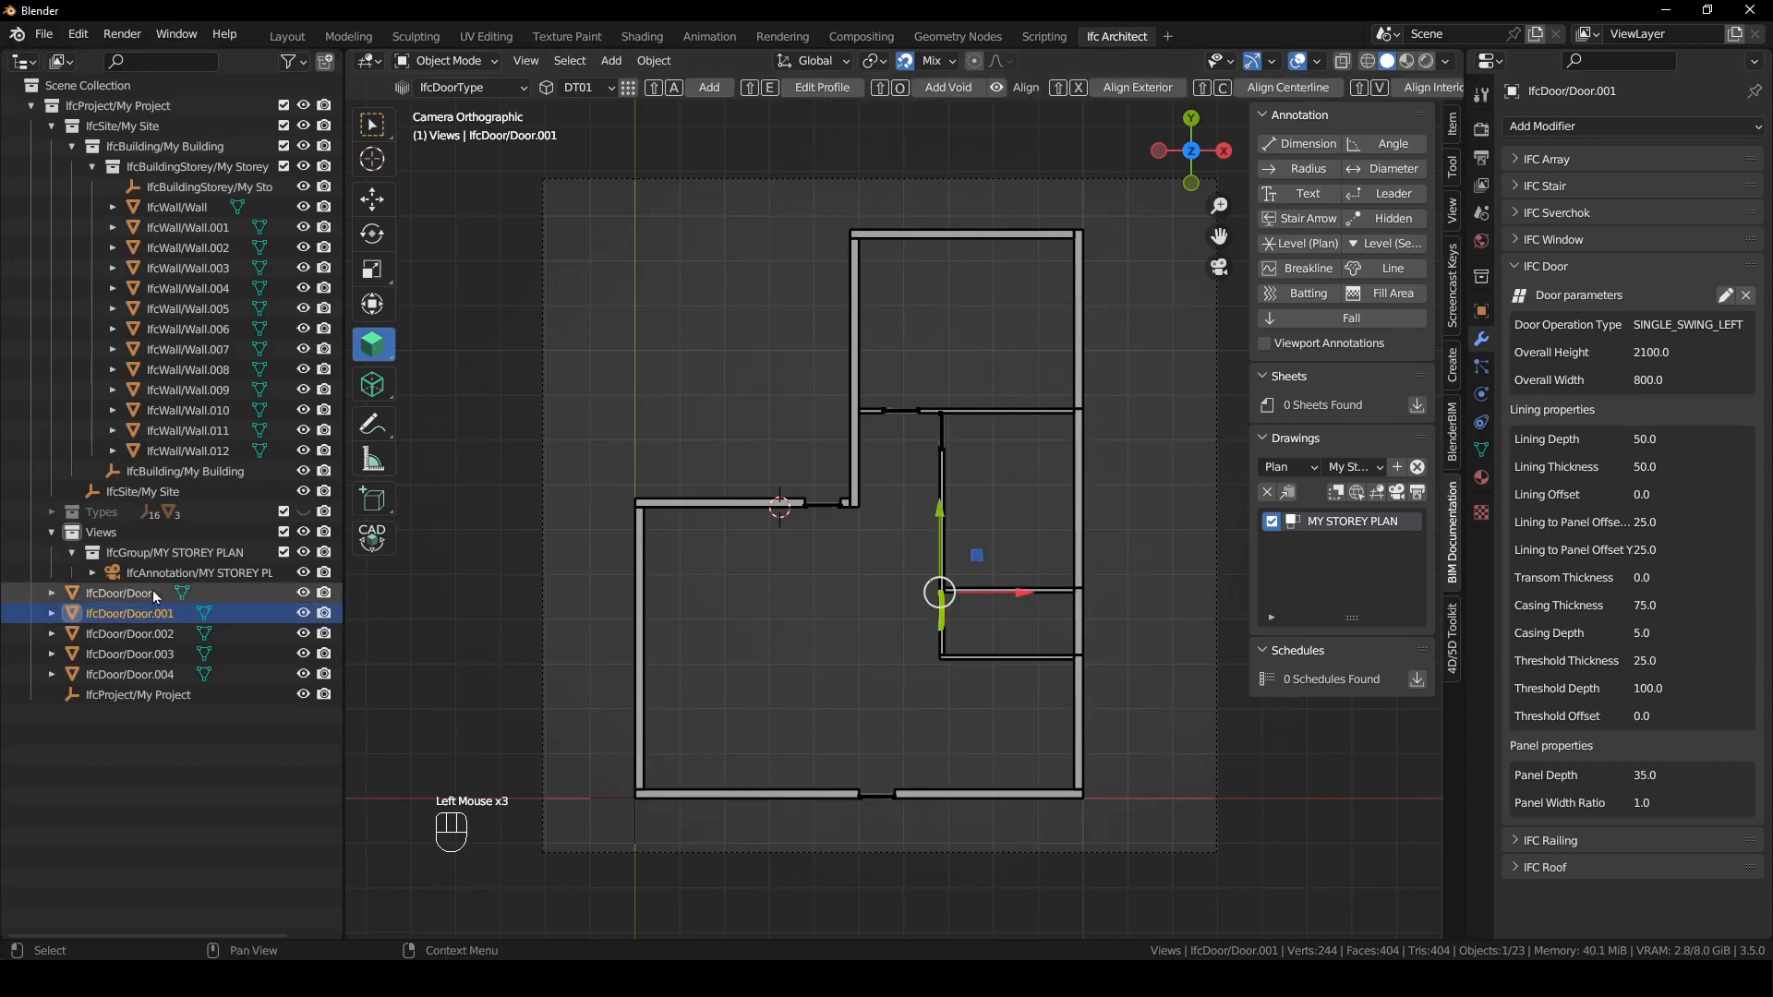
{"action": "left_click", "coordinate": [120, 596]}
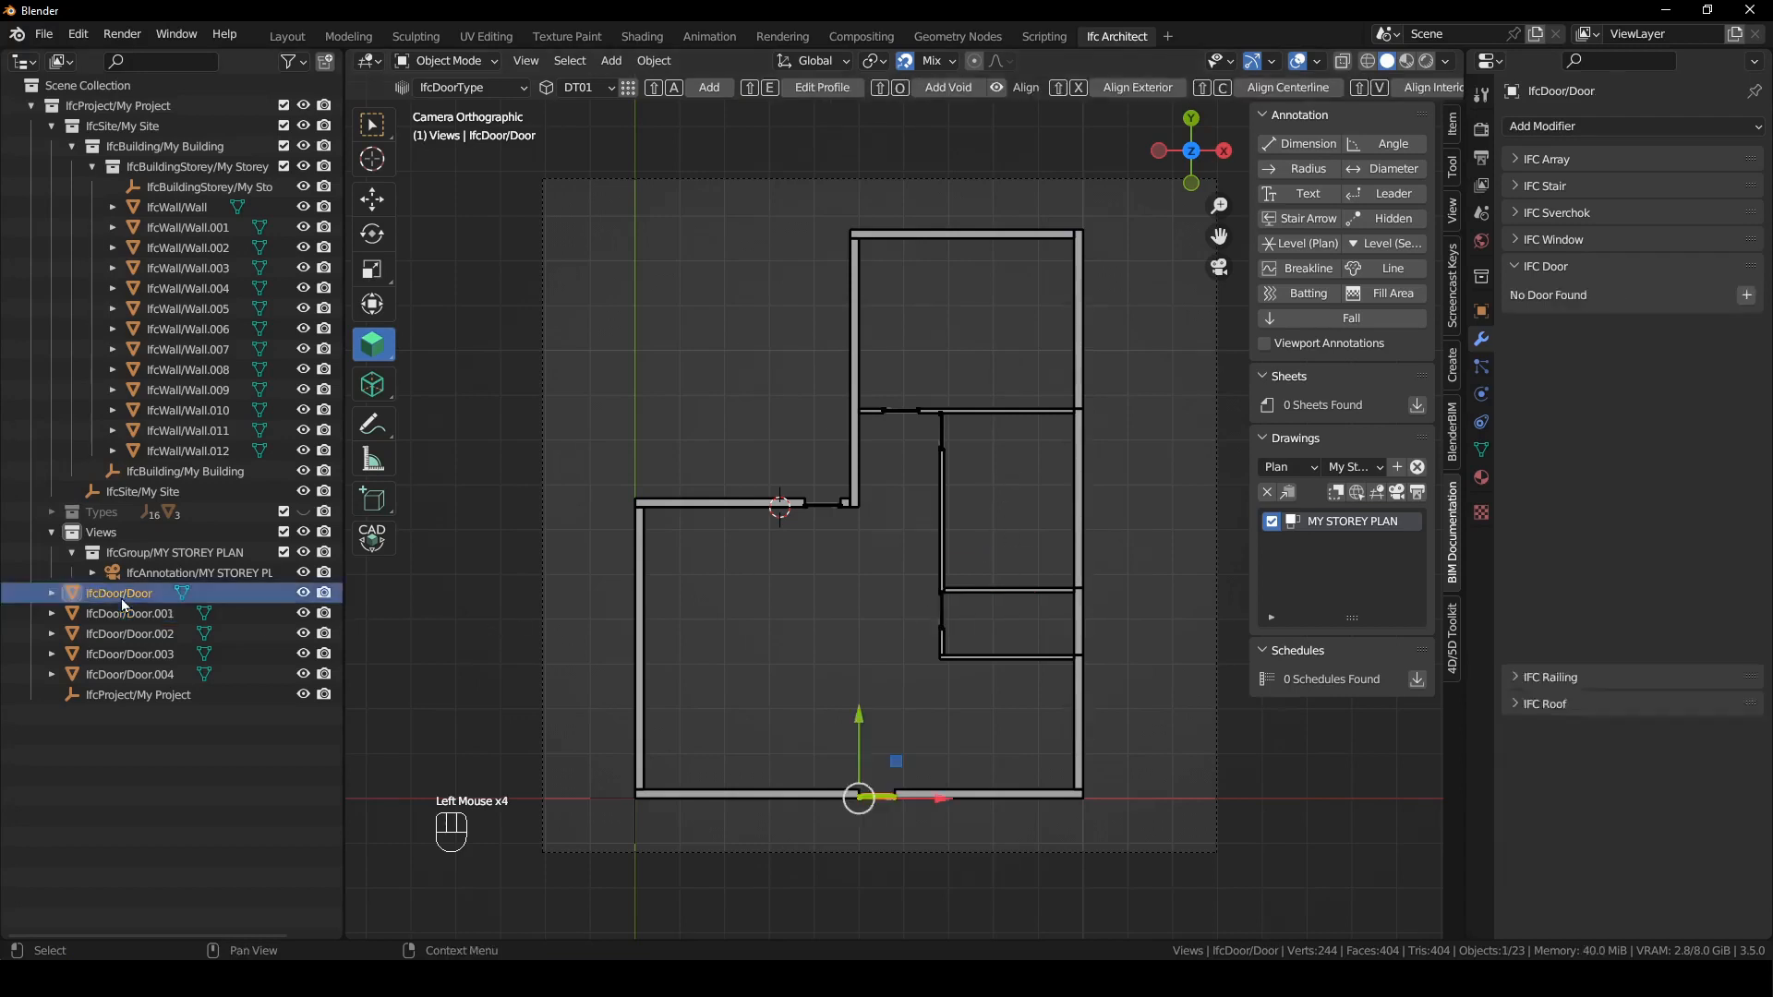
{"action": "left_click", "coordinate": [147, 674], "text": "shift"}
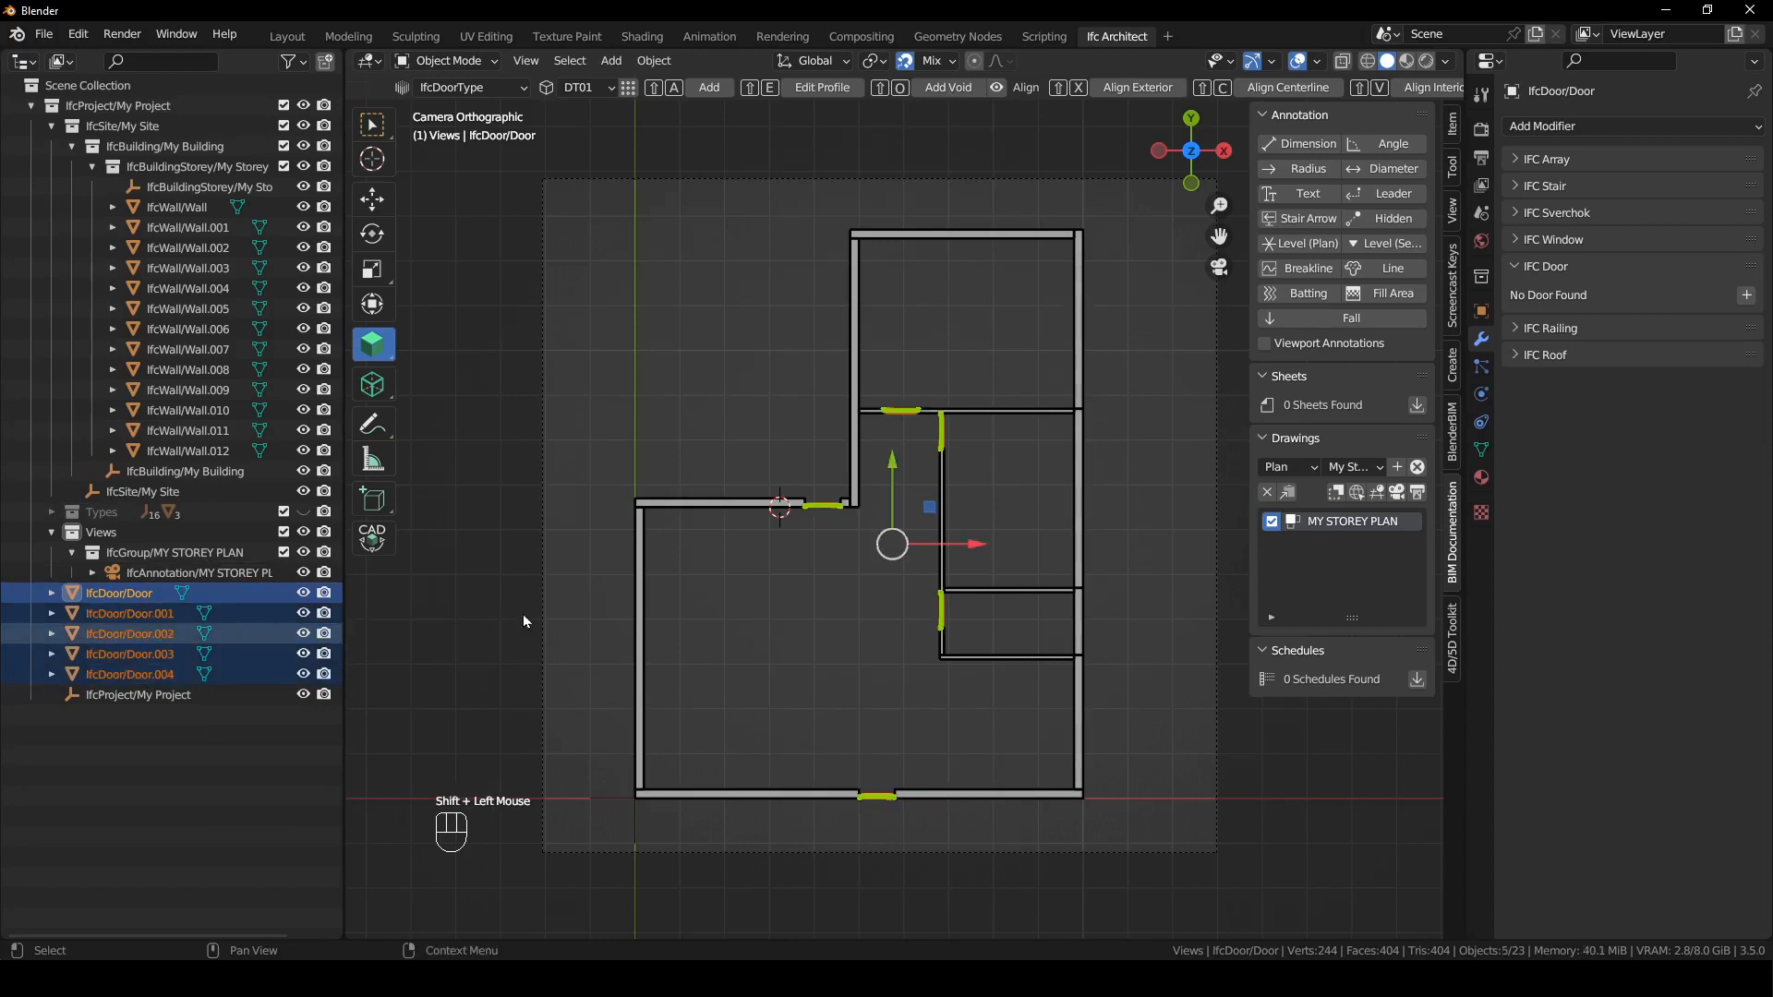
{"action": "left_click", "coordinate": [1479, 314]}
{"action": "left_click", "coordinate": [1515, 159]}
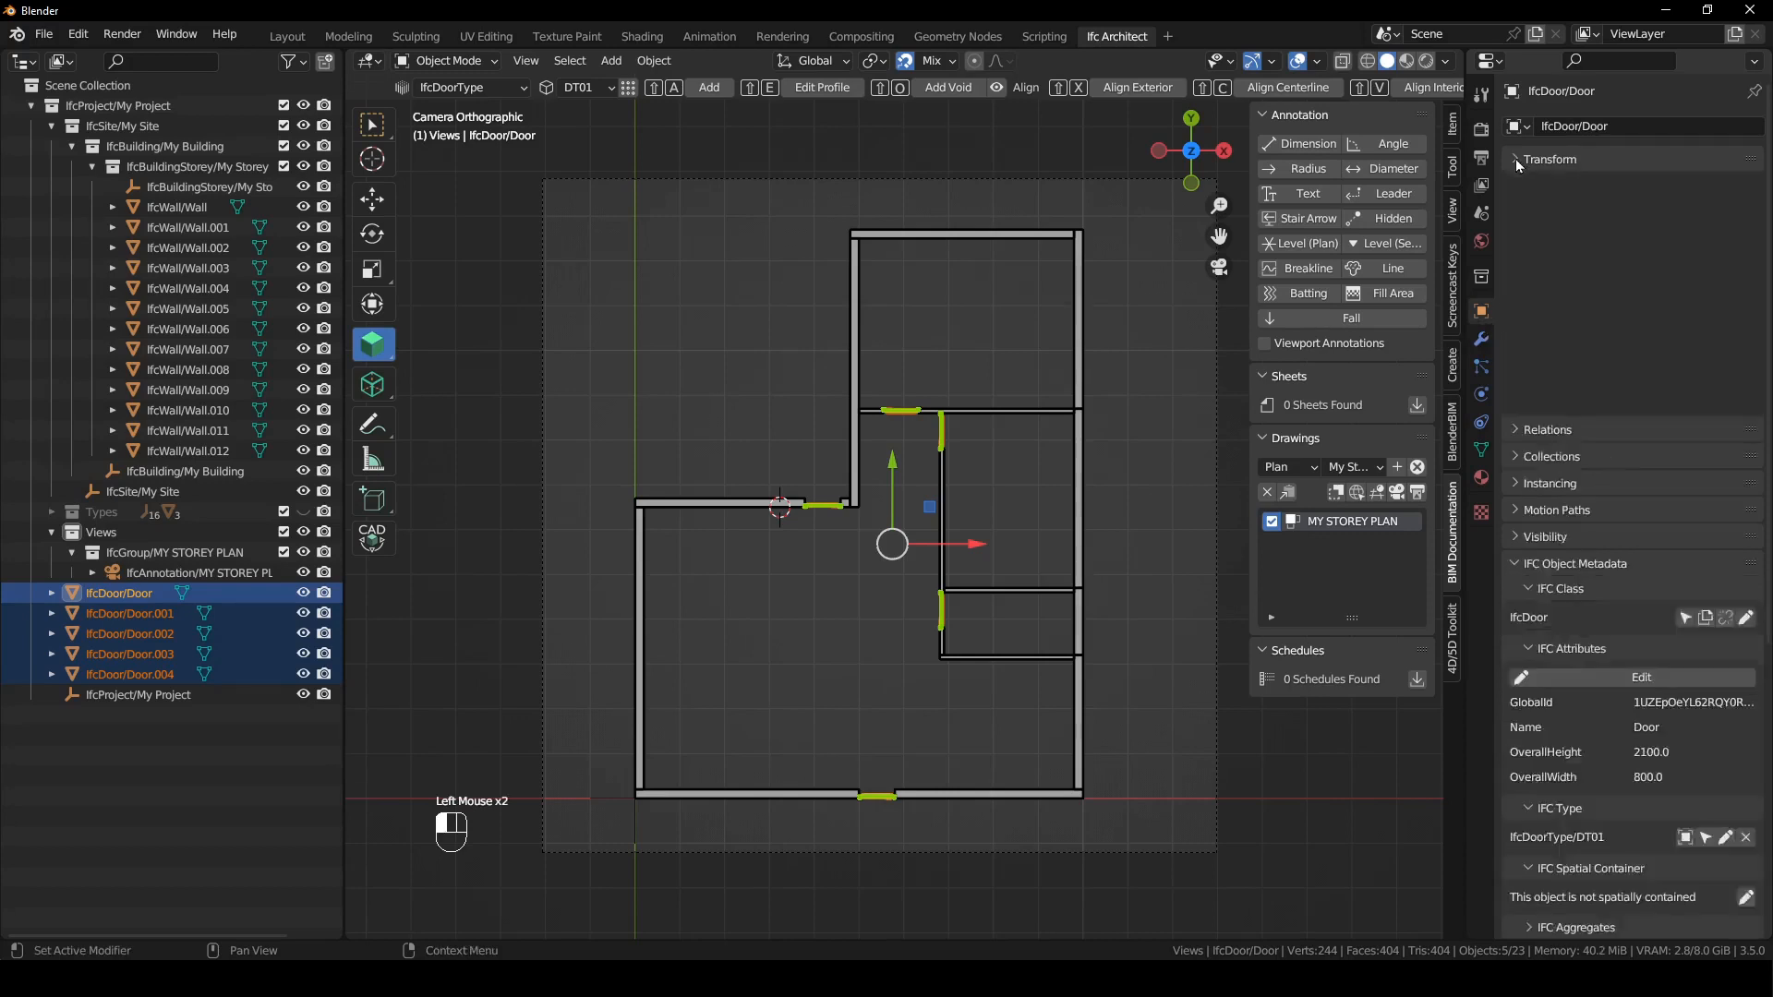
{"action": "left_click", "coordinate": [1513, 319]}
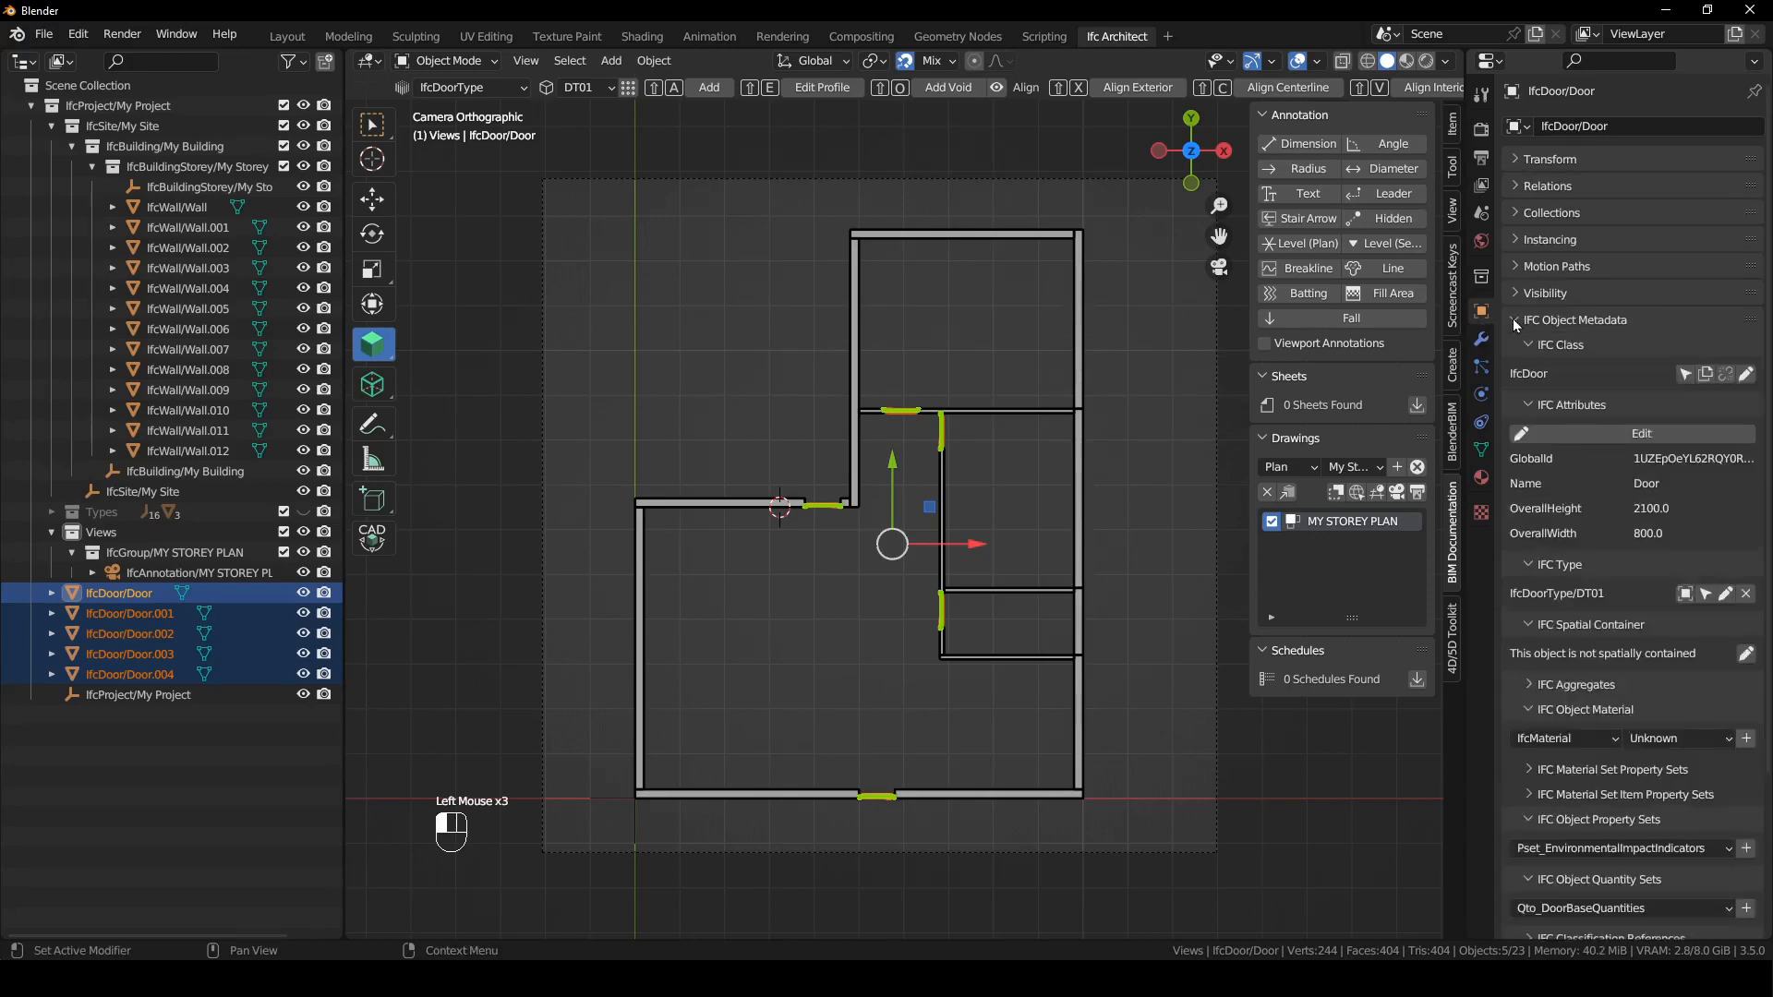
{"action": "left_click_drag", "start_coordinate": [1523, 346], "coordinate": [1531, 624]}
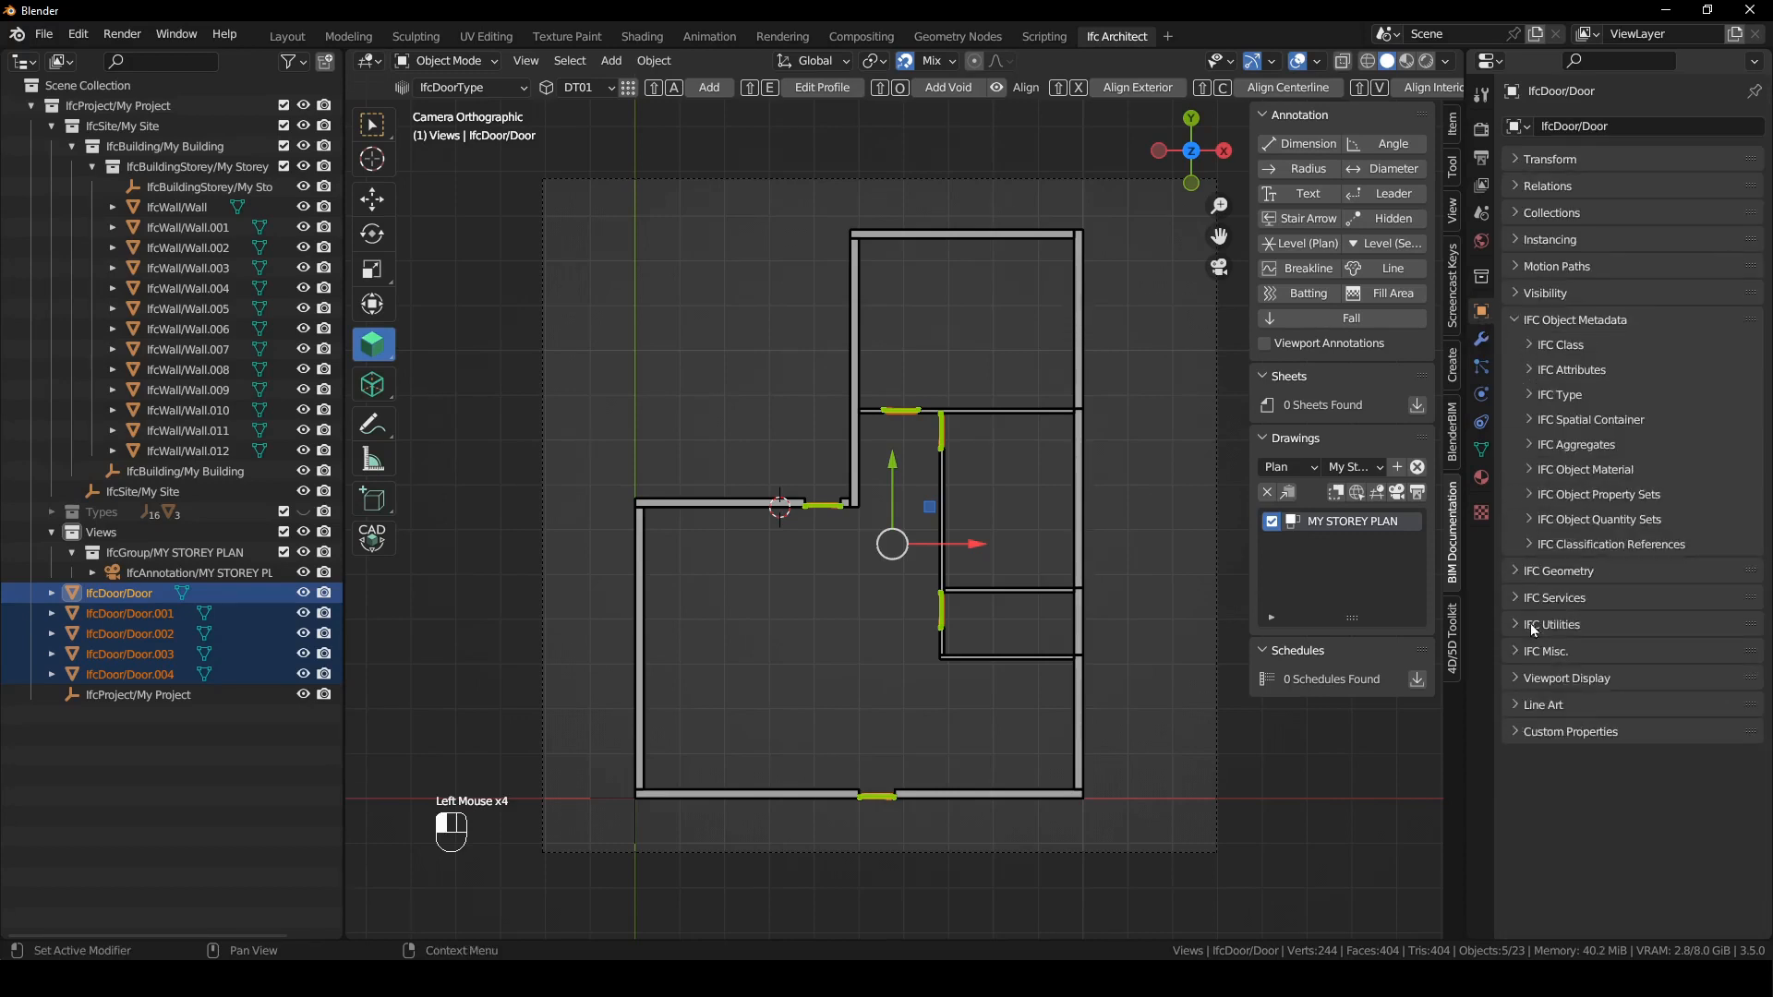
{"action": "left_click", "coordinate": [1533, 421]}
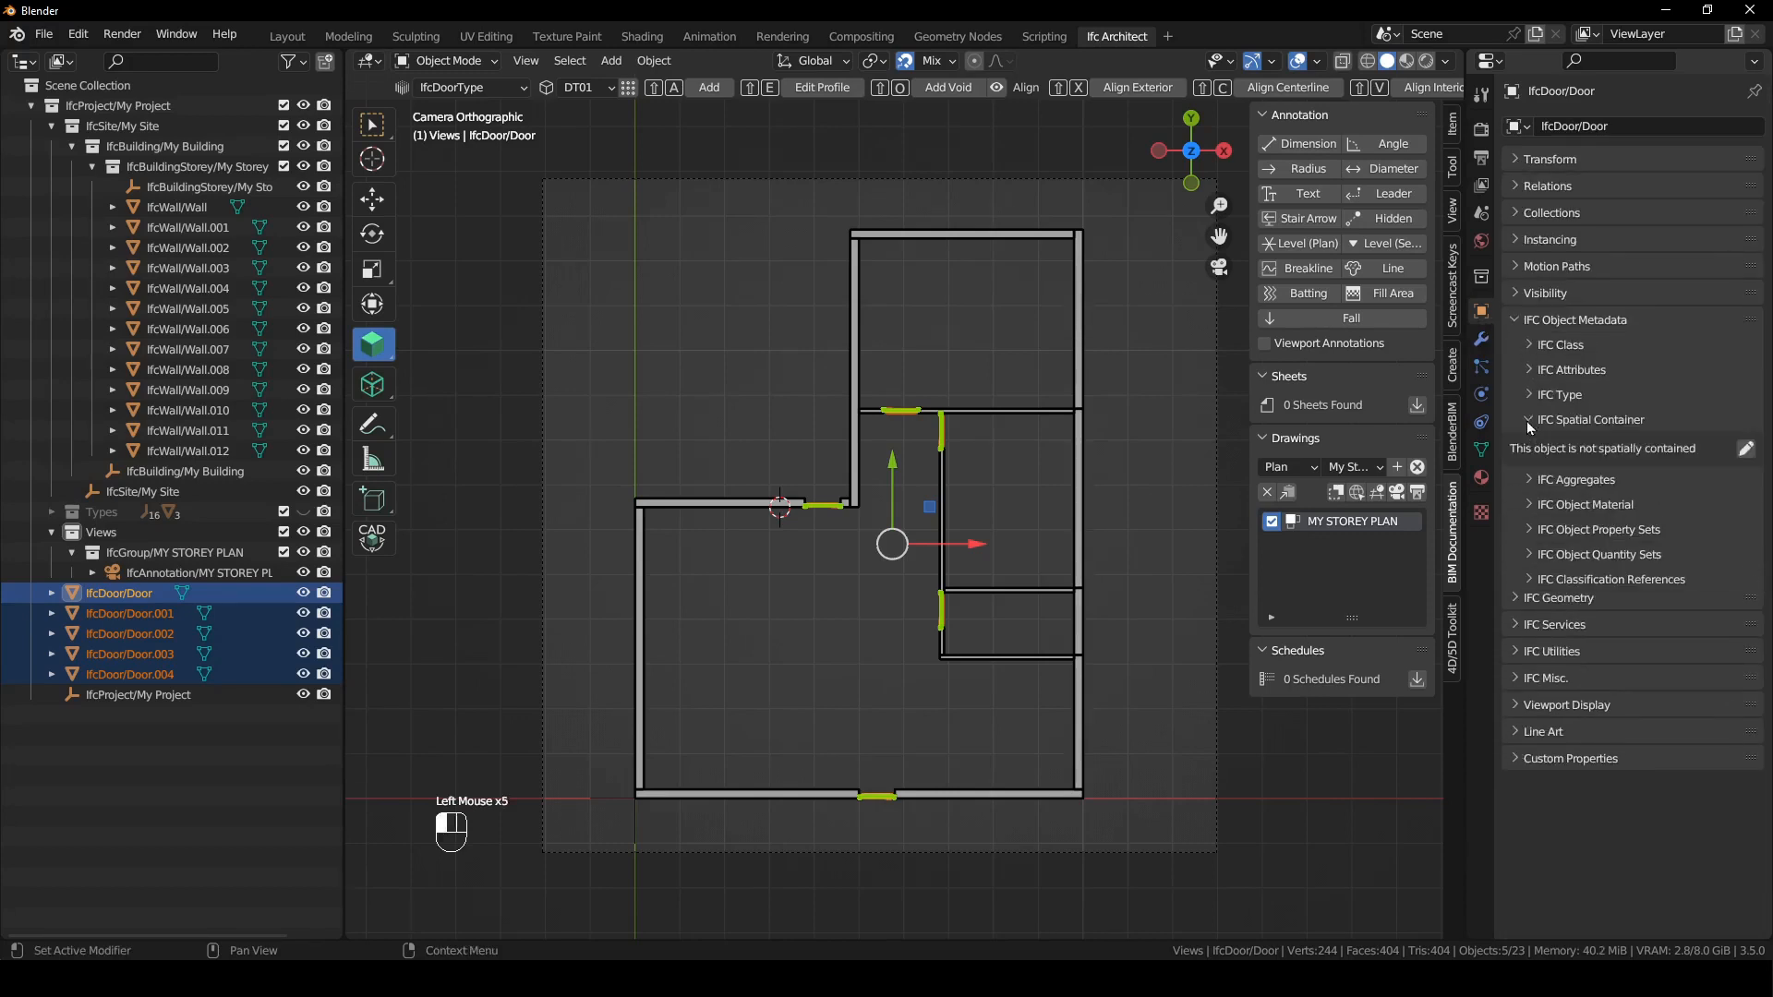
{"action": "left_click", "coordinate": [1745, 449]}
{"action": "left_click", "coordinate": [1521, 478]}
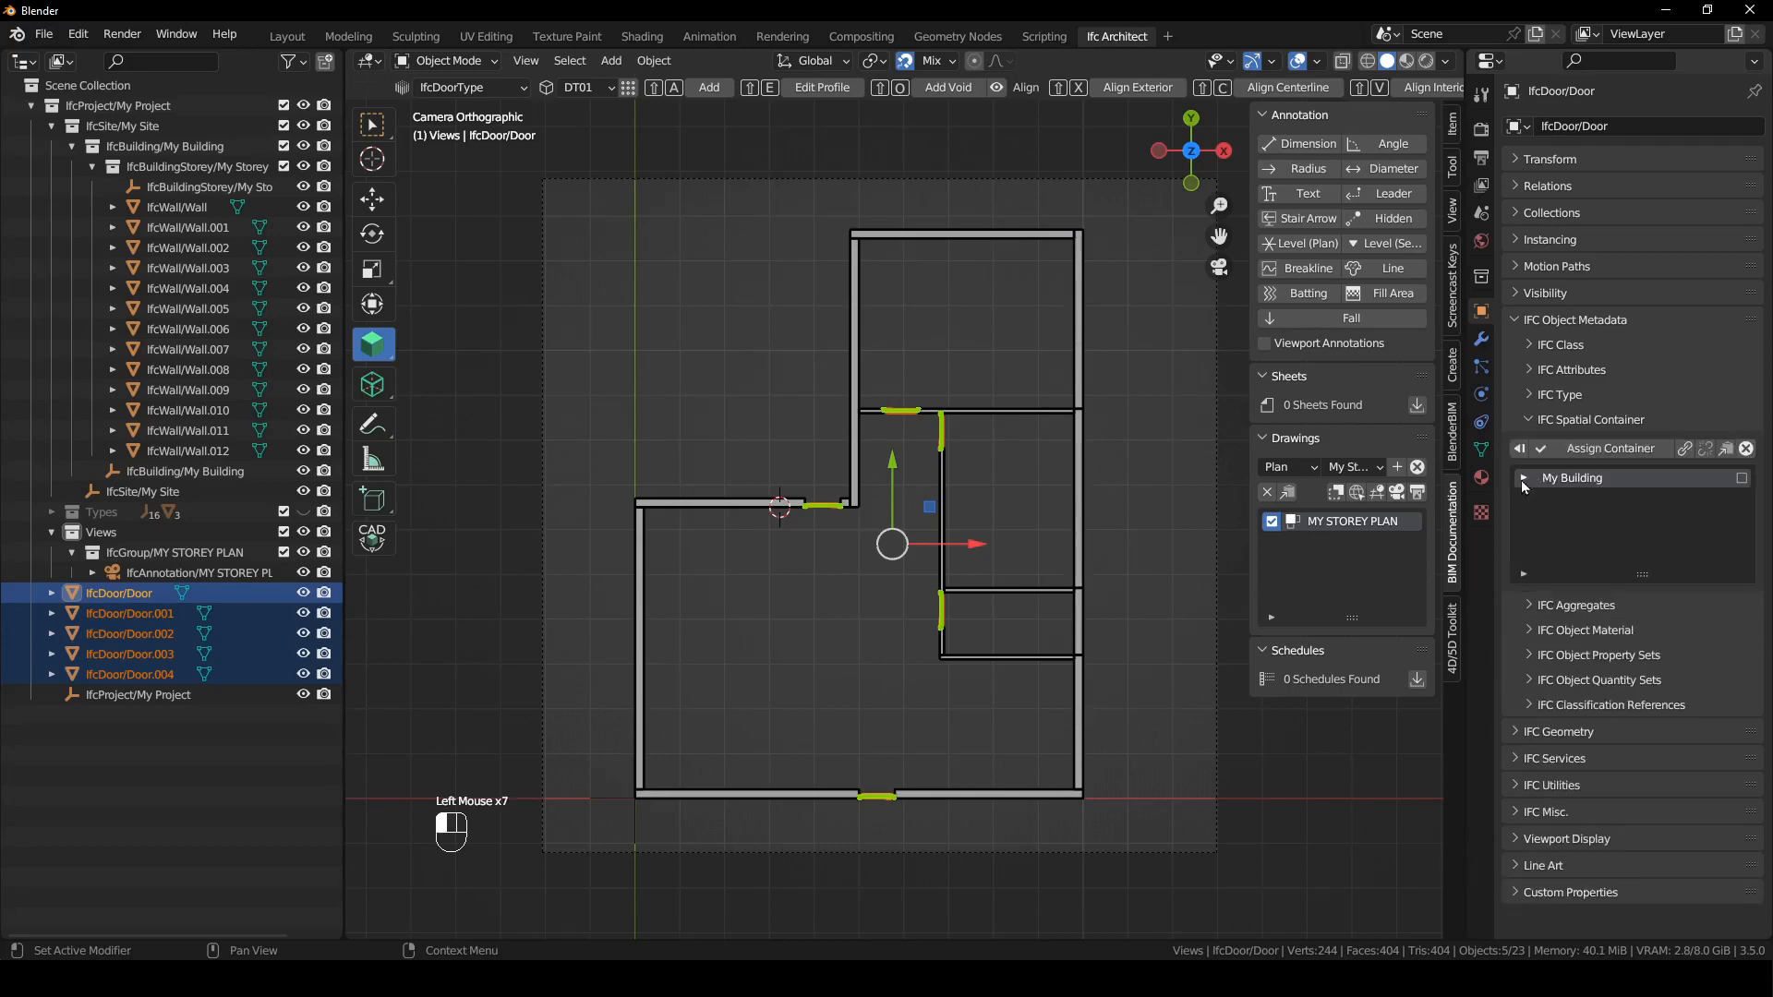
{"action": "left_click", "coordinate": [1525, 478]}
{"action": "left_click", "coordinate": [1739, 480]}
{"action": "left_click", "coordinate": [1611, 451]}
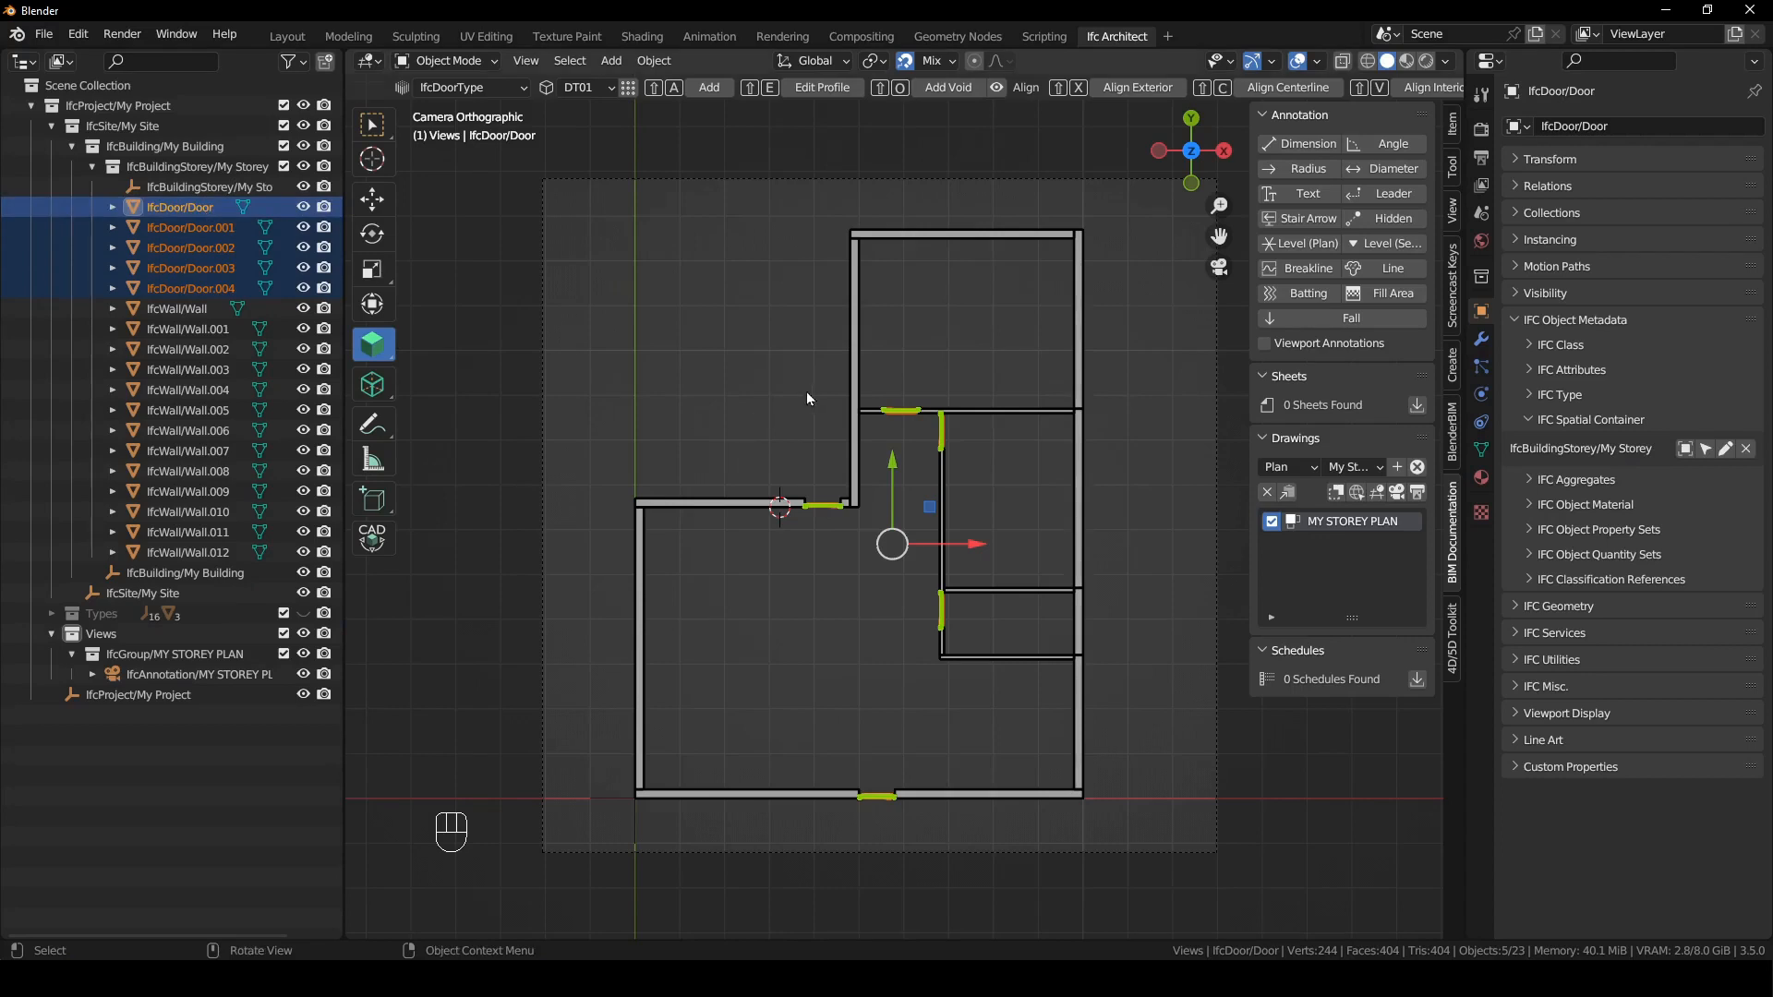
- Reactivate the MY STOREY PLAN drawing and select the lower door in the vertical inner wall
{"action": "left_click", "coordinate": [813, 434]}
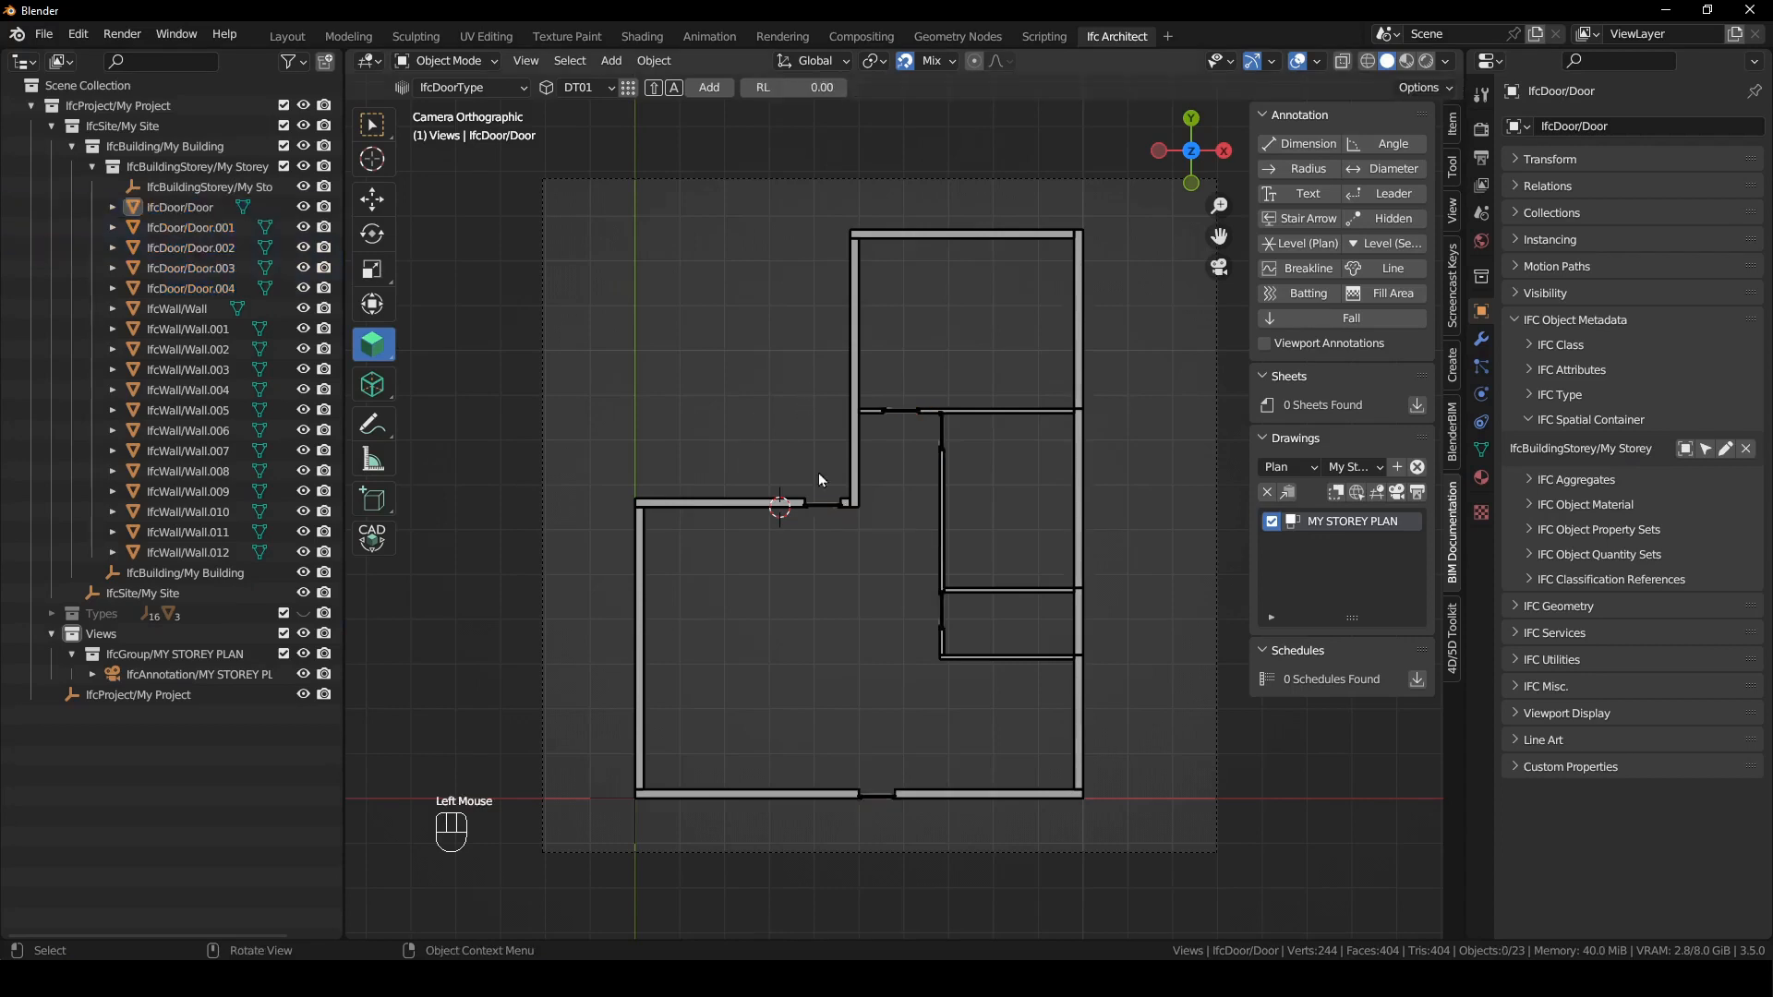
{"action": "left_click", "coordinate": [1392, 499]}
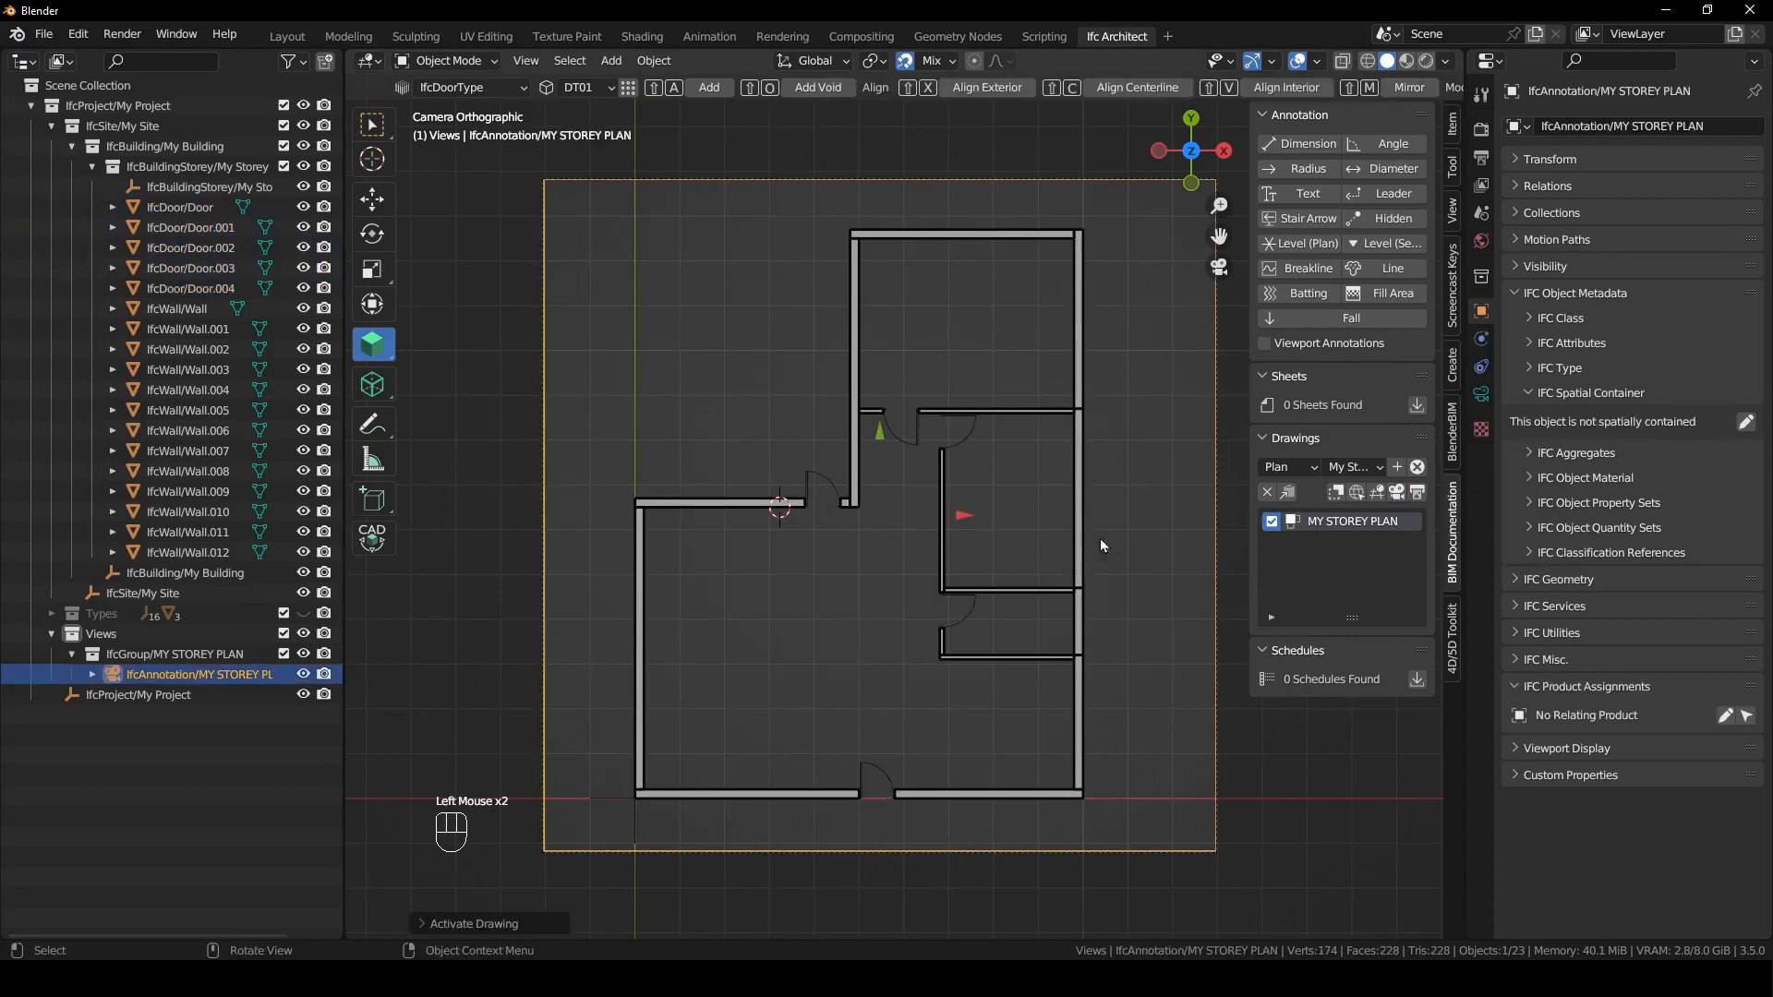
{"action": "left_click", "coordinate": [1090, 443]}
{"action": "left_click", "coordinate": [961, 617]}
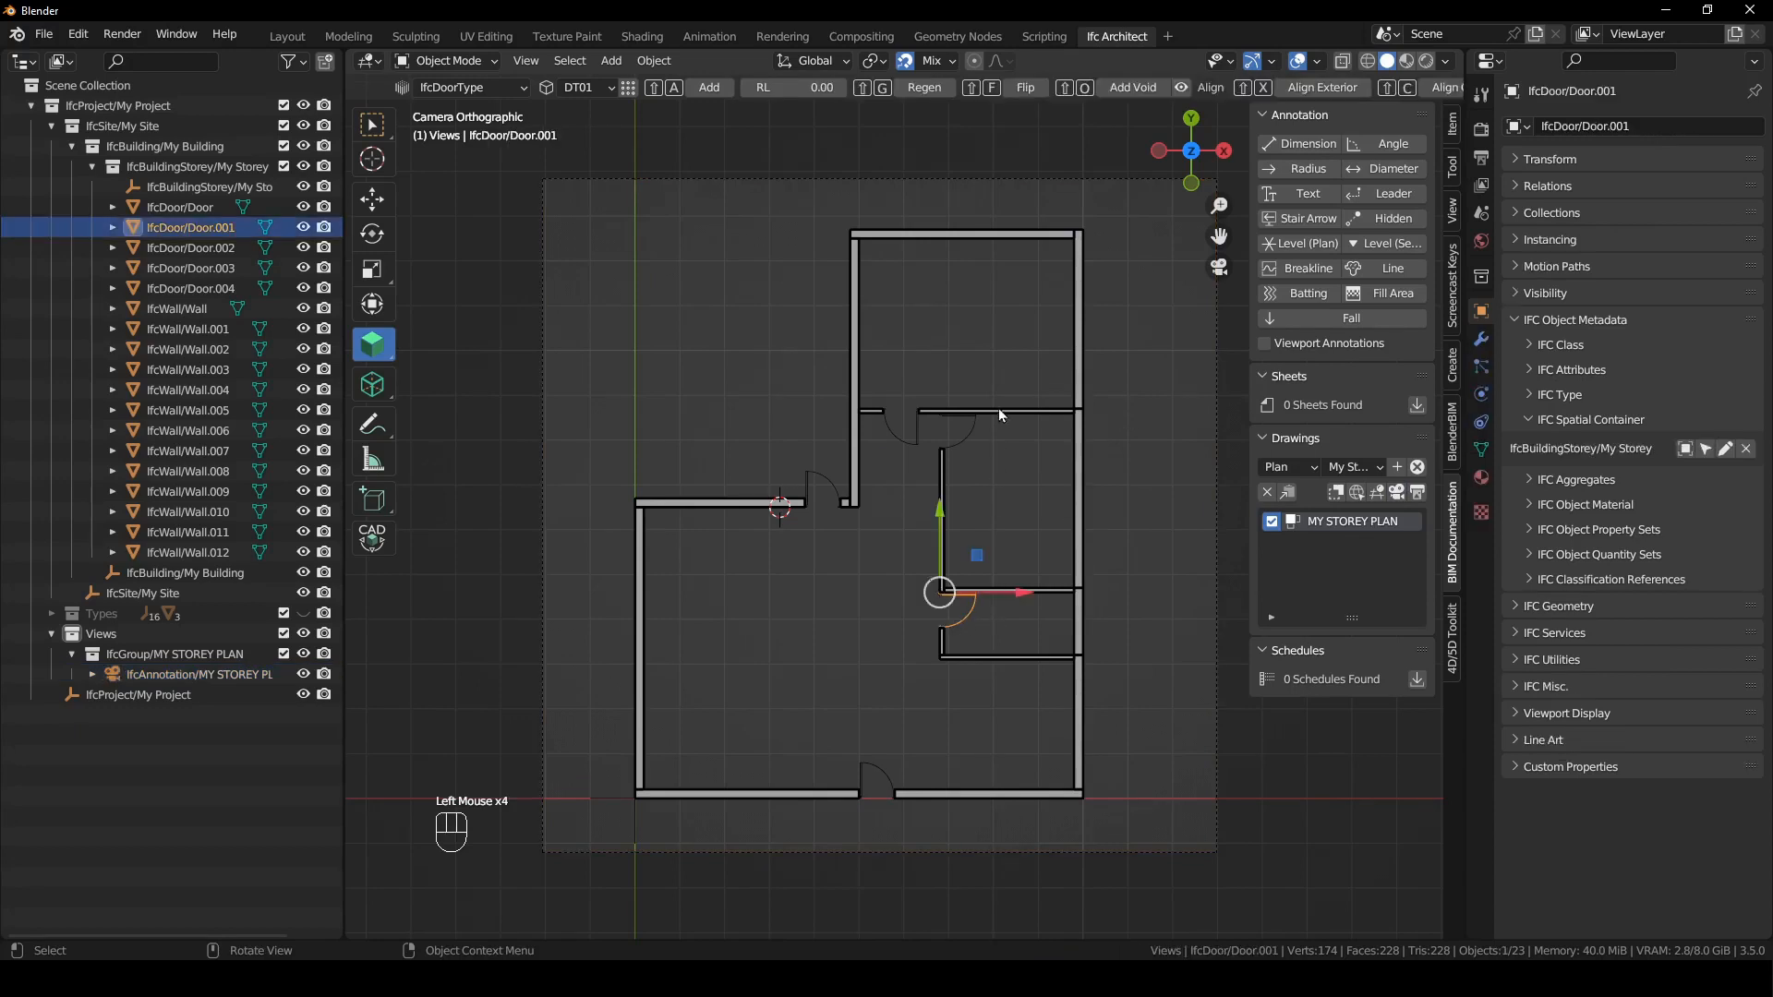
- Try flipping the door in the uppermost inner wall within the plan view, and flip it back
{"action": "left_click", "coordinate": [916, 450]}
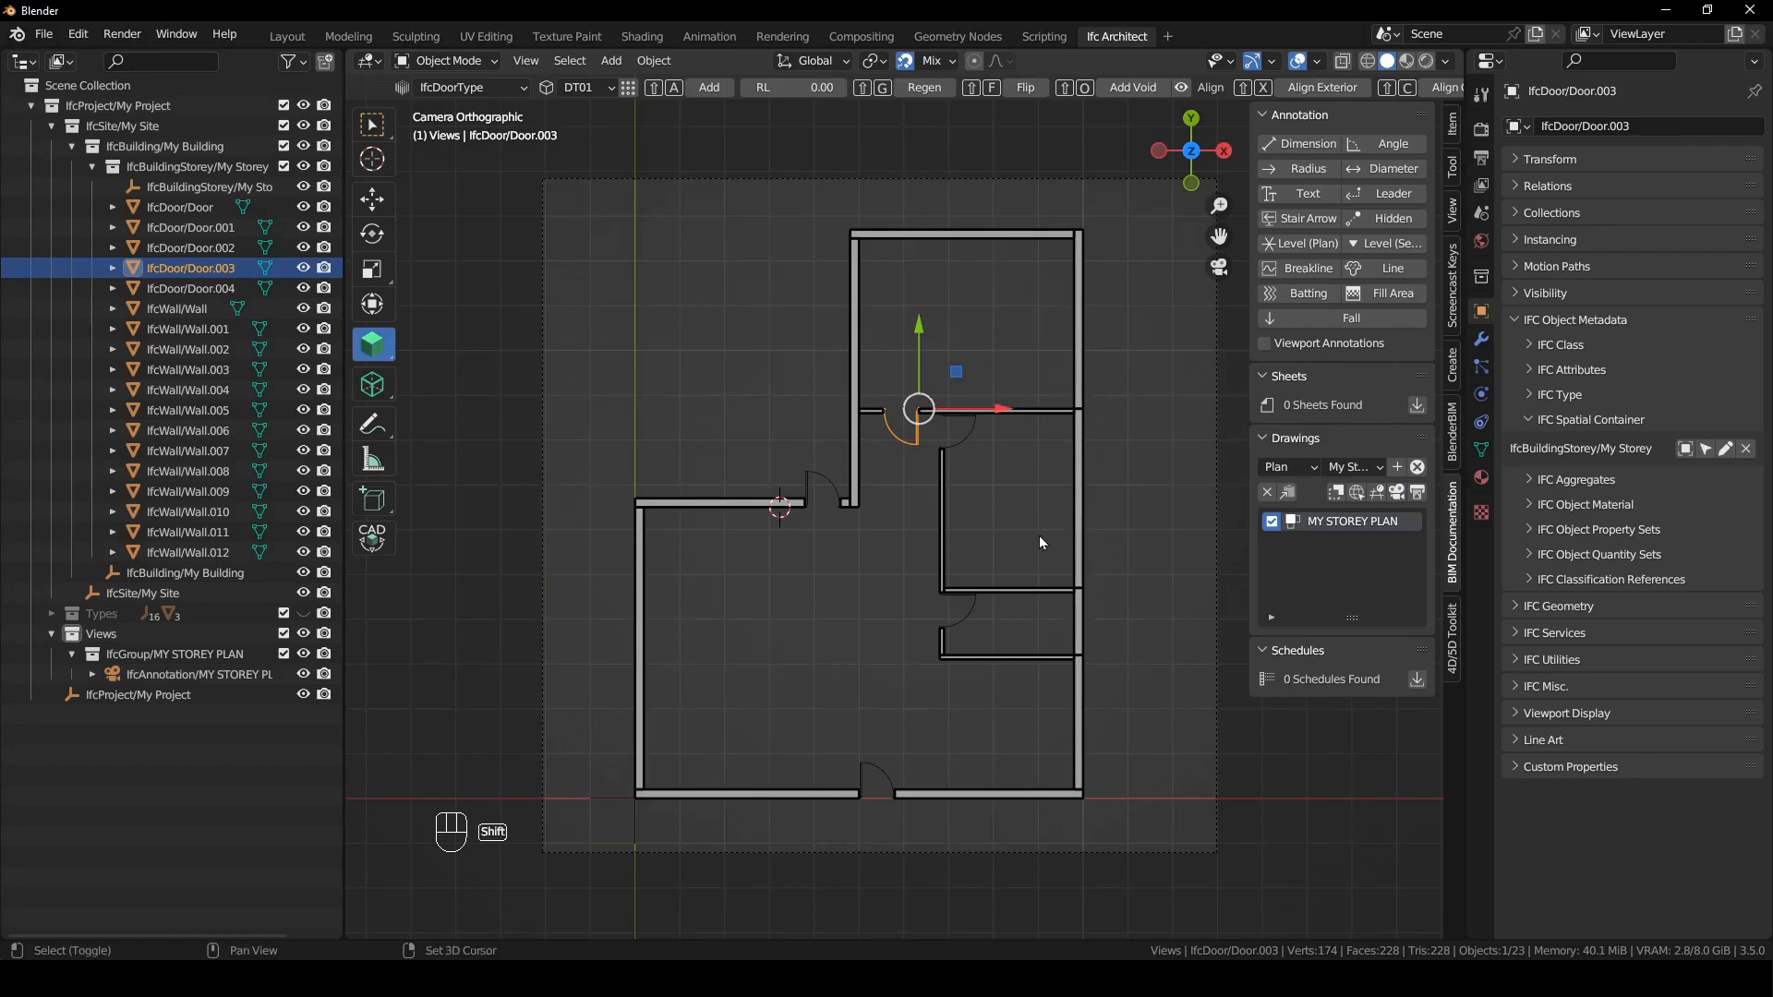
{"action": "key", "text": "shift+f"}
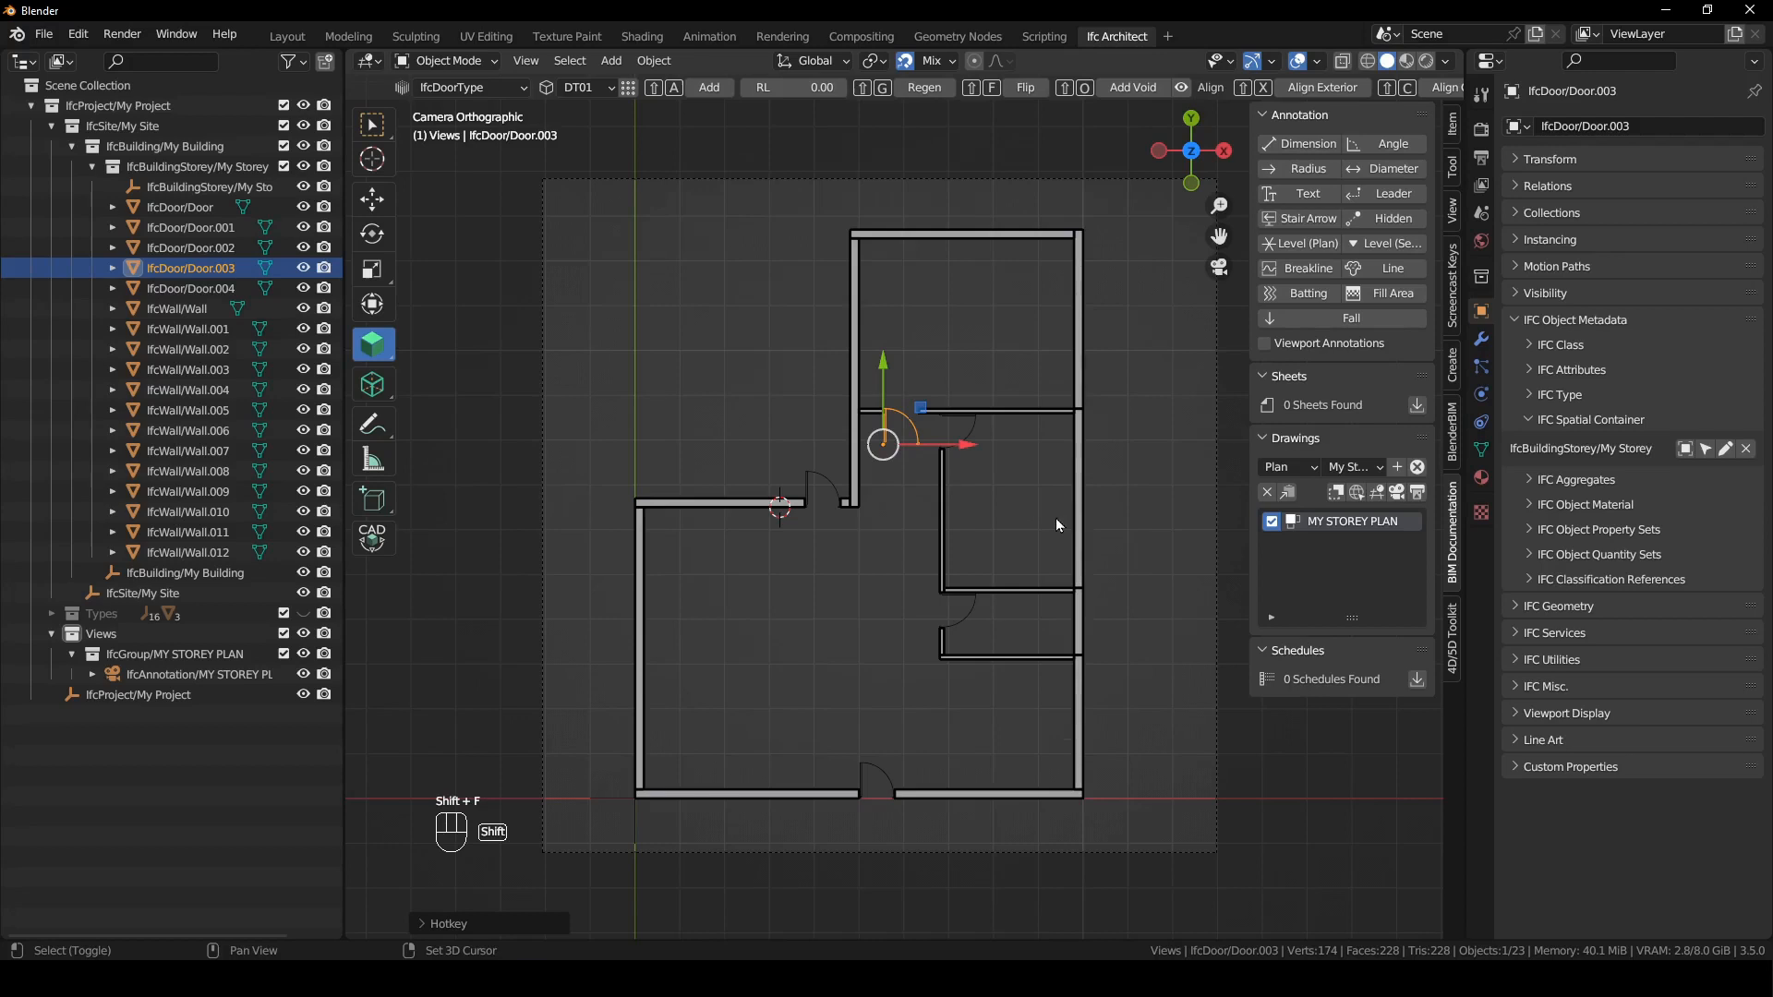
{"action": "key", "text": "shift+f"}
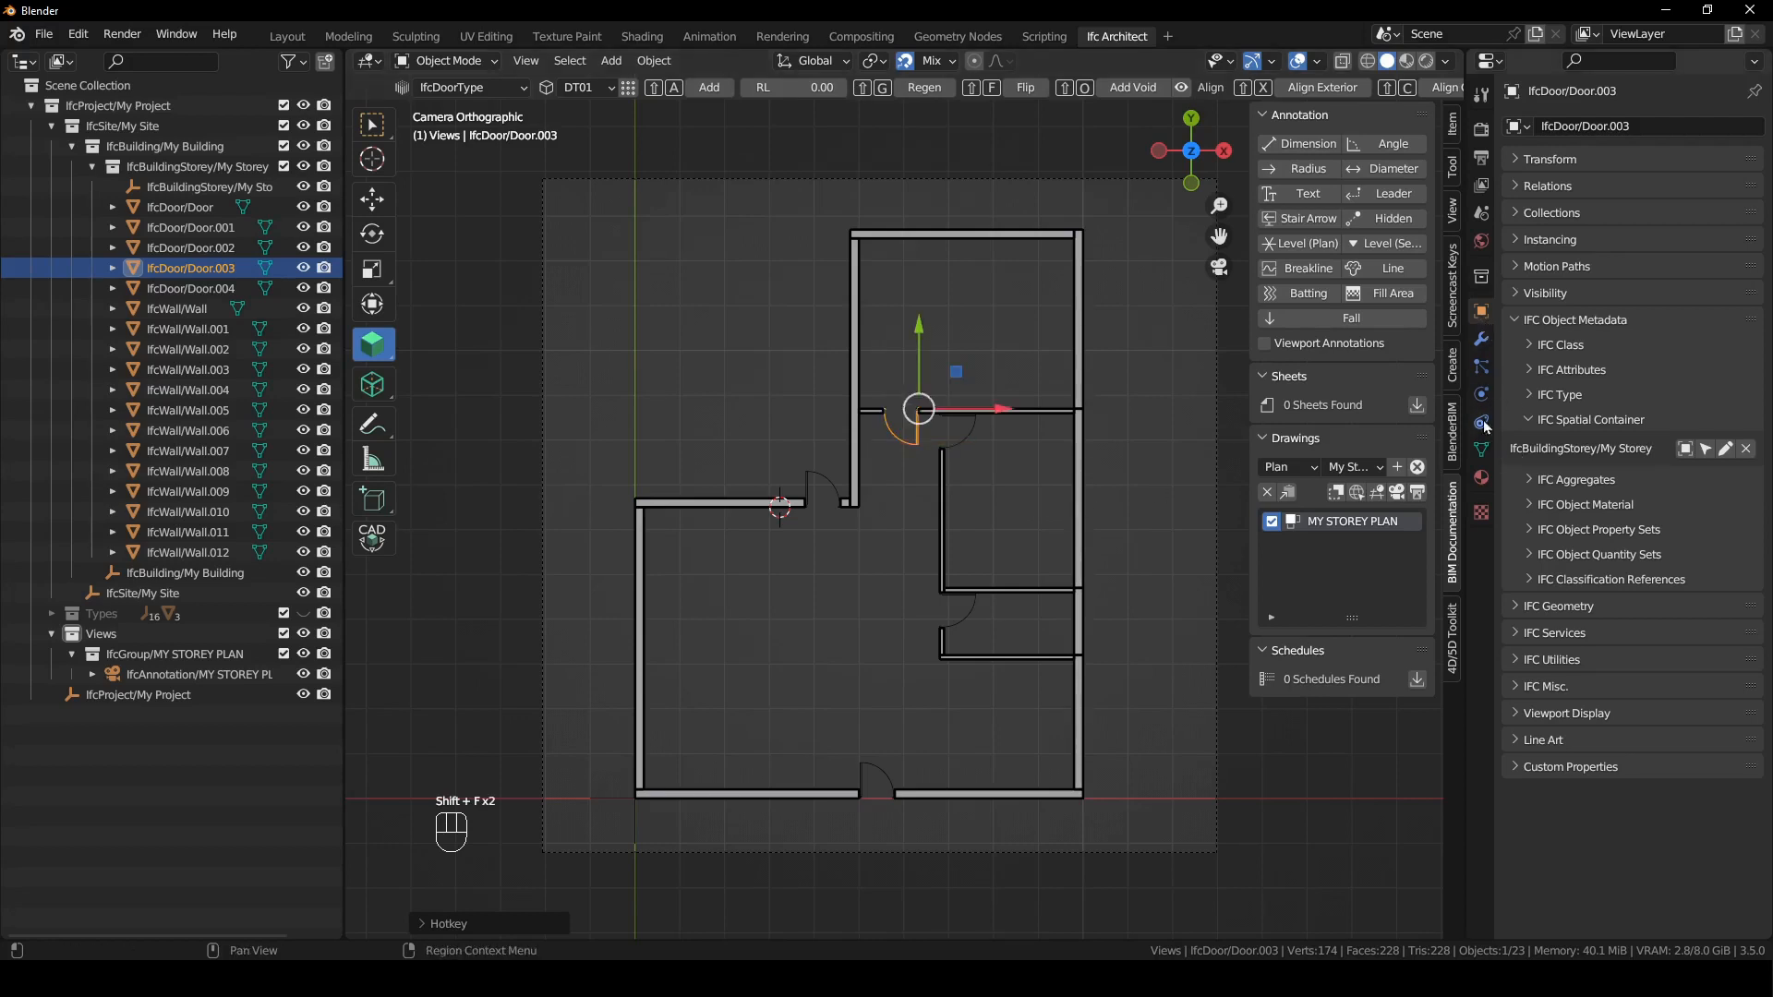
- Switch the uppermost inner wall's door to its Model Body representation and reselect the door
{"action": "left_click", "coordinate": [1520, 325]}
{"action": "left_click", "coordinate": [1561, 348]}
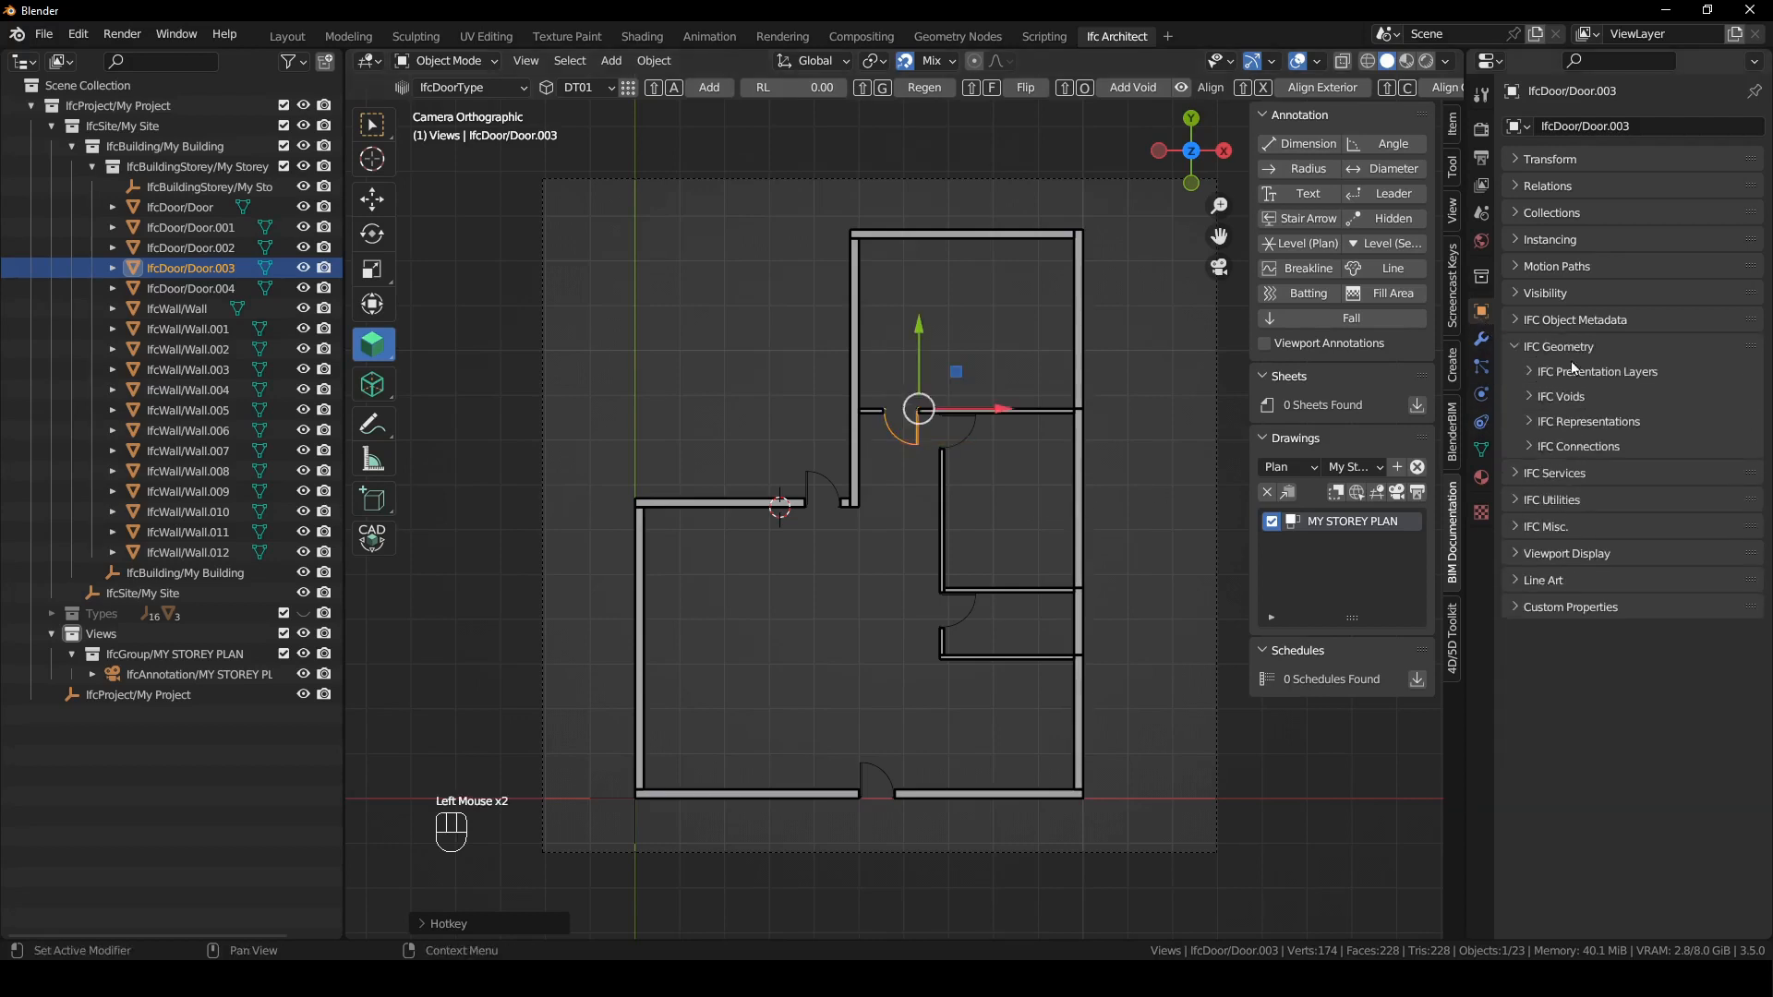
{"action": "left_click", "coordinate": [1564, 422]}
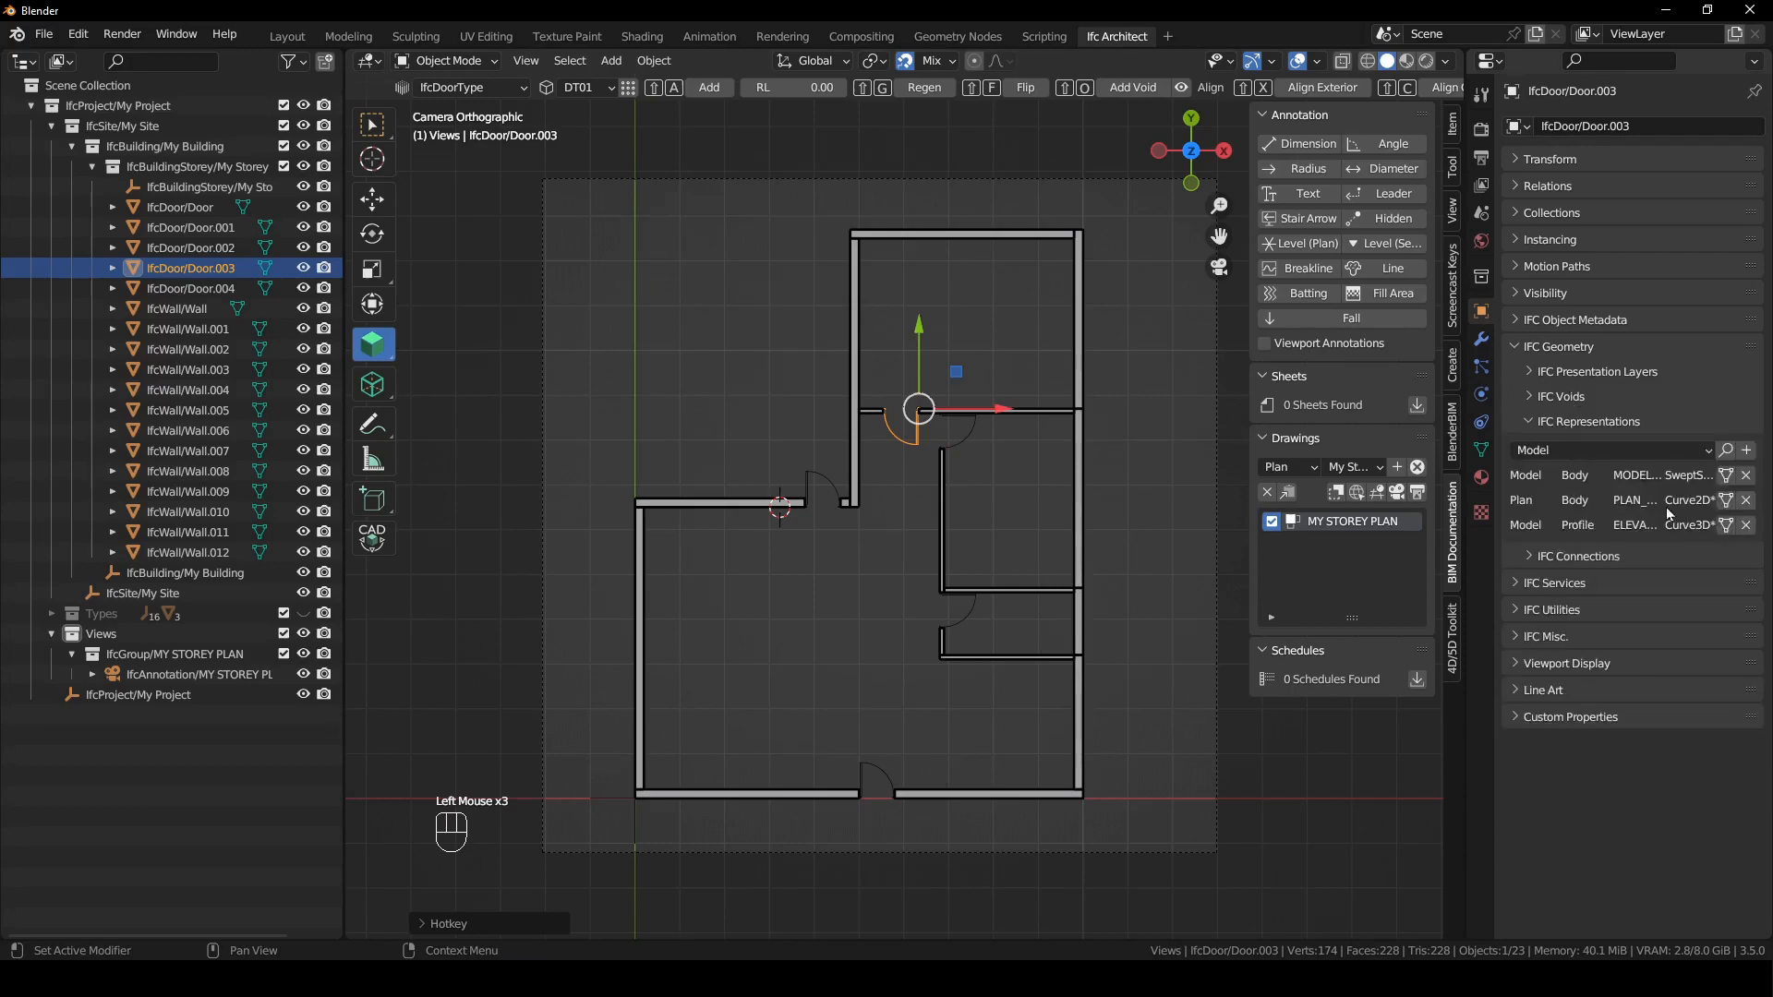
{"action": "left_click_drag", "start_coordinate": [1469, 476], "coordinate": [1399, 476]}
{"action": "left_click", "coordinate": [1726, 475]}
{"action": "left_click", "coordinate": [856, 507]}
{"action": "left_click", "coordinate": [872, 417]}
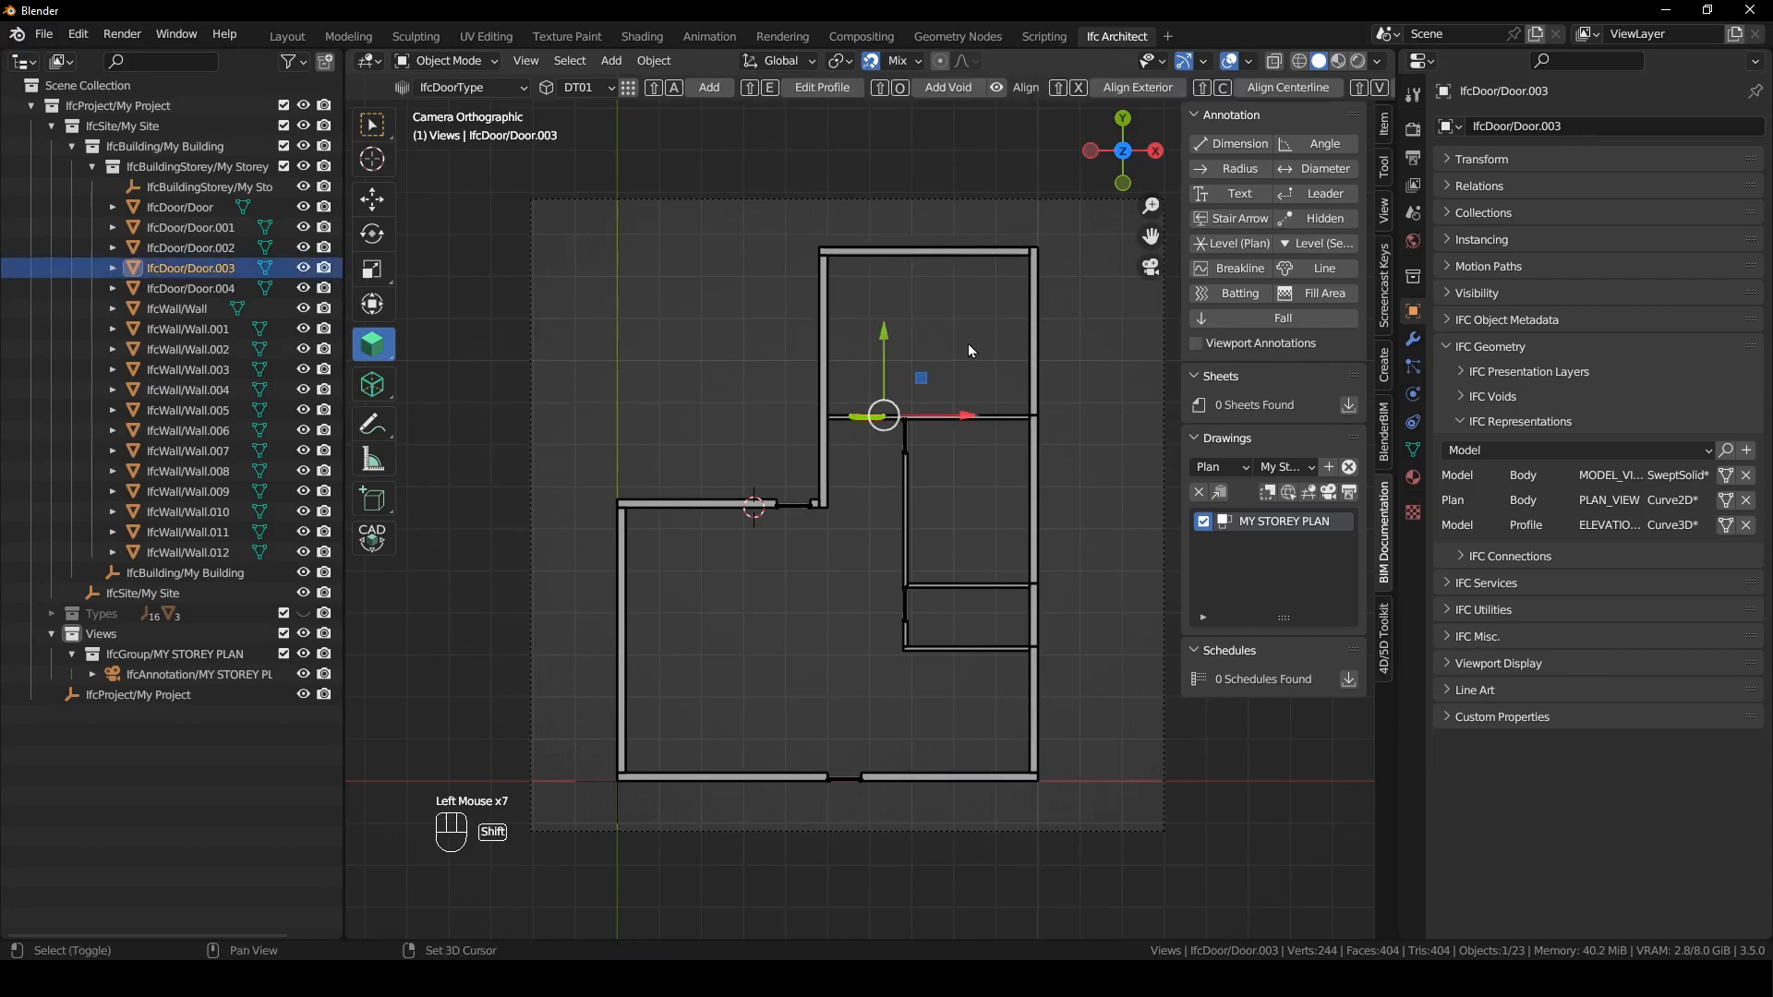
- Flip the door in the uppermost inner wall, select the door in the left section's upper wall, and reactivate the MY STOREY PLAN drawing
{"action": "key", "text": "shift+f"}
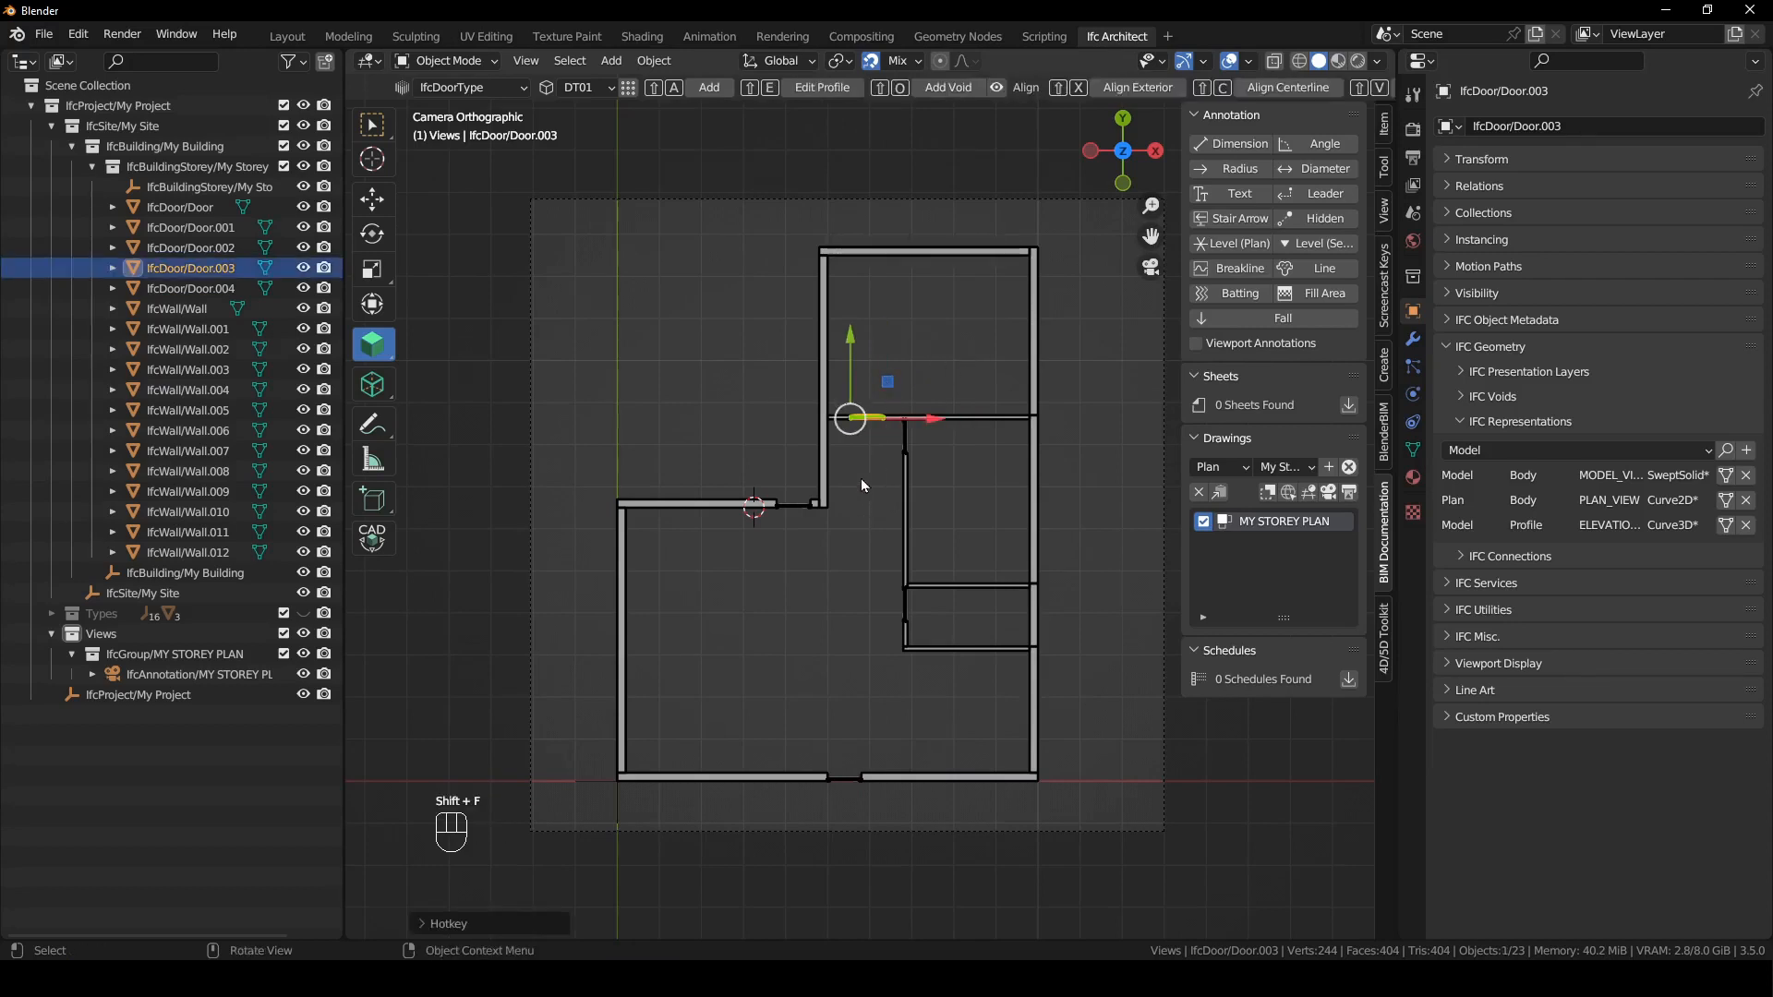
{"action": "scroll", "coordinate": [877, 466], "scroll_direction": "up", "scroll_amount": 4}
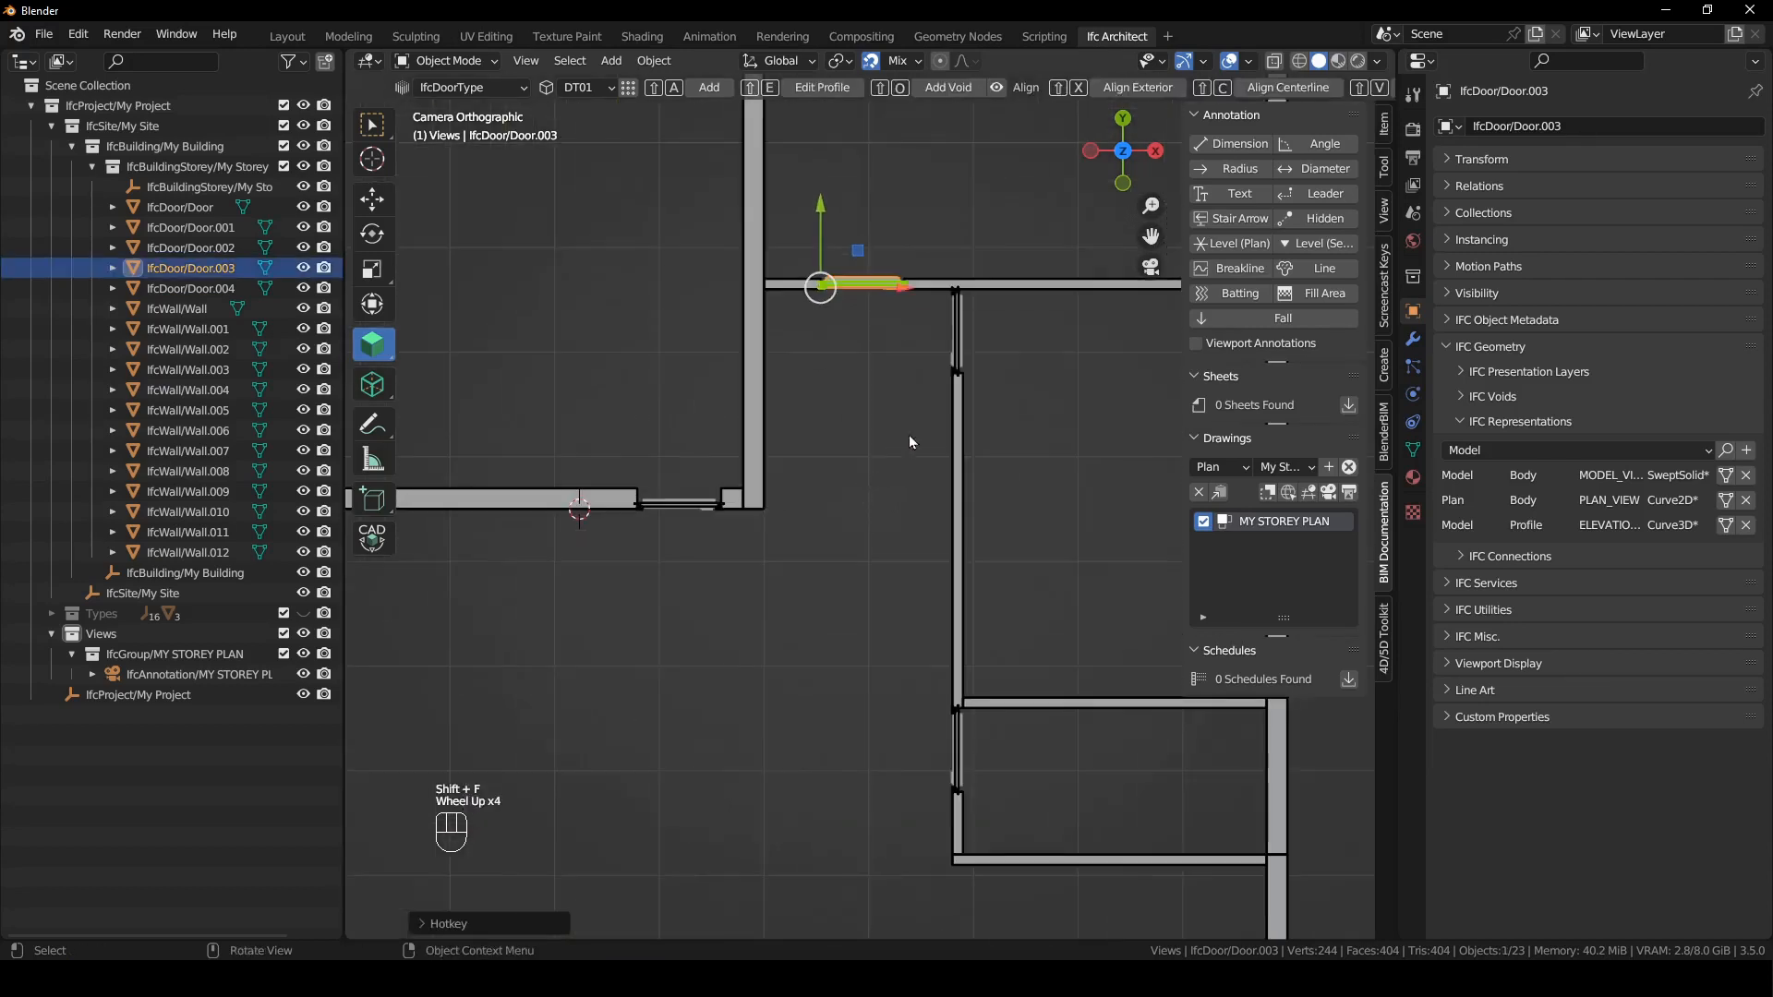
{"action": "left_click", "coordinate": [961, 752]}
{"action": "left_click", "coordinate": [702, 505]}
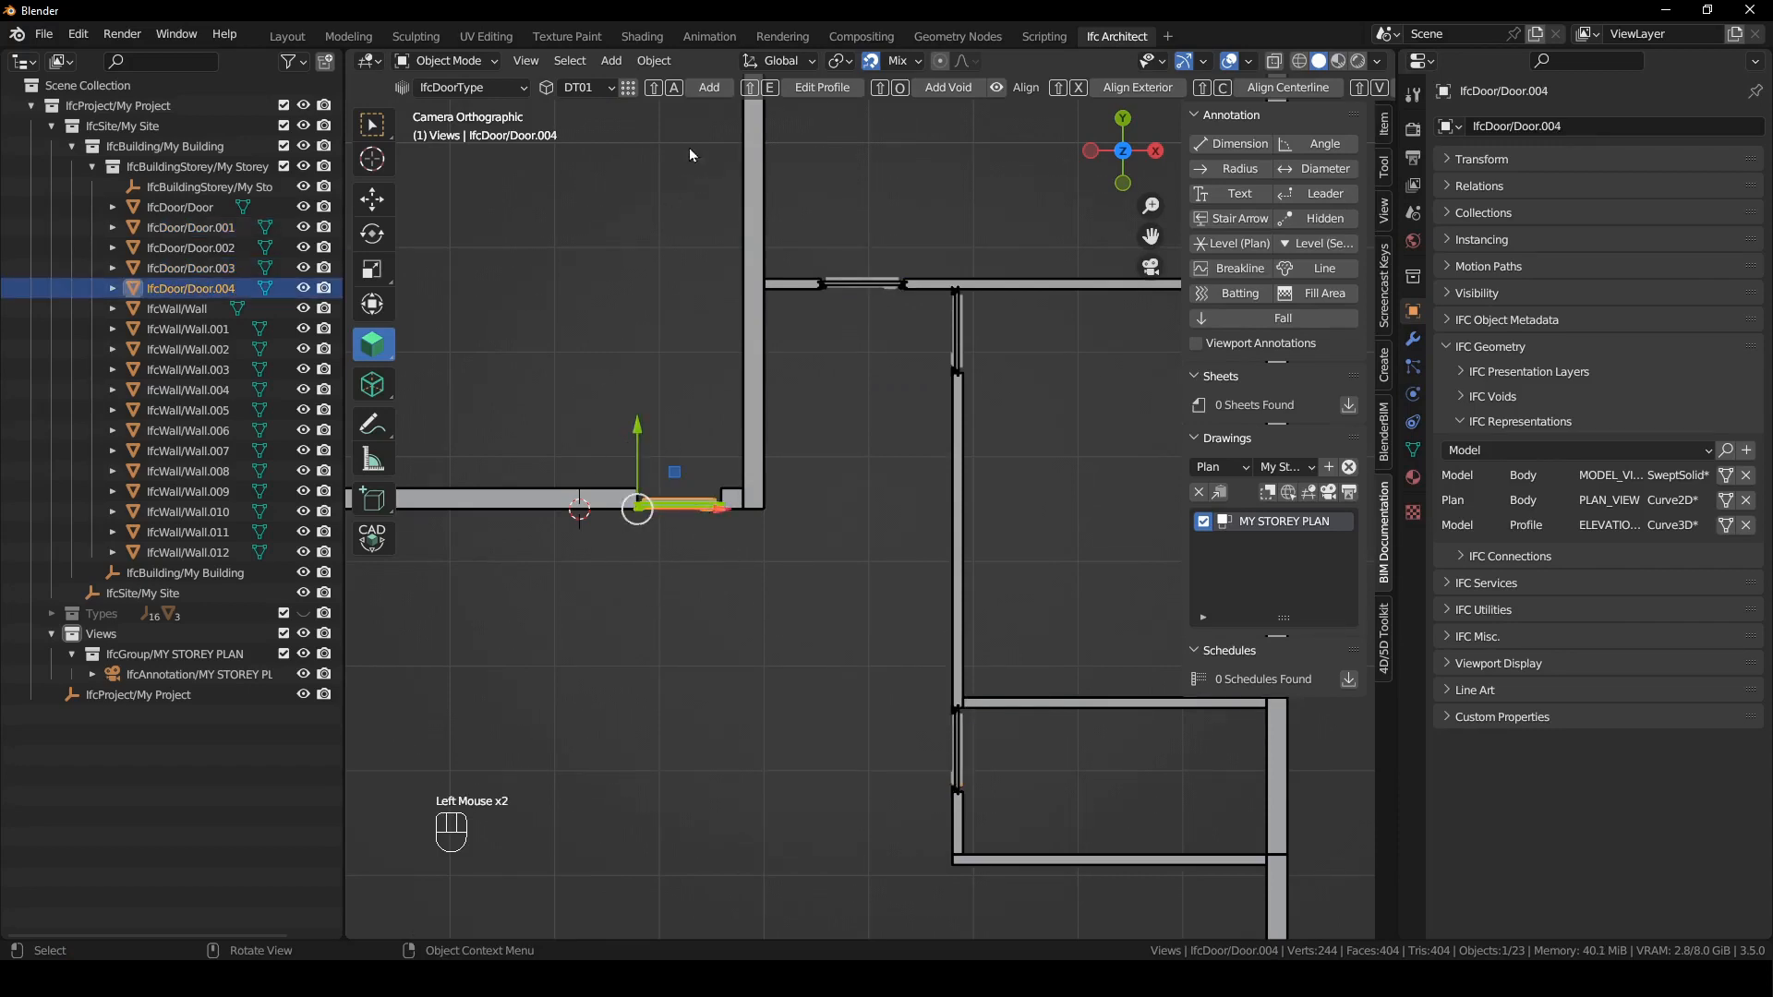
{"action": "scroll", "coordinate": [961, 497], "scroll_direction": "down", "scroll_amount": 2}
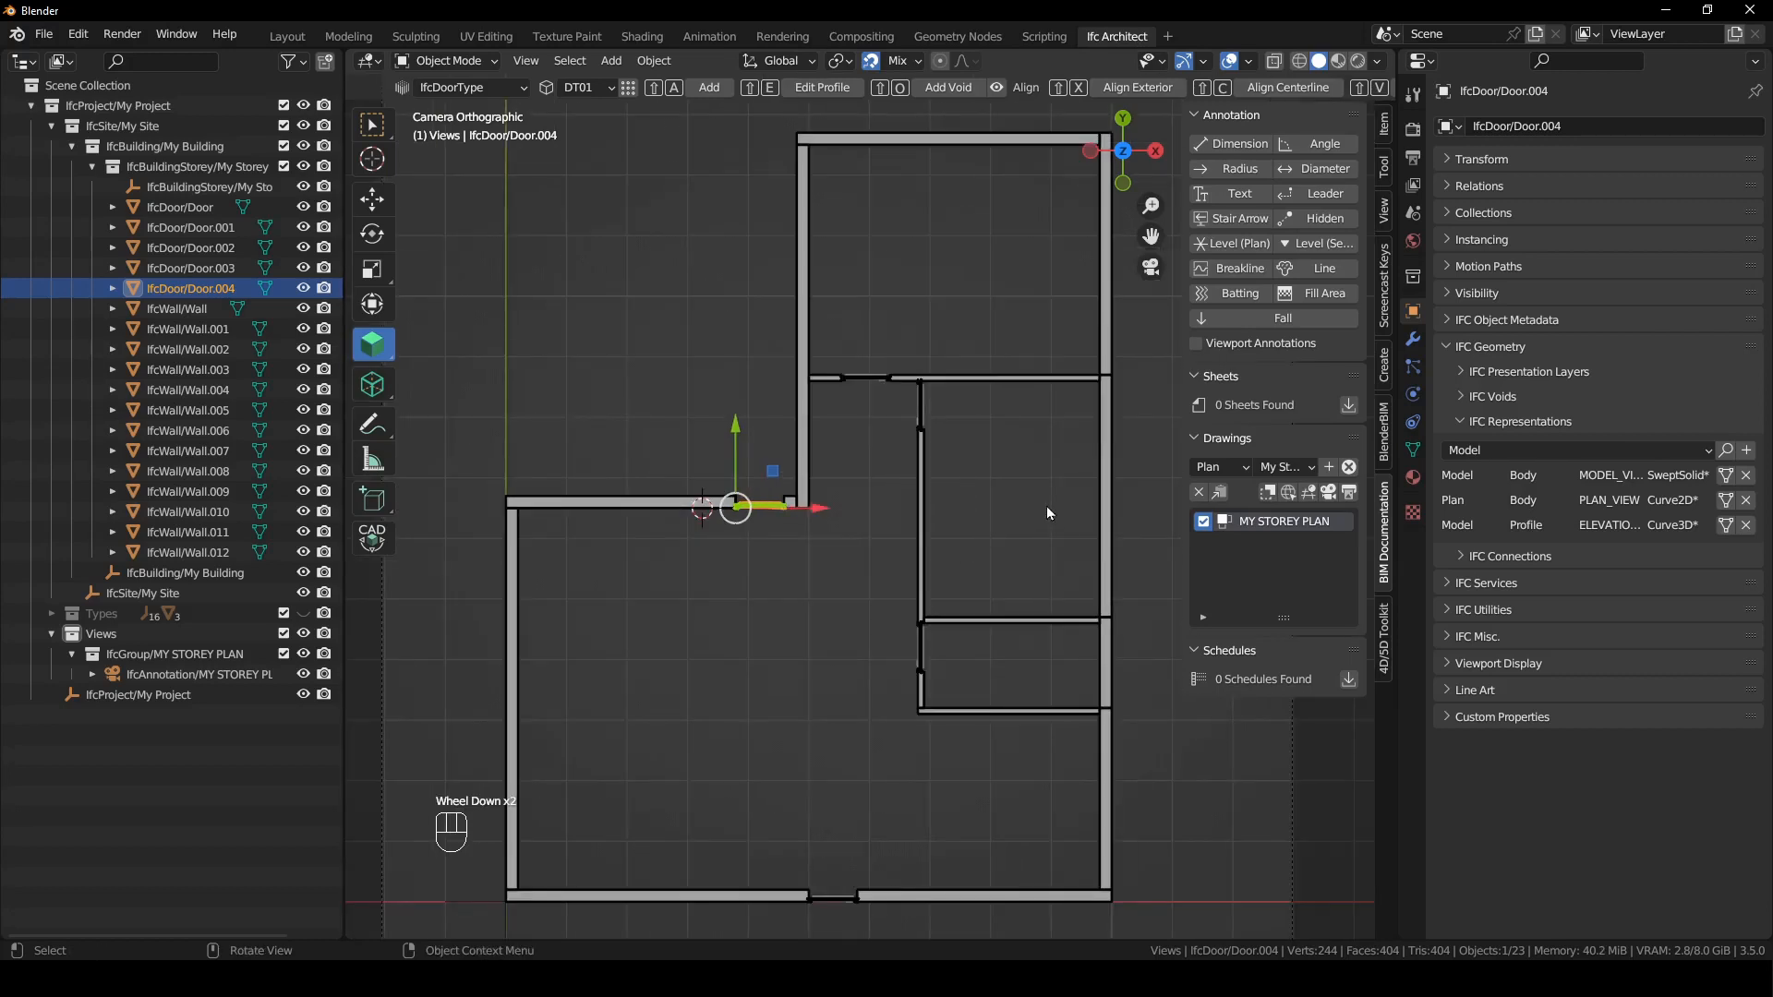
{"action": "left_click", "coordinate": [1330, 493]}
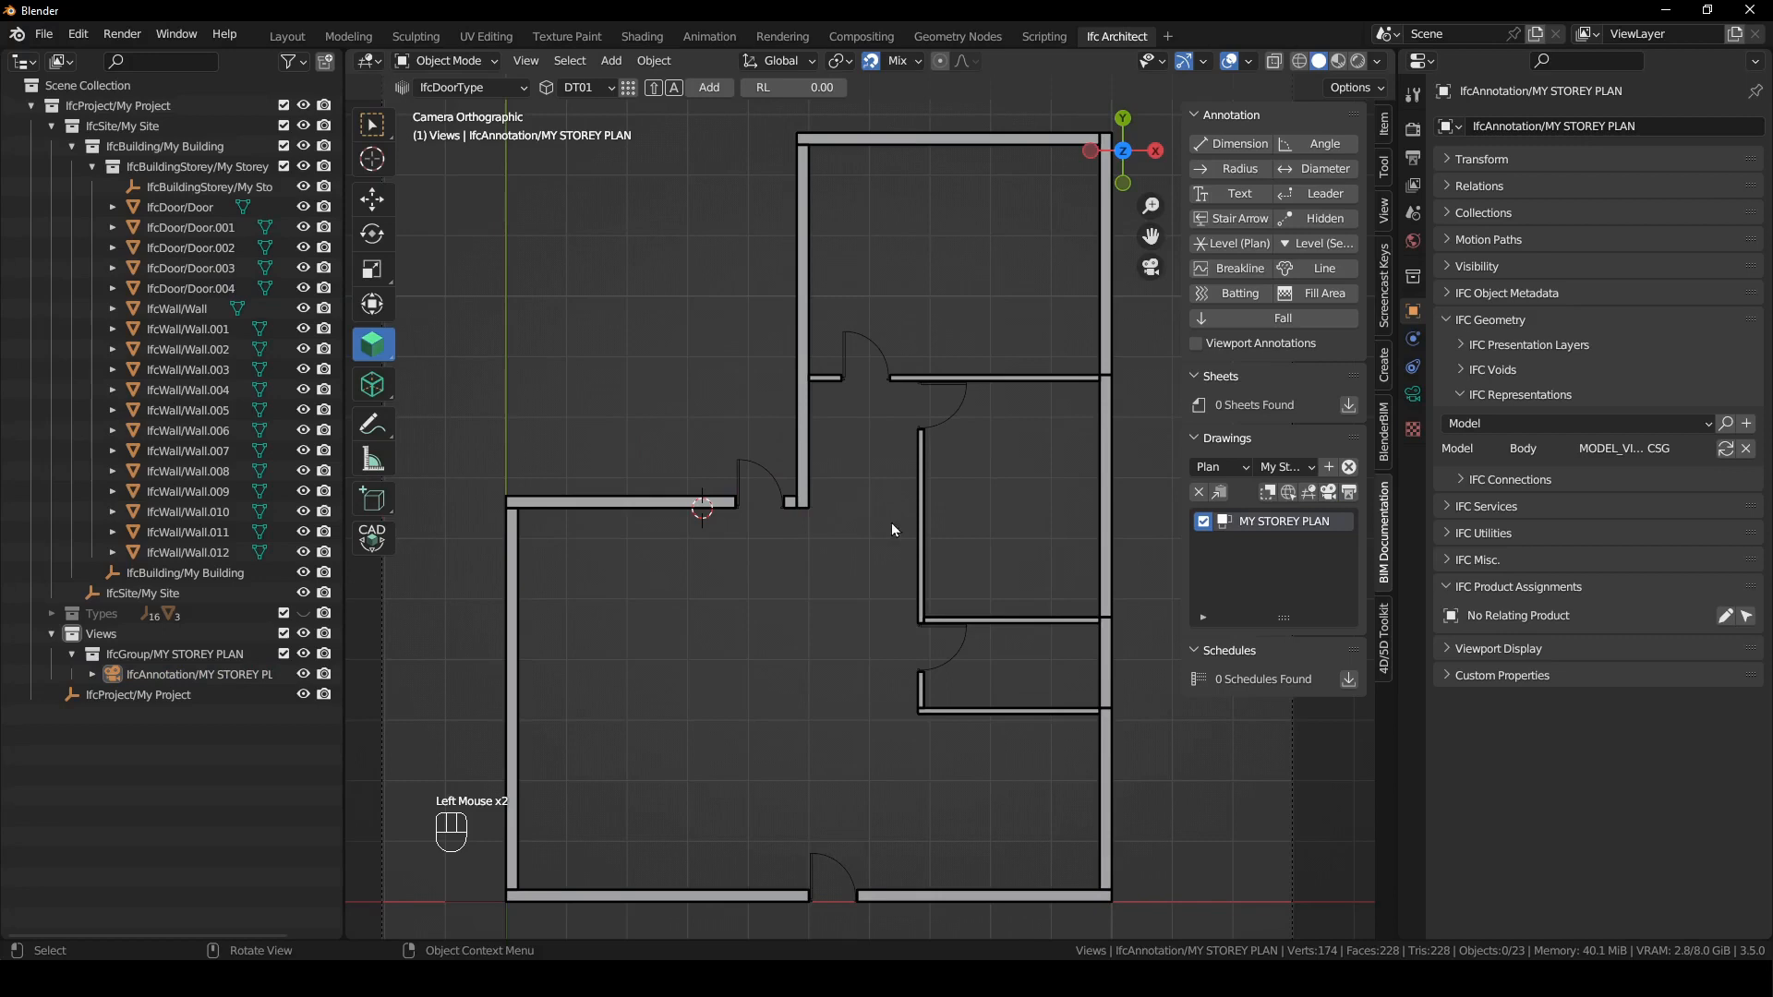
- Clear the door selection and set the BIM Tool's construction class to IfcWindowType
{"action": "scroll", "coordinate": [892, 528], "scroll_direction": "down", "scroll_amount": 2}
{"action": "scroll", "coordinate": [849, 361], "scroll_direction": "up", "scroll_amount": 1}
{"action": "left_click", "coordinate": [848, 362]}
{"action": "left_click", "coordinate": [891, 467]}
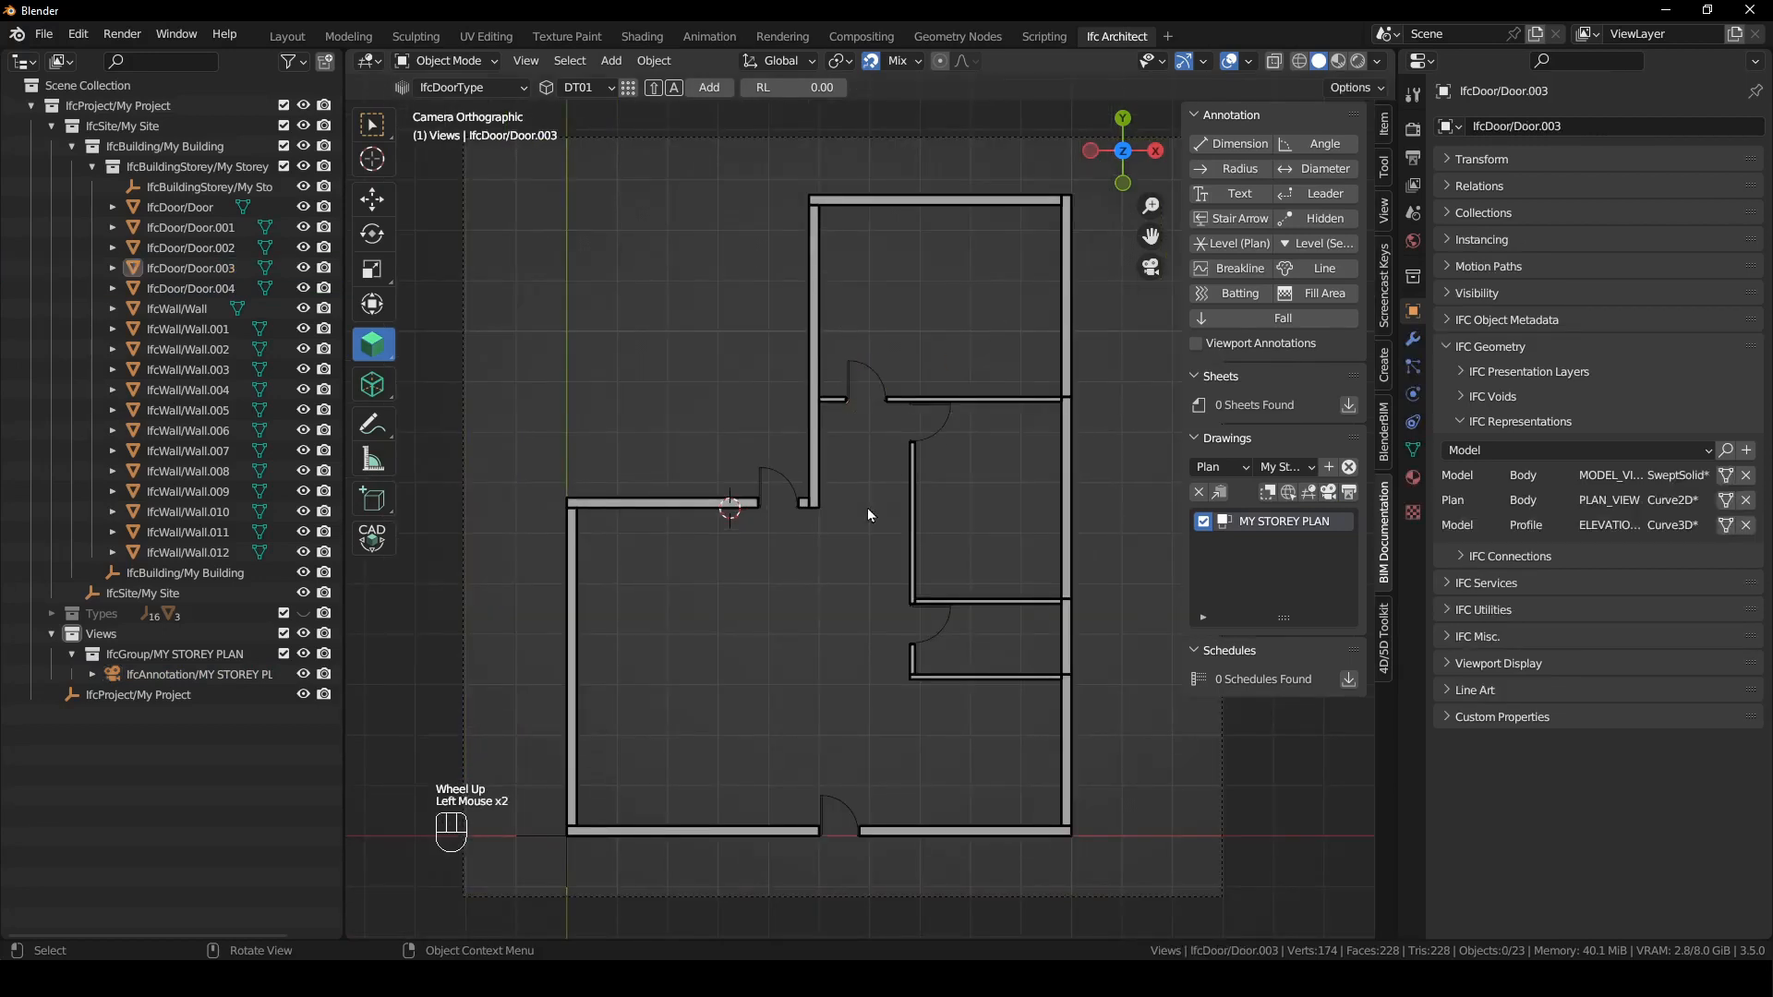
{"action": "left_click", "coordinate": [1384, 167]}
{"action": "left_click", "coordinate": [1267, 176]}
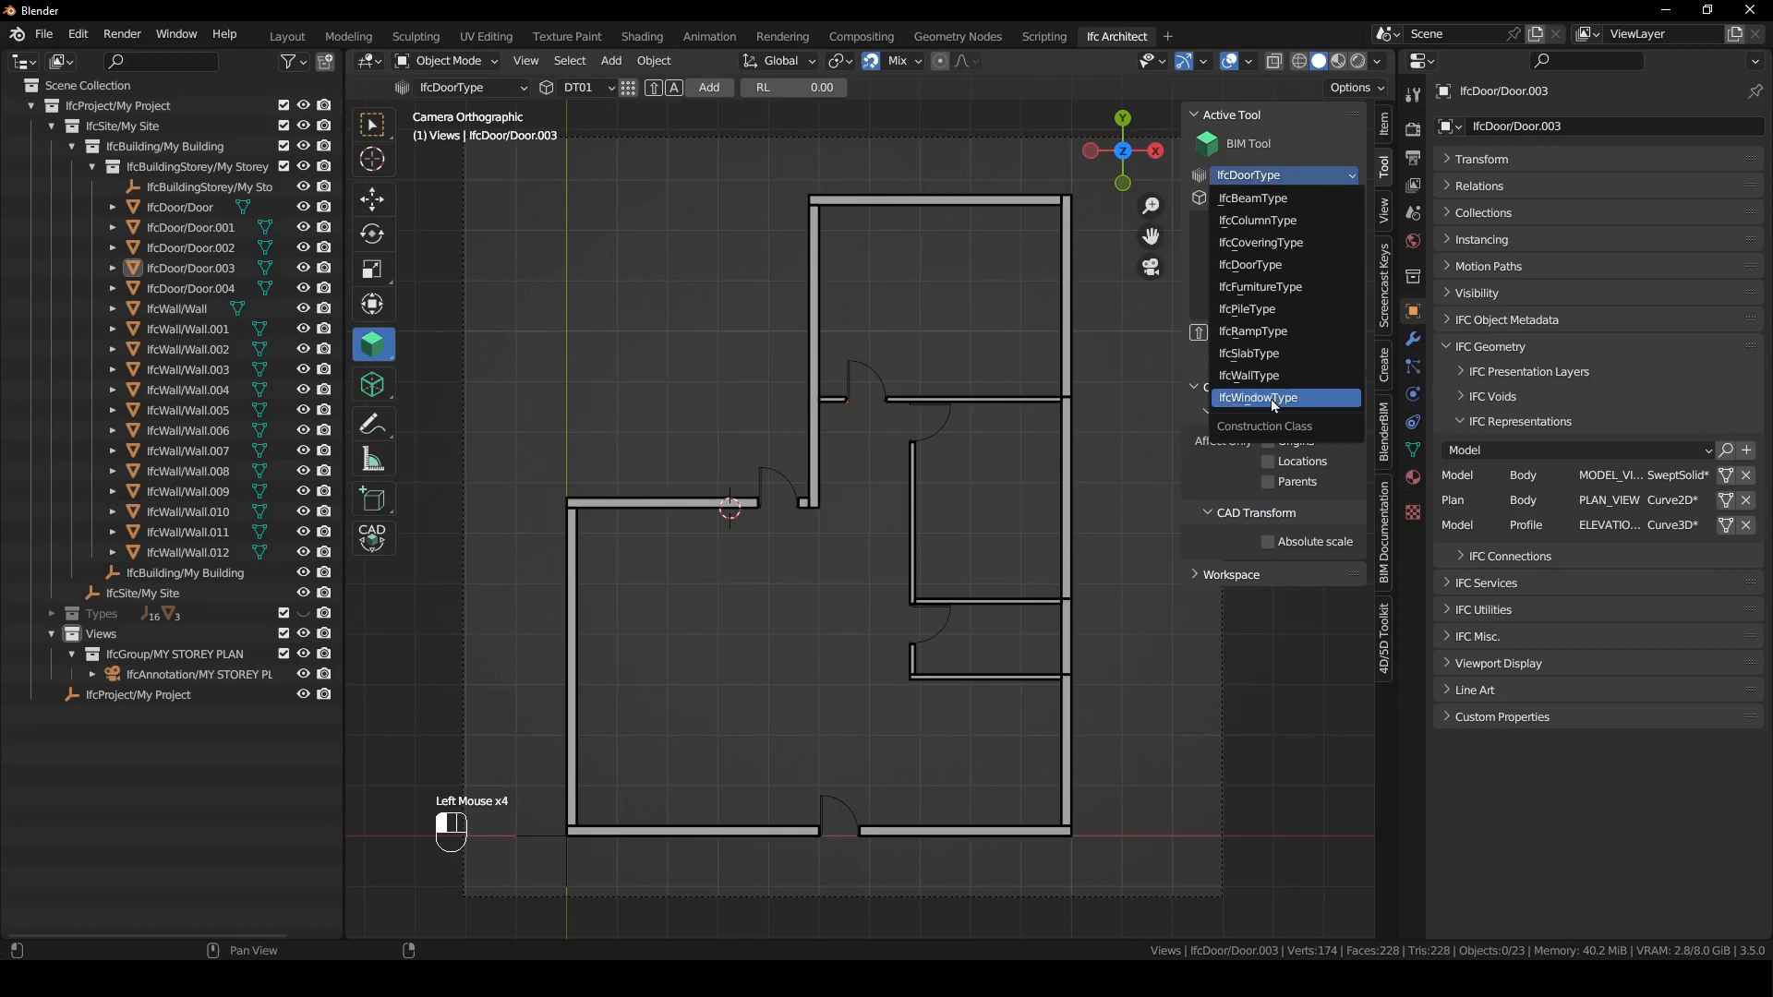
{"action": "left_click", "coordinate": [1258, 397]}
- Add a WT01 window to the lower outer wall on each side of the entrance door
{"action": "right_click", "coordinate": [692, 835], "text": "shift"}
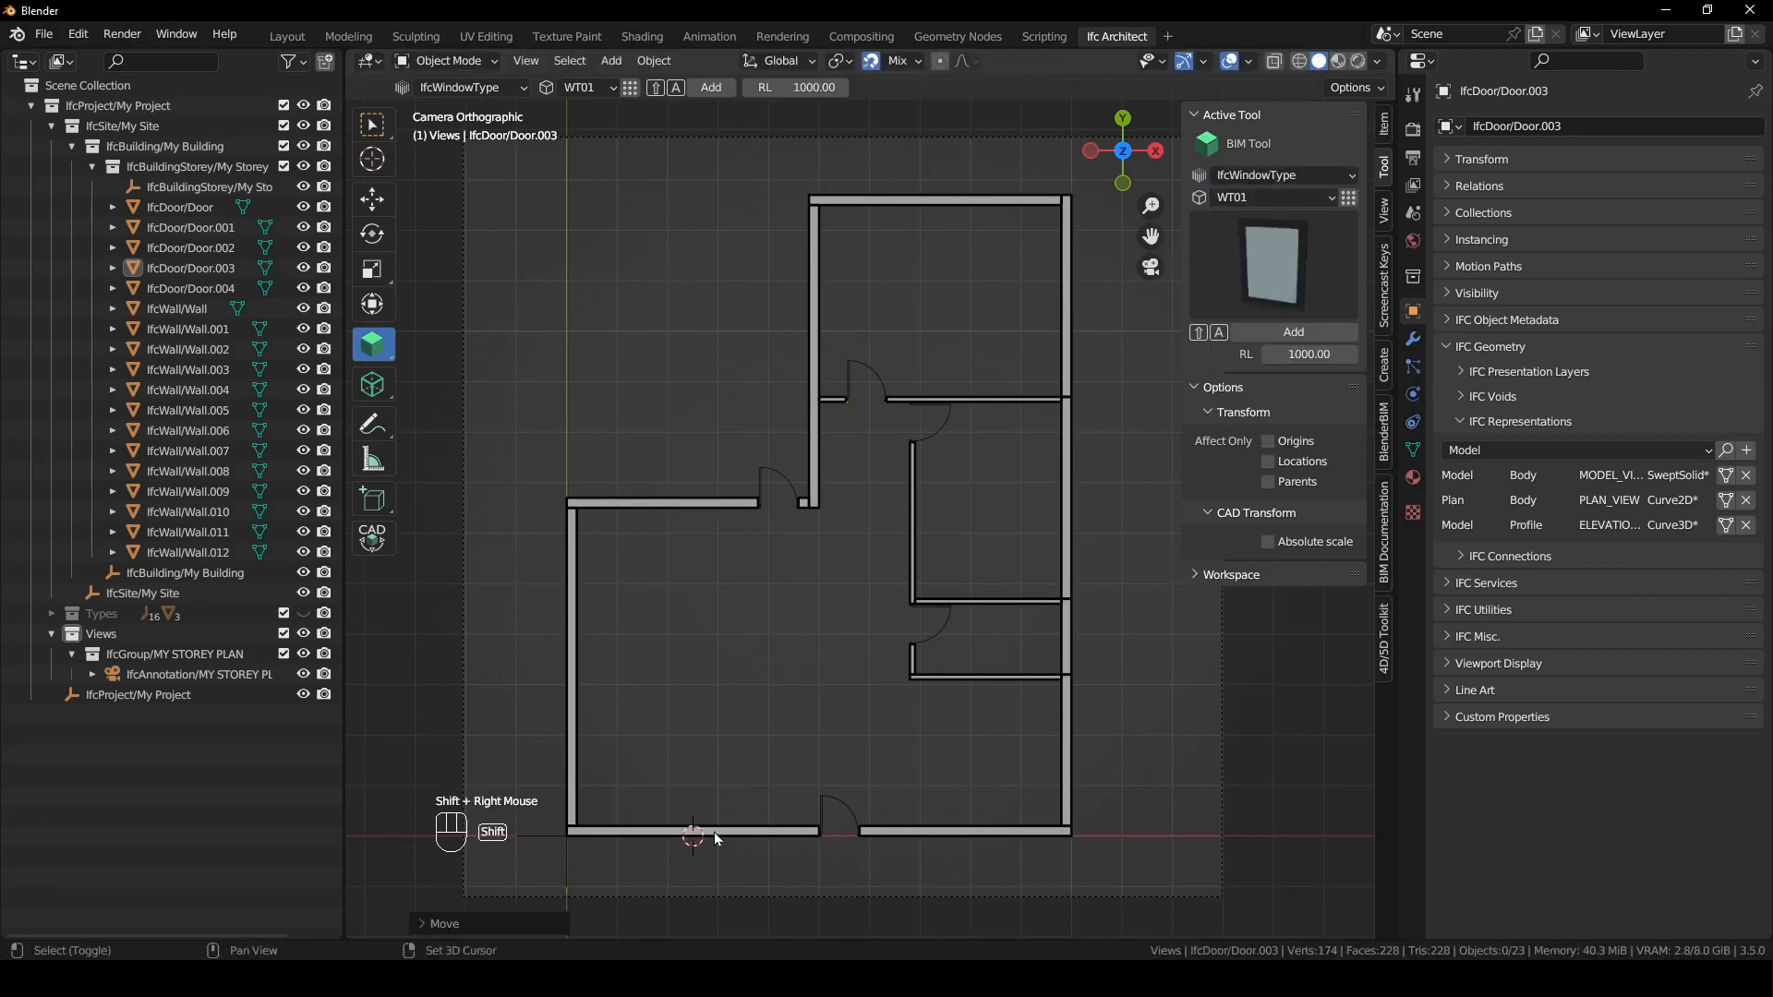
{"action": "left_click", "coordinate": [706, 833]}
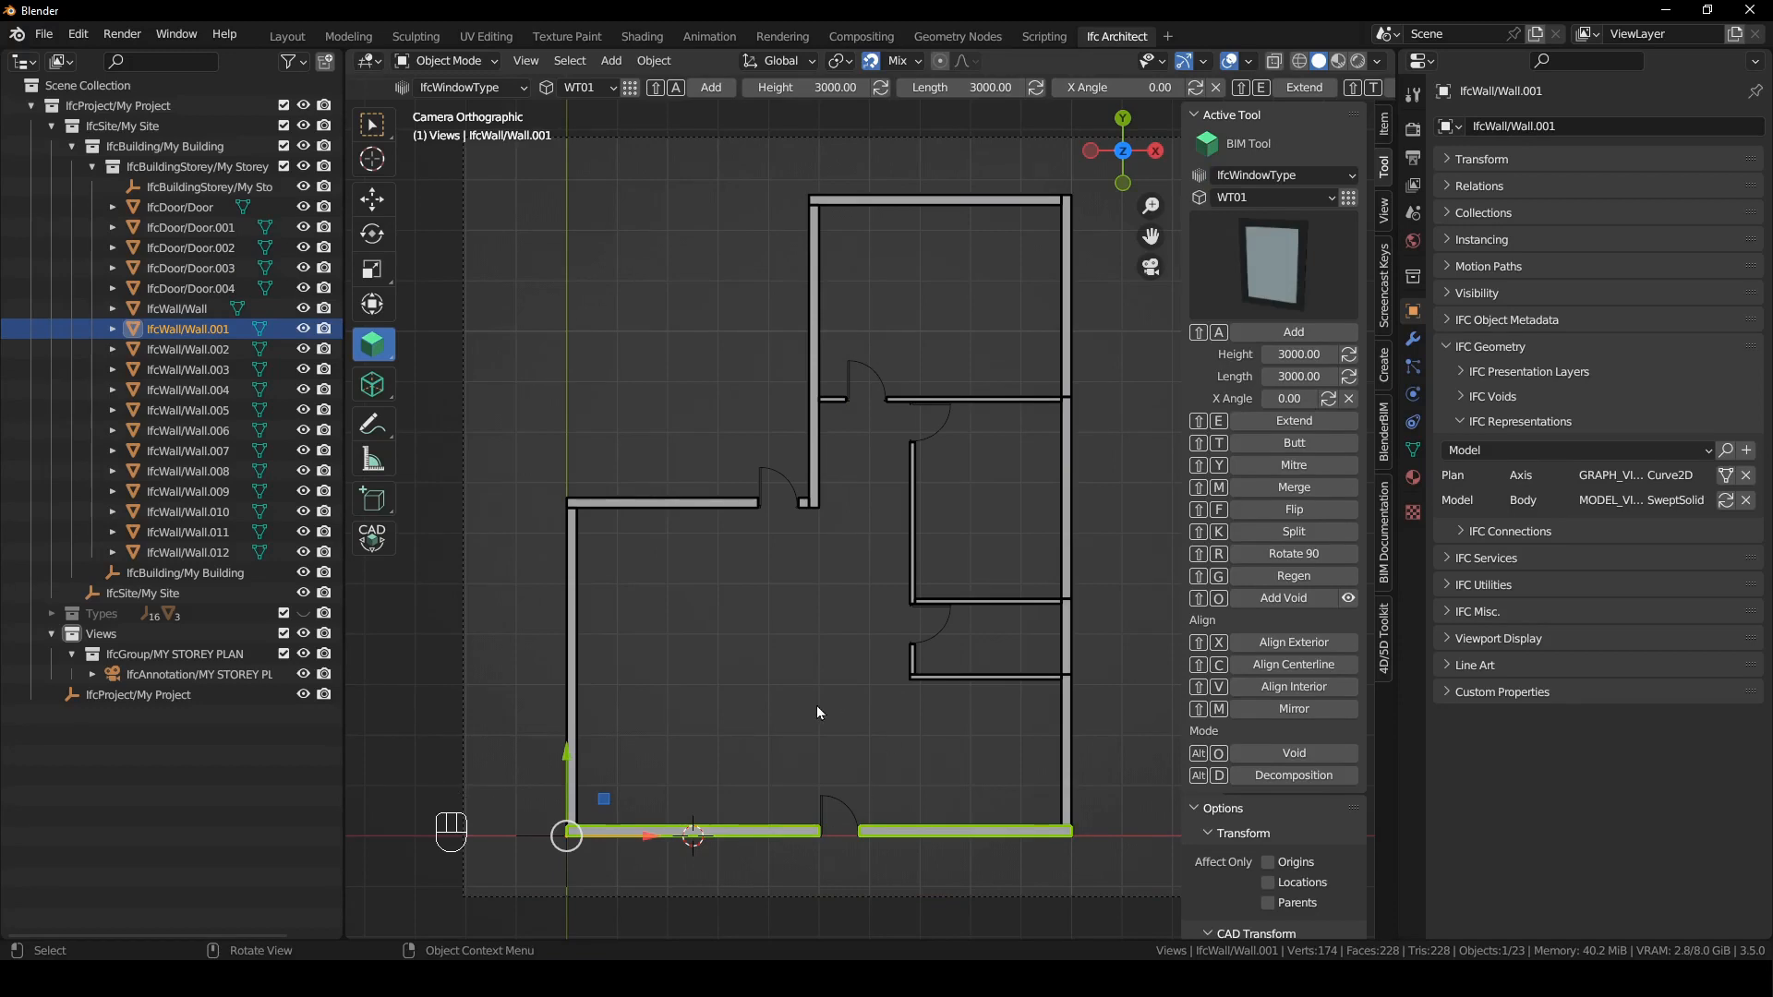
{"action": "key", "text": "shift+a"}
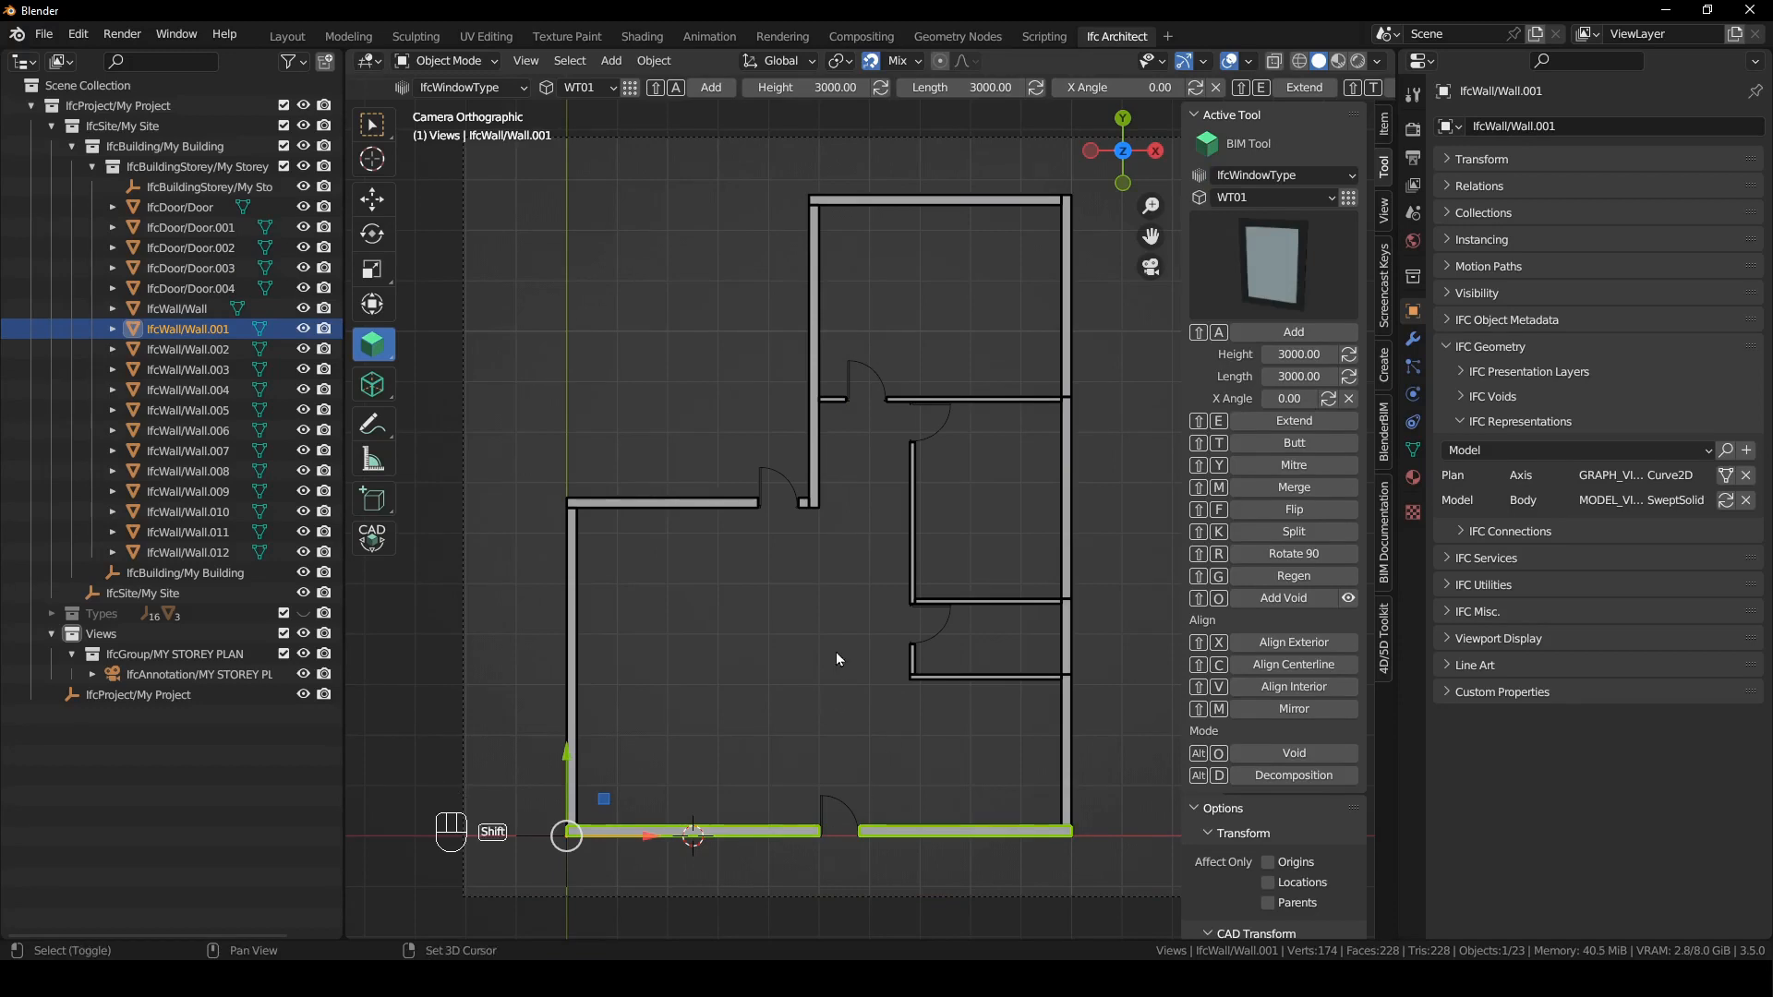
{"action": "left_click", "coordinate": [968, 833]}
{"action": "right_click_drag", "start_coordinate": [968, 837], "coordinate": [966, 796], "text": "shift"}
{"action": "key", "text": "shift+a"}
- Add WT01 windows to the right outer wall, one beside the large lower room and one in the small inner room
{"action": "left_click", "coordinate": [1070, 715]}
{"action": "right_click_drag", "start_coordinate": [1069, 716], "coordinate": [1071, 767], "text": "shift"}
{"action": "key", "text": "shift+a"}
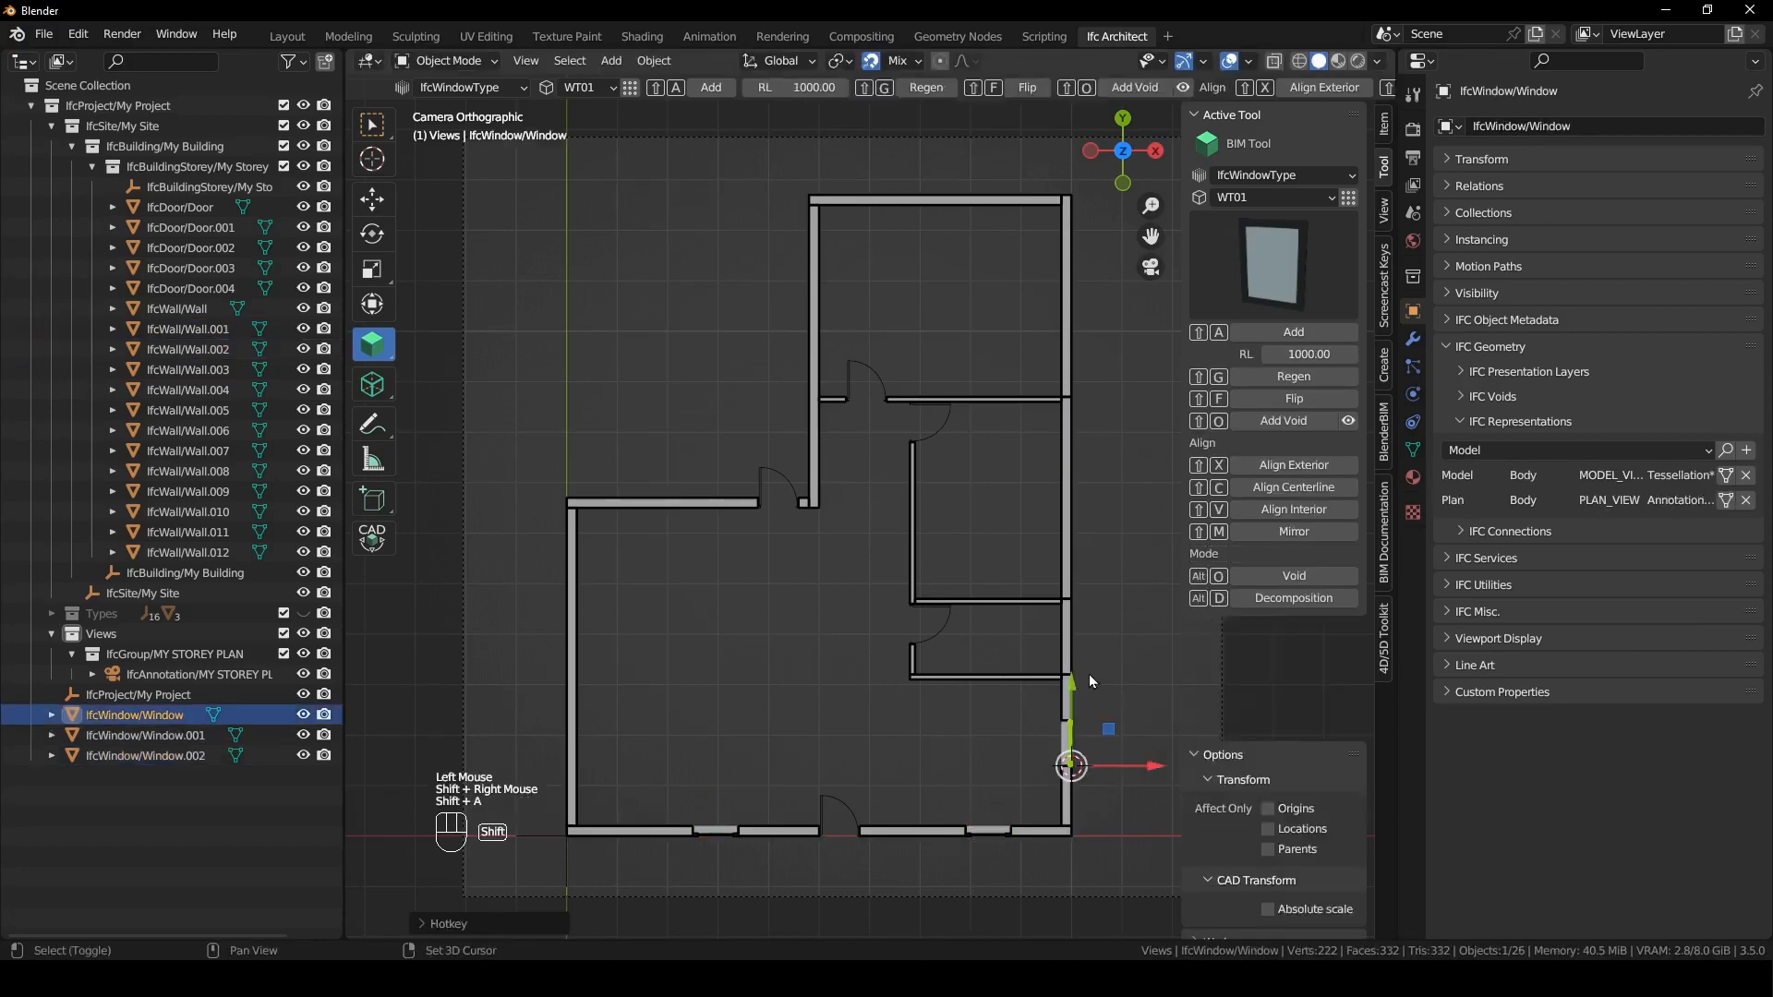
{"action": "left_click", "coordinate": [1067, 633]}
{"action": "right_click_drag", "start_coordinate": [1066, 633], "coordinate": [1073, 674], "text": "shift"}
{"action": "key", "text": "shift+a"}
- Add two WT01 windows to the right outer wall of the middle room
{"action": "left_click", "coordinate": [1069, 575]}
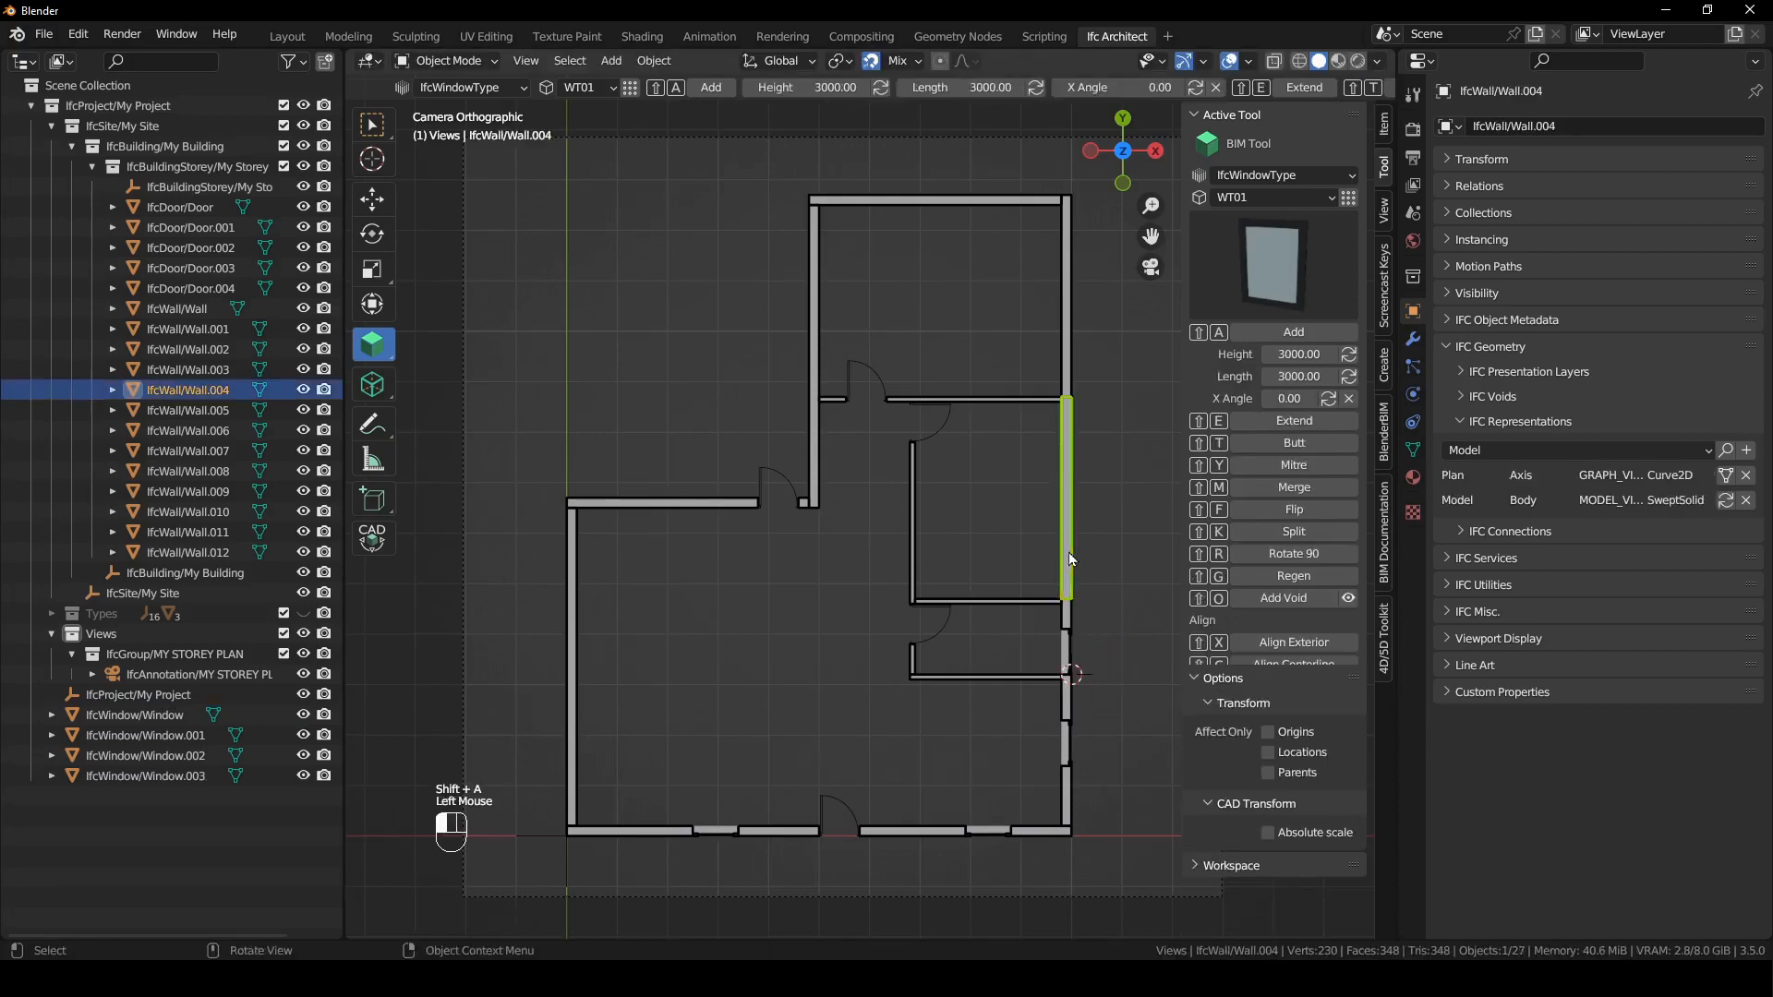
{"action": "right_click_drag", "start_coordinate": [1088, 571], "coordinate": [1078, 563], "text": "shift"}
{"action": "key", "text": "shift+a"}
{"action": "left_click", "coordinate": [1069, 489]}
{"action": "right_click_drag", "start_coordinate": [1091, 471], "coordinate": [1071, 480], "text": "shift"}
{"action": "key", "text": "shift+a"}
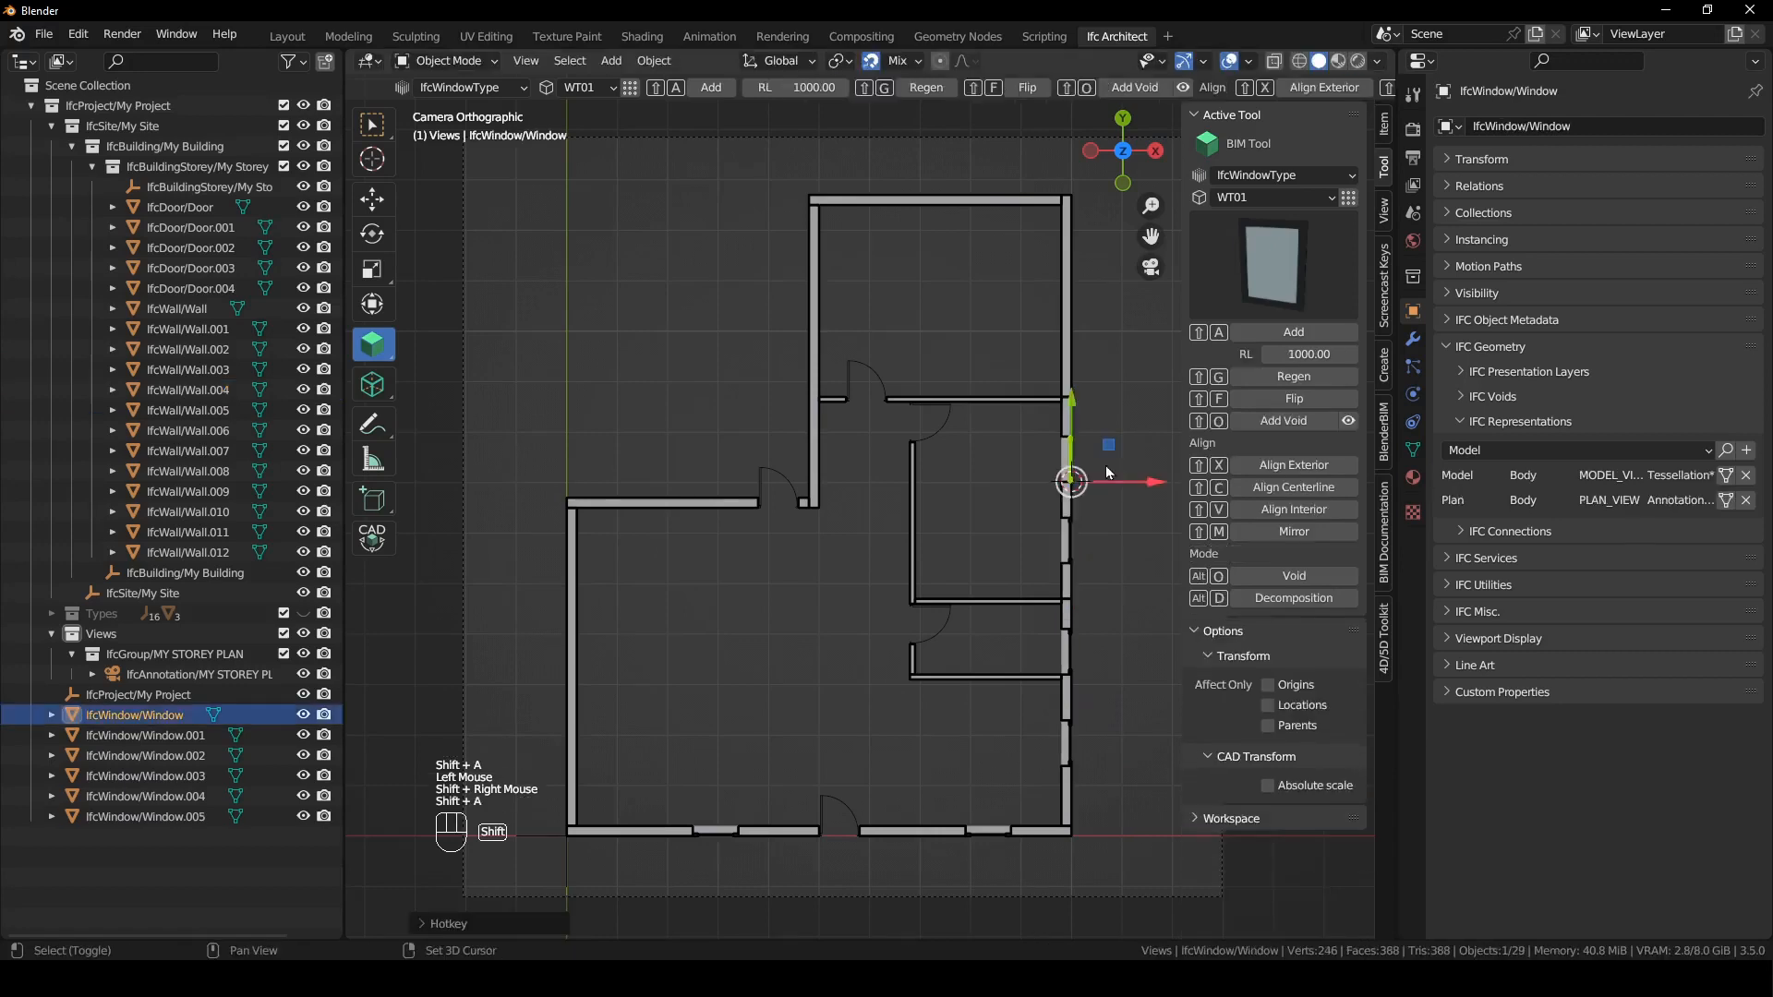
- Add one WT01 window to the uppermost room's right wall and two to its left wall
{"action": "left_click", "coordinate": [1067, 310]}
{"action": "mouse_move", "coordinate": [1066, 309]}
{"action": "right_mouse_down", "text": "shift"}
{"action": "mouse_move", "coordinate": [1072, 351]}
{"action": "mouse_move", "coordinate": [1071, 314]}
{"action": "right_mouse_up", "text": "shift"}
{"action": "key", "text": "shift+a"}
{"action": "left_click", "coordinate": [814, 300]}
{"action": "right_click_drag", "start_coordinate": [814, 300], "coordinate": [807, 246], "text": "shift"}
{"action": "key", "text": "shift+a"}
{"action": "left_click", "coordinate": [814, 332]}
{"action": "right_click_drag", "start_coordinate": [813, 333], "coordinate": [808, 315], "text": "shift"}
{"action": "key", "text": "shift+a"}
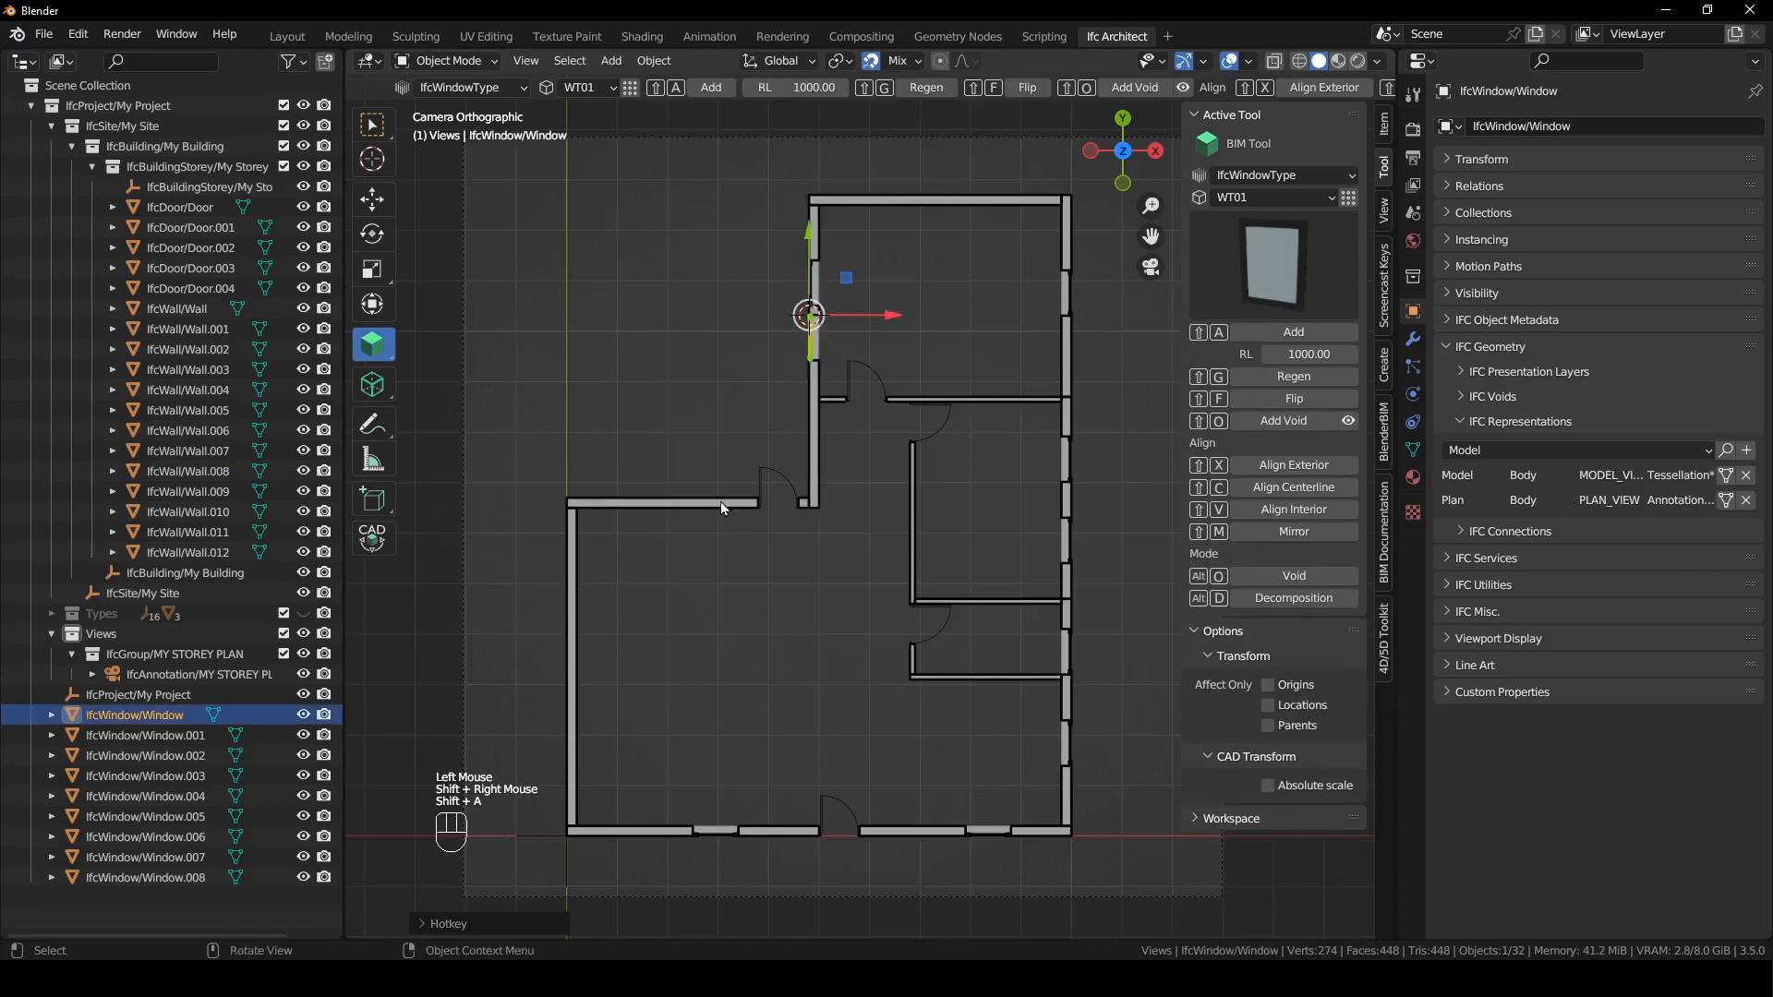
- Add two WT01 windows to the left section's upper outer wall, beside its door, and clear the selection
{"action": "left_click", "coordinate": [647, 504]}
{"action": "right_click_drag", "start_coordinate": [646, 504], "coordinate": [692, 509], "text": "shift"}
{"action": "key", "text": "shift+a"}
{"action": "left_click", "coordinate": [705, 508]}
{"action": "key", "text": "shift+a"}
{"action": "left_click", "coordinate": [706, 561]}
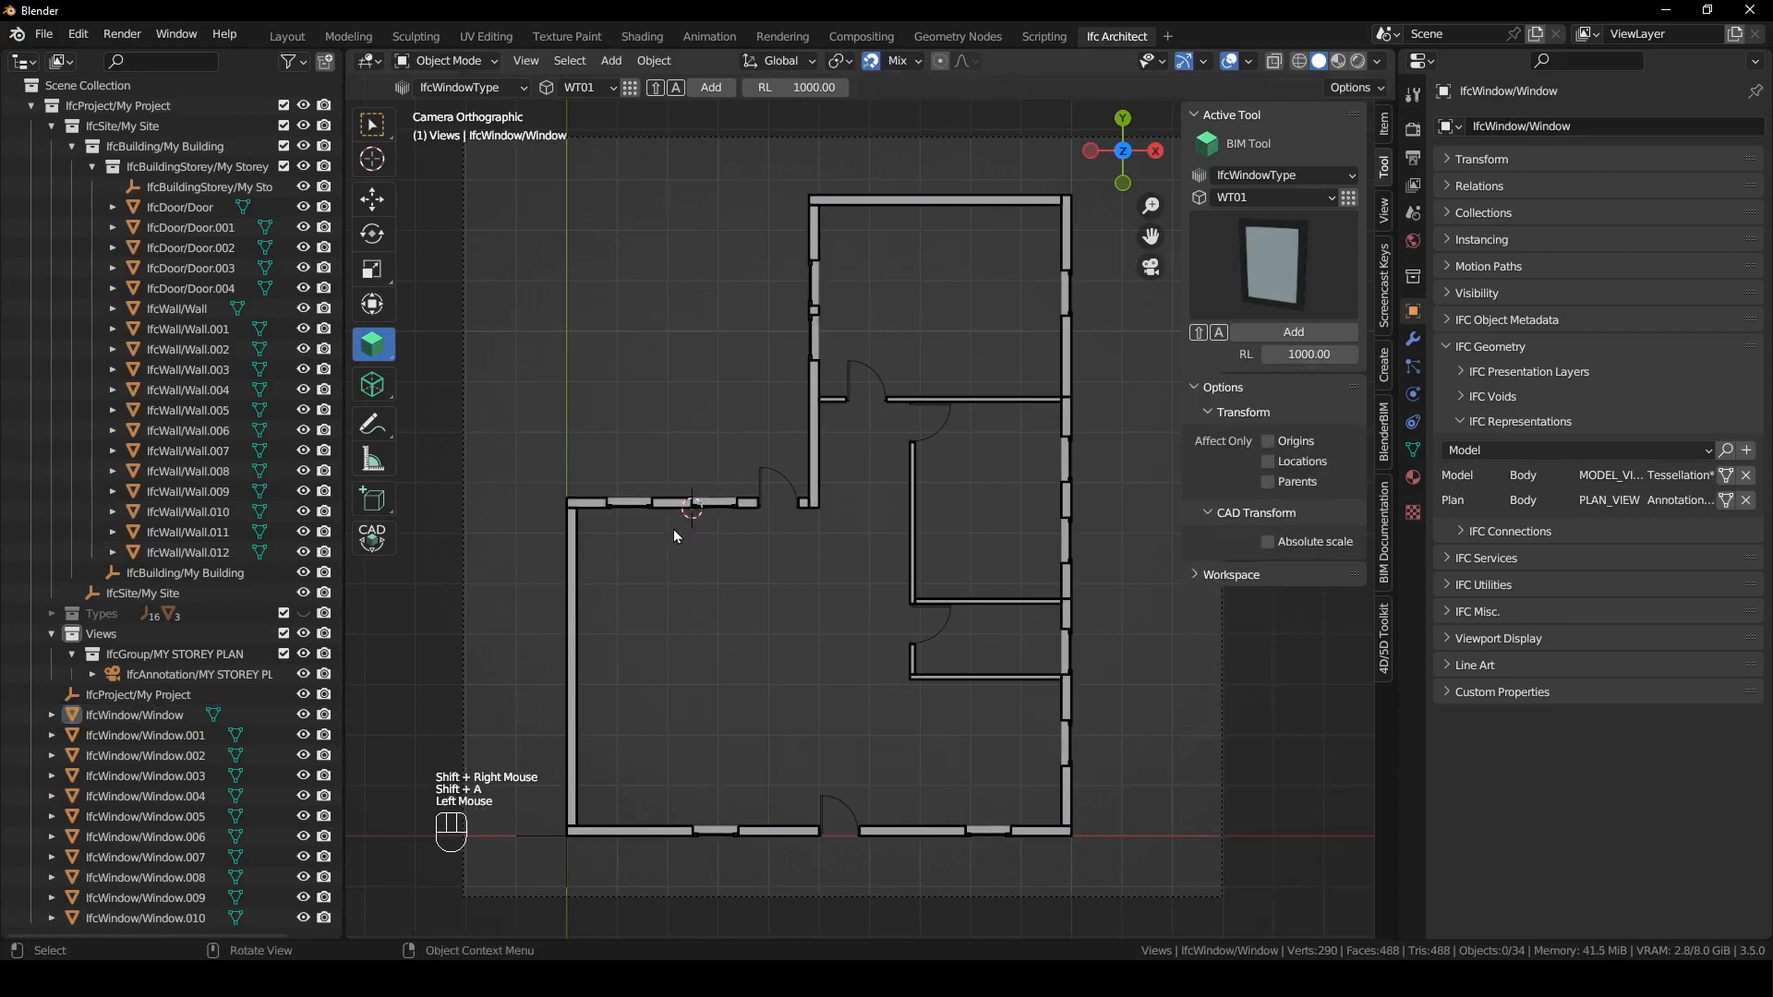
- Move the two windows in the left section's upper outer wall 150 mm along global Y
{"action": "left_click", "coordinate": [646, 504]}
{"action": "left_click", "coordinate": [711, 505], "text": "shift"}
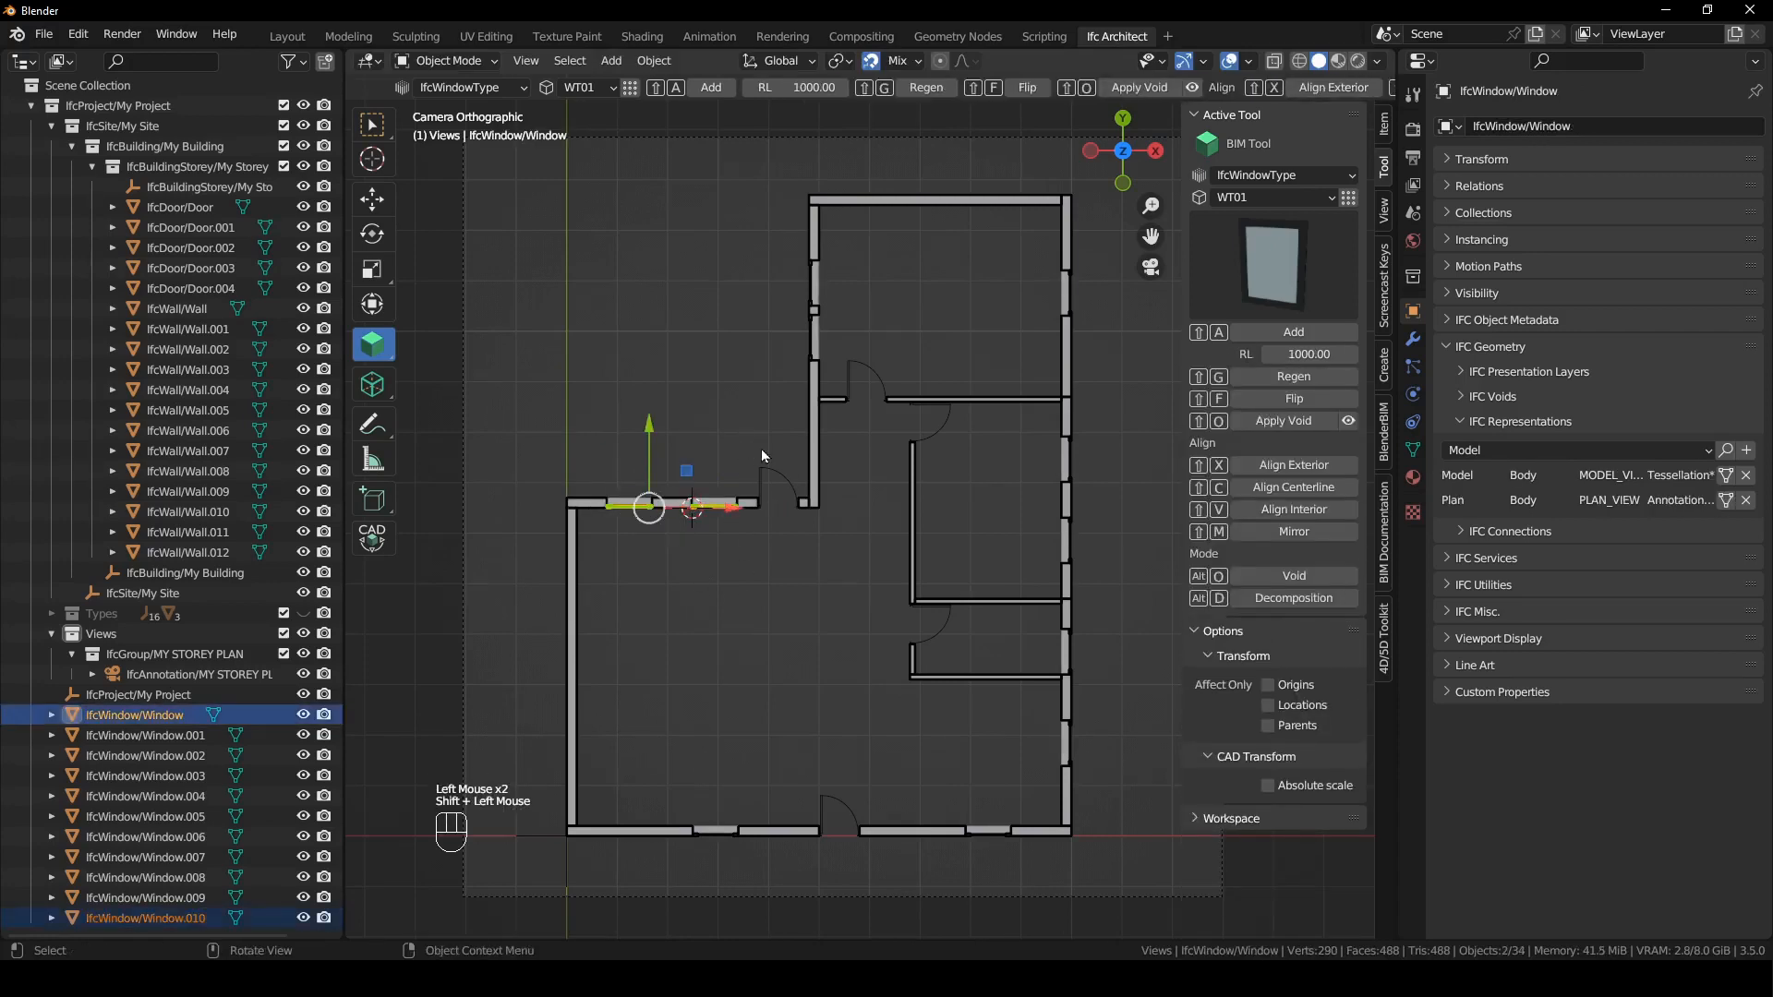
{"action": "key", "text": "g"}
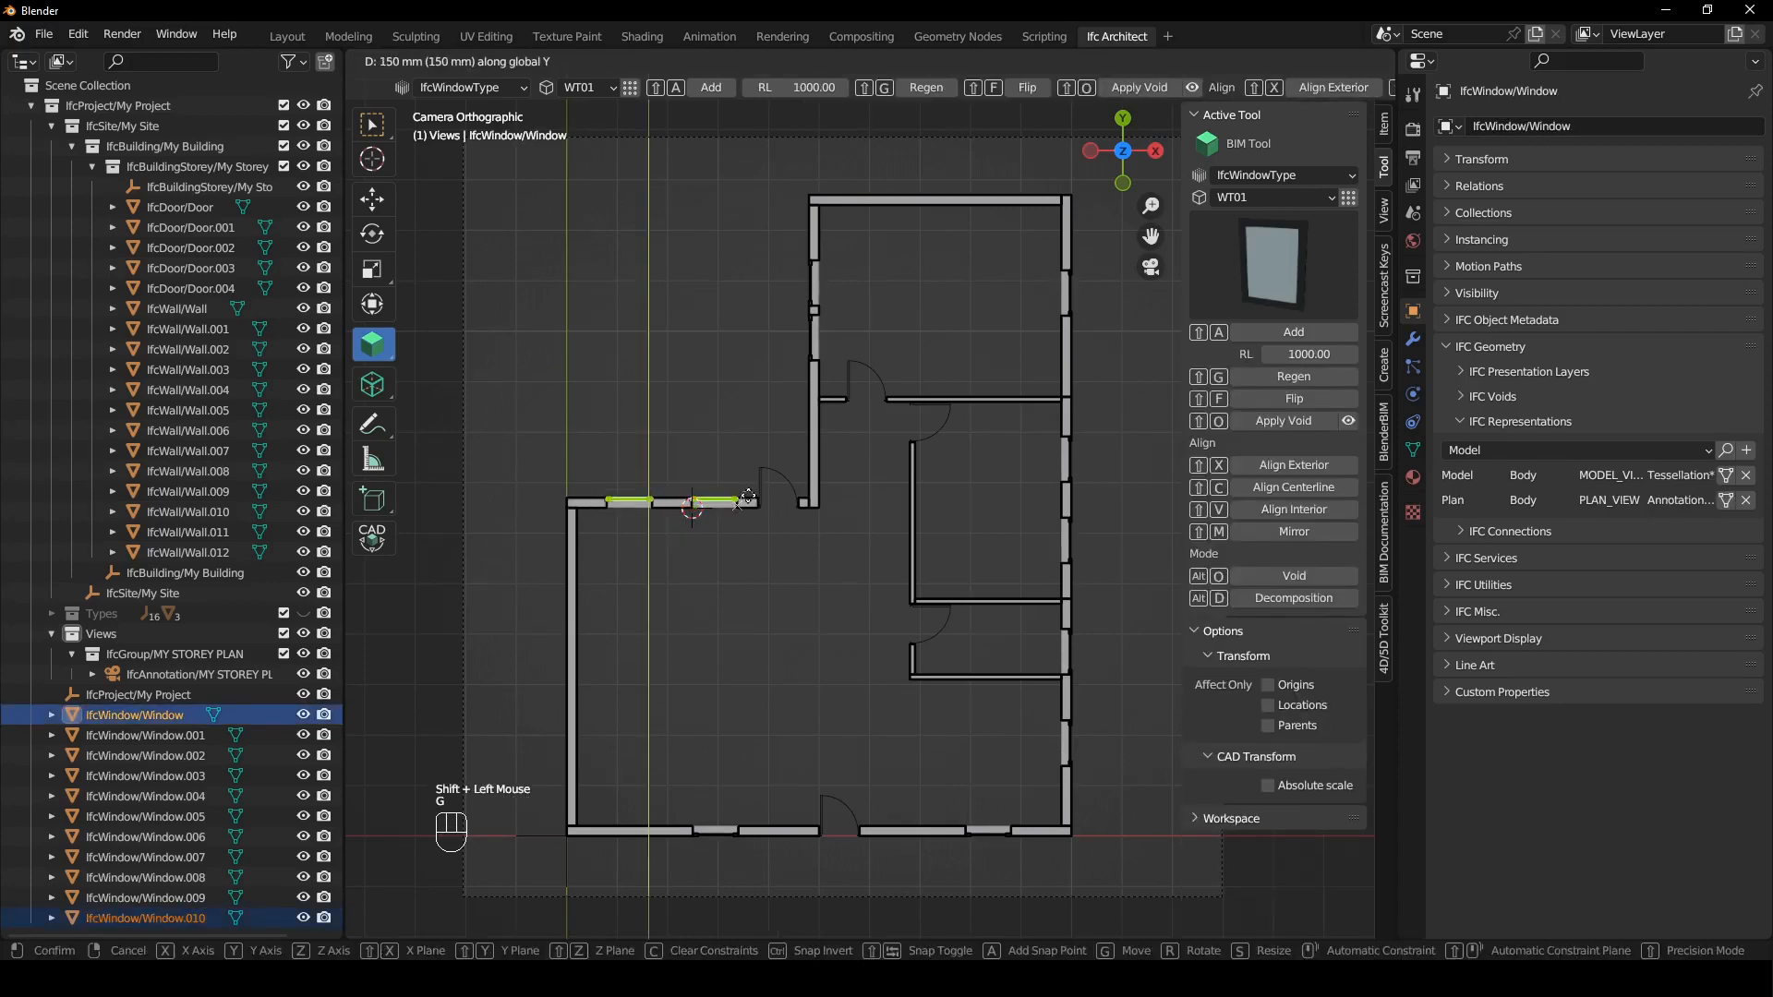
{"action": "left_click", "coordinate": [746, 397]}
{"action": "left_click", "coordinate": [744, 397]}
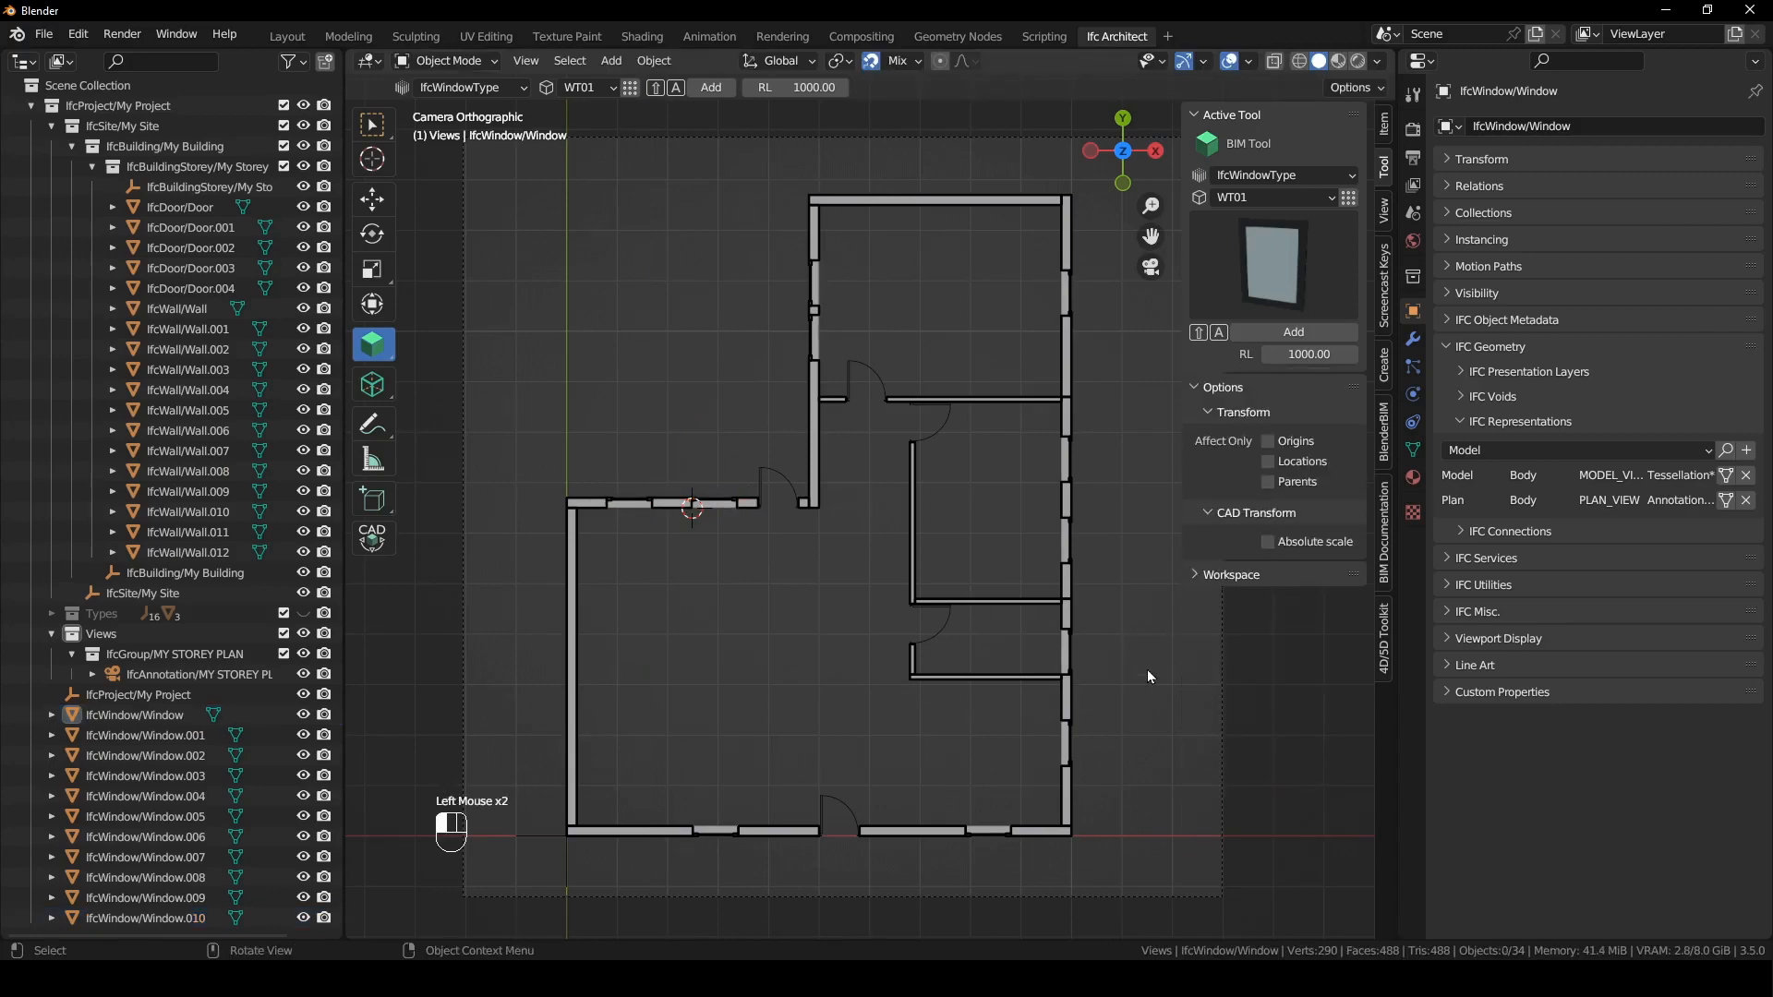
- Reactivate MY STOREY PLAN, regenerate its SVG drawing to review the windows, and return to the model
{"action": "left_click", "coordinate": [1388, 549]}
{"action": "left_click", "coordinate": [1336, 494]}
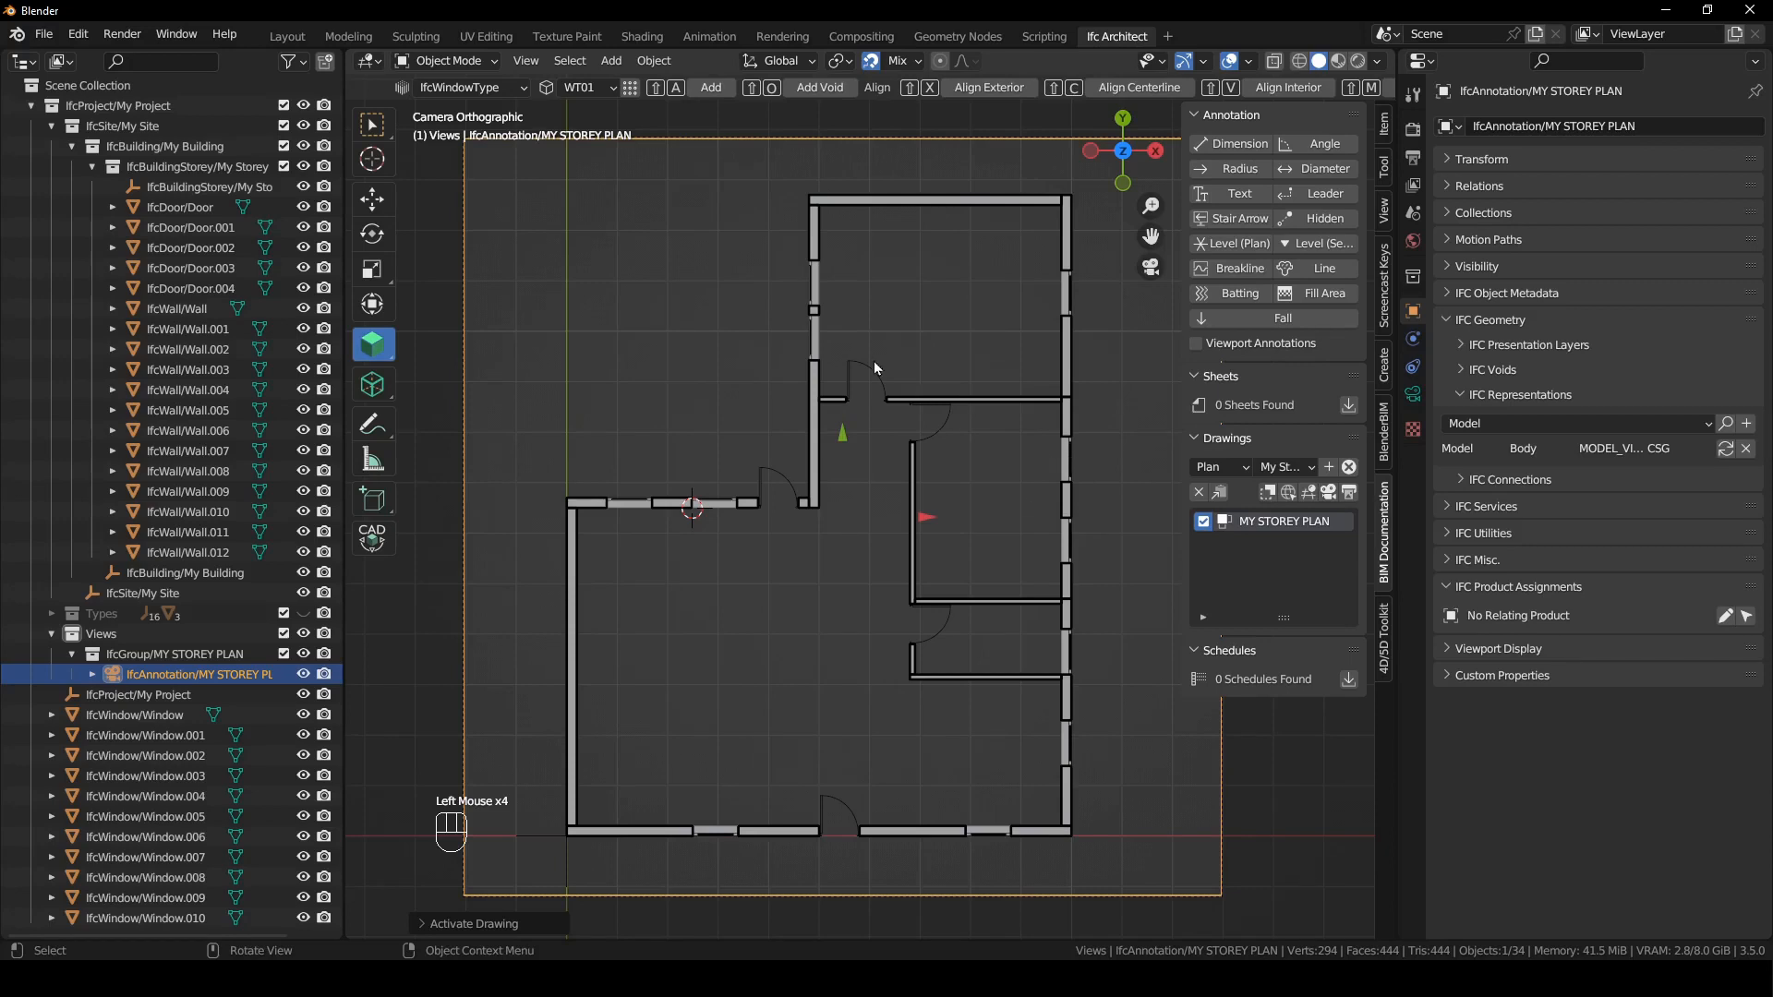
{"action": "left_click", "coordinate": [1349, 494]}
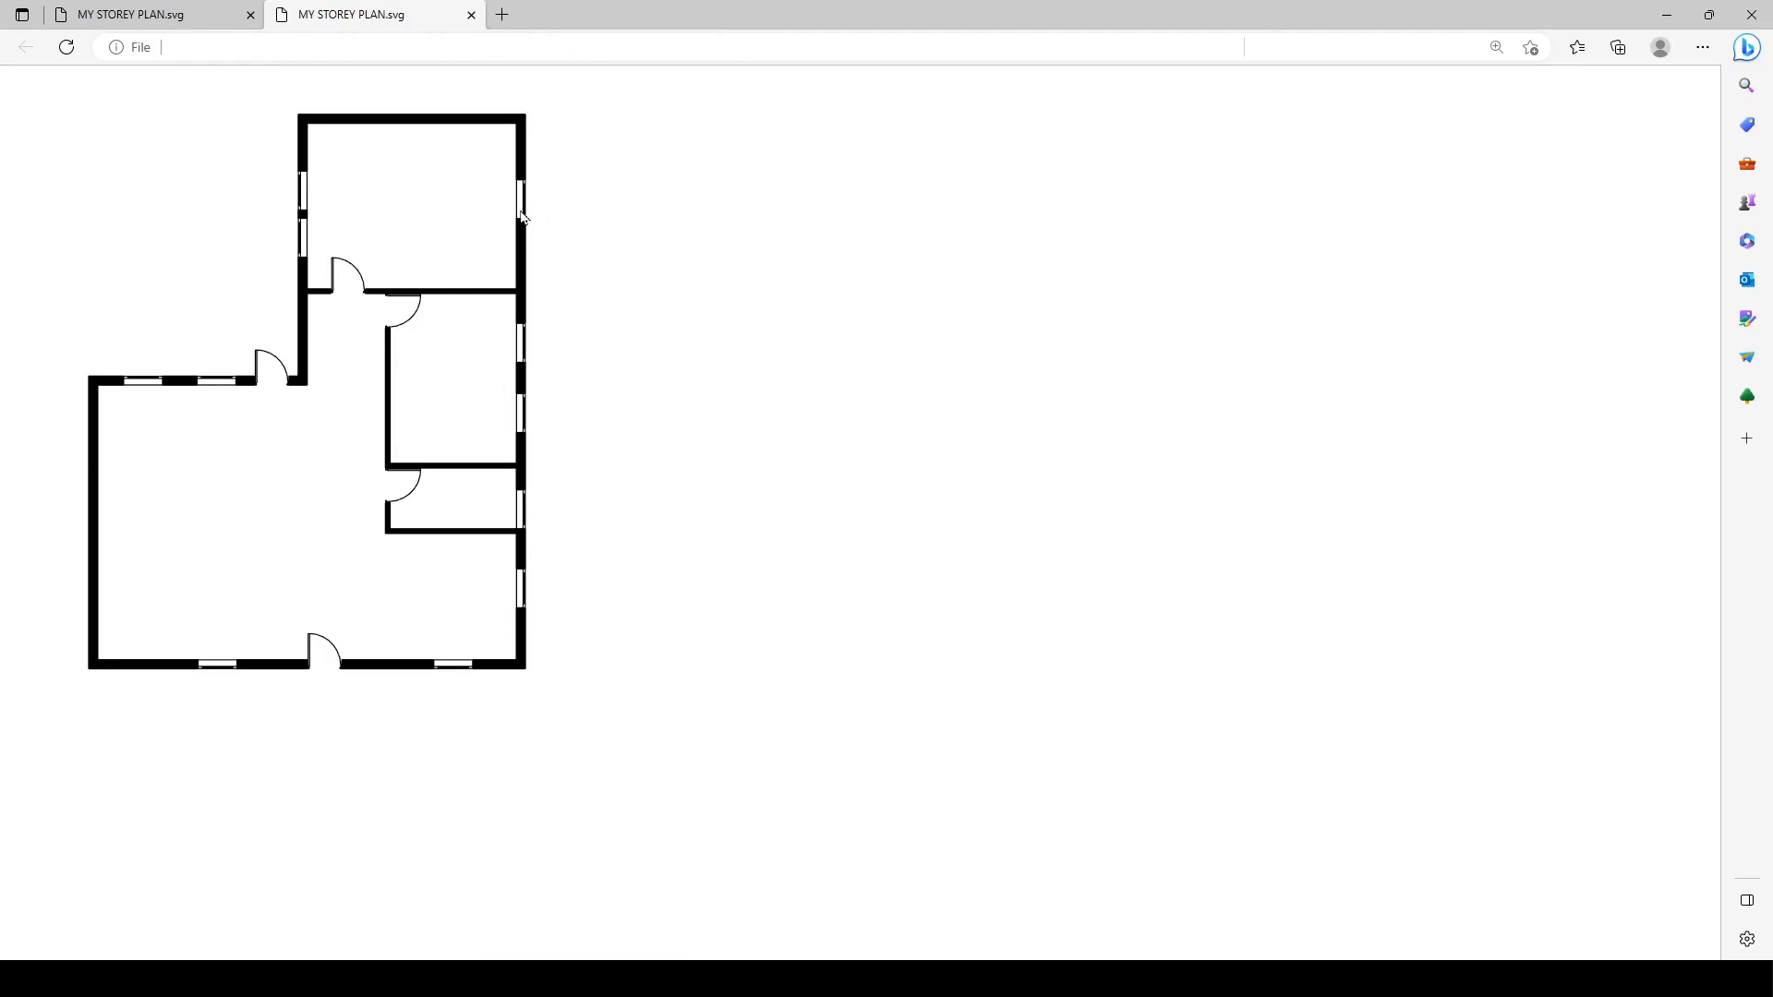
{"action": "left_click", "coordinate": [1667, 15]}
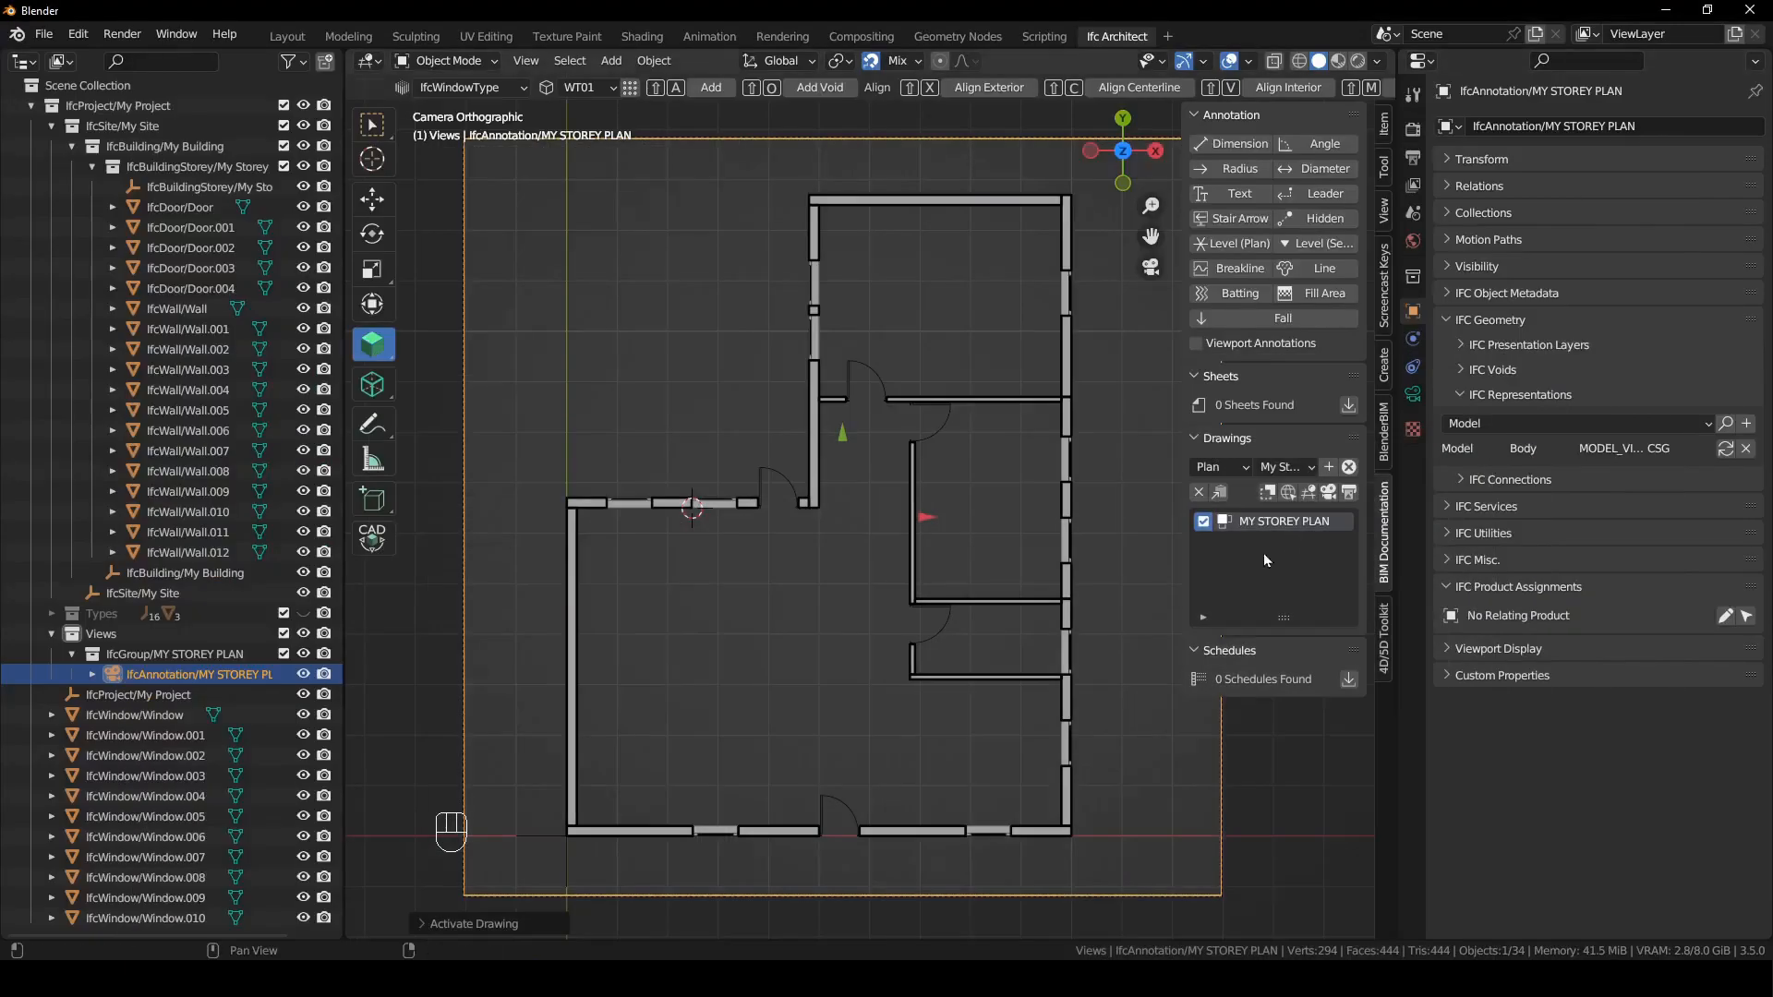
{"action": "left_click", "coordinate": [1136, 644]}
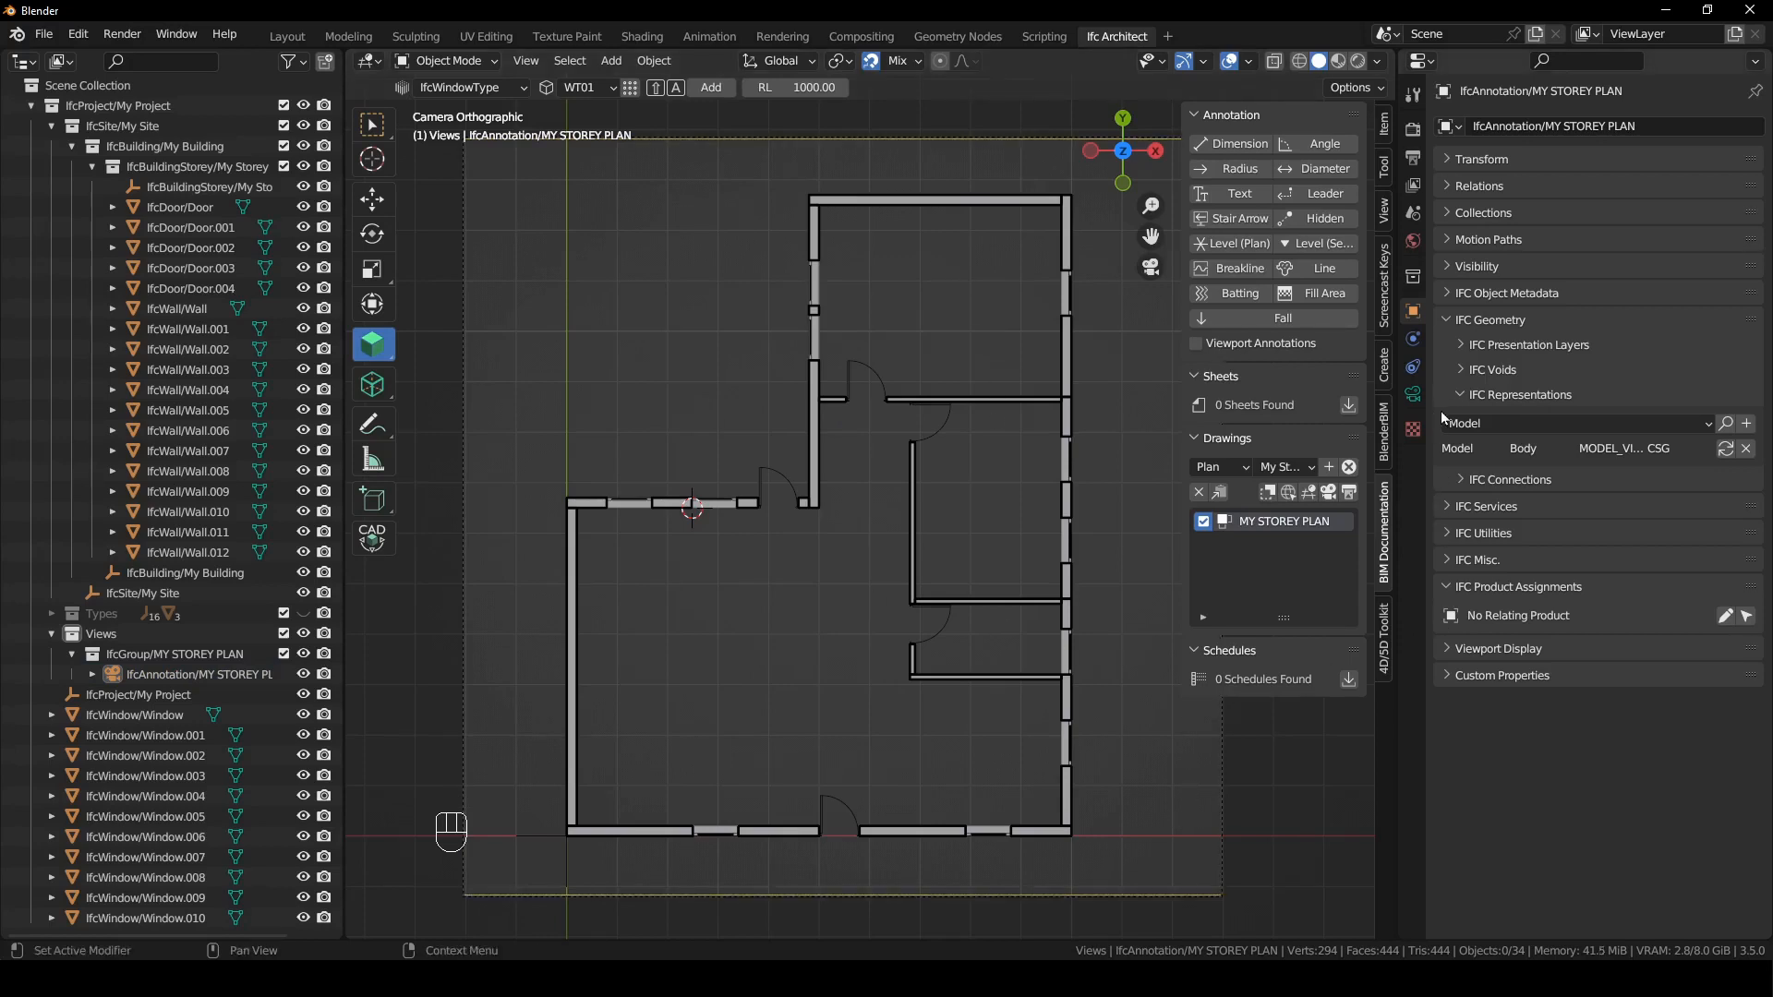
- Load IFC4 AU Library.ifc as the IFC project library in the scene's project setup
{"action": "left_click", "coordinate": [1414, 213]}
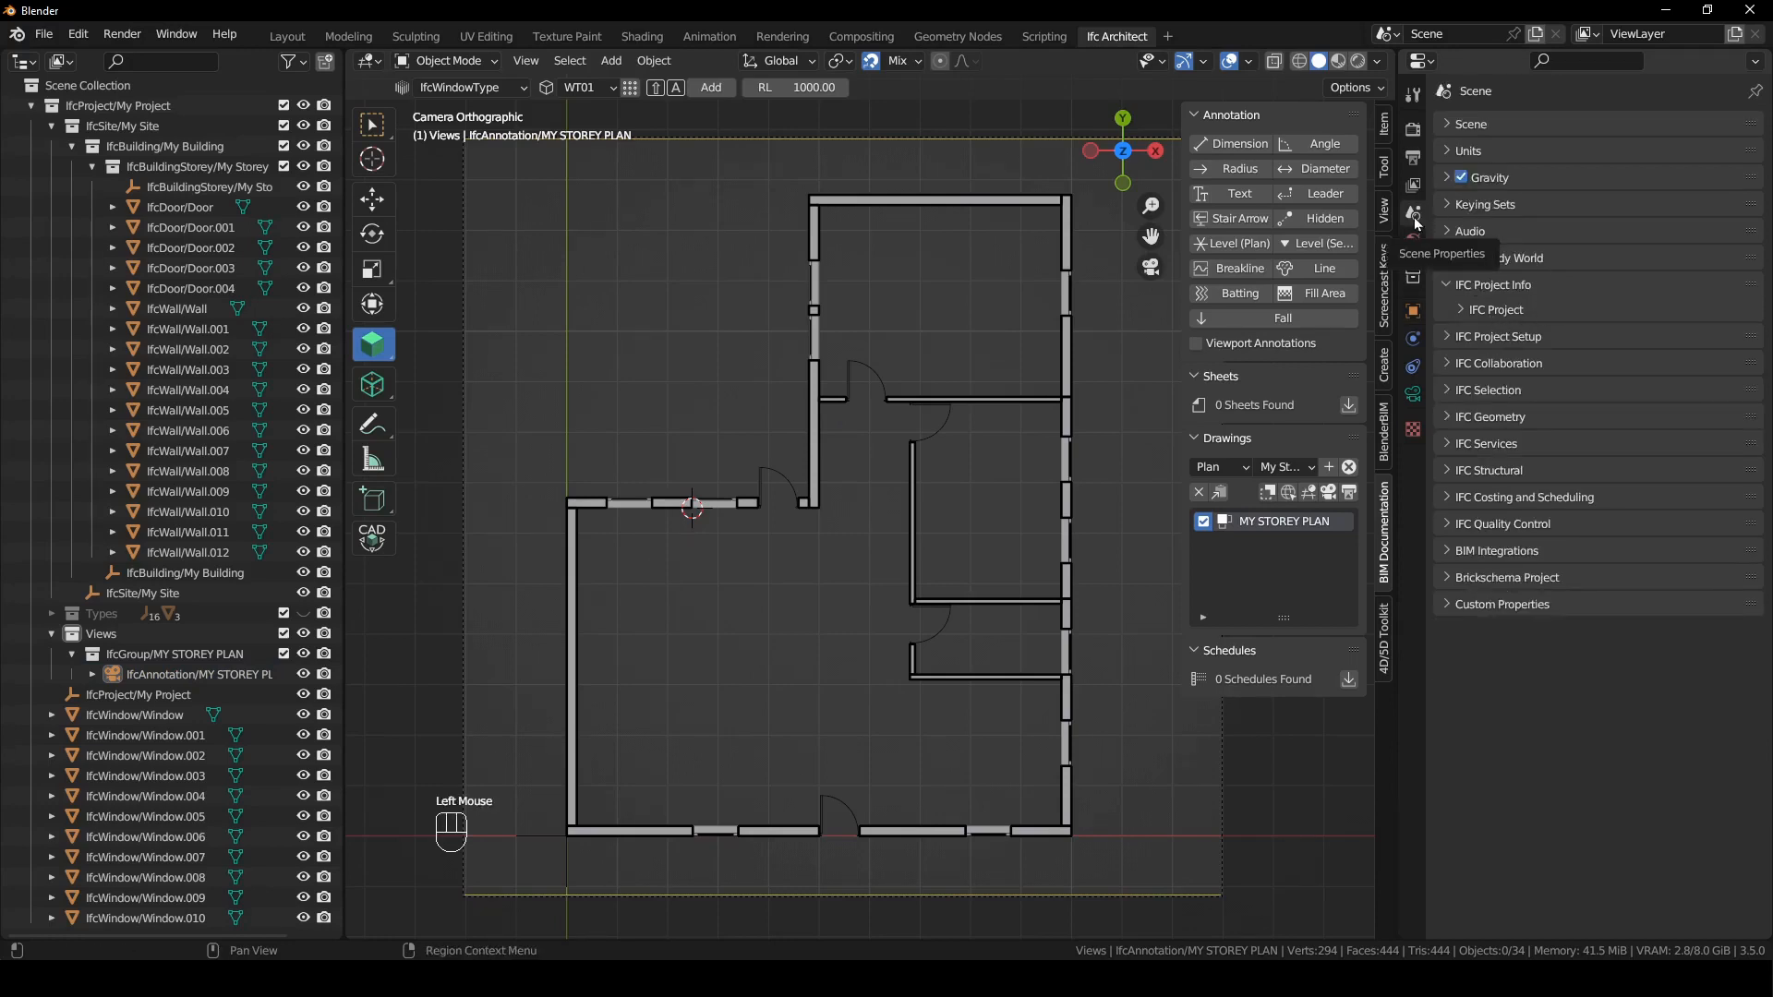
{"action": "left_click", "coordinate": [1450, 284]}
{"action": "left_click", "coordinate": [1449, 312]}
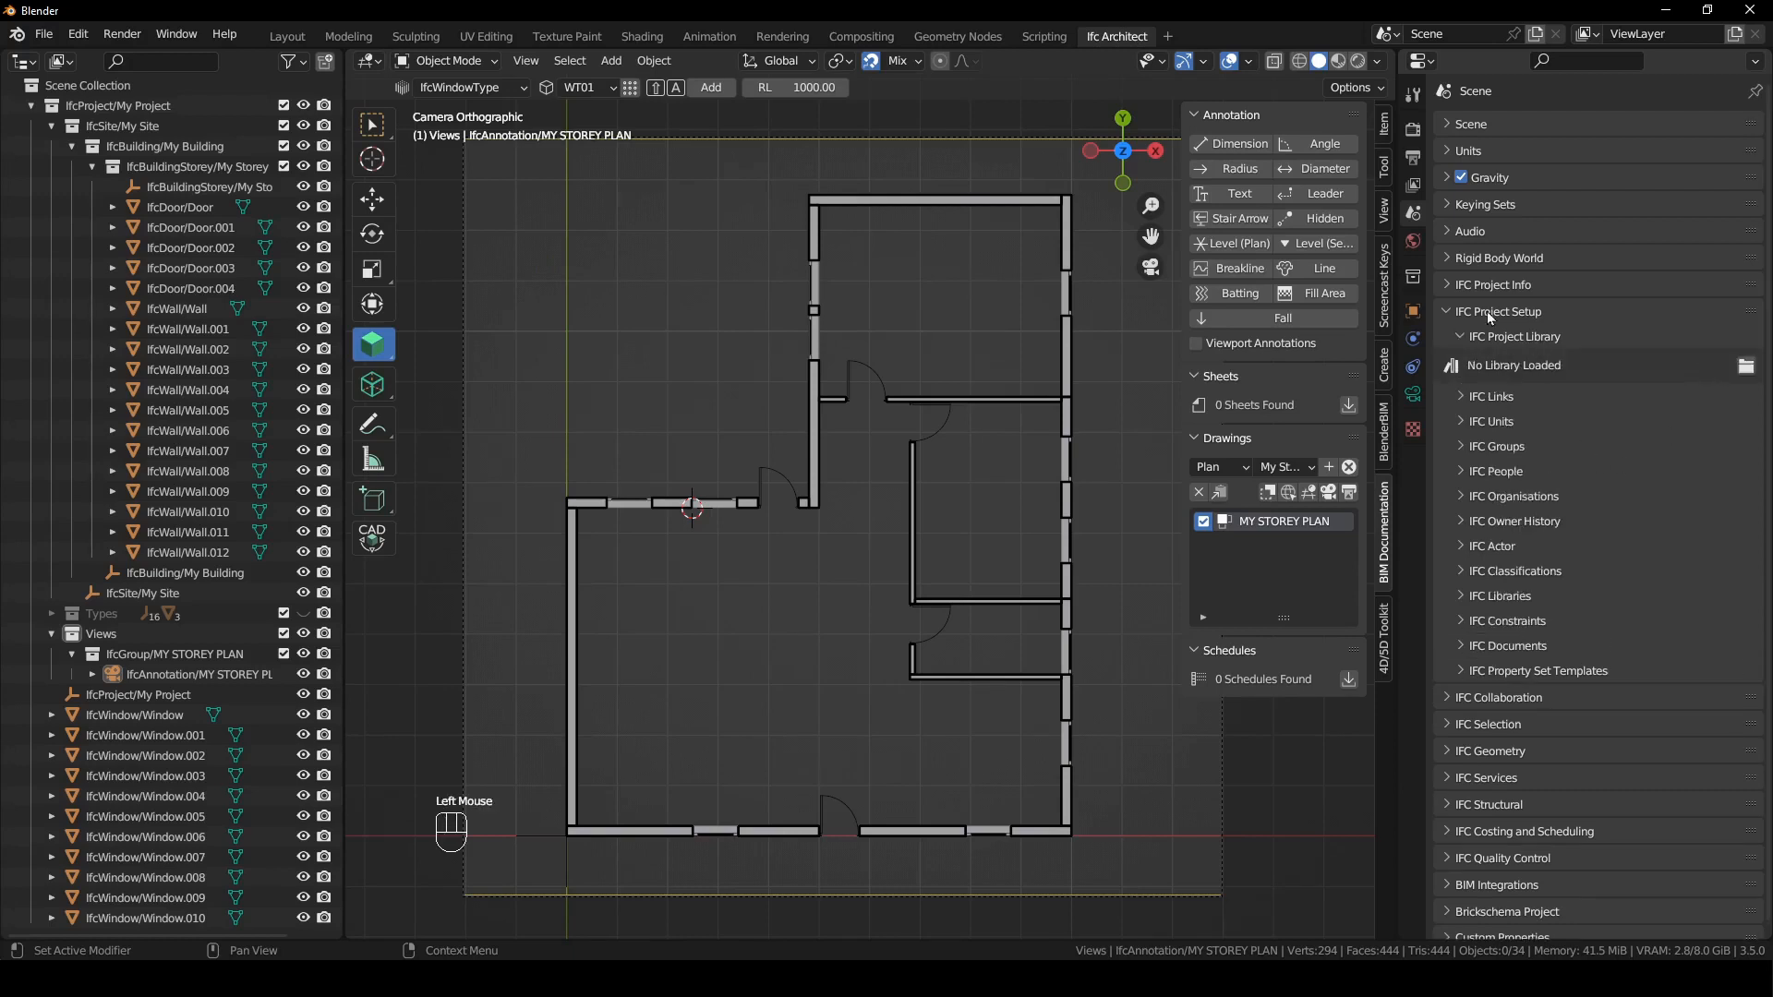
{"action": "left_click", "coordinate": [1746, 365]}
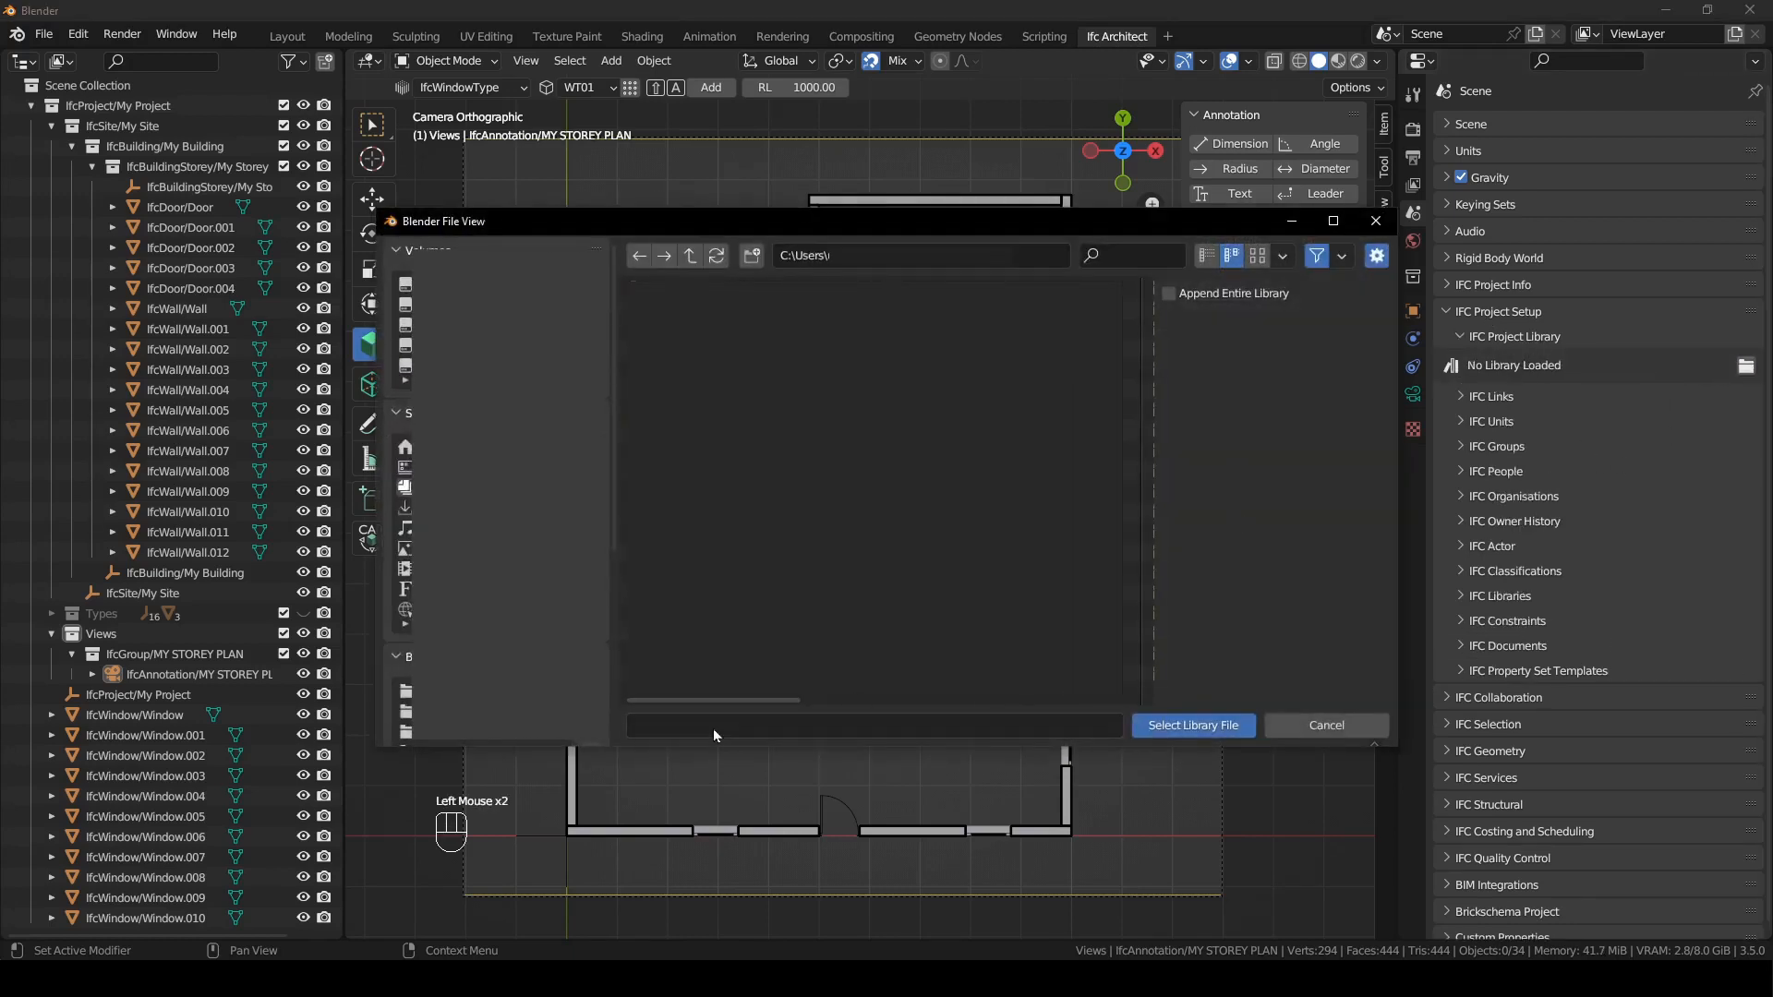
{"action": "scroll", "coordinate": [499, 489], "scroll_direction": "down", "scroll_amount": 5}
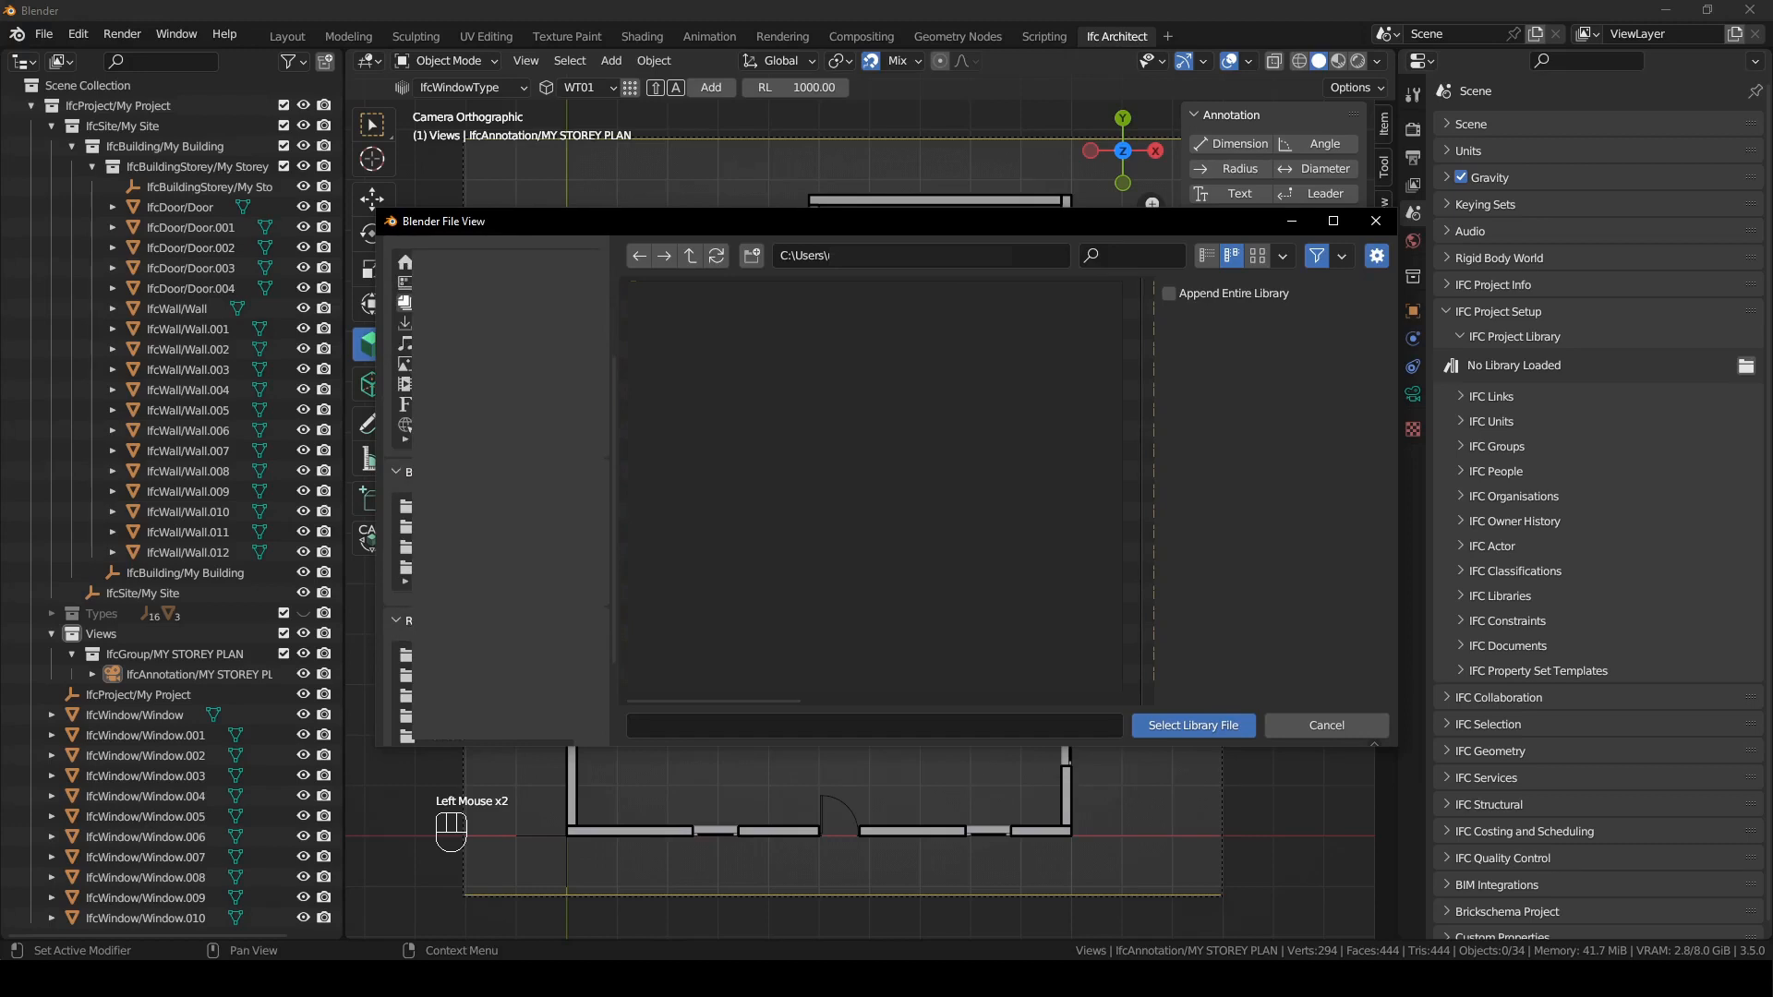
{"action": "scroll", "coordinate": [496, 489], "scroll_direction": "down", "scroll_amount": 1}
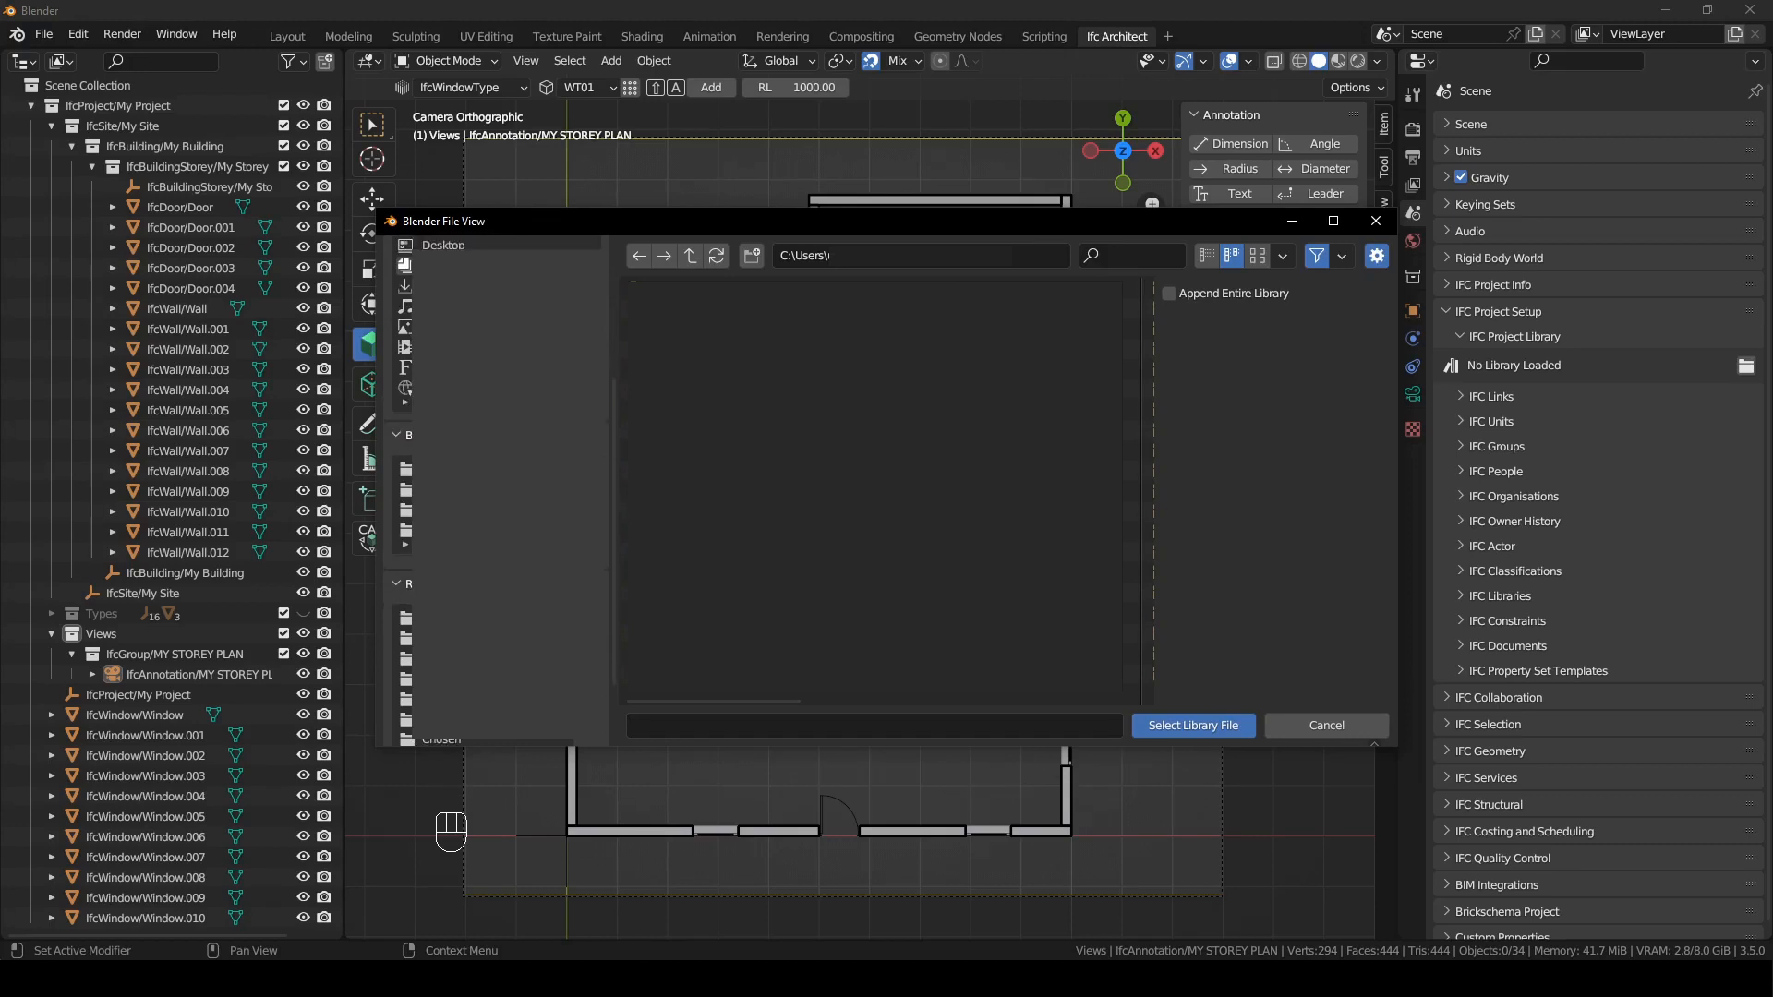
{"action": "left_click", "coordinate": [496, 490]}
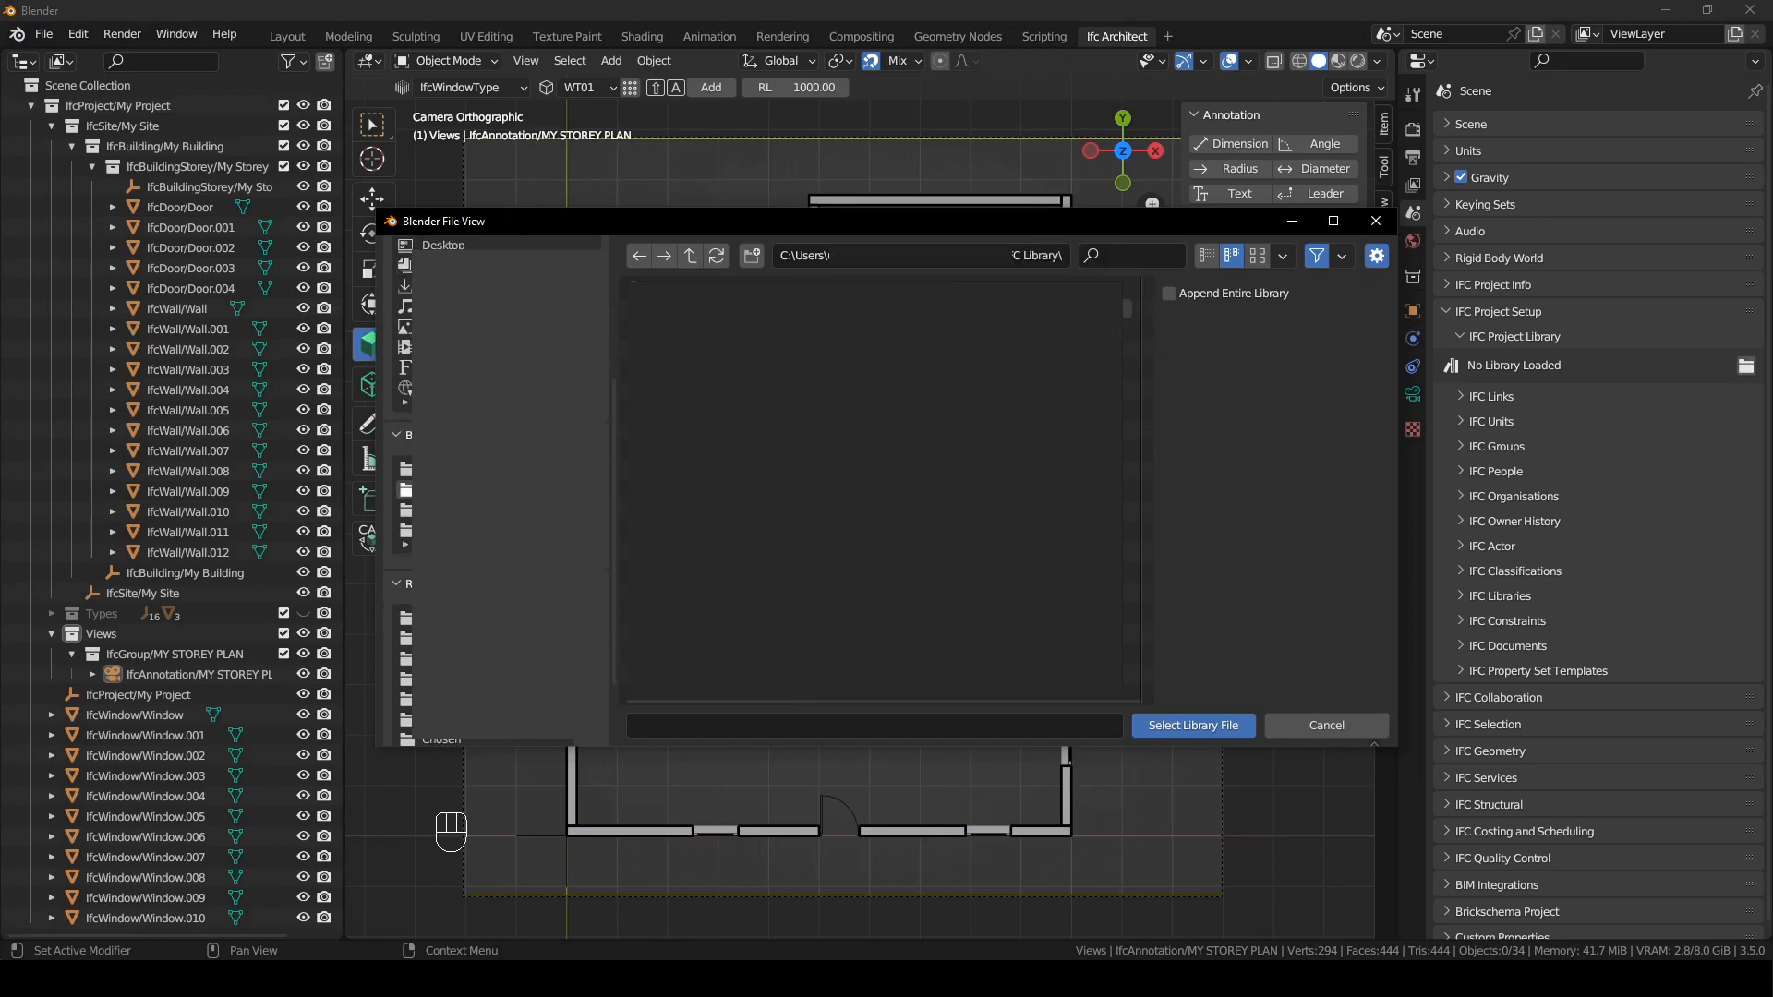
{"action": "double_click", "coordinate": [693, 345]}
{"action": "left_click", "coordinate": [684, 289]}
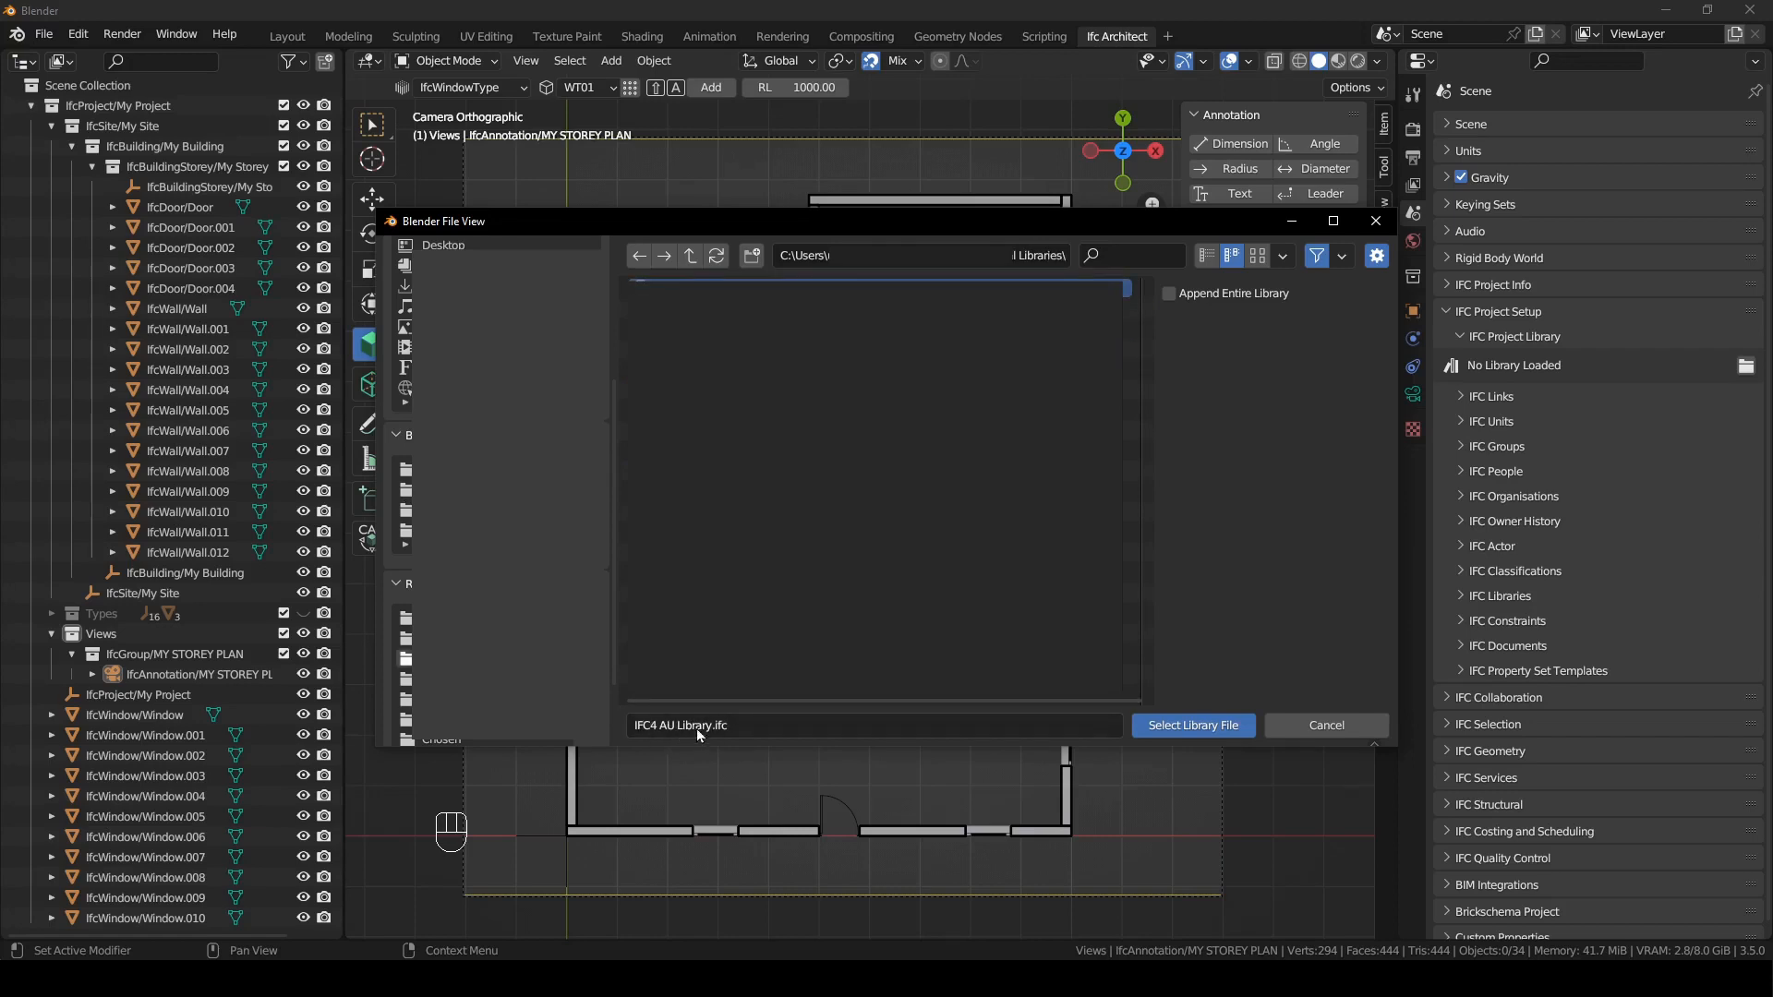
{"action": "left_click", "coordinate": [1211, 726]}
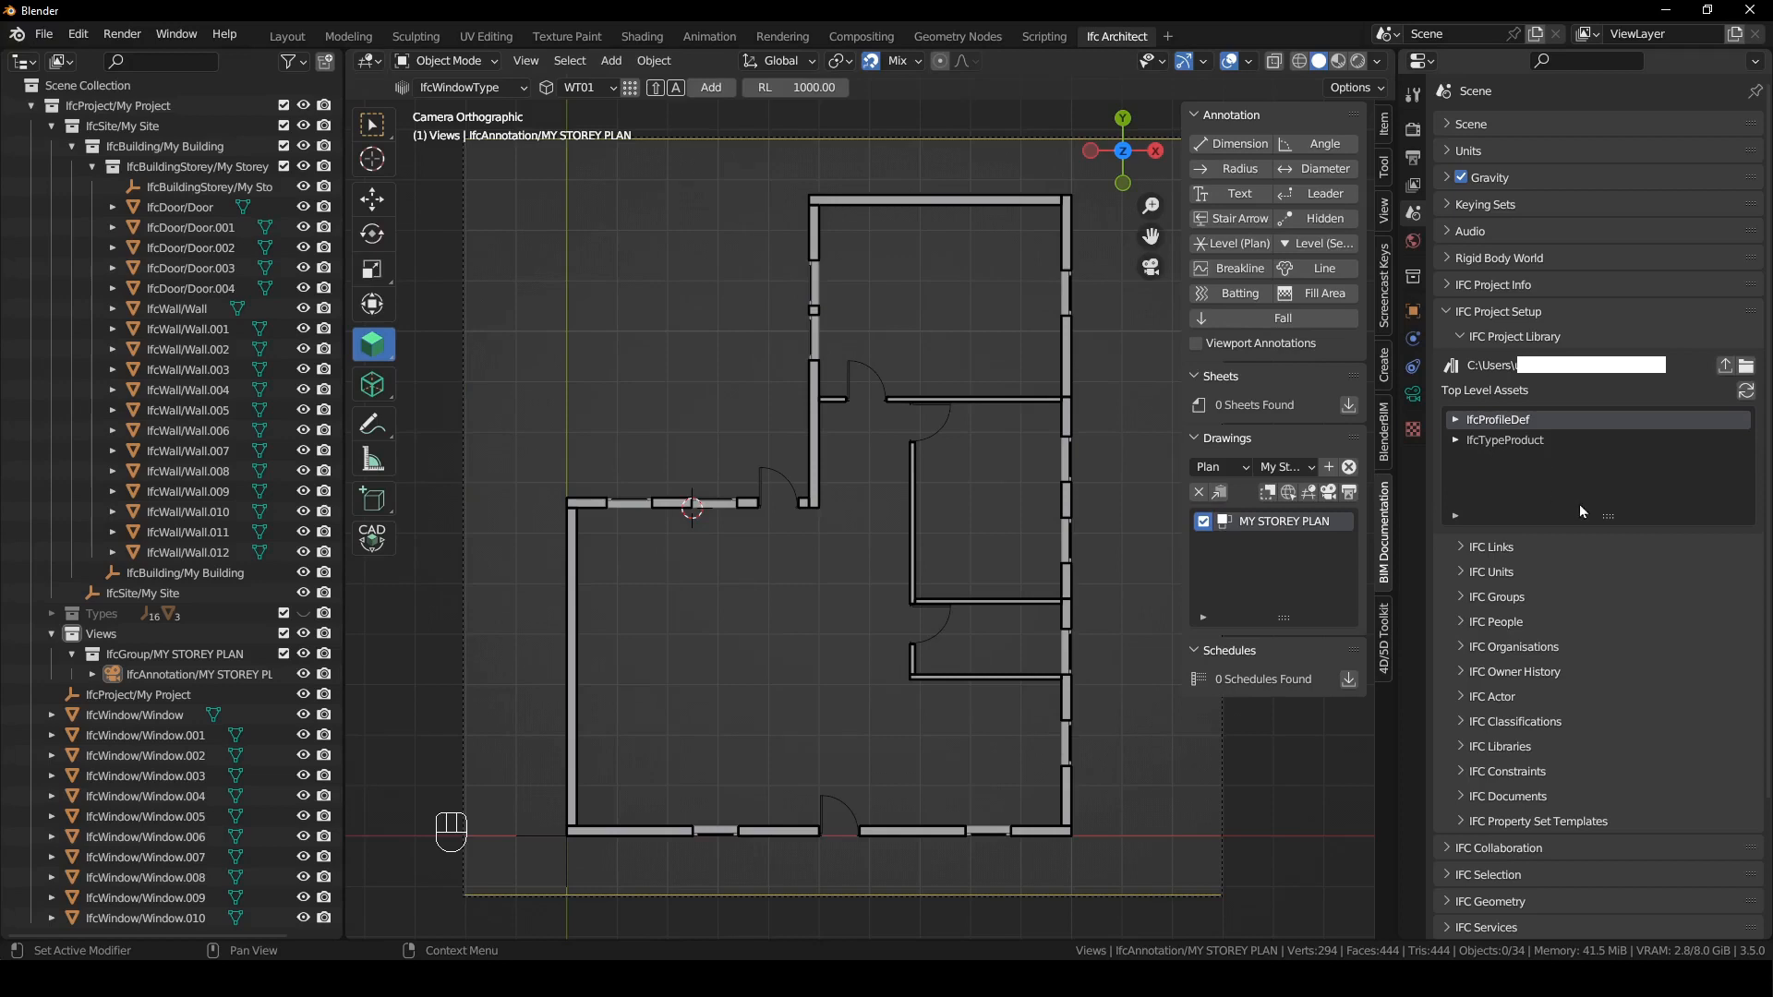
- Enlarge the library asset list and browse through IfcTypeProduct to the IfcFurnitureType assets
{"action": "left_click_drag", "start_coordinate": [1607, 519], "coordinate": [1602, 860]}
{"action": "scroll", "coordinate": [1444, 222], "scroll_direction": "down", "scroll_amount": 5}
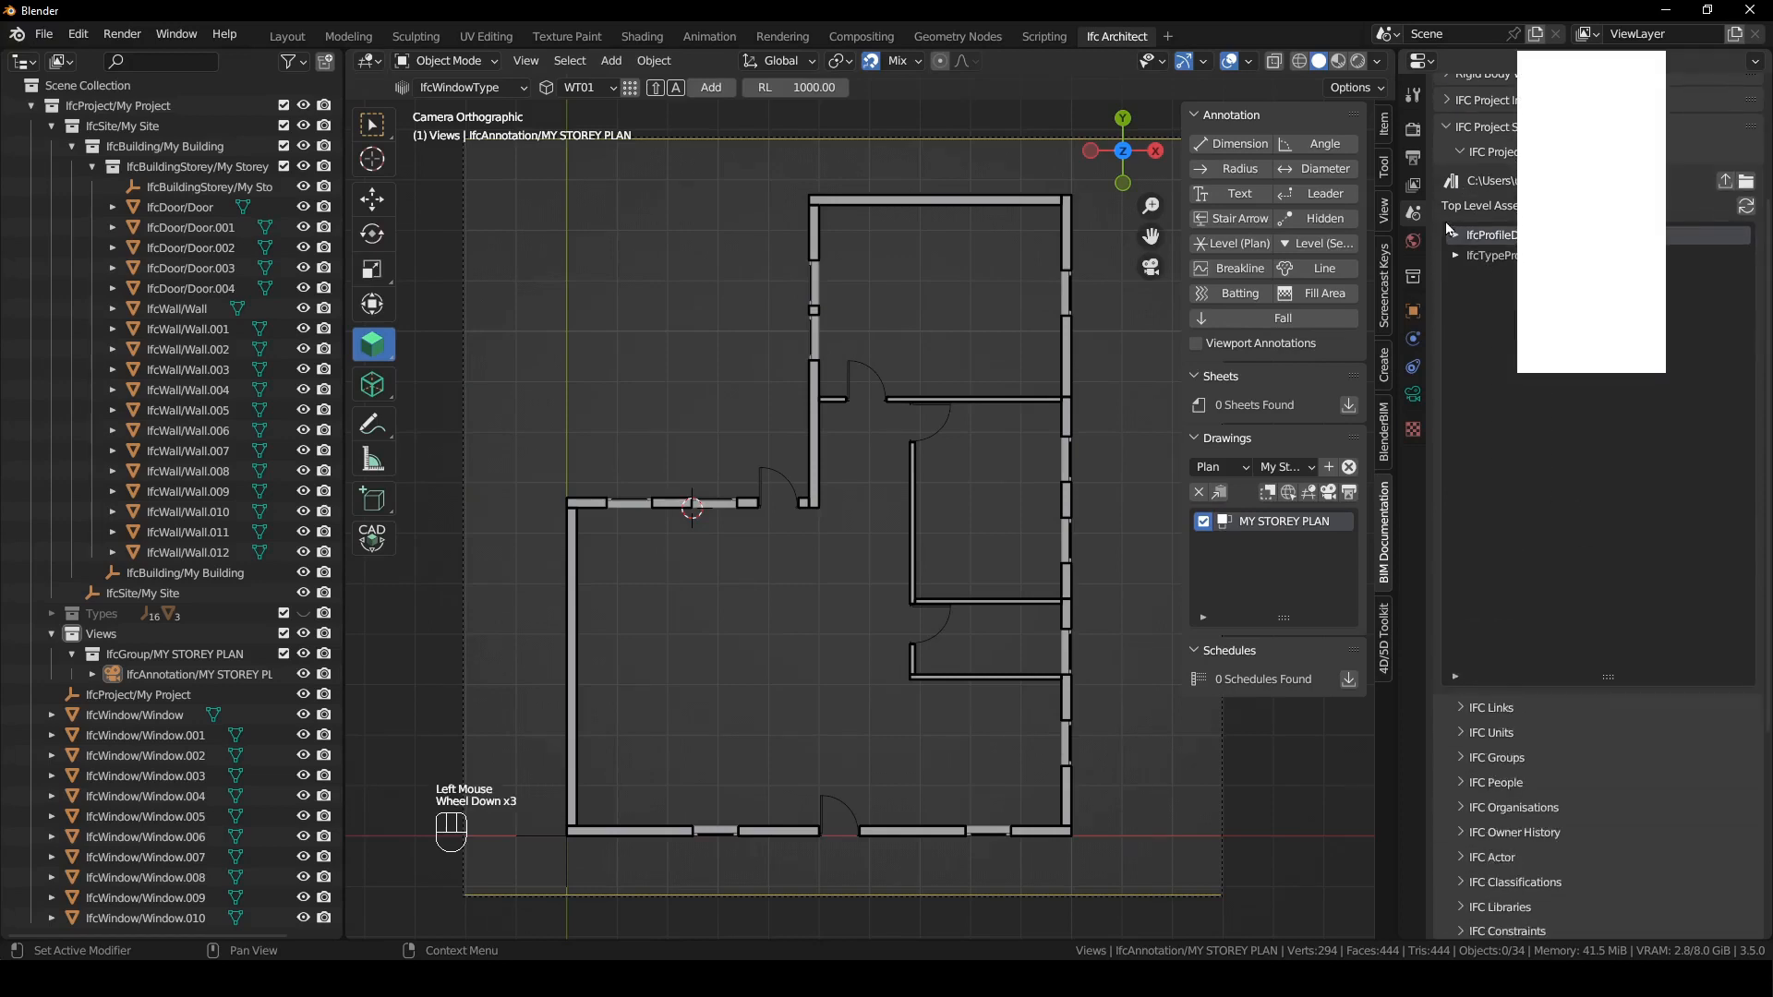
{"action": "scroll", "coordinate": [1438, 185], "scroll_direction": "down", "scroll_amount": 1}
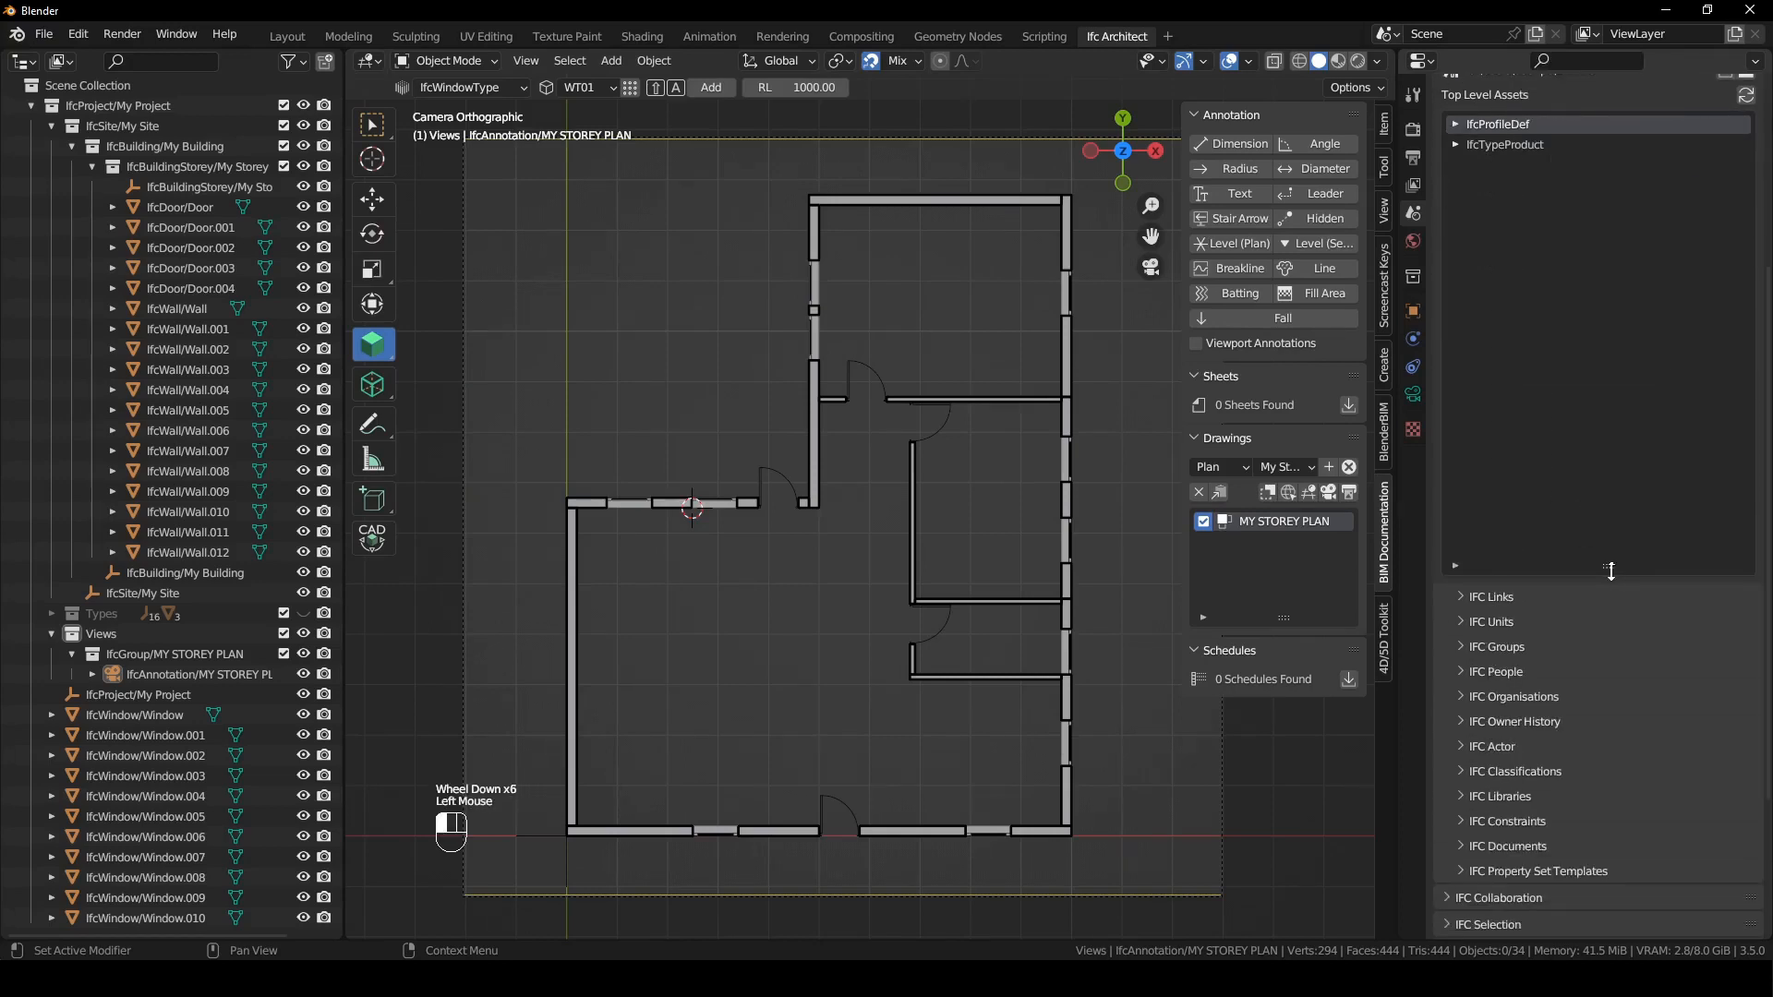
{"action": "left_click_drag", "start_coordinate": [1607, 566], "coordinate": [1585, 901]}
{"action": "double_click", "coordinate": [1458, 144]}
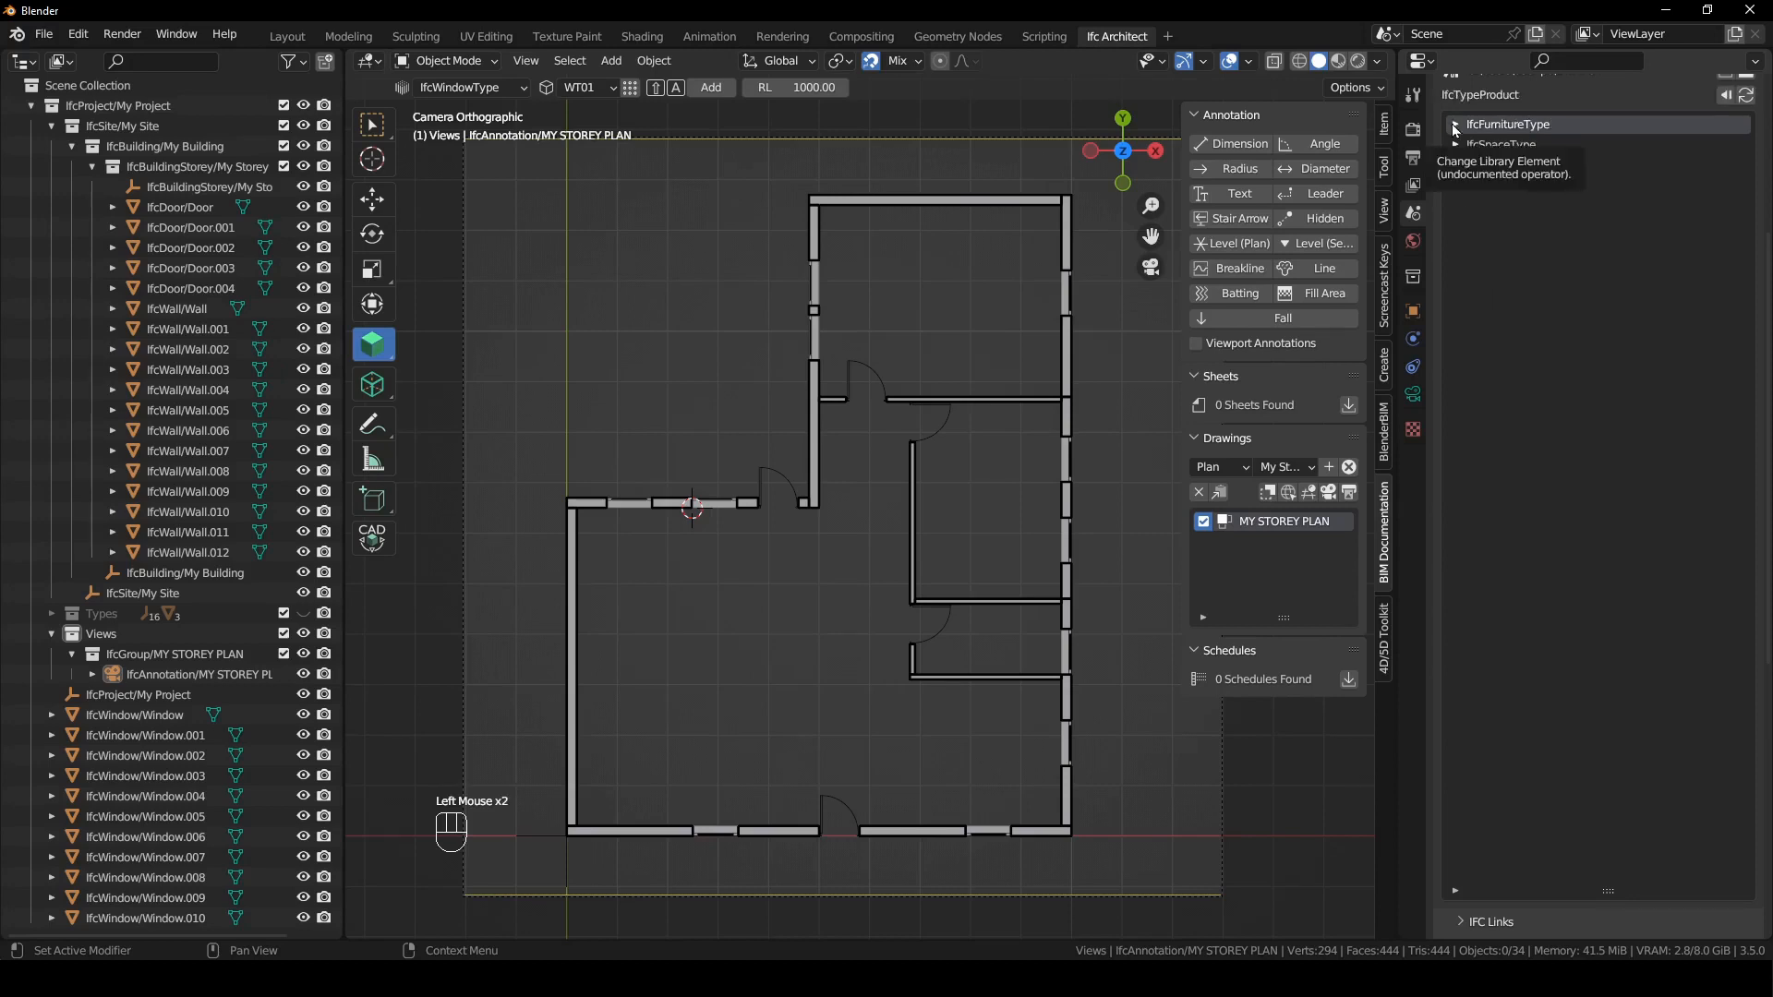
{"action": "double_click", "coordinate": [1454, 126]}
{"action": "scroll", "coordinate": [1607, 200], "scroll_direction": "up", "scroll_amount": 2}
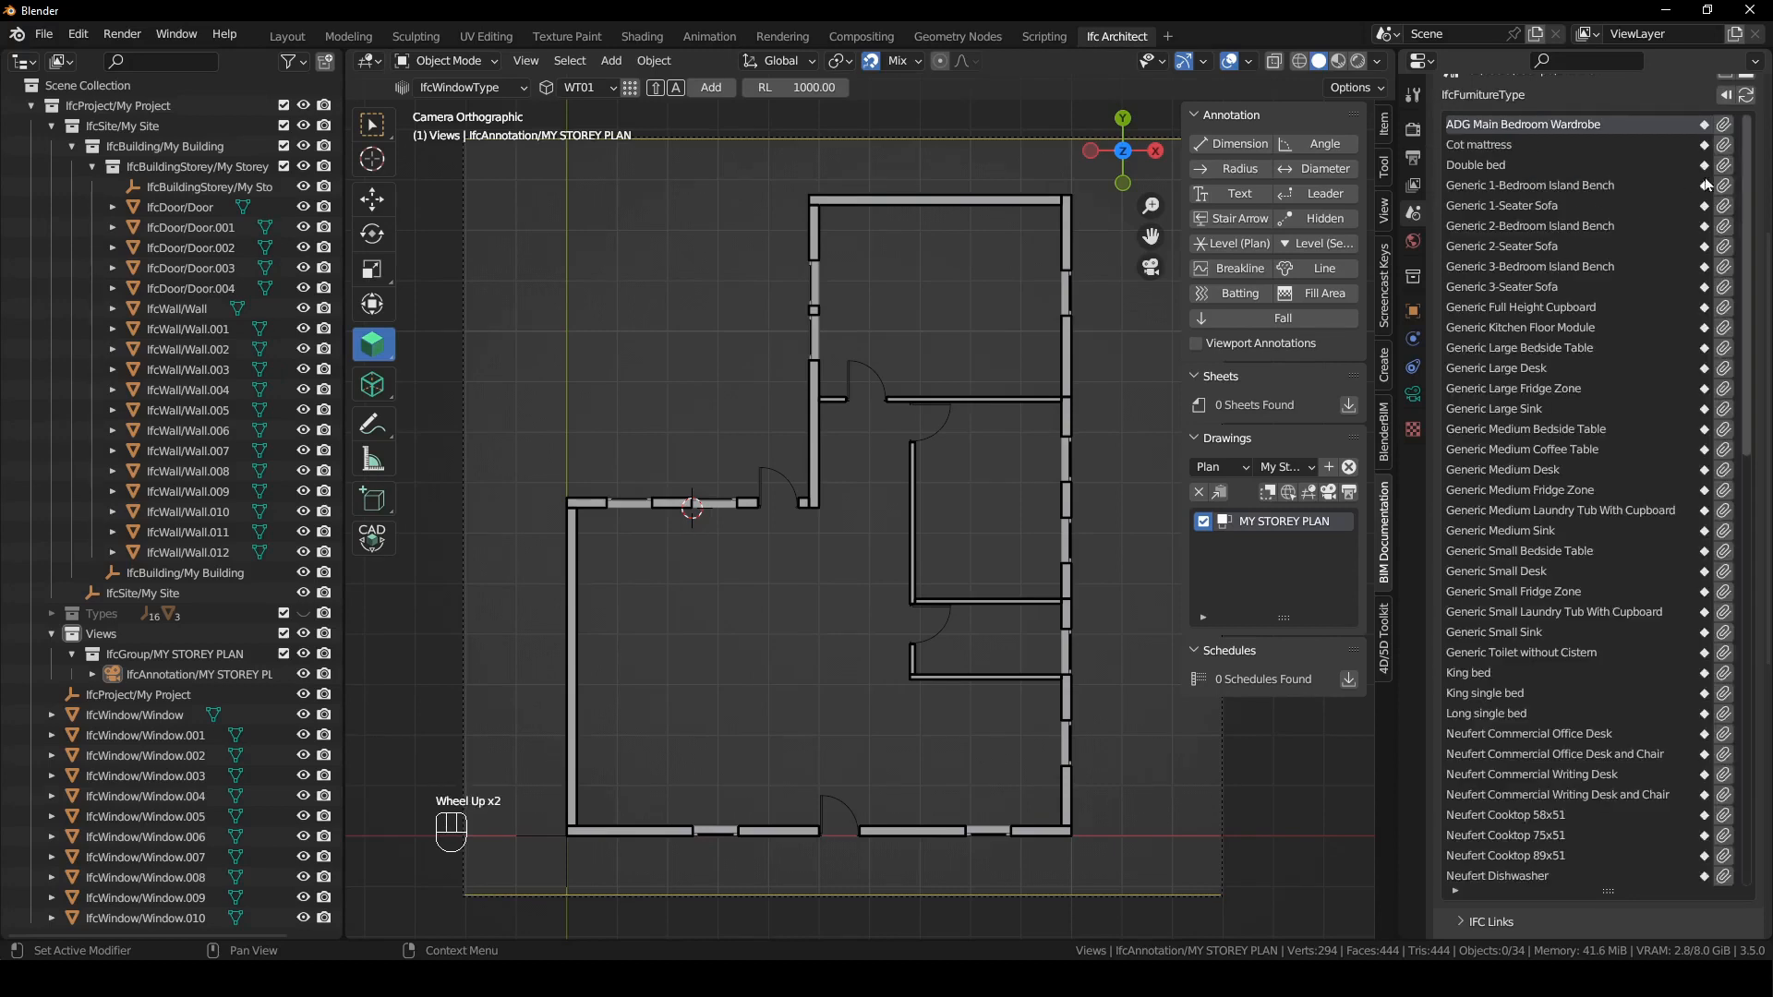
- Append the Generic 1-Seater Sofa, Generic 2-Seater Sofa, Generic Large Sink and Generic Toilet without Cistern types from the library
{"action": "left_click", "coordinate": [1723, 205]}
{"action": "left_click", "coordinate": [1724, 248]}
{"action": "scroll", "coordinate": [1722, 422], "scroll_direction": "down", "scroll_amount": 7}
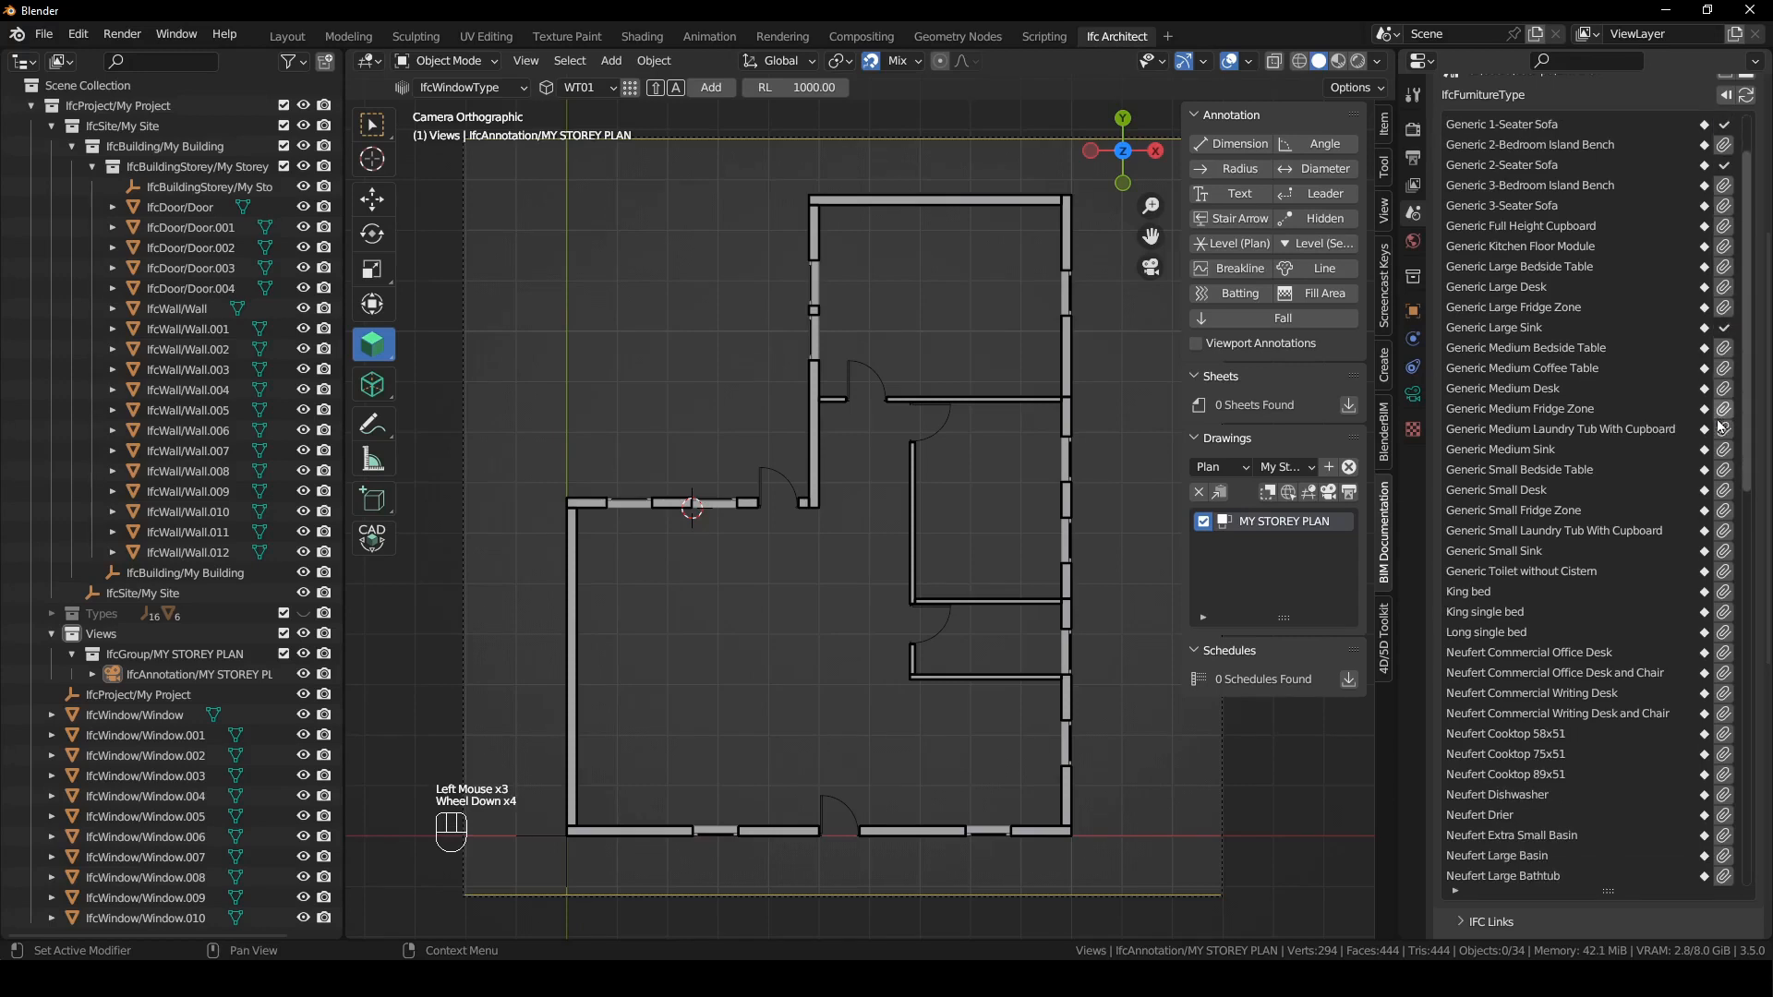
{"action": "scroll", "coordinate": [1720, 428], "scroll_direction": "down", "scroll_amount": 2}
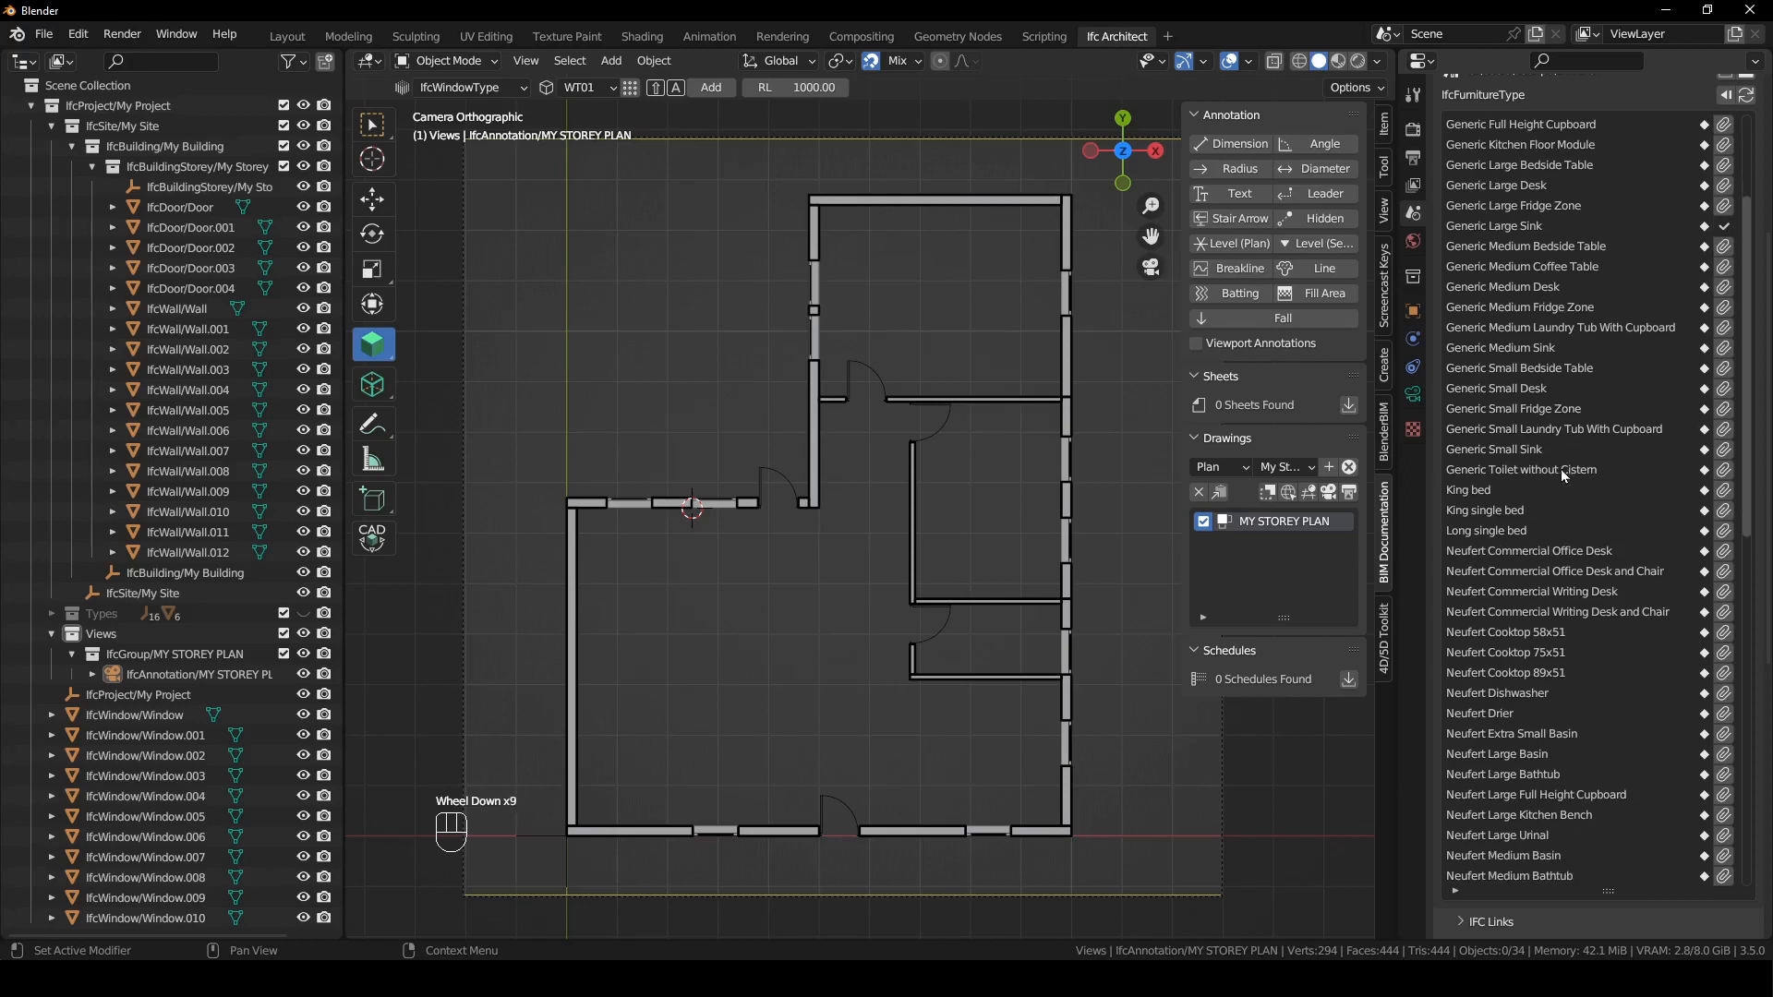
{"action": "scroll", "coordinate": [1719, 482], "scroll_direction": "down", "scroll_amount": 1}
{"action": "left_click", "coordinate": [1723, 449]}
{"action": "scroll", "coordinate": [1704, 499], "scroll_direction": "down", "scroll_amount": 5}
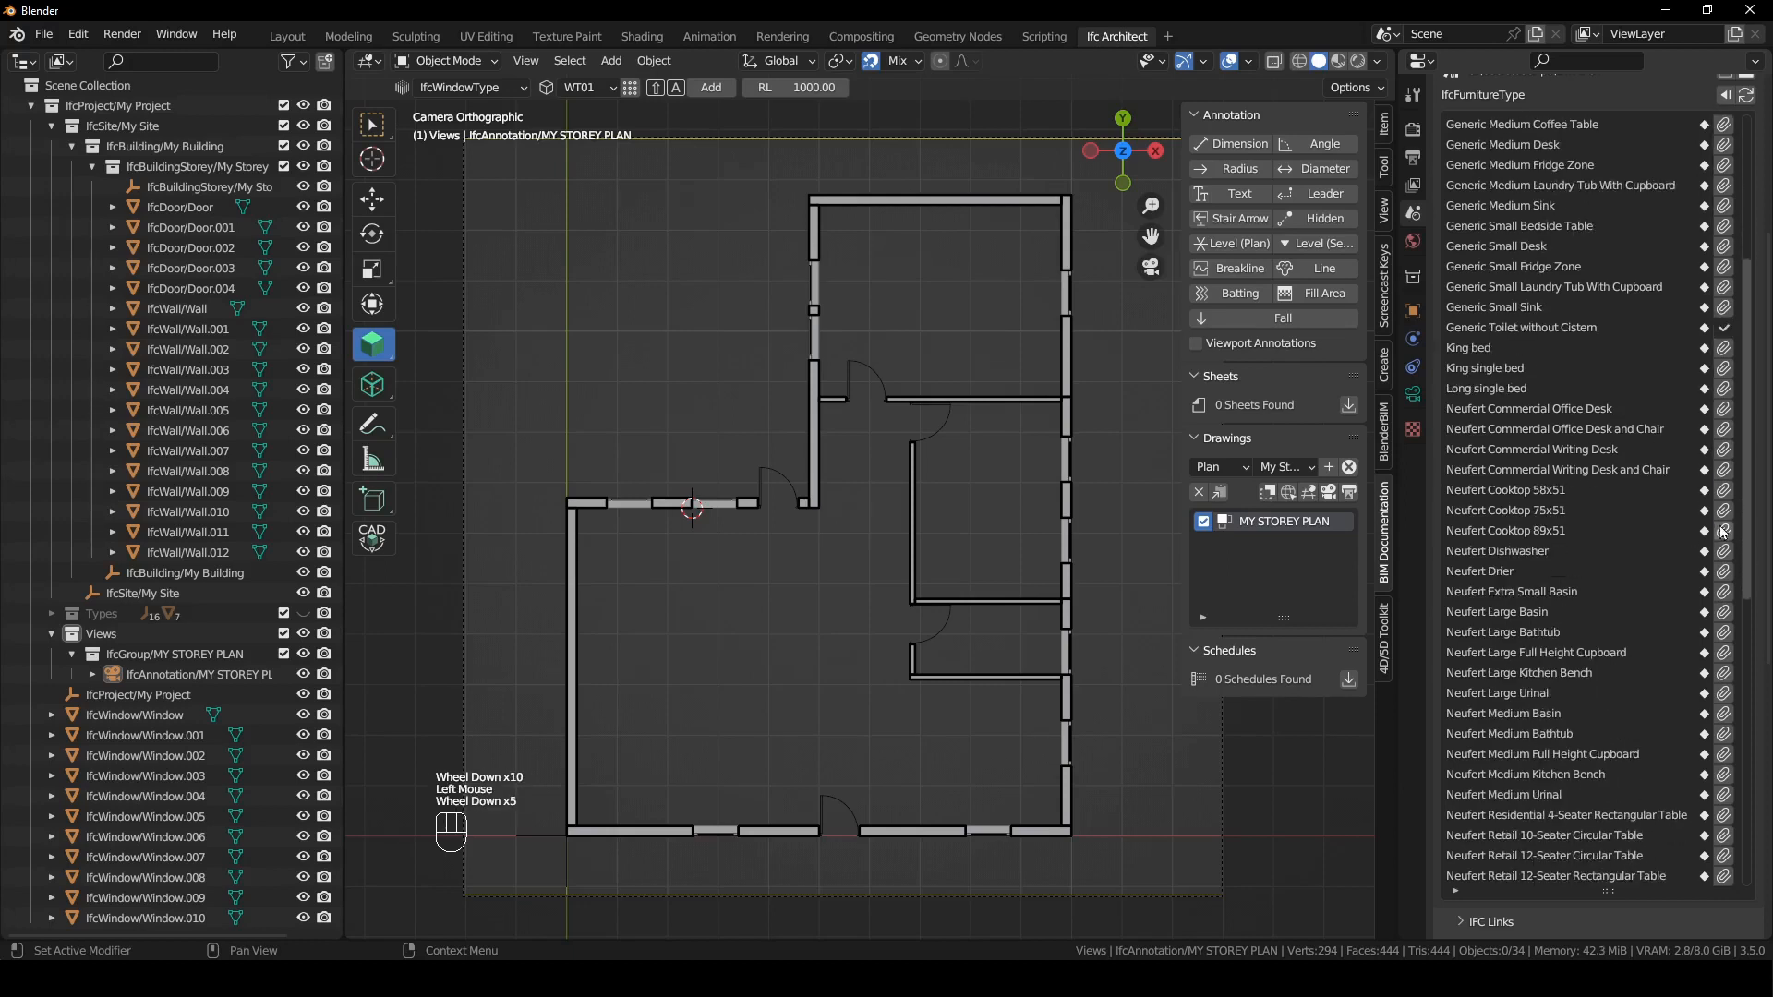
- Append the Neufert Cooktop 89x51 and Neufert Medium Basin types from the furniture library
{"action": "left_click", "coordinate": [1724, 531]}
{"action": "scroll", "coordinate": [1713, 531], "scroll_direction": "down", "scroll_amount": 5}
{"action": "scroll", "coordinate": [1708, 529], "scroll_direction": "up", "scroll_amount": 1}
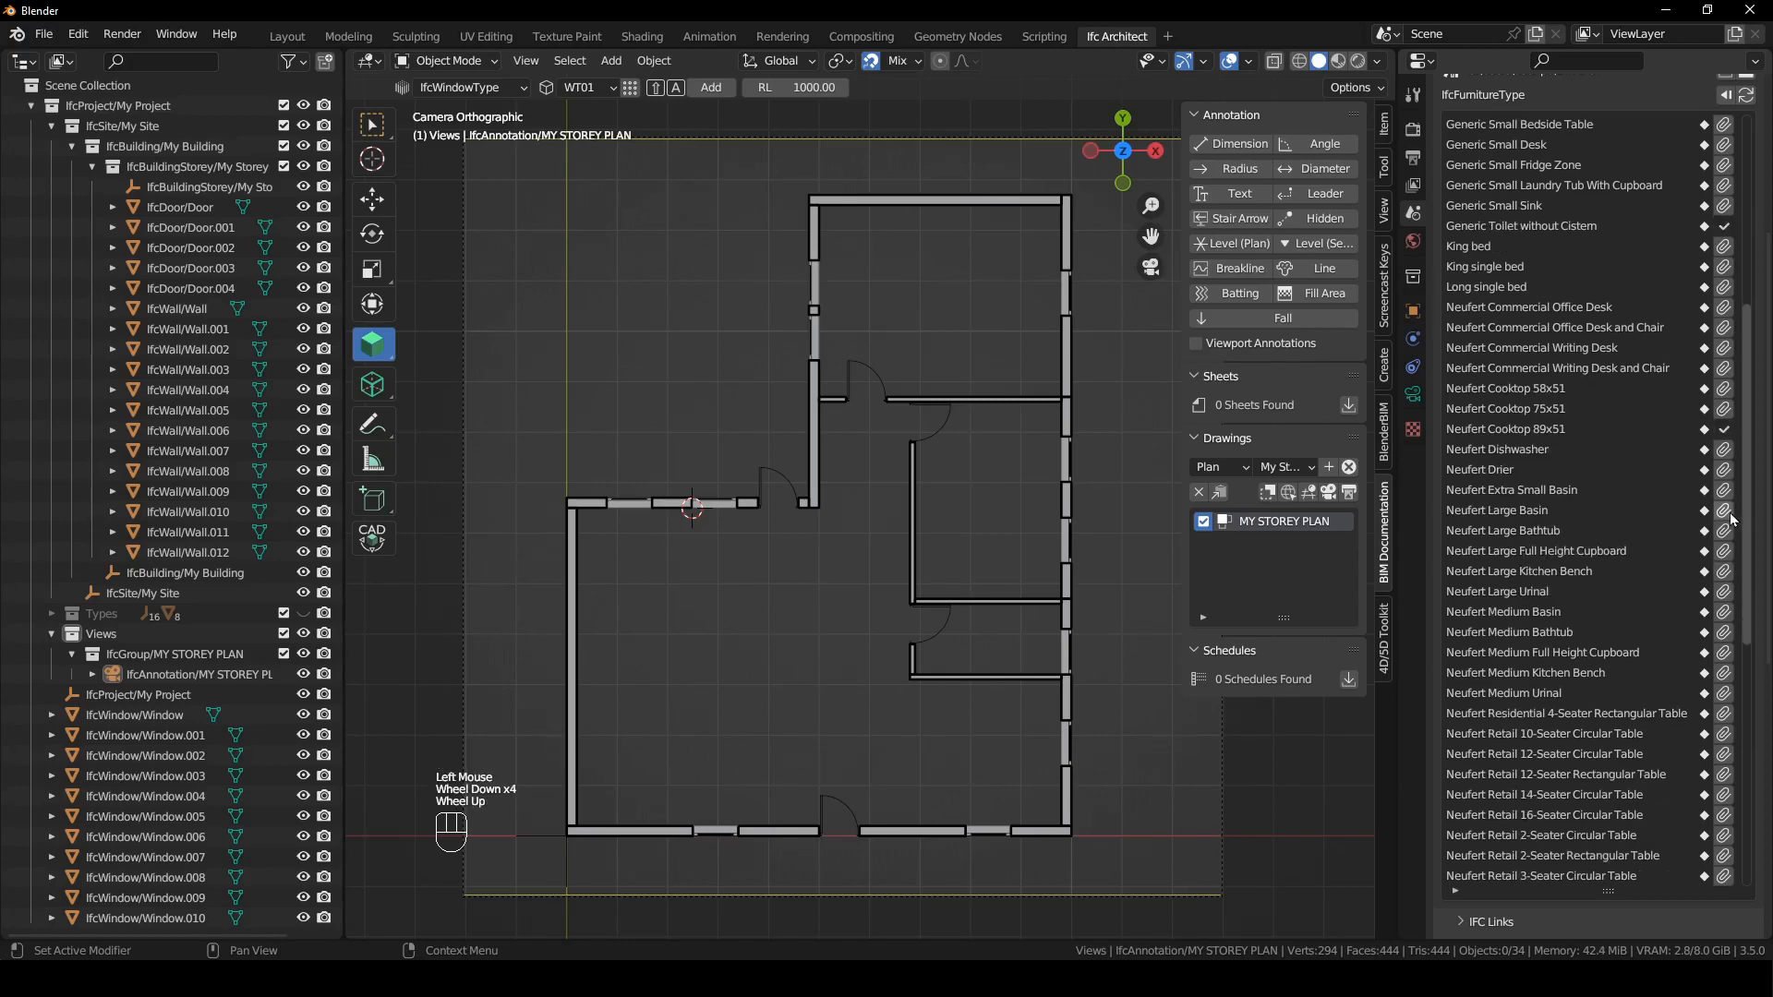
{"action": "scroll", "coordinate": [1733, 522], "scroll_direction": "down", "scroll_amount": 1}
{"action": "left_click", "coordinate": [1727, 594]}
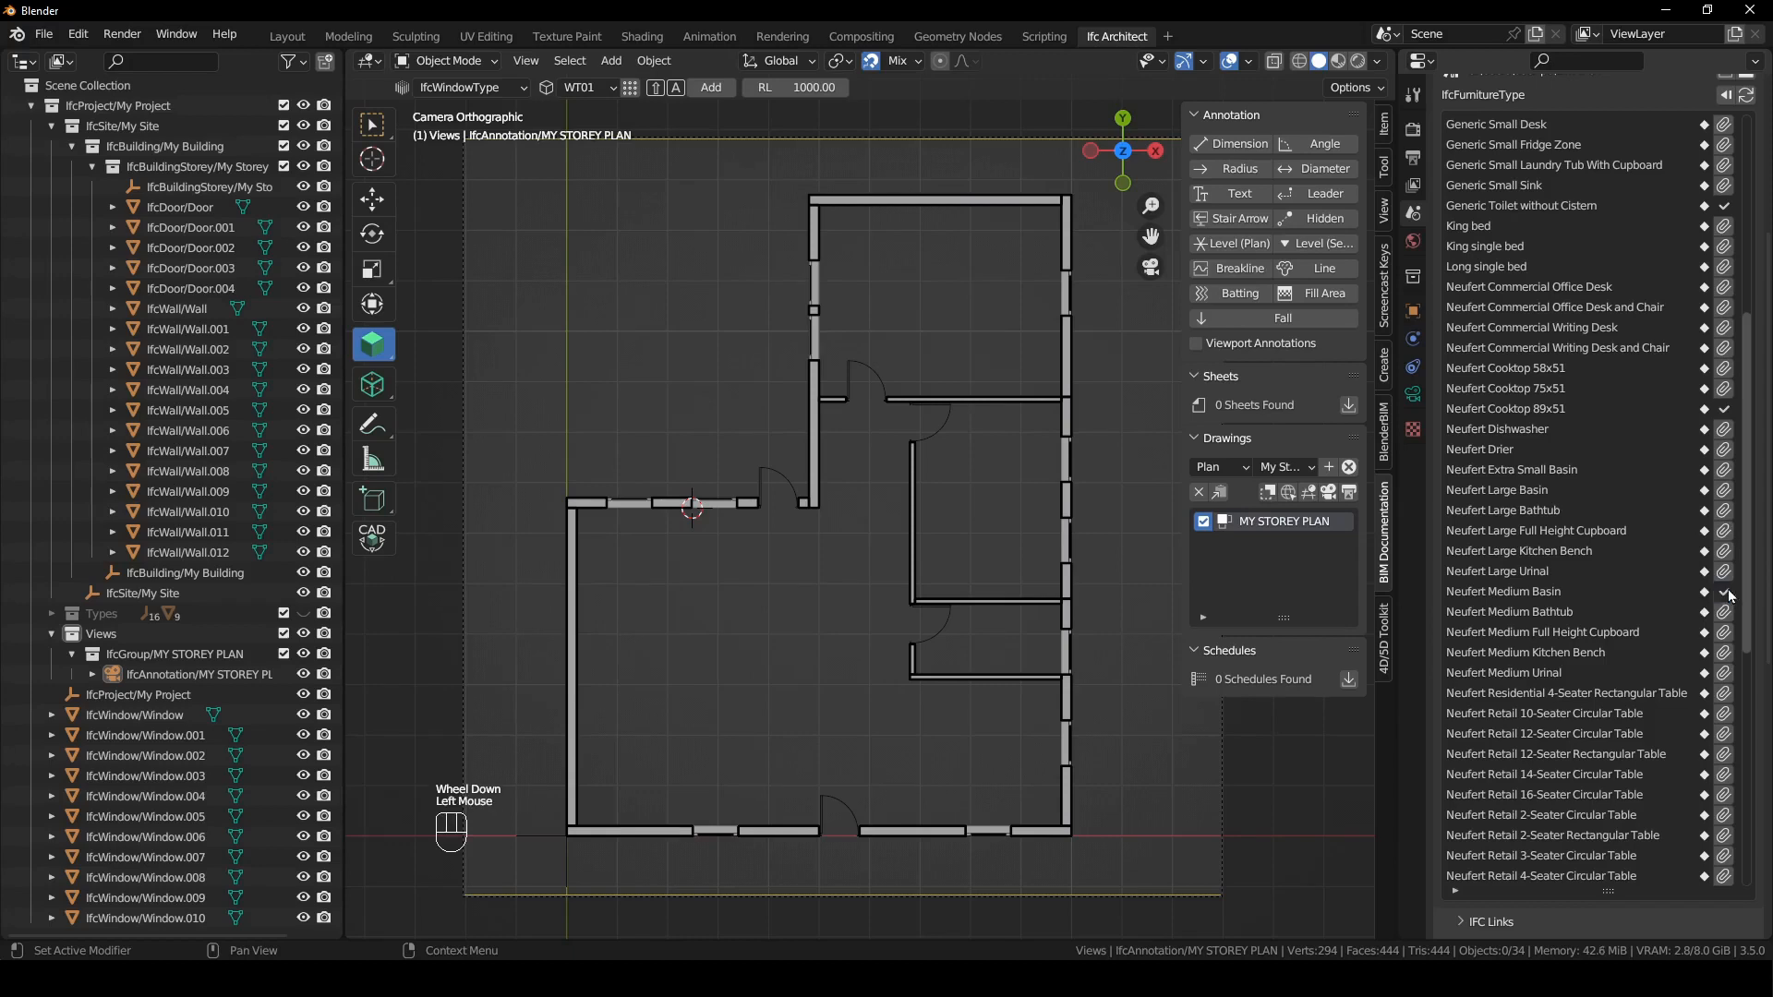
- Append the Neufert Retail 5-Seater Circular Table and Neufert Retail 6-Seater Rectangular Table types from the library
{"action": "scroll", "coordinate": [1721, 588], "scroll_direction": "down", "scroll_amount": 4}
{"action": "scroll", "coordinate": [1688, 565], "scroll_direction": "down", "scroll_amount": 4}
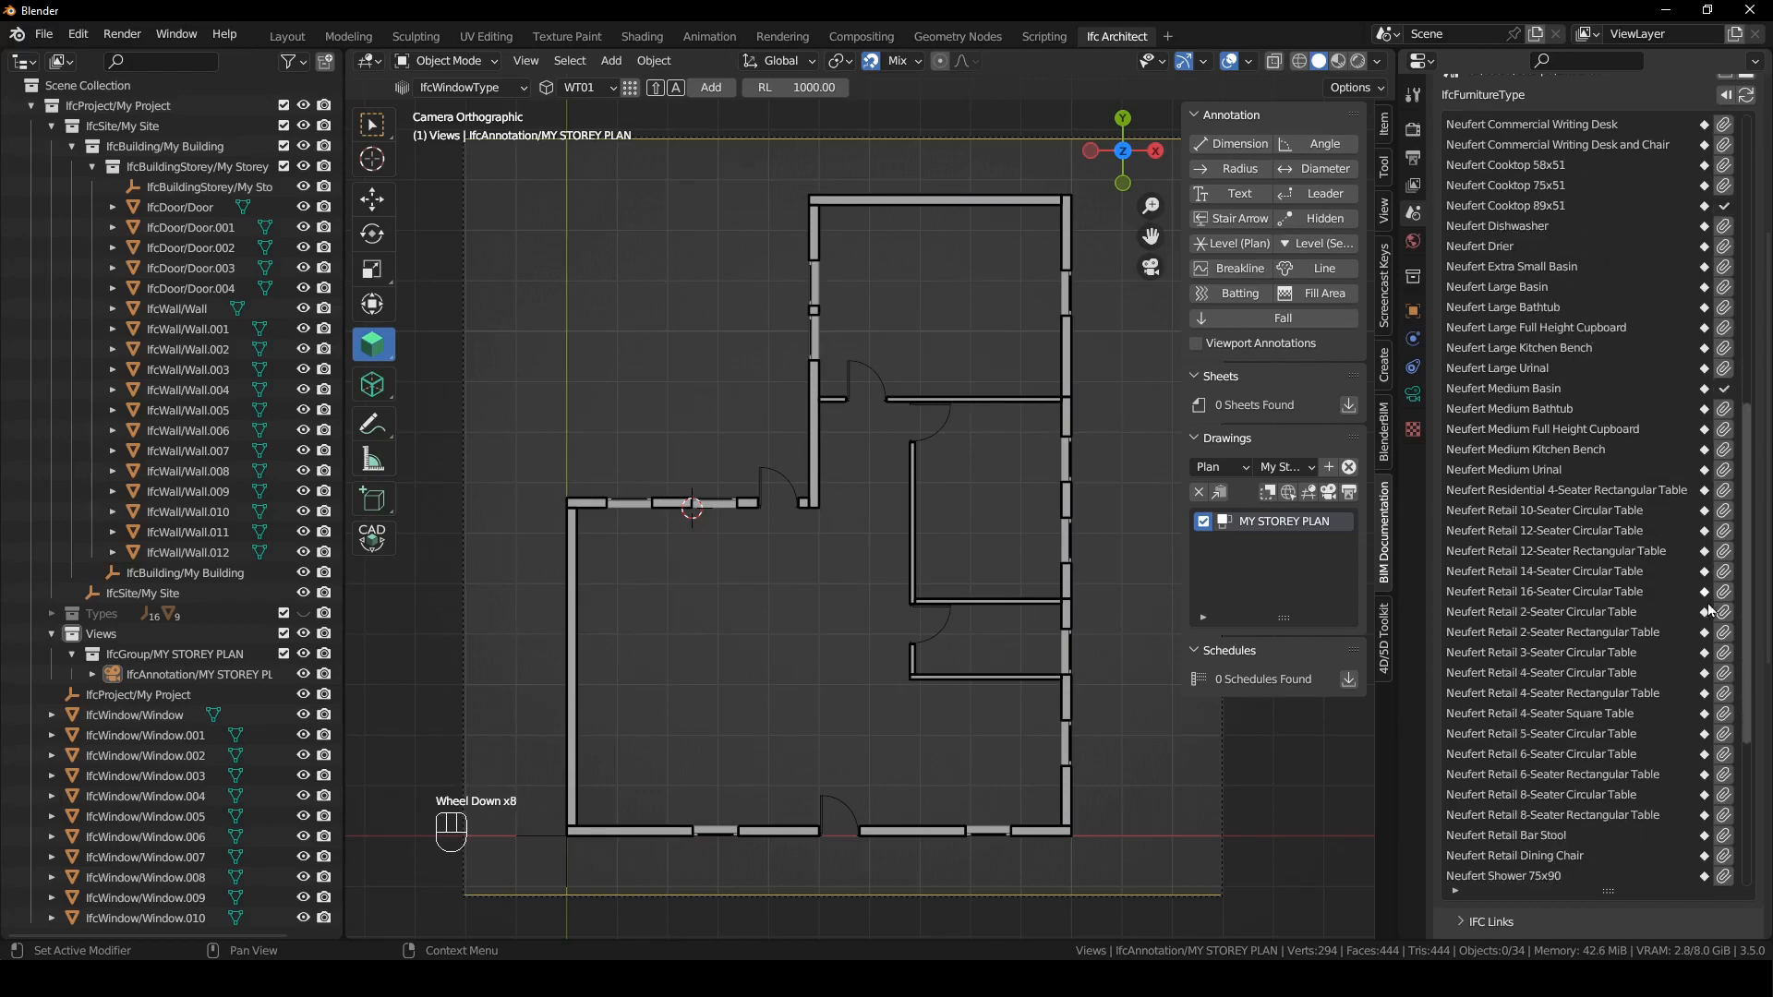
{"action": "scroll", "coordinate": [1709, 606], "scroll_direction": "down", "scroll_amount": 3}
{"action": "left_click", "coordinate": [1724, 675]}
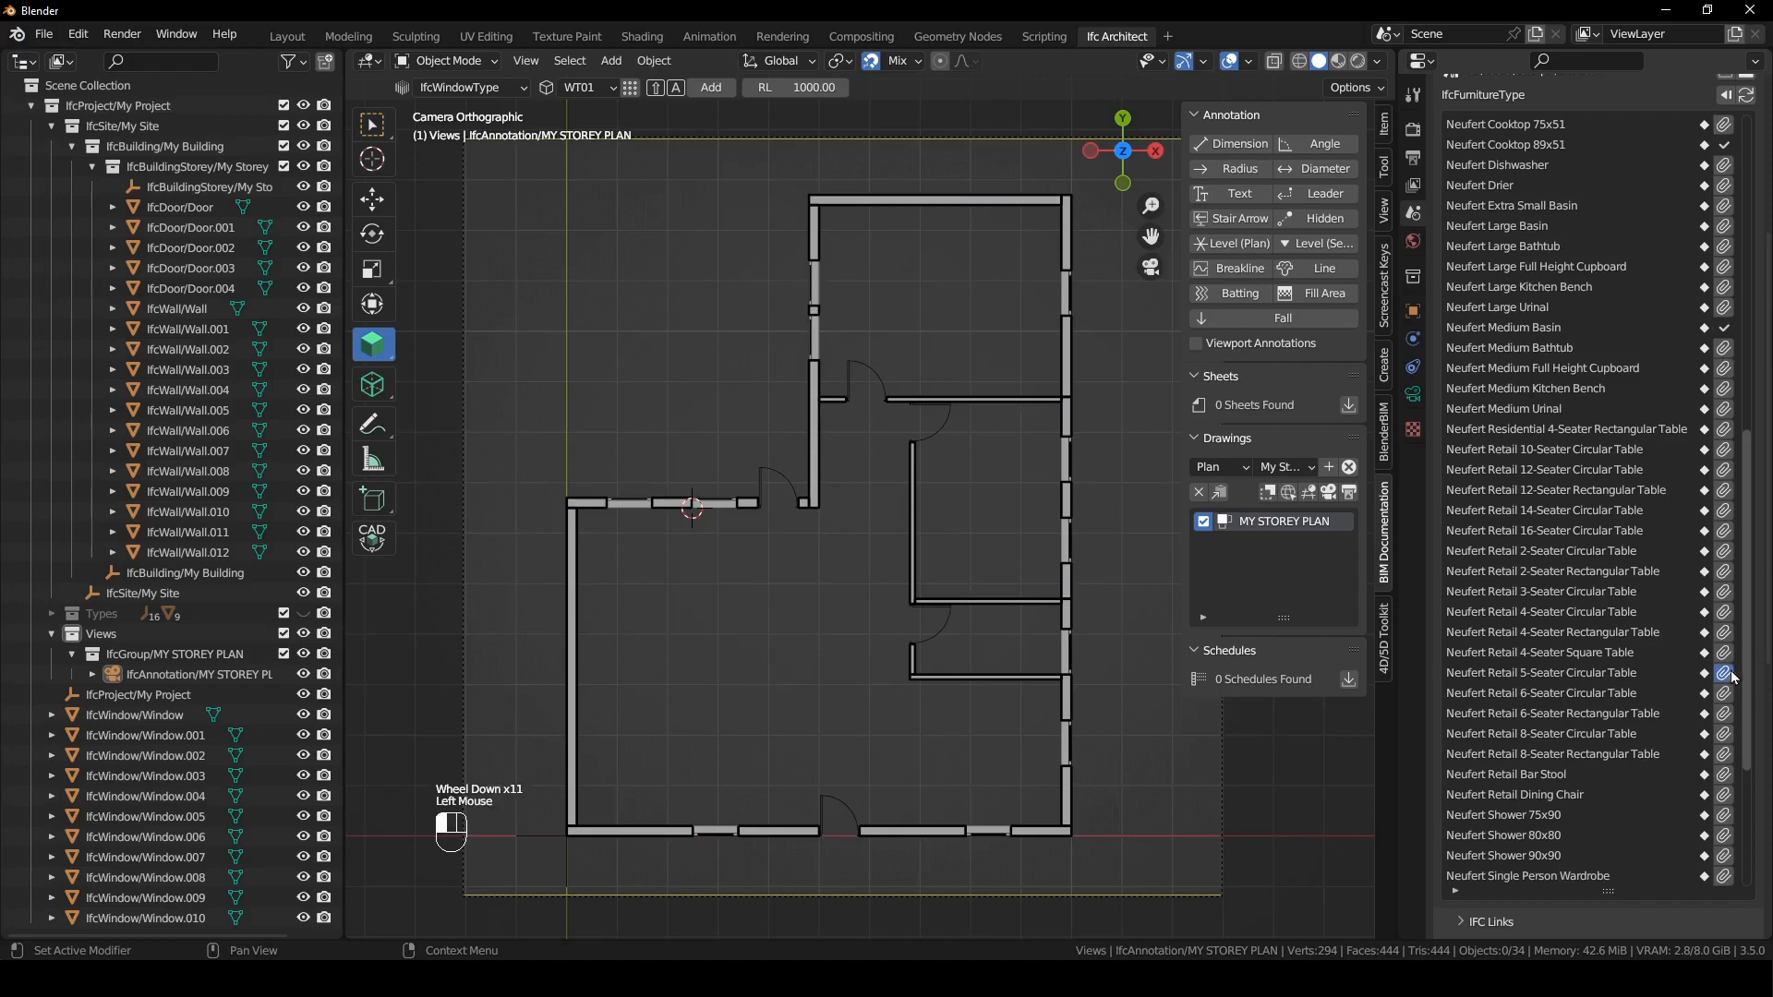
{"action": "left_click", "coordinate": [1724, 715]}
{"action": "scroll", "coordinate": [1727, 718], "scroll_direction": "down", "scroll_amount": 7}
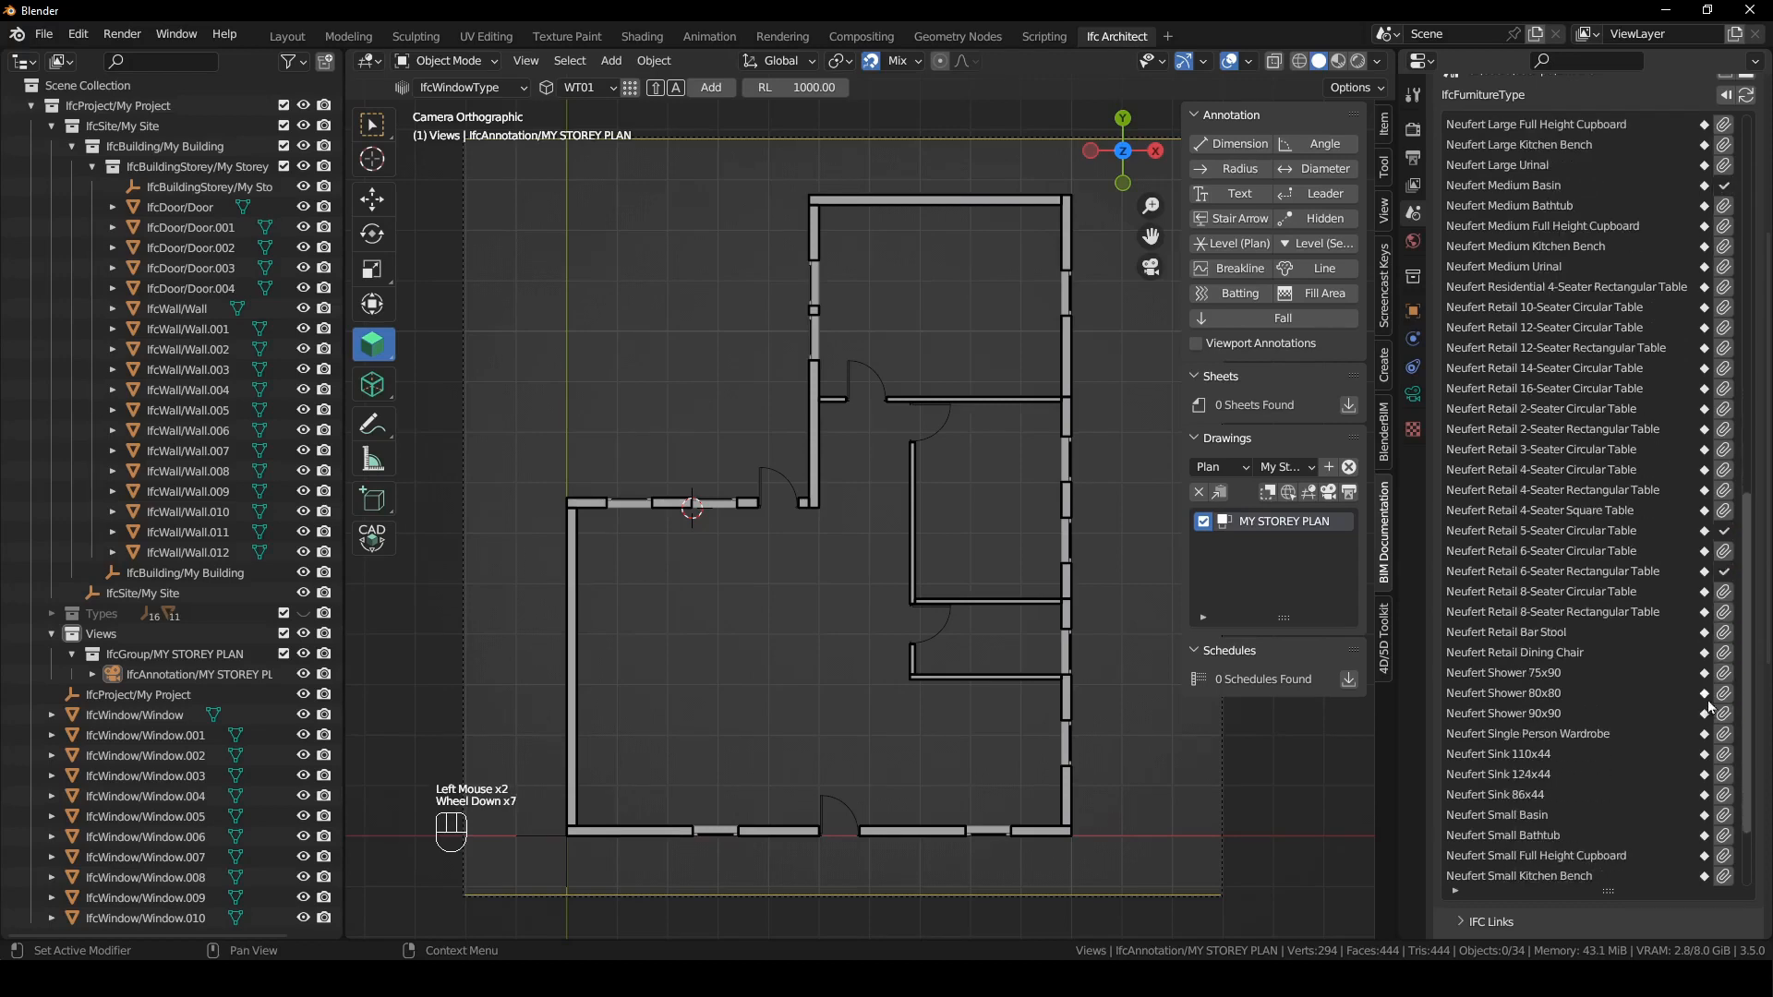
- Append the Neufert Shower 75x90 and Neufert Toilet with Cistern types from the furniture library
{"action": "left_click", "coordinate": [1724, 673]}
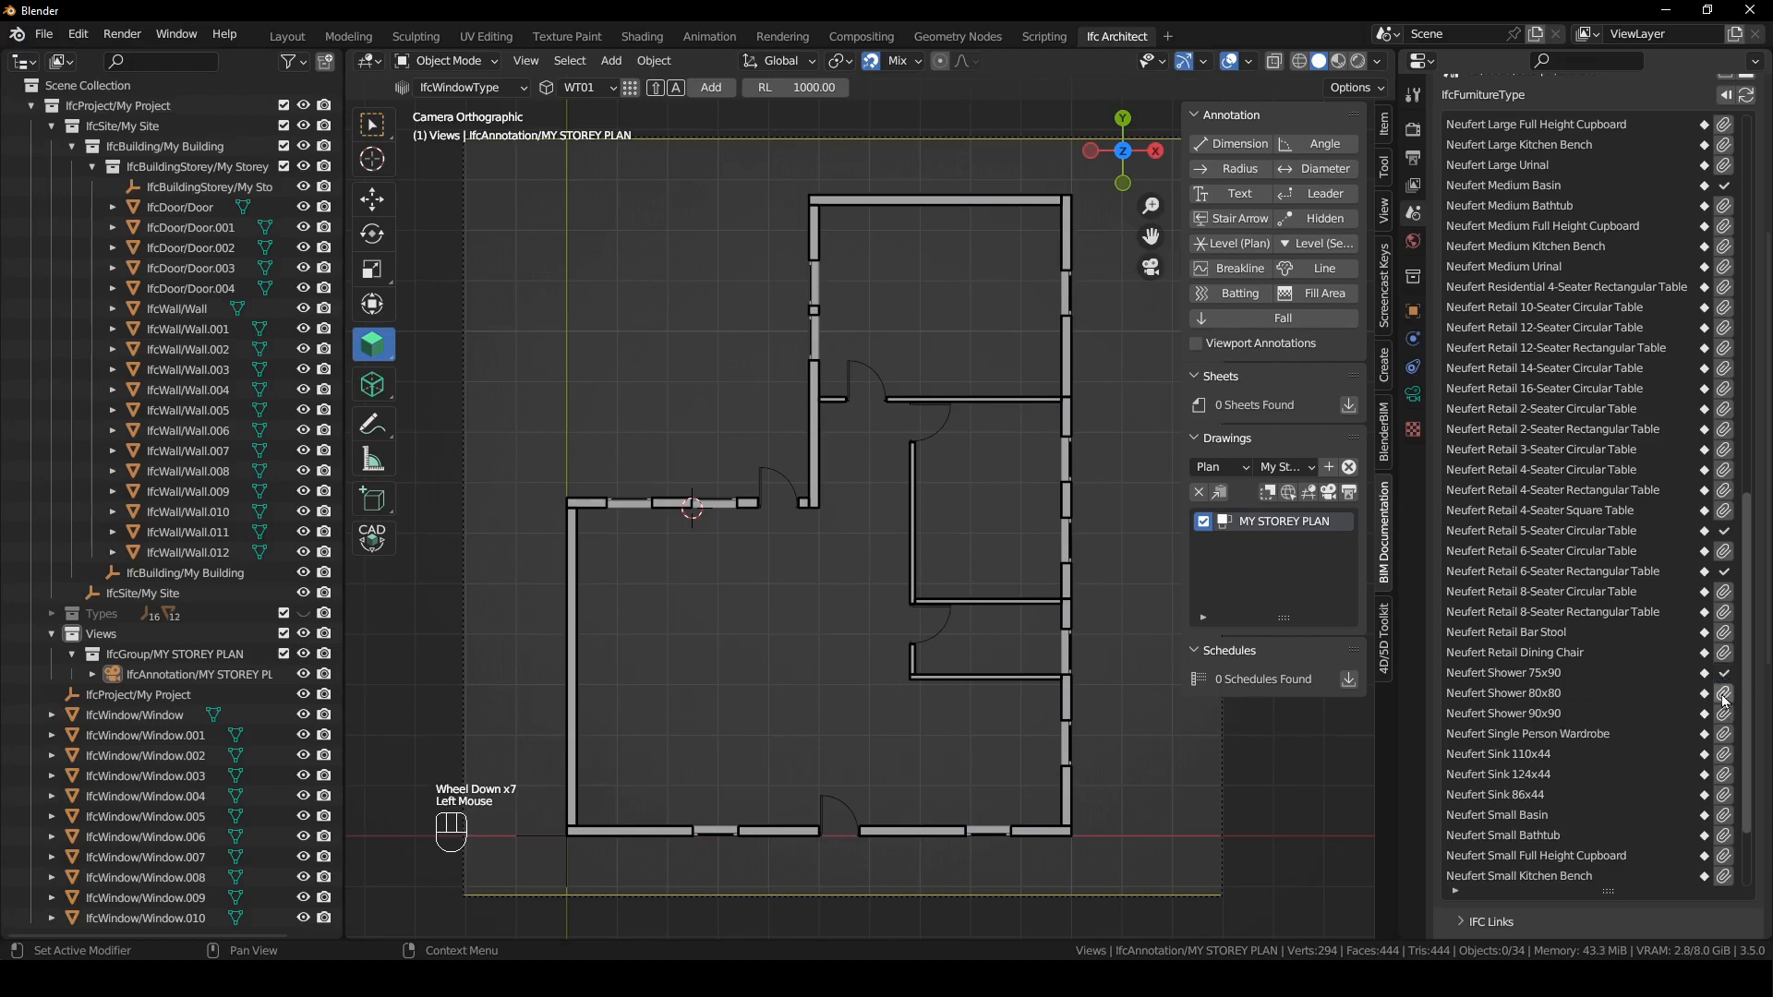
{"action": "scroll", "coordinate": [1724, 701], "scroll_direction": "down", "scroll_amount": 4}
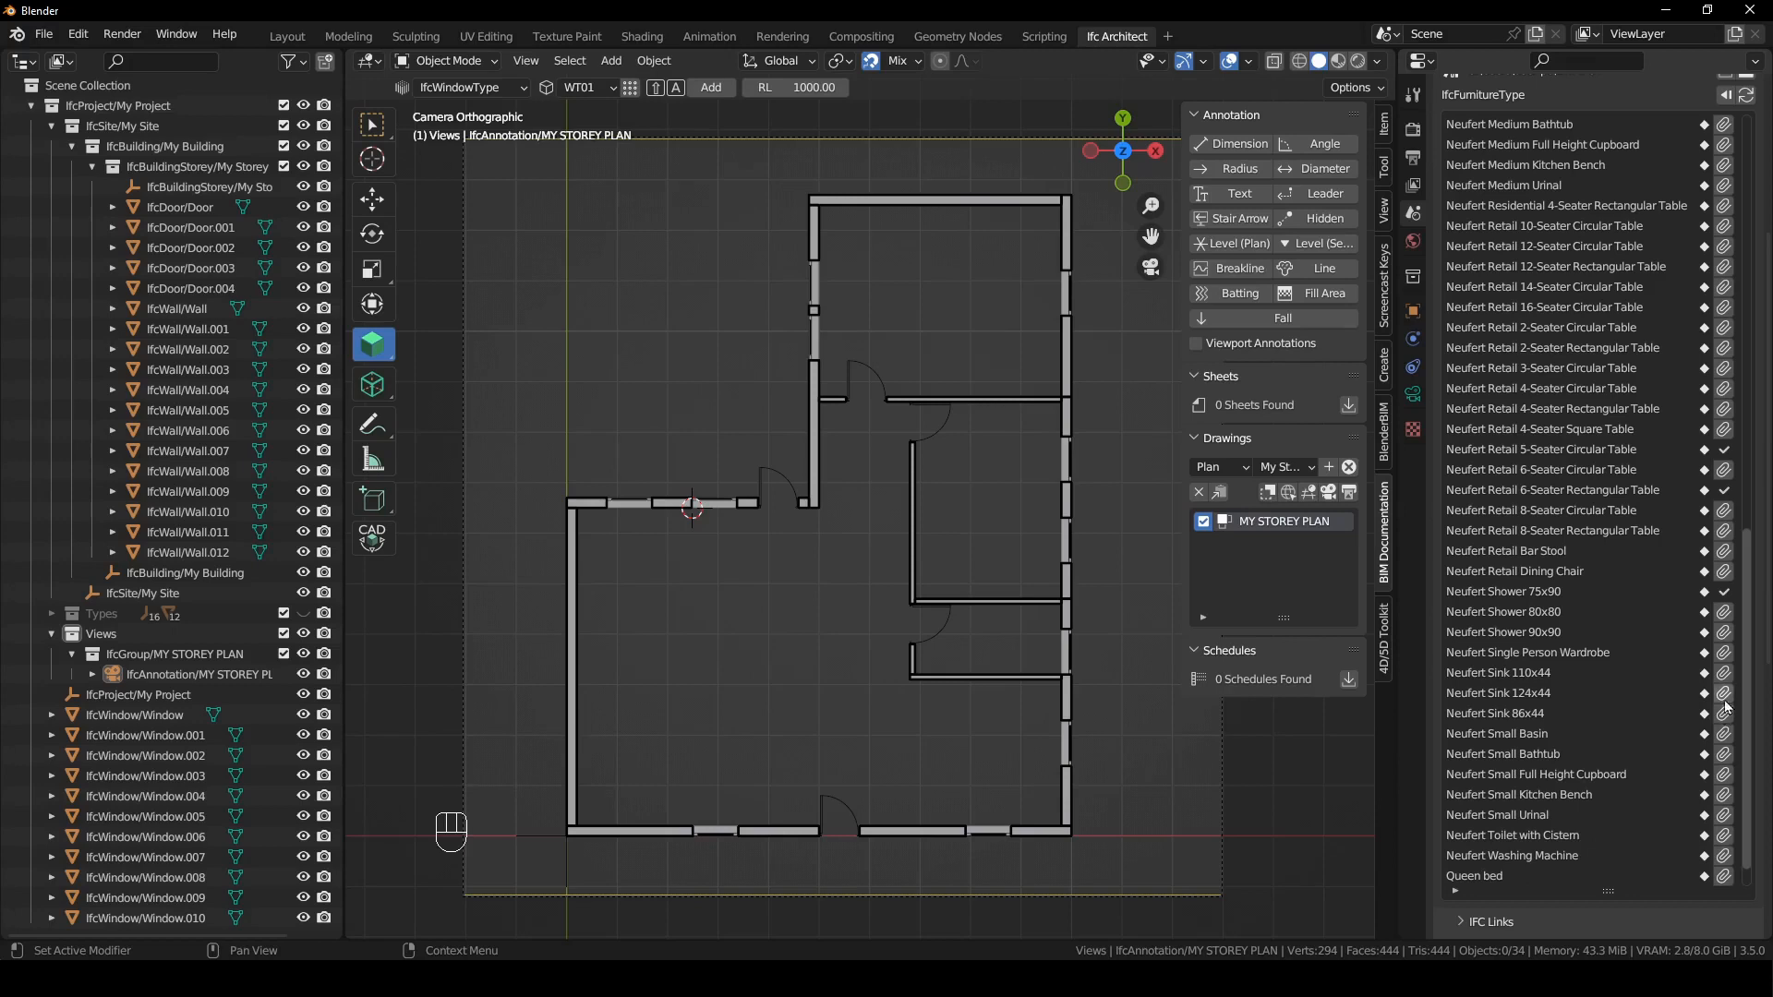
{"action": "scroll", "coordinate": [1724, 697], "scroll_direction": "down", "scroll_amount": 4}
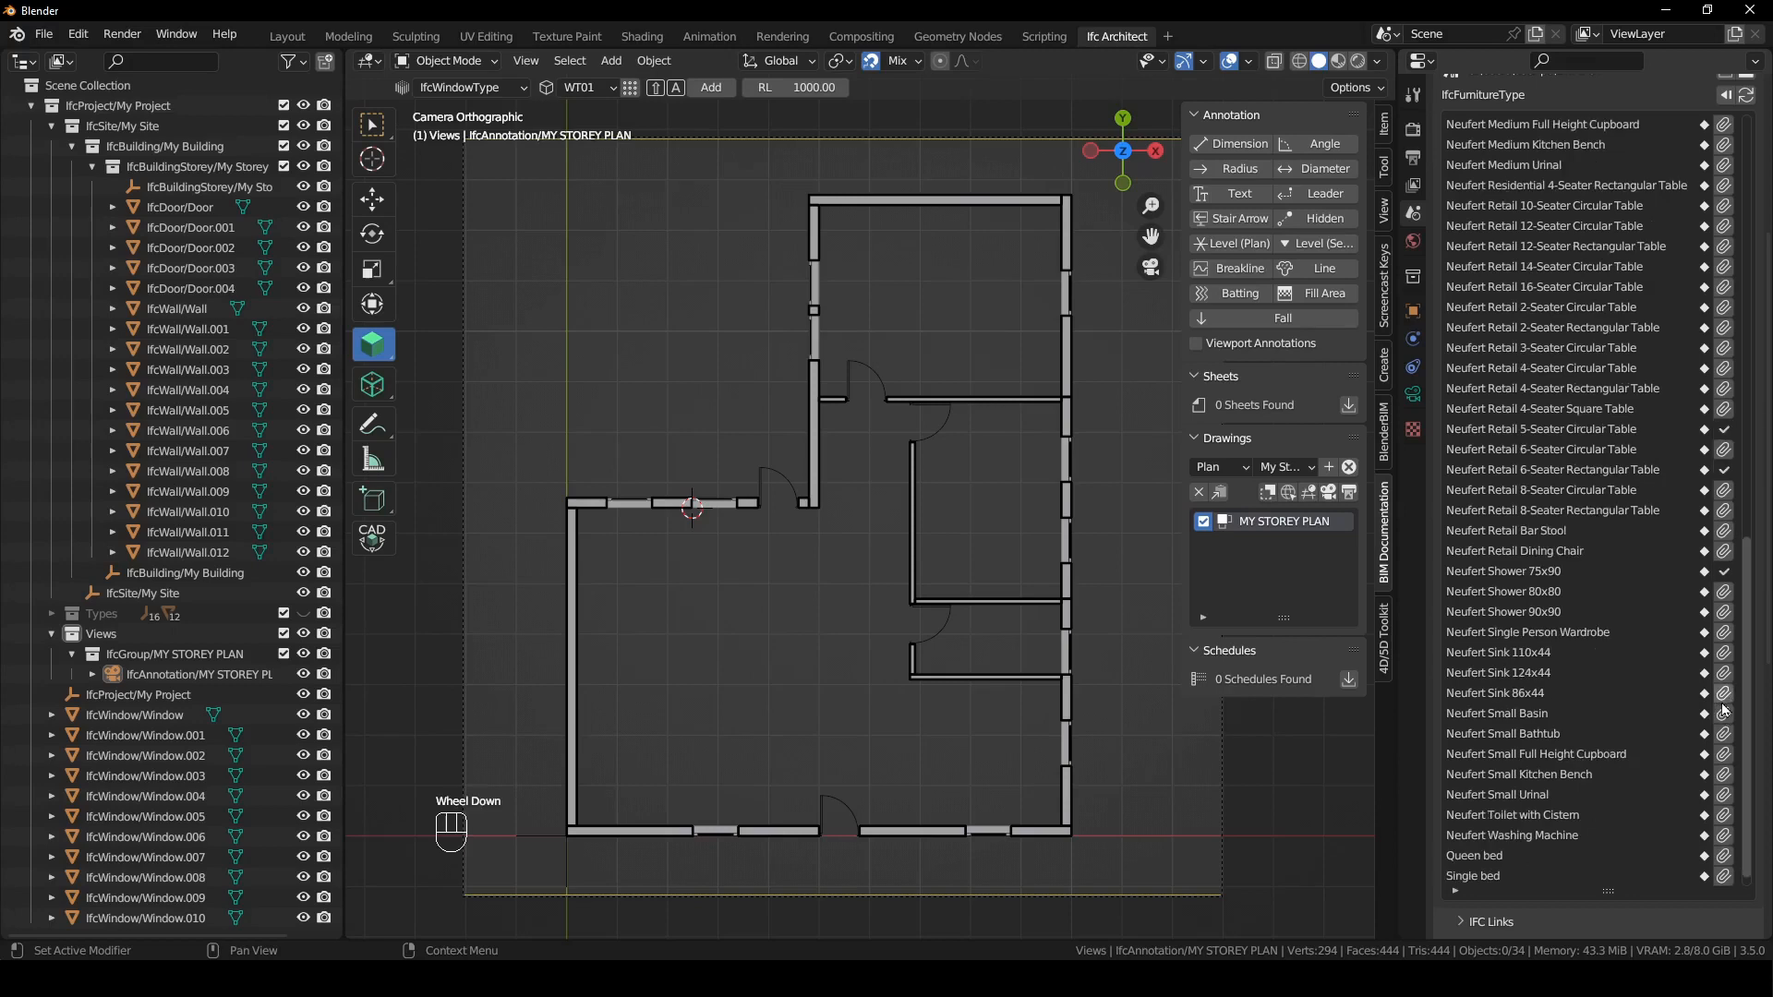
{"action": "left_click", "coordinate": [1724, 795]}
{"action": "scroll", "coordinate": [1724, 799], "scroll_direction": "down", "scroll_amount": 2}
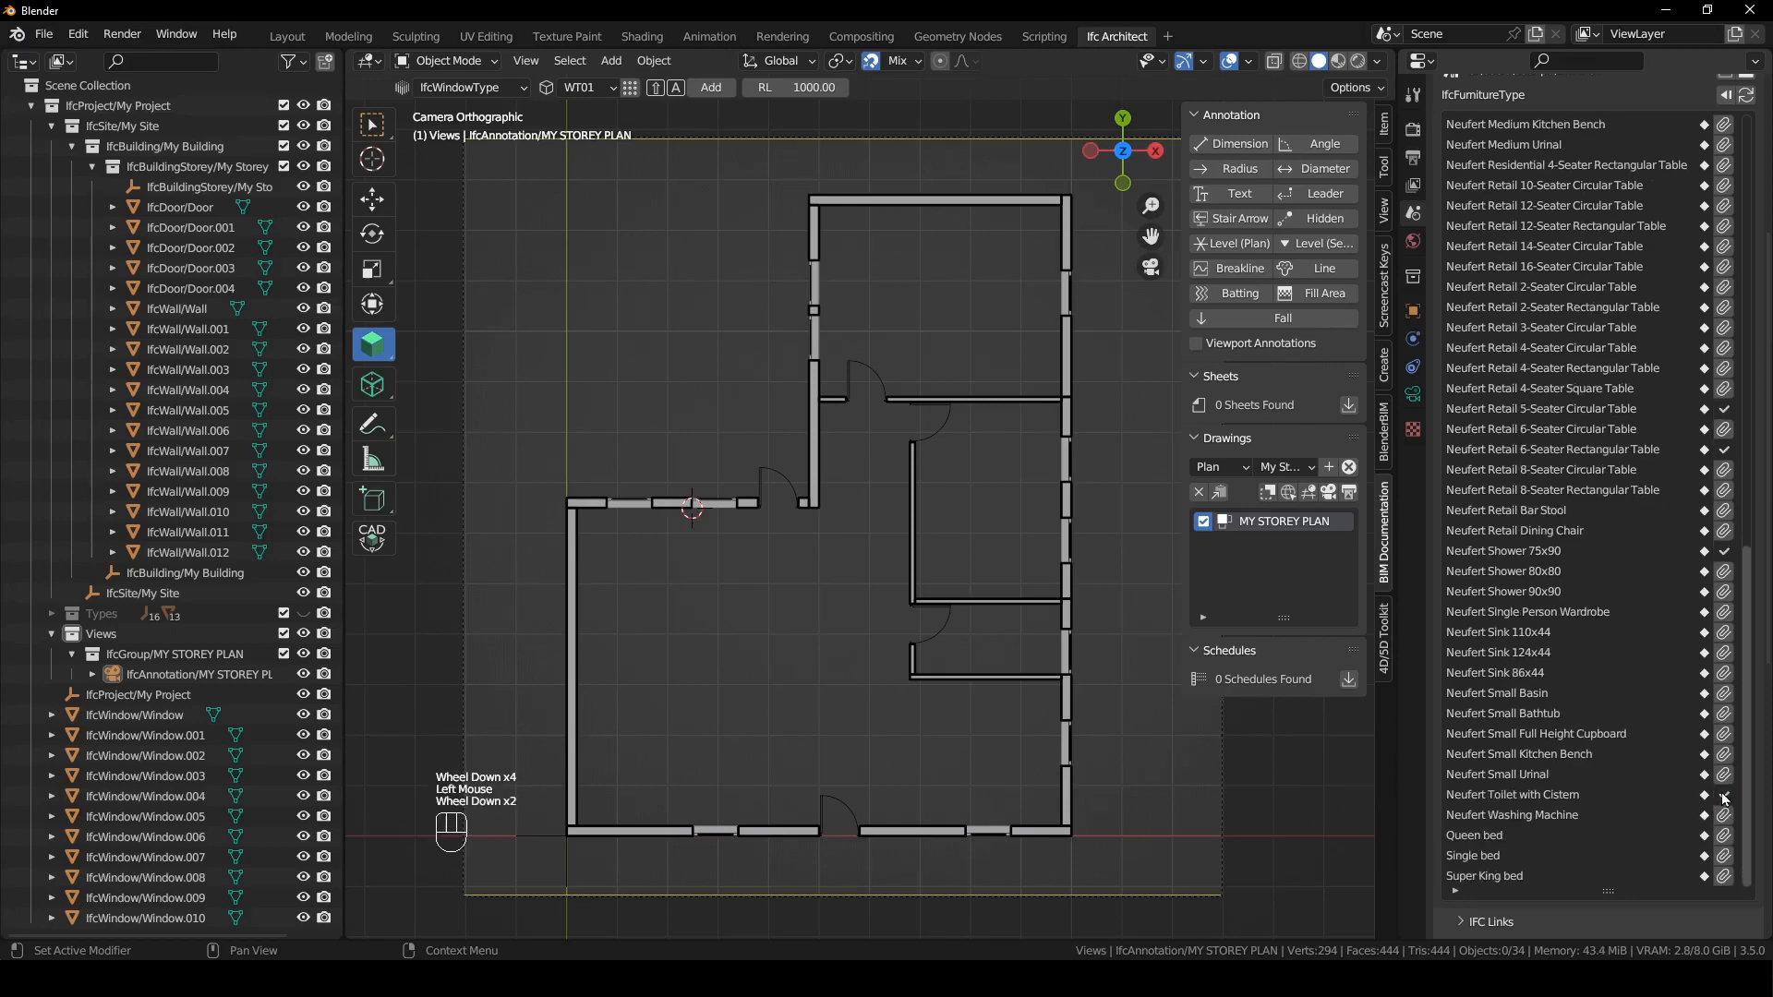
{"action": "scroll", "coordinate": [1659, 500], "scroll_direction": "up", "scroll_amount": 11}
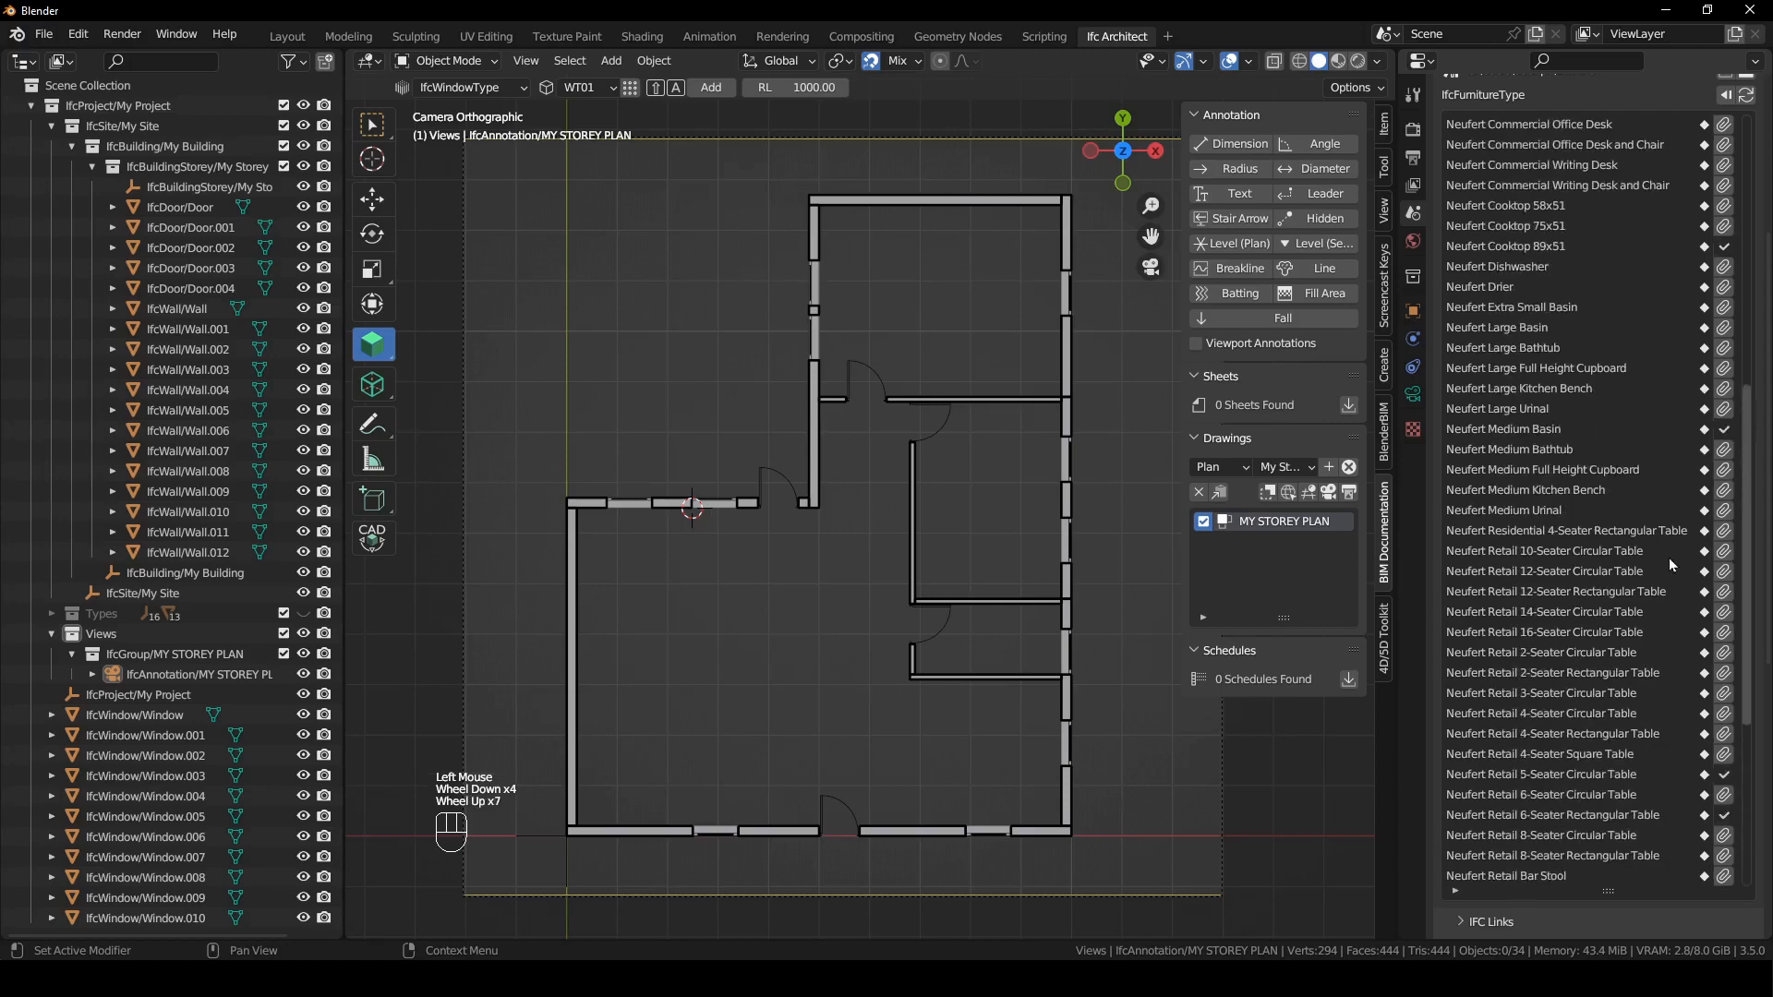
{"action": "scroll", "coordinate": [1667, 517], "scroll_direction": "up", "scroll_amount": 6}
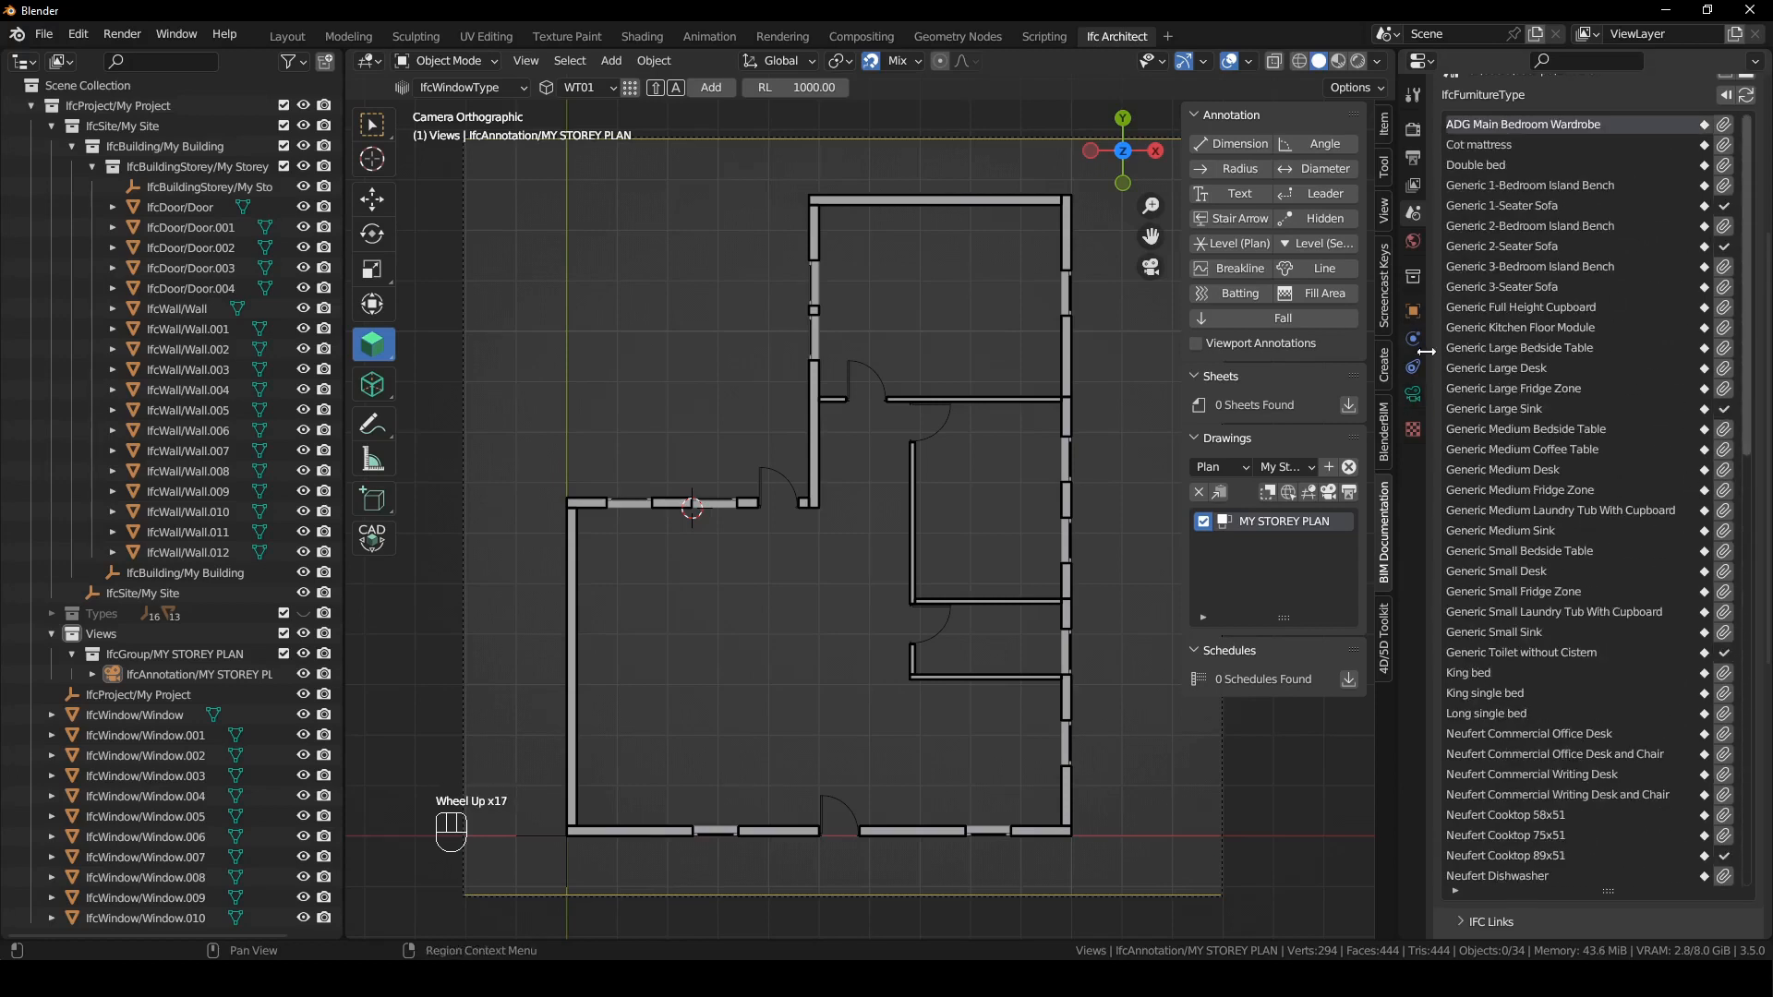
- Set the BIM Tool to the IfcFurnitureType class and the Generic 1-Seater Sofa type
{"action": "left_click", "coordinate": [1382, 168]}
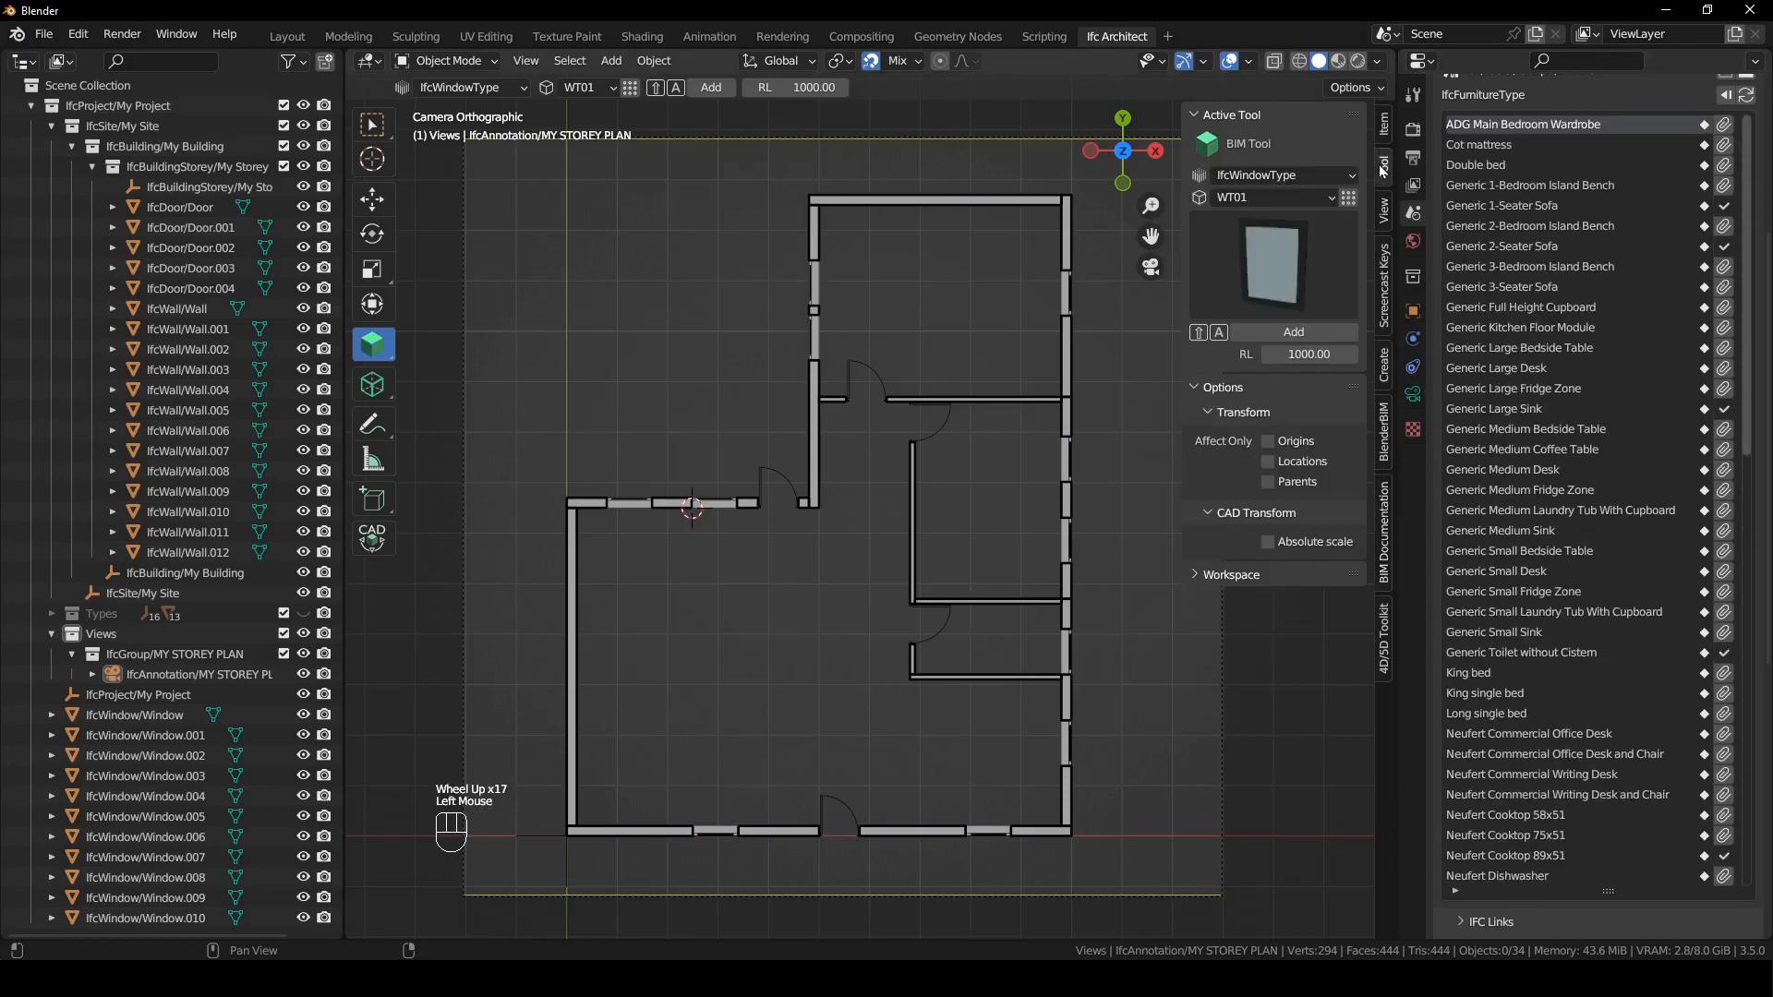
{"action": "left_click", "coordinate": [1302, 176]}
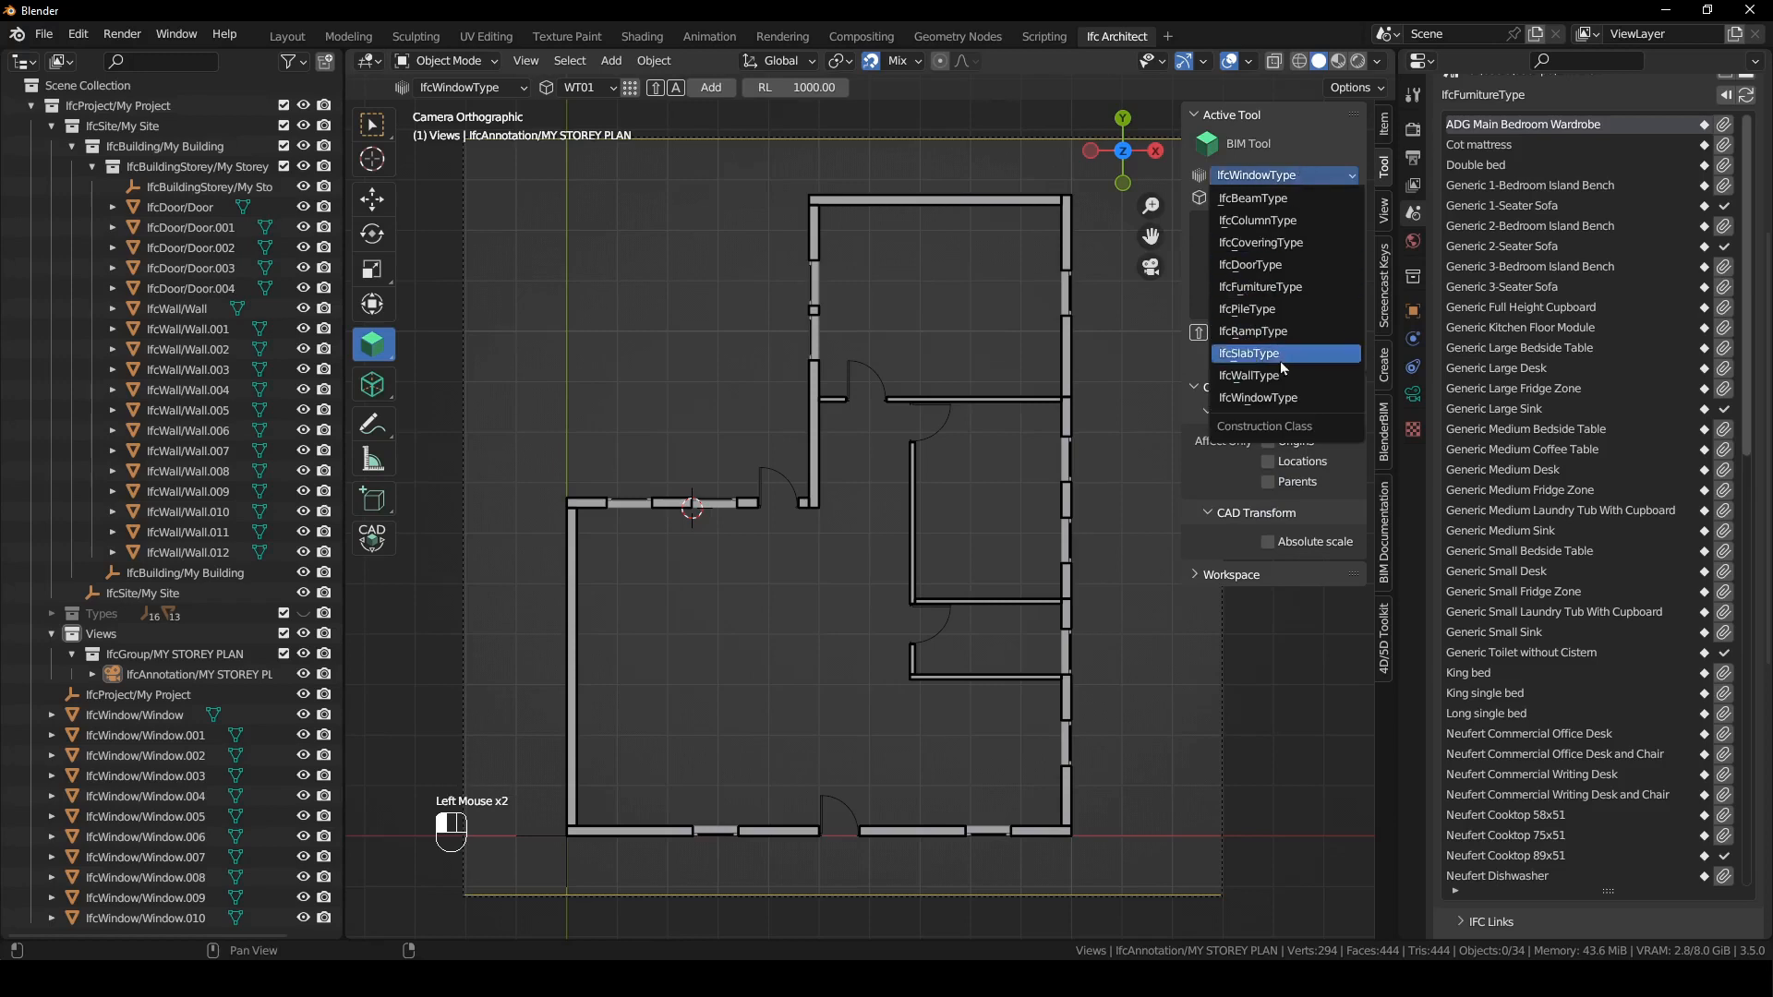
{"action": "left_click", "coordinate": [1278, 286]}
{"action": "left_click", "coordinate": [1270, 197]}
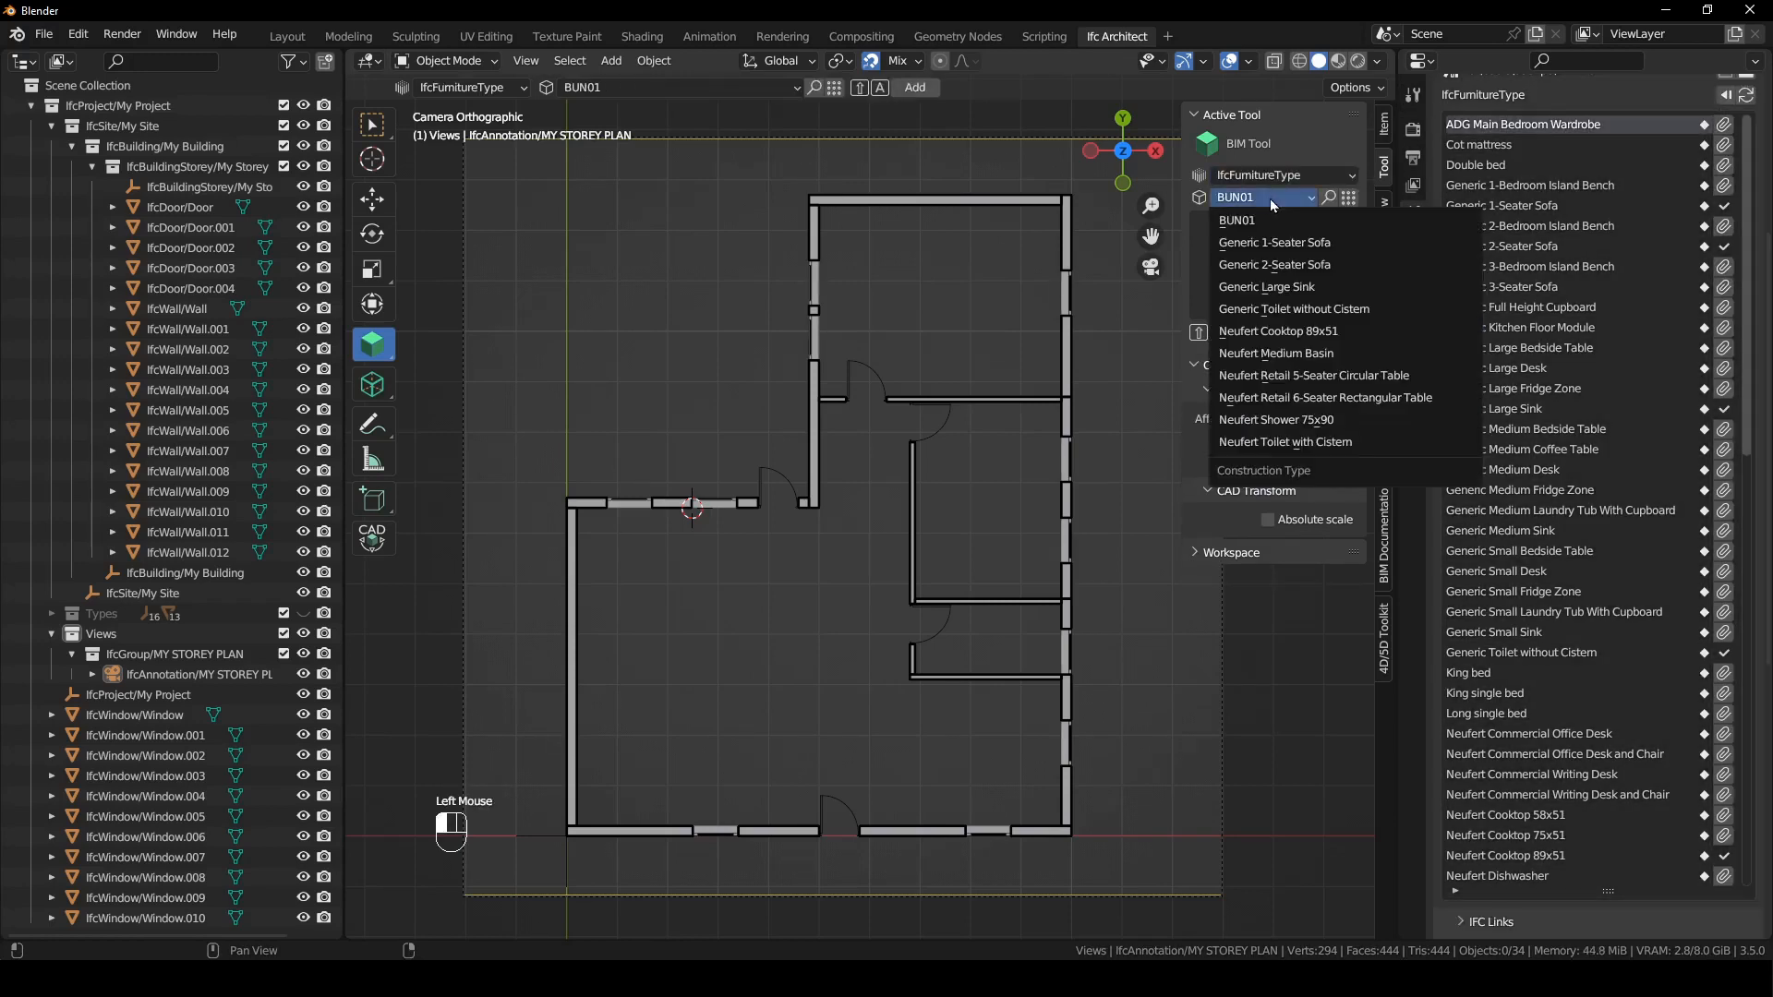
{"action": "left_click", "coordinate": [1286, 248]}
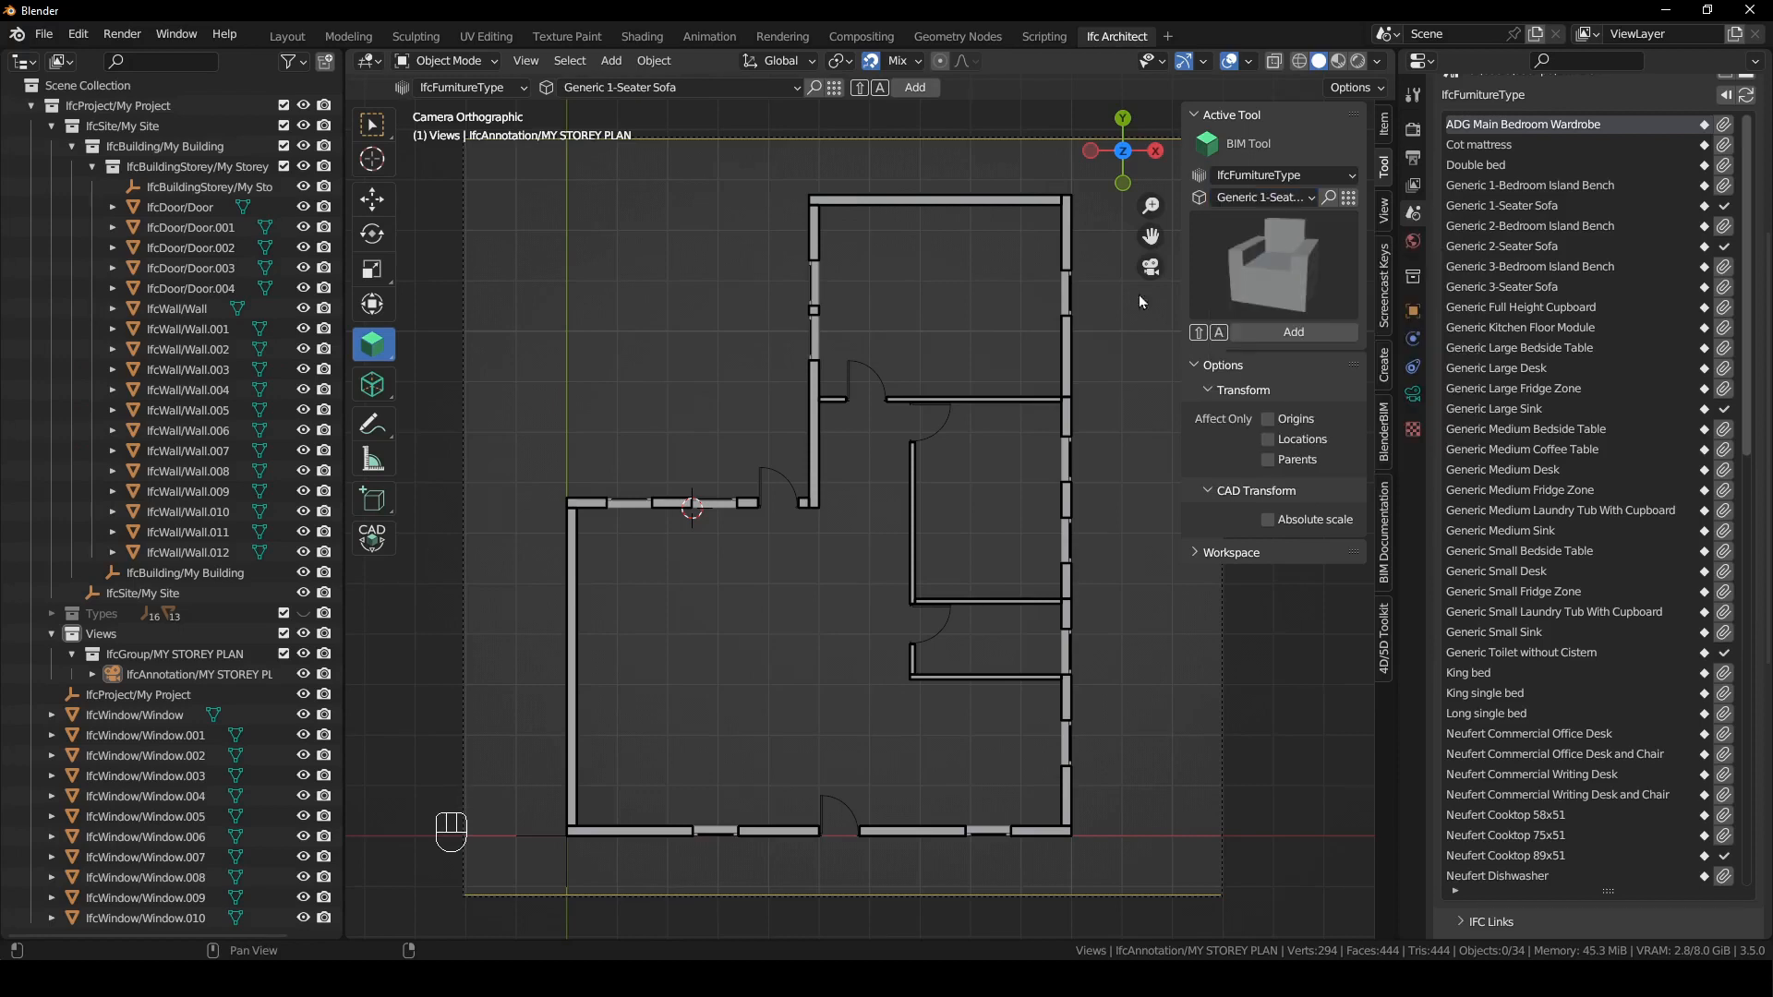
- Select all windows from IfcWindow/Window to Window.010 and assign My Storey as their spatial container
{"action": "left_click", "coordinate": [174, 716]}
{"action": "left_click", "coordinate": [180, 918], "text": "shift"}
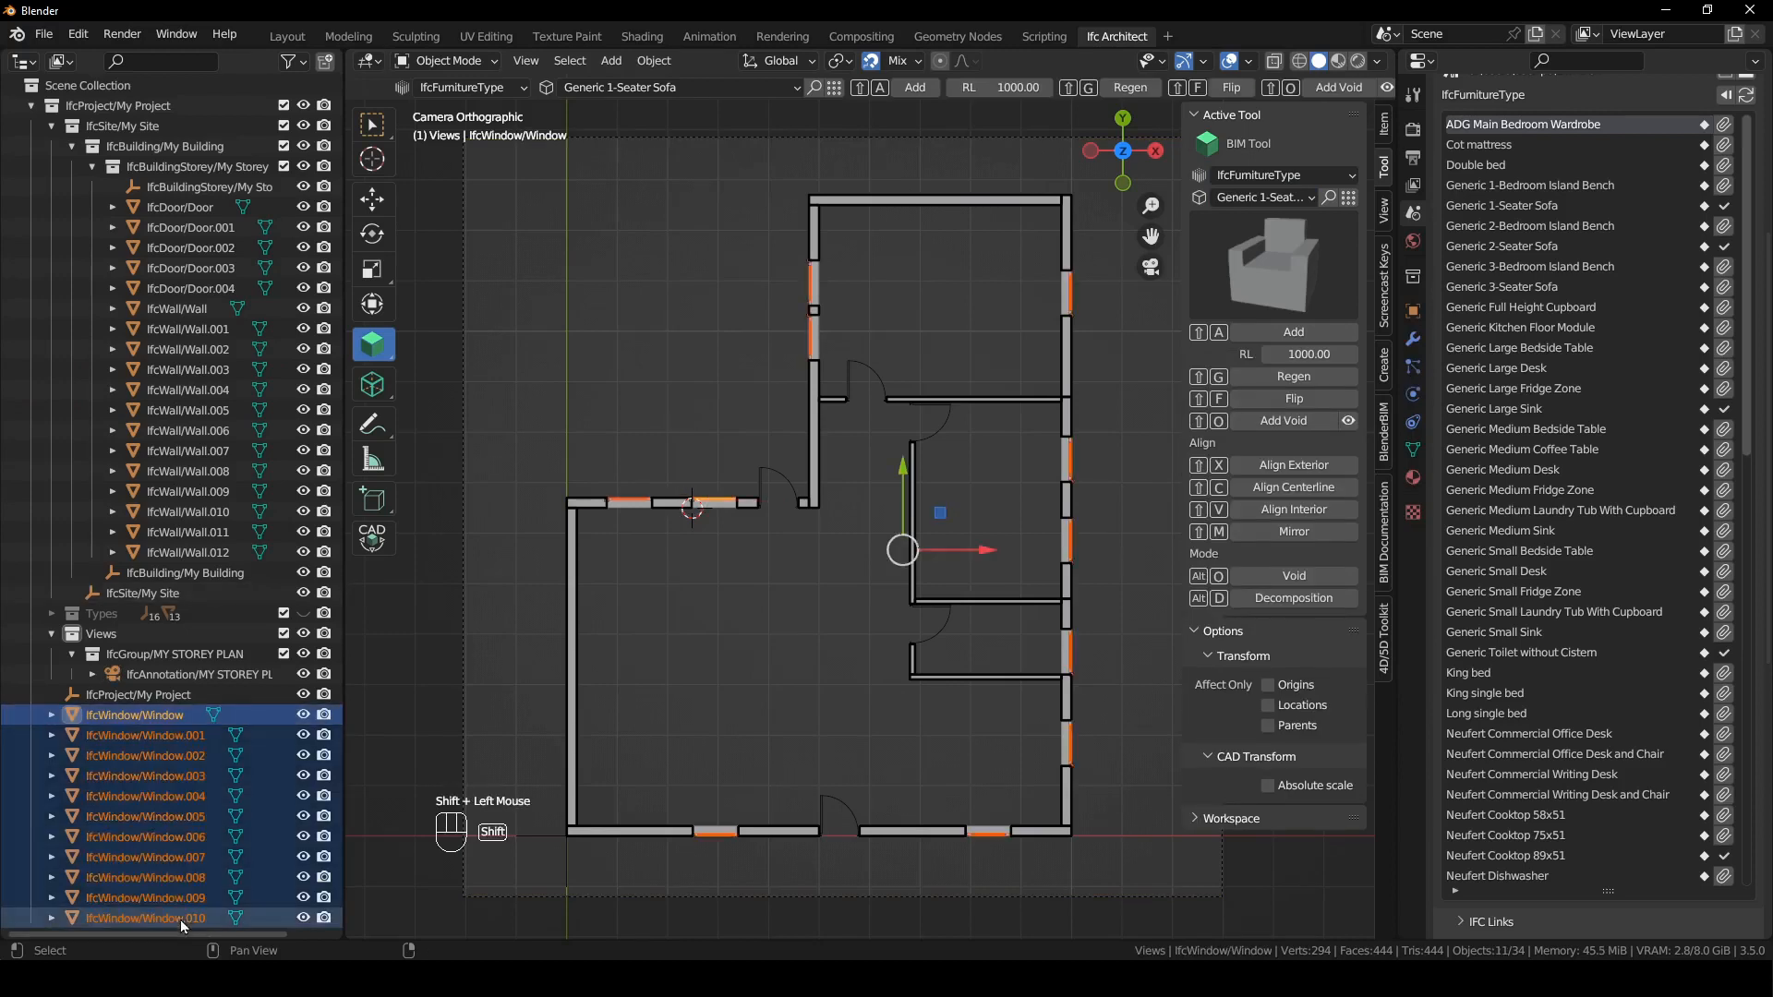
{"action": "left_click", "coordinate": [1413, 313]}
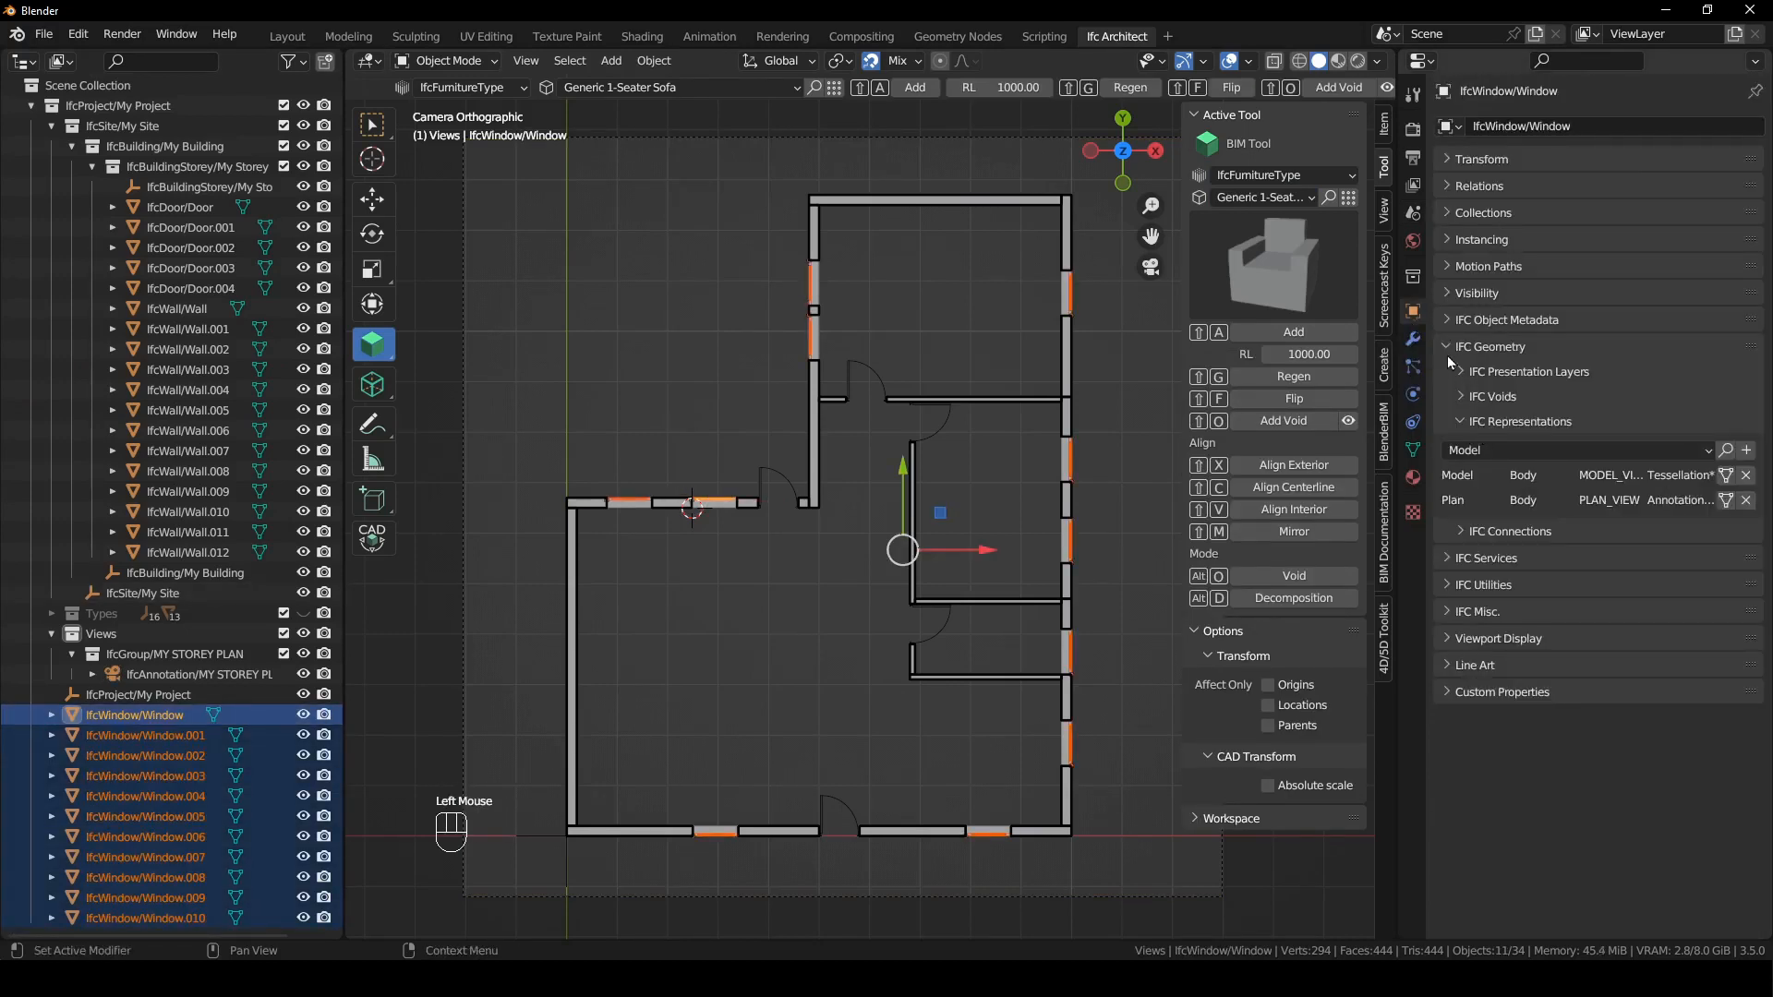
{"action": "left_click", "coordinate": [1448, 353]}
{"action": "left_click", "coordinate": [1448, 318]}
{"action": "left_click", "coordinate": [1744, 451]}
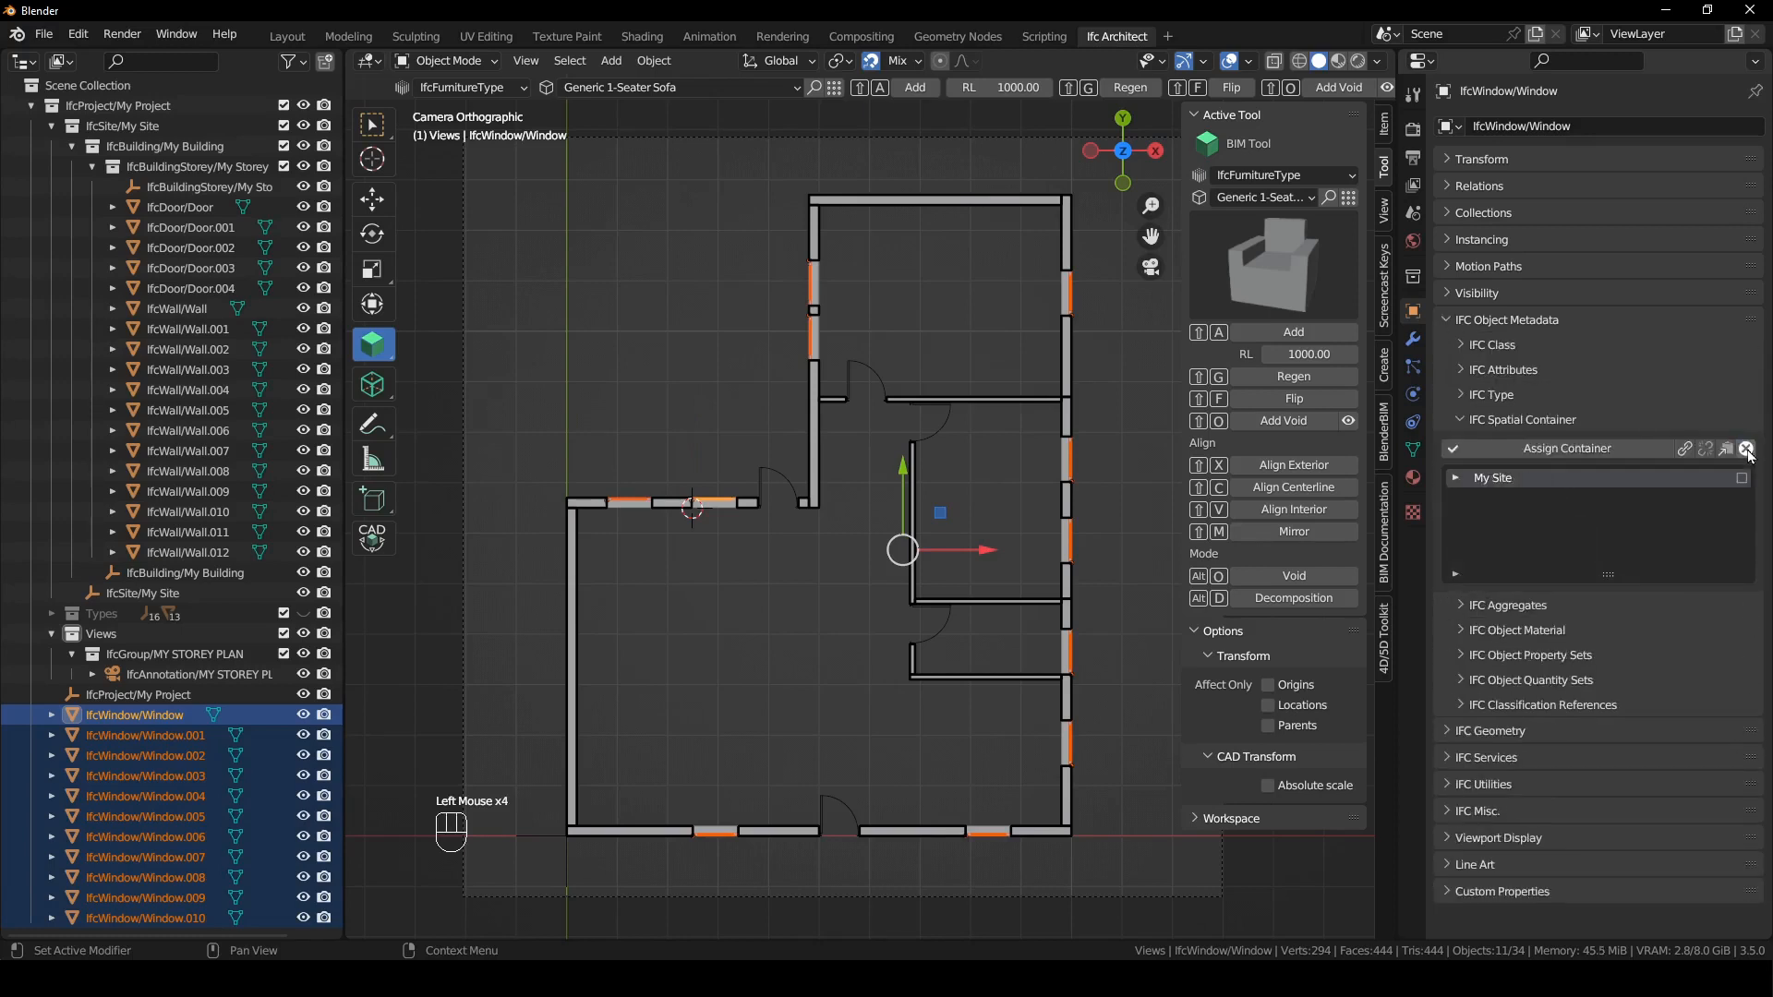
{"action": "left_click", "coordinate": [1449, 484]}
{"action": "left_click", "coordinate": [1449, 484]}
{"action": "left_click", "coordinate": [1741, 479]}
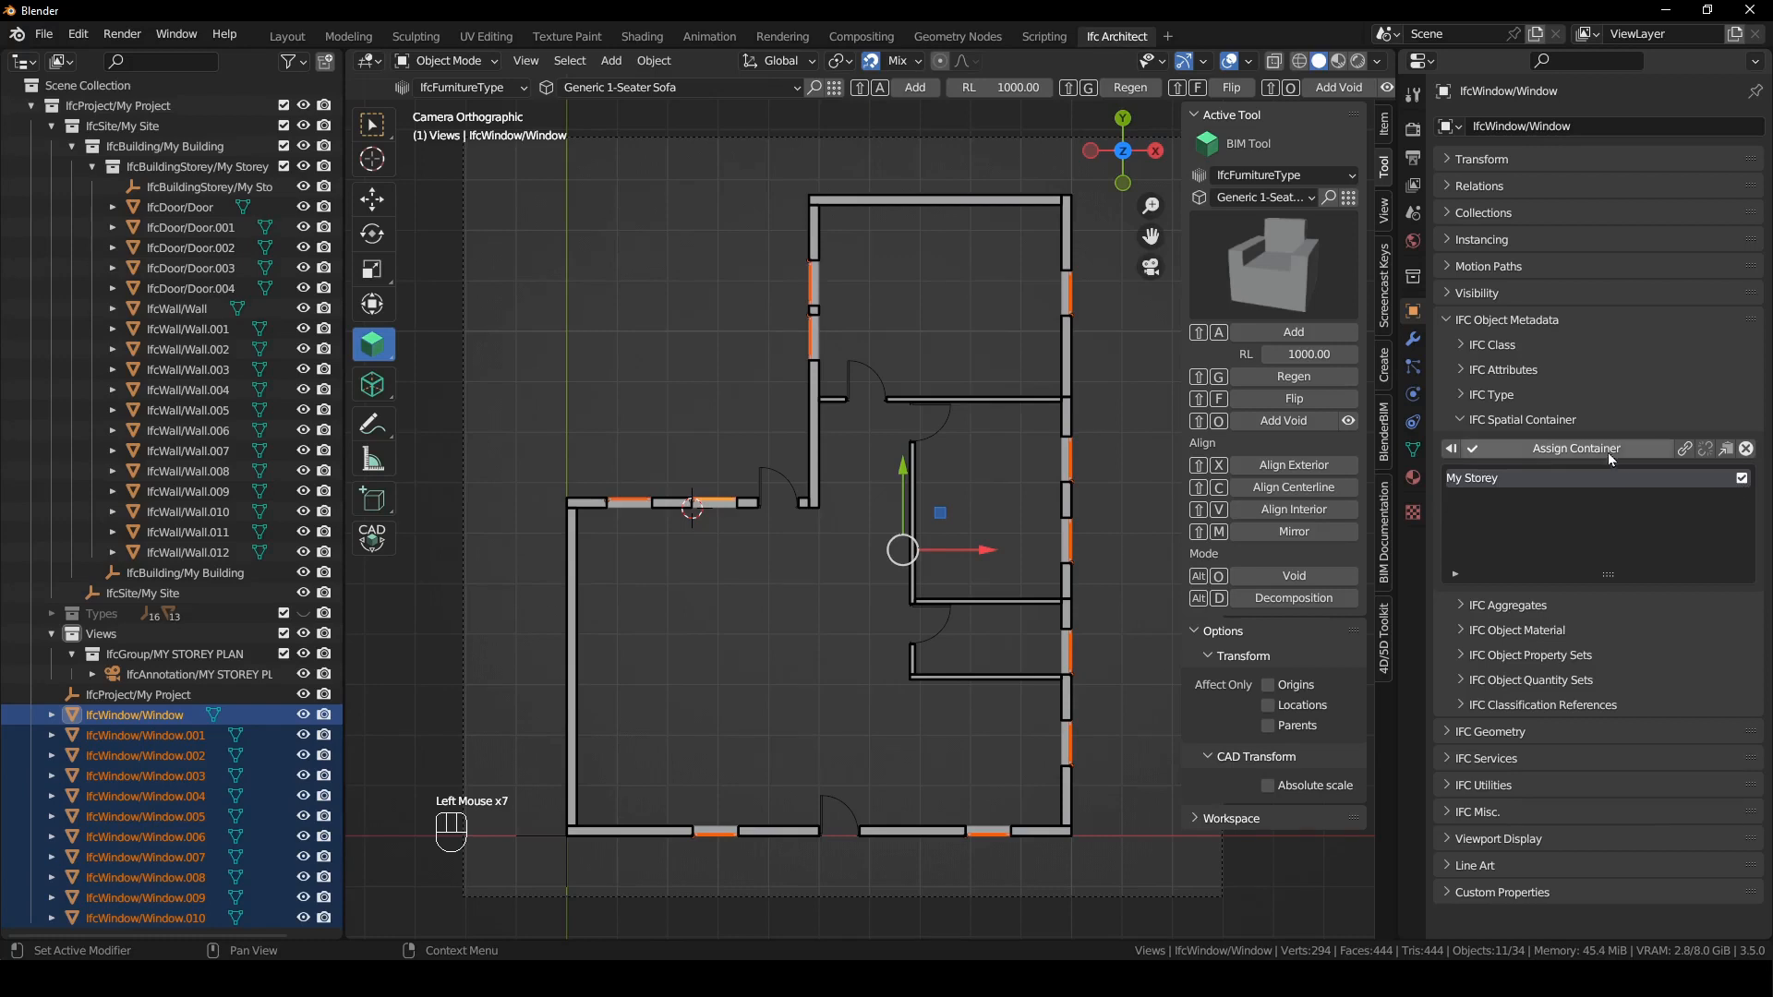
{"action": "left_click", "coordinate": [1605, 450]}
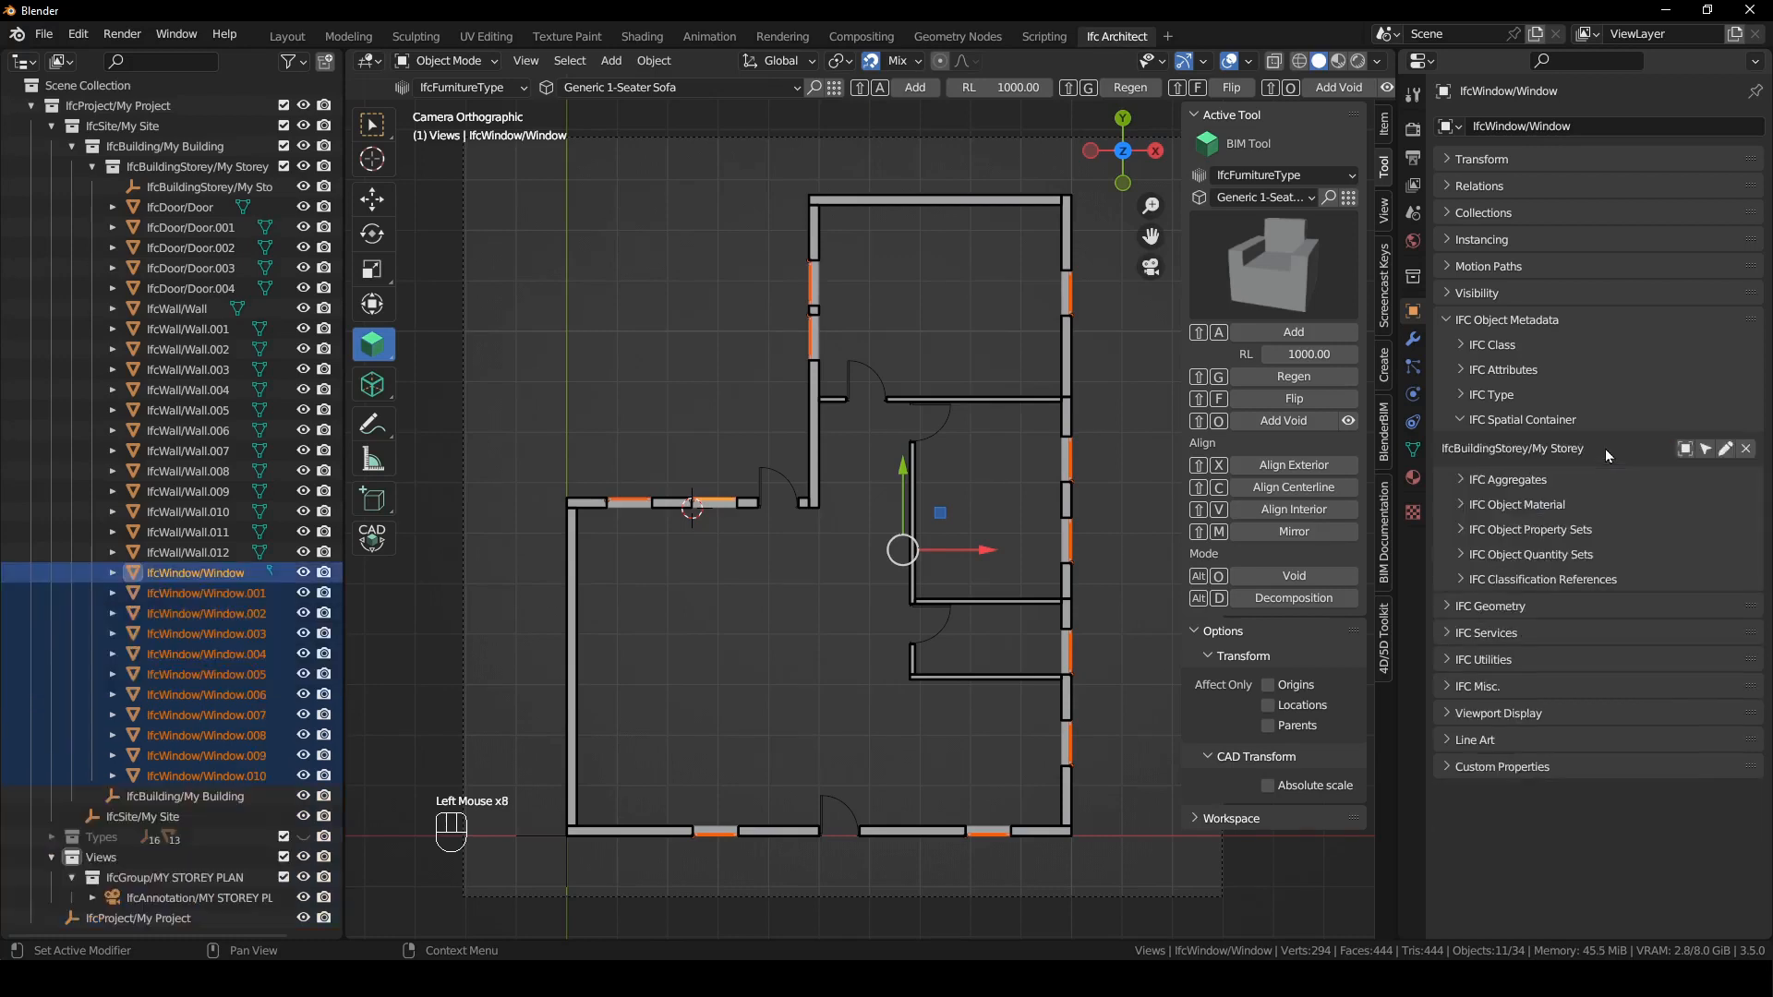
- Make the My Storey collection active and add a Generic 1-Seater Sofa at the 3D cursor in the large lower room
{"action": "left_click", "coordinate": [495, 322]}
{"action": "left_click", "coordinate": [222, 167]}
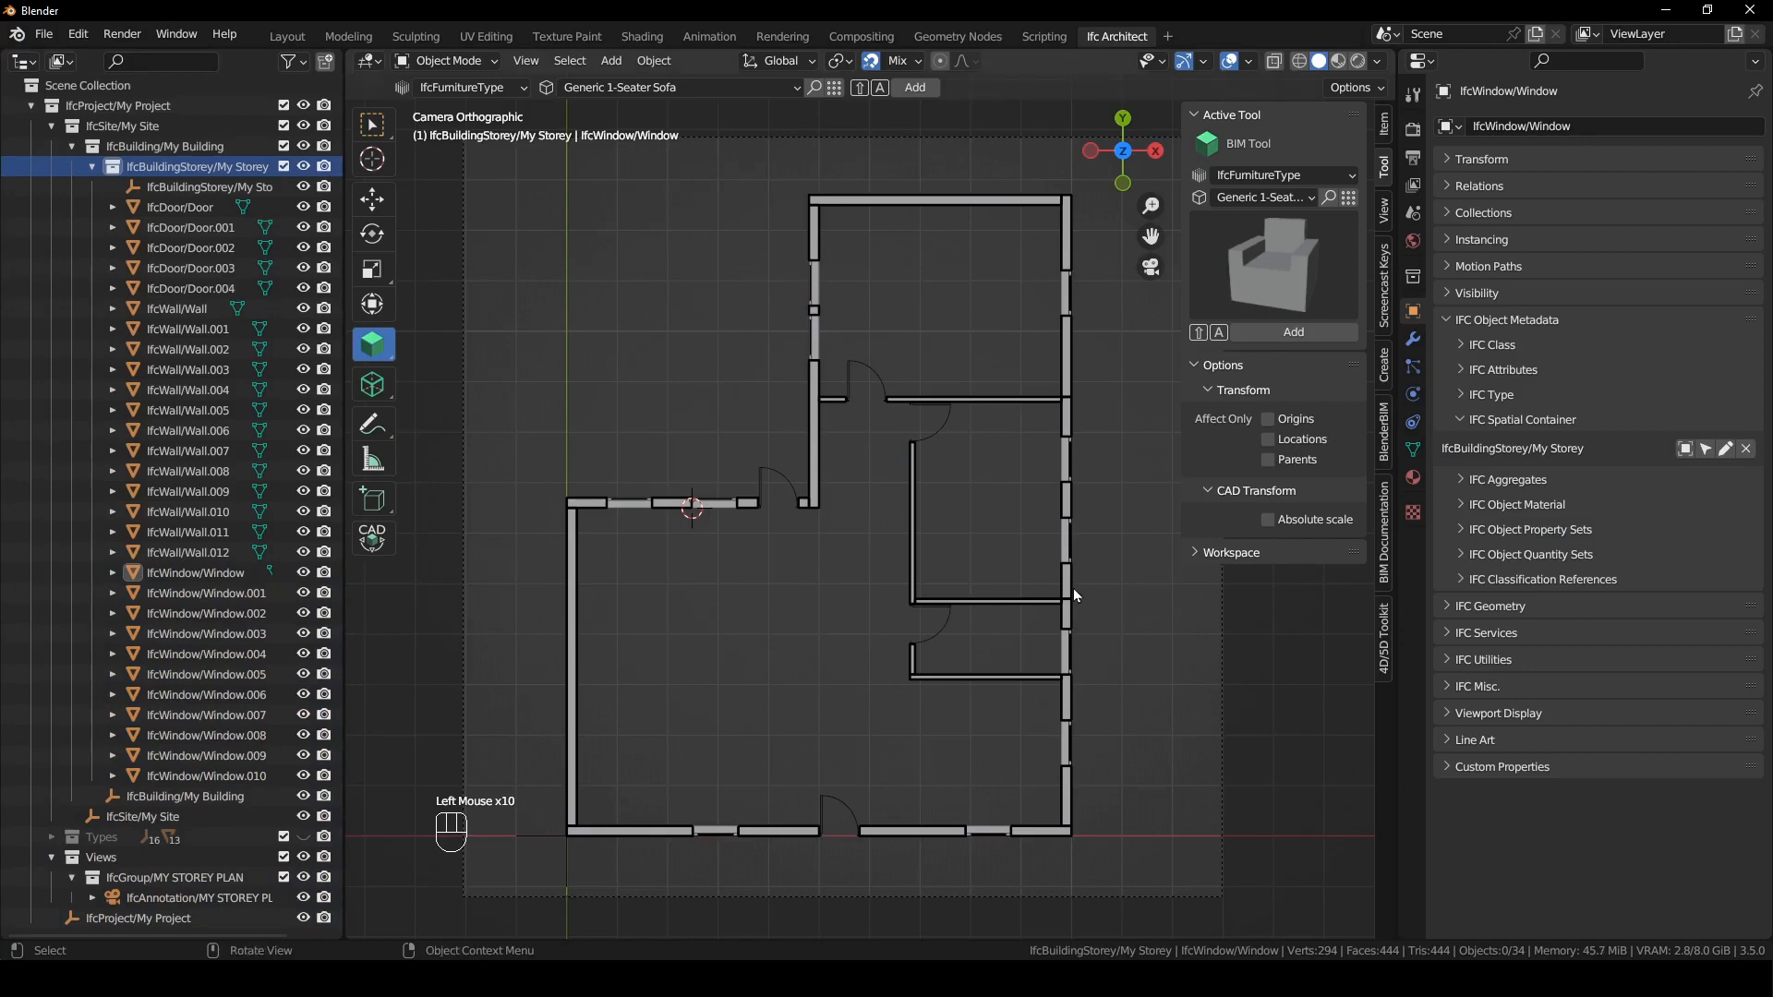
{"action": "right_click_drag", "start_coordinate": [819, 606], "coordinate": [774, 601], "text": "shift"}
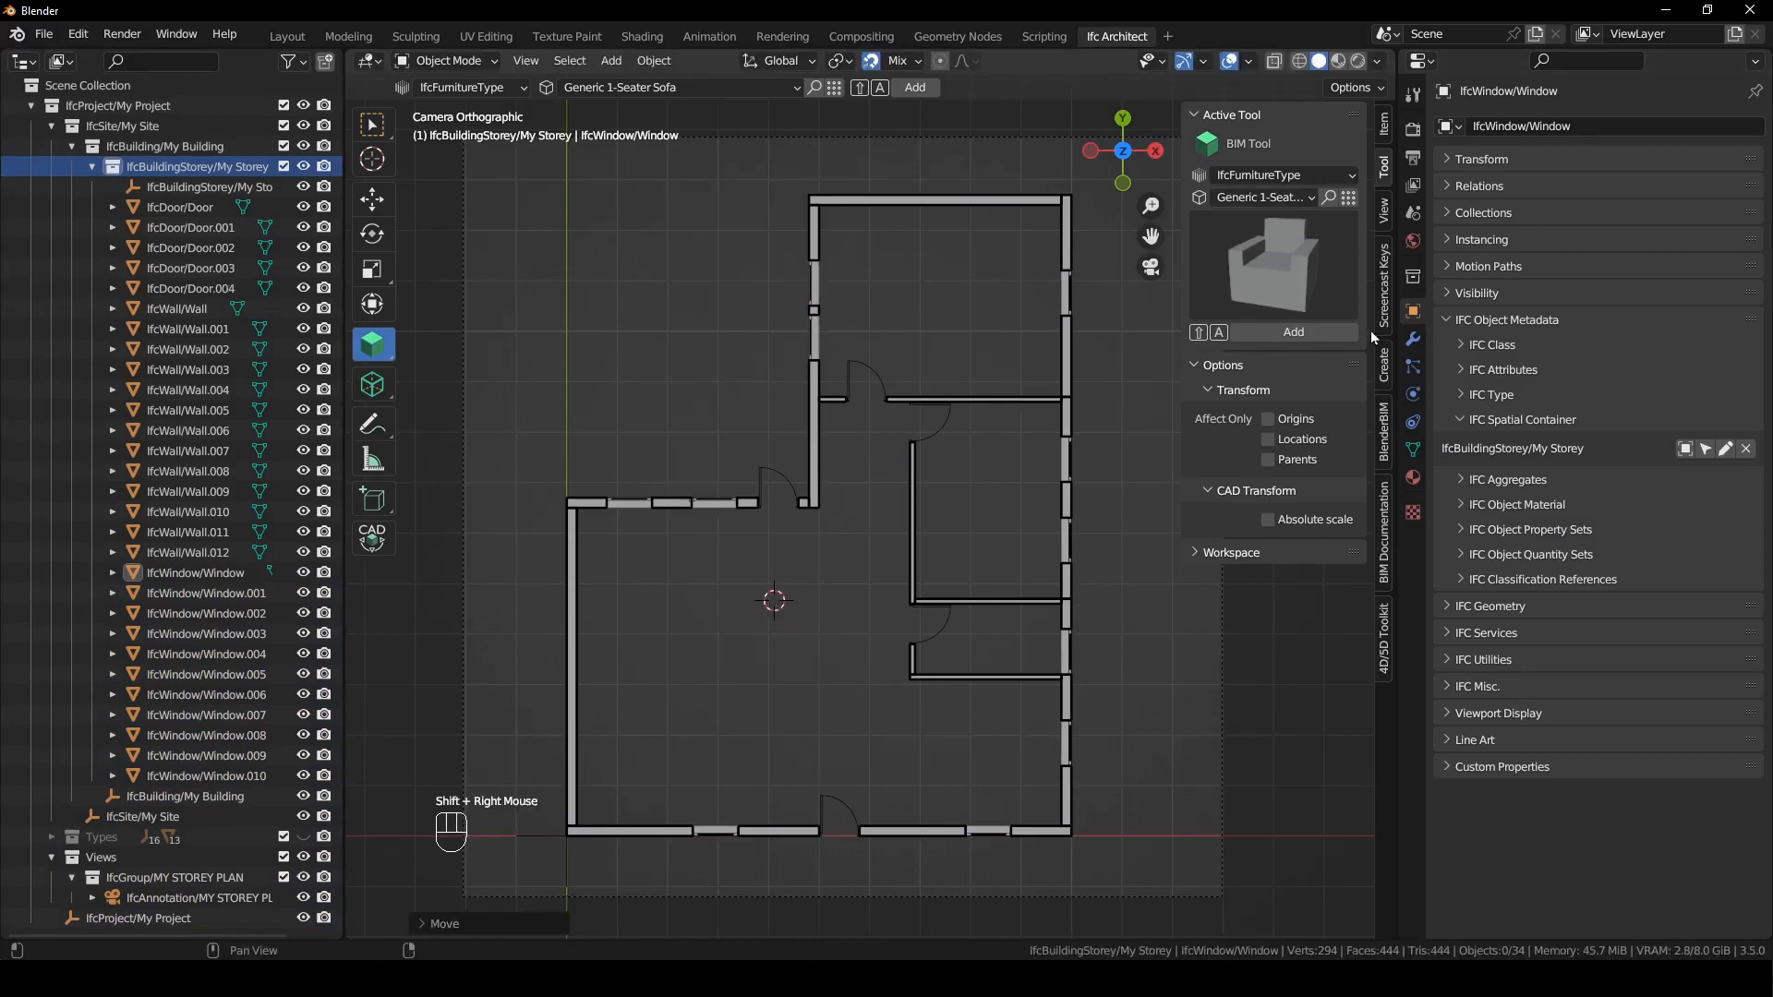
{"action": "key", "text": "shift+a"}
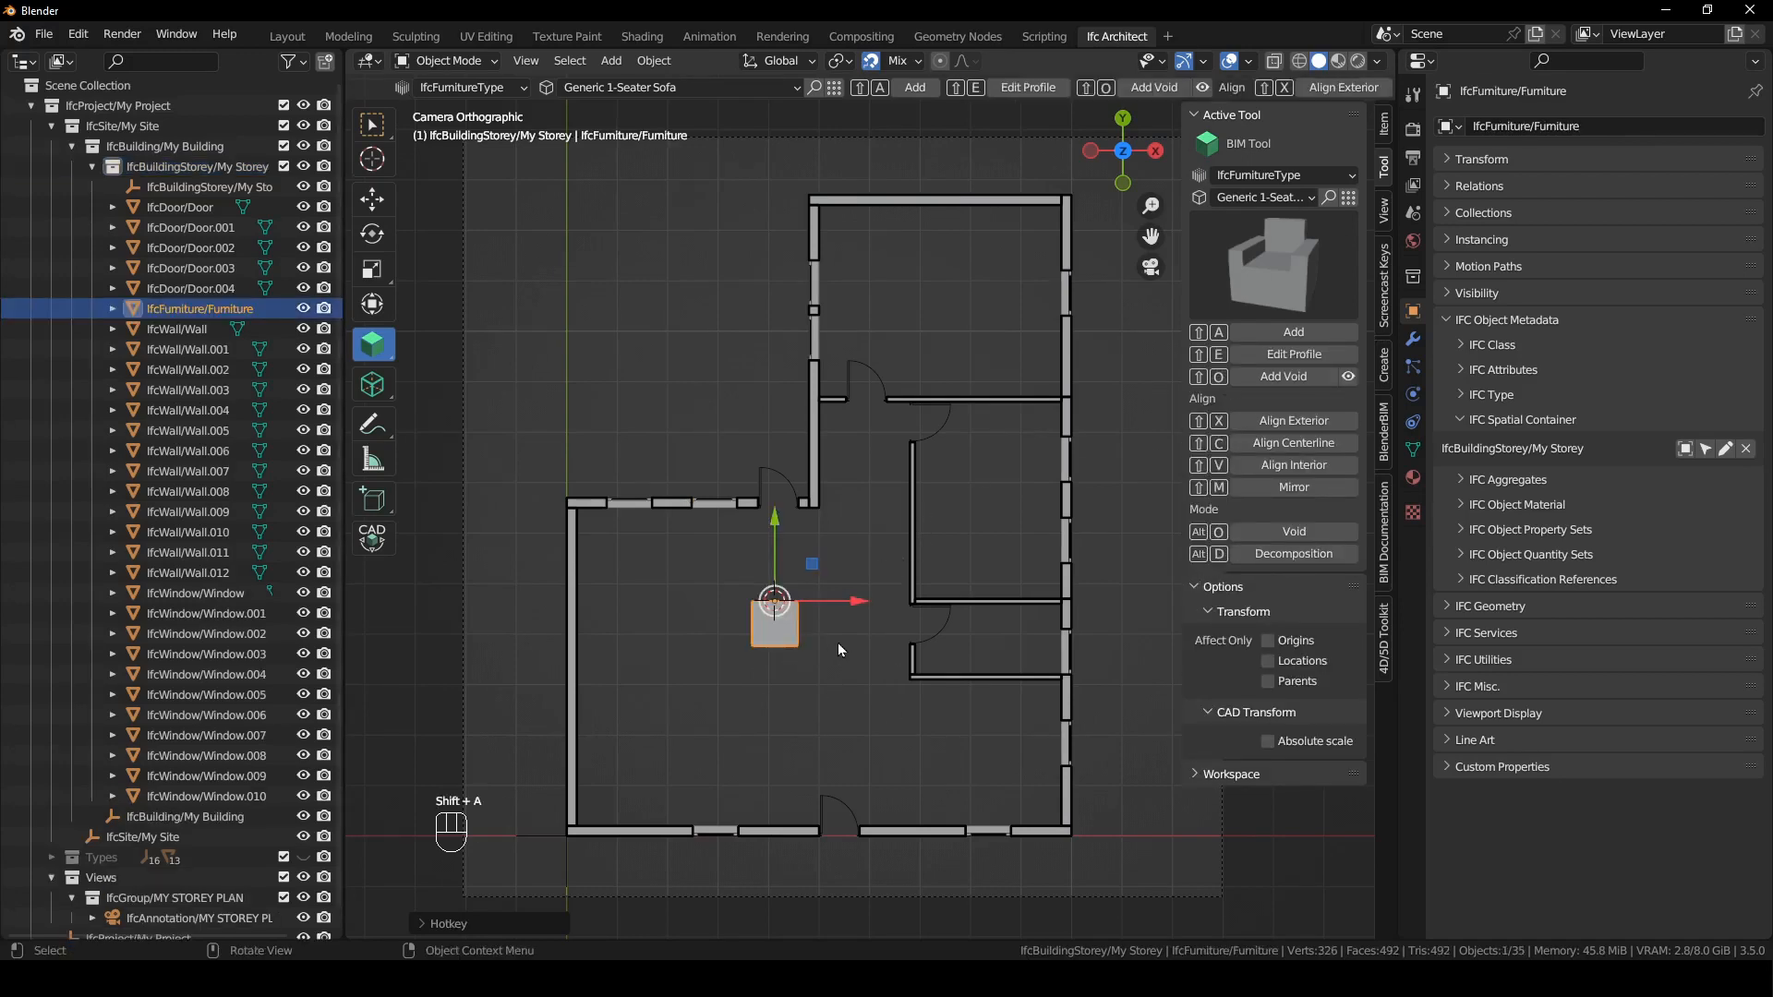
- Reactivate the MY STOREY PLAN drawing to display the new sofa in plan view
{"action": "left_click", "coordinate": [1384, 531]}
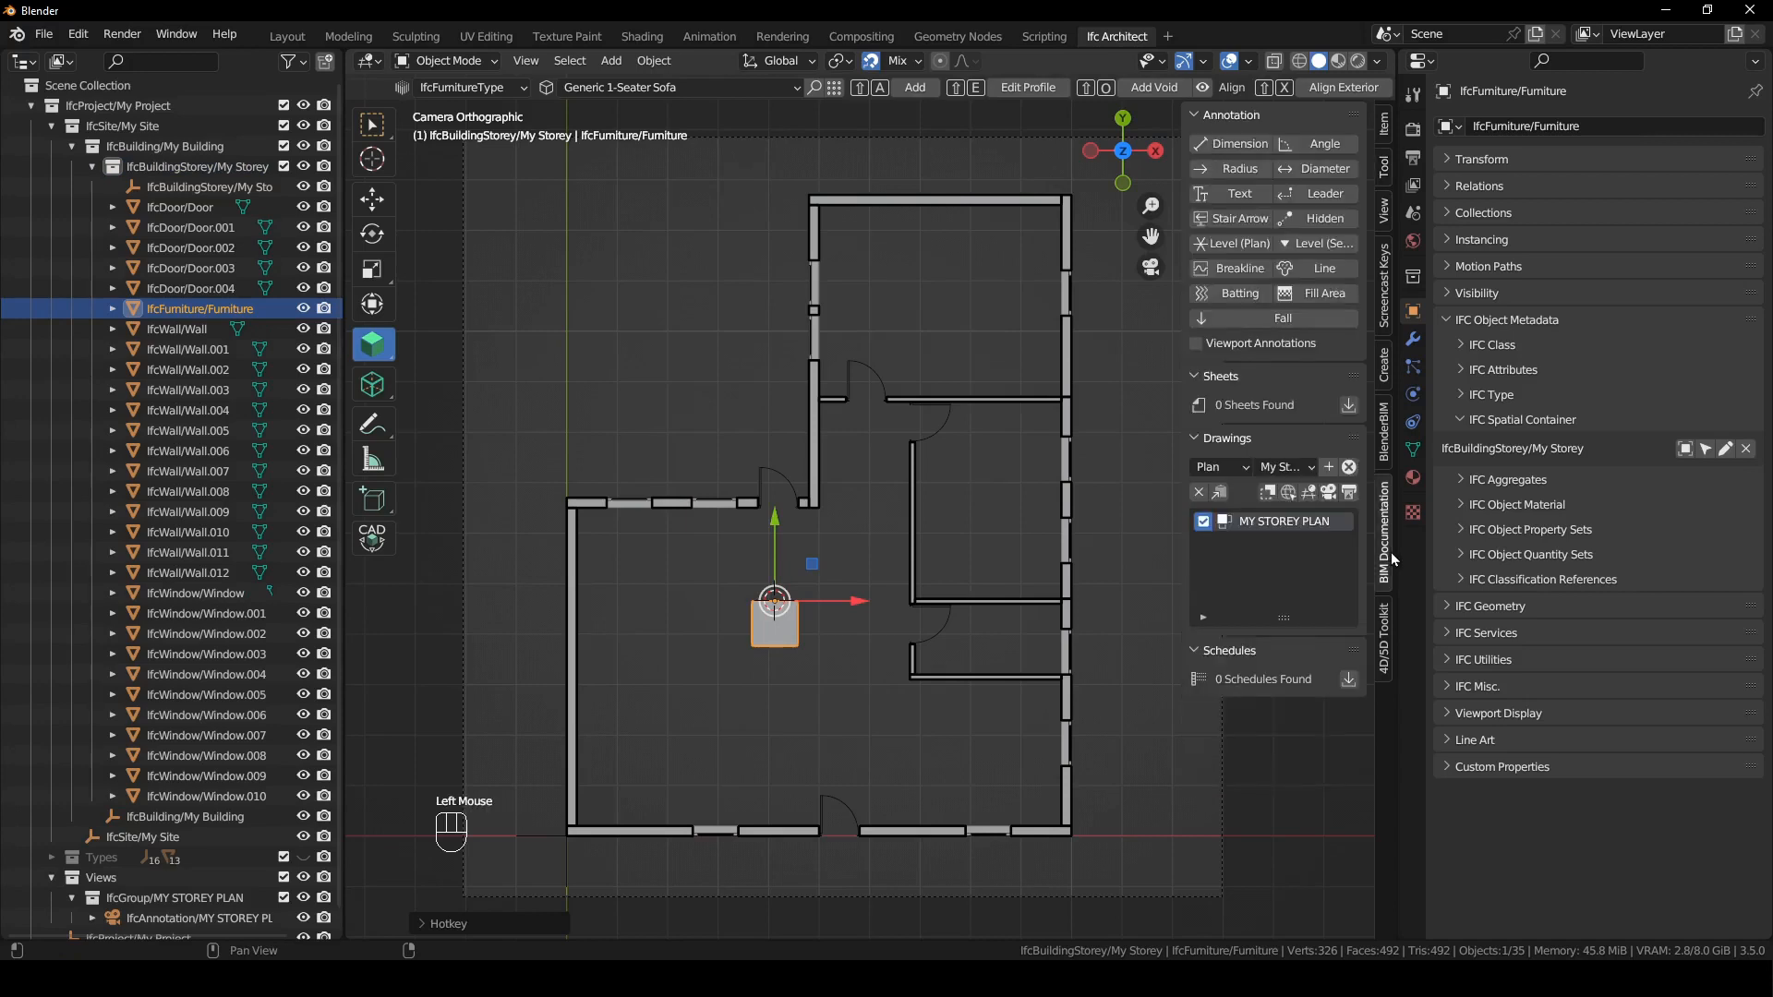
{"action": "left_click", "coordinate": [1328, 500]}
{"action": "left_click", "coordinate": [812, 643]}
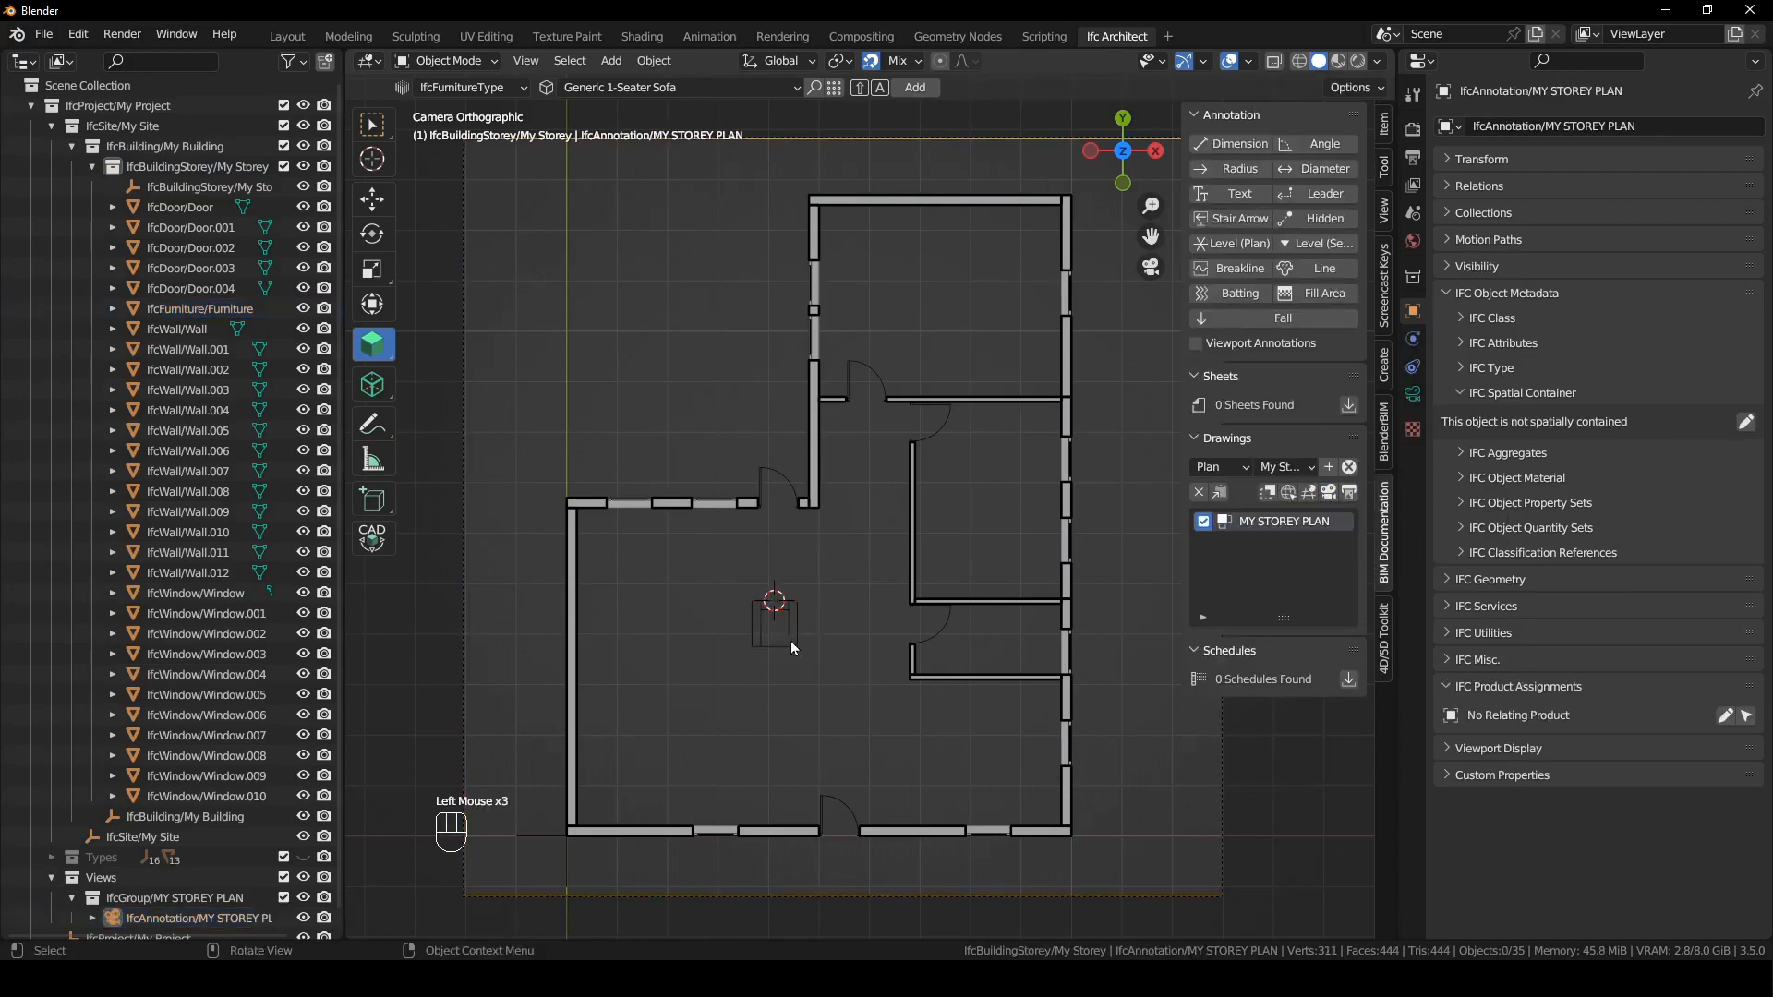
- Rotate the 1-seater sofa to a diagonal orientation and move it slightly toward the lower right of the plan
{"action": "left_click", "coordinate": [791, 641]}
{"action": "key", "text": "r"}
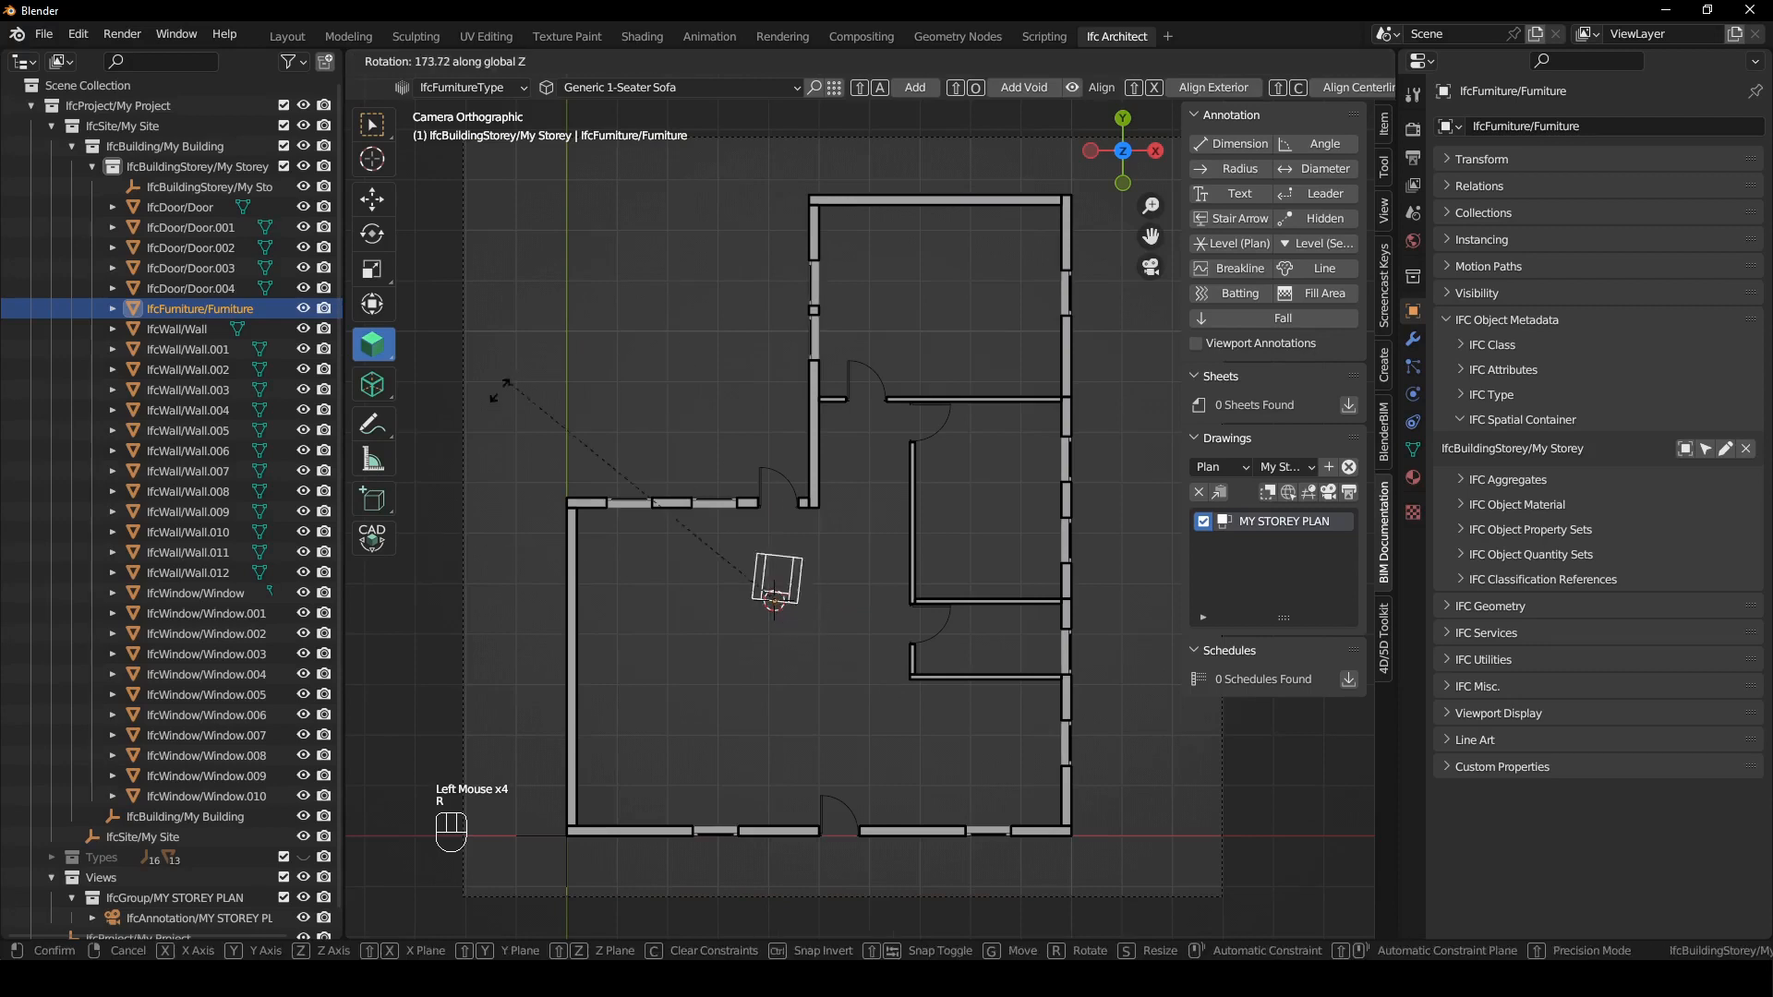
{"action": "left_click", "coordinate": [513, 608]}
{"action": "key", "text": "g"}
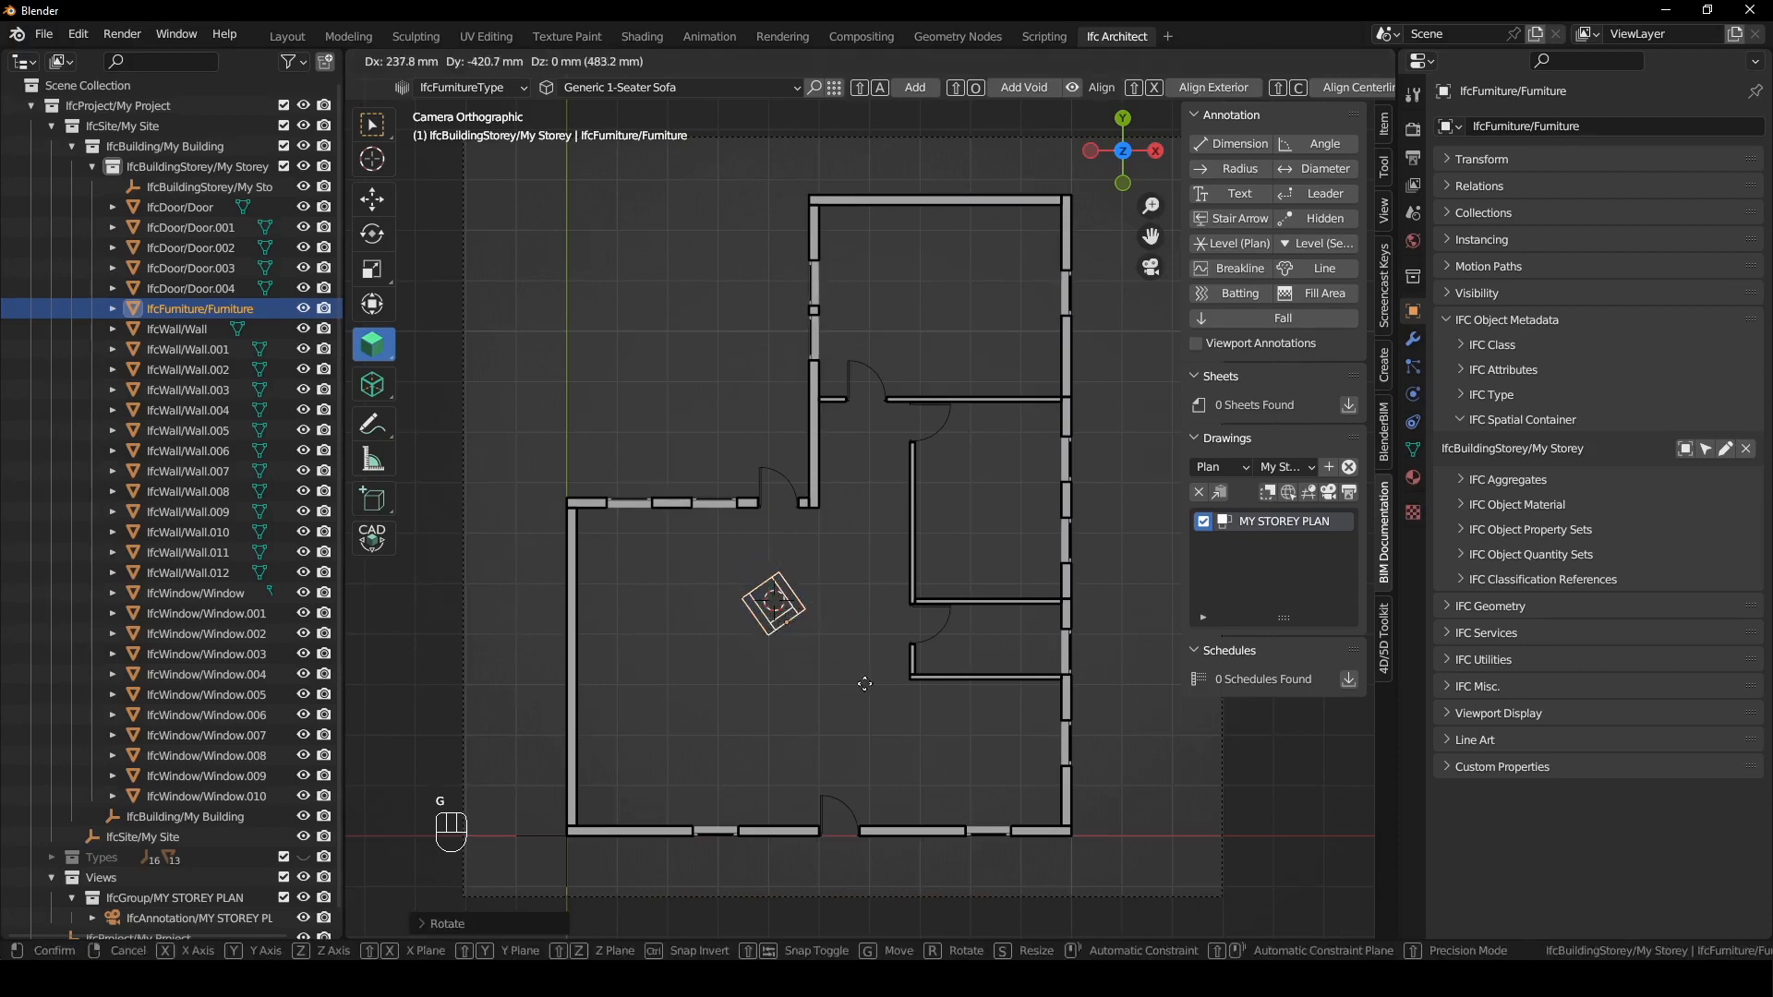
{"action": "left_click", "coordinate": [875, 719]}
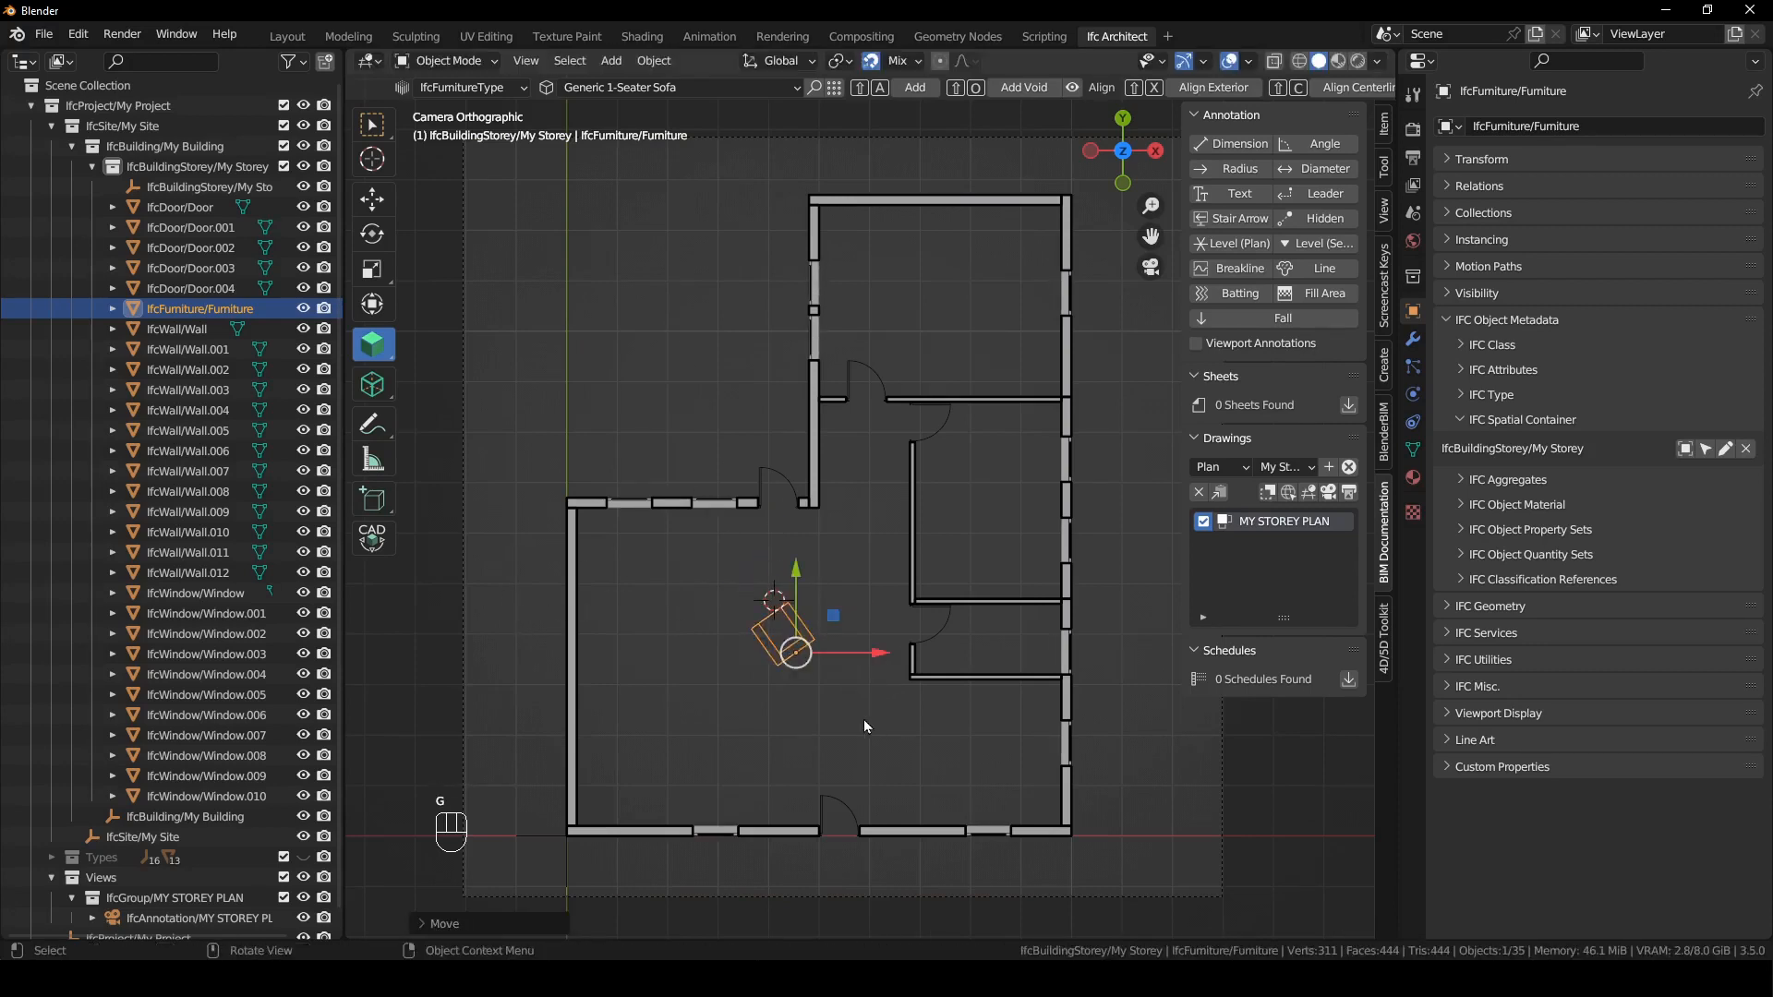
- Duplicate the 1-seater sofa along X toward the room's left wall, rotate the copy to mirror the first and adjust its position
{"action": "key", "text": "shift+d"}
{"action": "key", "text": "x"}
{"action": "left_click", "coordinate": [703, 712]}
{"action": "key", "text": "r"}
{"action": "left_click", "coordinate": [609, 746]}
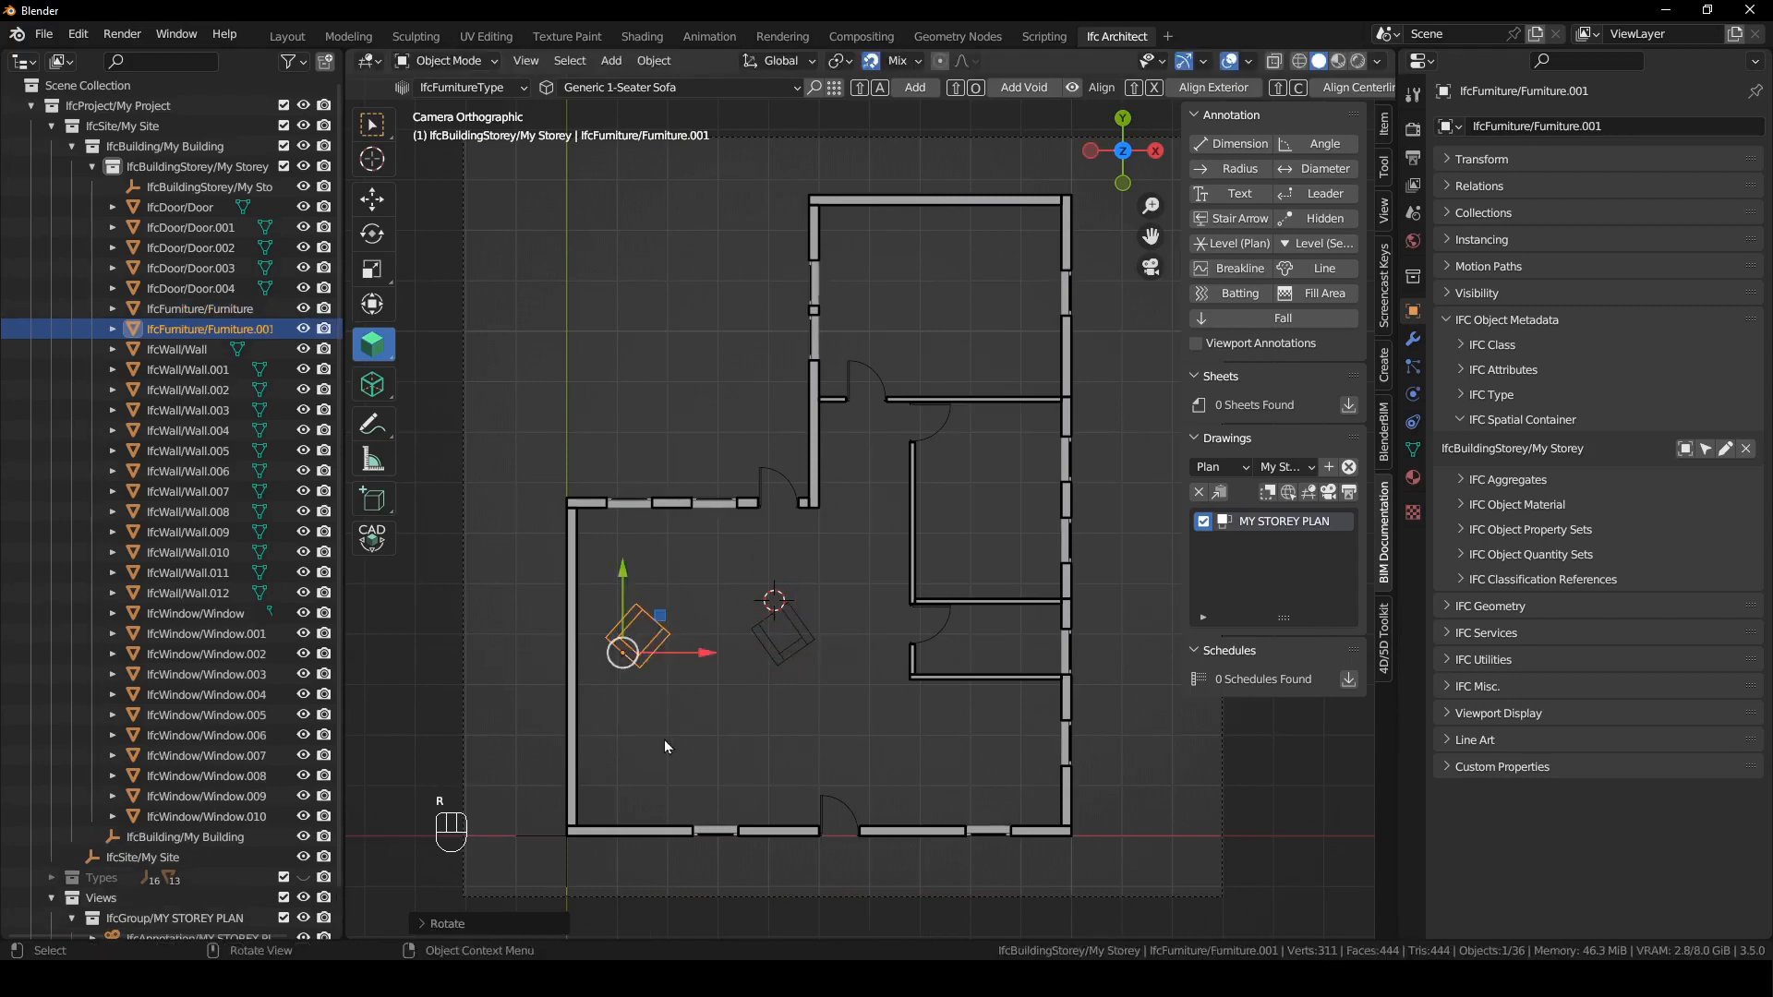
{"action": "key", "text": "g"}
{"action": "left_click", "coordinate": [759, 685]}
- Add a Generic 2-Seater Sofa at the 3D cursor placed between the two 1-seater sofas
{"action": "right_click", "coordinate": [693, 654], "text": "shift"}
{"action": "left_click", "coordinate": [1383, 170]}
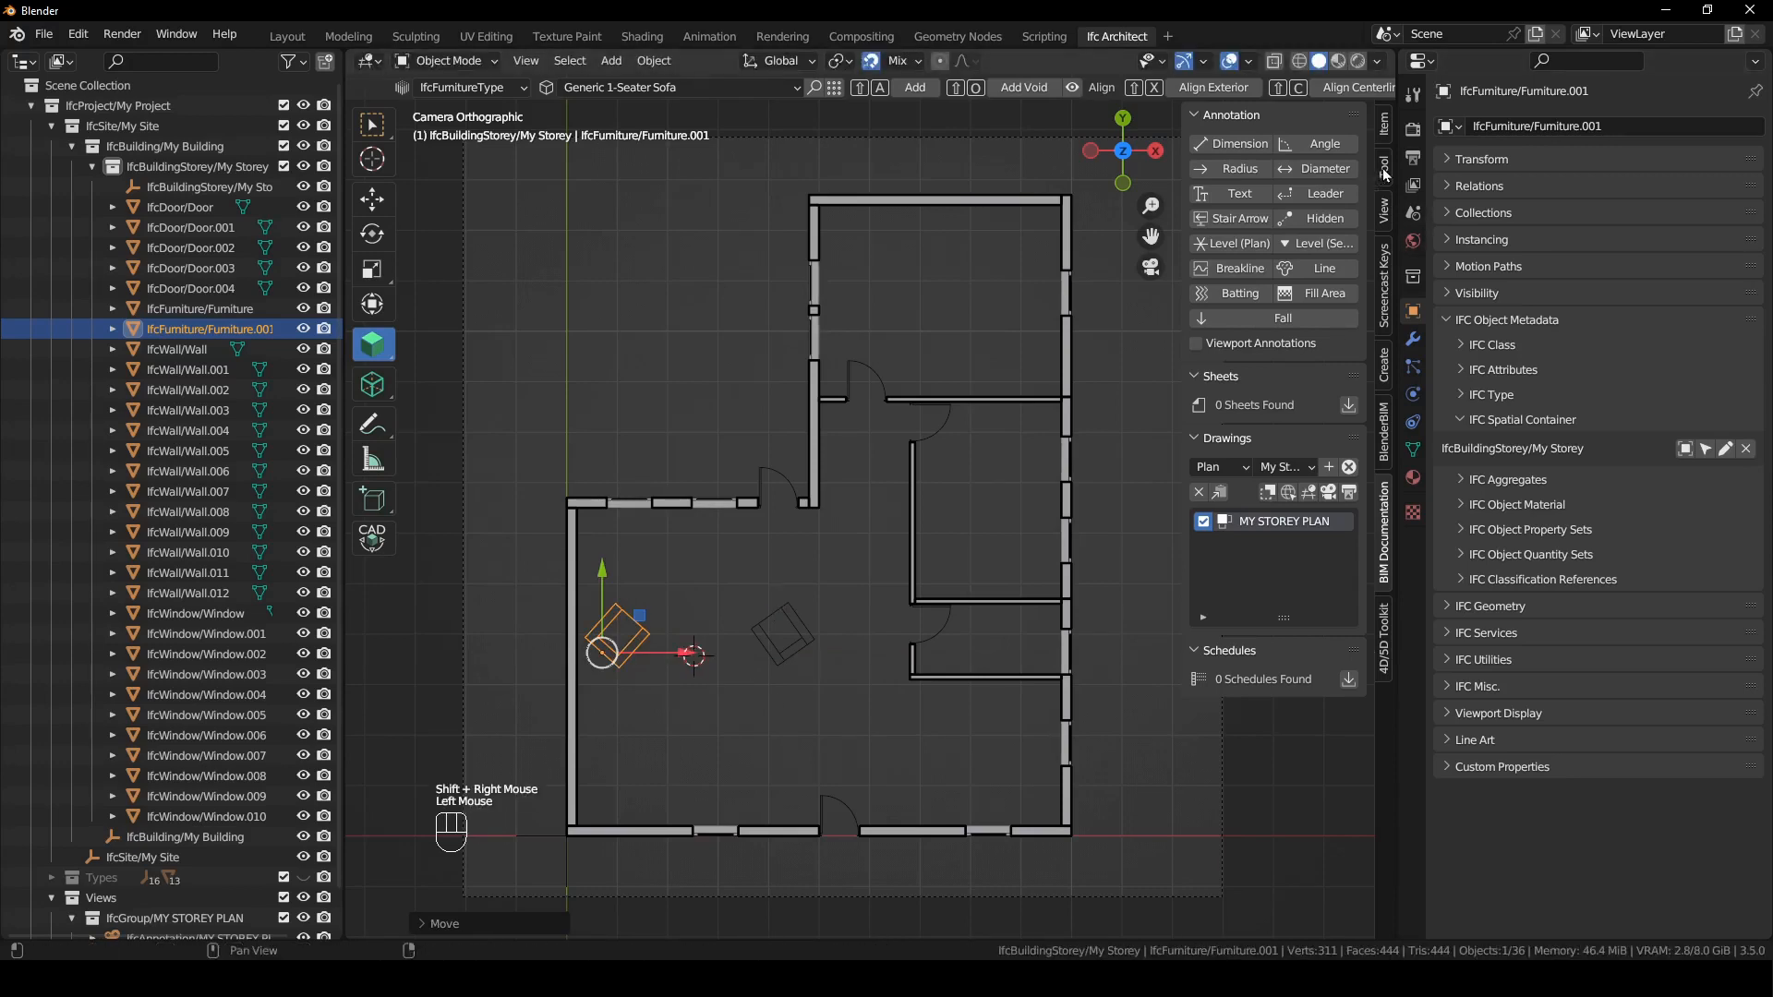
{"action": "left_click", "coordinate": [1263, 197]}
{"action": "left_click", "coordinate": [1293, 264]}
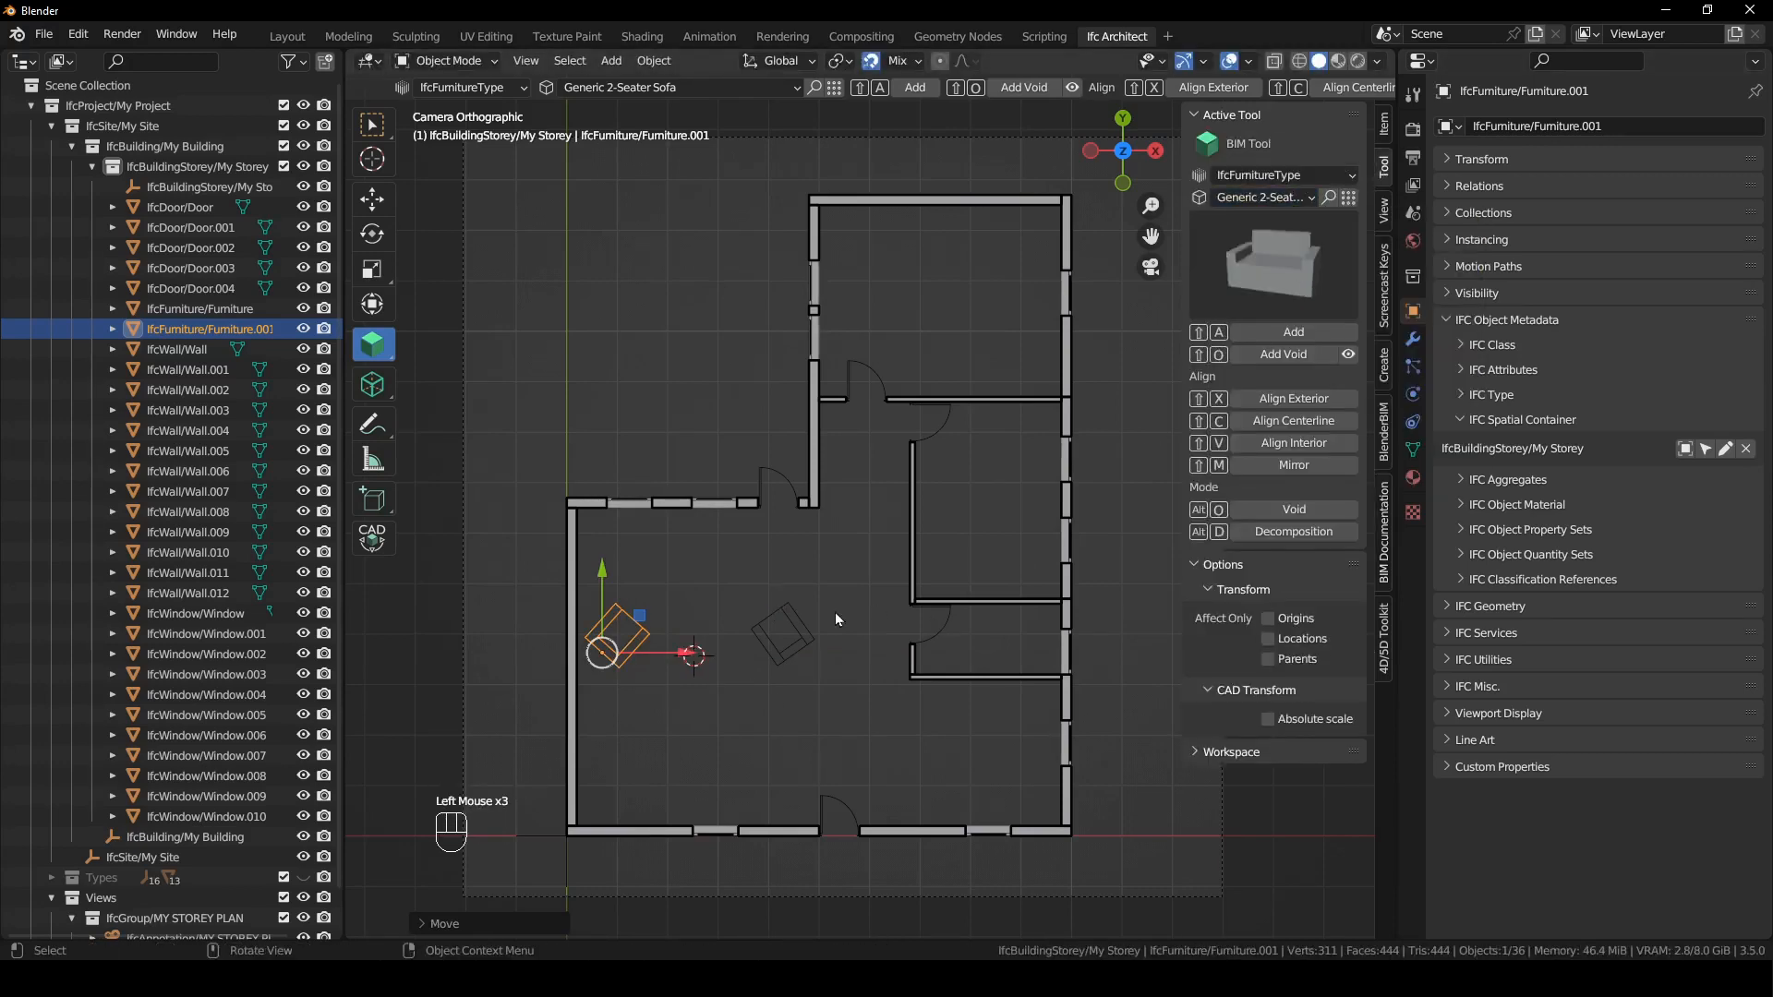
{"action": "key", "text": "shift+a"}
{"action": "left_click", "coordinate": [1384, 552]}
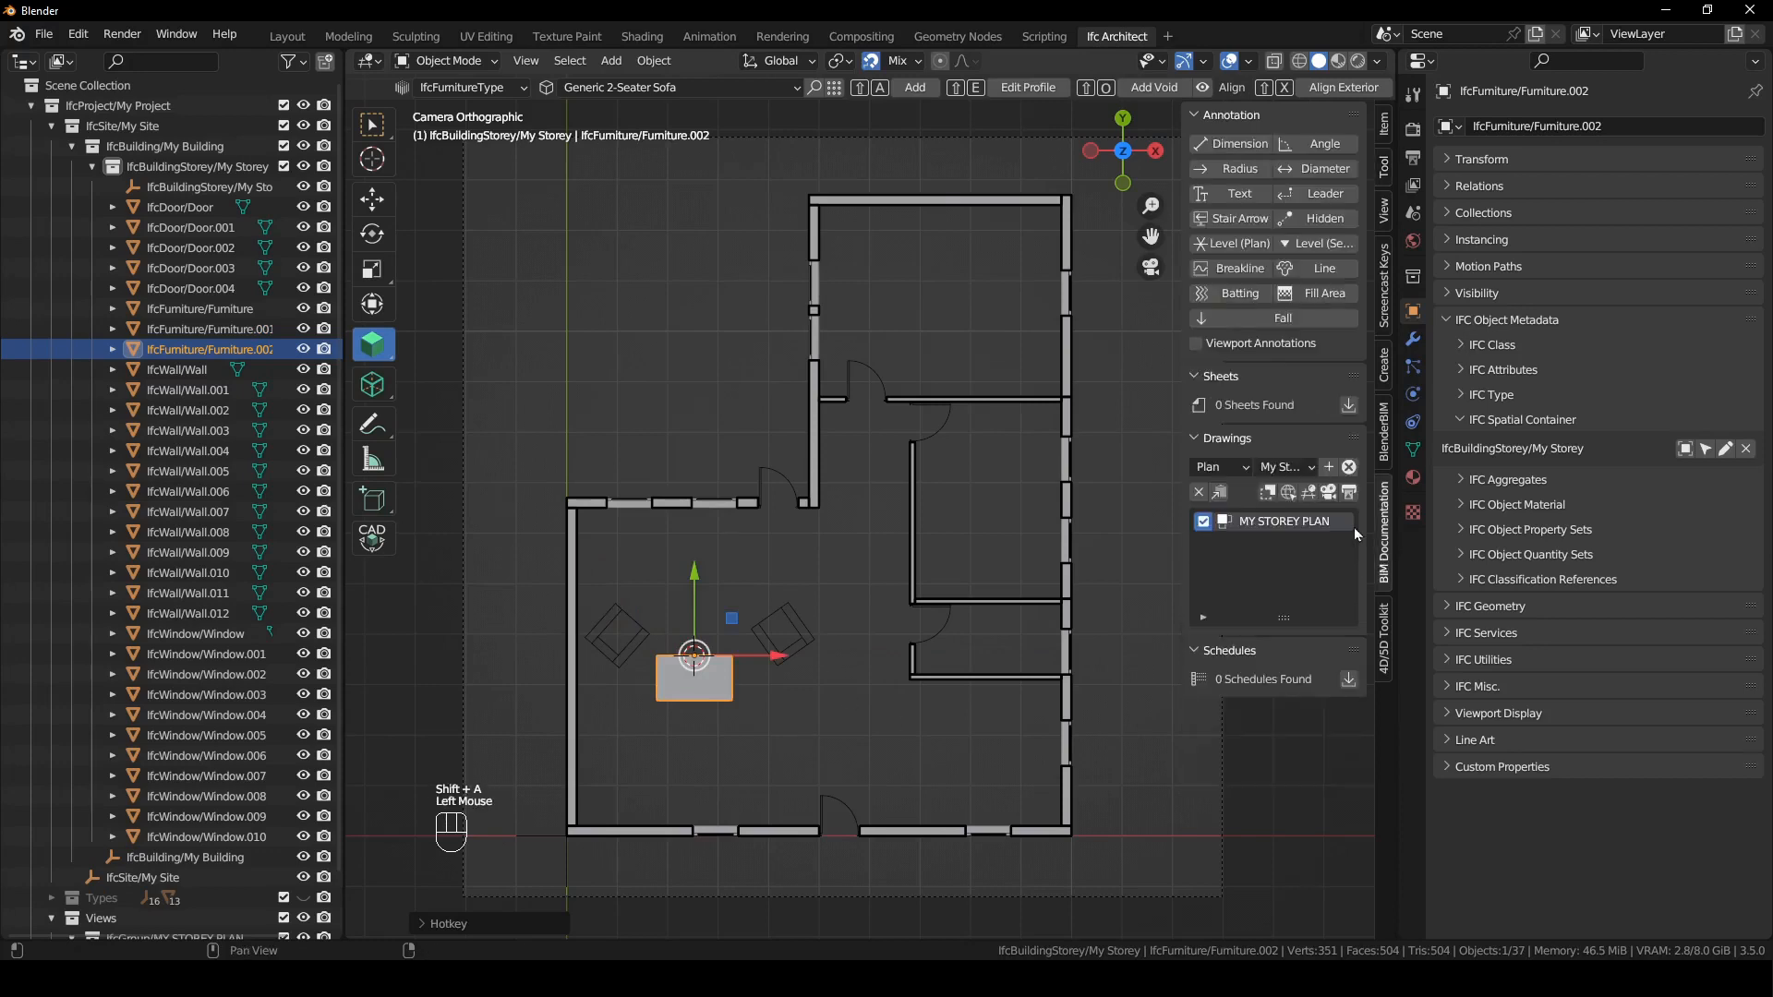
- Reactivate the MY STOREY PLAN drawing, rotate the 2-seater sofa 180° and centre it between the two 1-seater sofas
{"action": "left_click", "coordinate": [1328, 492]}
{"action": "left_click", "coordinate": [756, 726]}
{"action": "left_click", "coordinate": [722, 702]}
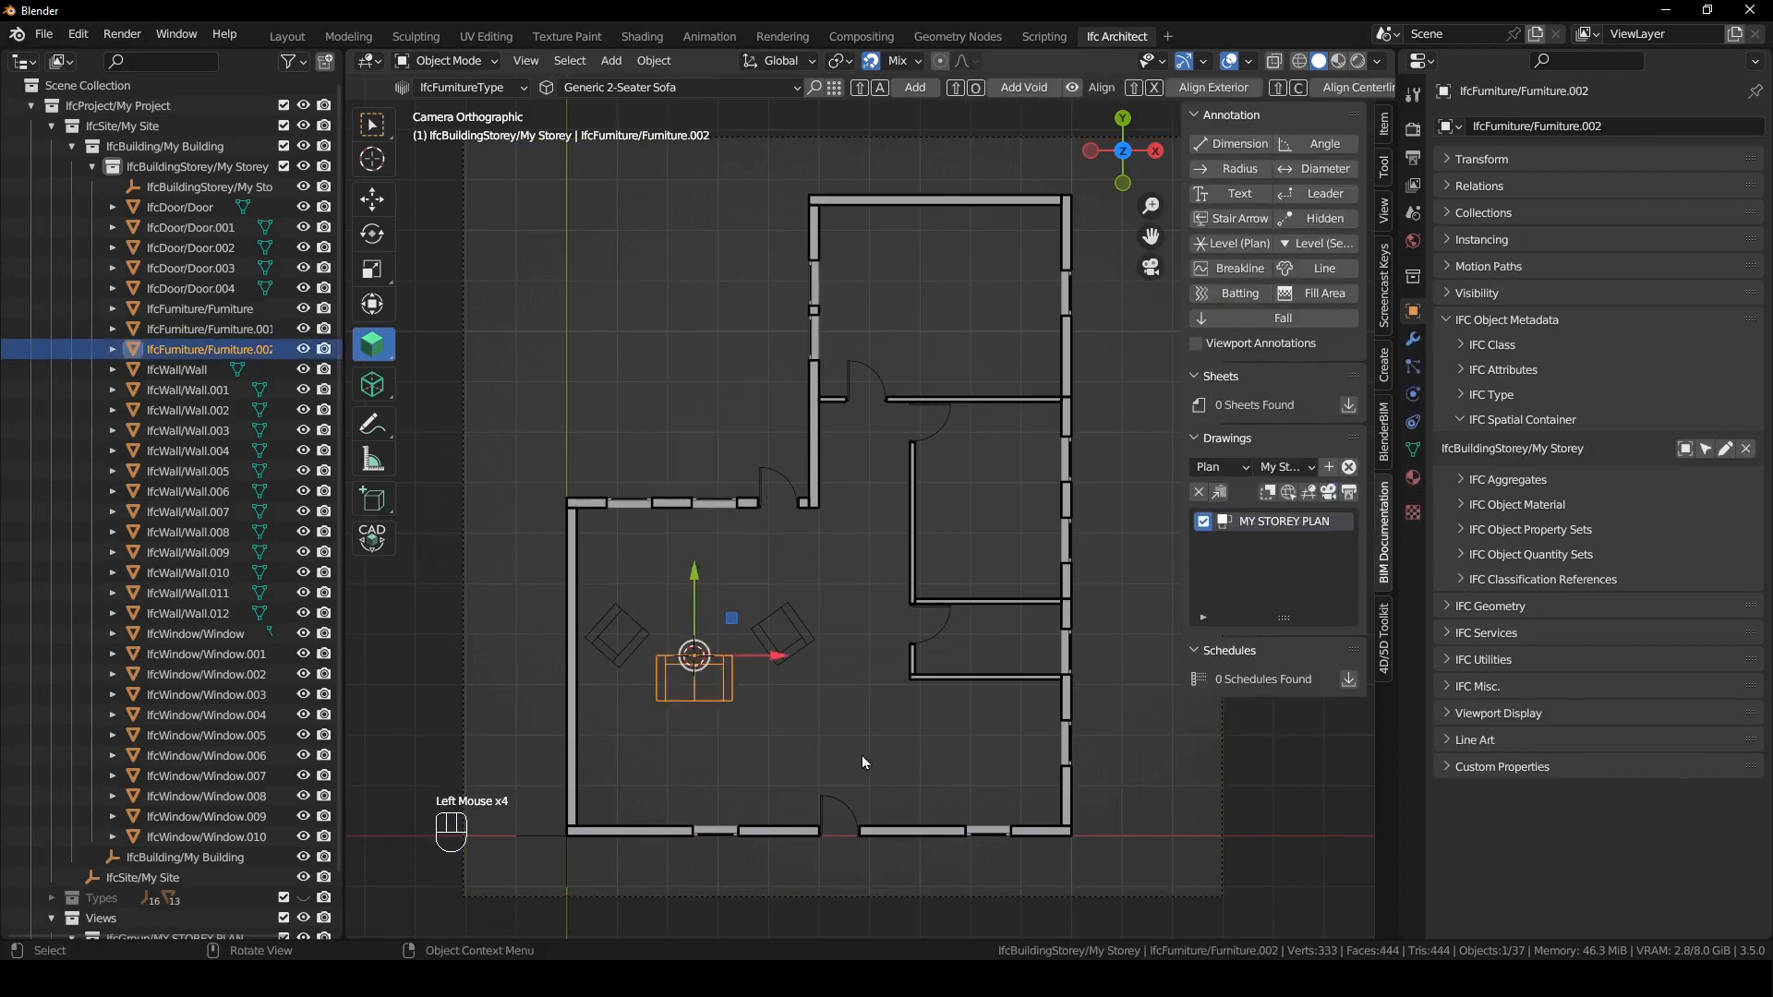
{"action": "type", "text": "r180"}
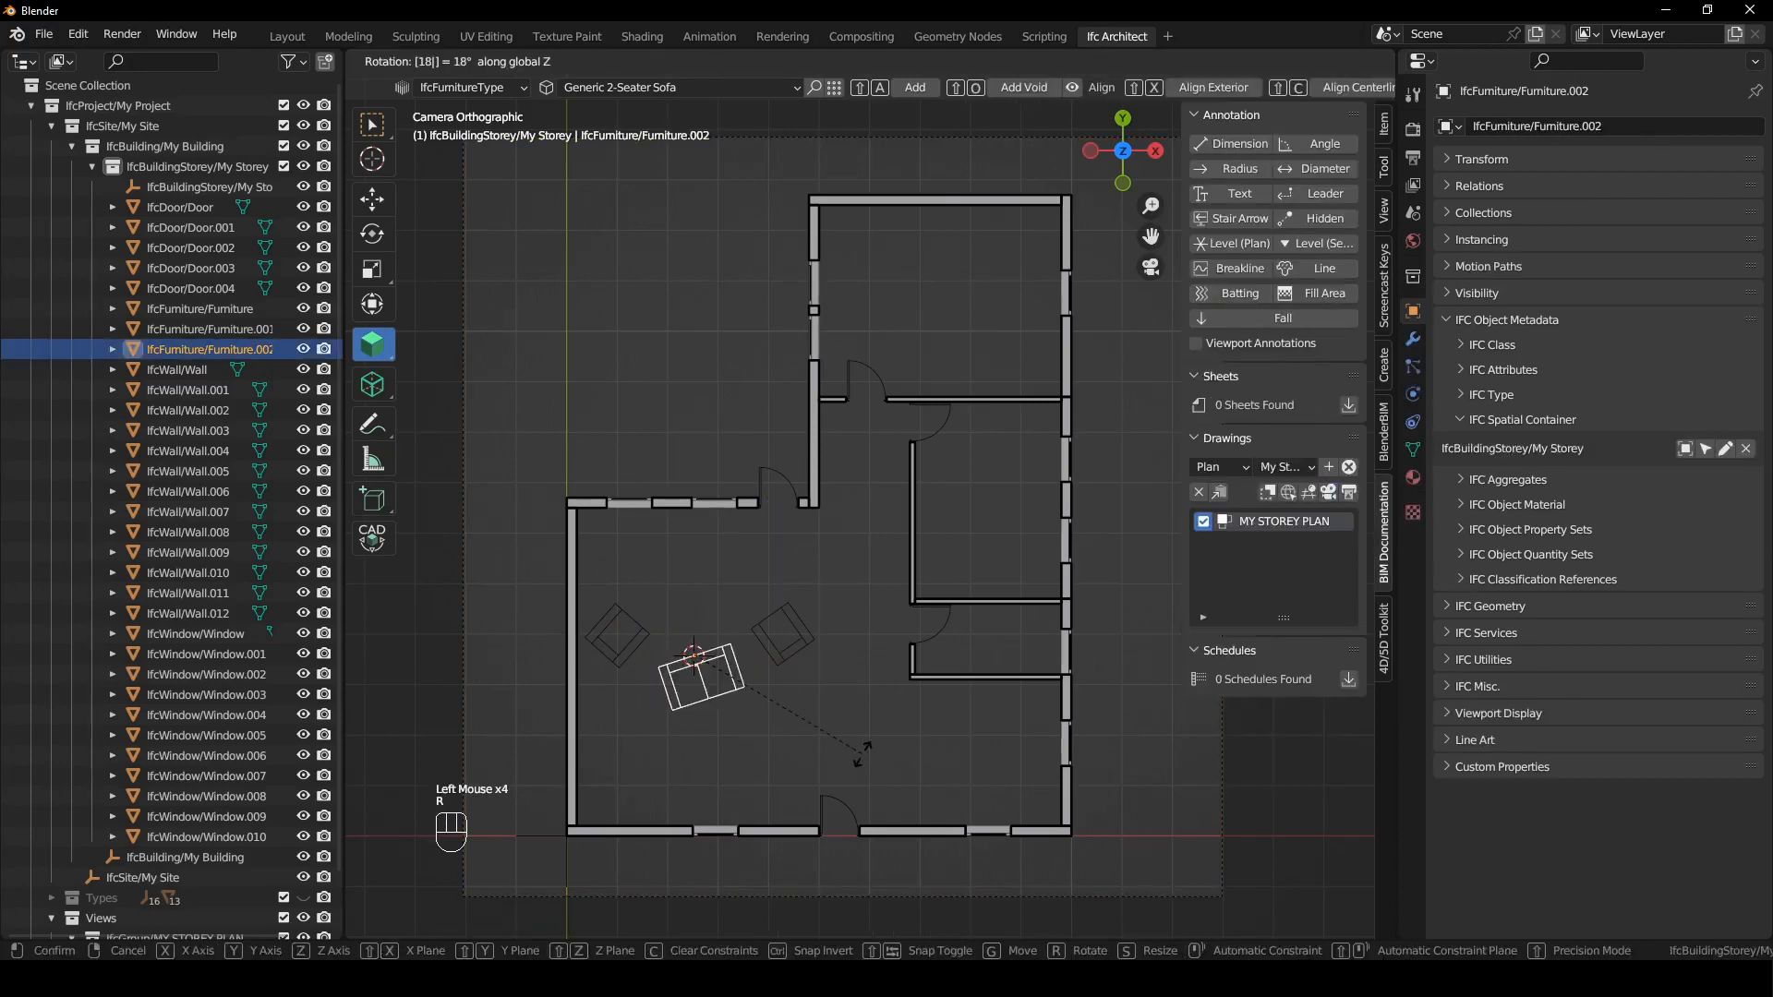
{"action": "key", "text": "Return"}
{"action": "key", "text": "g"}
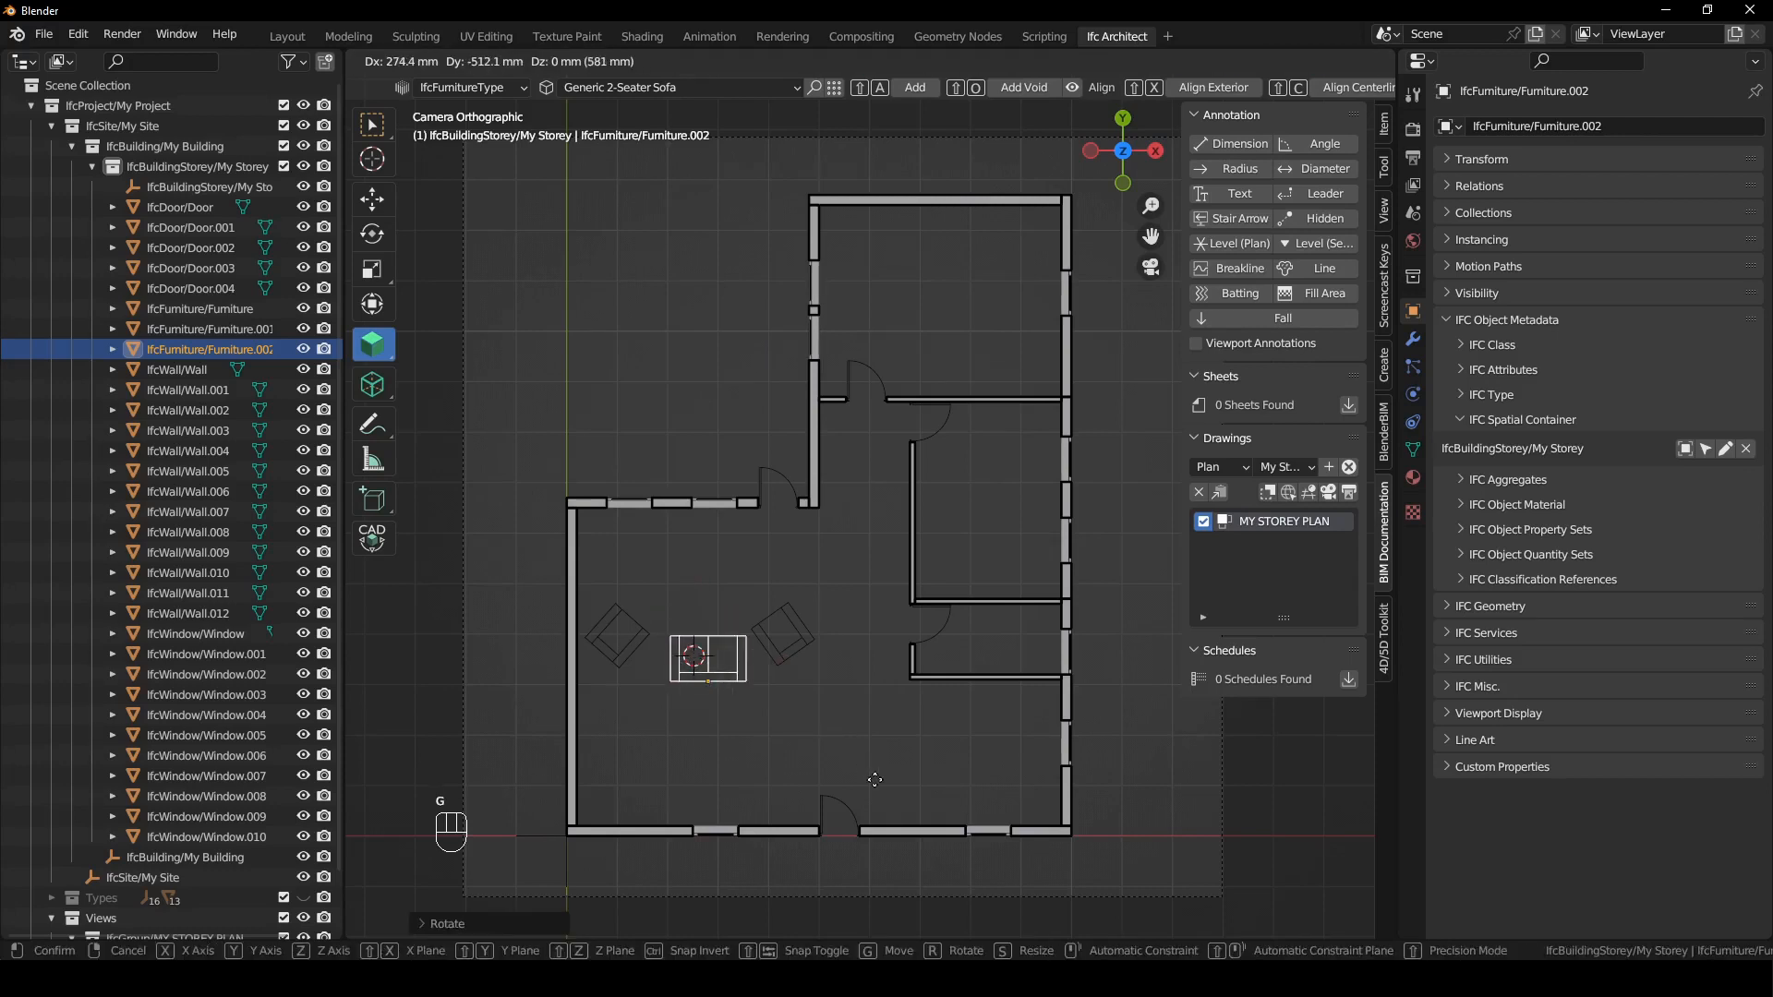
{"action": "left_click", "coordinate": [870, 776]}
{"action": "left_click", "coordinate": [870, 778]}
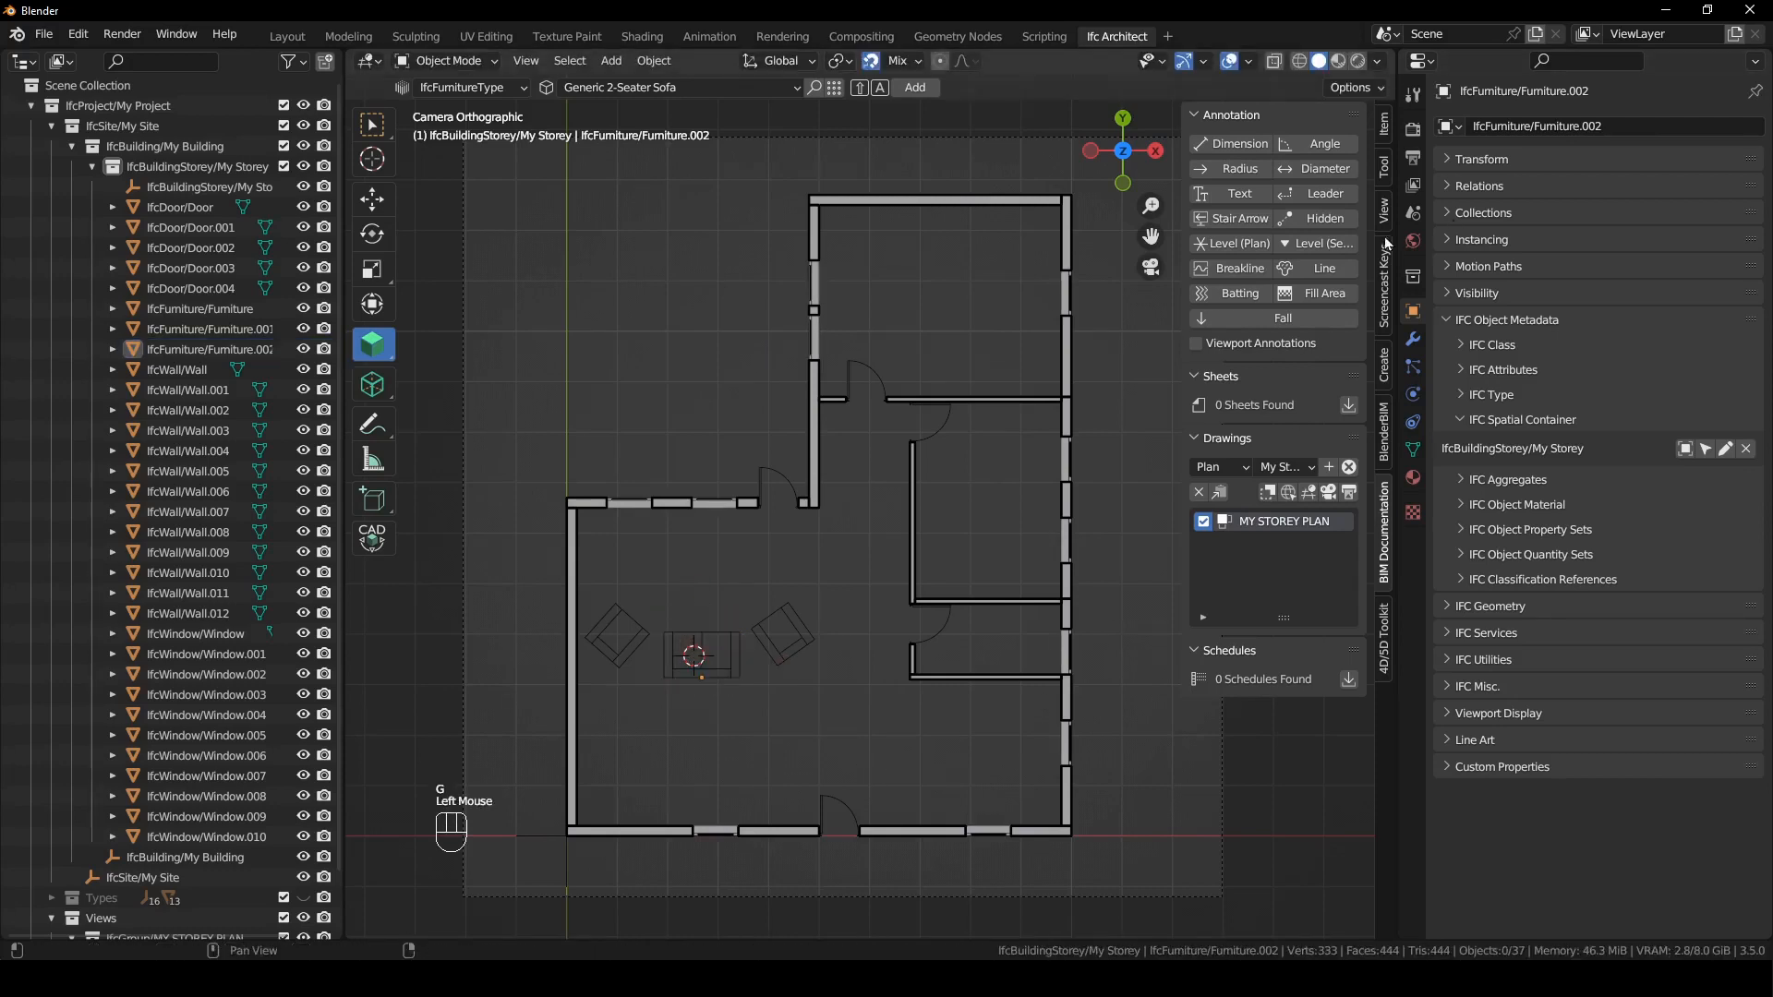
- Add a Generic Large Sink at the 3D cursor placed on the bottom exterior wall, right of the entrance door
{"action": "left_click", "coordinate": [1385, 171]}
{"action": "left_click", "coordinate": [1243, 198]}
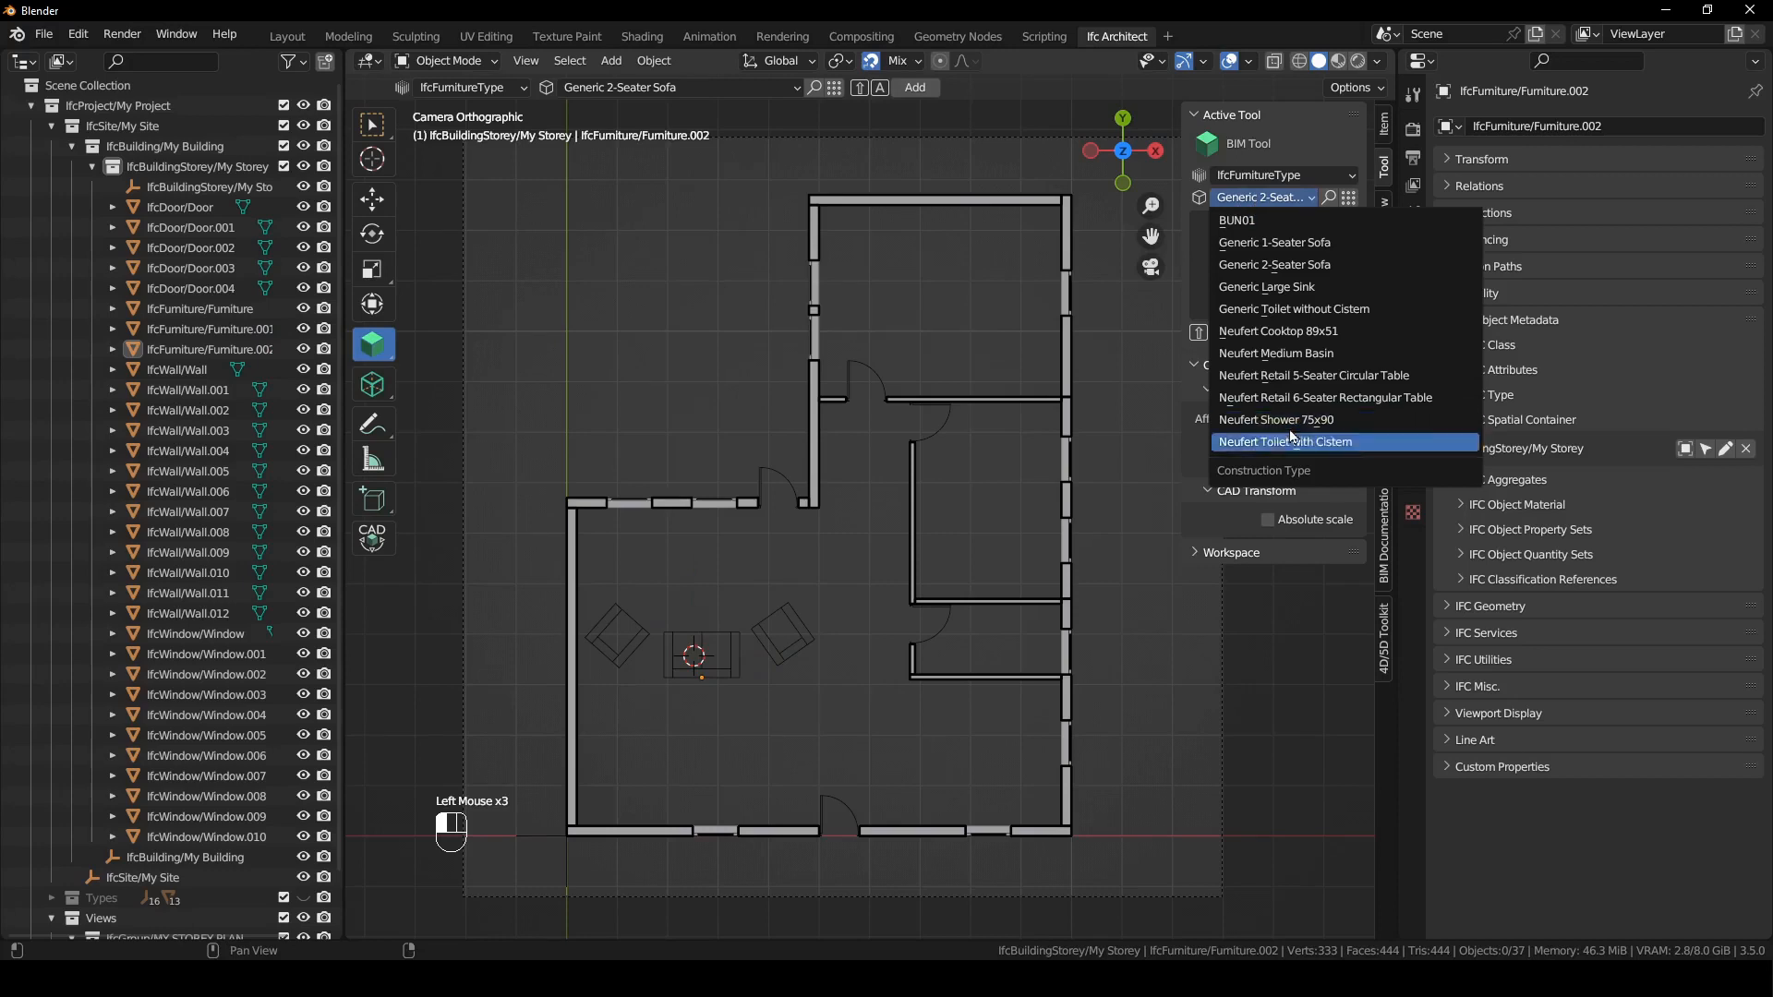
{"action": "left_click", "coordinate": [702, 89]}
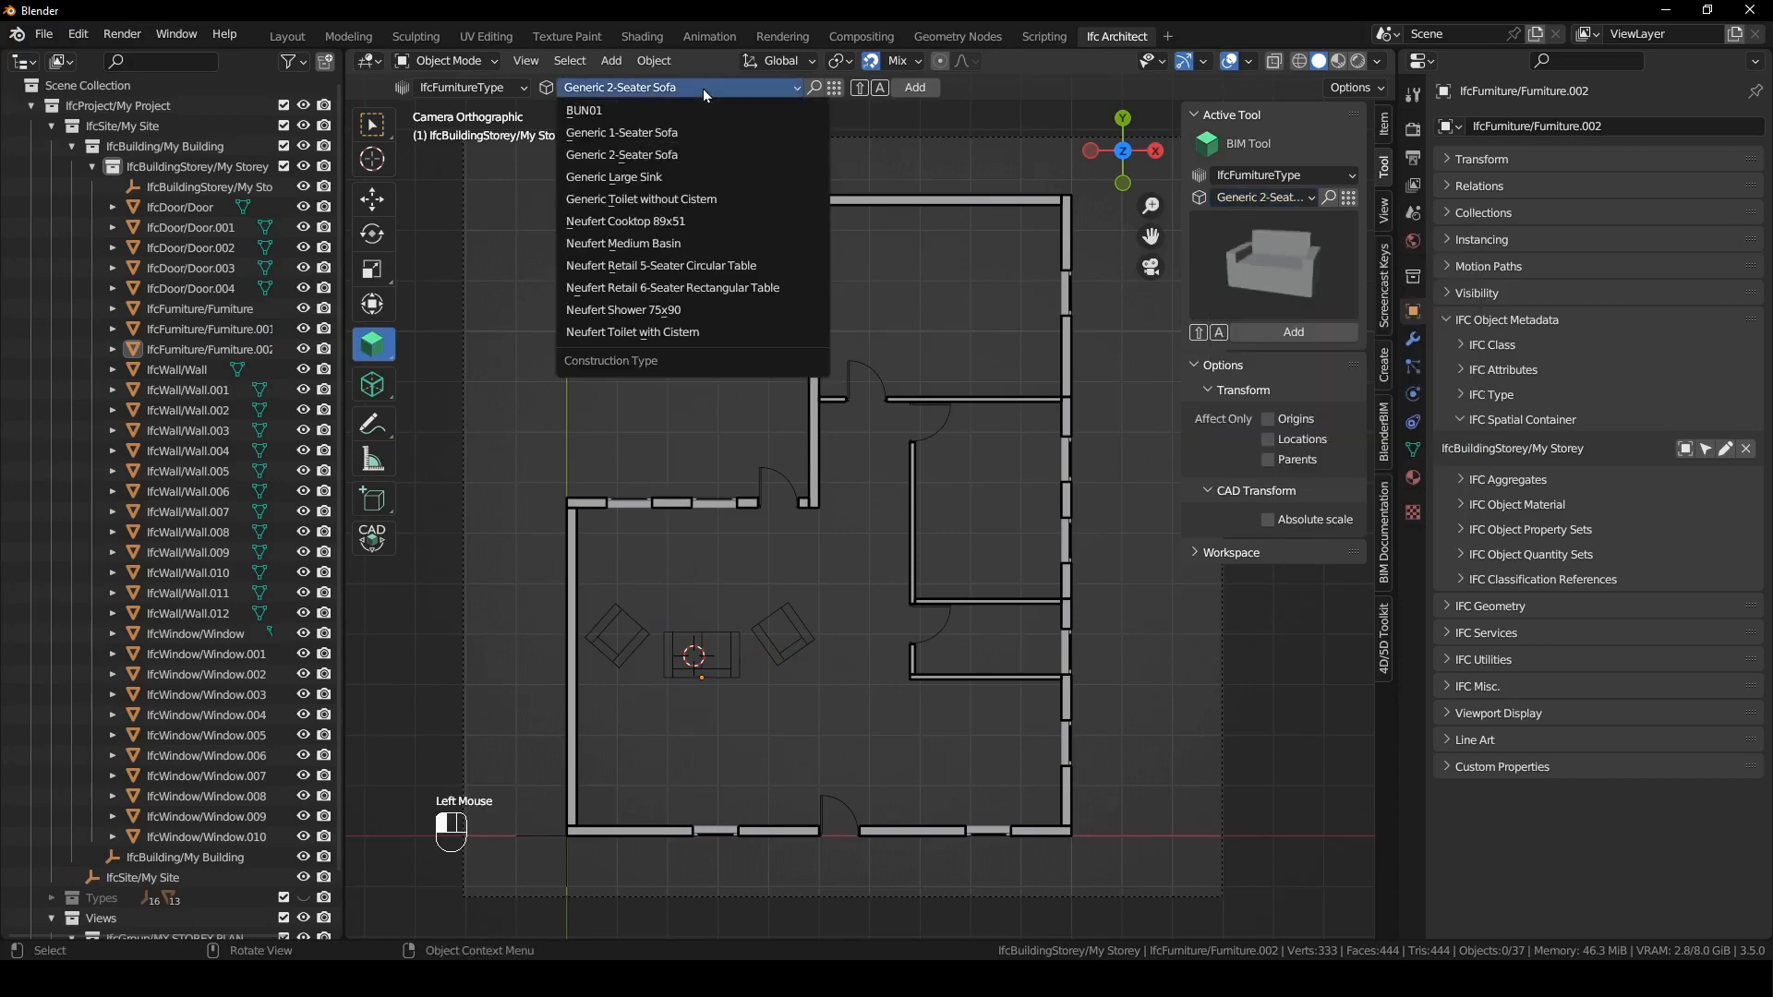
{"action": "left_click", "coordinate": [678, 179]}
{"action": "right_click_drag", "start_coordinate": [964, 750], "coordinate": [967, 812], "text": "shift"}
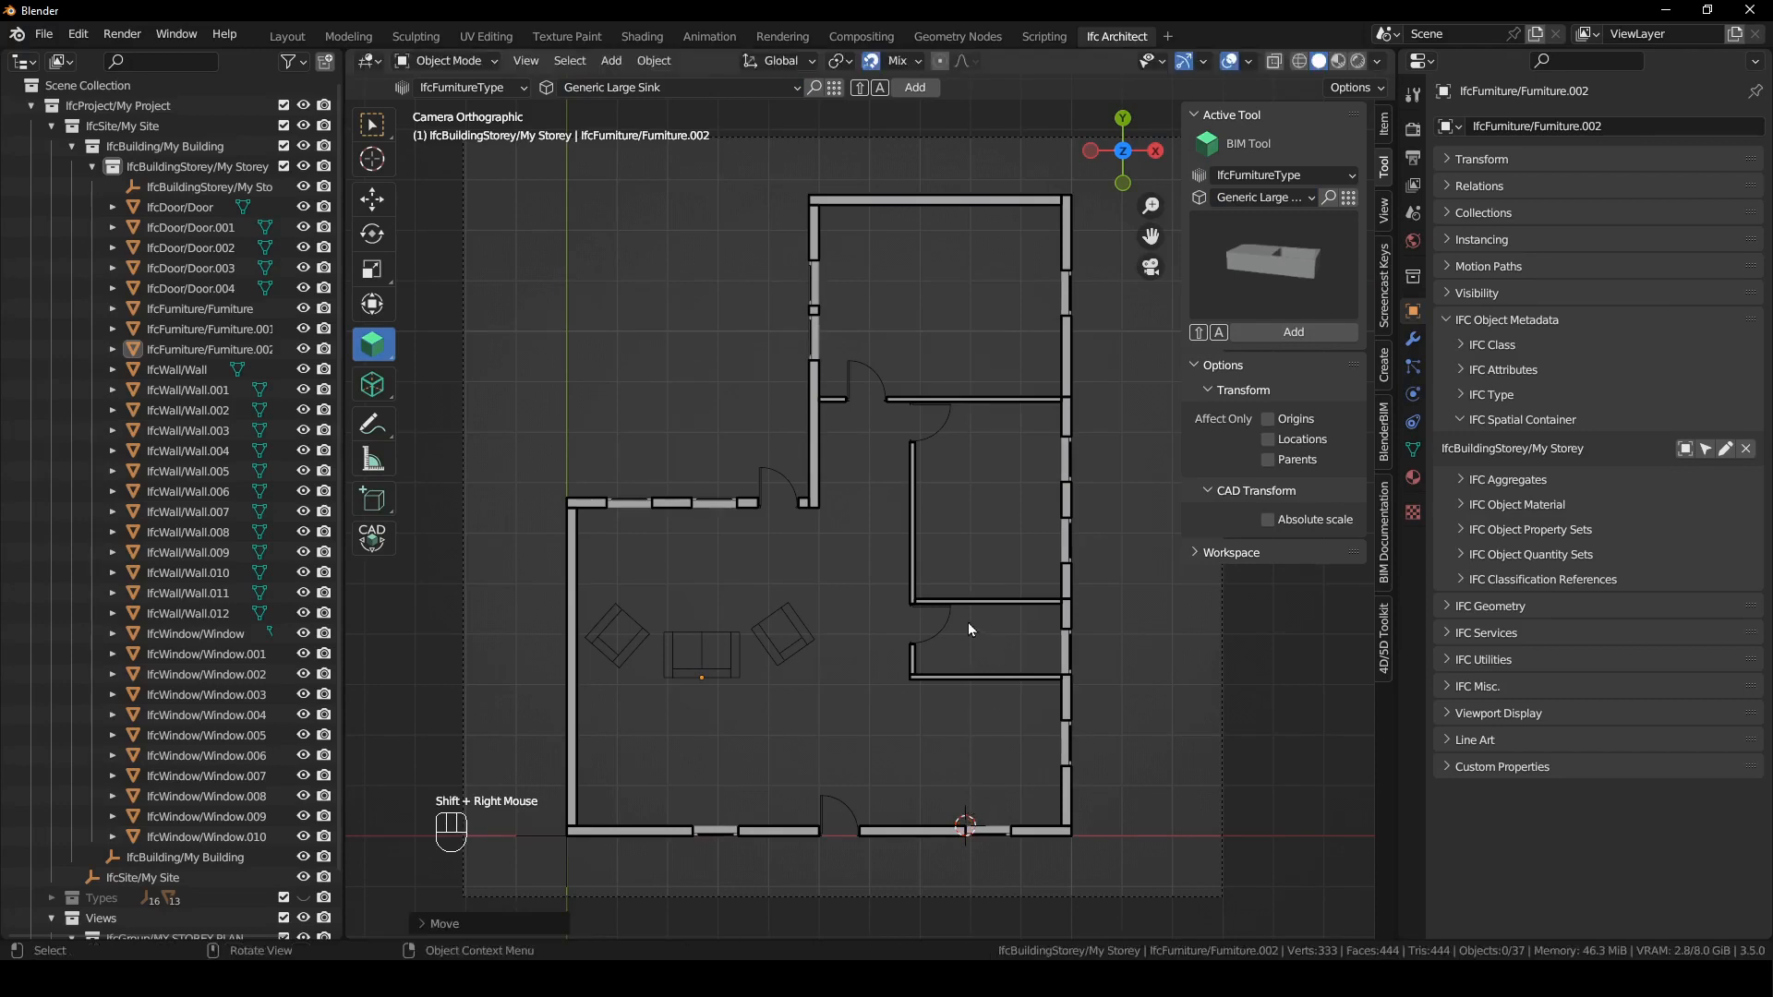
{"action": "key", "text": "shift+a"}
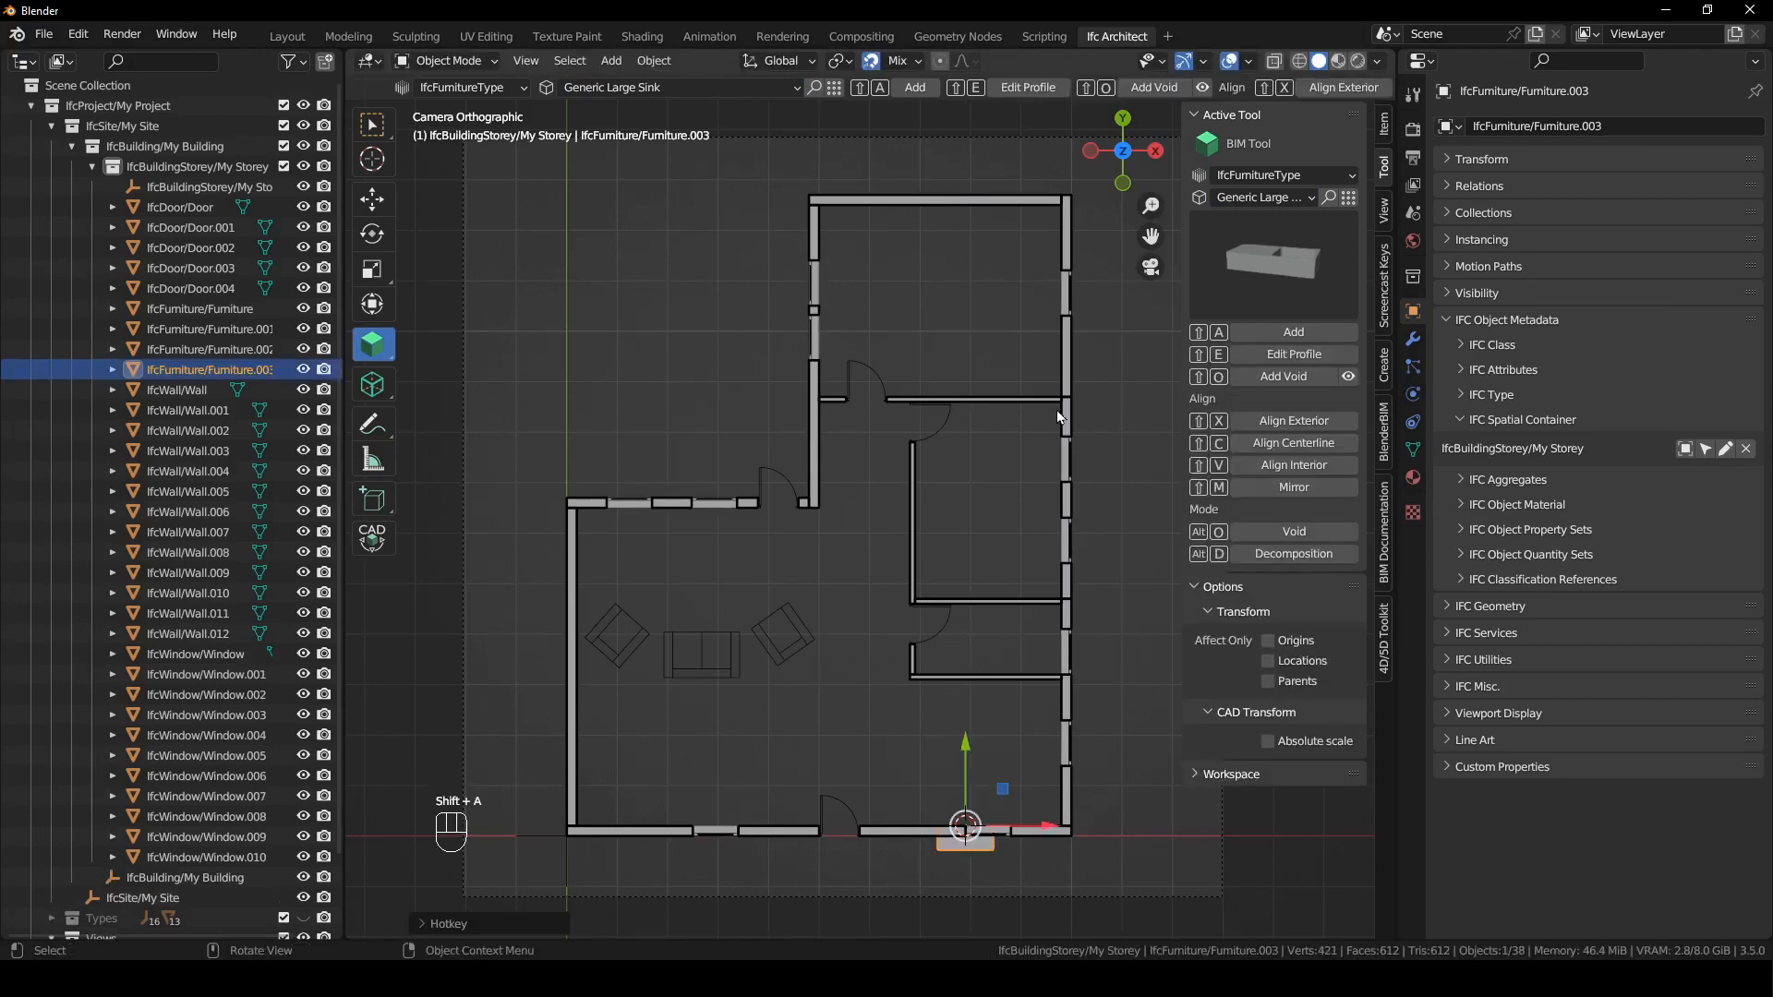
- Reactivate the MY STOREY PLAN drawing and move the large sink up into the room below the bathroom
{"action": "left_click", "coordinate": [1385, 544]}
{"action": "left_click", "coordinate": [1329, 493]}
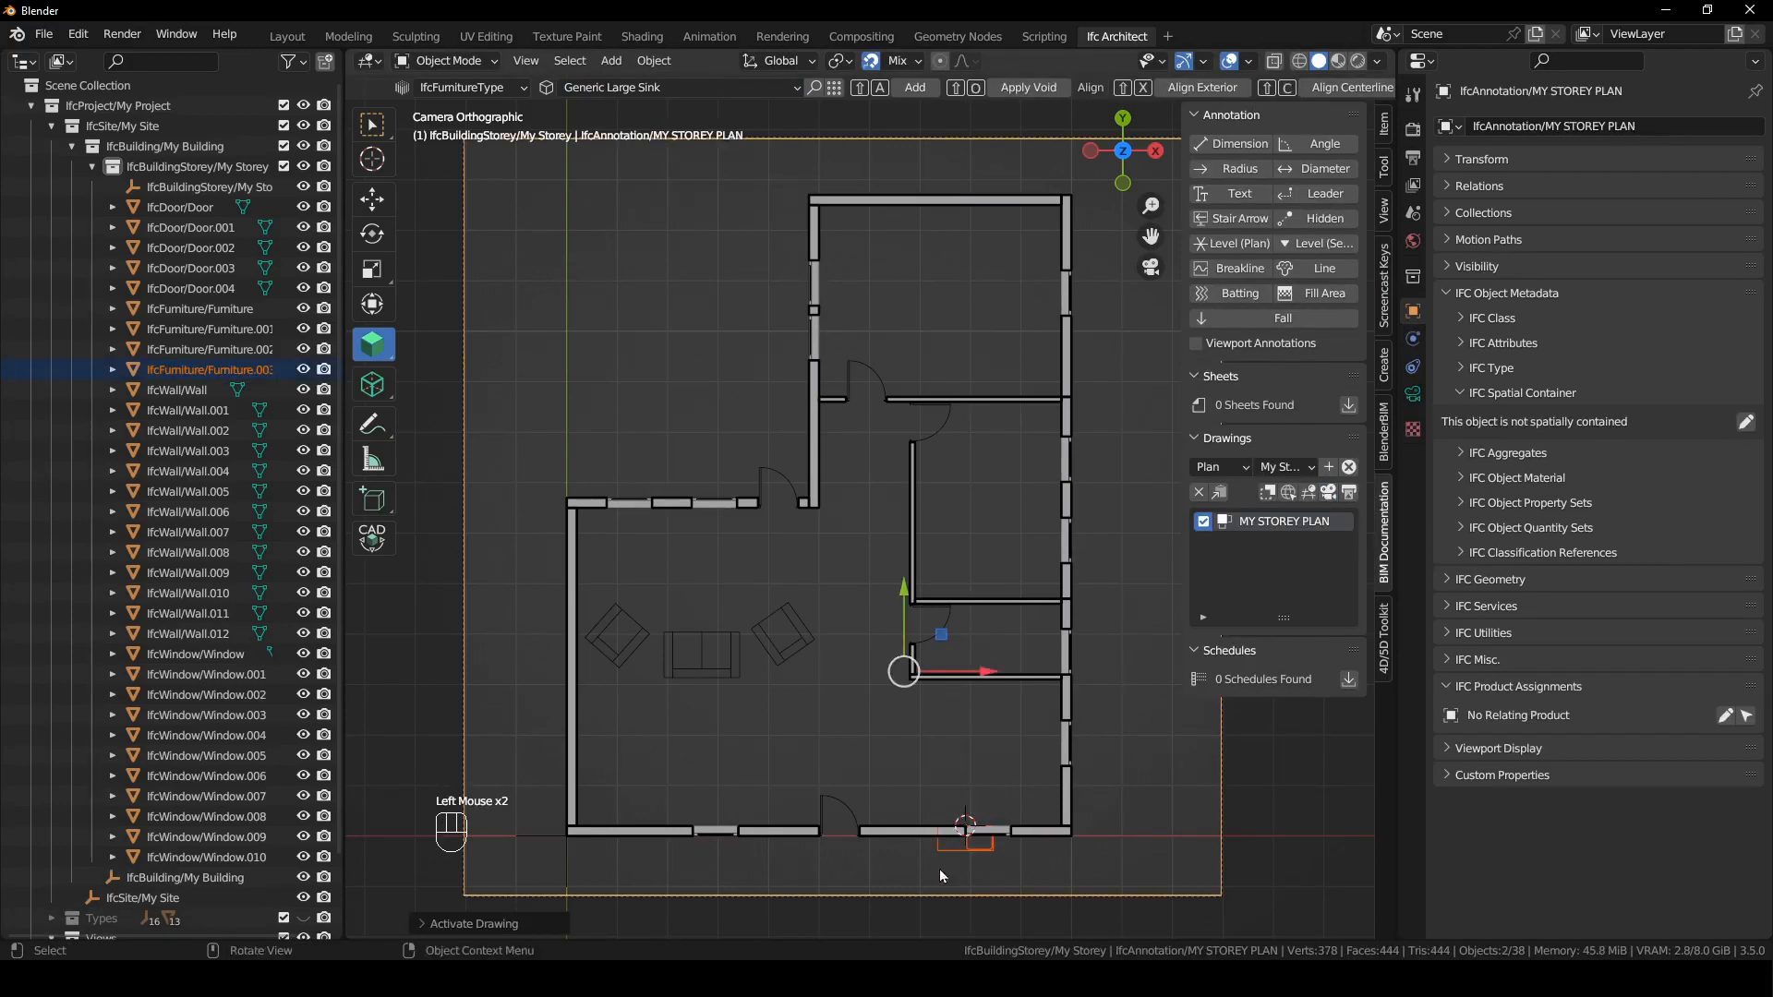
{"action": "left_click", "coordinate": [977, 851]}
{"action": "key", "text": "g"}
{"action": "left_click", "coordinate": [990, 805]}
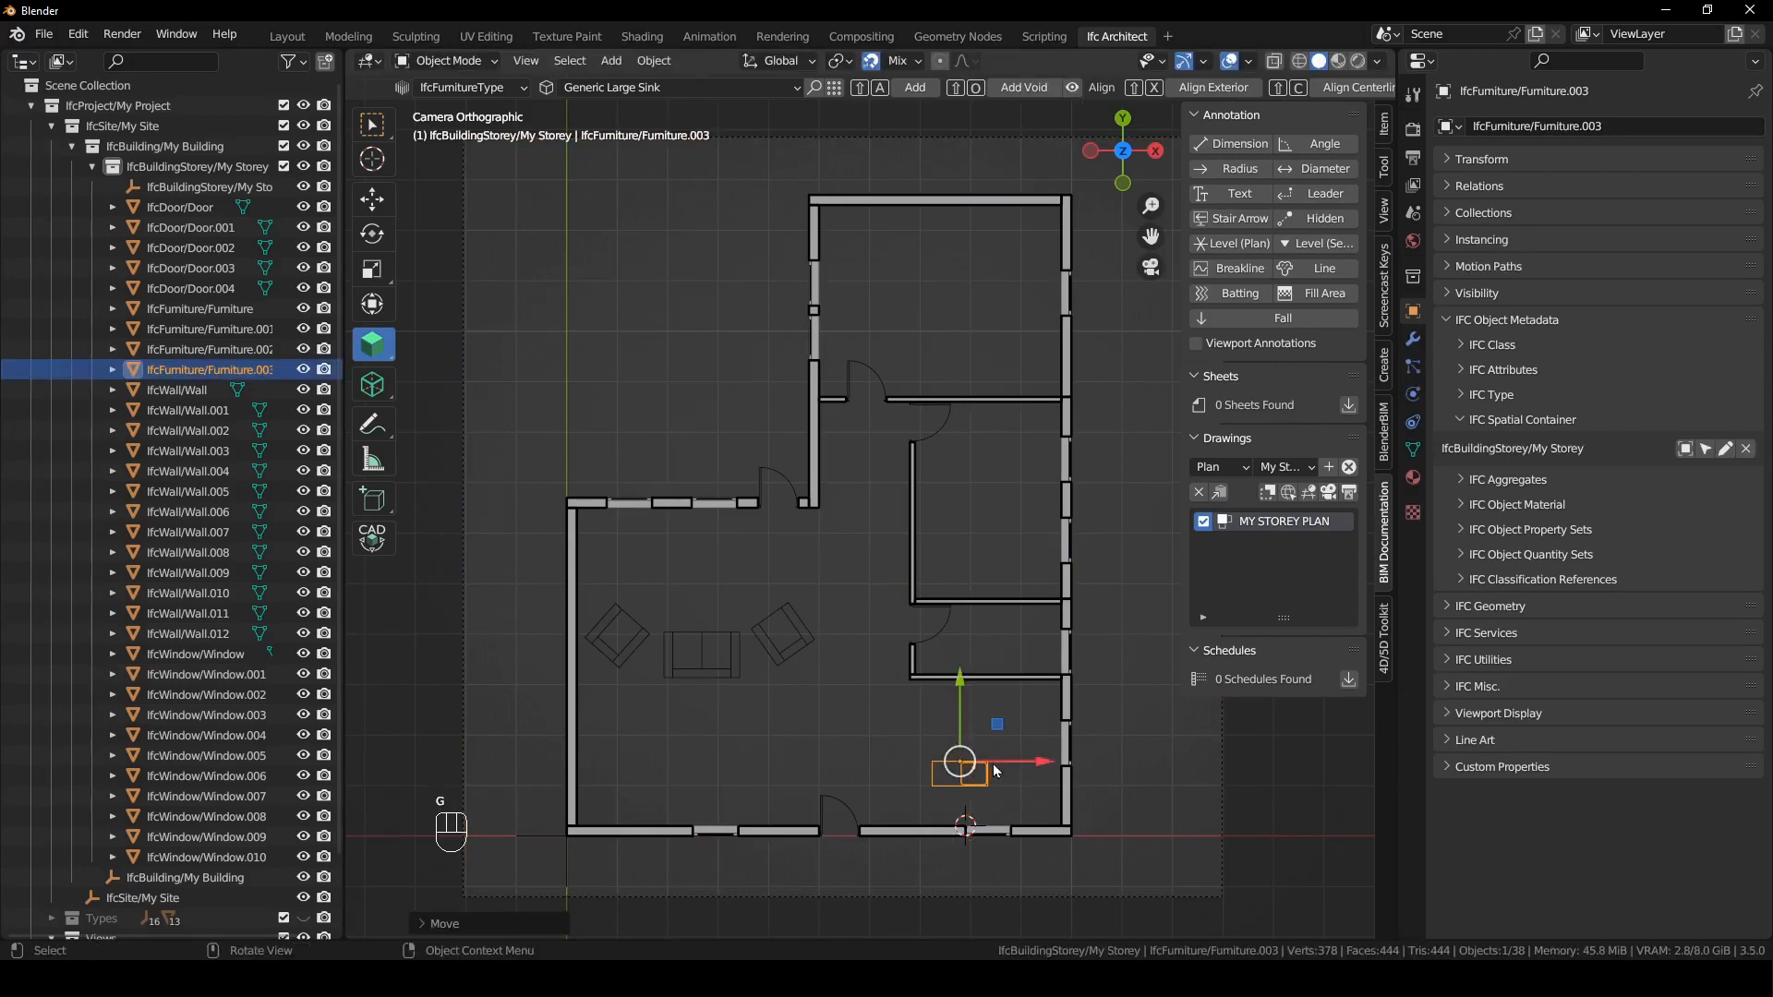
- Rotate the large sink half a turn and place it against the bottom exterior wall in front of the window
{"action": "key", "text": "r"}
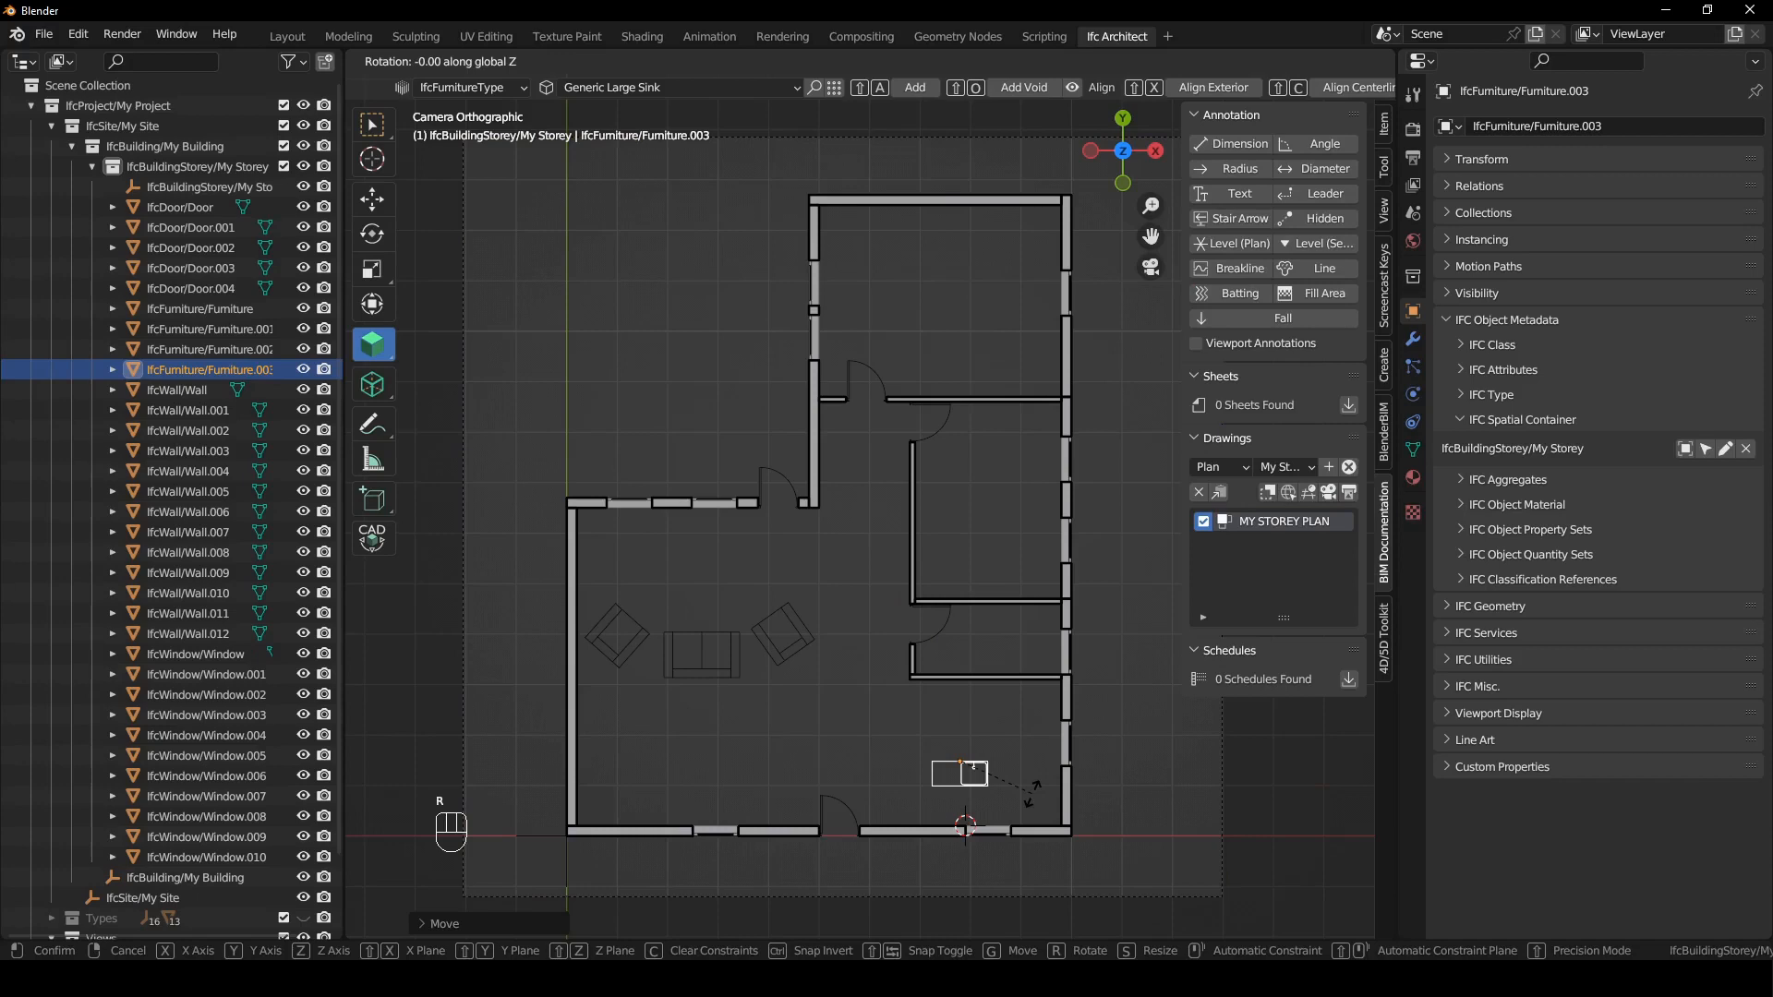
{"action": "left_click", "coordinate": [1033, 795]}
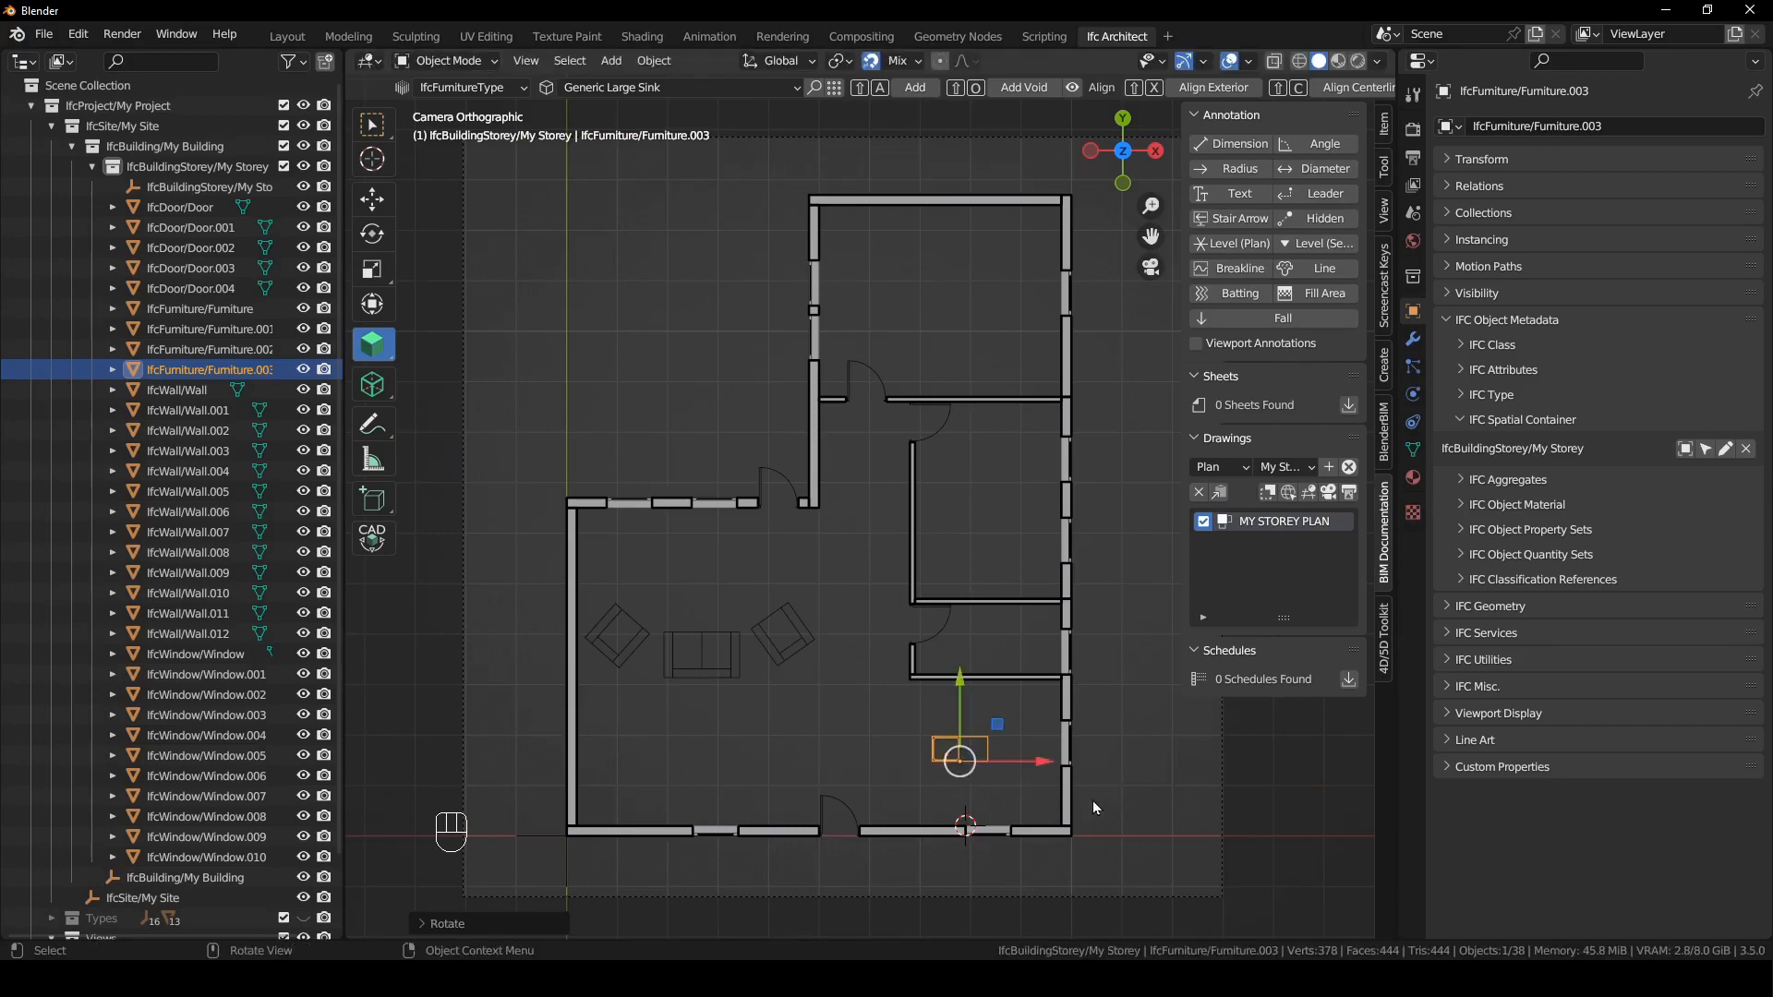
{"action": "key", "text": "g"}
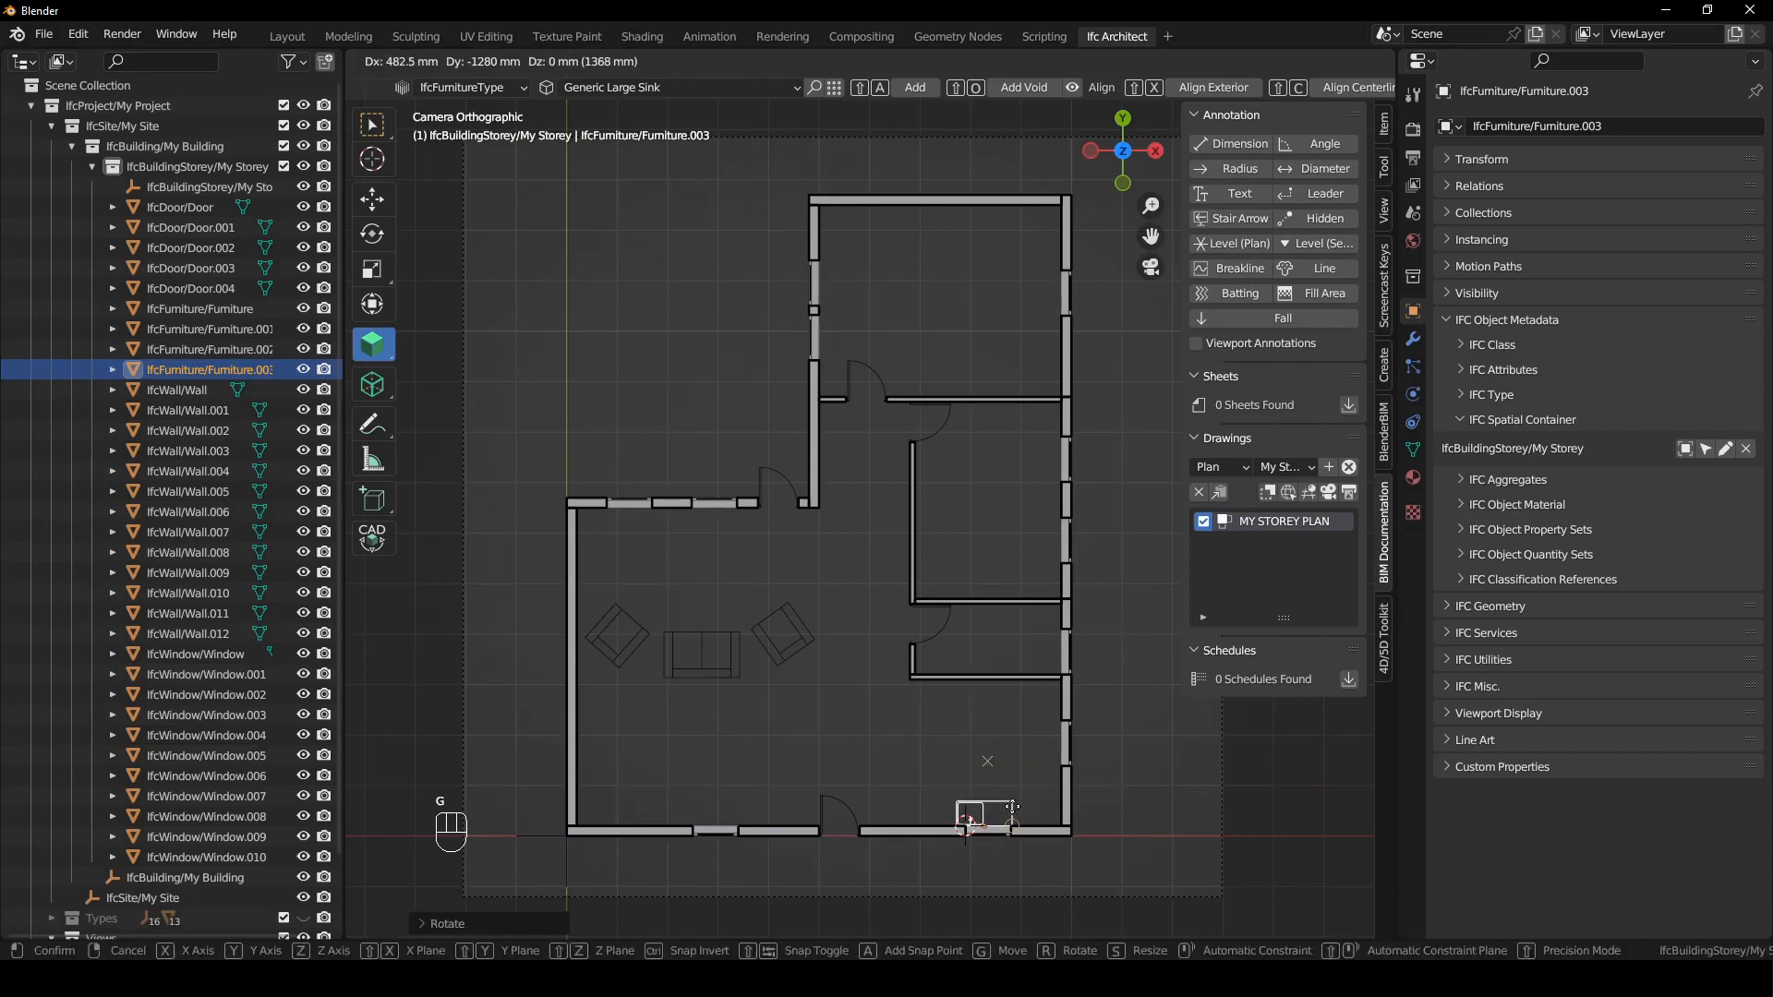
{"action": "left_click", "coordinate": [1012, 808]}
{"action": "left_click", "coordinate": [1020, 717]}
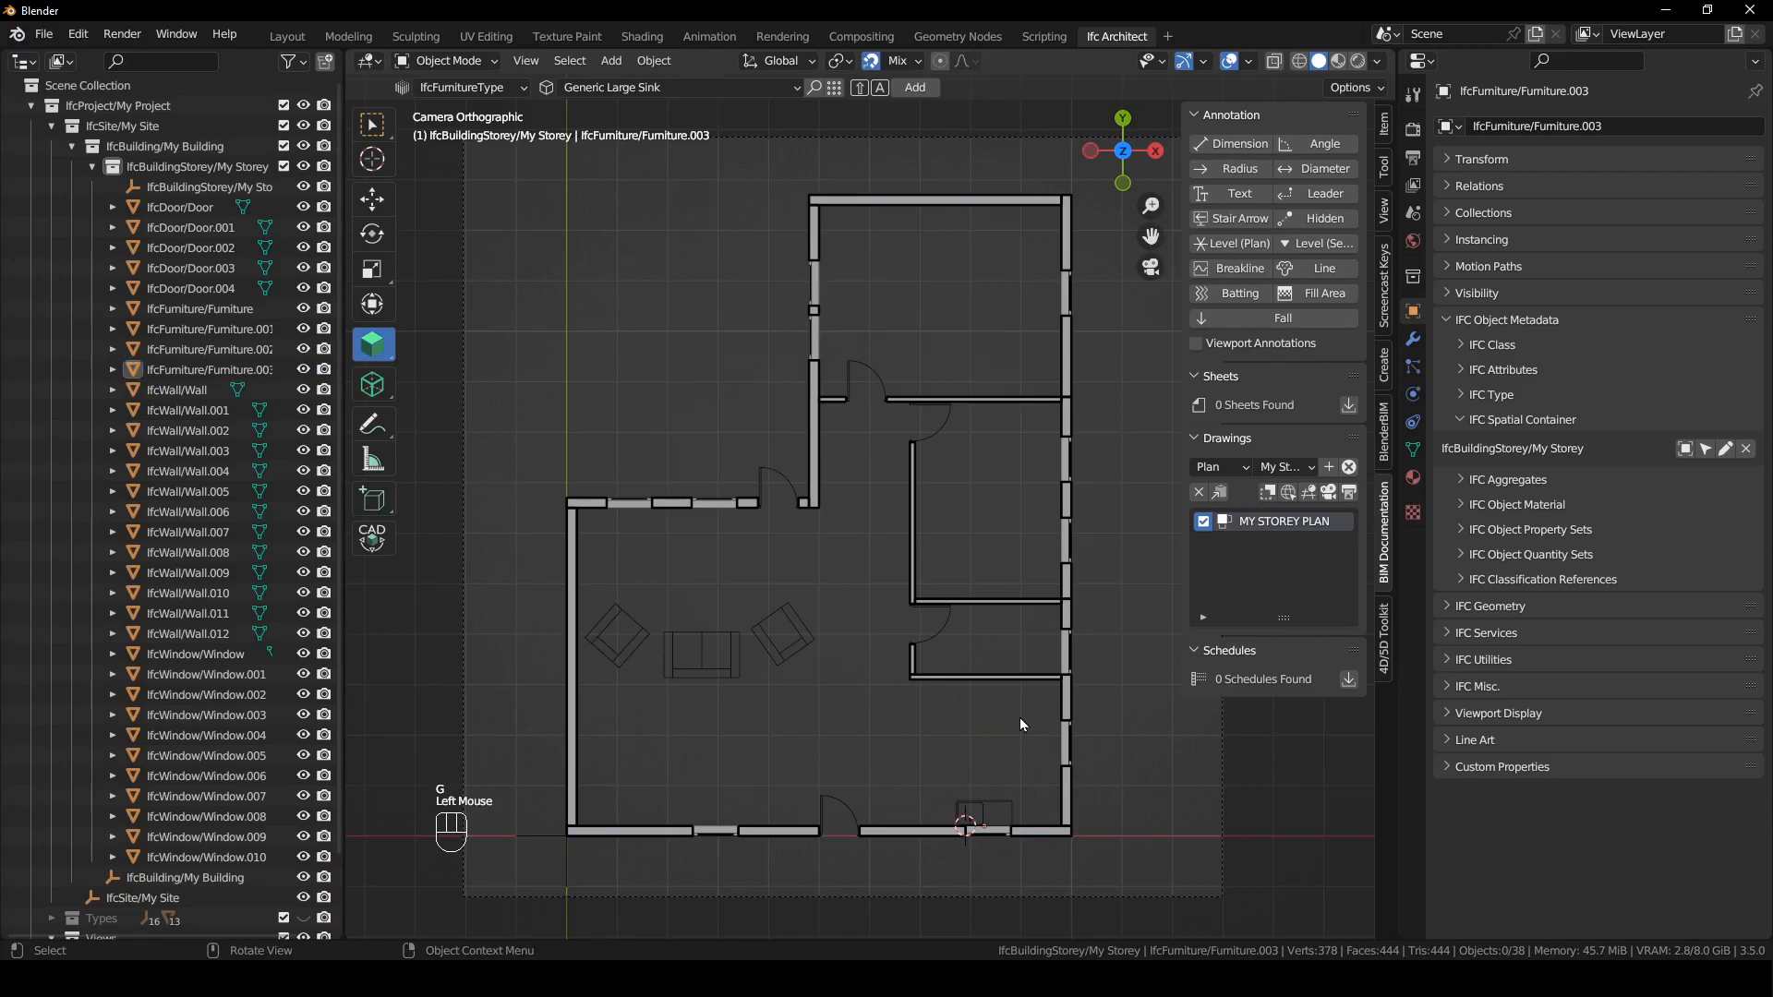
- Add a Generic Toilet without Cistern on the small bathroom's lower wall and rotate it 180° to face into the bathroom
{"action": "left_click", "coordinate": [639, 87]}
{"action": "left_click", "coordinate": [672, 208]}
{"action": "right_click_drag", "start_coordinate": [1011, 637], "coordinate": [988, 651], "text": "shift"}
{"action": "key", "text": "shift+a"}
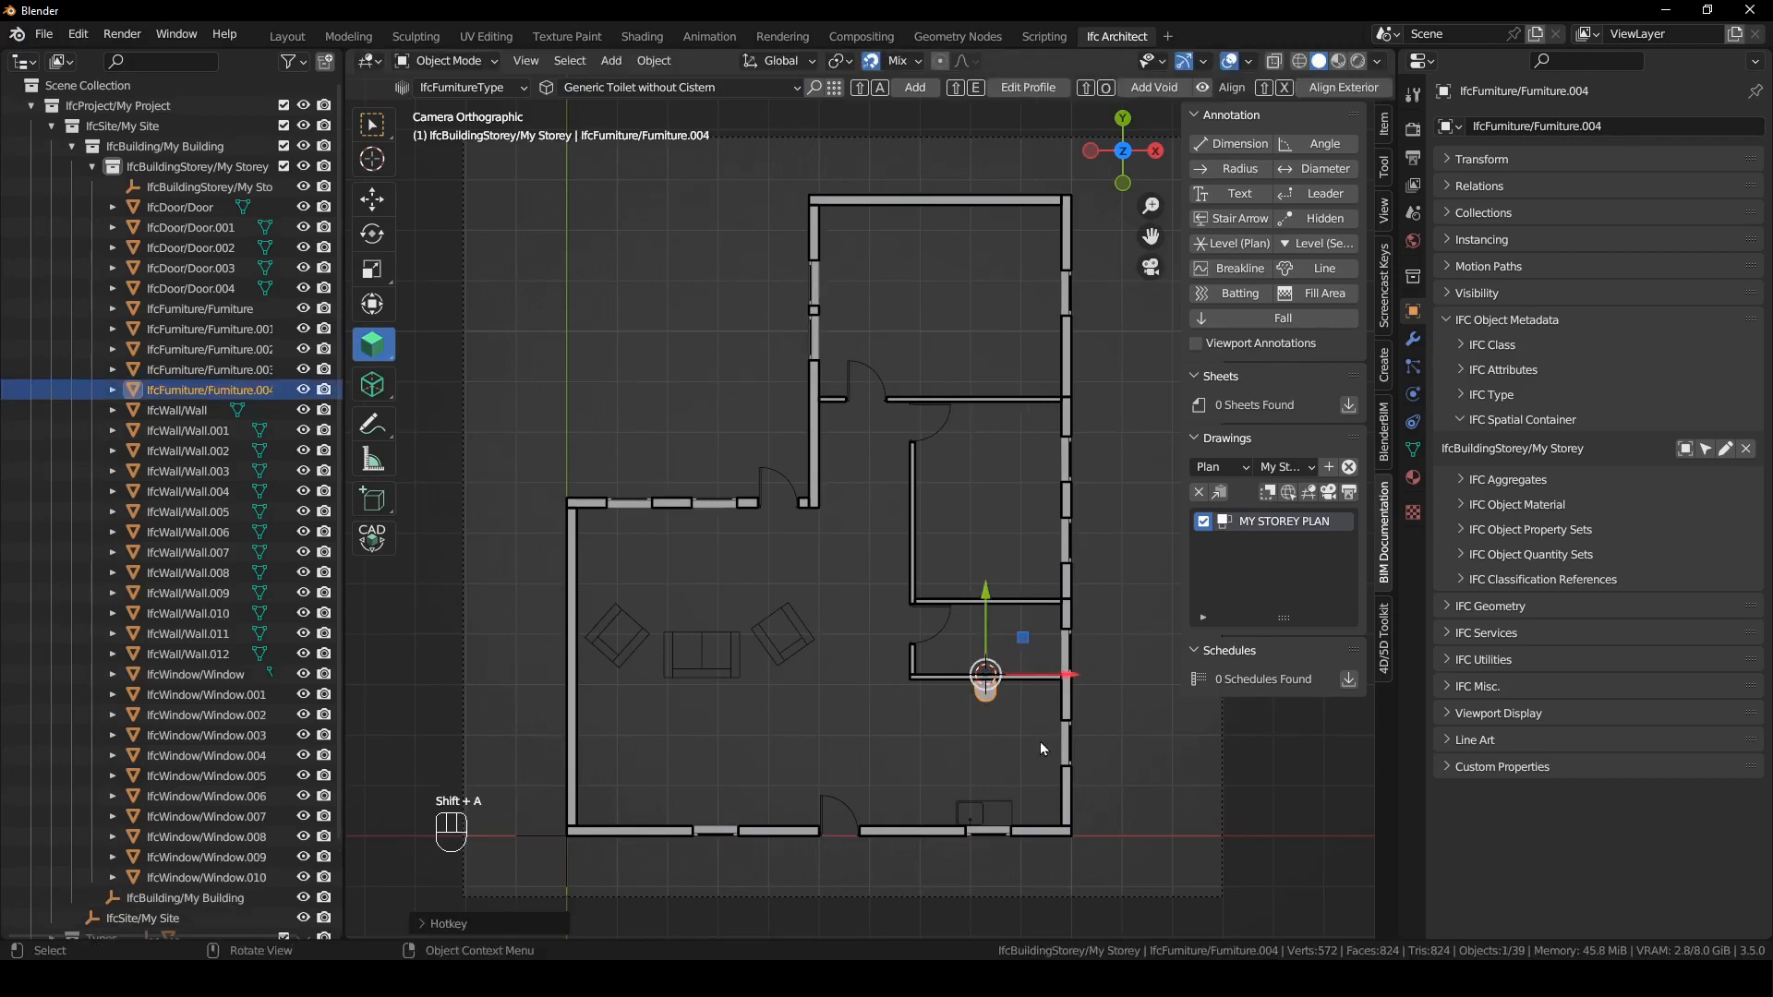
{"action": "key", "text": "r"}
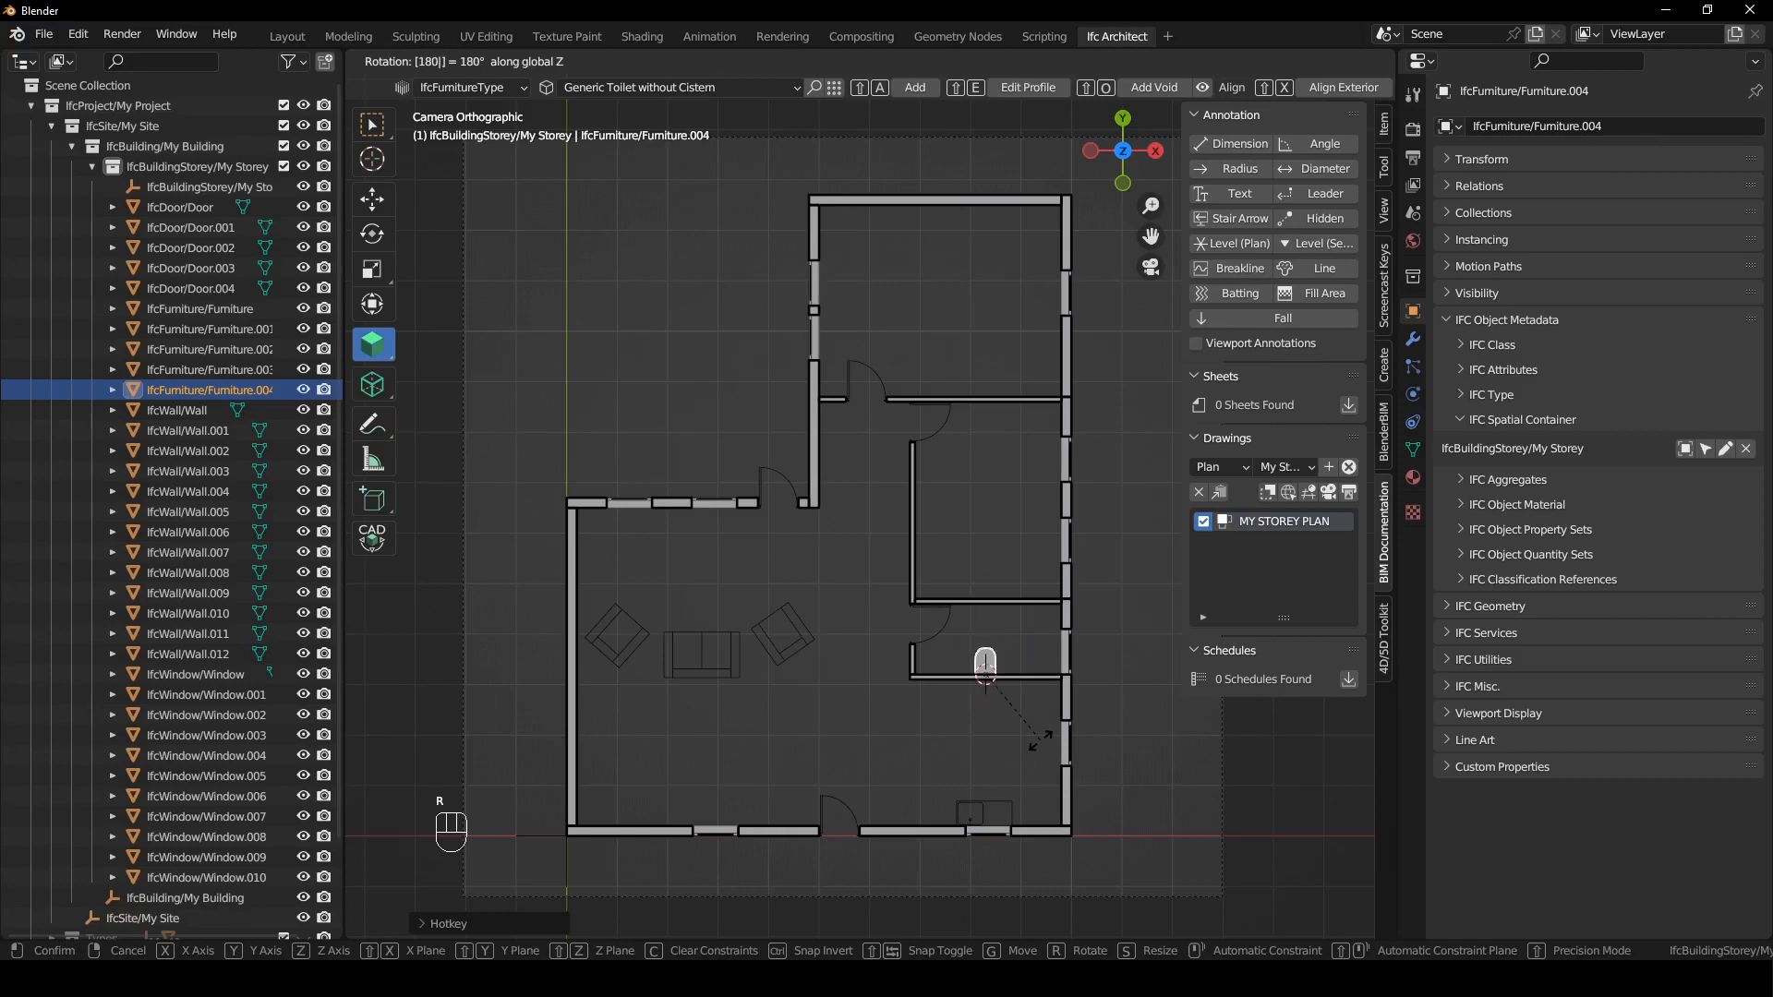
{"action": "left_click", "coordinate": [1039, 740]}
- Add a Neufert Cooktop 89x51 at the 3D cursor placed on the small bathroom's lower wall
{"action": "right_click_drag", "start_coordinate": [966, 713], "coordinate": [951, 676], "text": "shift"}
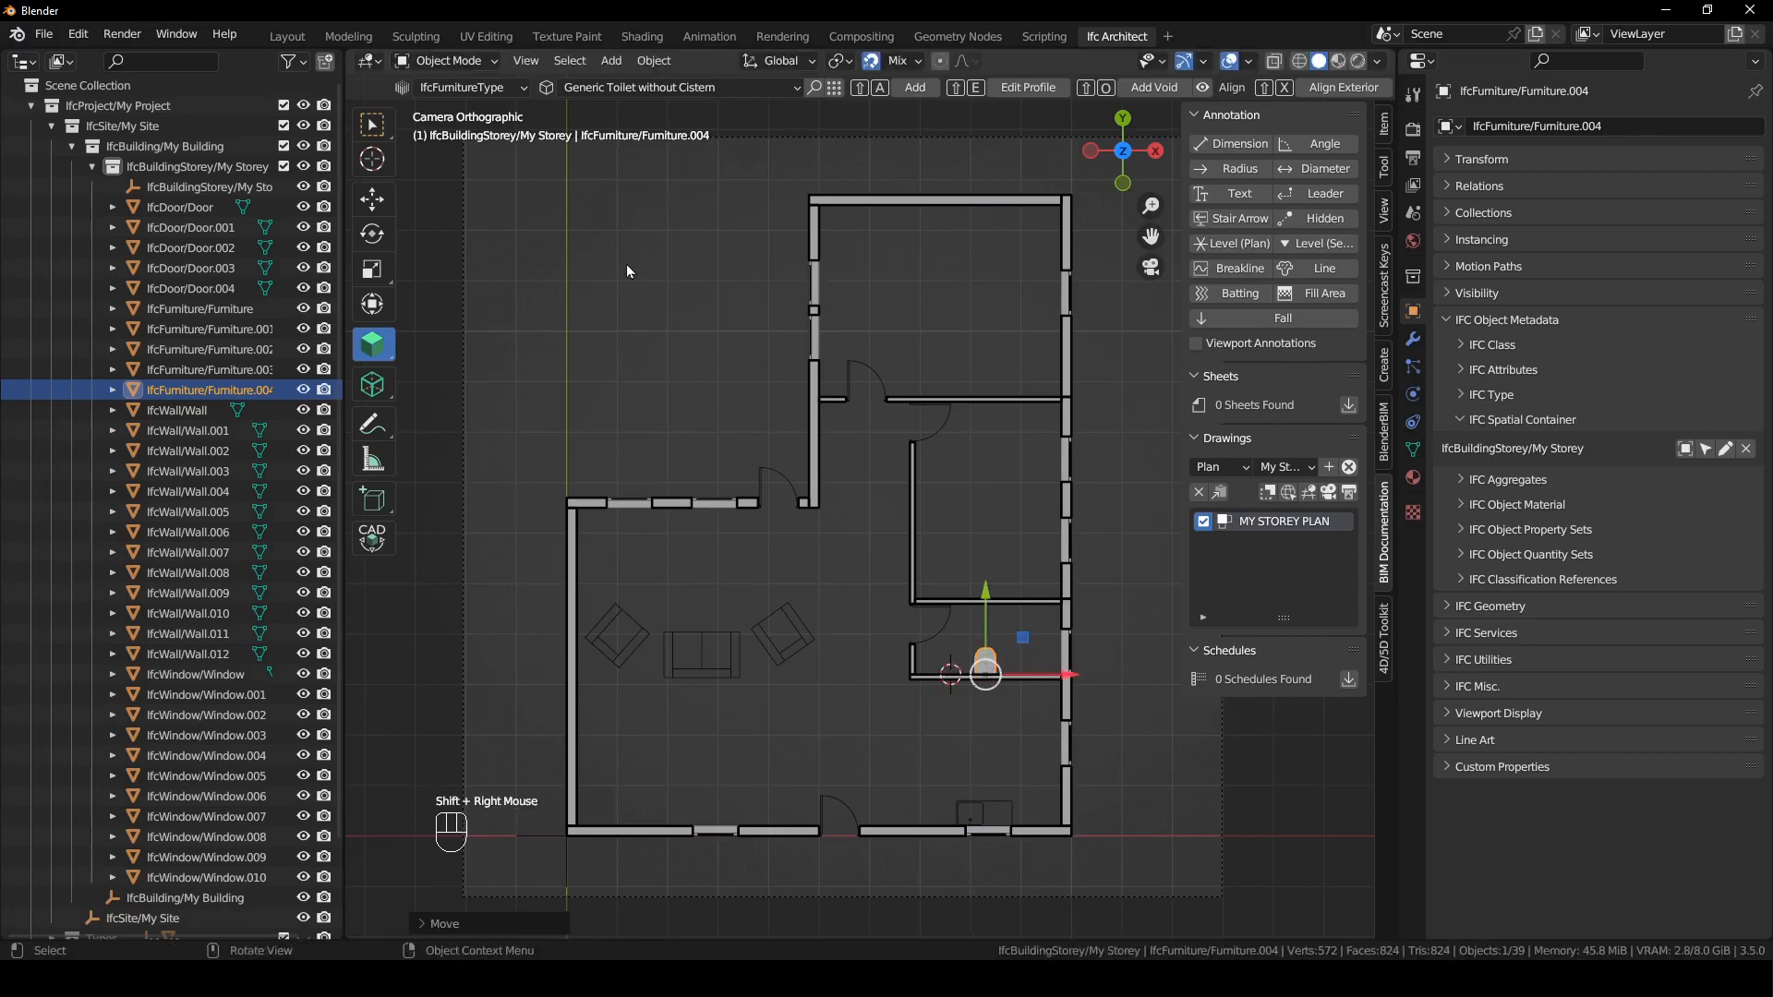
{"action": "left_click", "coordinate": [694, 89]}
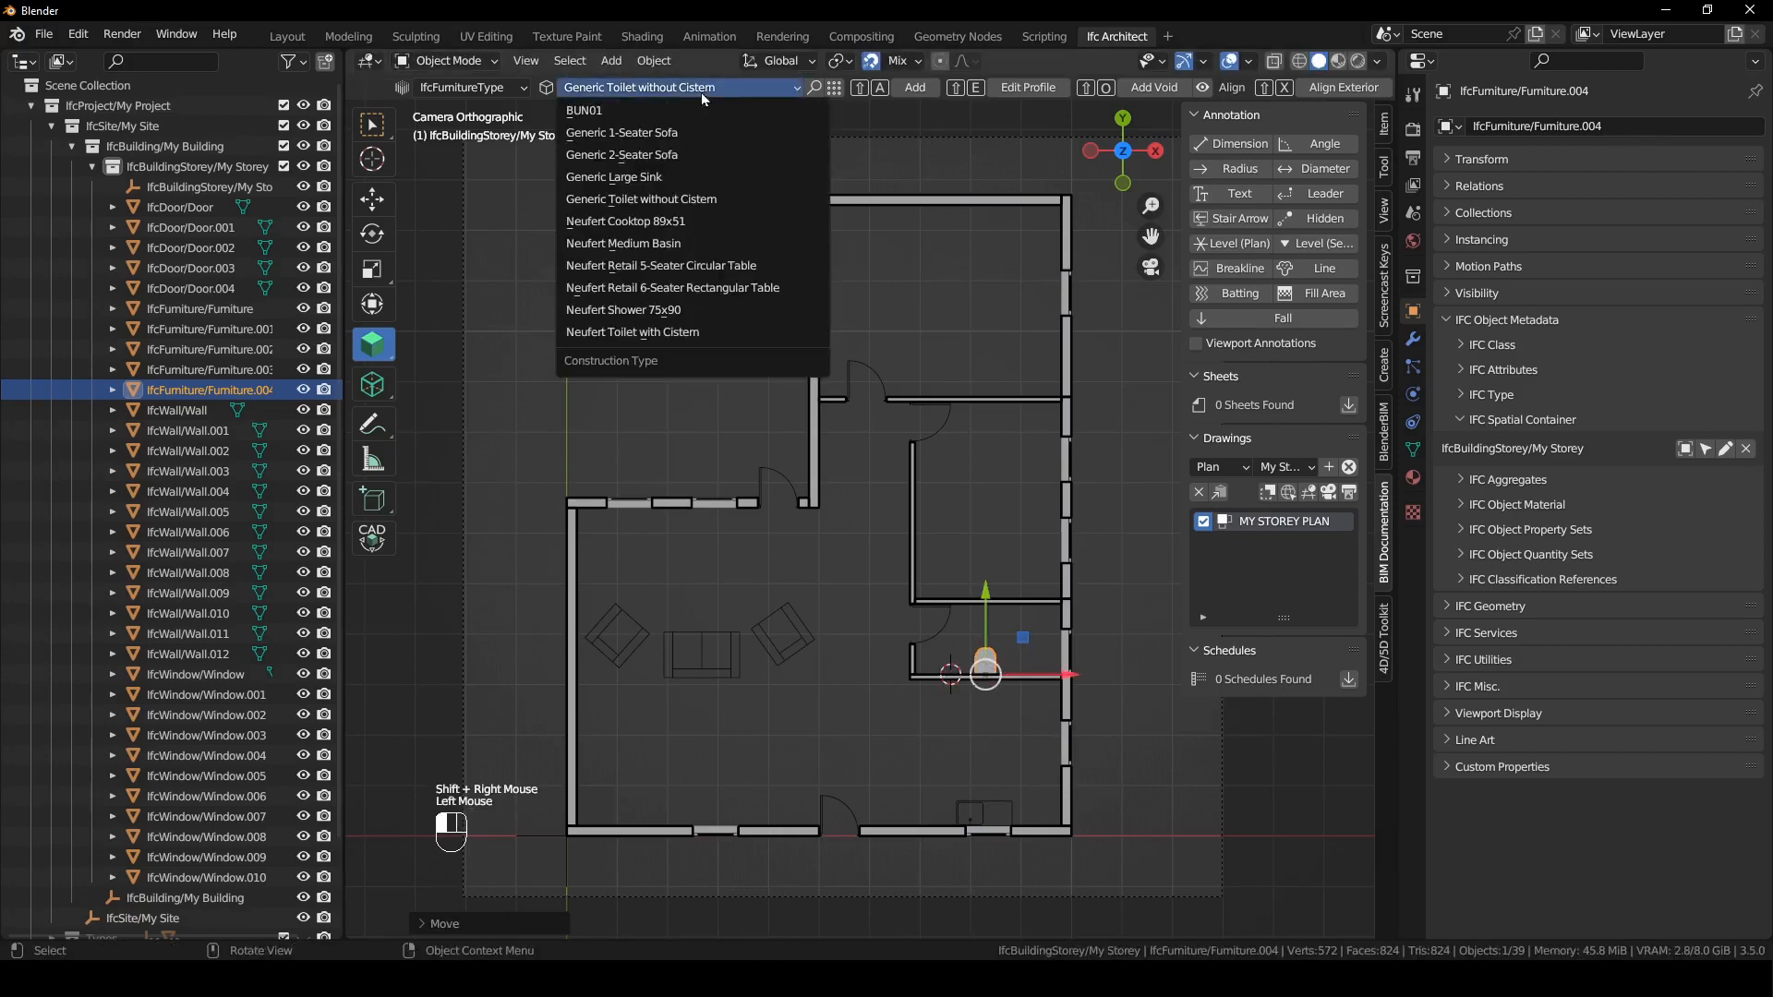
{"action": "left_click", "coordinate": [716, 220]}
{"action": "right_click_drag", "start_coordinate": [961, 692], "coordinate": [966, 681], "text": "shift"}
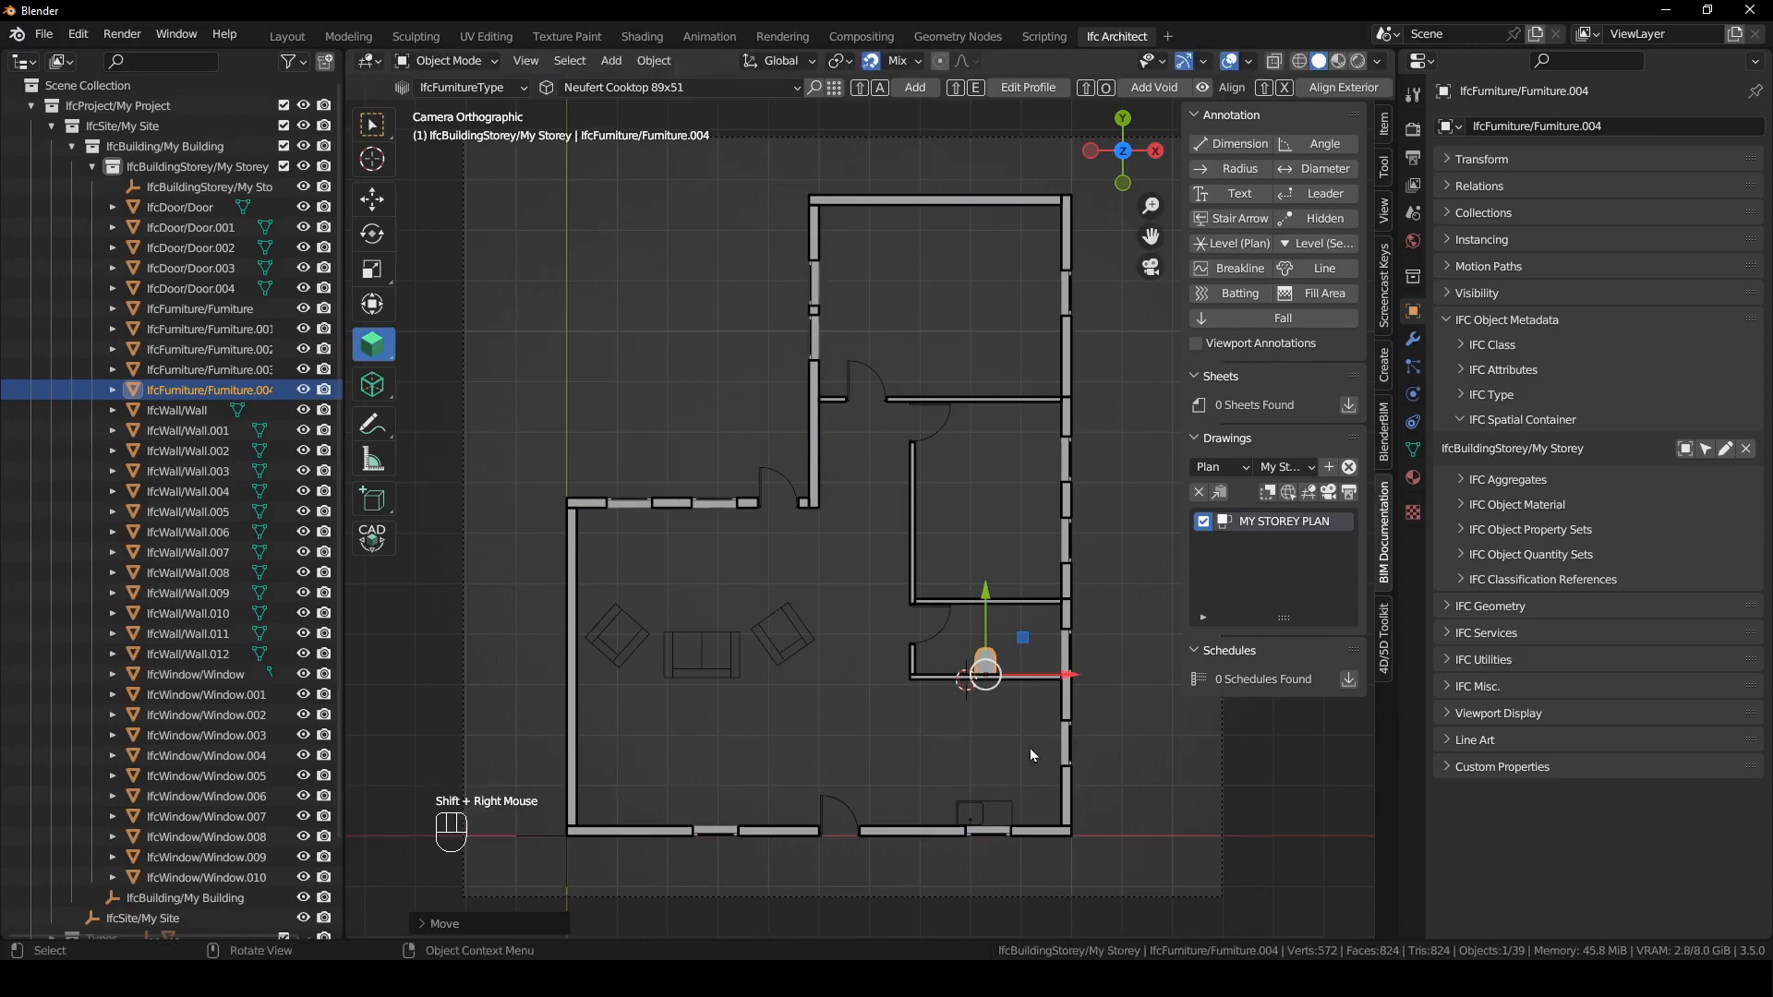
{"action": "key", "text": "shift+a"}
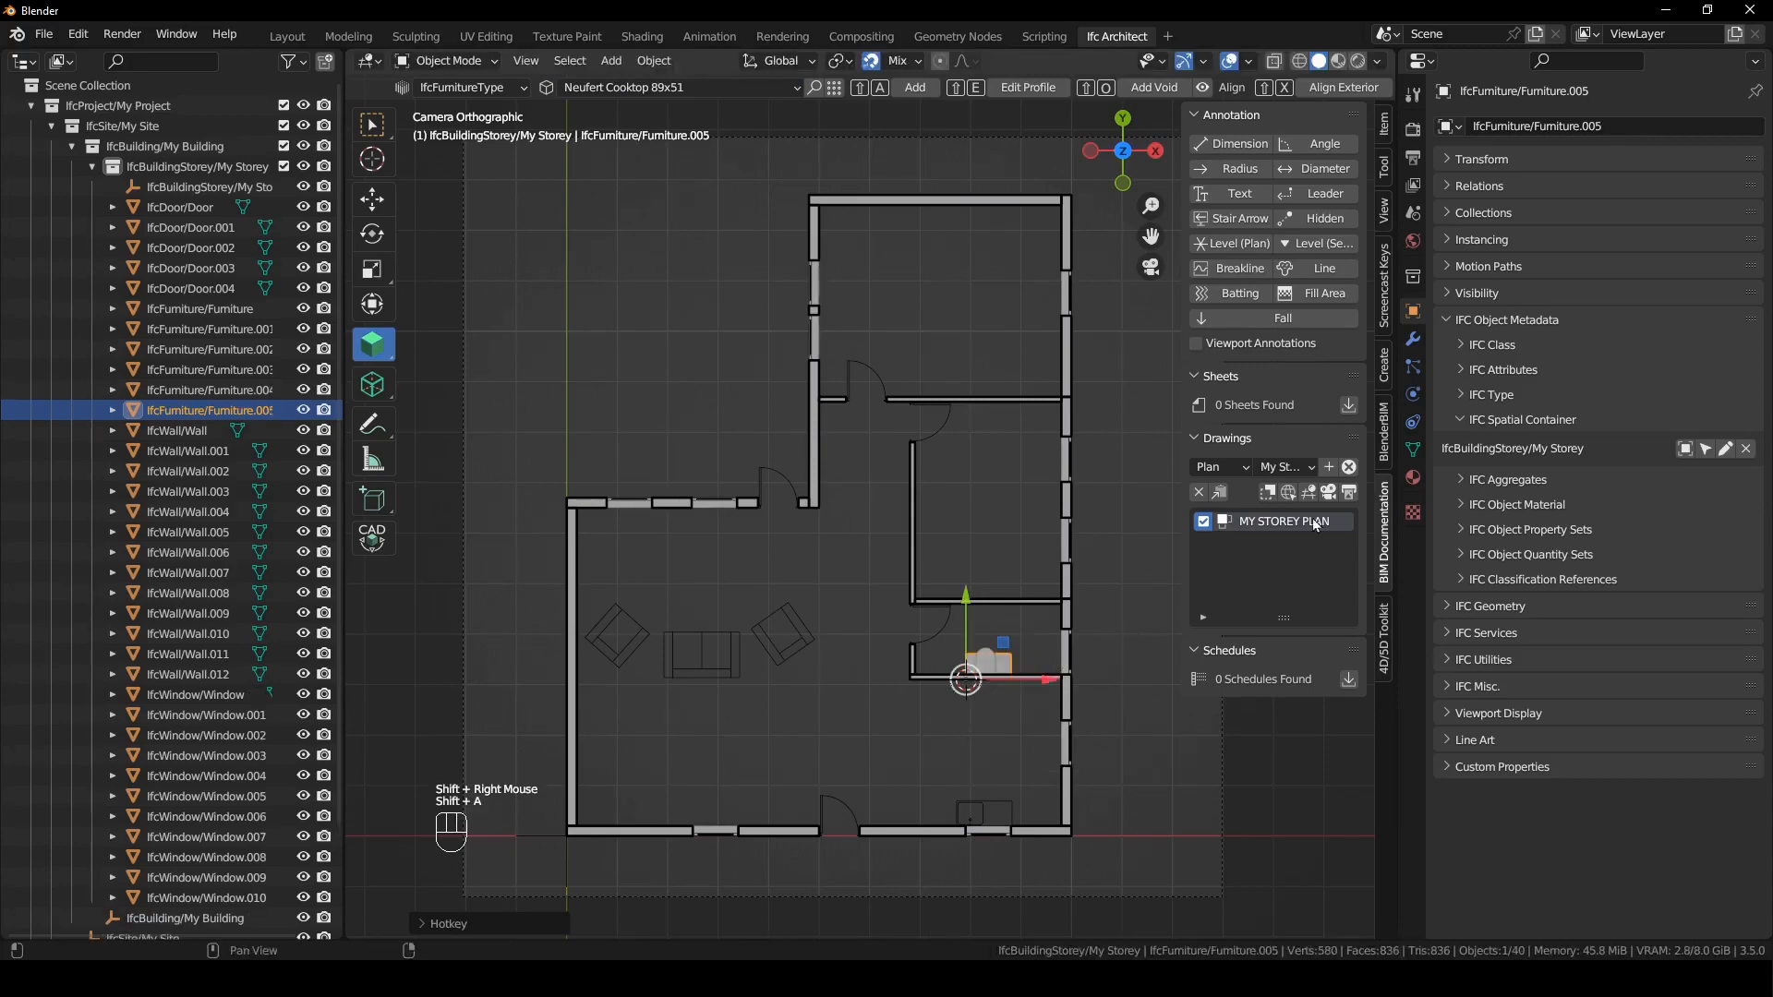
- Reactivate the MY STOREY PLAN drawing and move the cooktop to the kitchen side of the bathroom's lower wall, near its left end
{"action": "left_click", "coordinate": [1330, 491]}
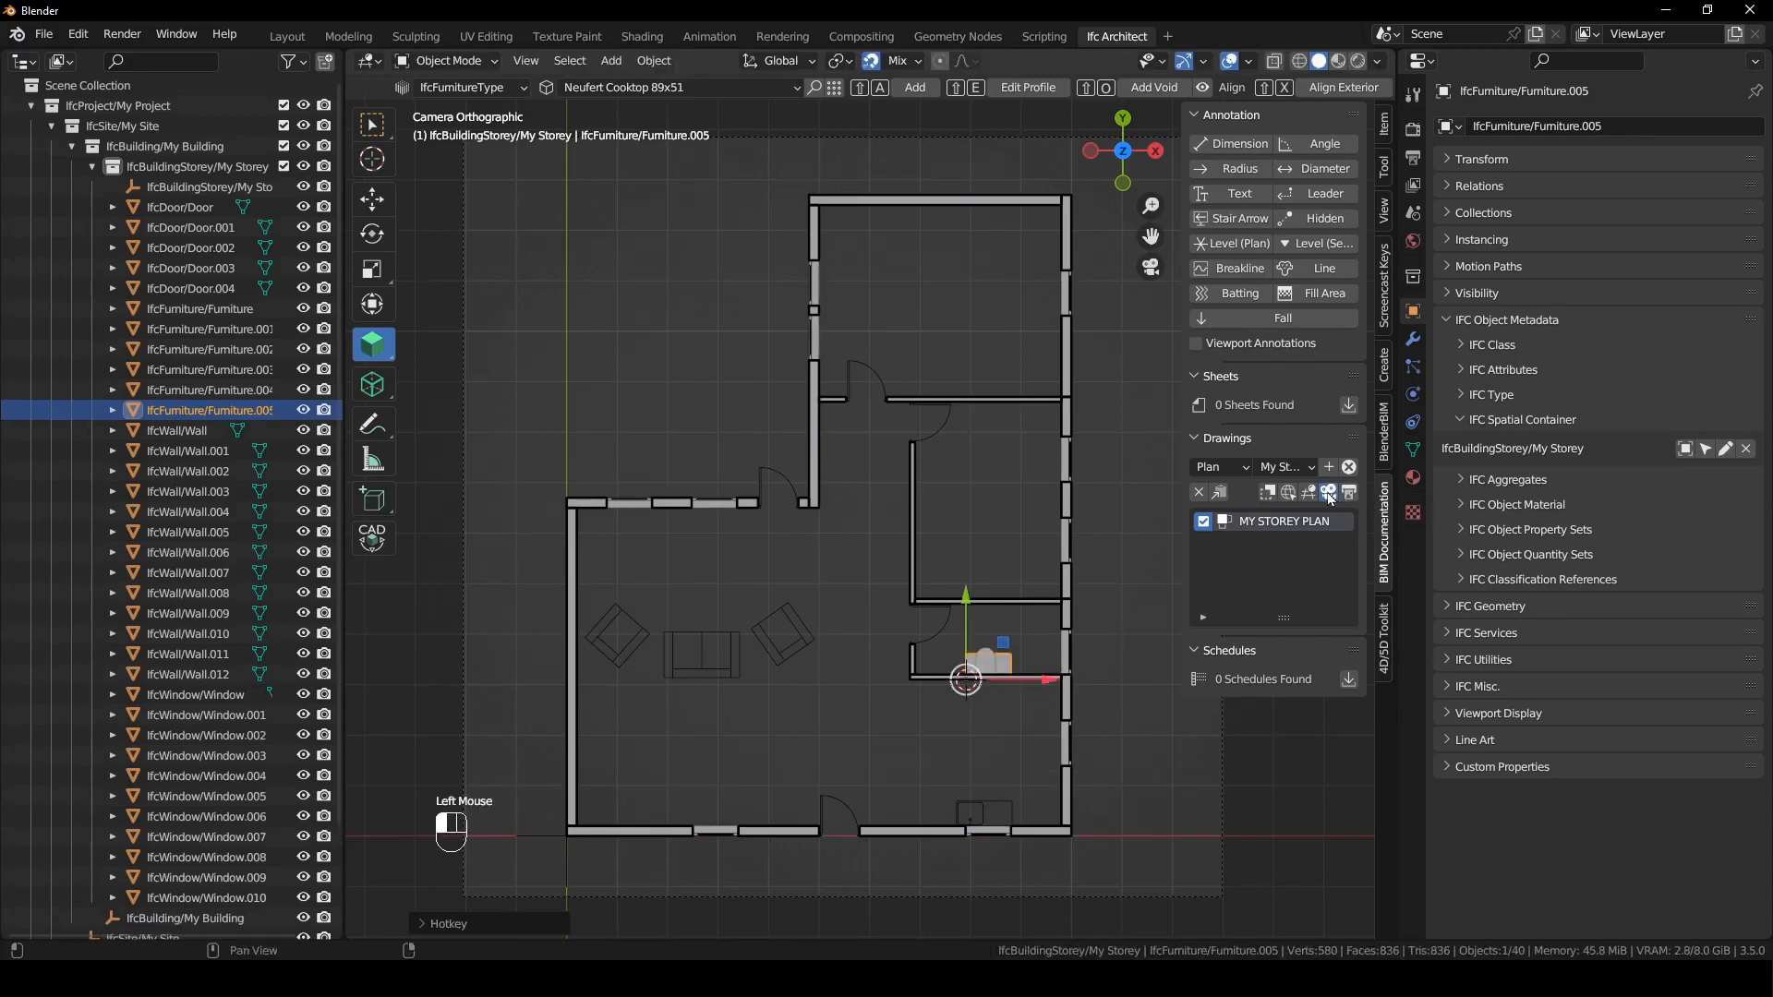
{"action": "left_click", "coordinate": [1010, 661]}
{"action": "key", "text": "g"}
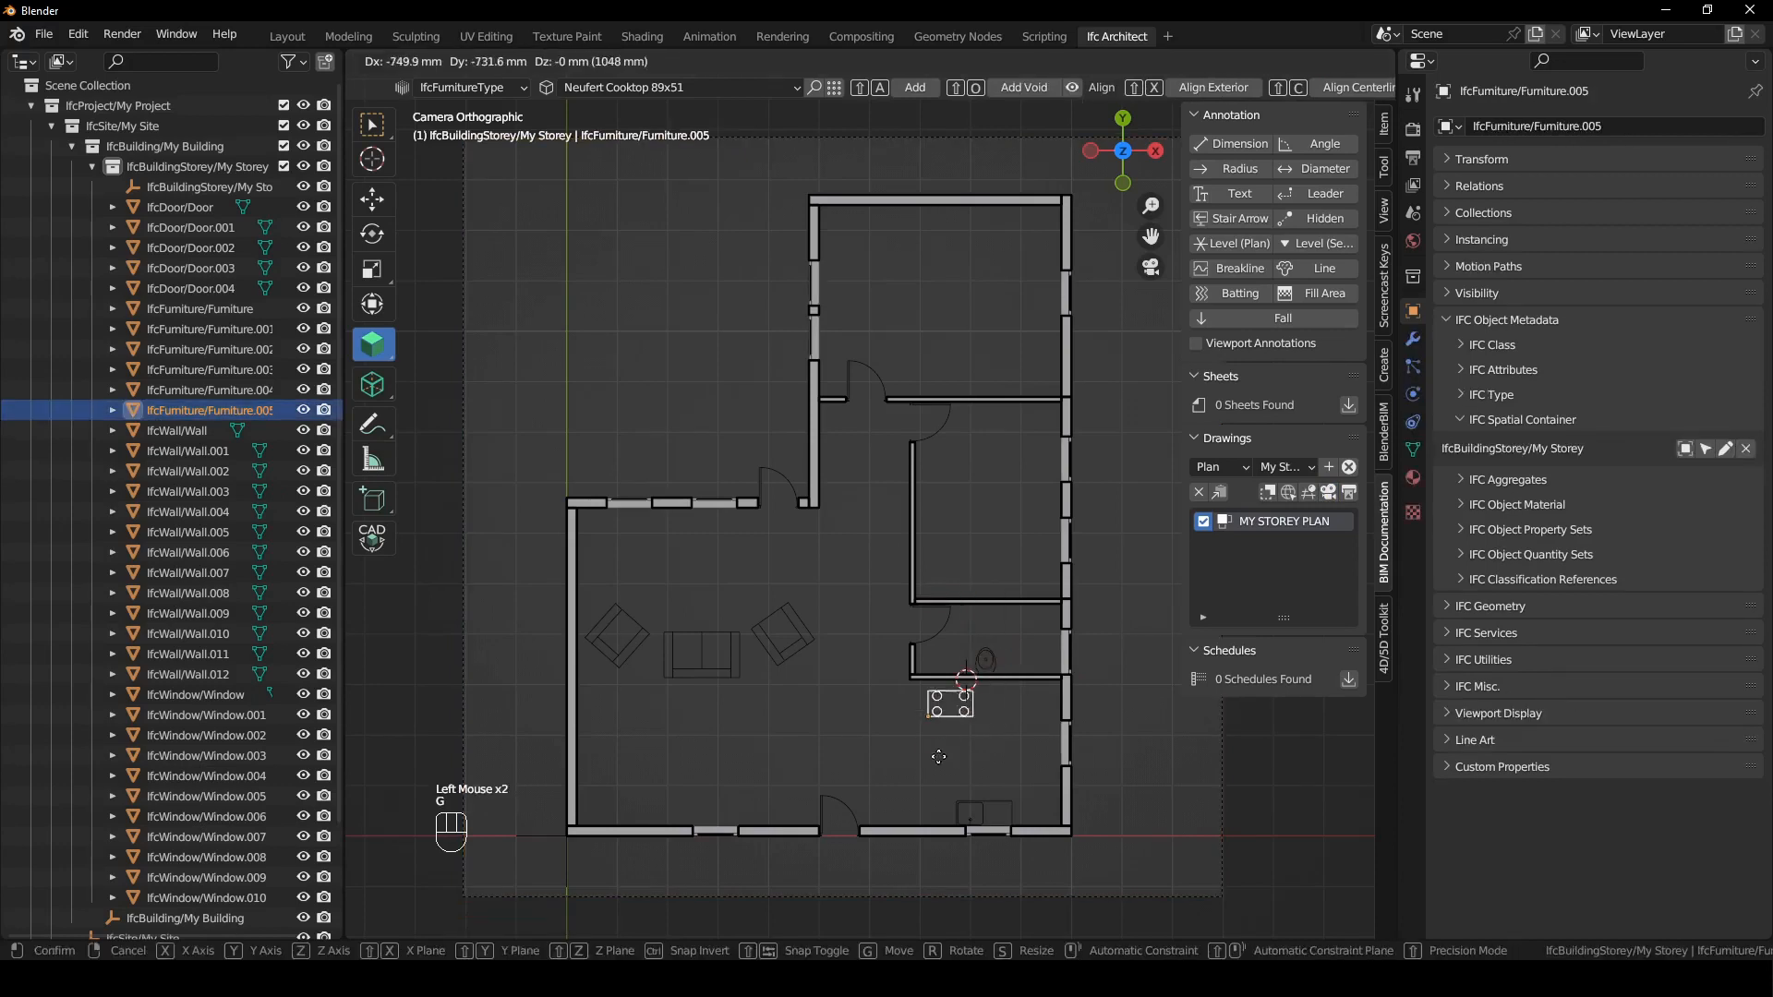
{"action": "left_click", "coordinate": [955, 773]}
{"action": "key", "text": "g"}
{"action": "left_click", "coordinate": [955, 736]}
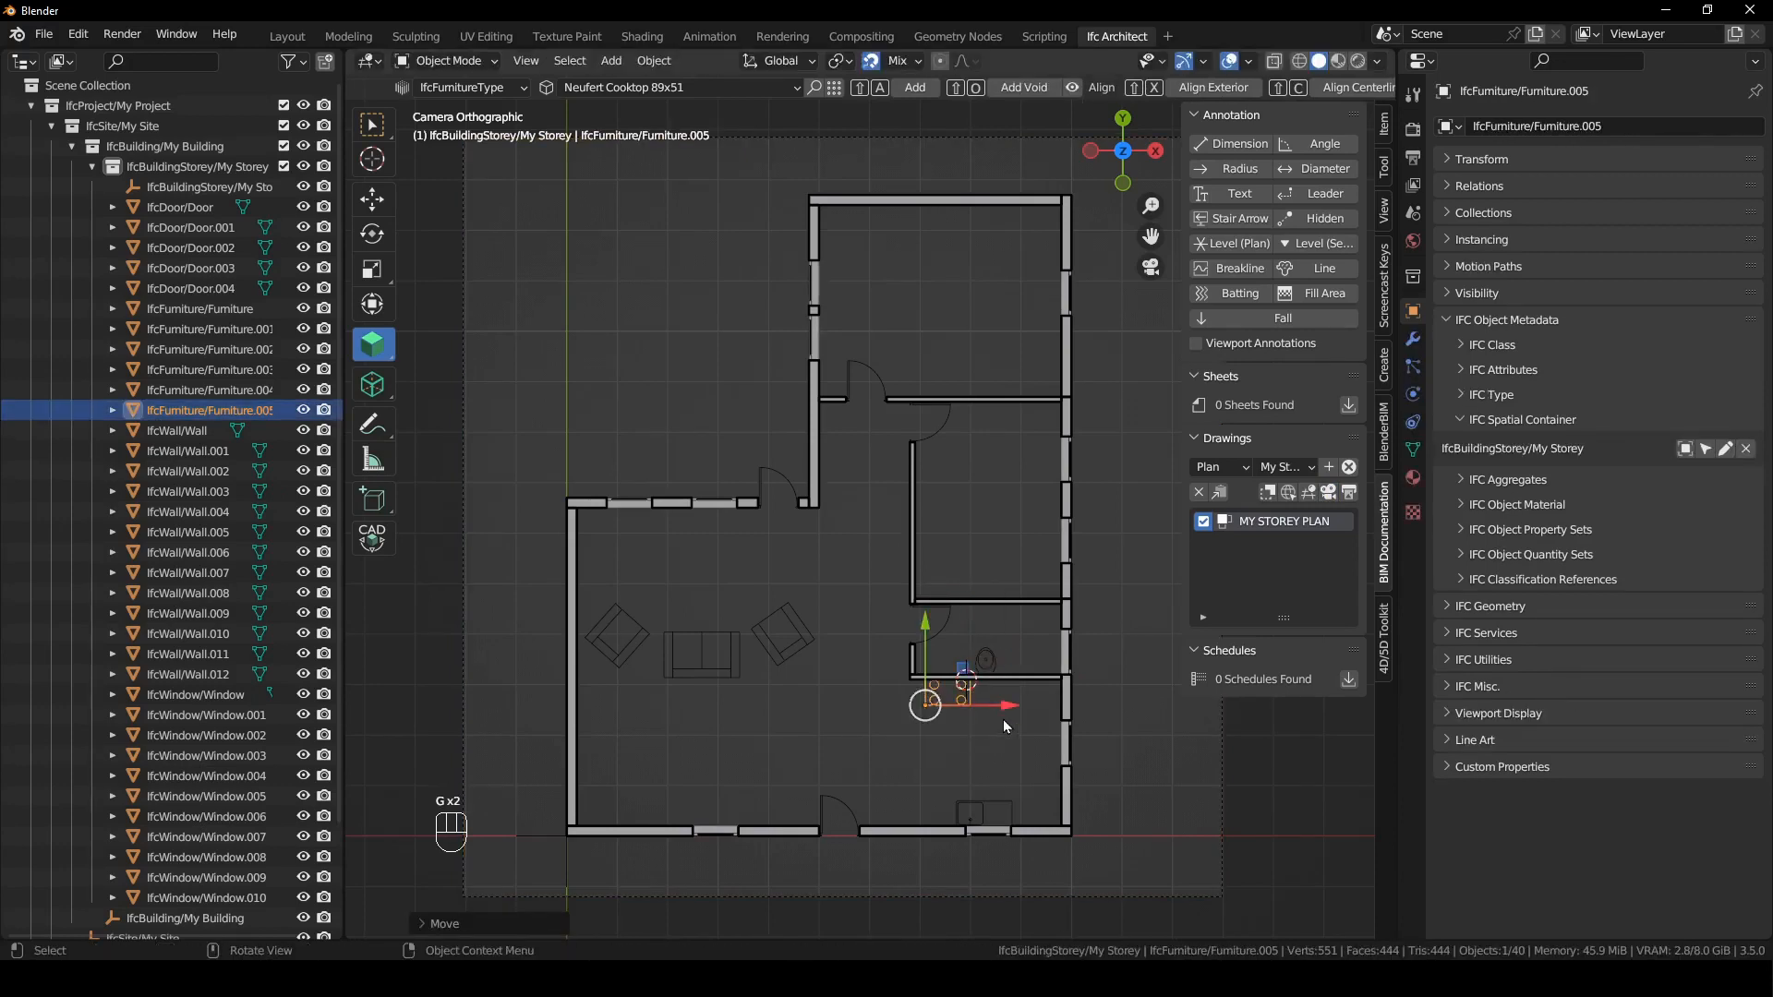
{"action": "key", "text": "g"}
{"action": "key", "text": "y"}
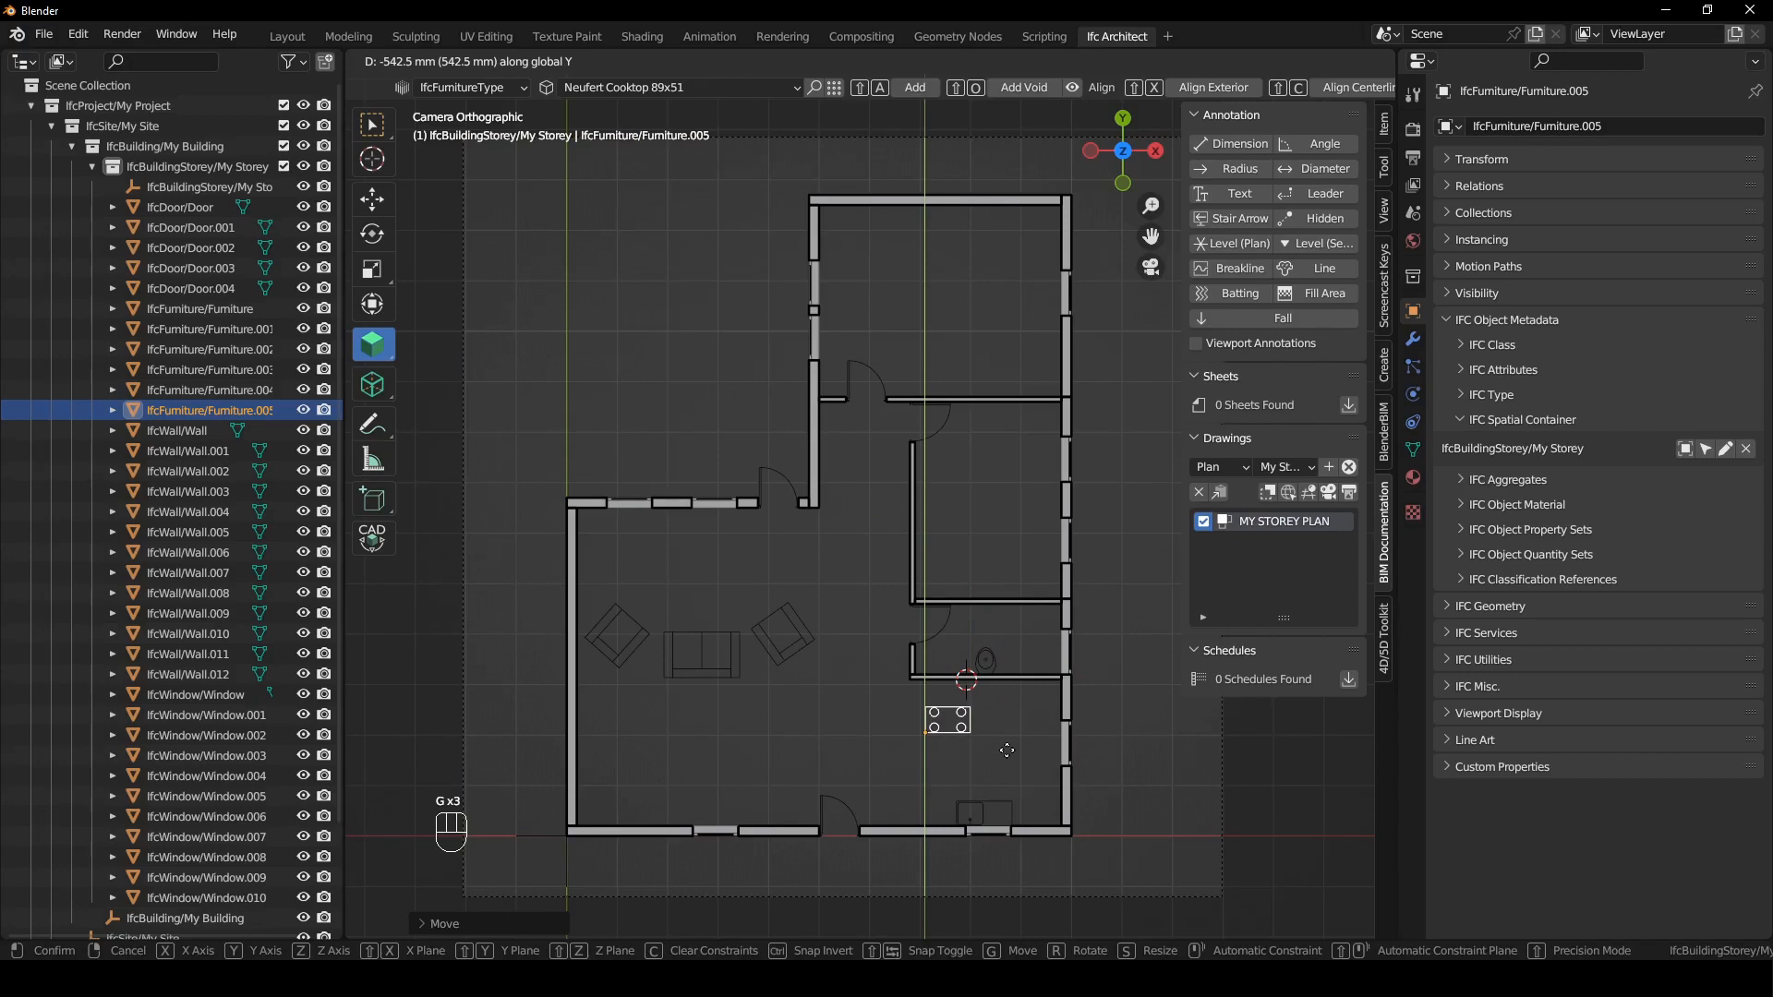
{"action": "key", "text": "Escape"}
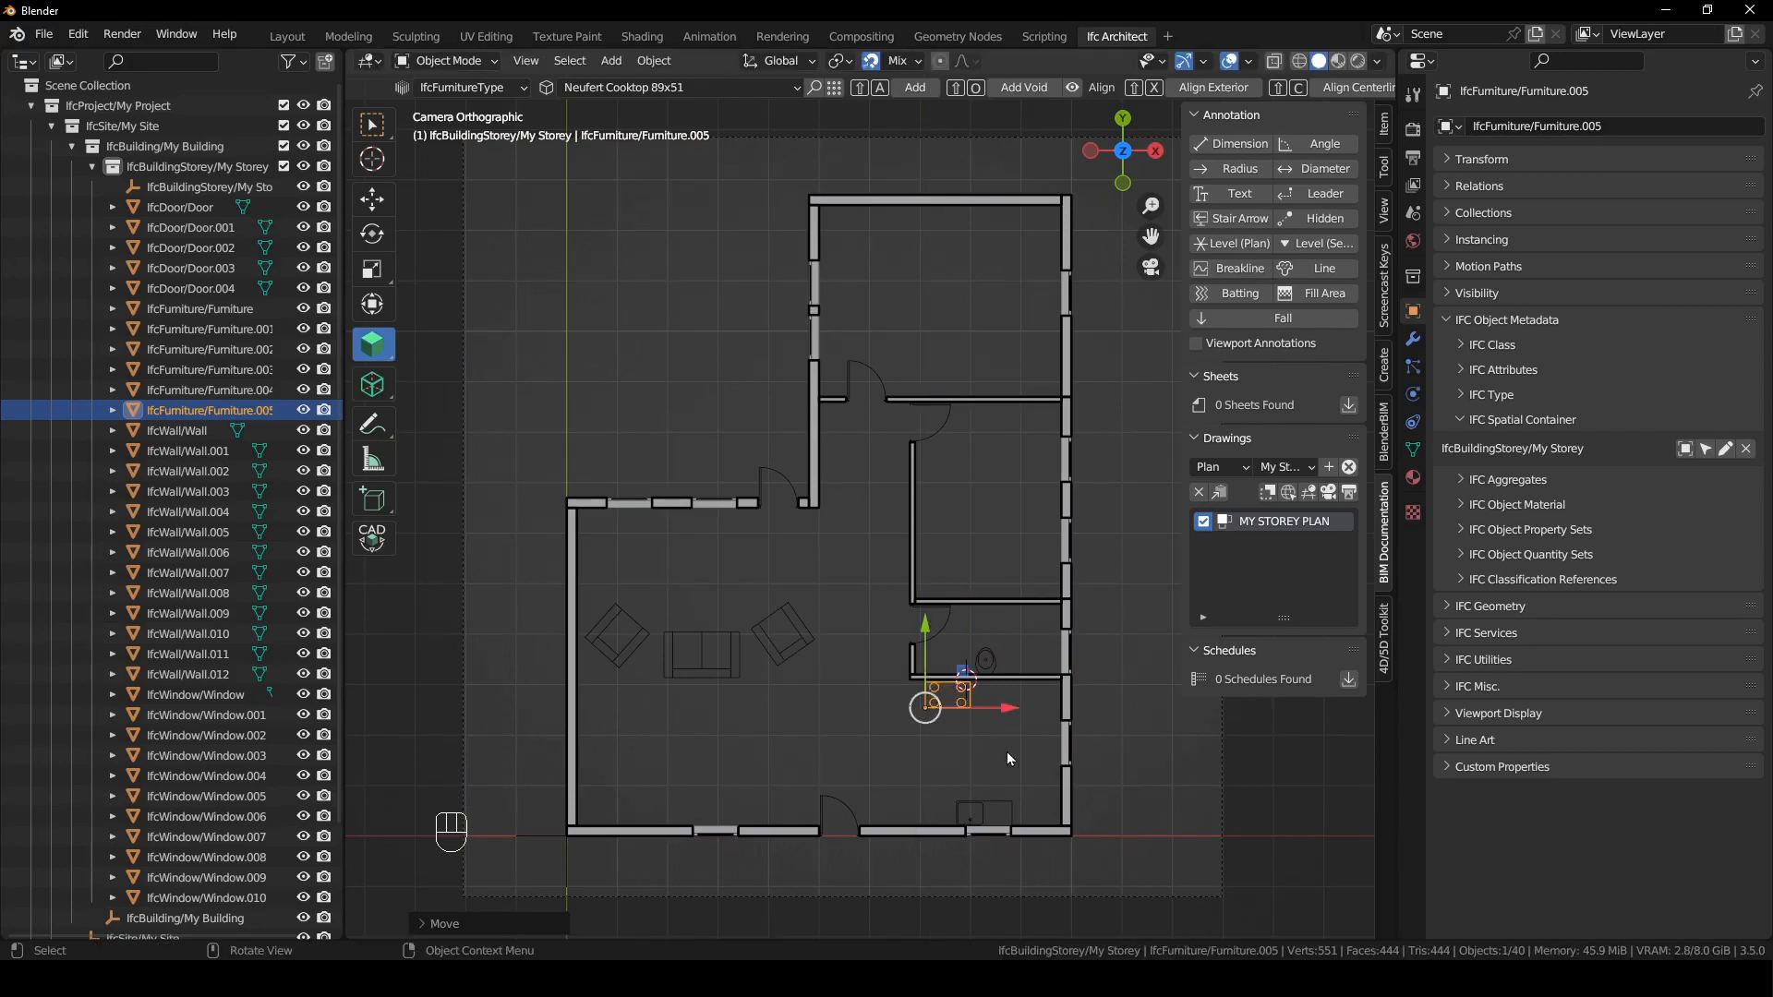
{"action": "left_click", "coordinate": [1006, 750]}
- Add a Neufert Medium Basin at the 3D cursor placed on the bathroom's lower wall, left of the toilet
{"action": "left_click", "coordinate": [1385, 168]}
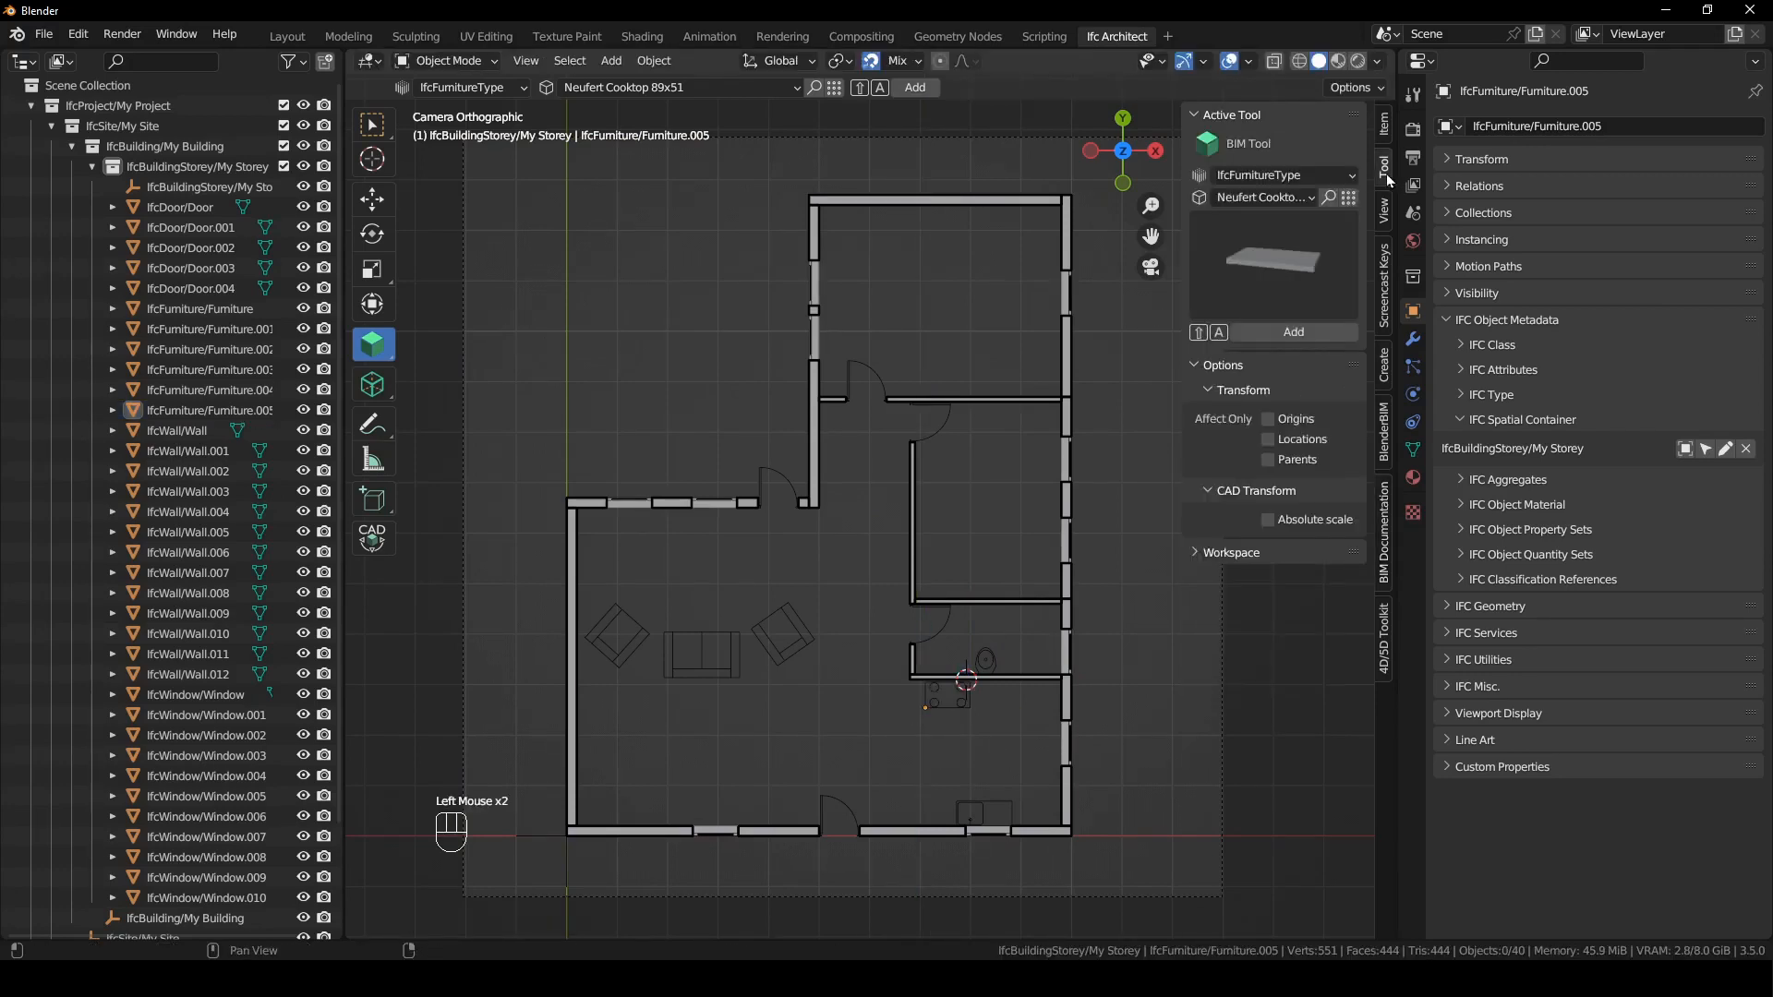
{"action": "left_click", "coordinate": [1389, 489]}
{"action": "left_click", "coordinate": [589, 88]}
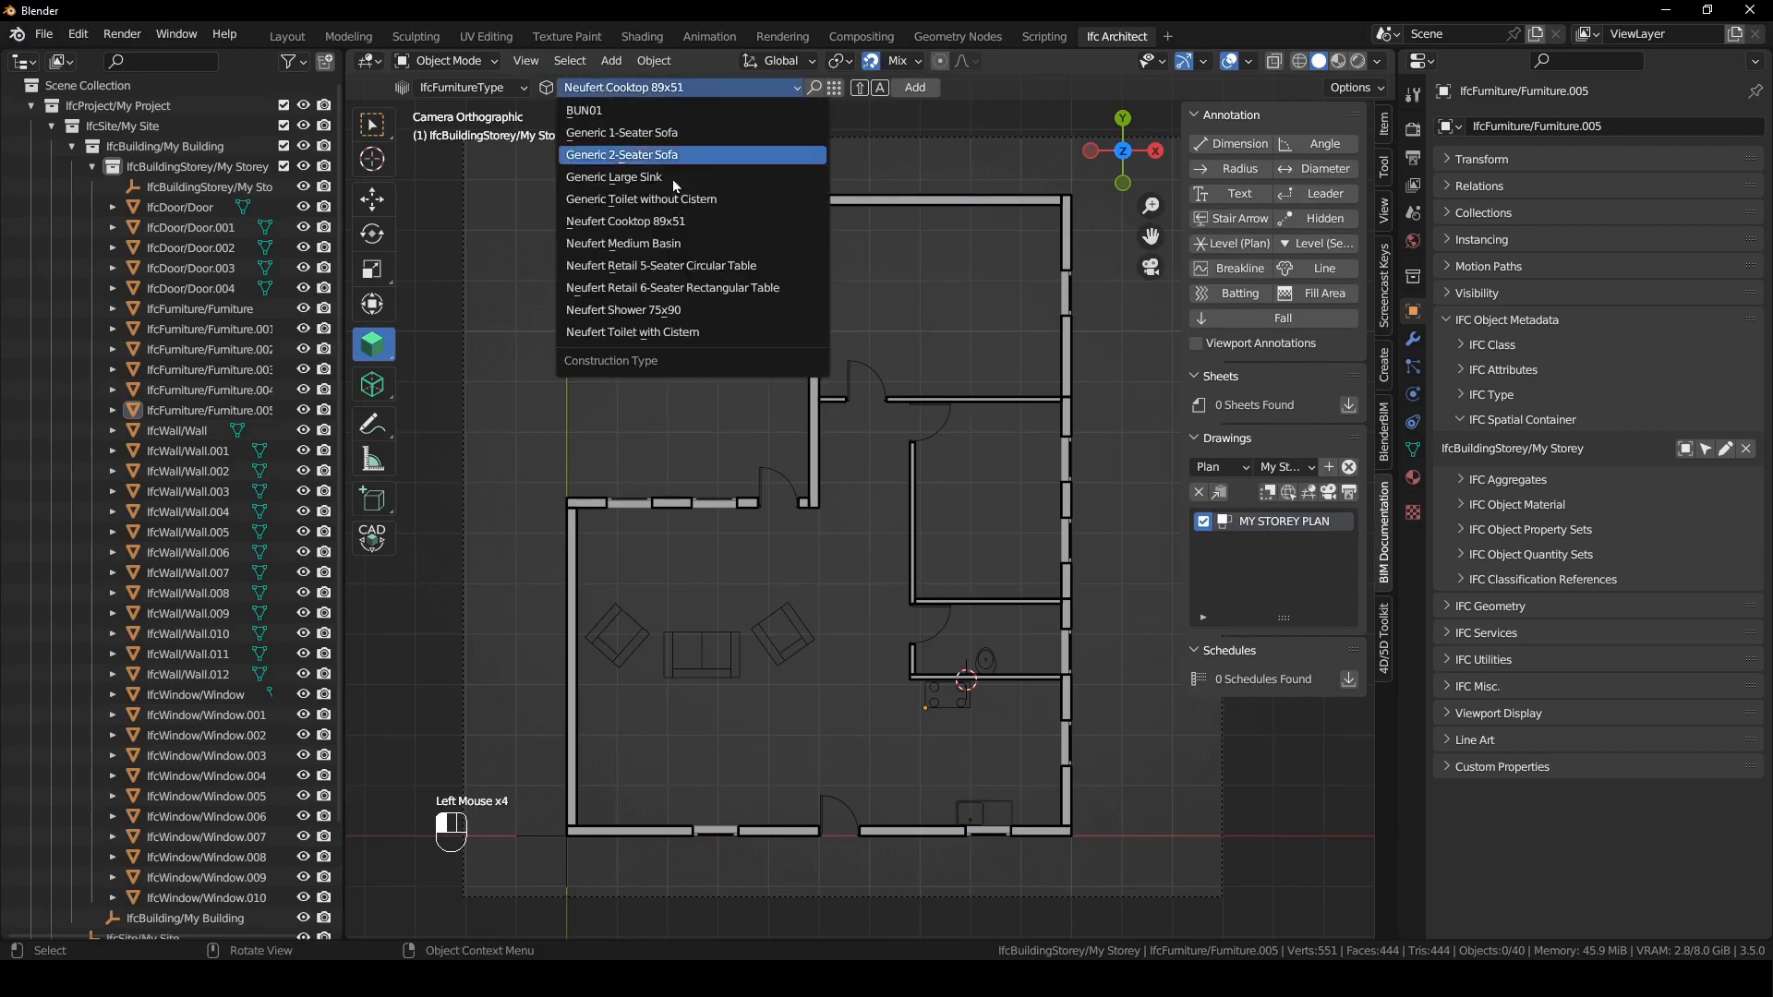
{"action": "left_click", "coordinate": [679, 247]}
{"action": "right_click", "coordinate": [942, 663], "text": "shift"}
{"action": "right_click_drag", "start_coordinate": [943, 670], "coordinate": [937, 662], "text": "shift"}
{"action": "key", "text": "shift+a"}
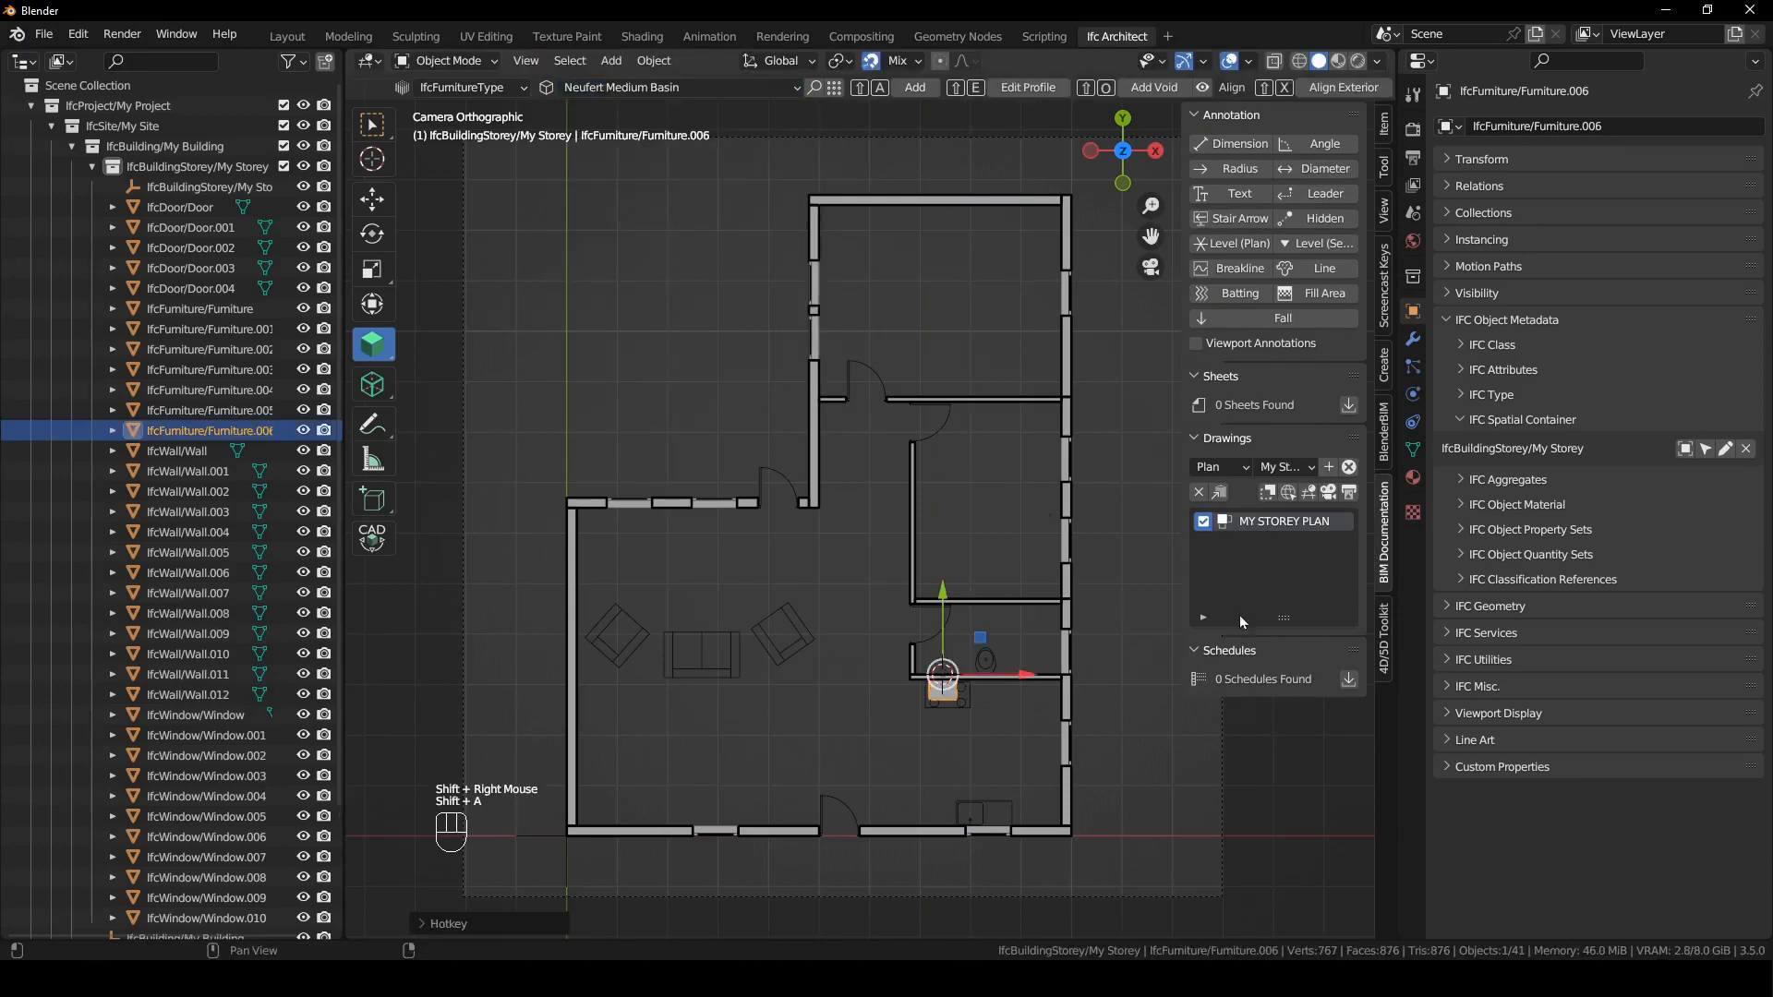
- Reactivate the MY STOREY PLAN drawing and rotate the basin 180° so it faces into the bathroom
{"action": "left_click", "coordinate": [1328, 492]}
{"action": "left_click", "coordinate": [951, 702]}
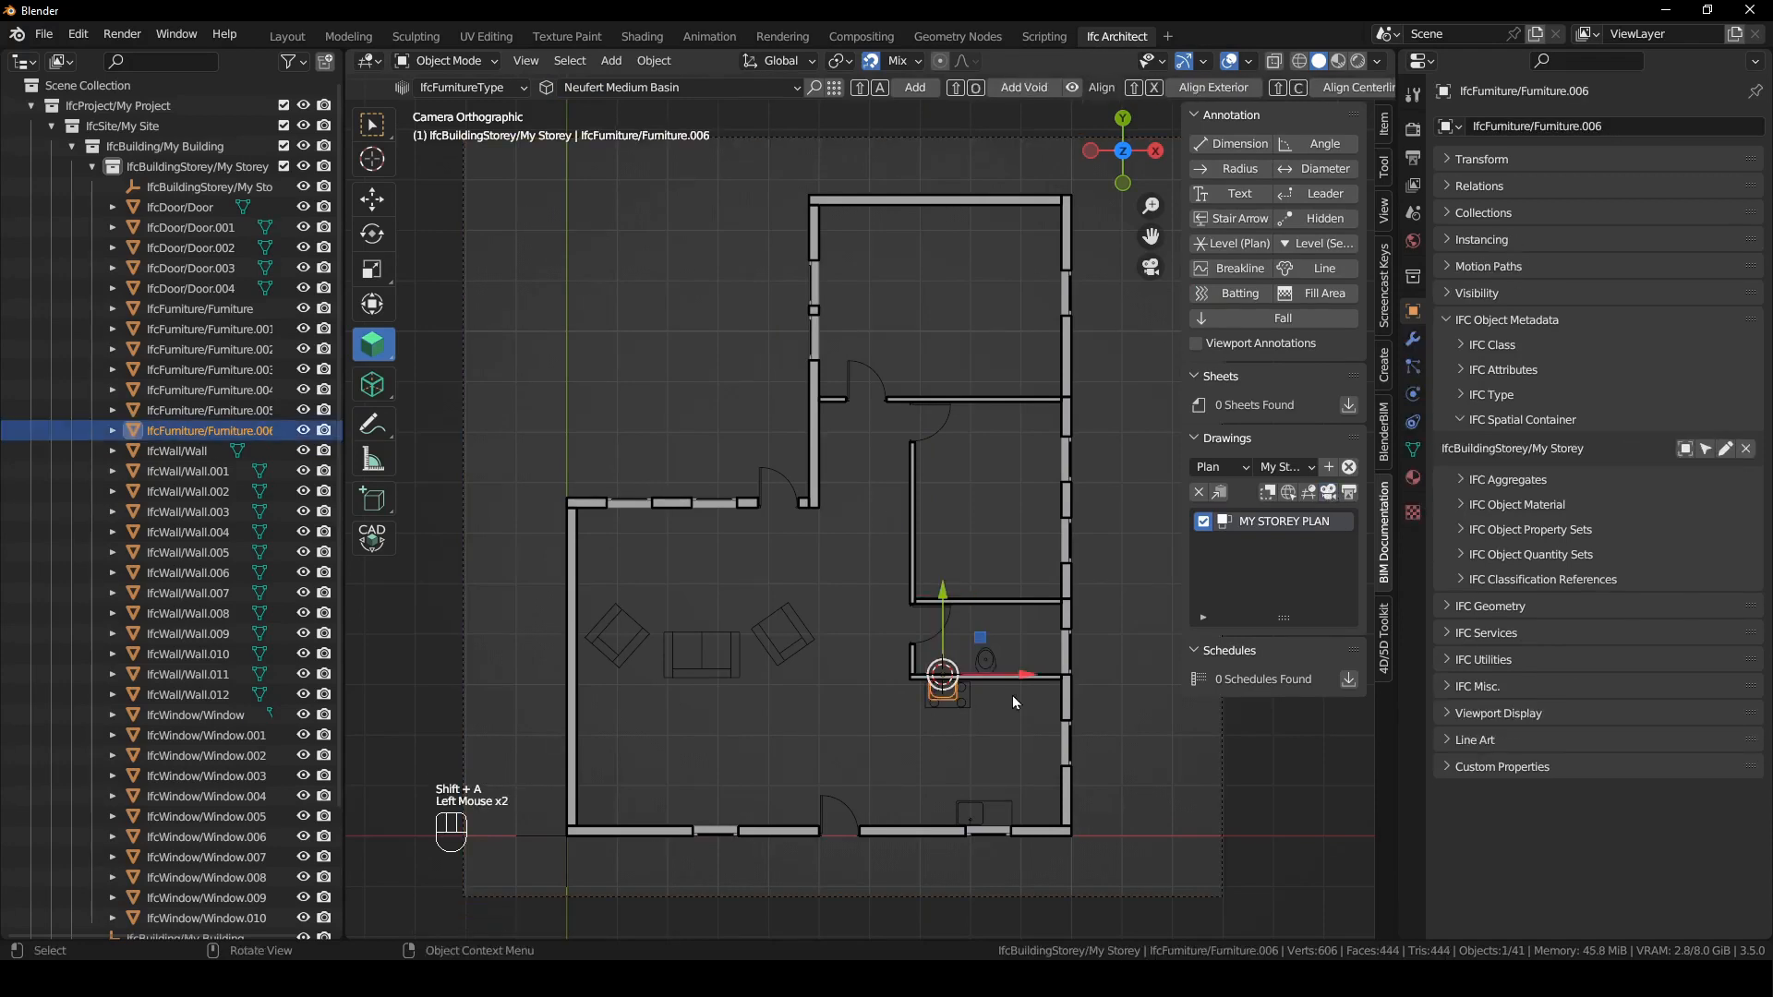
{"action": "type", "text": "r180"}
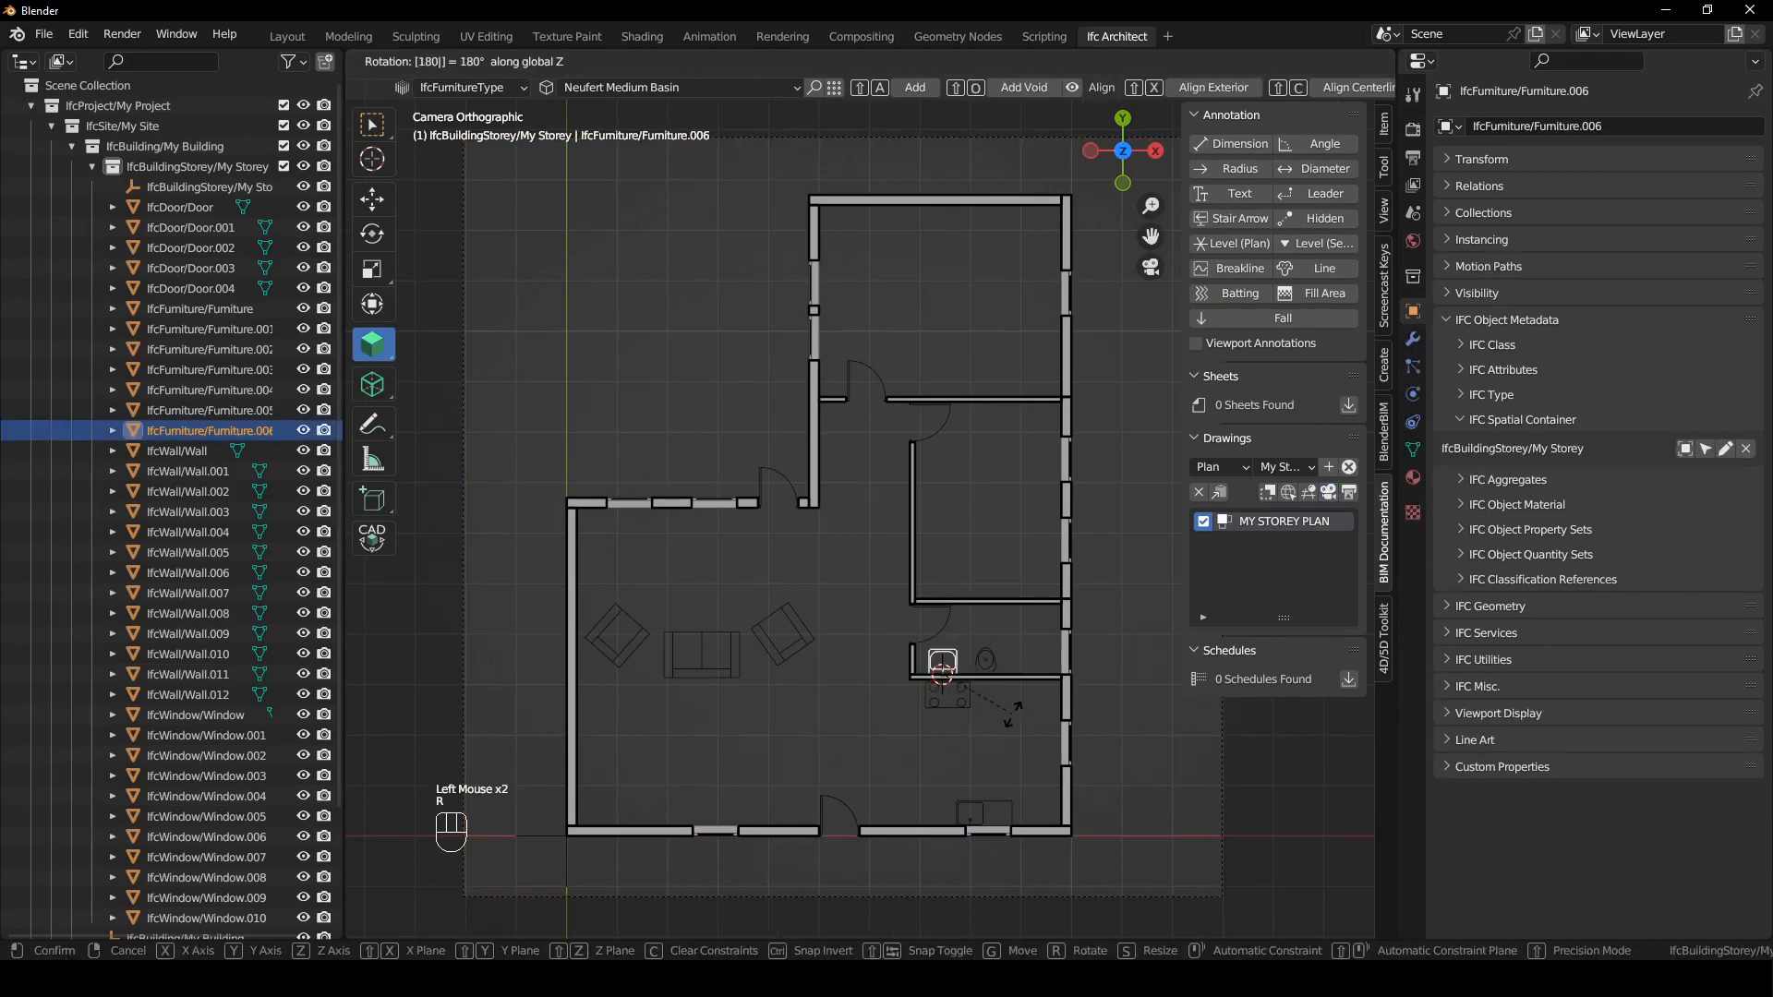
{"action": "key", "text": "Return"}
- Add a Neufert Shower 75x90 at the 3D cursor placed on the bathroom's lower wall, right of the toilet
{"action": "right_click_drag", "start_coordinate": [967, 701], "coordinate": [1032, 674], "text": "shift"}
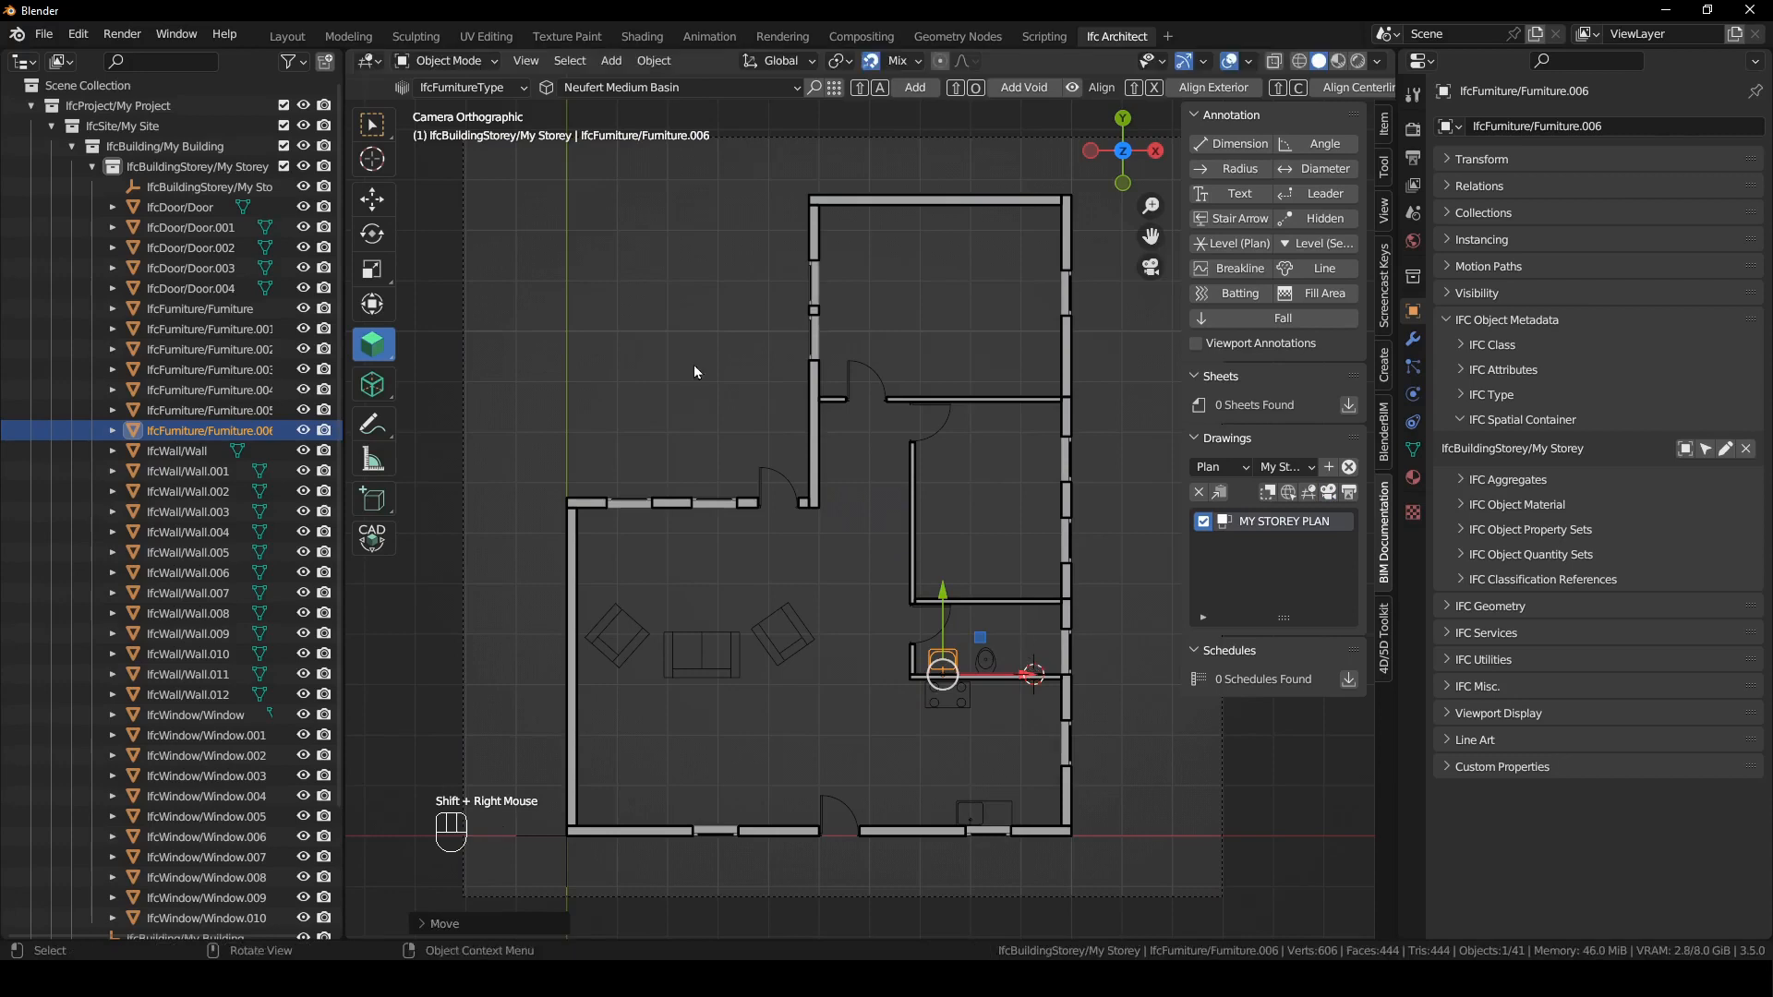
{"action": "left_click", "coordinate": [669, 90]}
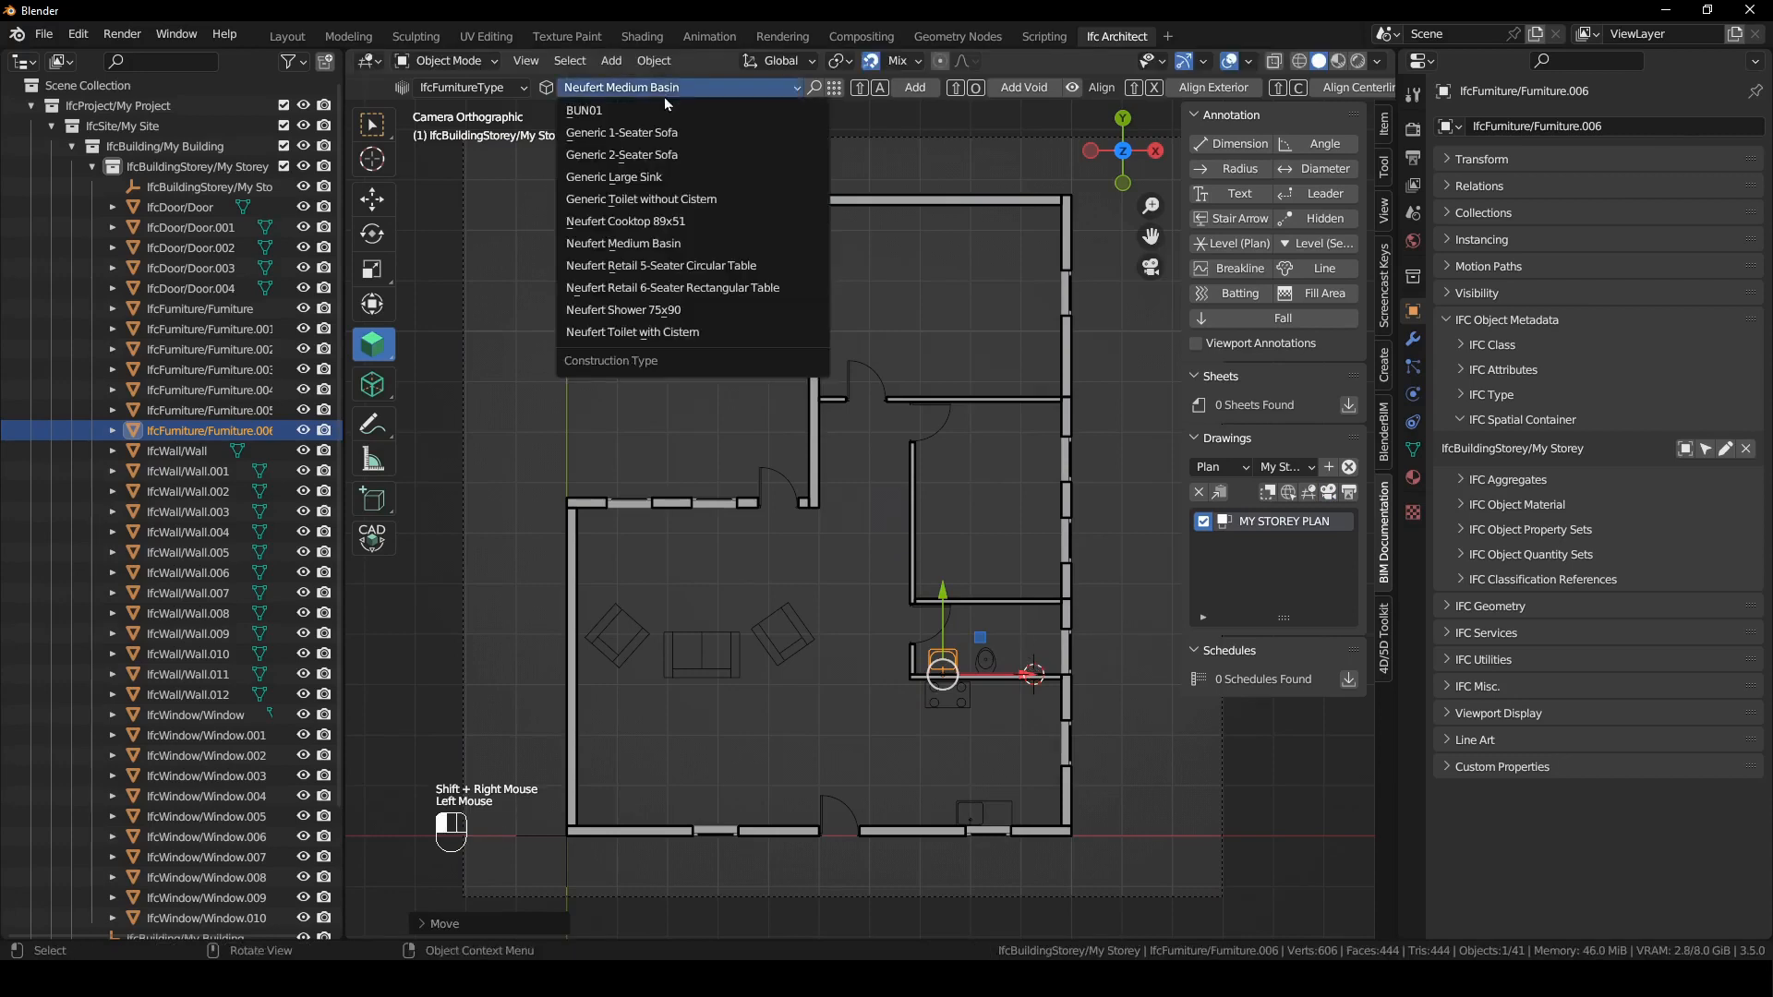
{"action": "left_click", "coordinate": [691, 310]}
{"action": "key", "text": "shift+a"}
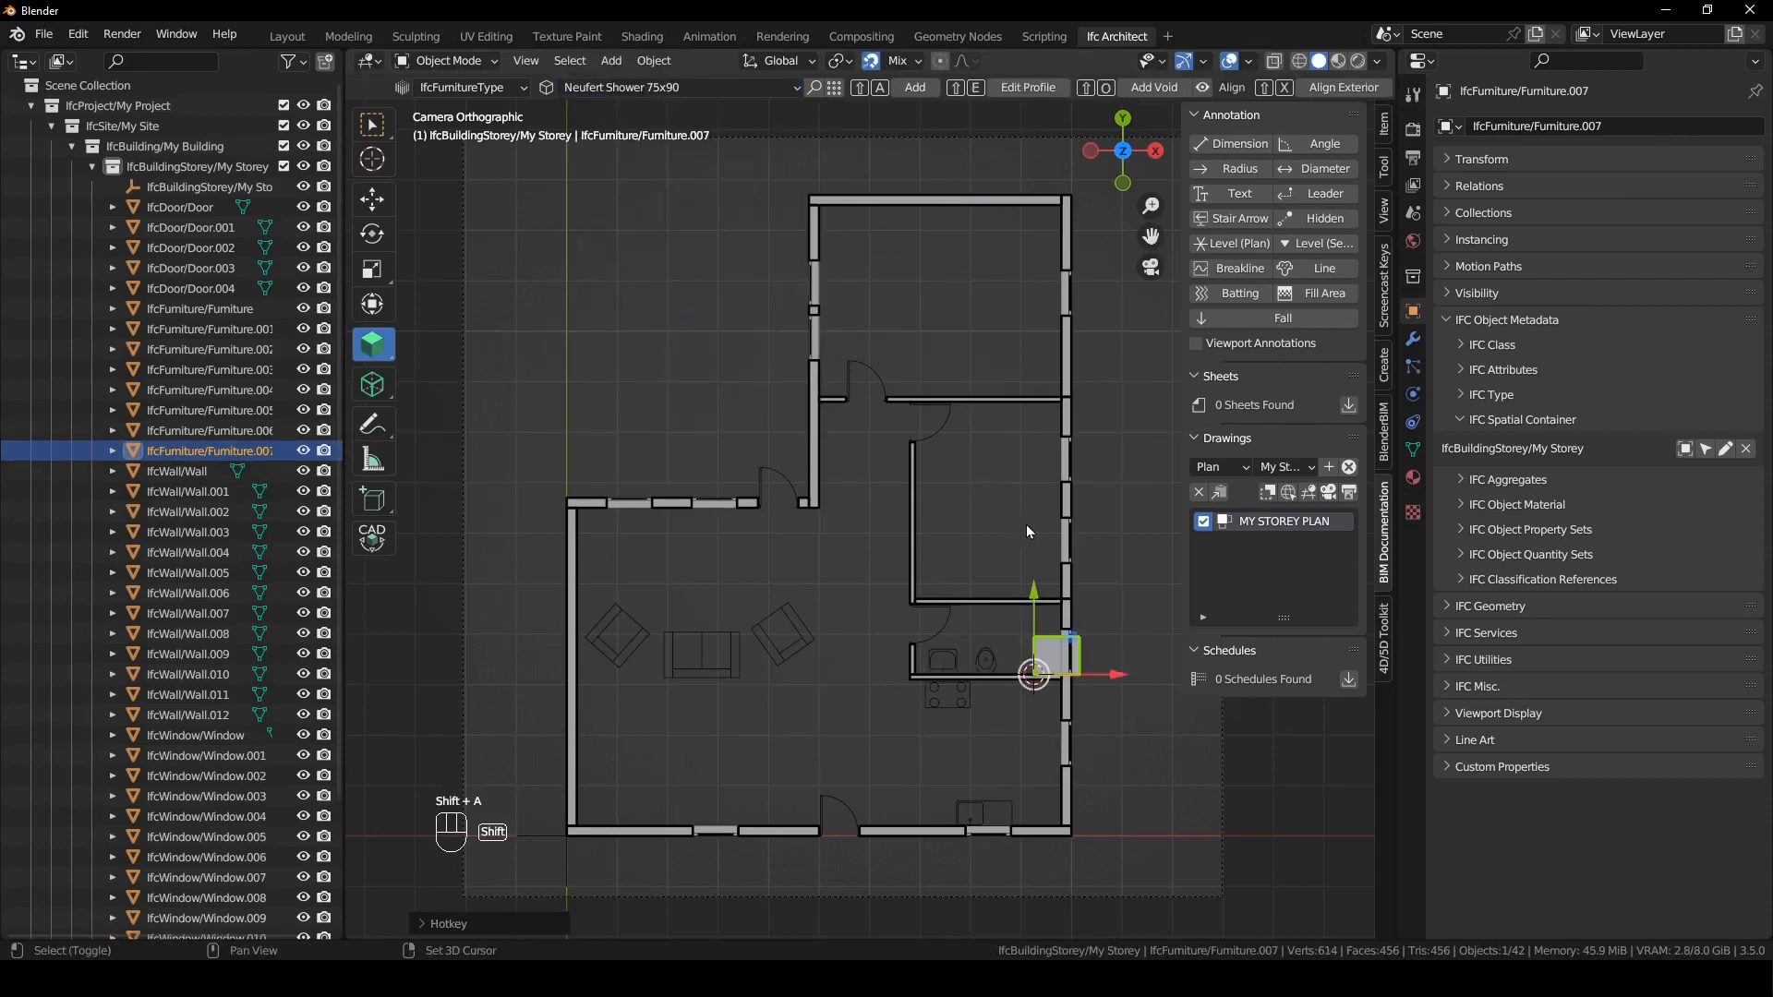
- Reactivate the MY STOREY PLAN drawing, rotate the shower -90° and move it into the bathroom's lower-right corner
{"action": "left_click", "coordinate": [1331, 493]}
{"action": "left_click", "coordinate": [1048, 644]}
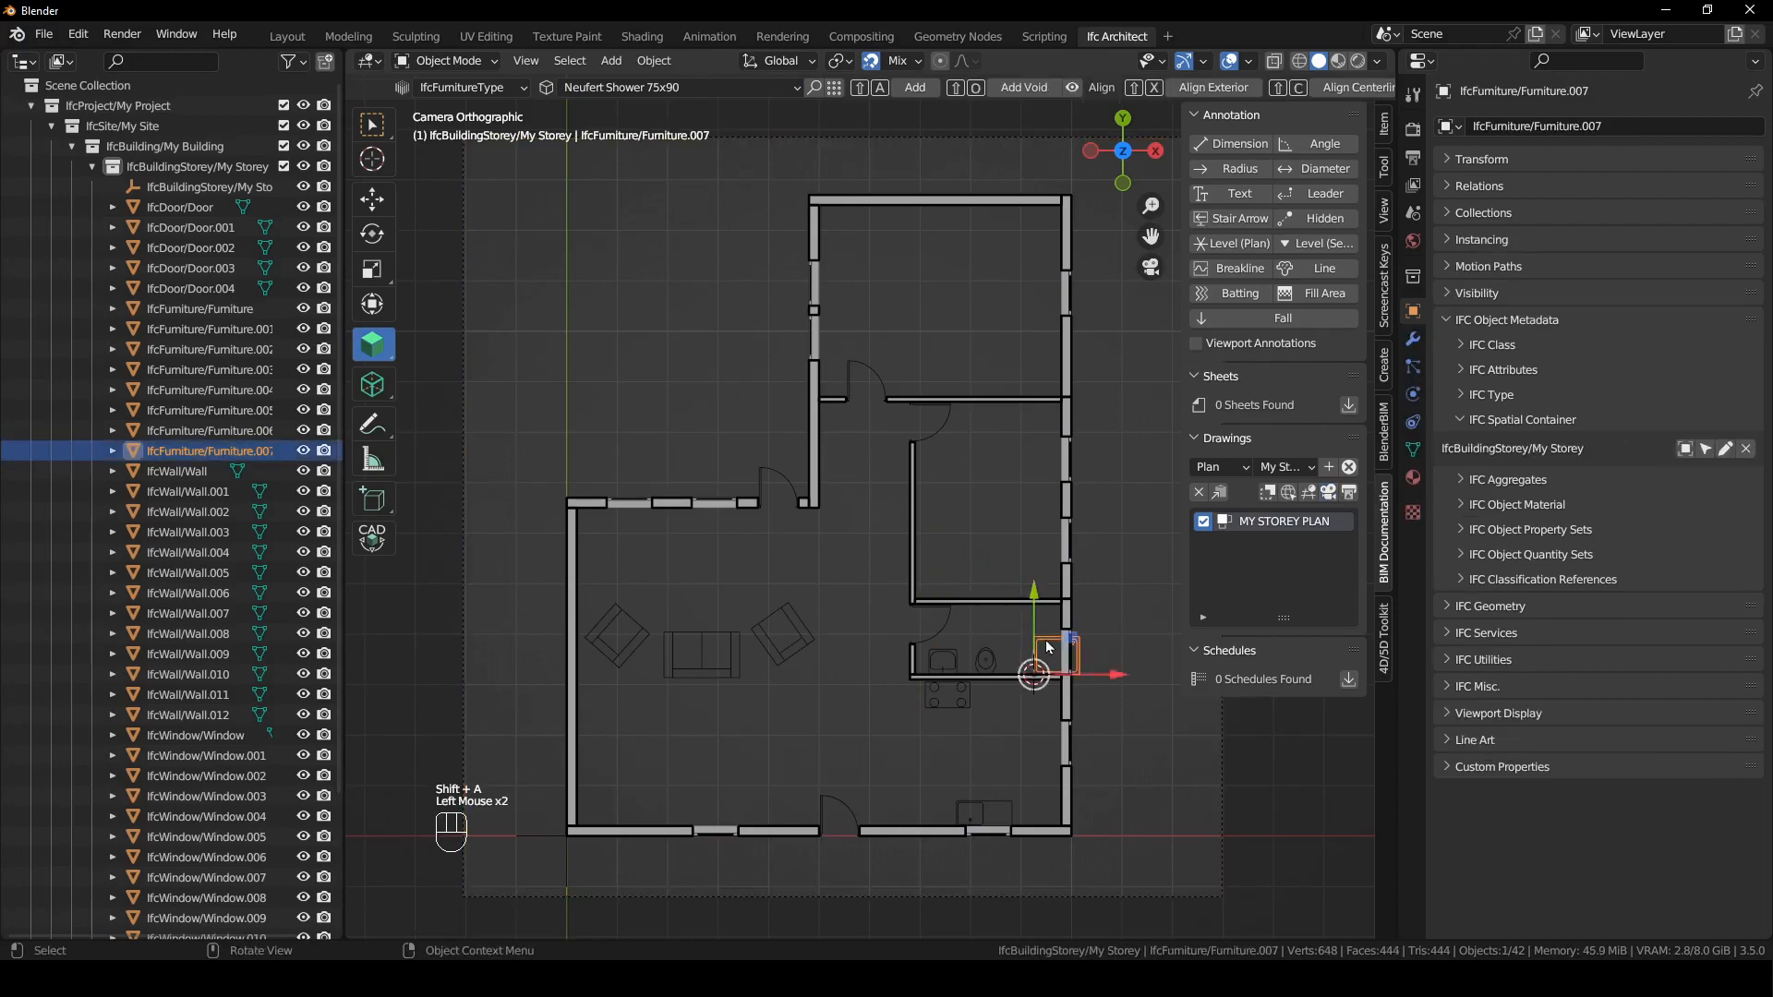
{"action": "type", "text": "r-90"}
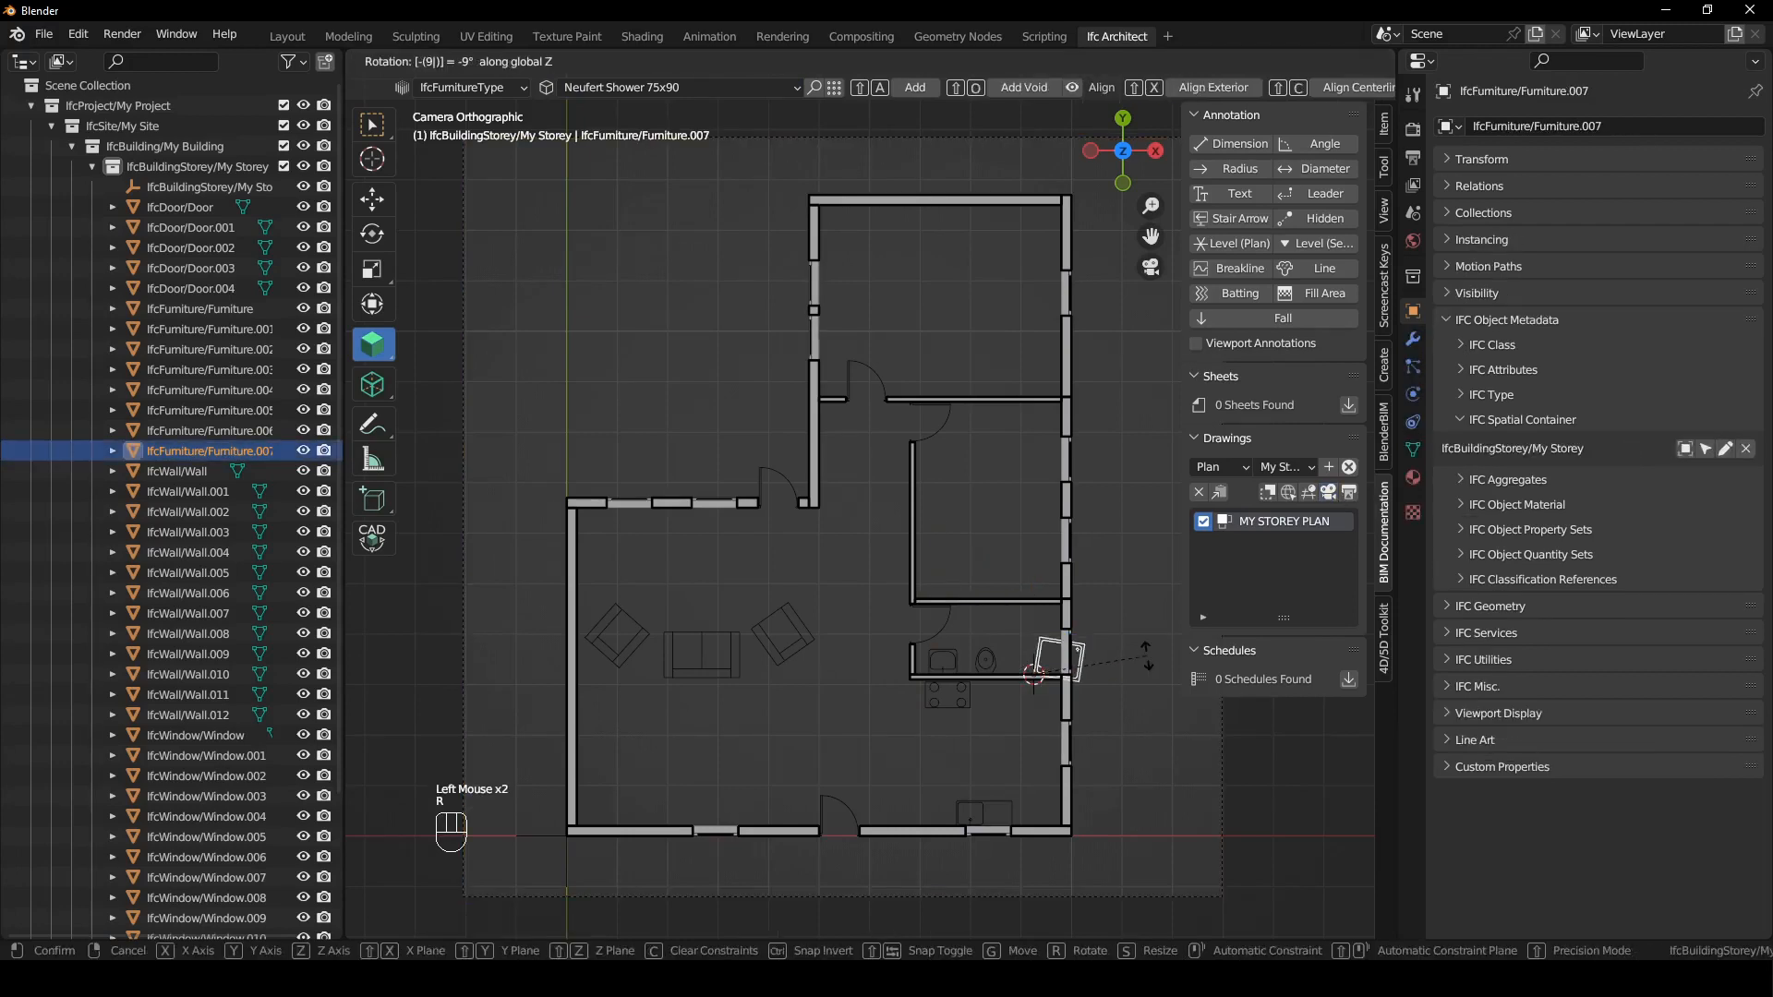
{"action": "key", "text": "Return"}
{"action": "key", "text": "g"}
{"action": "left_click", "coordinate": [1023, 649]}
{"action": "key", "text": "g"}
{"action": "left_click", "coordinate": [1053, 671]}
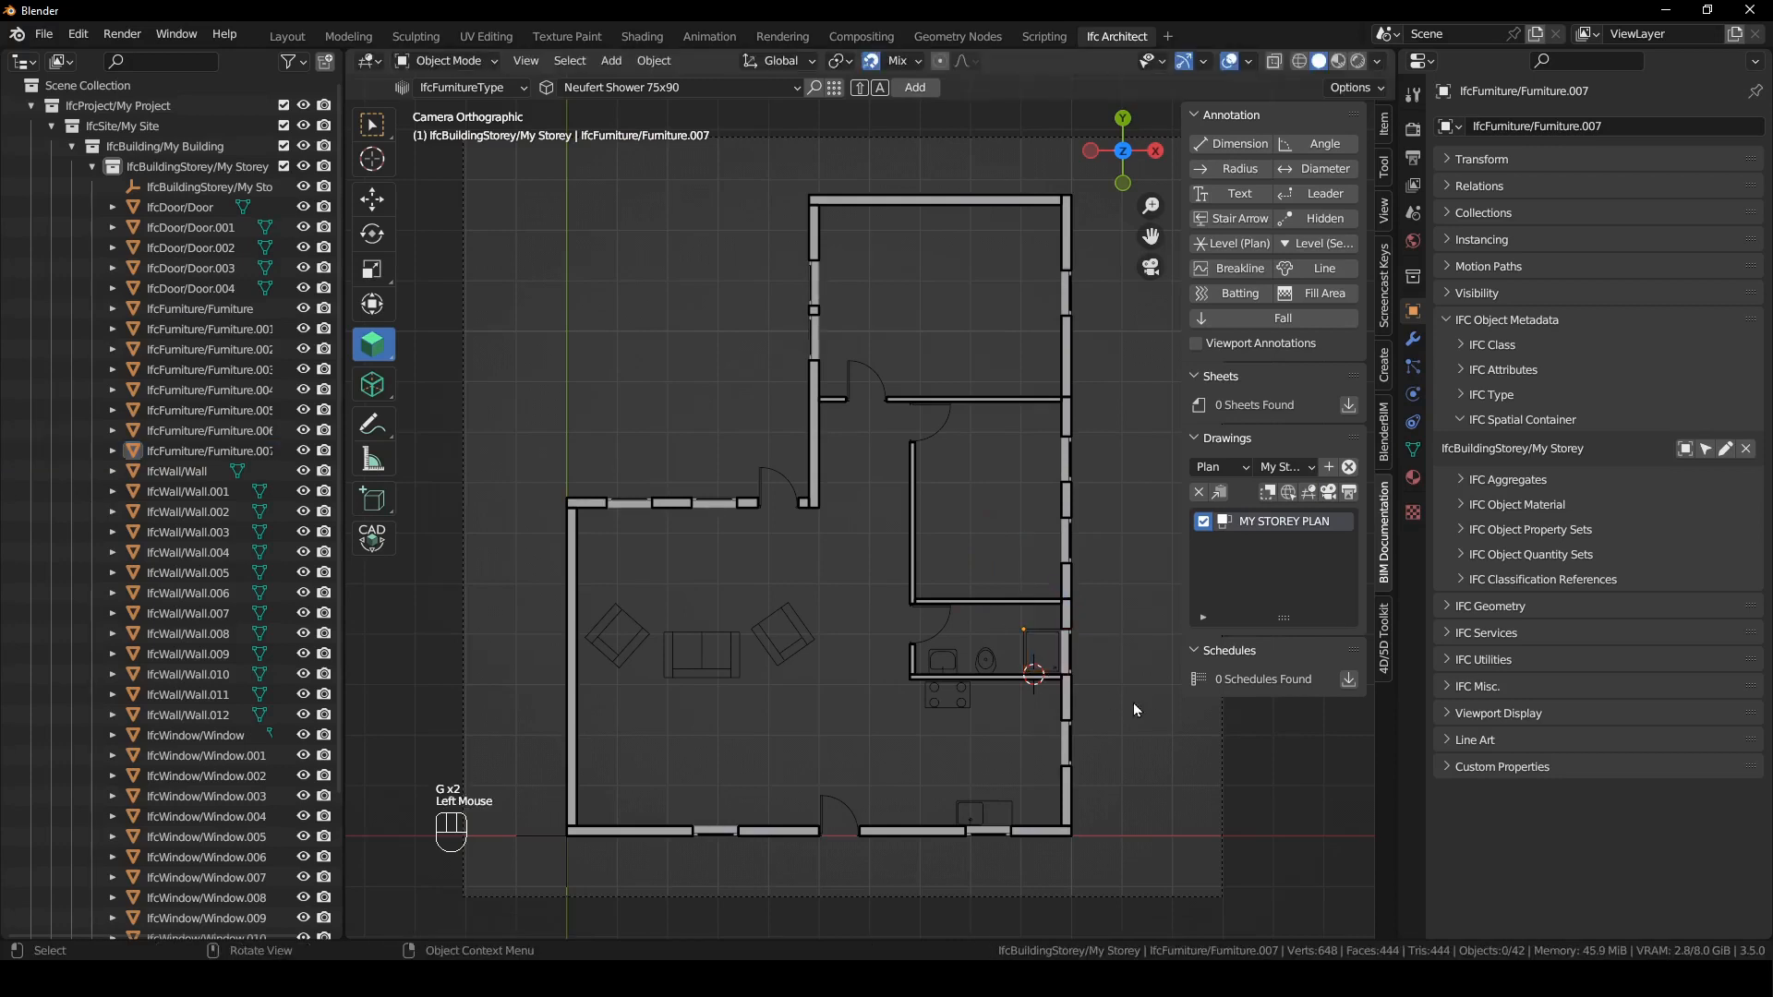
- Open the choice of furniture types for placing another library item
{"action": "left_click", "coordinate": [694, 85]}
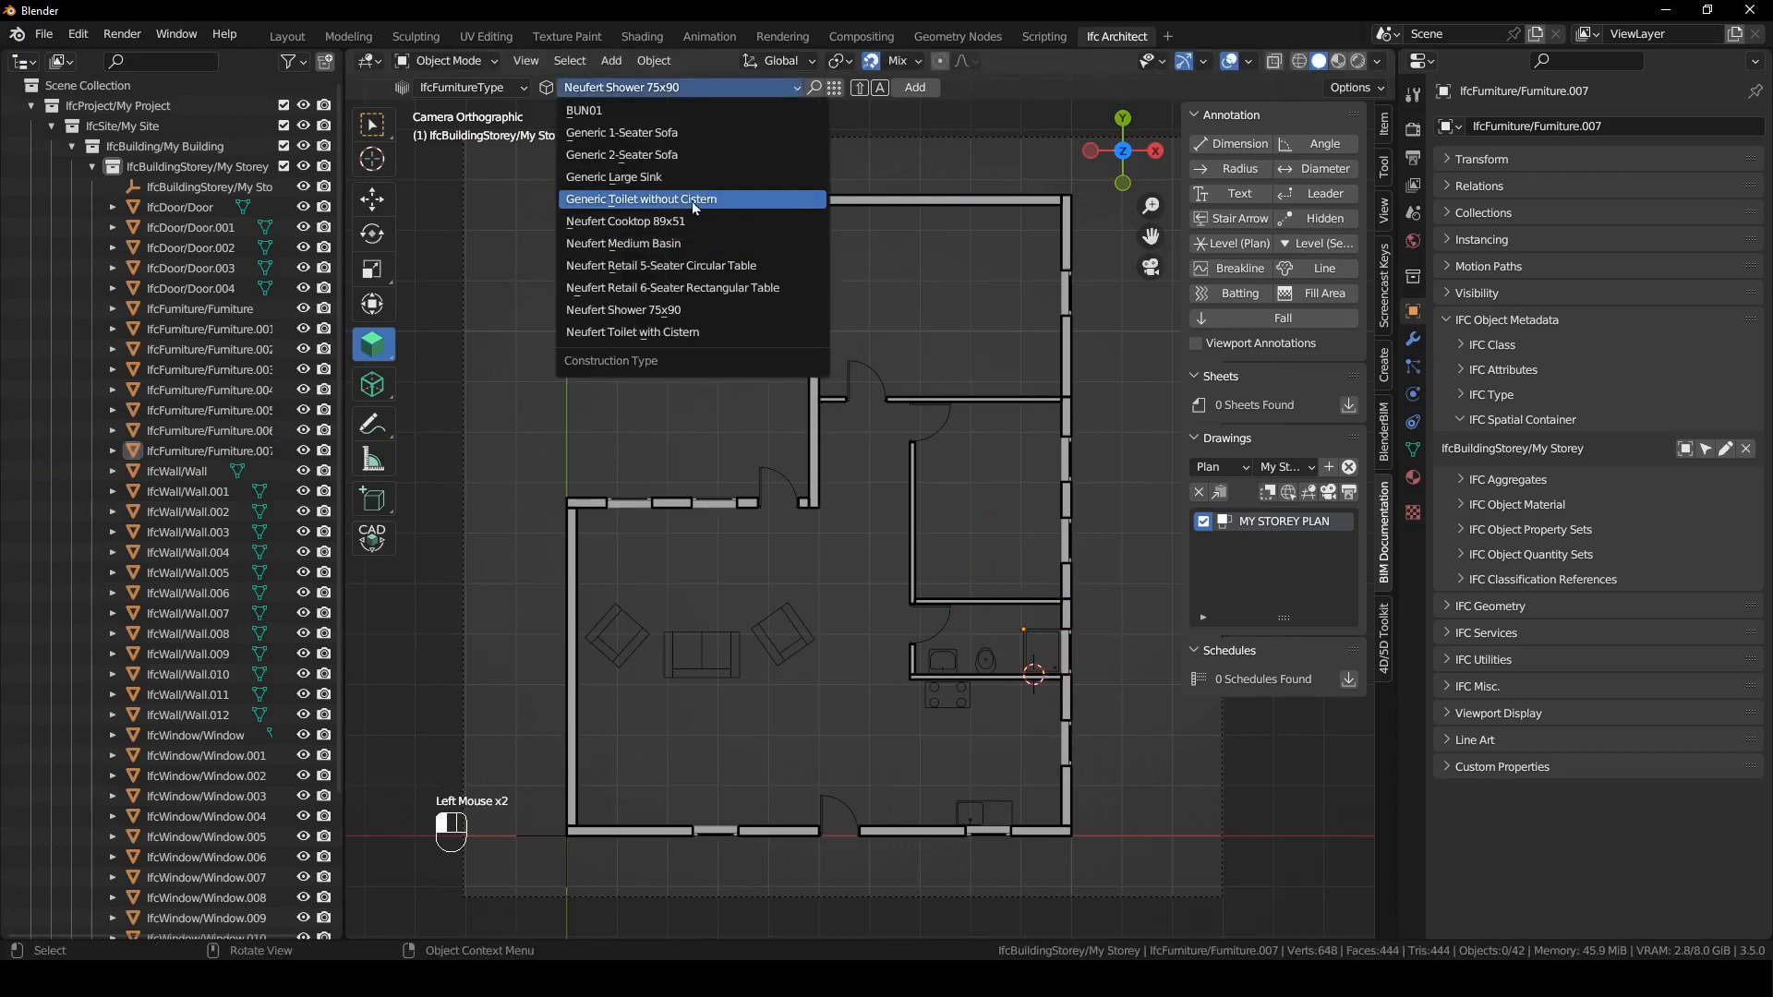
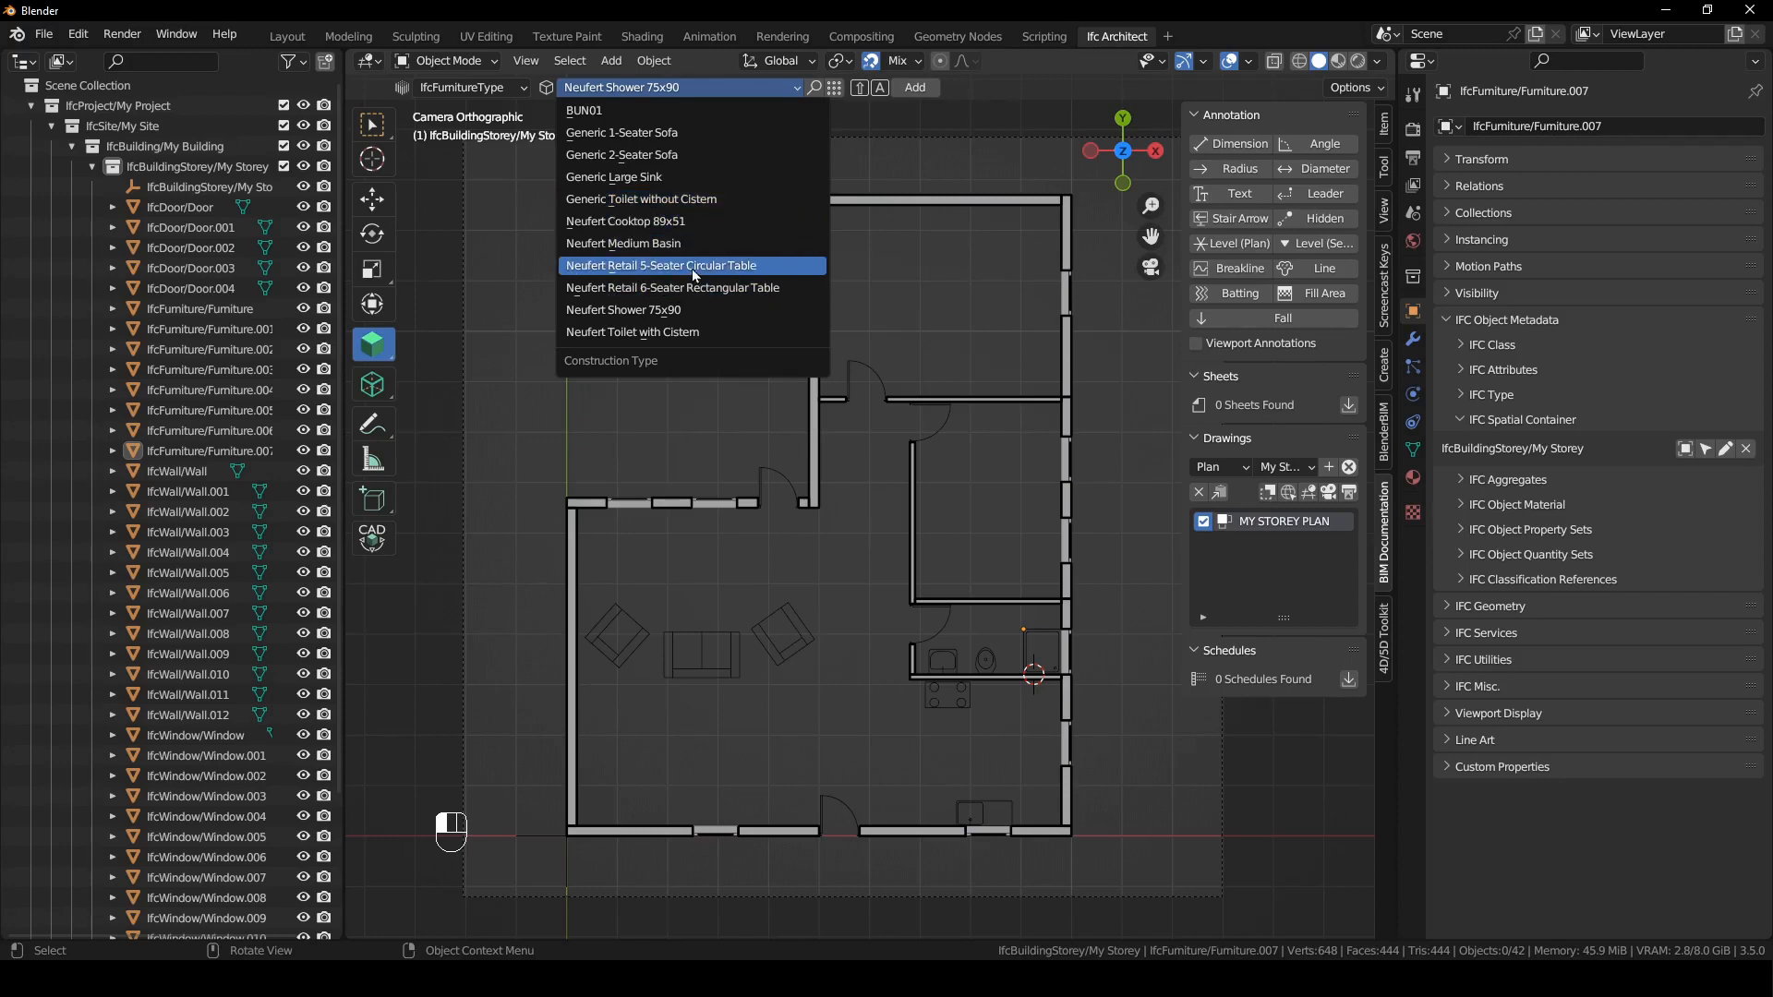
- Add a Neufert Retail 6-Seater Rectangular Table at the 3D cursor placed in the living room below the sofas
{"action": "left_click", "coordinate": [694, 296]}
{"action": "right_click_drag", "start_coordinate": [686, 756], "coordinate": [700, 760], "text": "shift"}
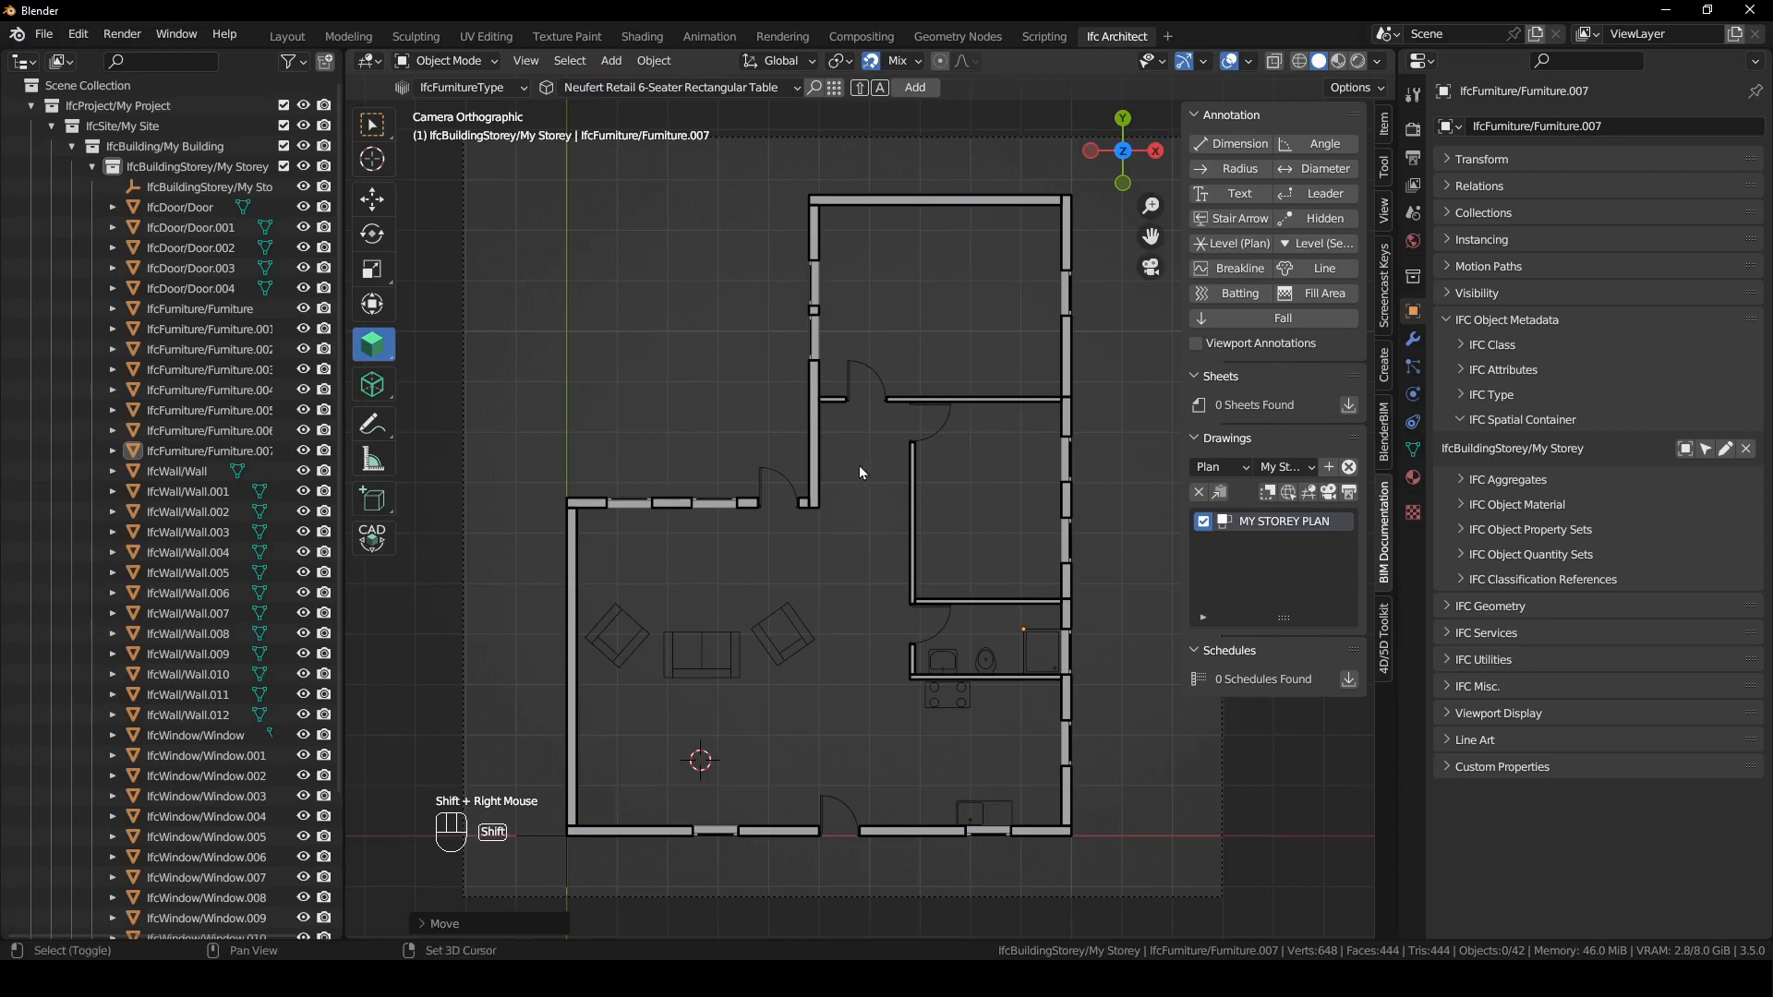
{"action": "key", "text": "shift+a"}
- Add a Neufert Retail 5-Seater Circular Table at the 3D cursor placed outside, above the living room's upper wall
{"action": "right_click", "coordinate": [664, 391], "text": "shift"}
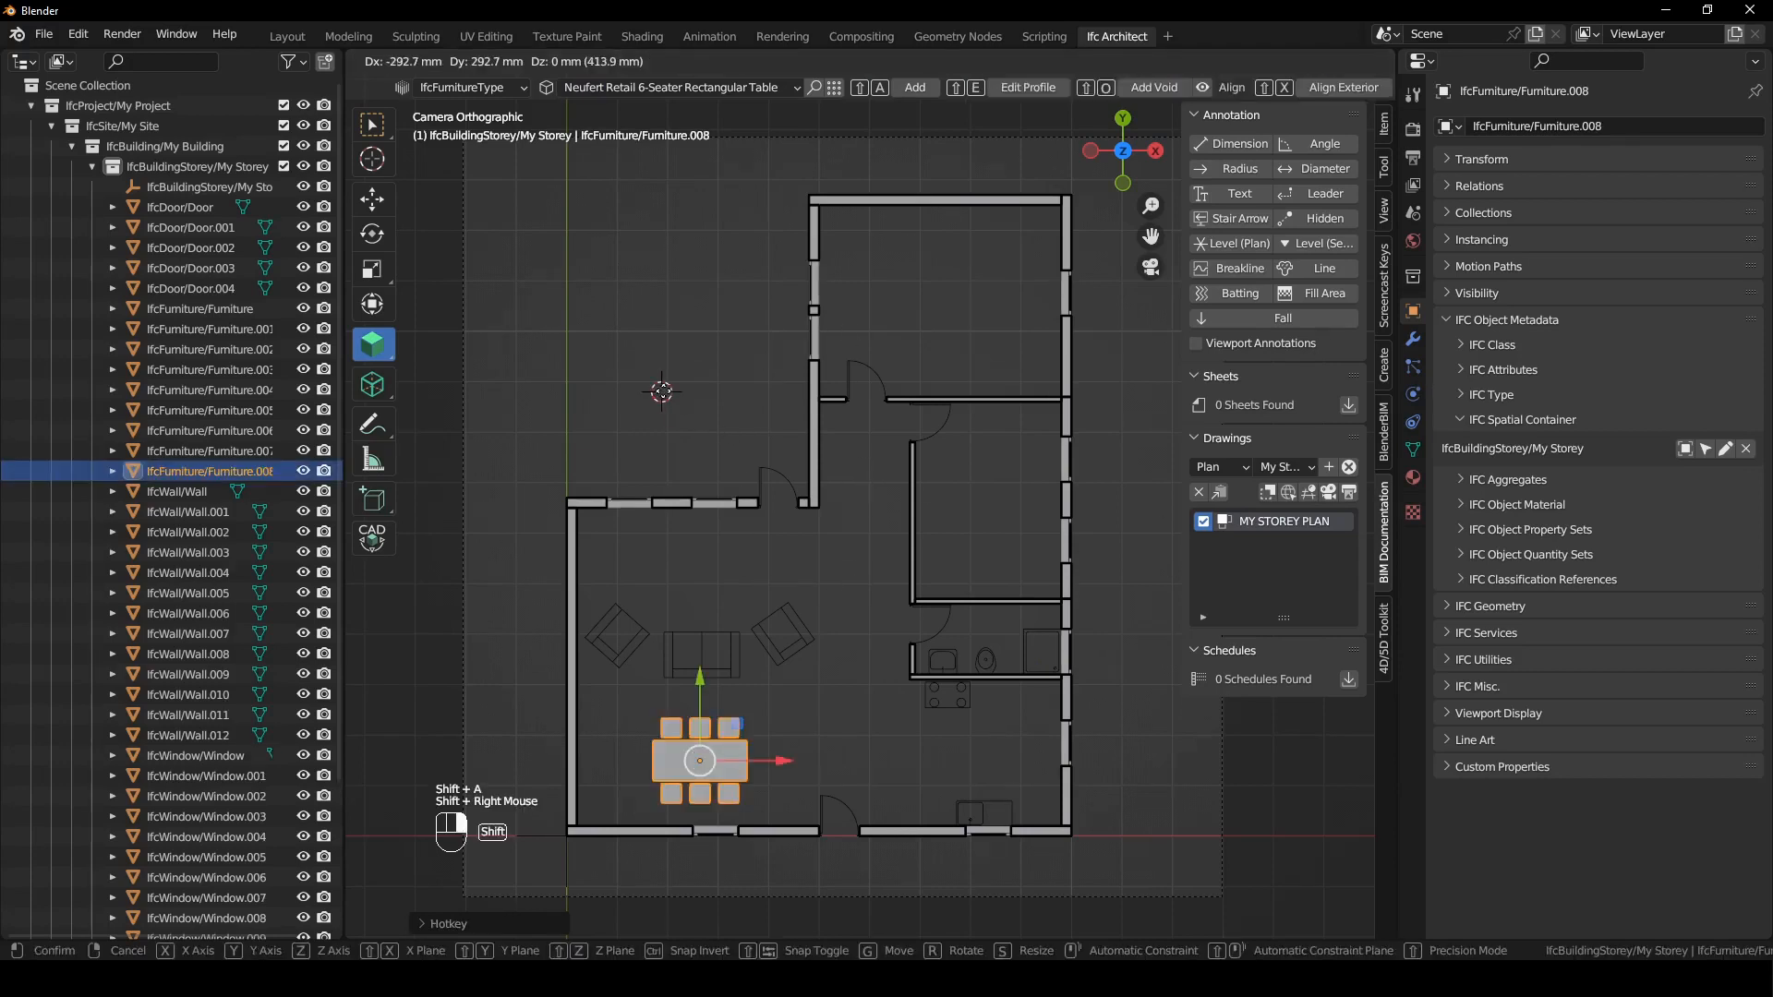
{"action": "left_click", "coordinate": [706, 89]}
{"action": "left_click", "coordinate": [688, 266]}
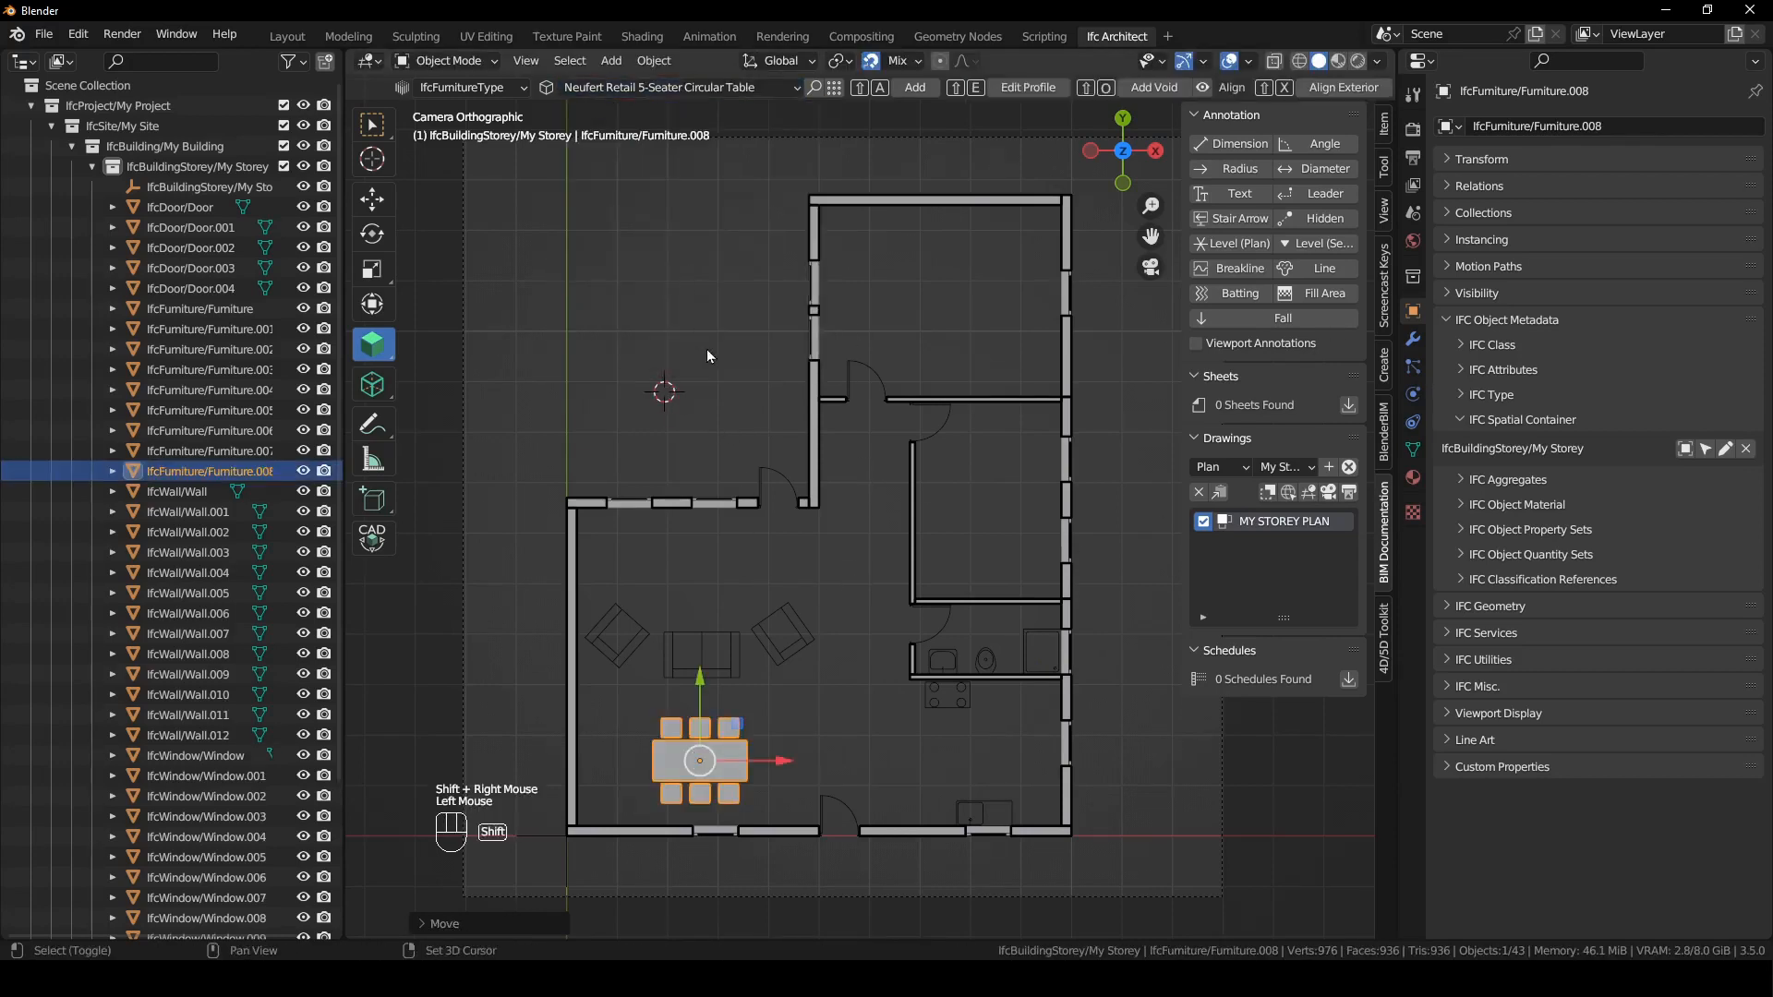
{"action": "key", "text": "shift+a"}
- Check the available furniture types for a bed and append the King bed type from the IFC project library
{"action": "left_click", "coordinate": [706, 87]}
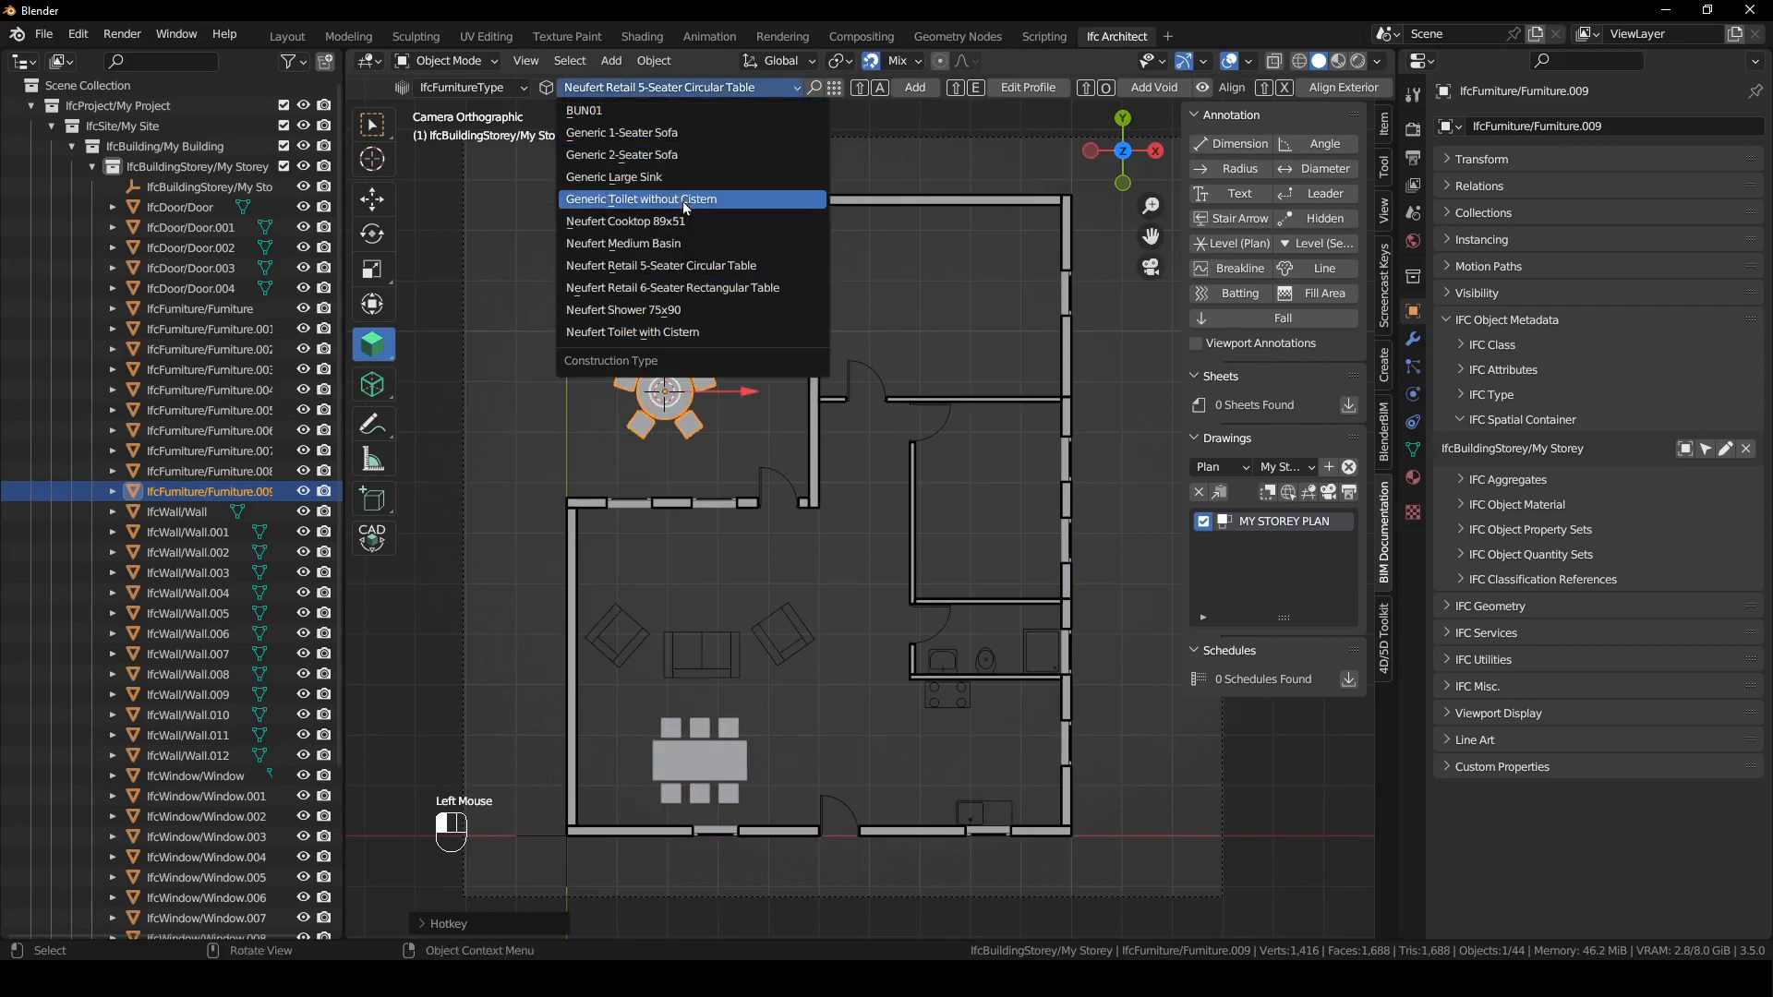
{"action": "left_click", "coordinate": [1383, 167]}
{"action": "left_click", "coordinate": [1282, 207]}
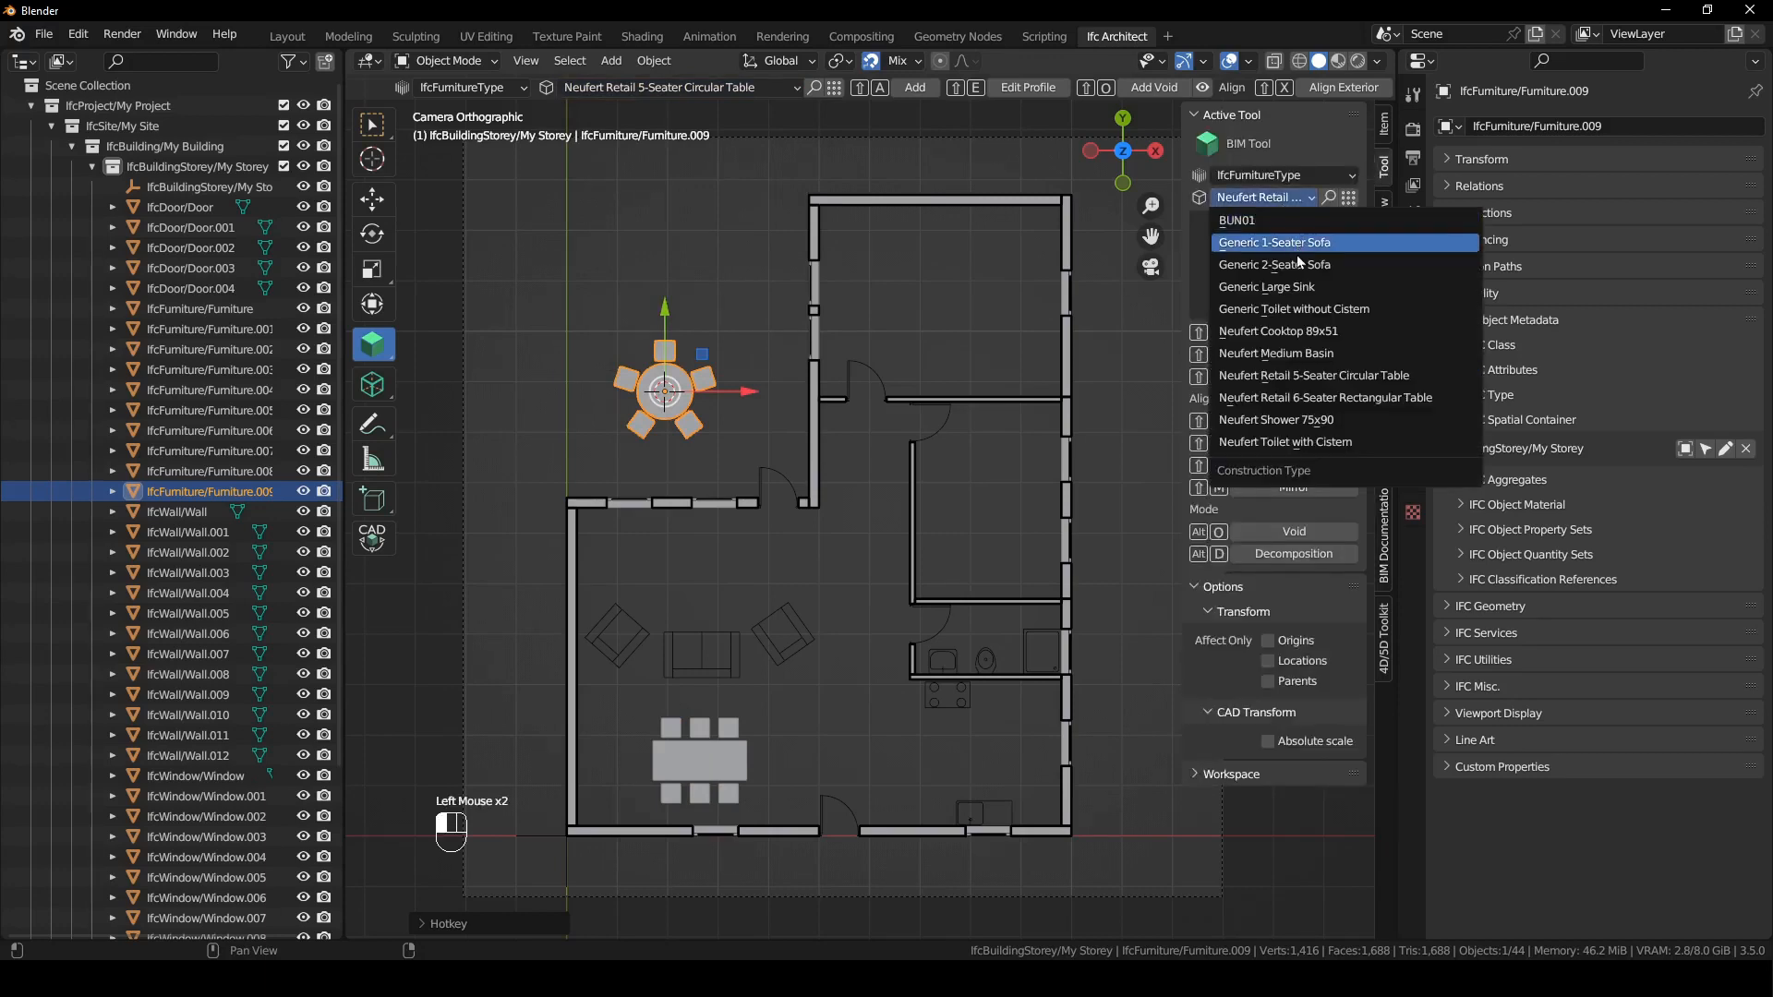
{"action": "left_click", "coordinate": [1296, 202]}
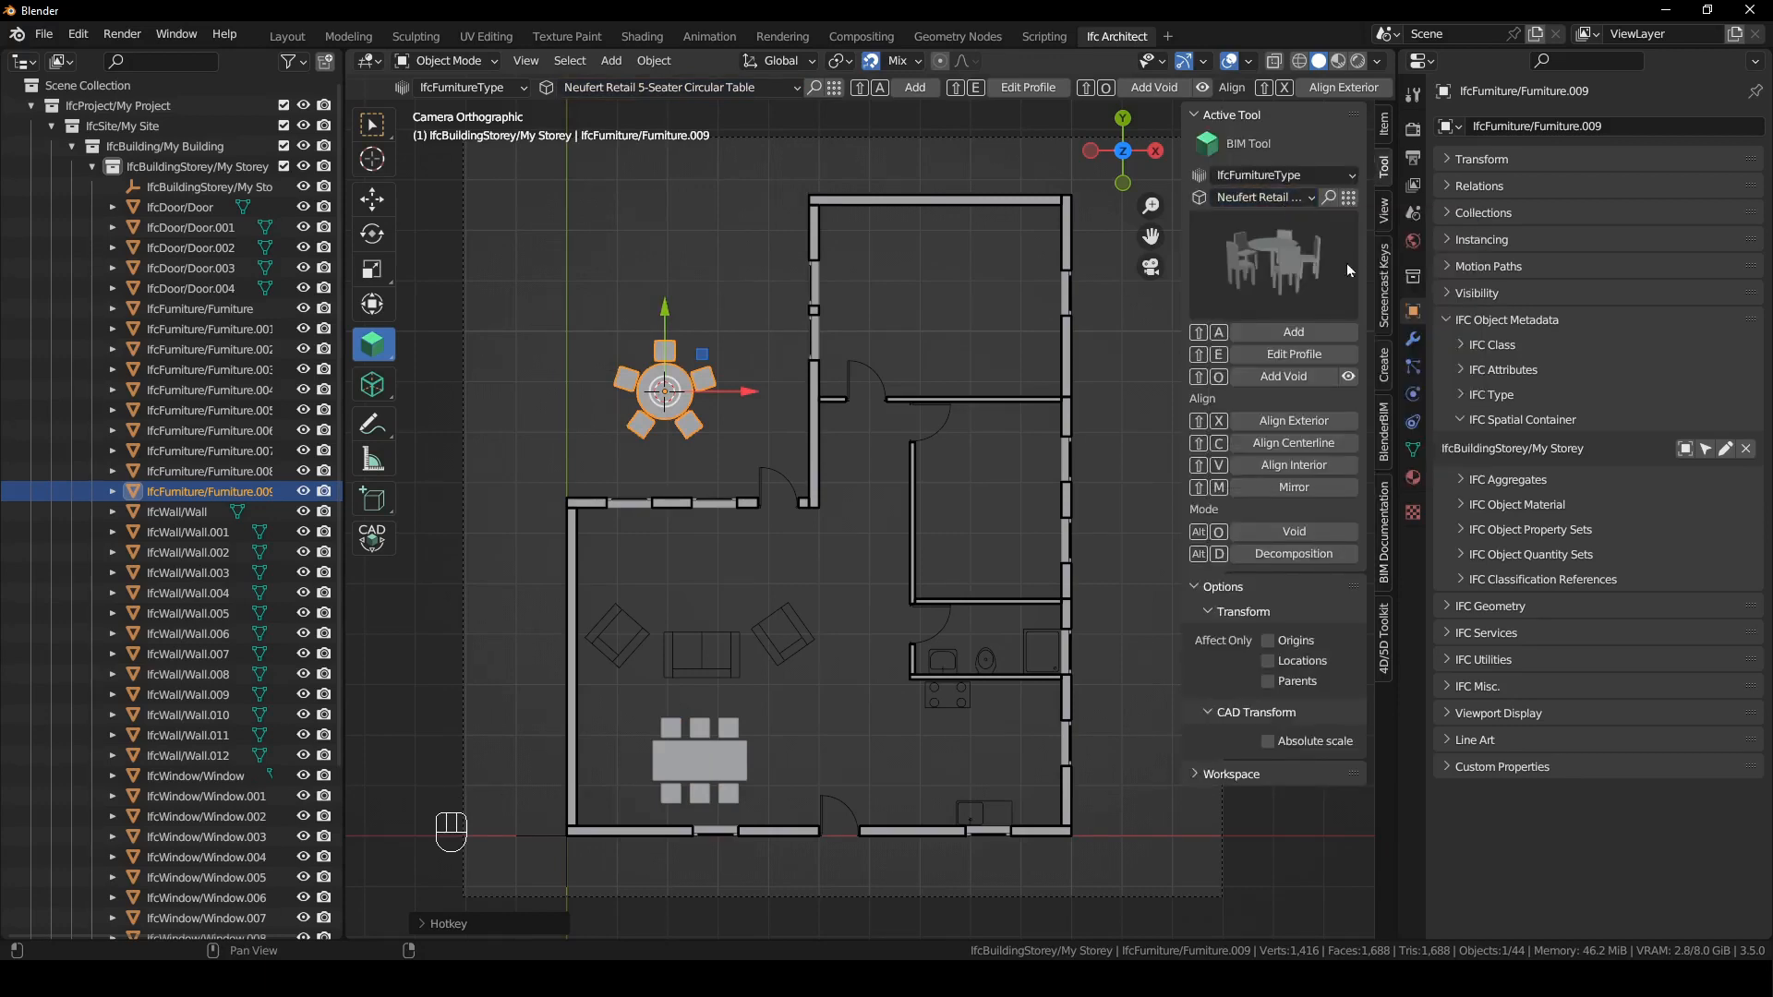
{"action": "left_click", "coordinate": [1413, 213]}
{"action": "scroll", "coordinate": [1672, 601], "scroll_direction": "down", "scroll_amount": 2}
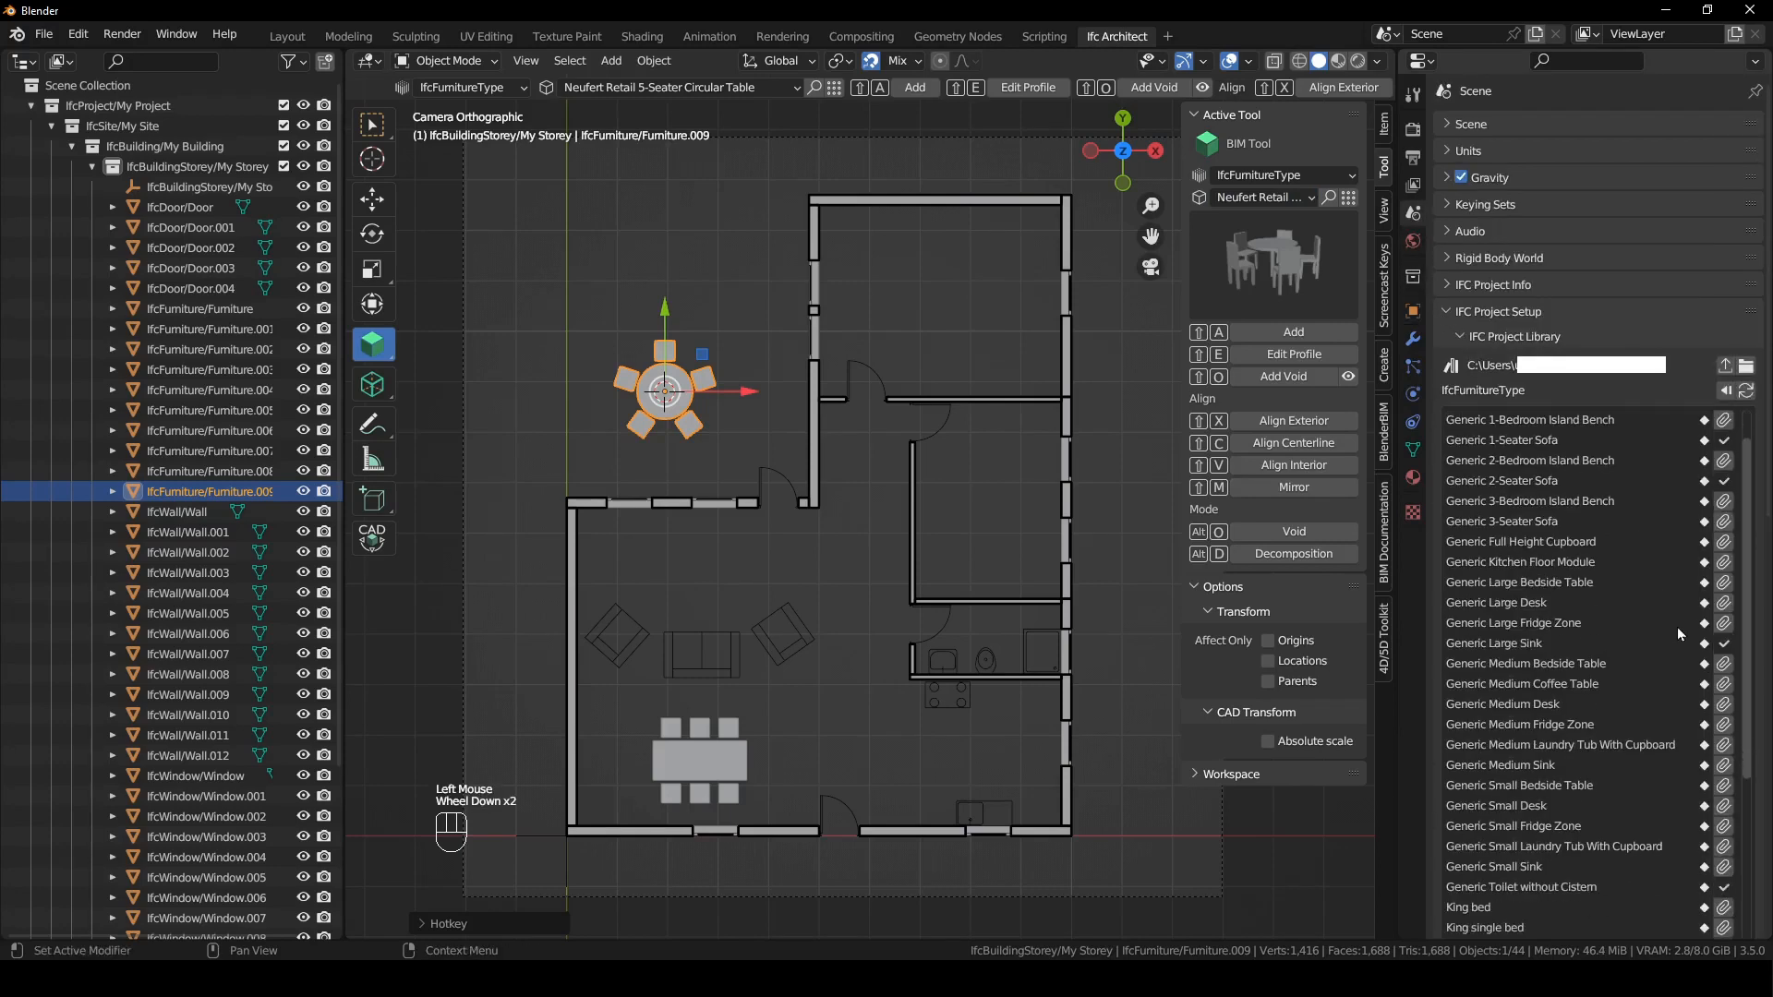
{"action": "scroll", "coordinate": [1691, 619], "scroll_direction": "up", "scroll_amount": 1}
{"action": "scroll", "coordinate": [1686, 628], "scroll_direction": "down", "scroll_amount": 4}
{"action": "scroll", "coordinate": [1686, 630], "scroll_direction": "down", "scroll_amount": 2}
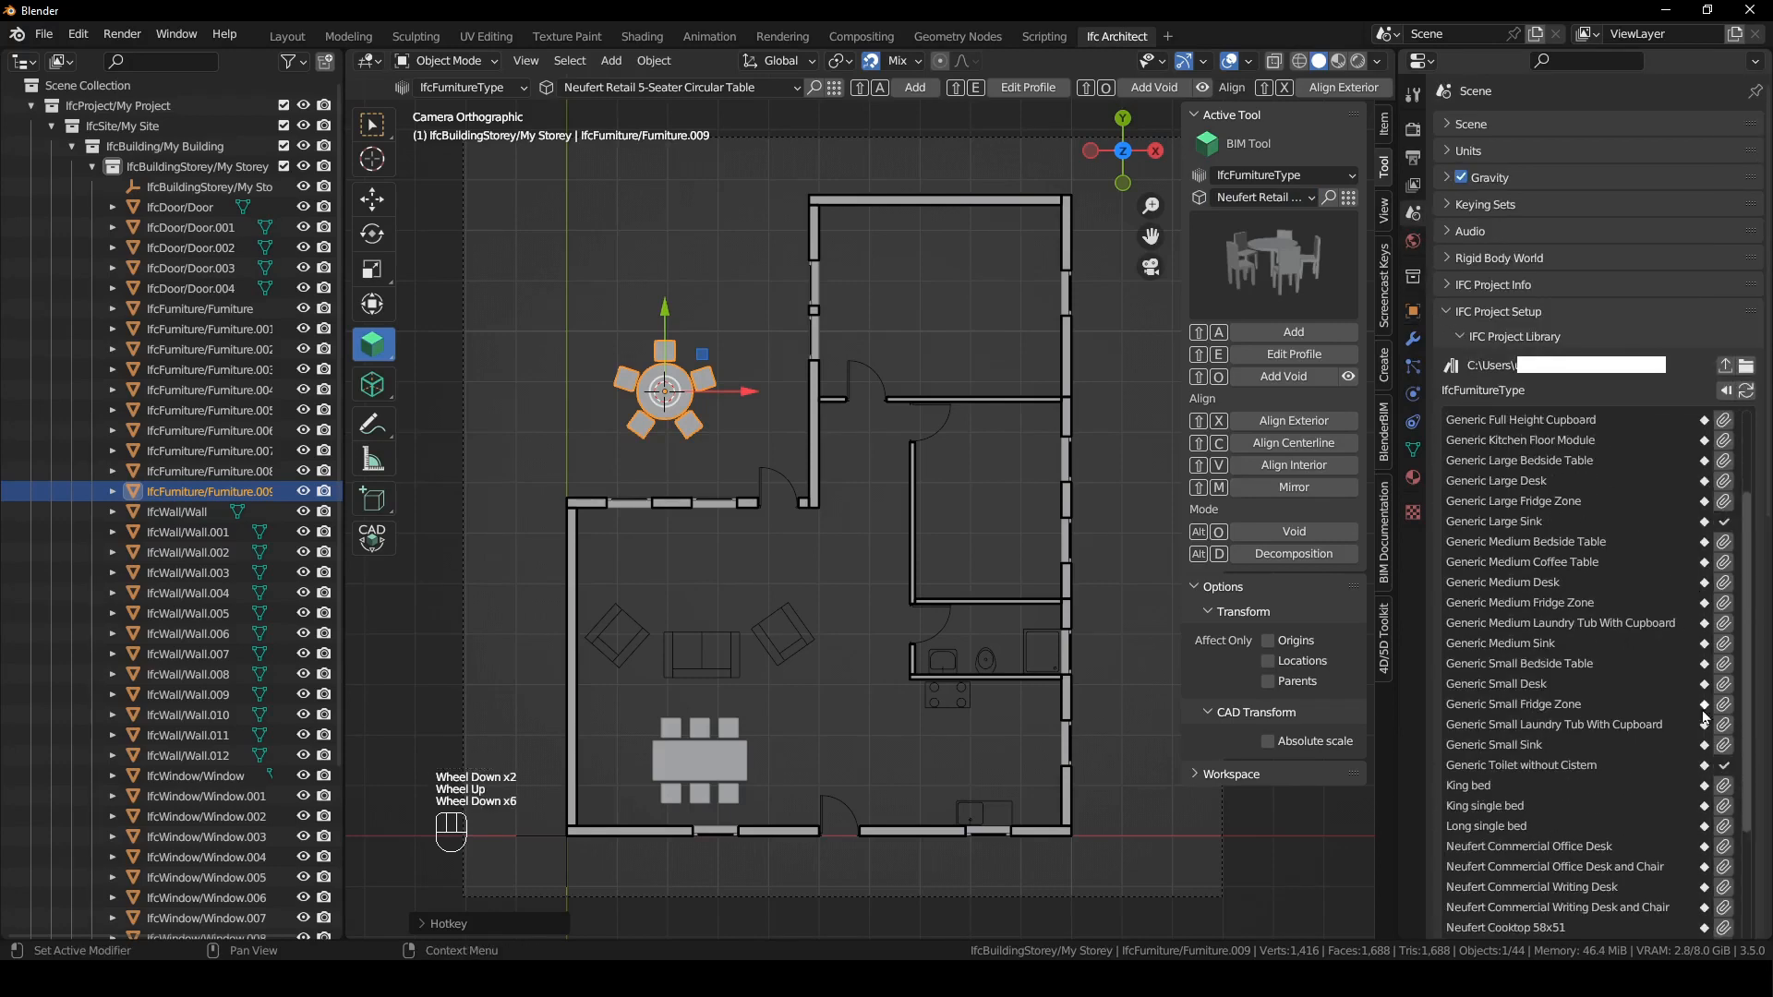
{"action": "left_click", "coordinate": [1723, 790]}
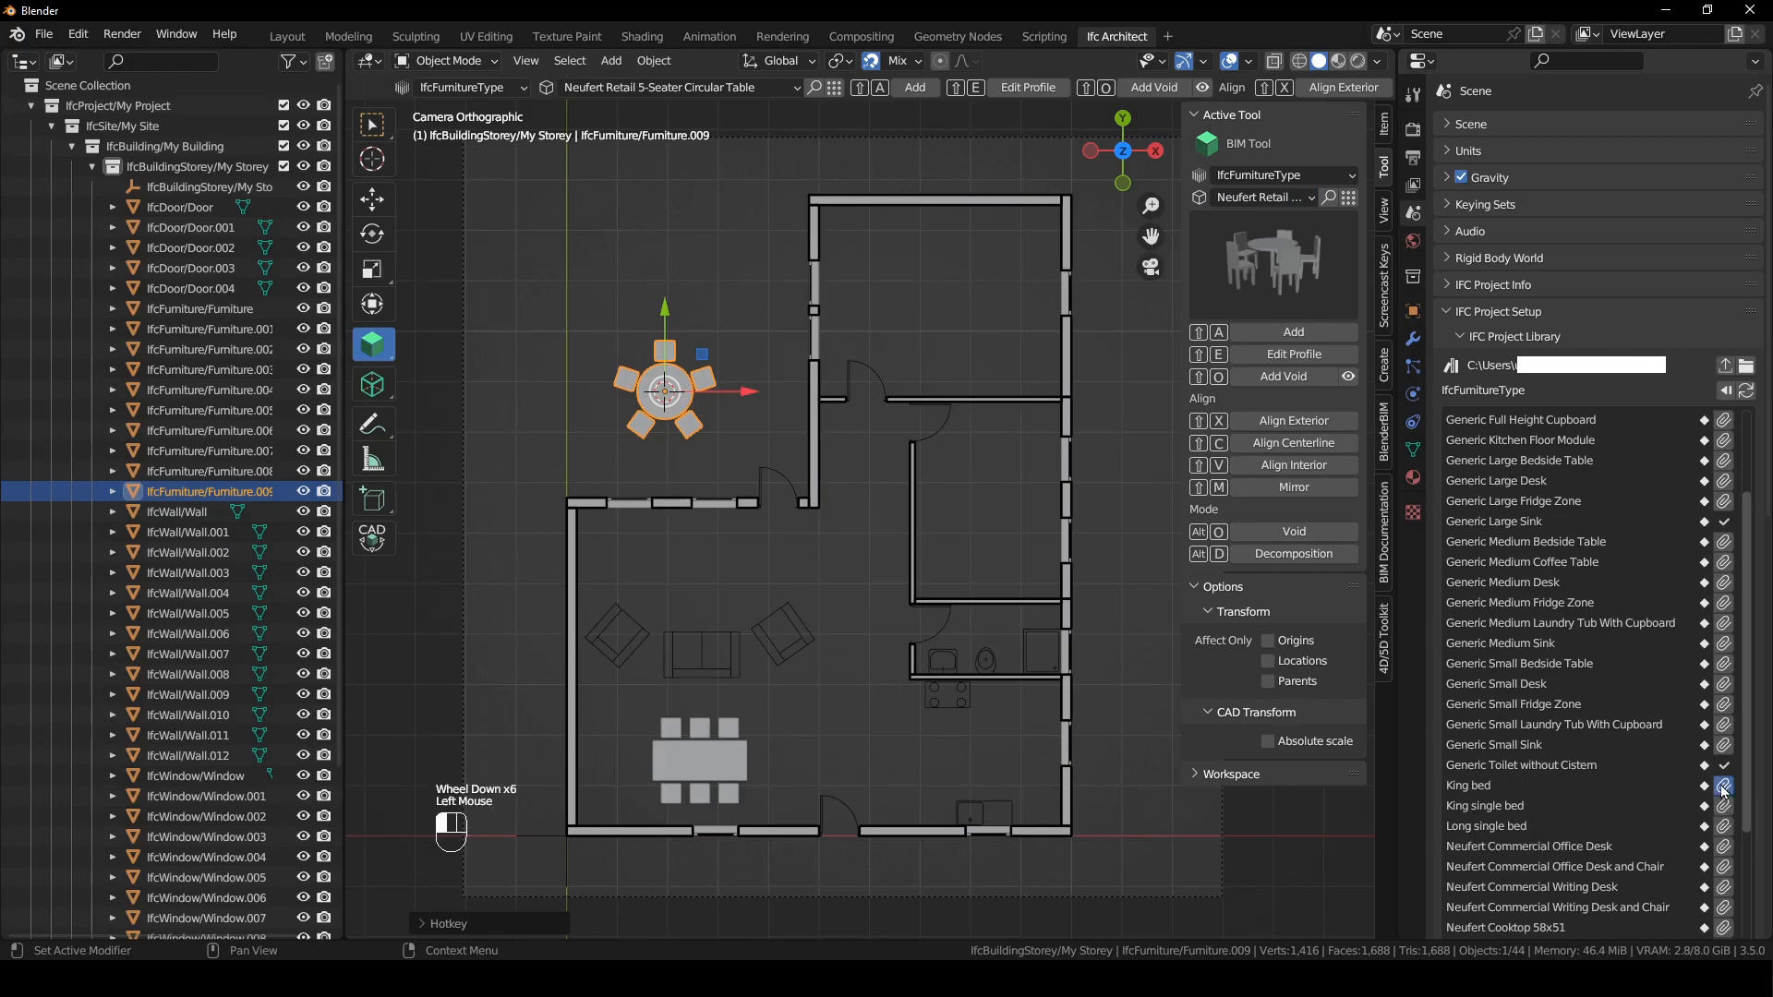
- Add a King bed at the 3D cursor placed on the upper wall of the top bedroom
{"action": "left_click", "coordinate": [1300, 200]}
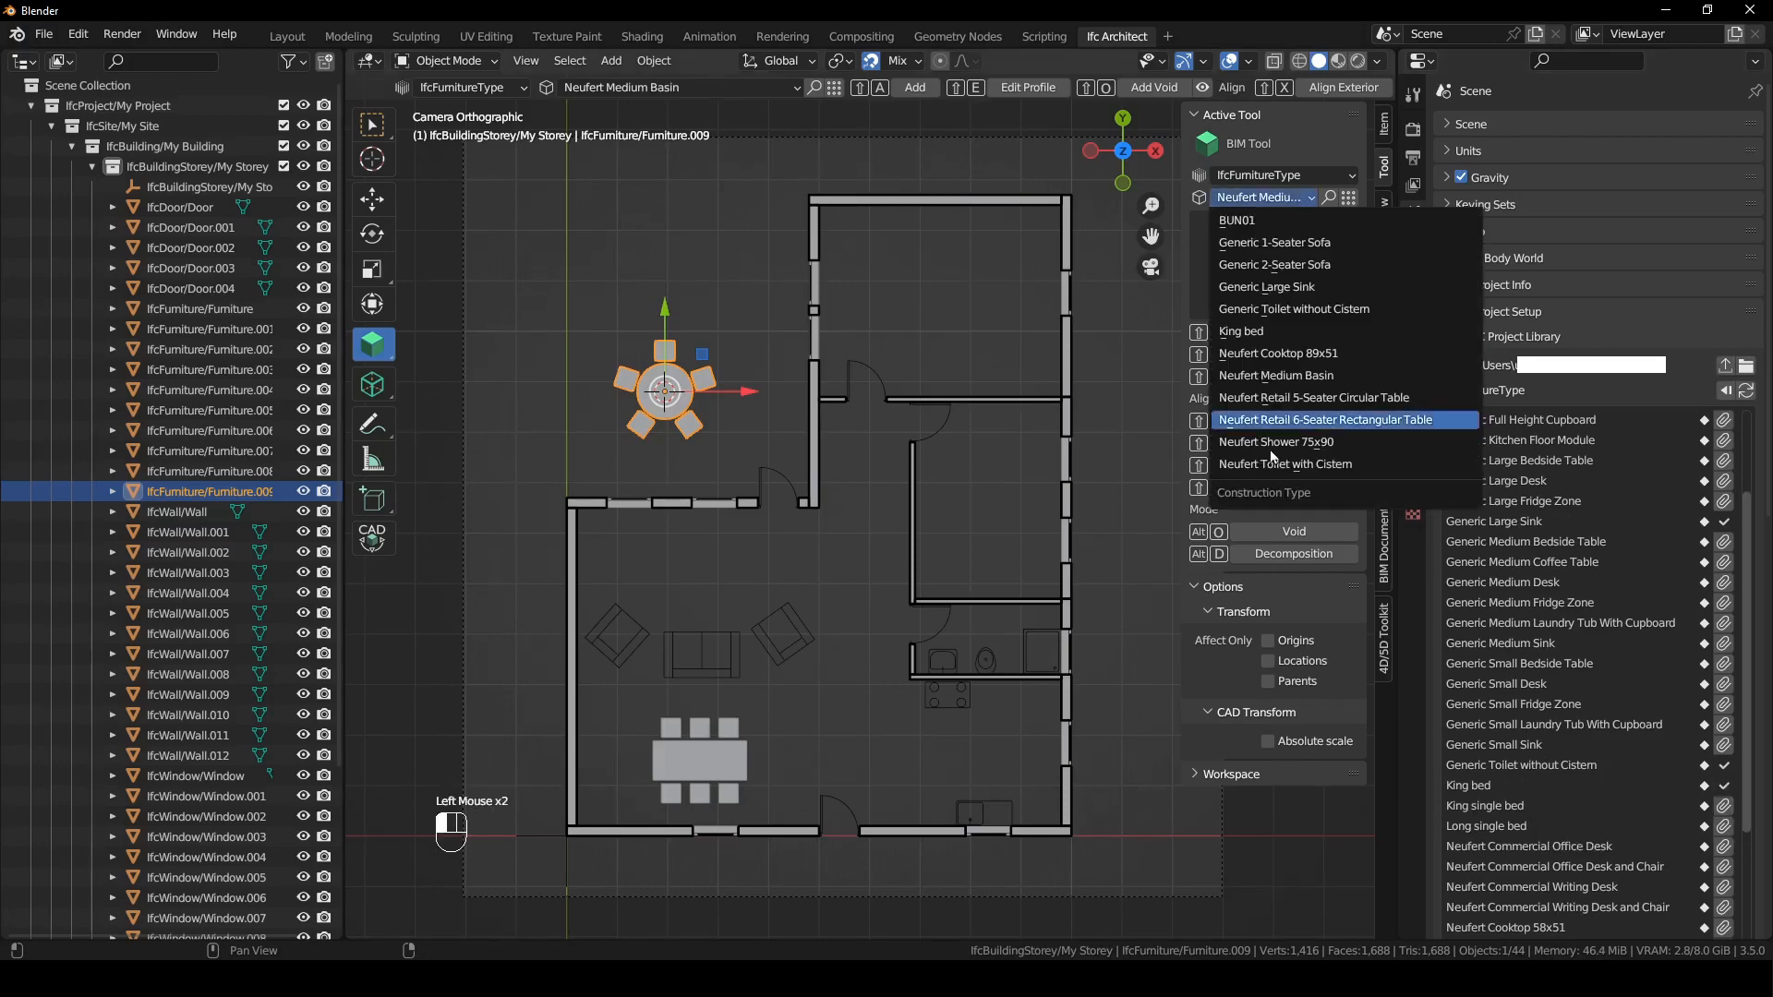
{"action": "left_click", "coordinate": [1276, 334]}
{"action": "right_click", "coordinate": [934, 222], "text": "shift"}
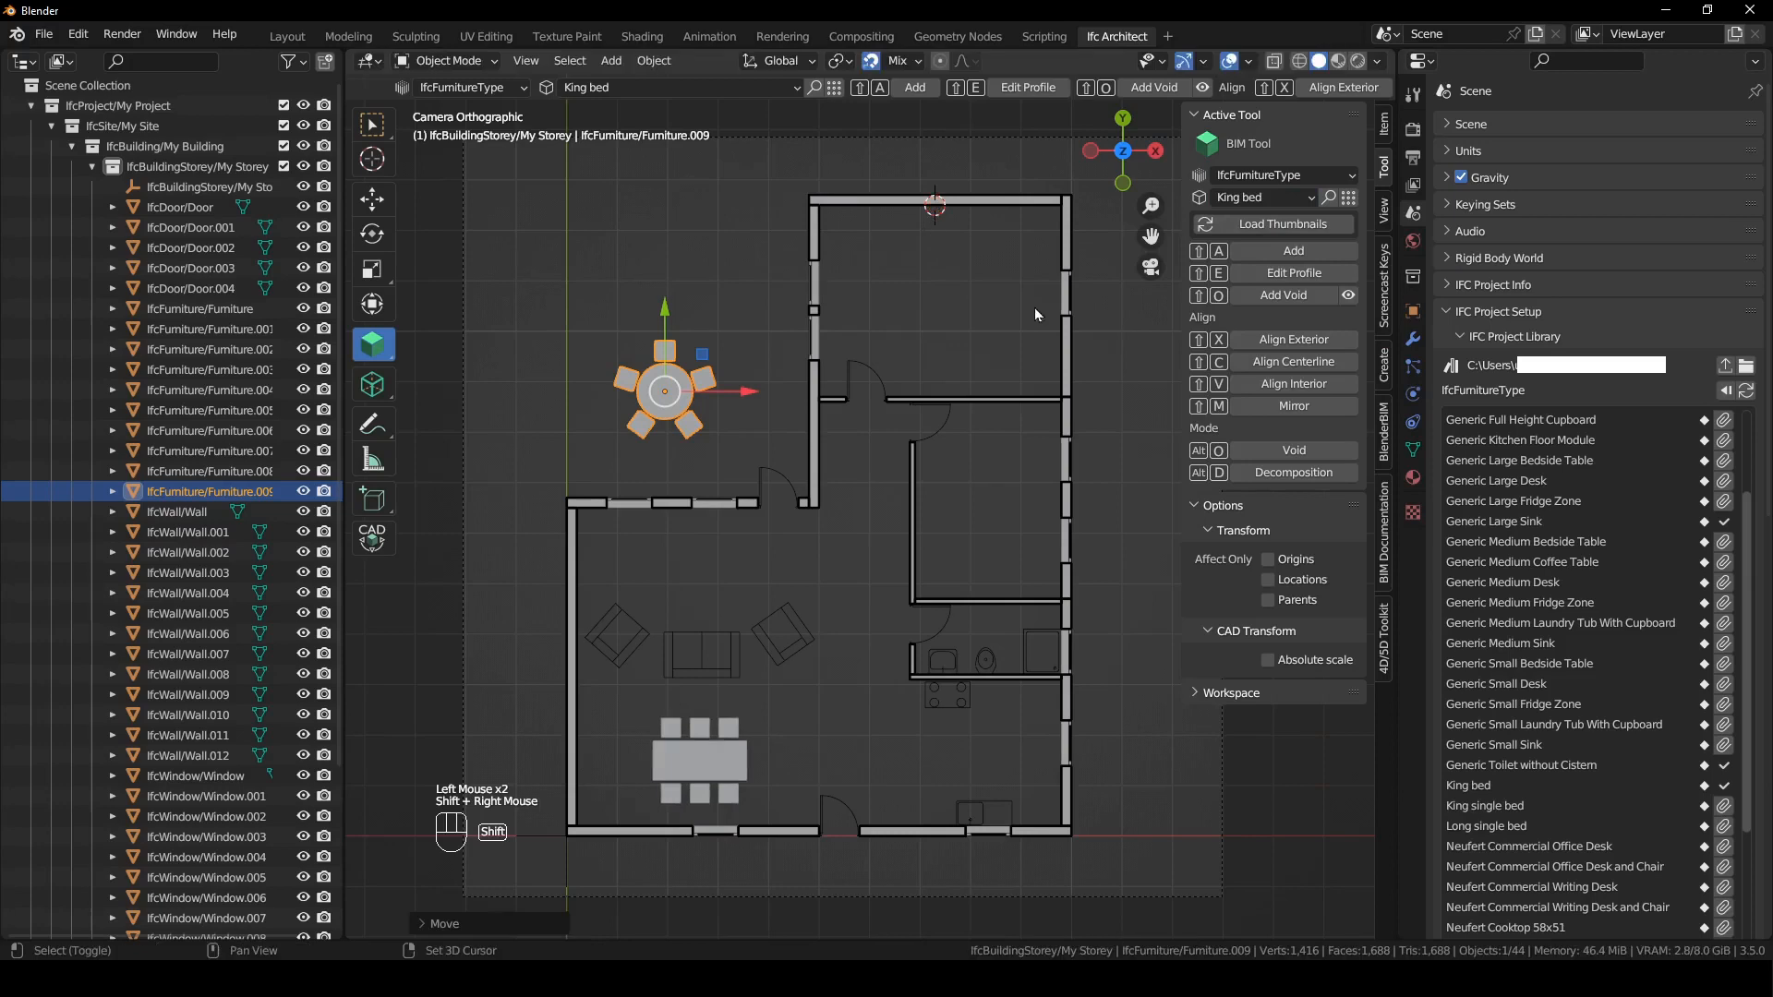
{"action": "key", "text": "shift+a"}
- Reactivate the MY STOREY PLAN drawing and move the bed into the top bedroom with its head against the upper wall
{"action": "left_click", "coordinate": [1388, 553]}
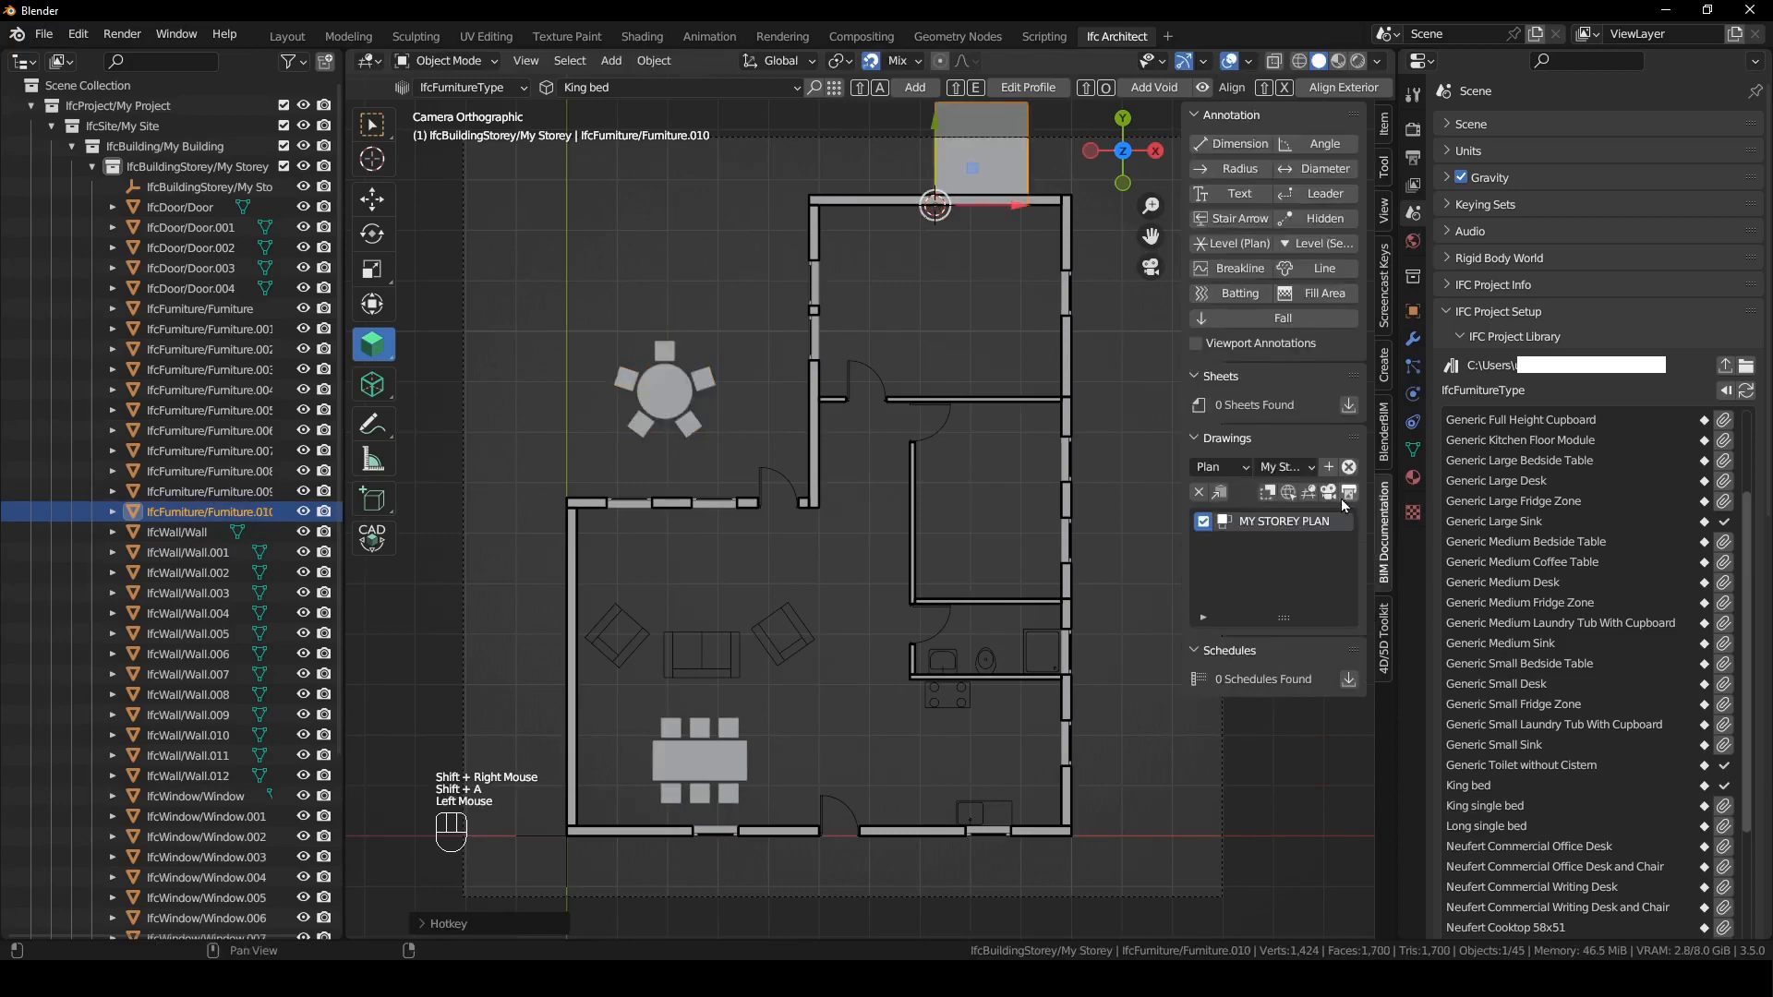
{"action": "left_click", "coordinate": [1329, 492]}
{"action": "left_click", "coordinate": [1024, 182]}
{"action": "key", "text": "g"}
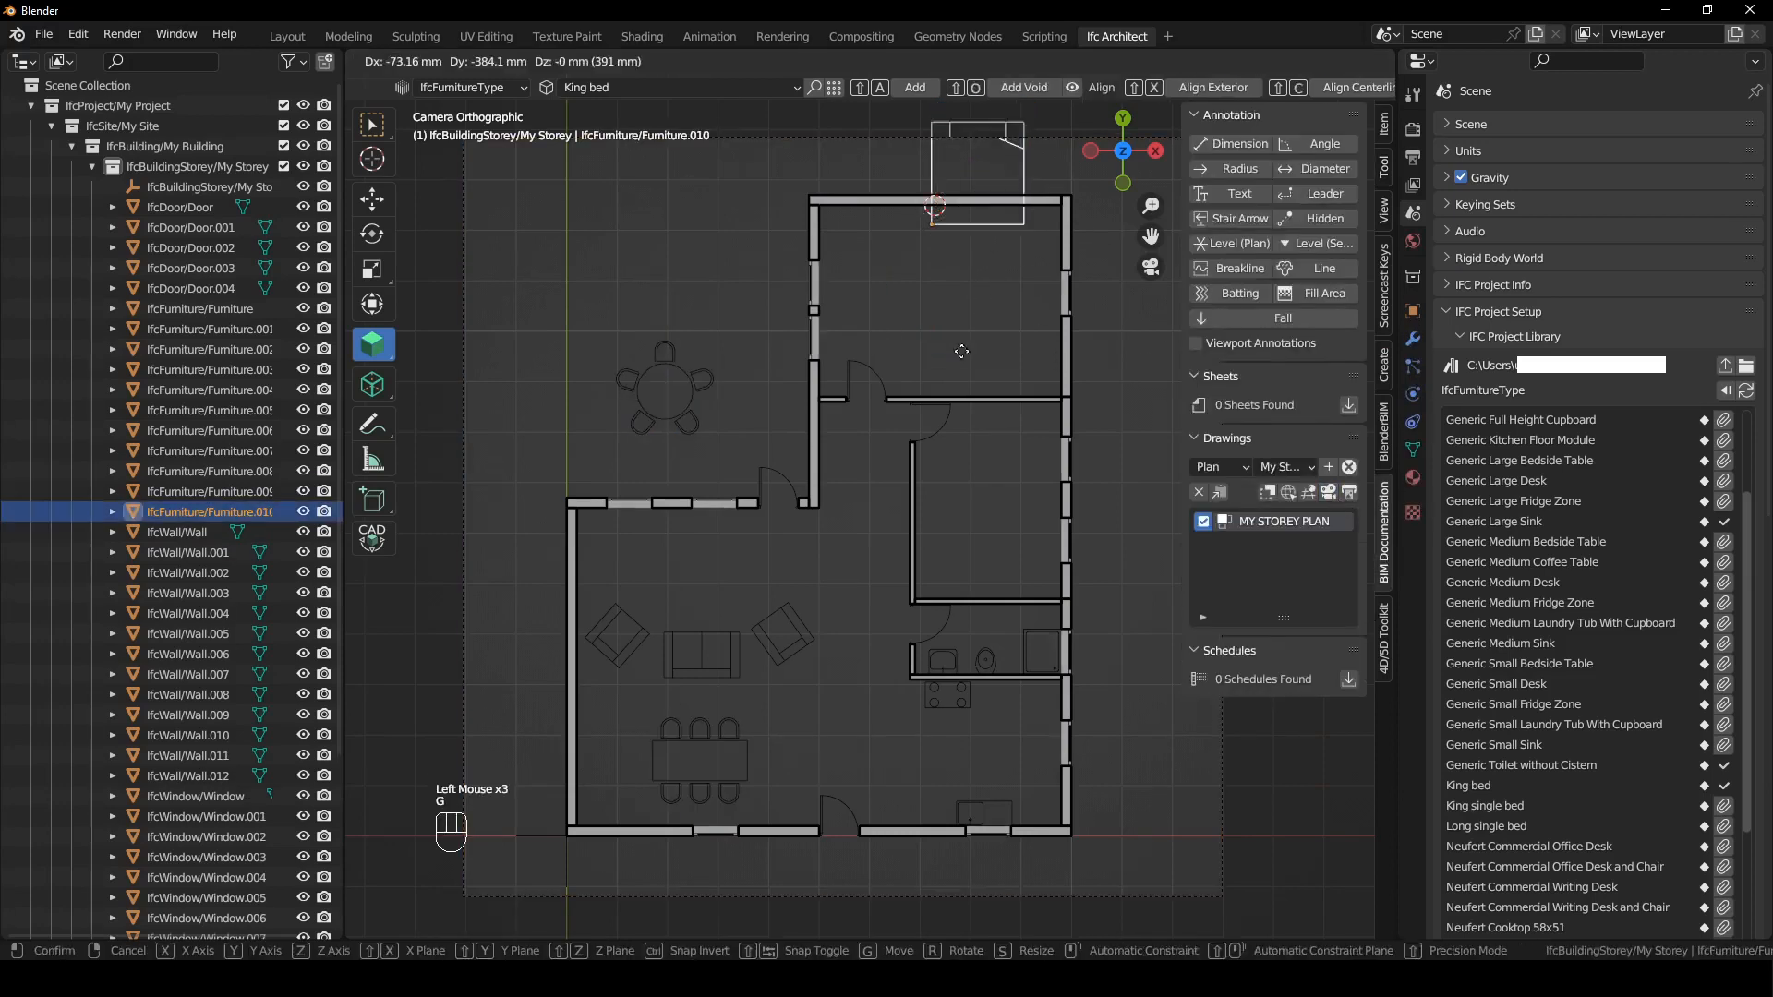
{"action": "key", "text": "g"}
{"action": "left_click", "coordinate": [880, 215]}
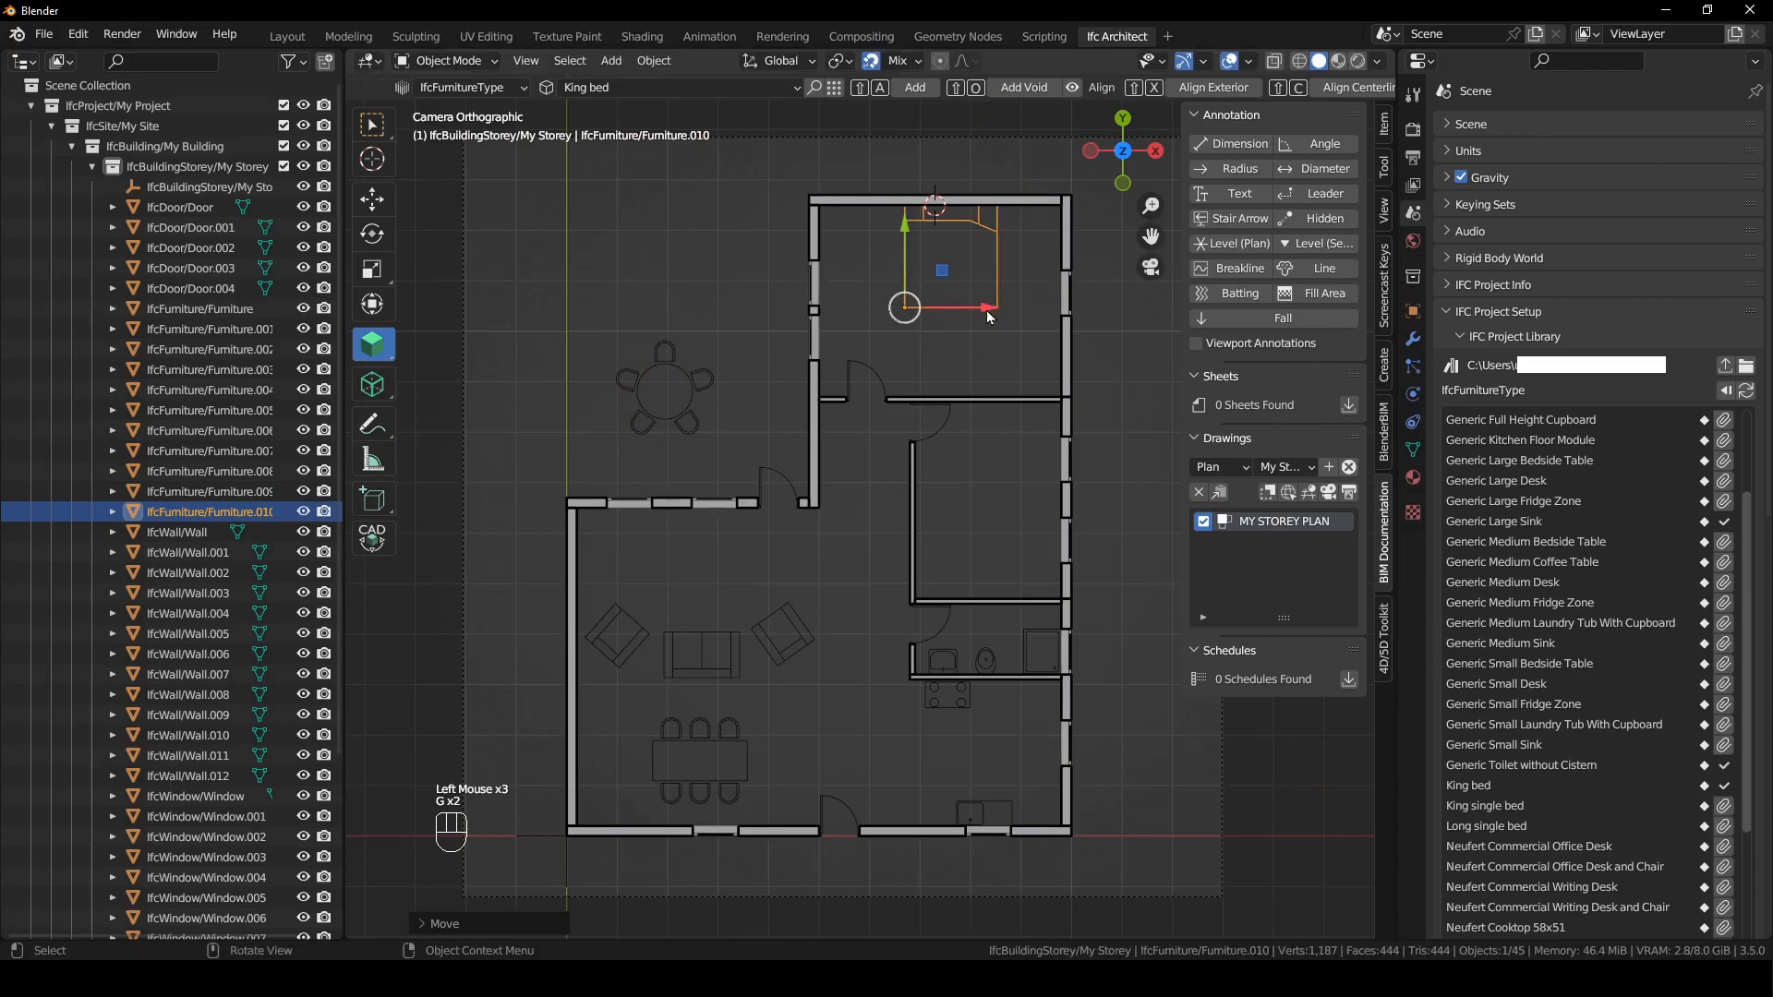
- Duplicate the bed into the middle bedroom, rotate it and move it so its head sits against the right wall
{"action": "key", "text": "shift+d"}
{"action": "left_click", "coordinate": [1013, 556]}
{"action": "key", "text": "r"}
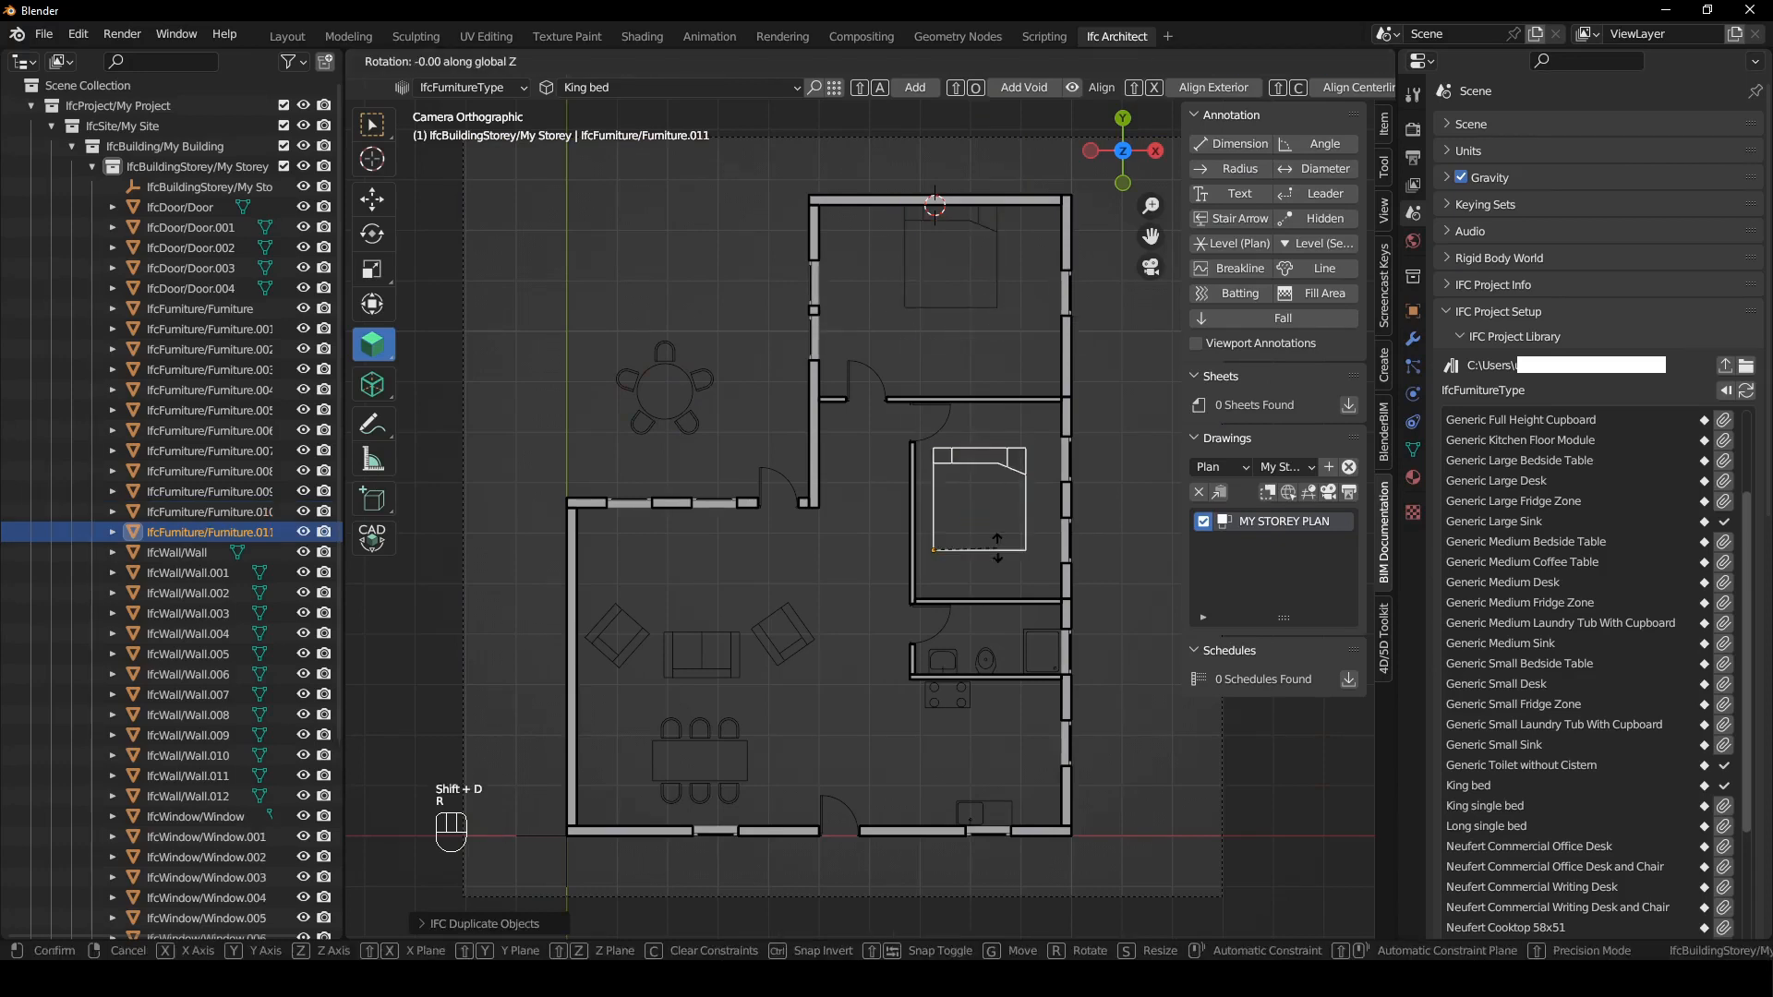
{"action": "left_click", "coordinate": [1007, 574]}
{"action": "key", "text": "g"}
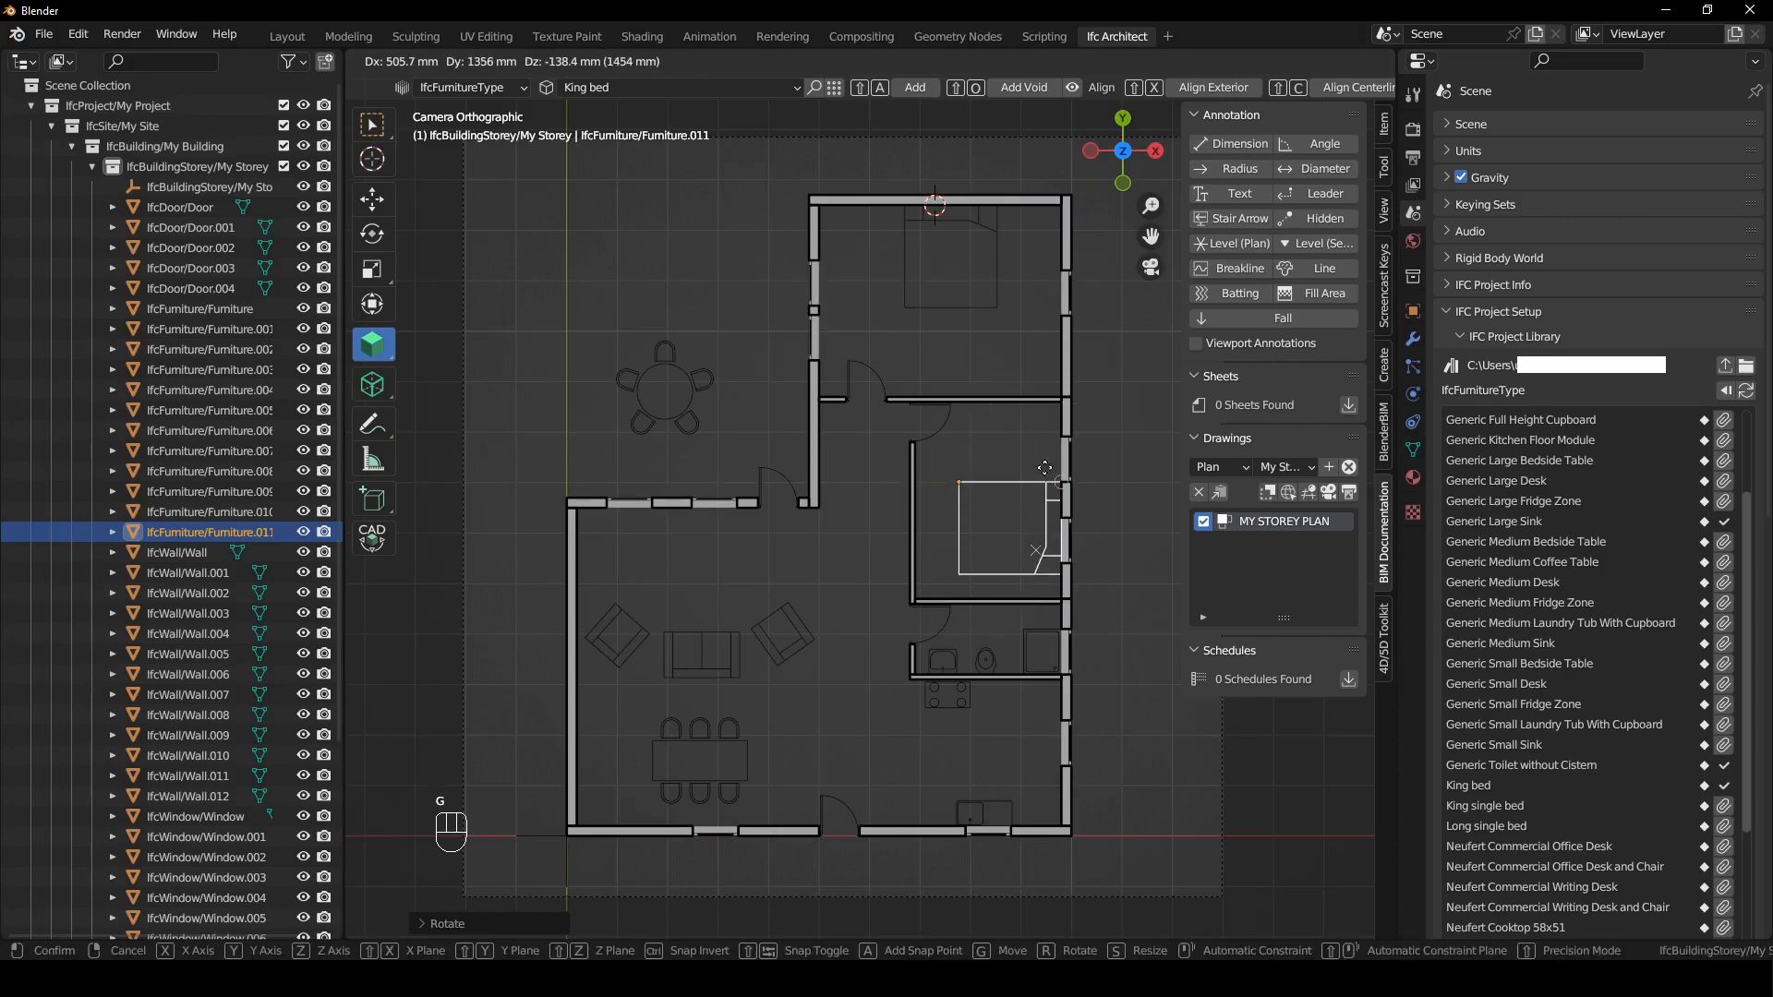
{"action": "left_click", "coordinate": [1050, 453]}
{"action": "left_click", "coordinate": [875, 784]}
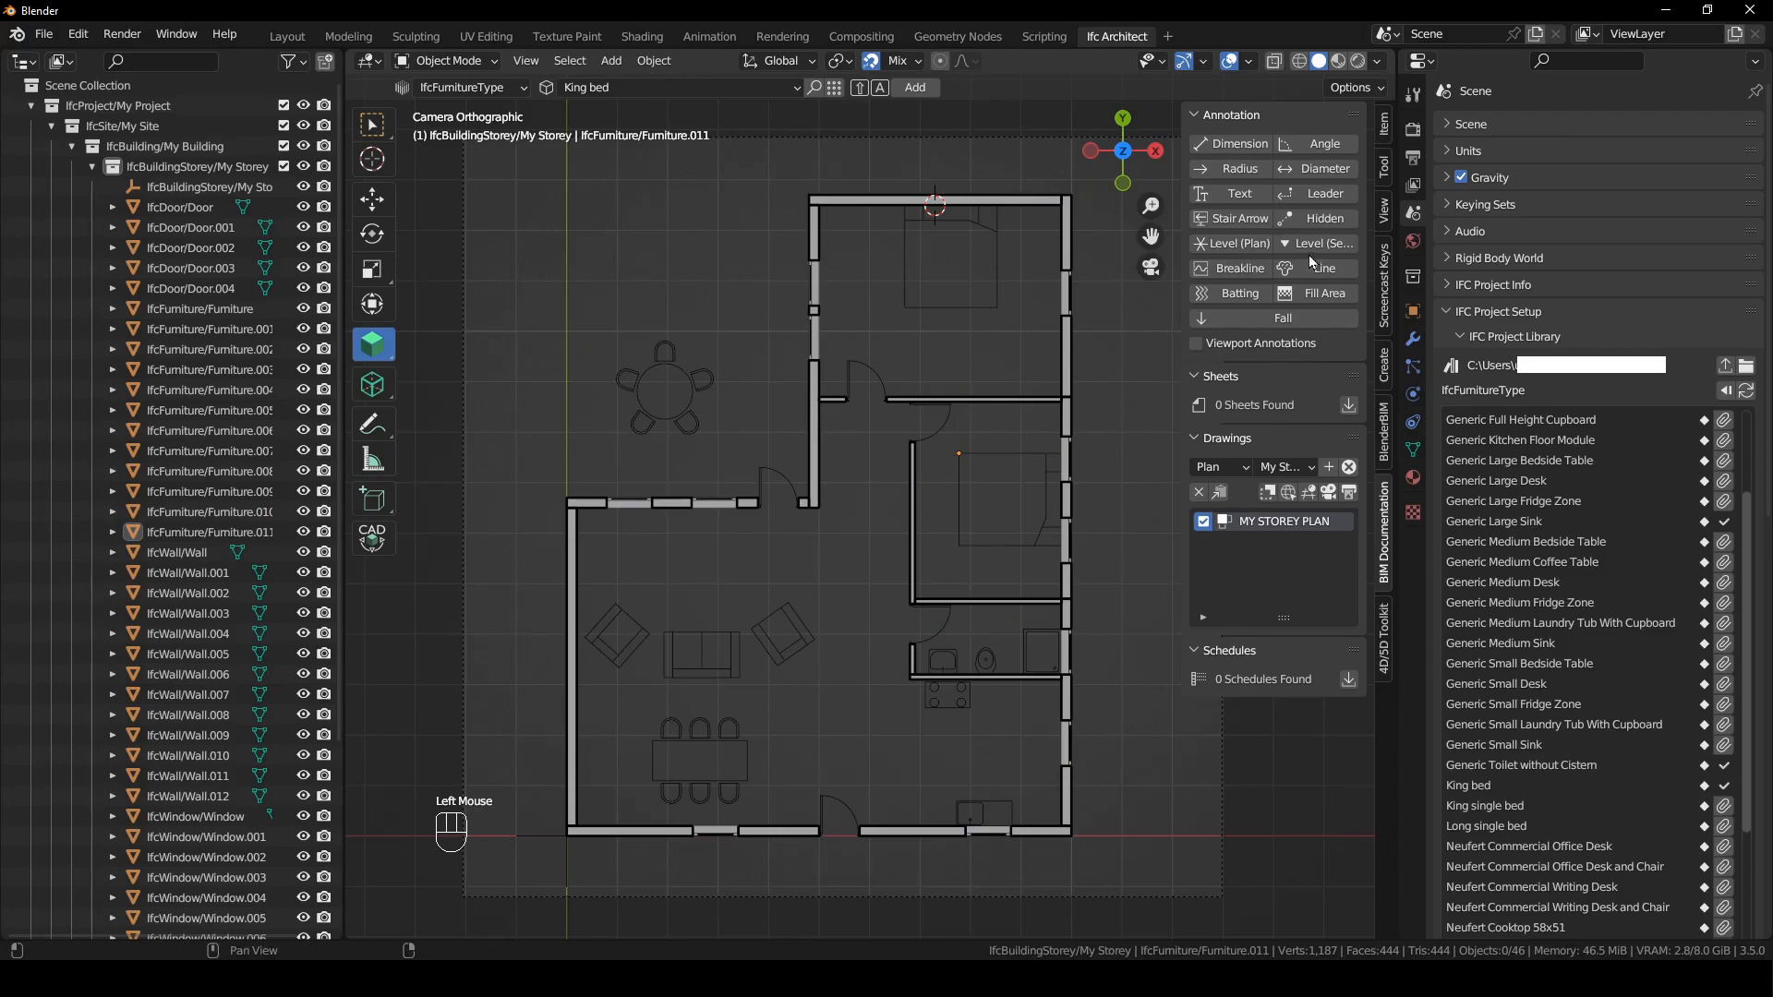
- Reactivate and regenerate the MY STOREY PLAN drawing, view the resulting SVG in the browser and return to Blender
{"action": "left_click", "coordinate": [1331, 493]}
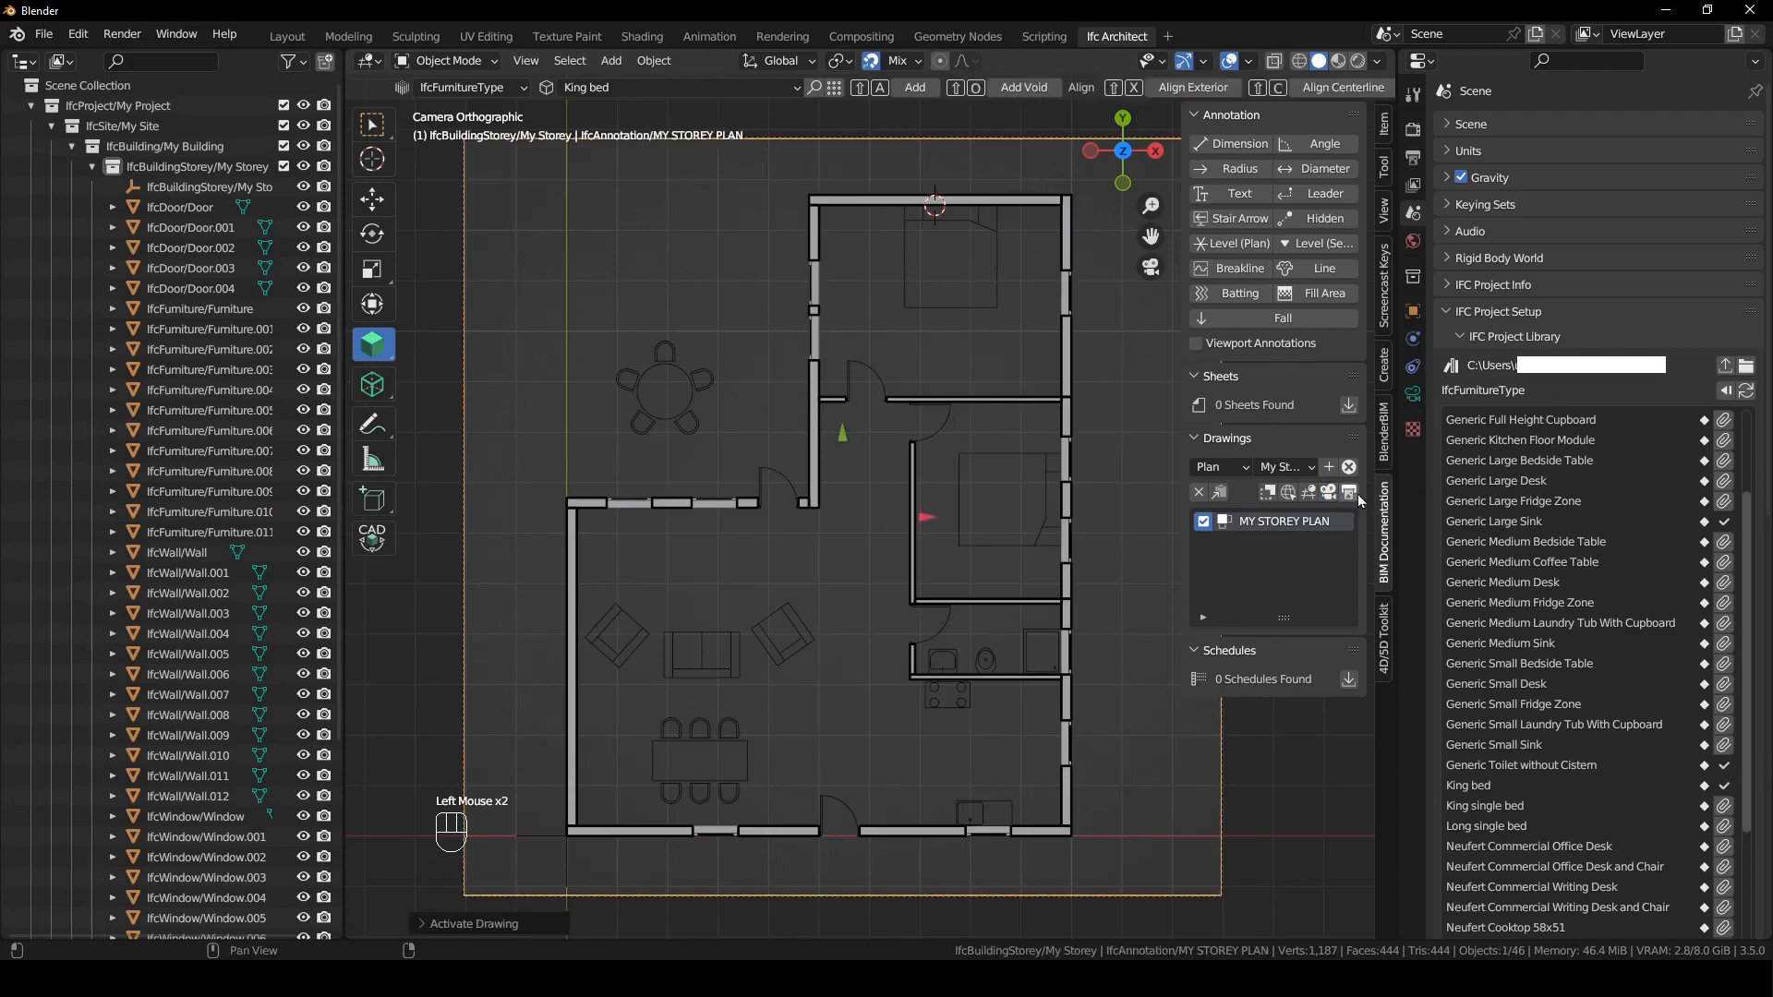
{"action": "left_click", "coordinate": [1349, 496]}
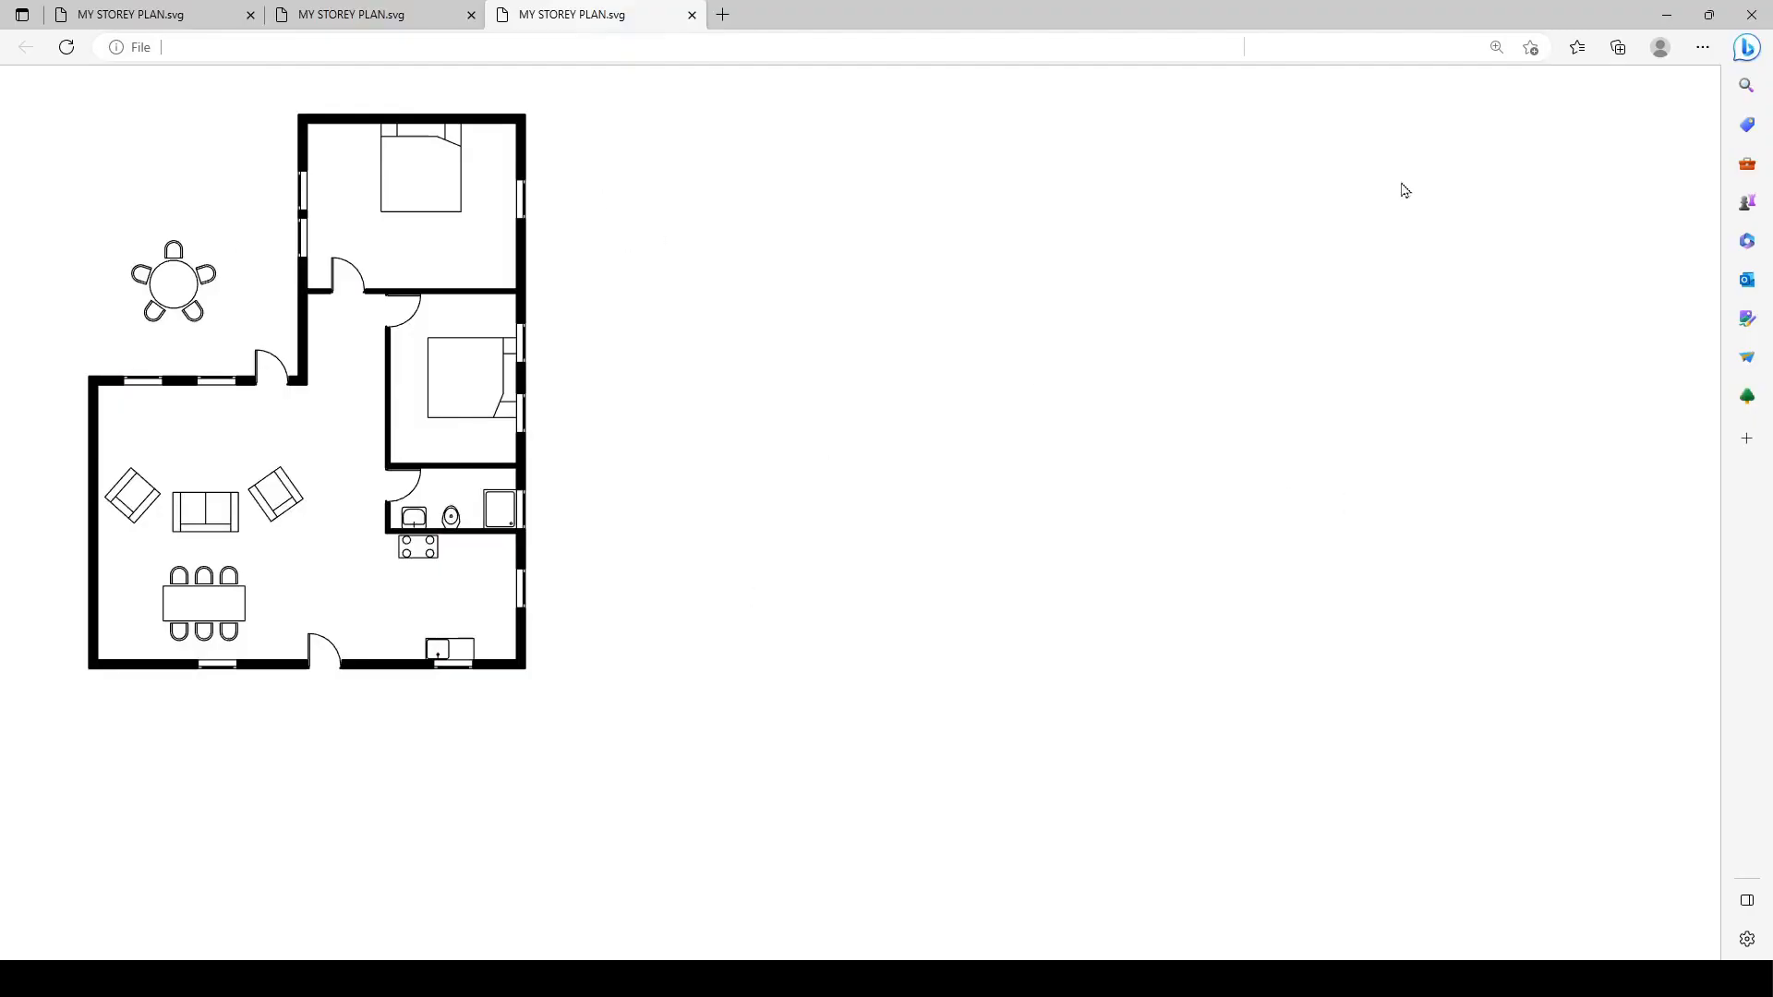
{"action": "left_click", "coordinate": [1672, 13]}
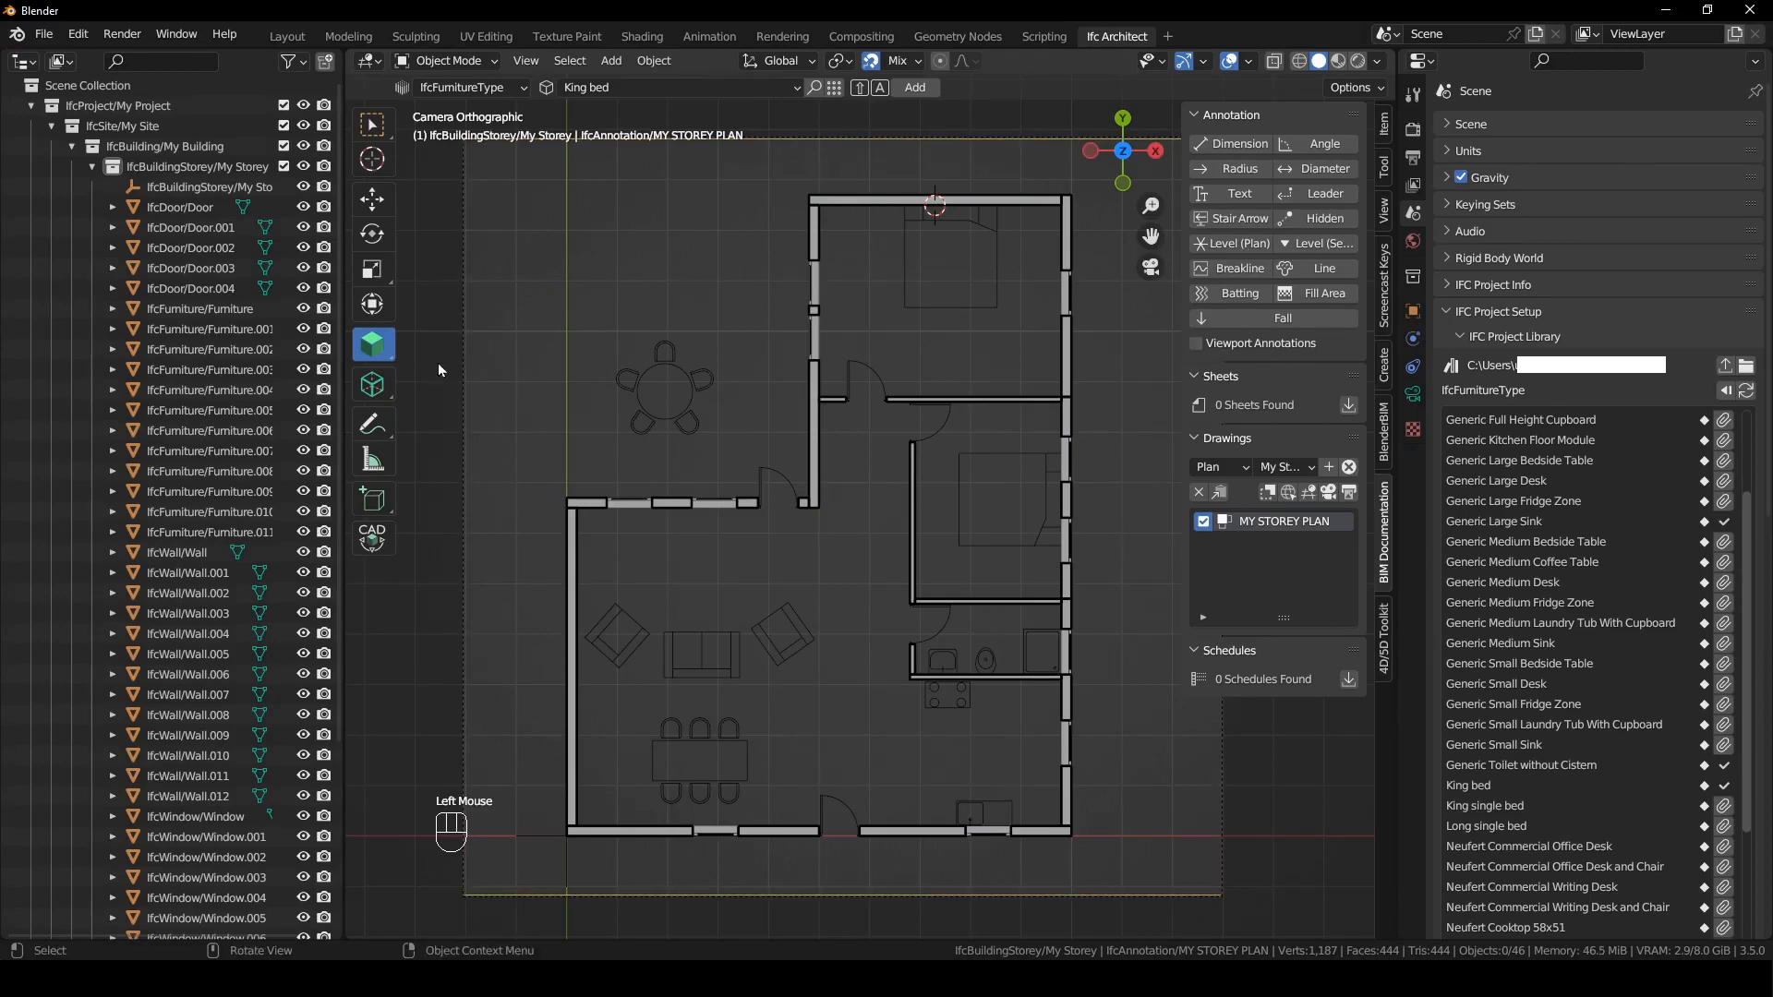
- Activate the annotation tool, set the annotation type to Line and add a line annotation to the plan
{"action": "left_click", "coordinate": [372, 385]}
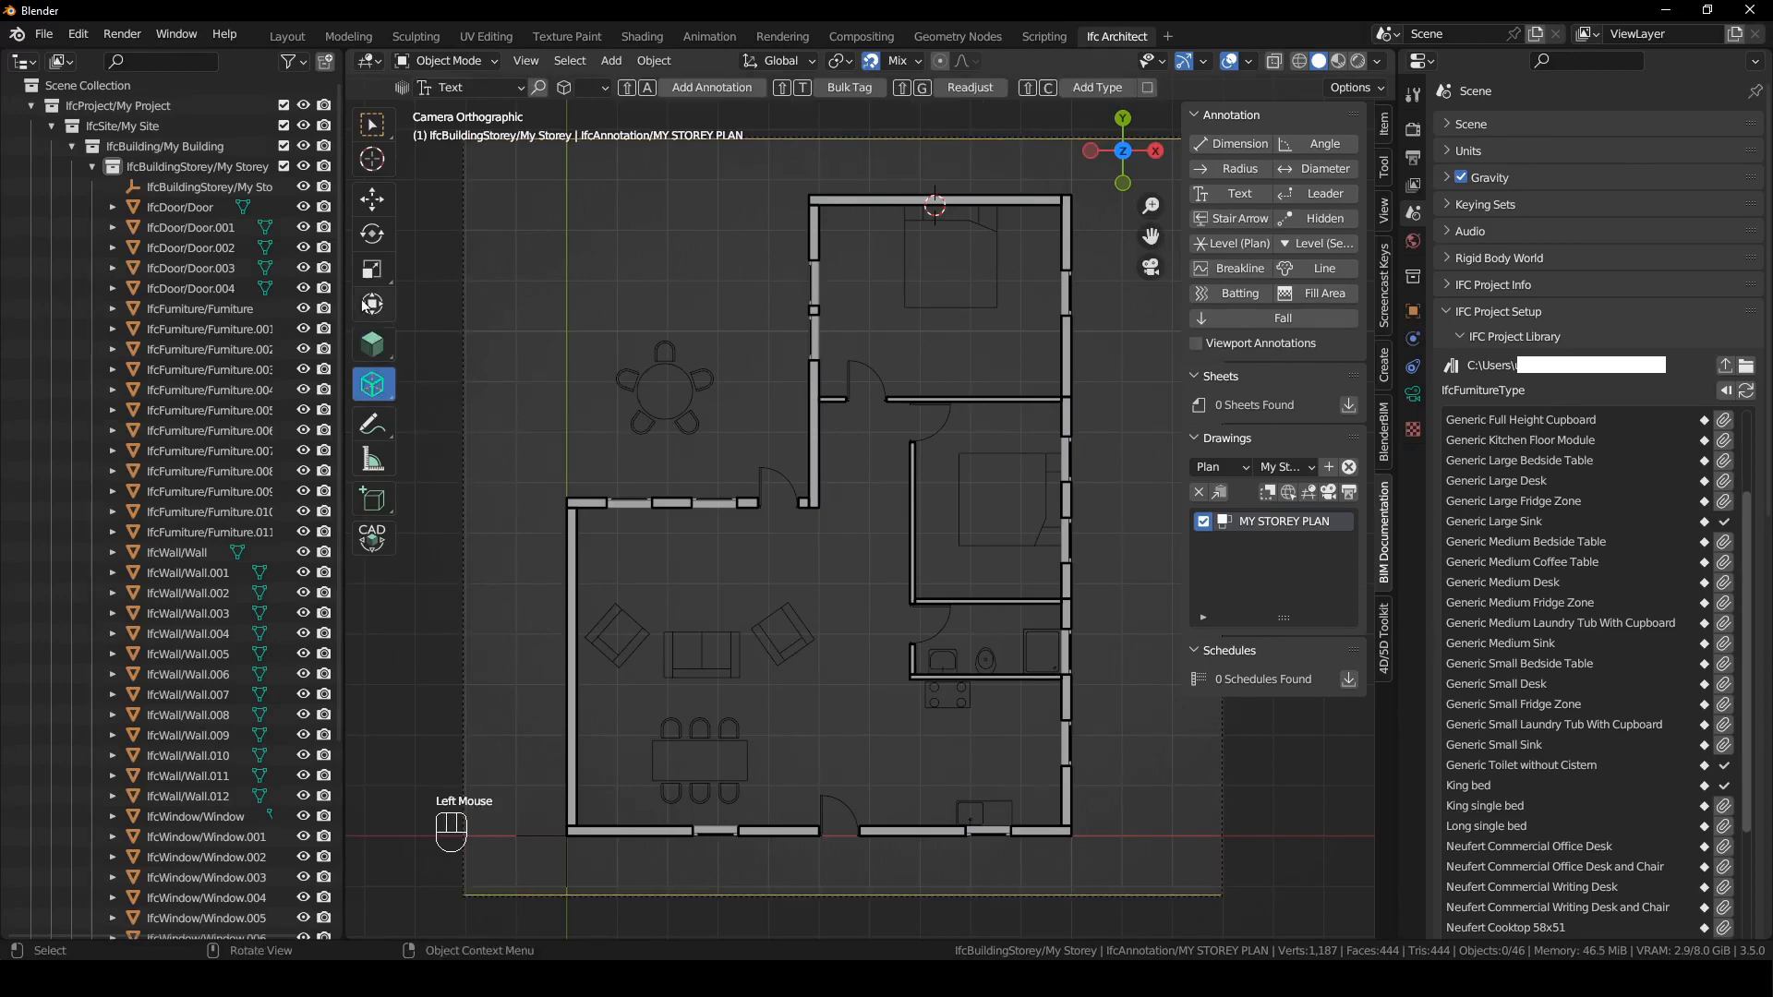
{"action": "left_click", "coordinate": [466, 87]}
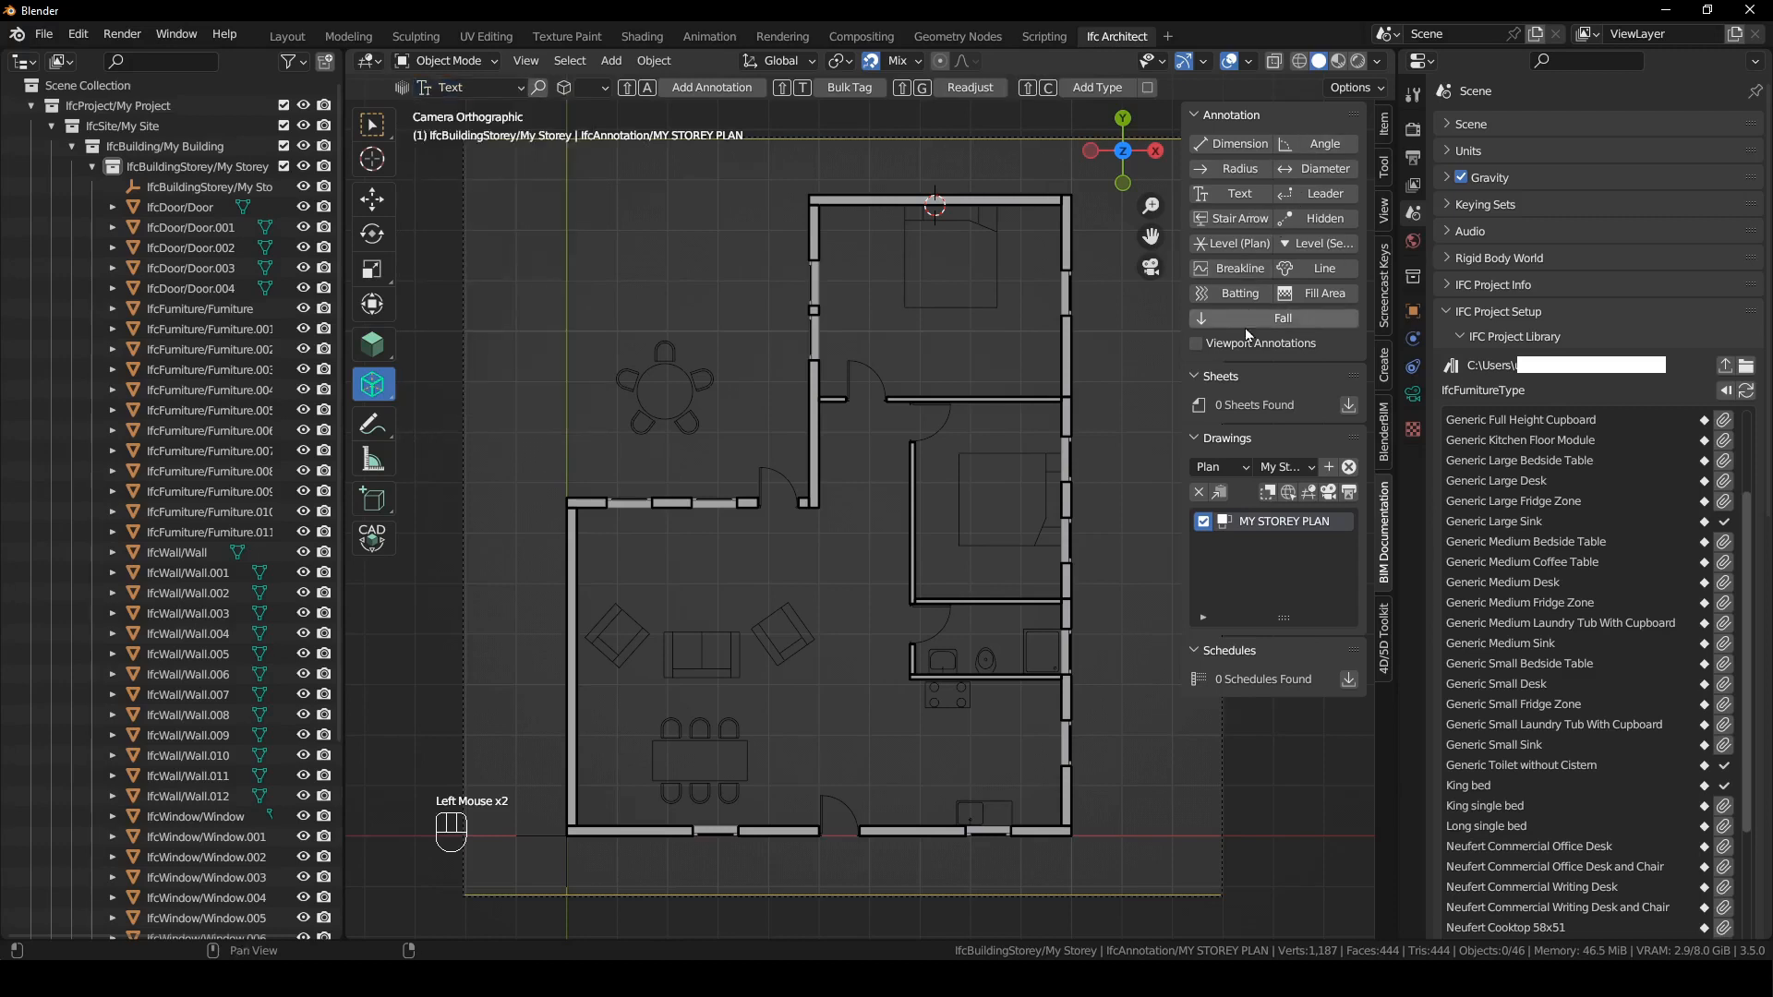
{"action": "left_click", "coordinate": [466, 87]}
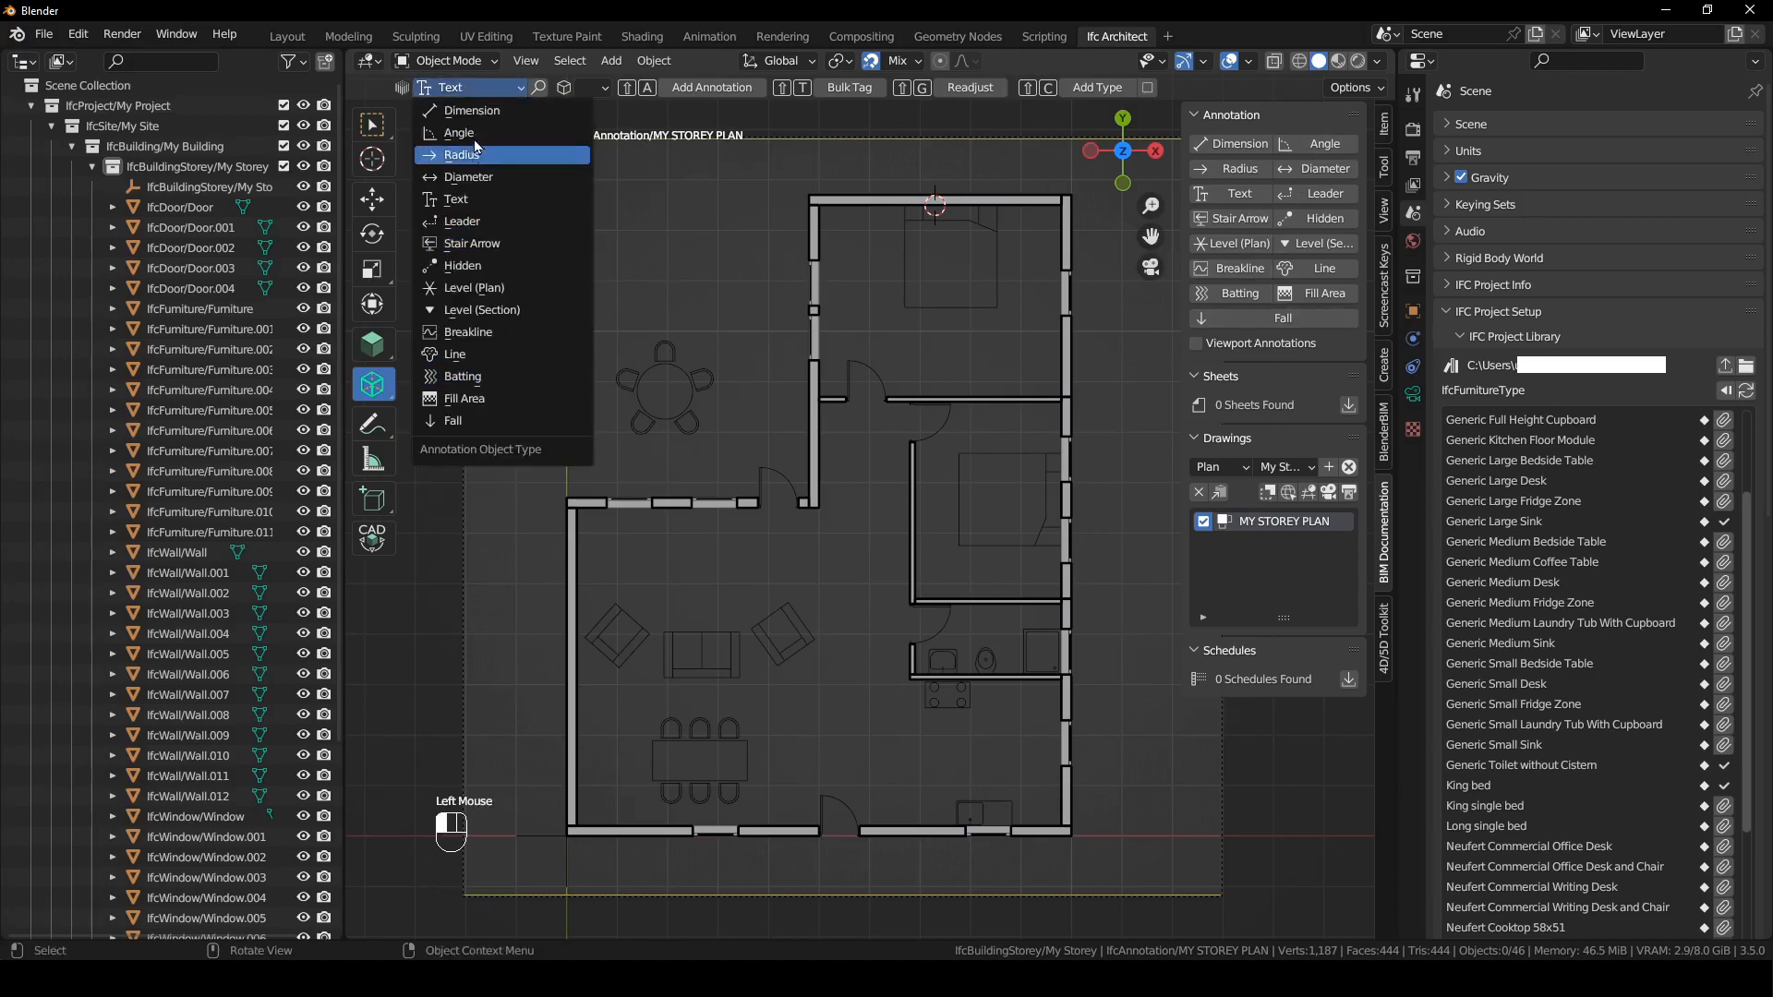
{"action": "left_click", "coordinate": [480, 356]}
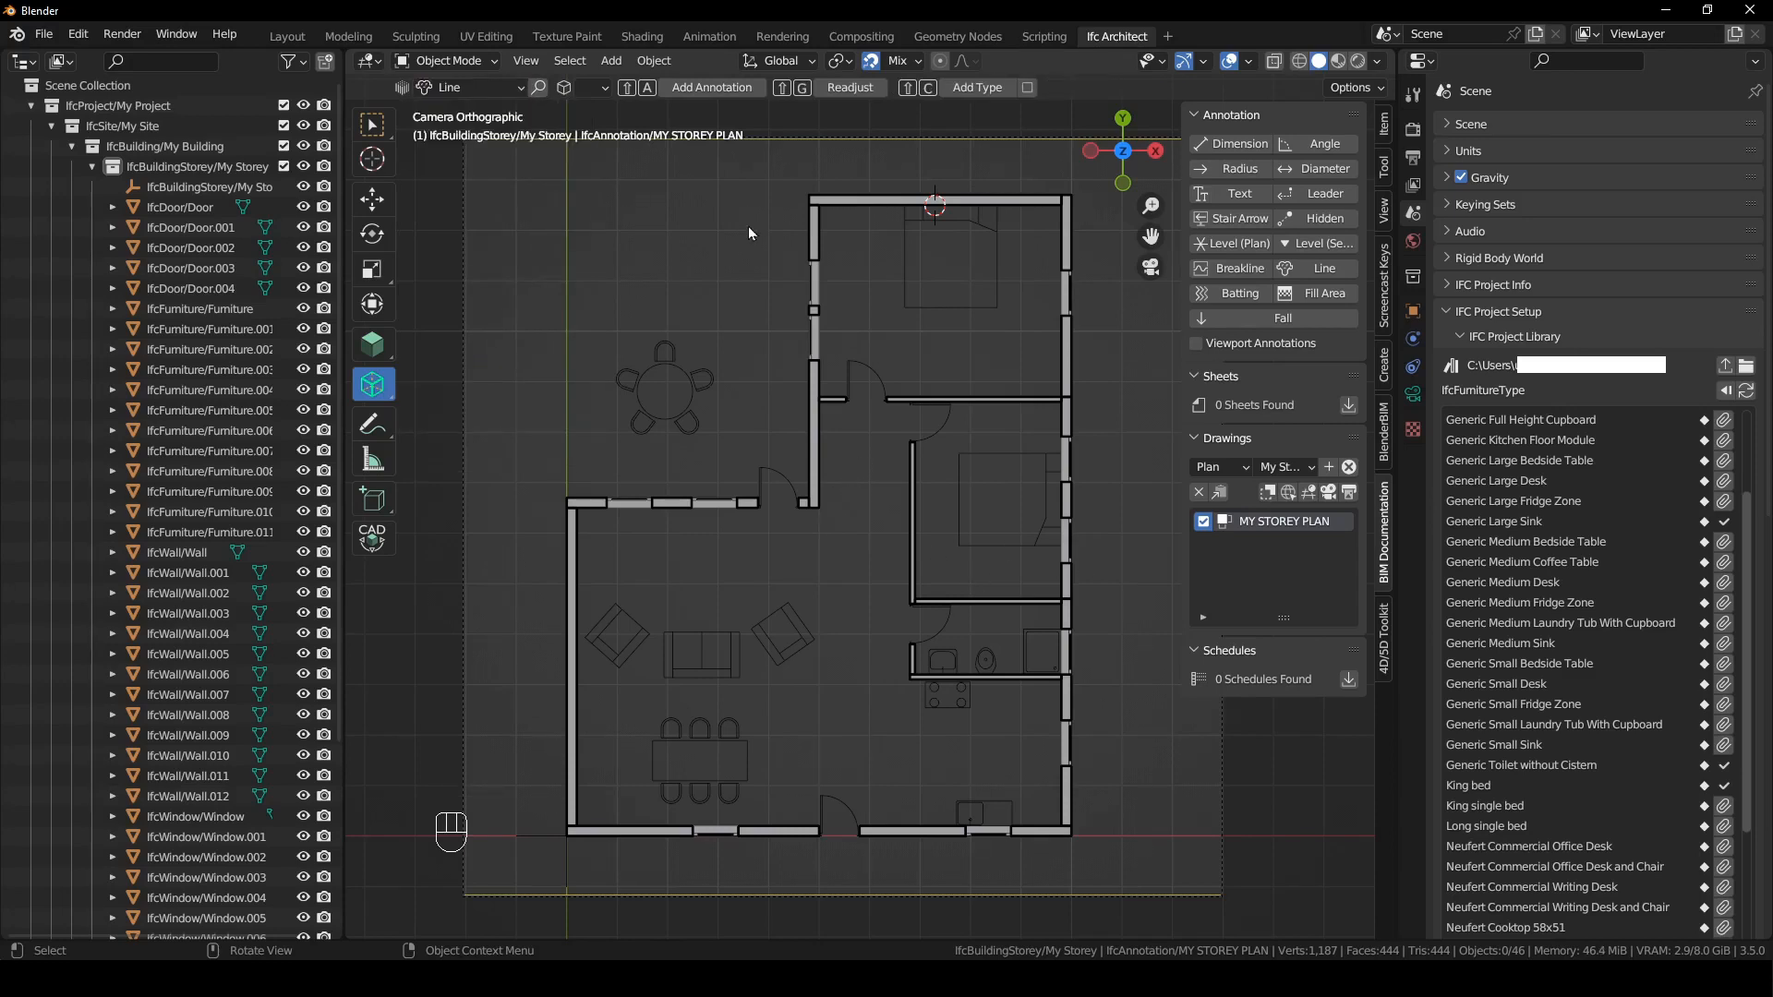
{"action": "key", "text": "shift+a"}
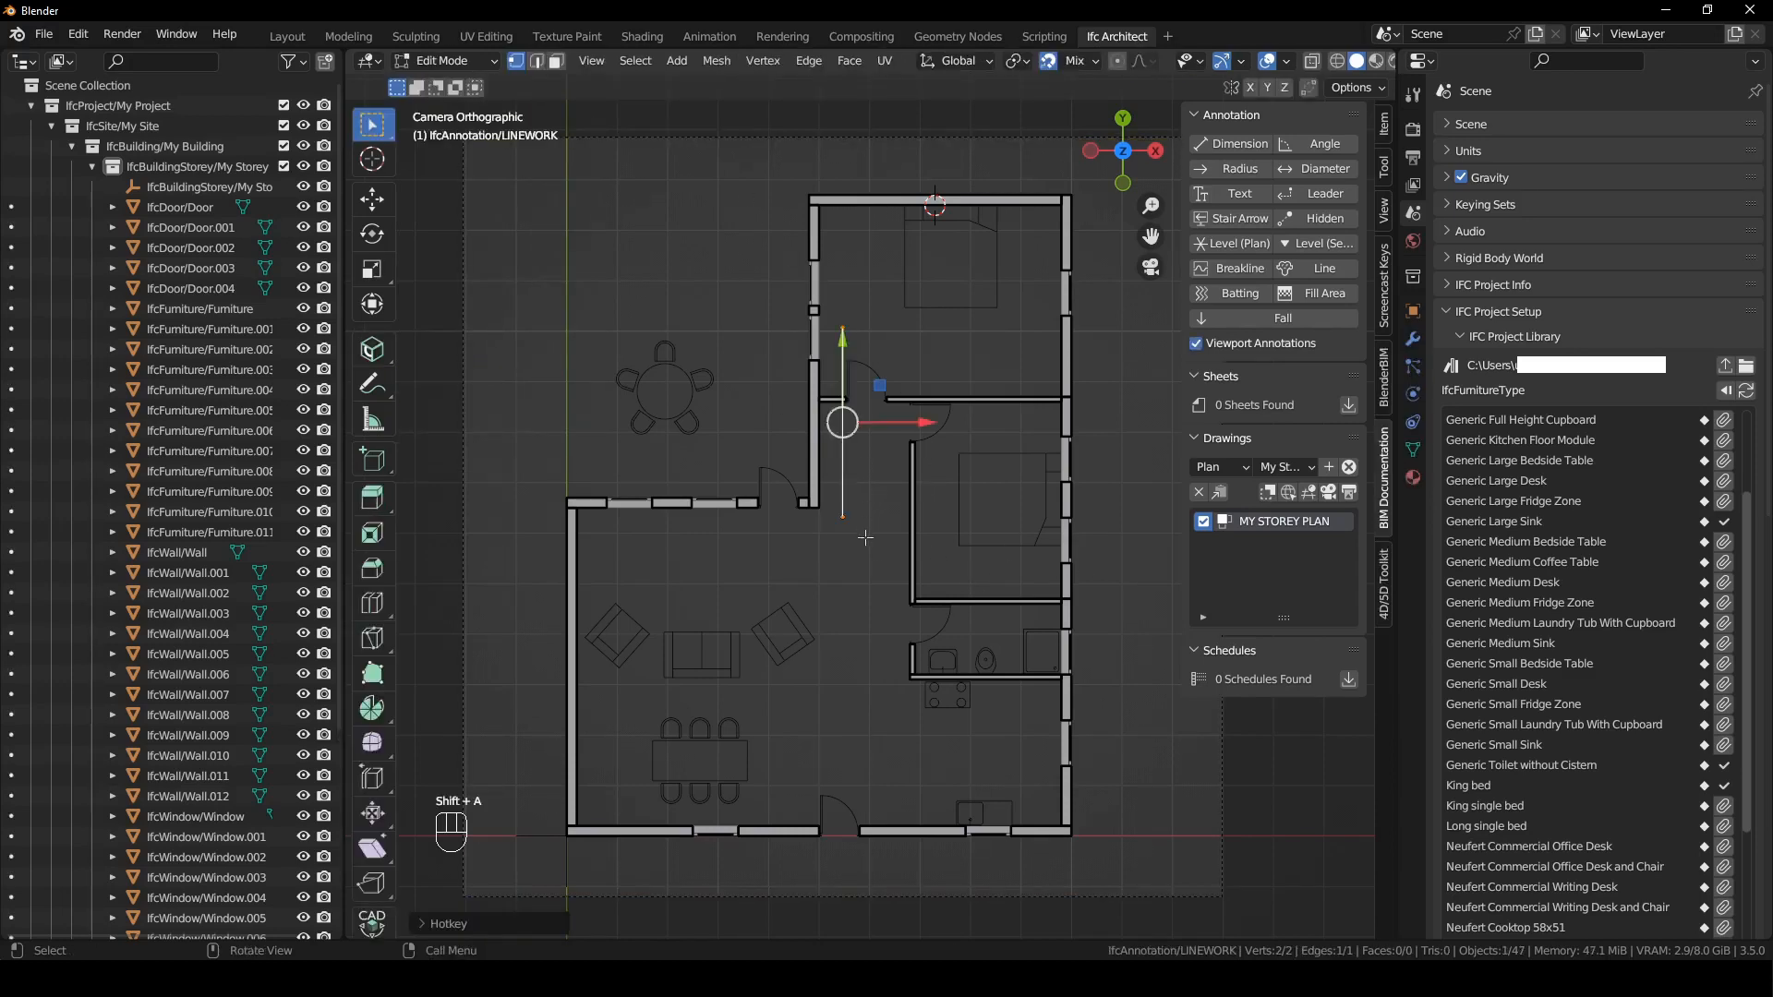
- Snap the line to the bathroom's lower-left wall corner and place its other end 600 mm below along Y
{"action": "key", "text": "g"}
{"action": "left_click", "coordinate": [906, 680]}
{"action": "left_click_drag", "start_coordinate": [1010, 412], "coordinate": [774, 533]}
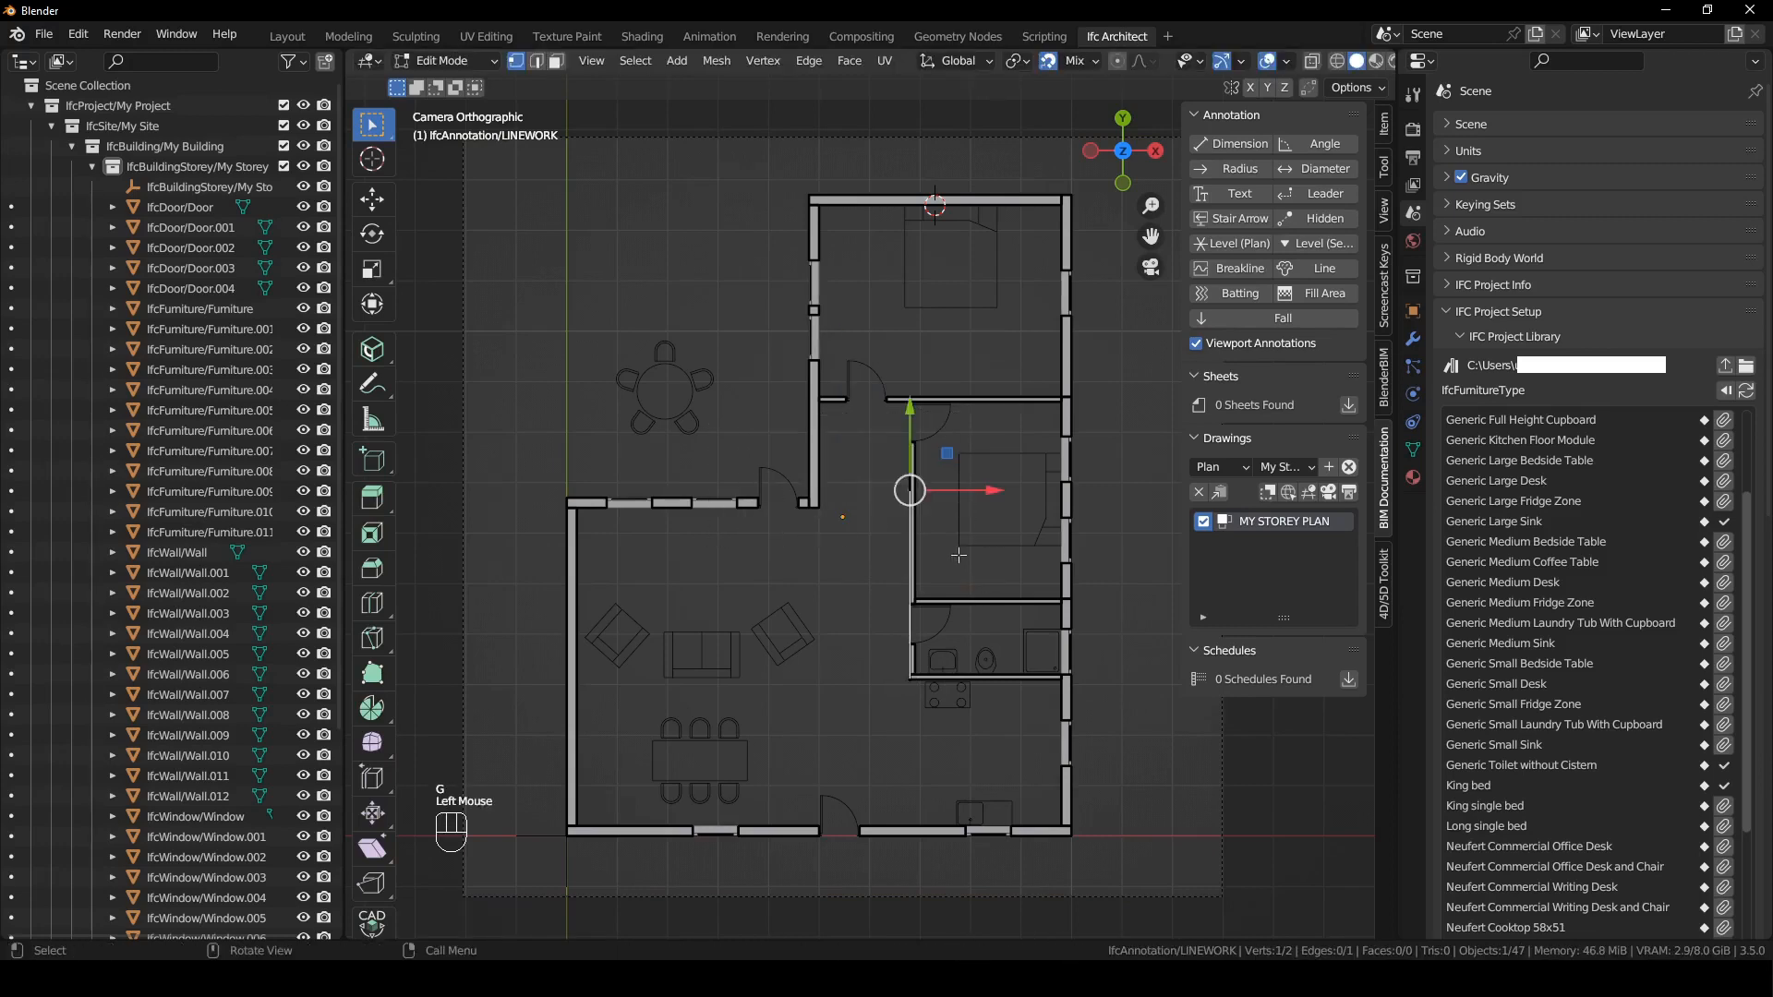
{"action": "key", "text": "g"}
{"action": "key", "text": "y"}
{"action": "left_click", "coordinate": [989, 687]}
{"action": "key", "text": "g"}
{"action": "key", "text": "y"}
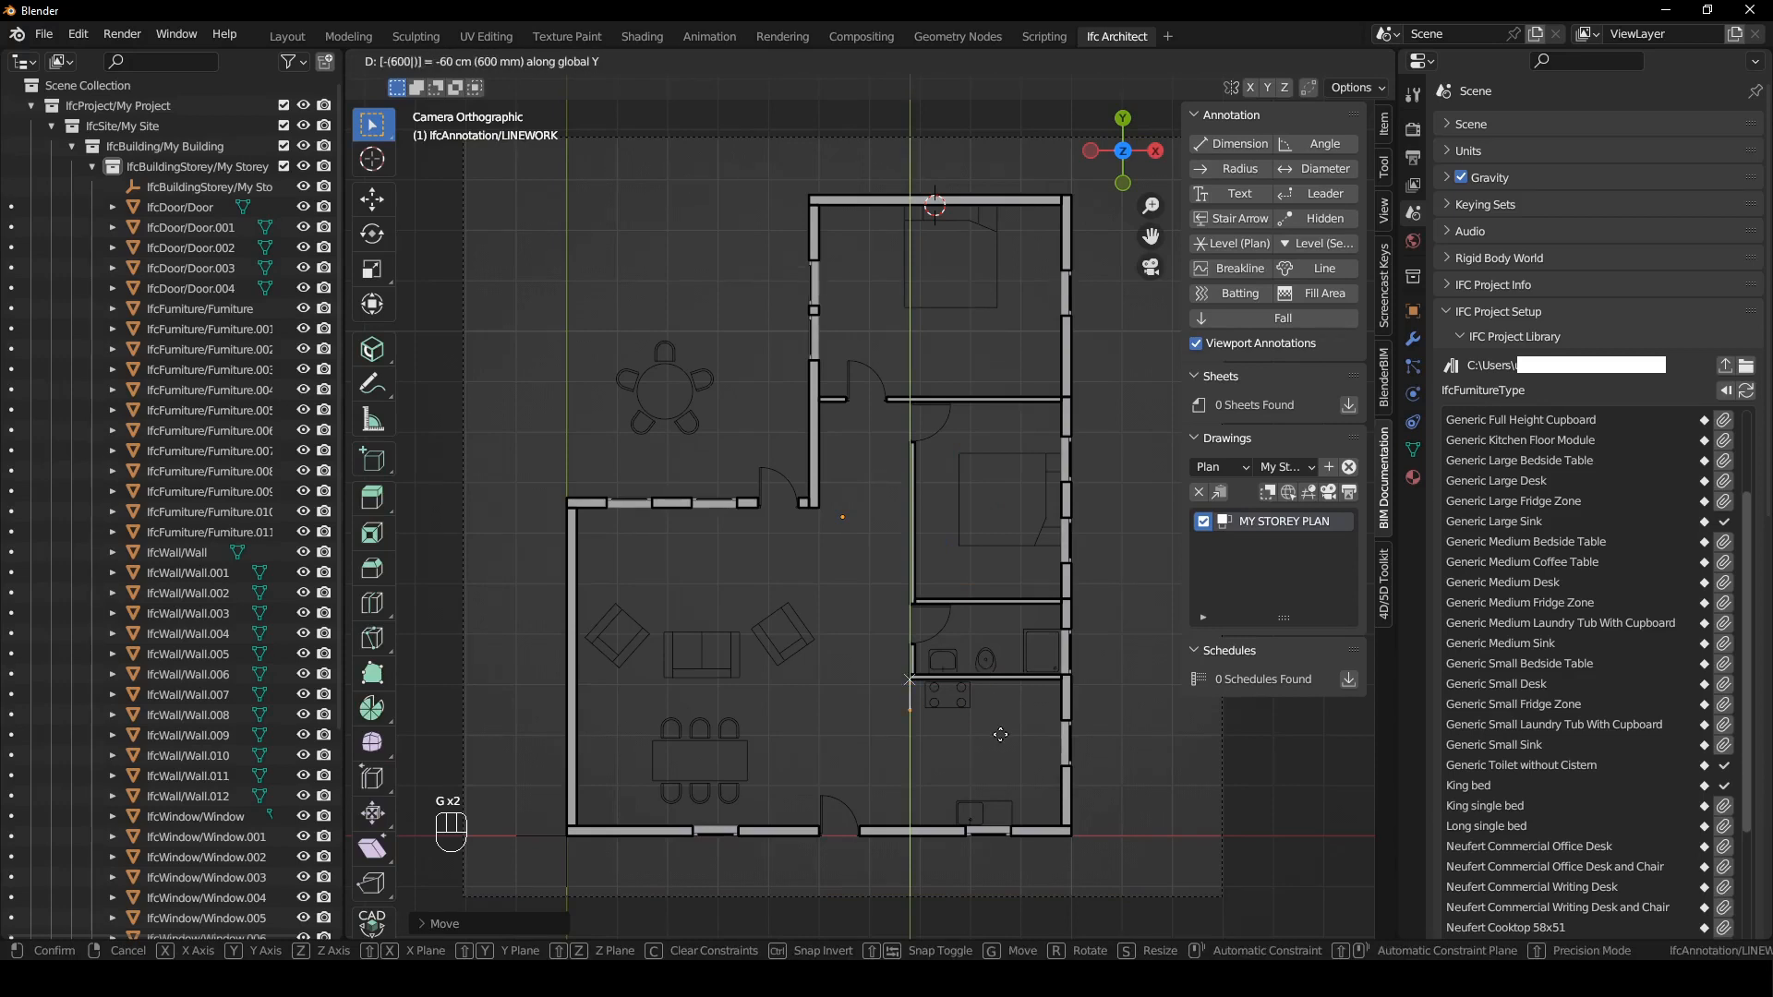
{"action": "left_click", "coordinate": [1000, 735]}
- Extrude the line's lower end along X, move that end back by -900 mm, and extrude it up to the bathroom wall to close the bench outline
{"action": "key", "text": "e"}
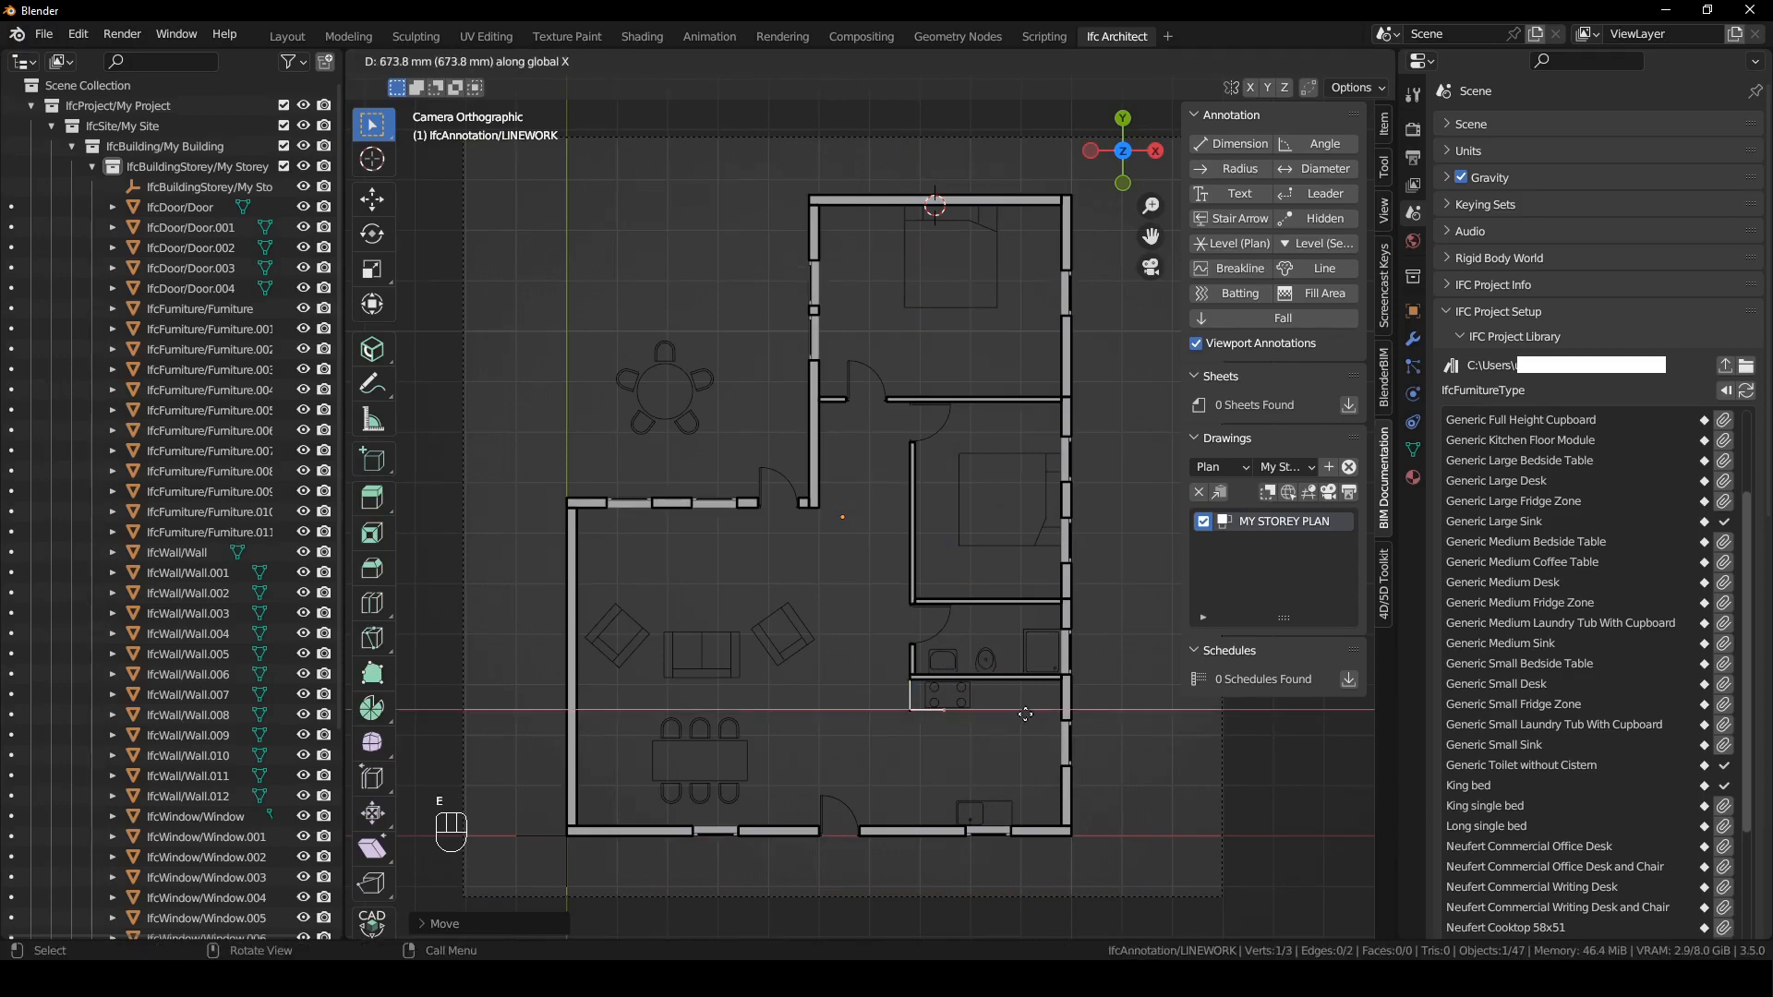
{"action": "left_click", "coordinate": [1039, 759]}
{"action": "type", "text": "gx-900"}
{"action": "key", "text": "Return"}
{"action": "key", "text": "e"}
{"action": "key", "text": "y"}
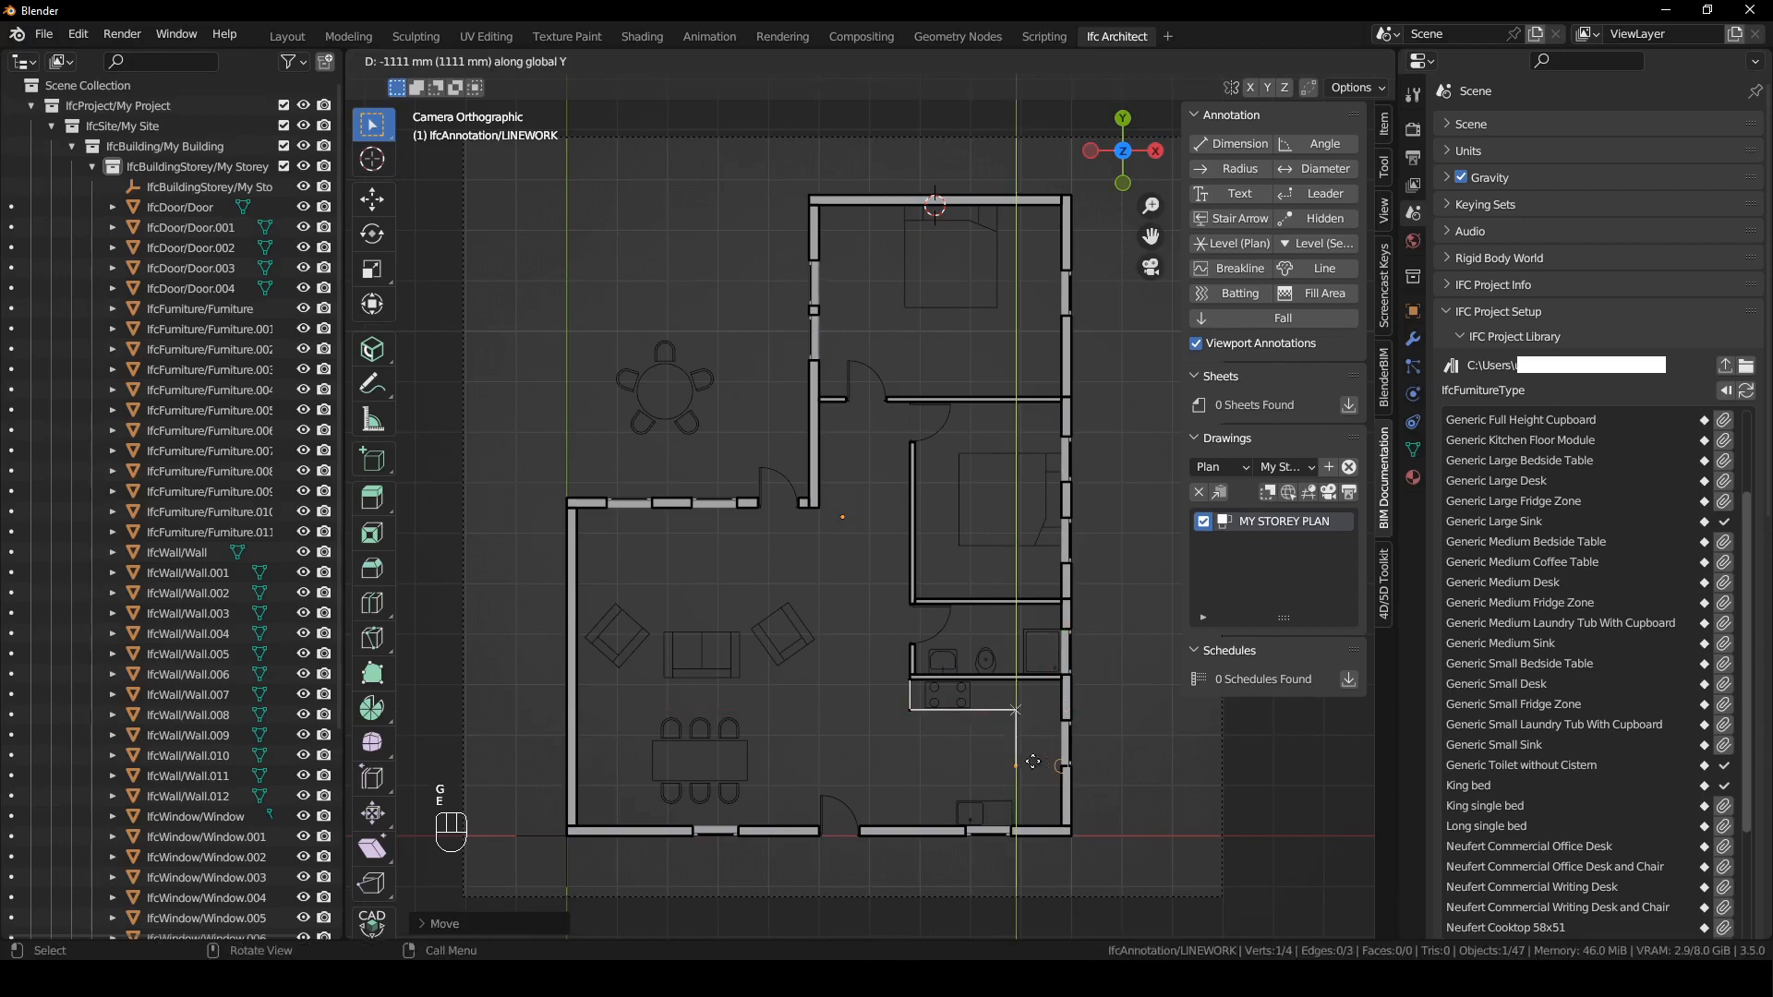
{"action": "left_click", "coordinate": [1039, 681]}
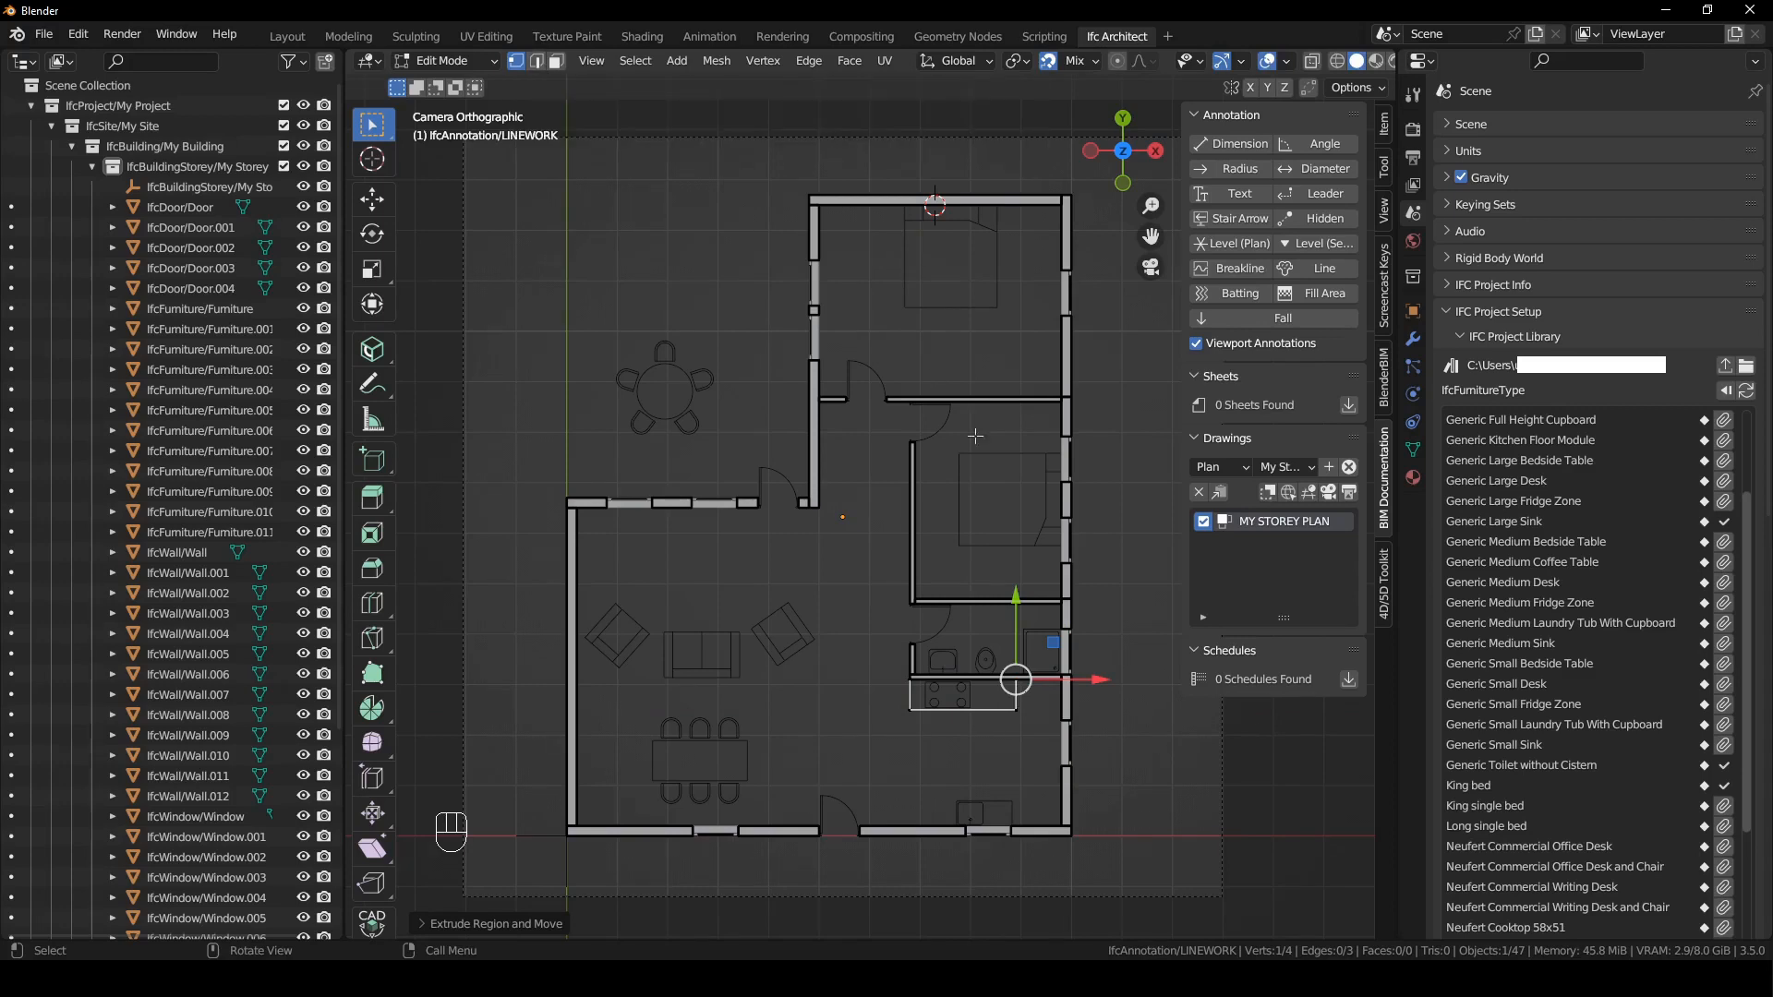
- Duplicate the bench outline's right edge and offset the copy 50 mm along X
{"action": "key", "text": "2"}
{"action": "left_click", "coordinate": [1017, 699]}
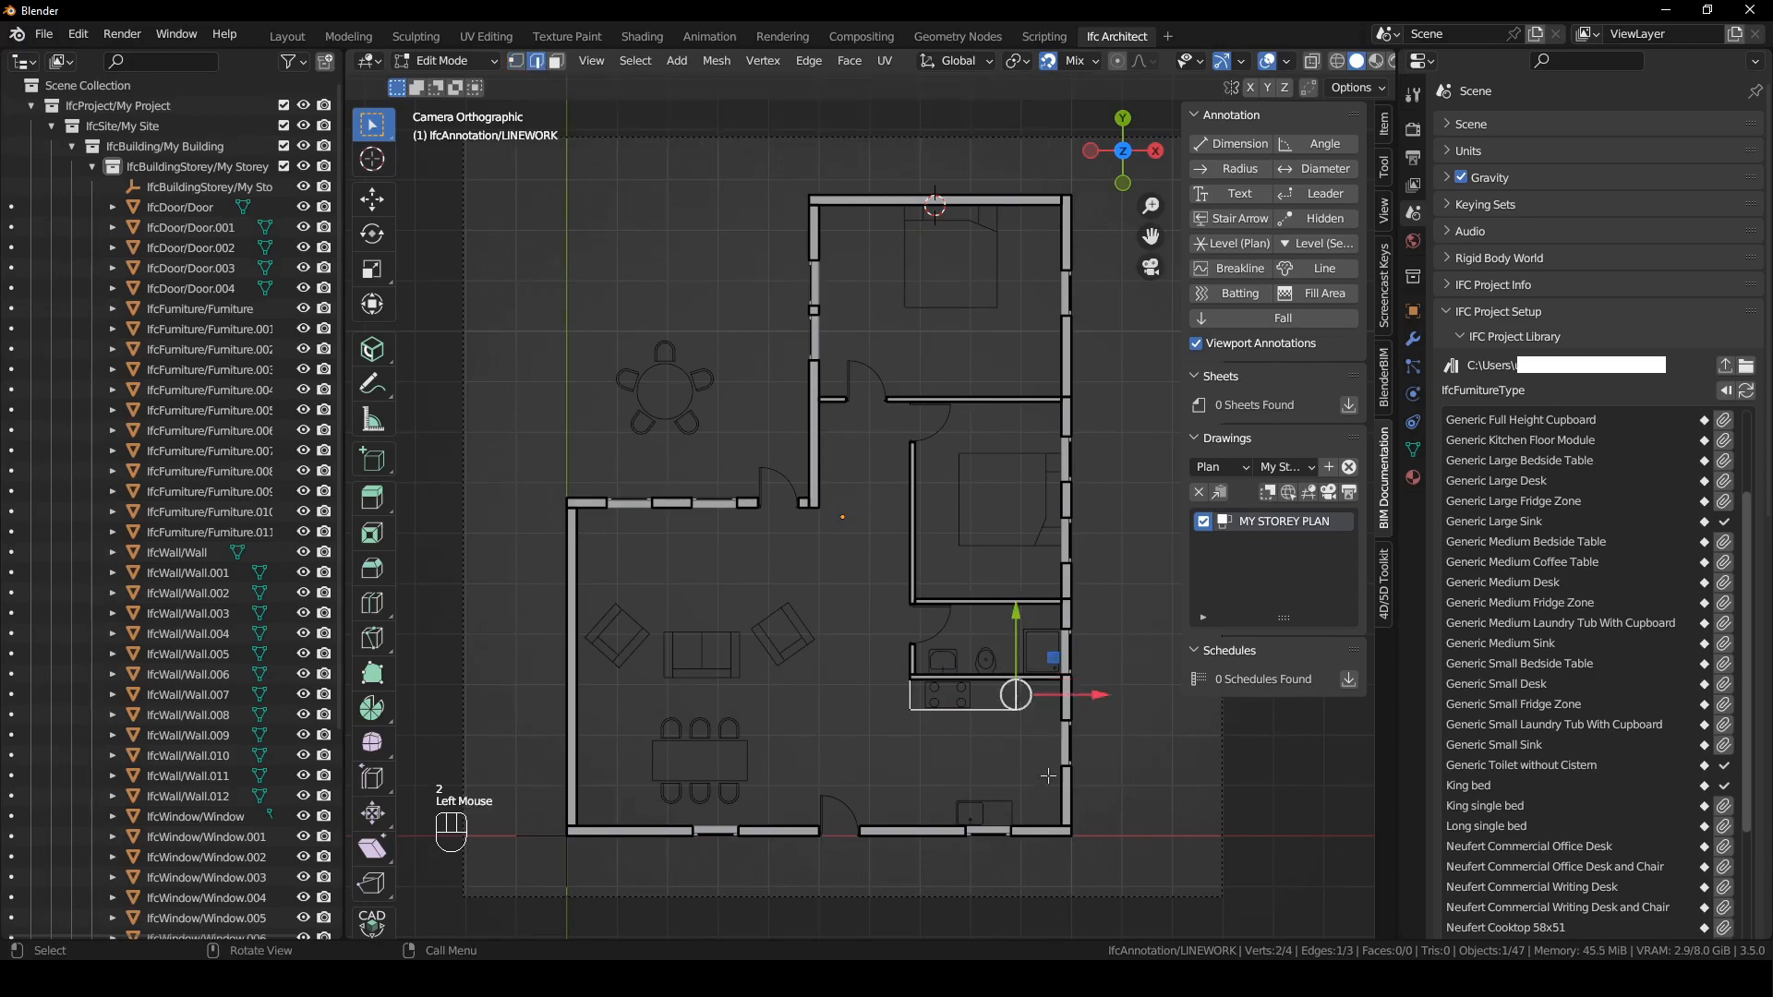
{"action": "key", "text": "shift+d"}
{"action": "key", "text": "x"}
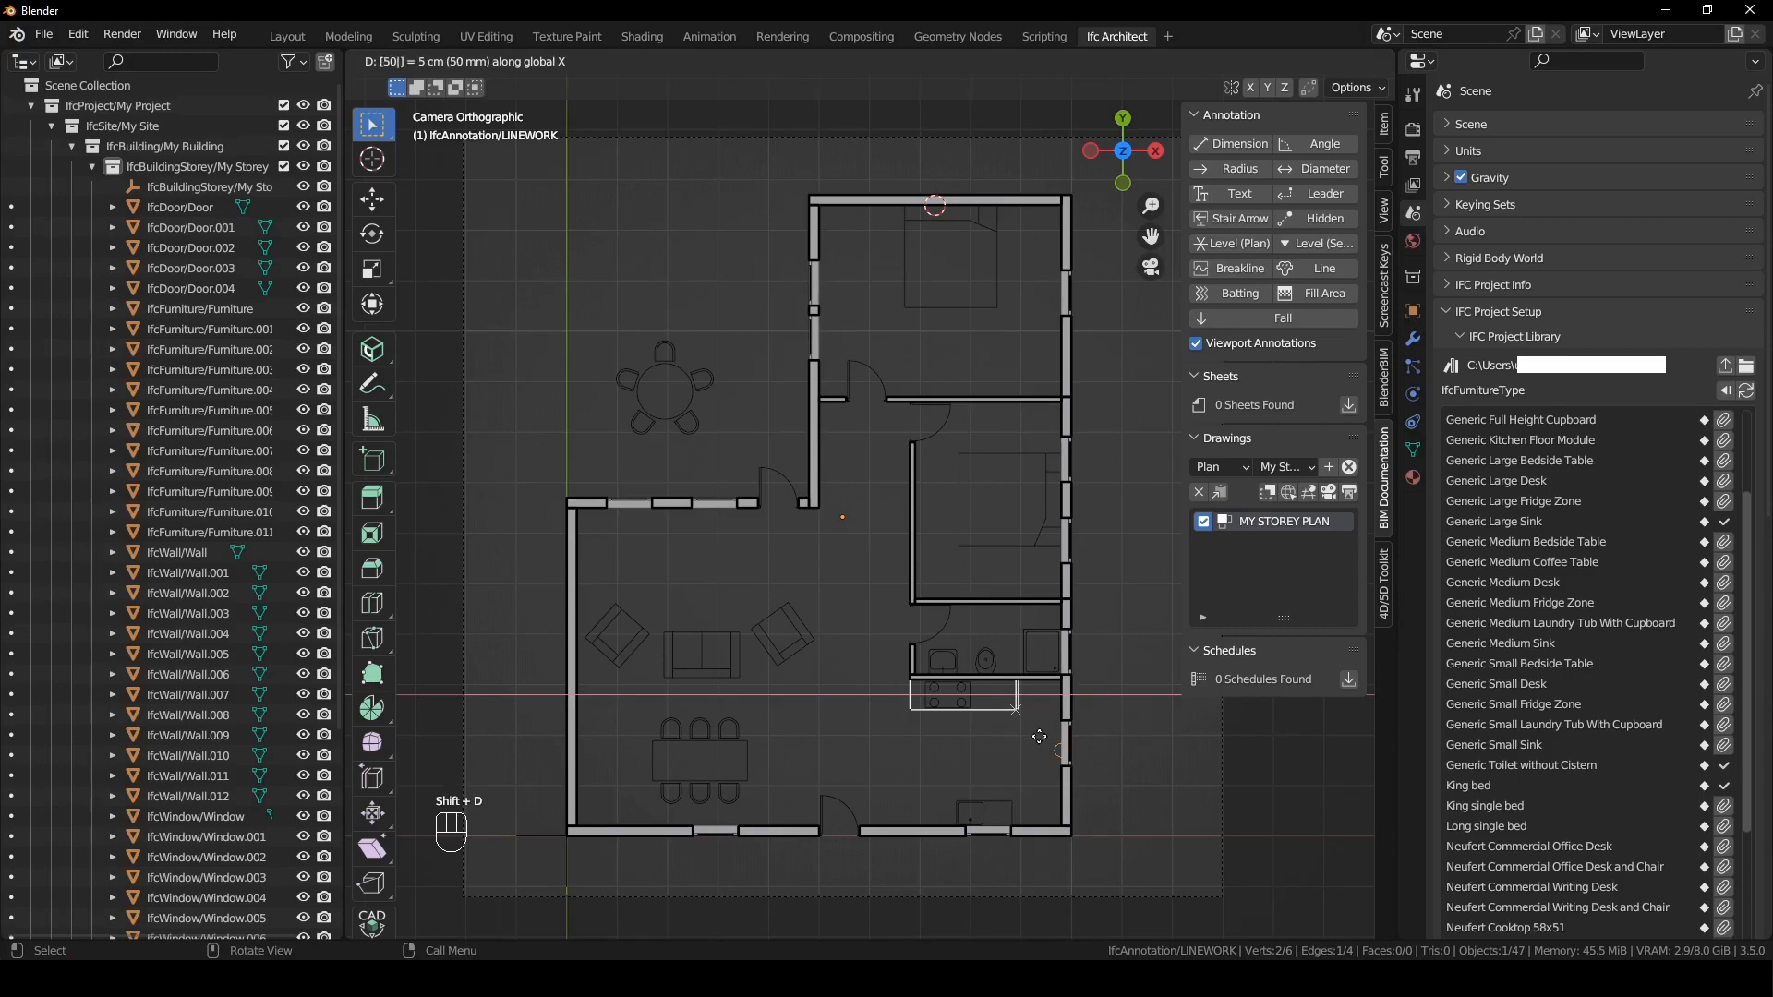
{"action": "left_click", "coordinate": [1039, 736]}
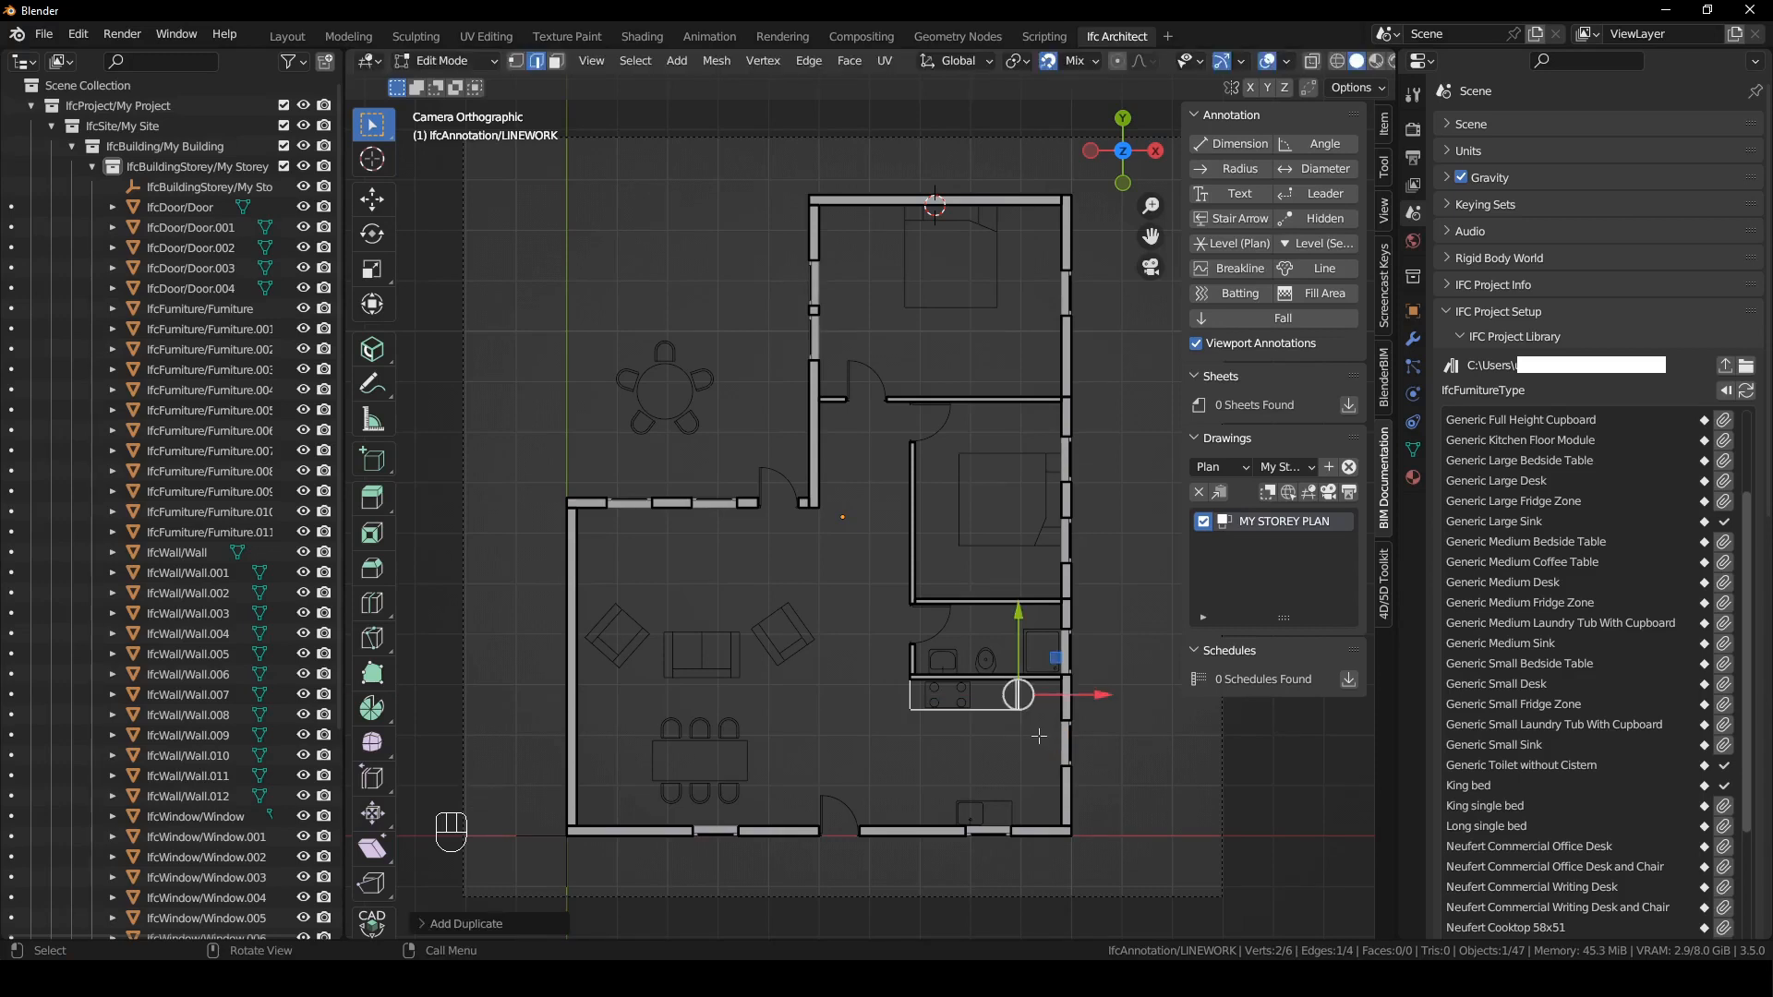
- Extrude the offset edge 800 mm along X to outline the fridge space beside the bench, and delete only its face
{"action": "key", "text": "e"}
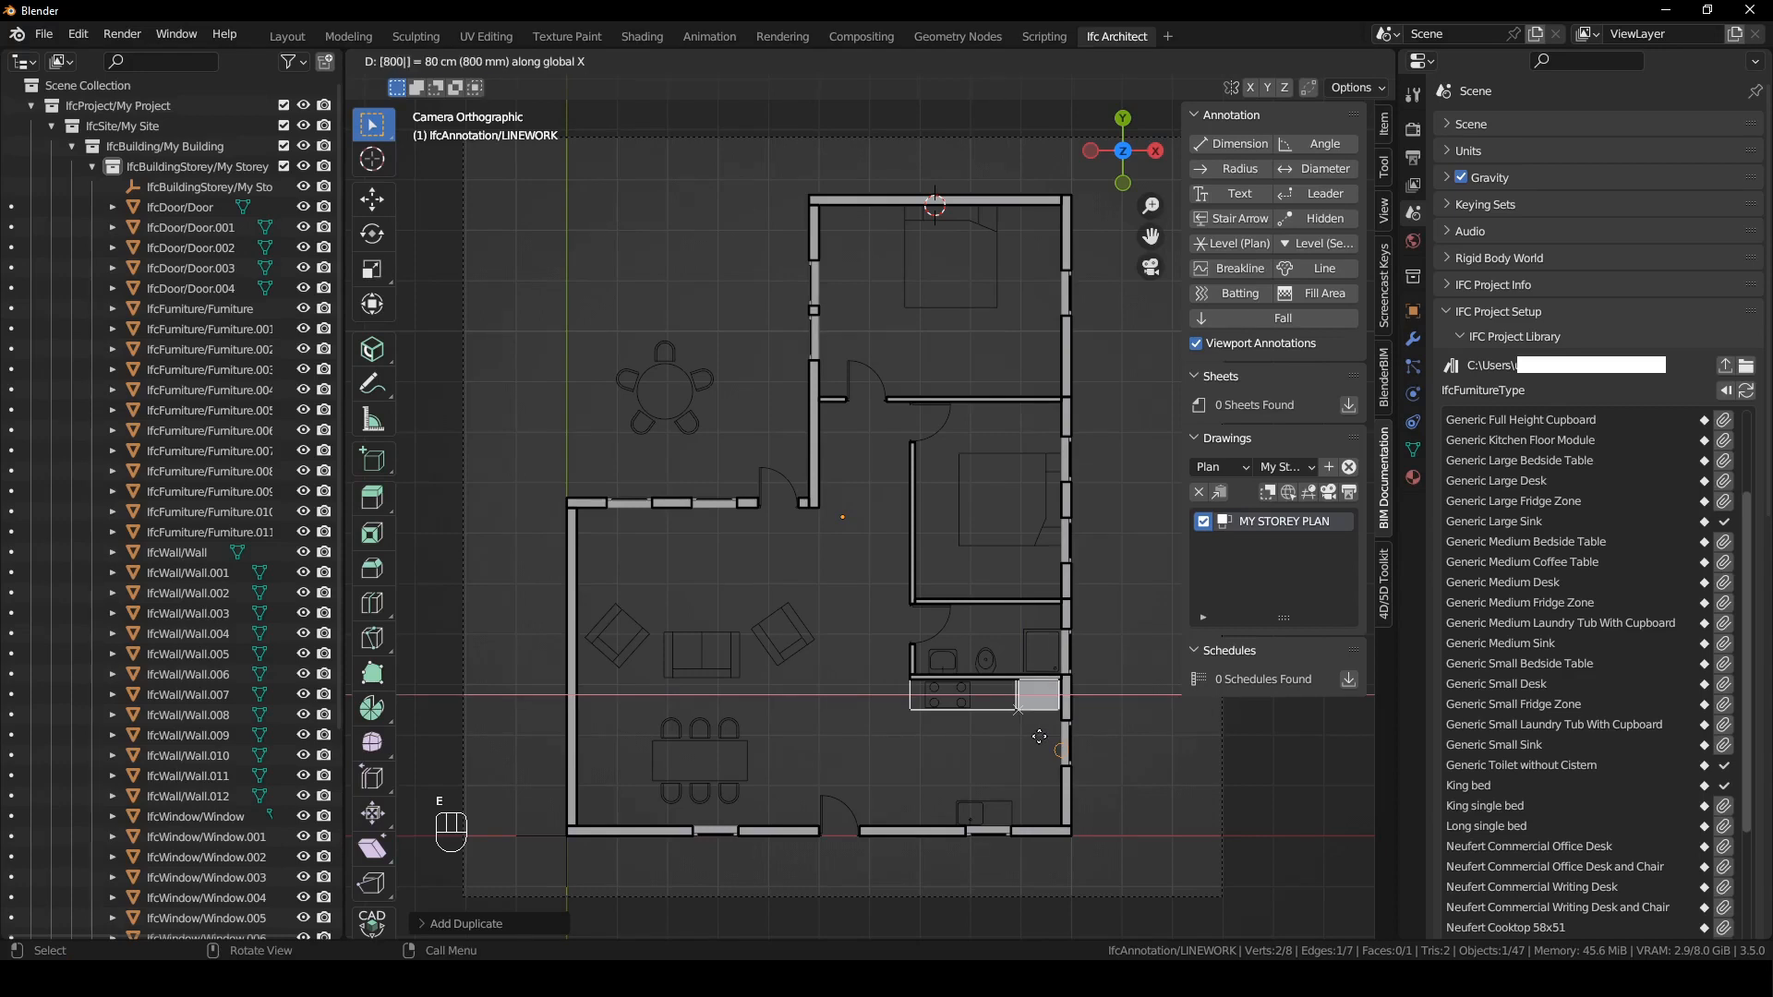
{"action": "left_click", "coordinate": [1039, 736]}
{"action": "mouse_move", "coordinate": [1134, 631]}
{"action": "left_mouse_down"}
{"action": "mouse_move", "coordinate": [1006, 779]}
{"action": "mouse_move", "coordinate": [988, 769]}
{"action": "left_mouse_up"}
{"action": "key", "text": "x"}
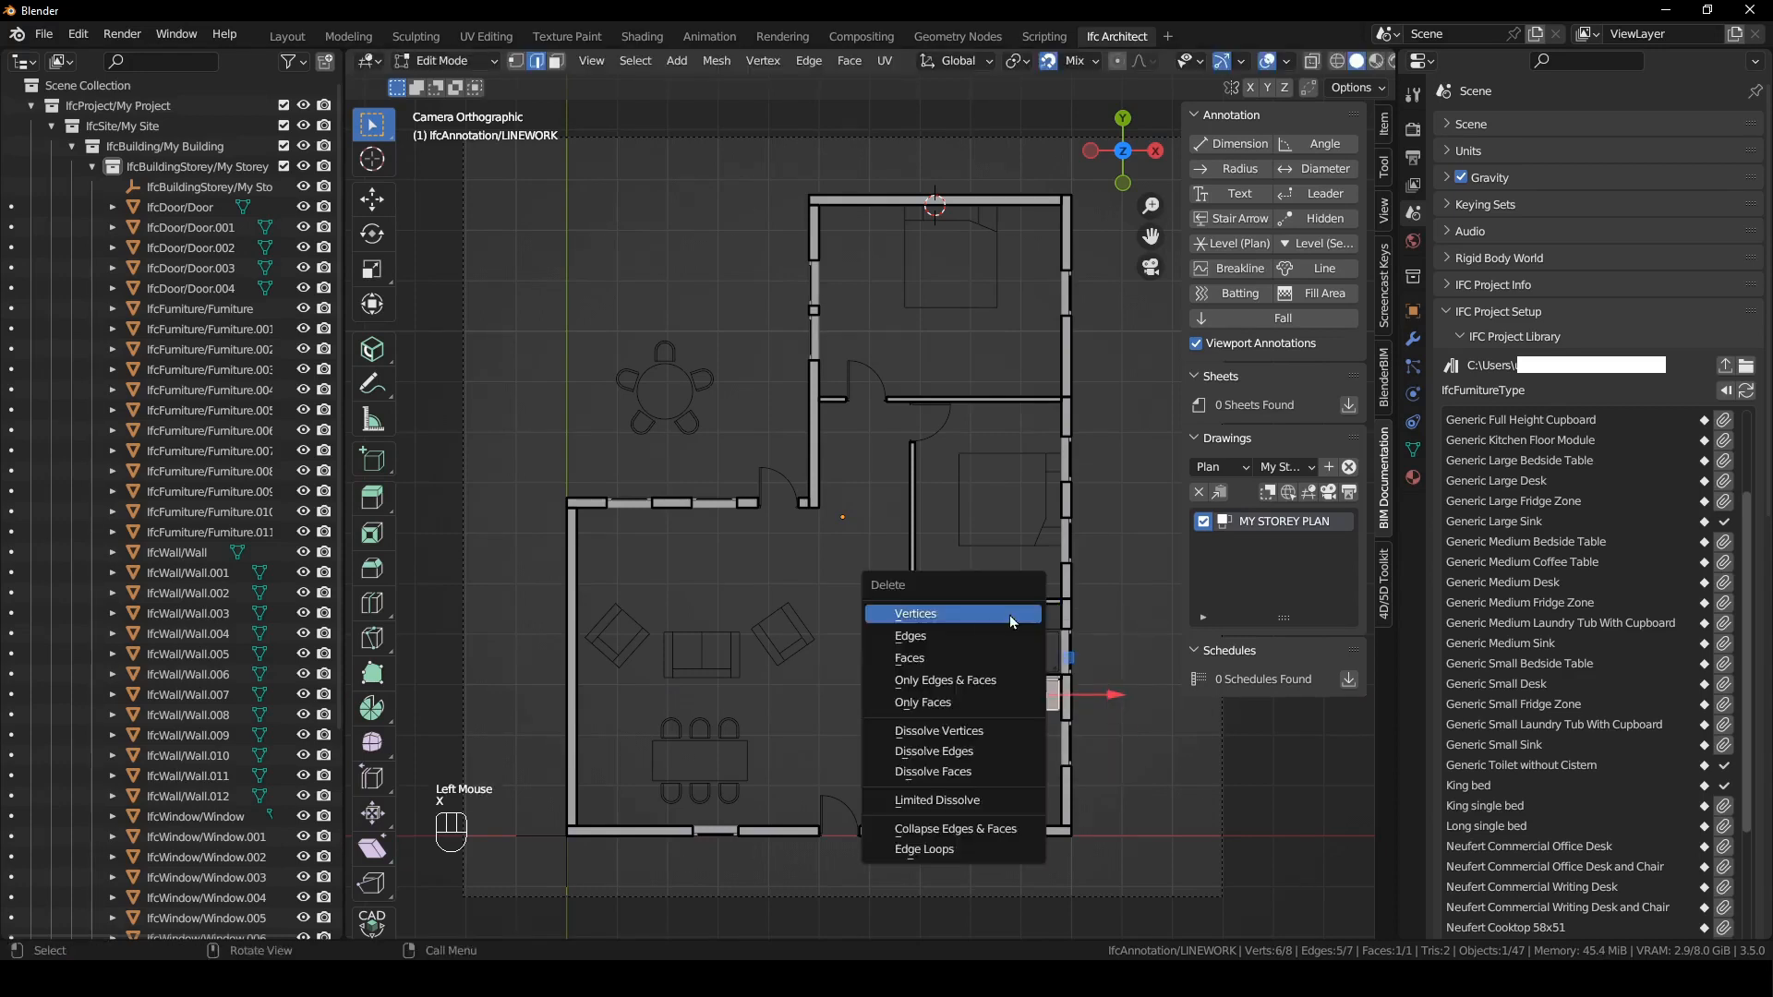
{"action": "left_click", "coordinate": [1011, 703]}
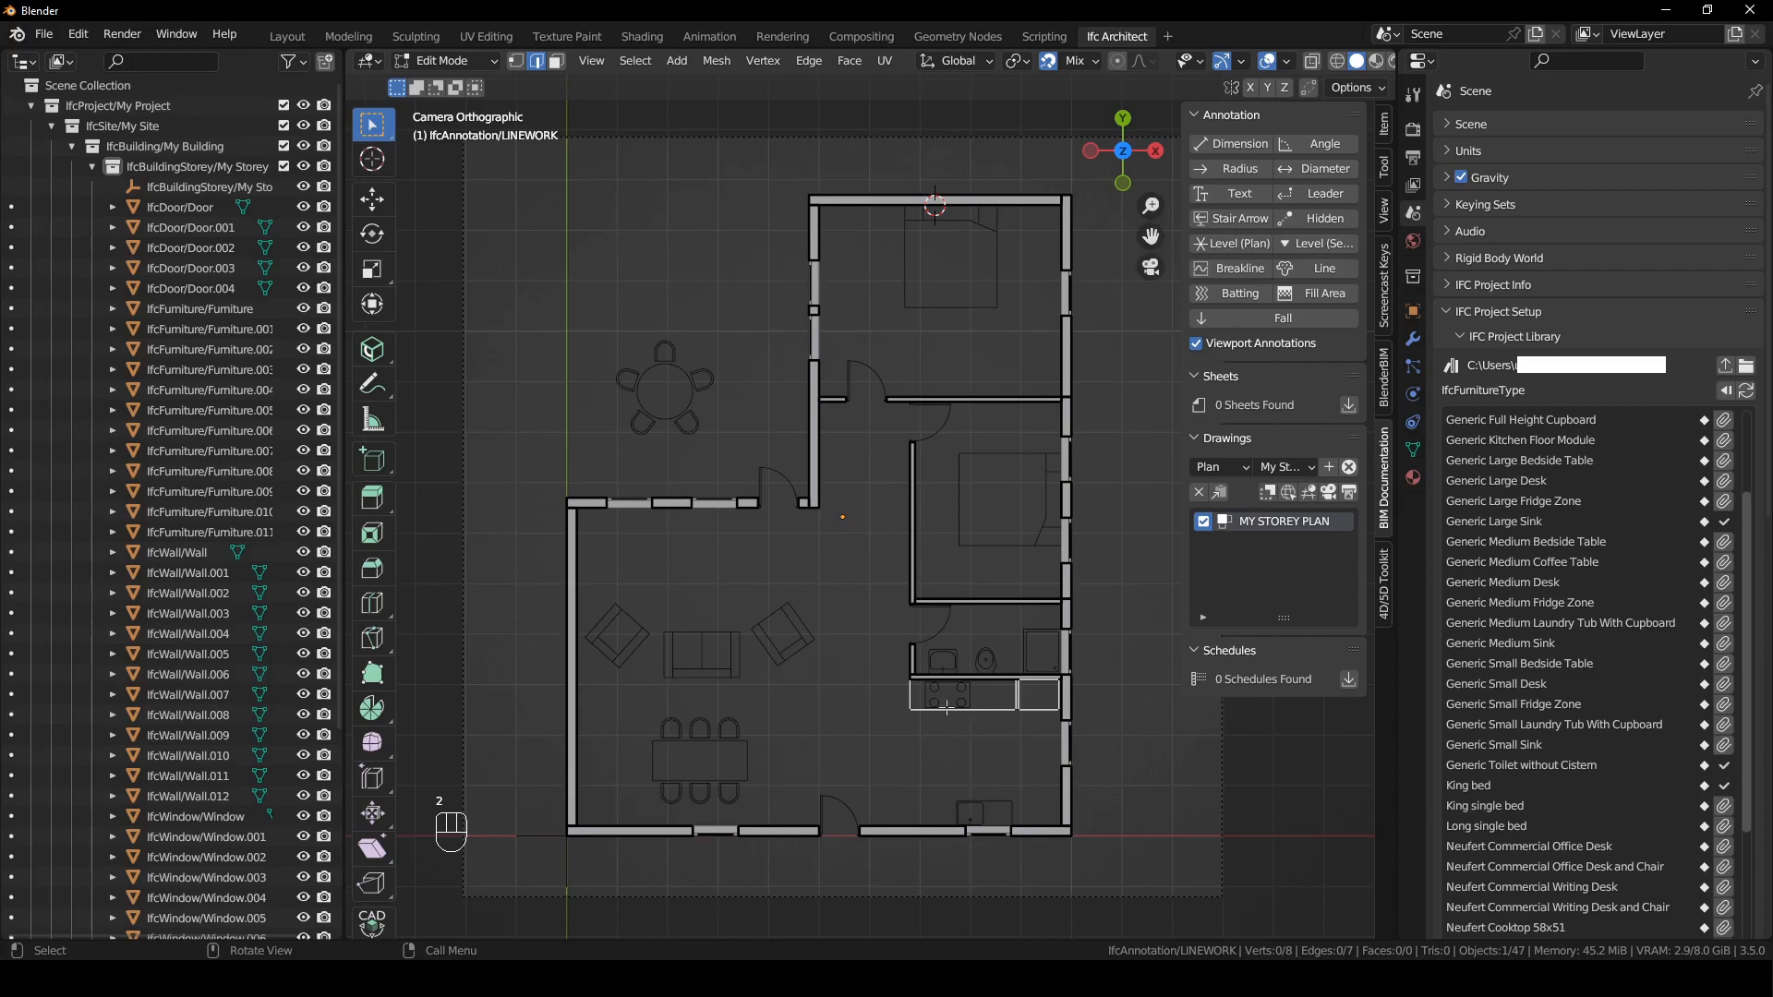
- Duplicate the bench outline's lower and left edges along Y toward the sink at the bottom exterior wall
{"action": "left_click_drag", "start_coordinate": [894, 665], "coordinate": [994, 650]}
{"action": "left_click", "coordinate": [996, 711]}
{"action": "left_click", "coordinate": [910, 698], "text": "shift"}
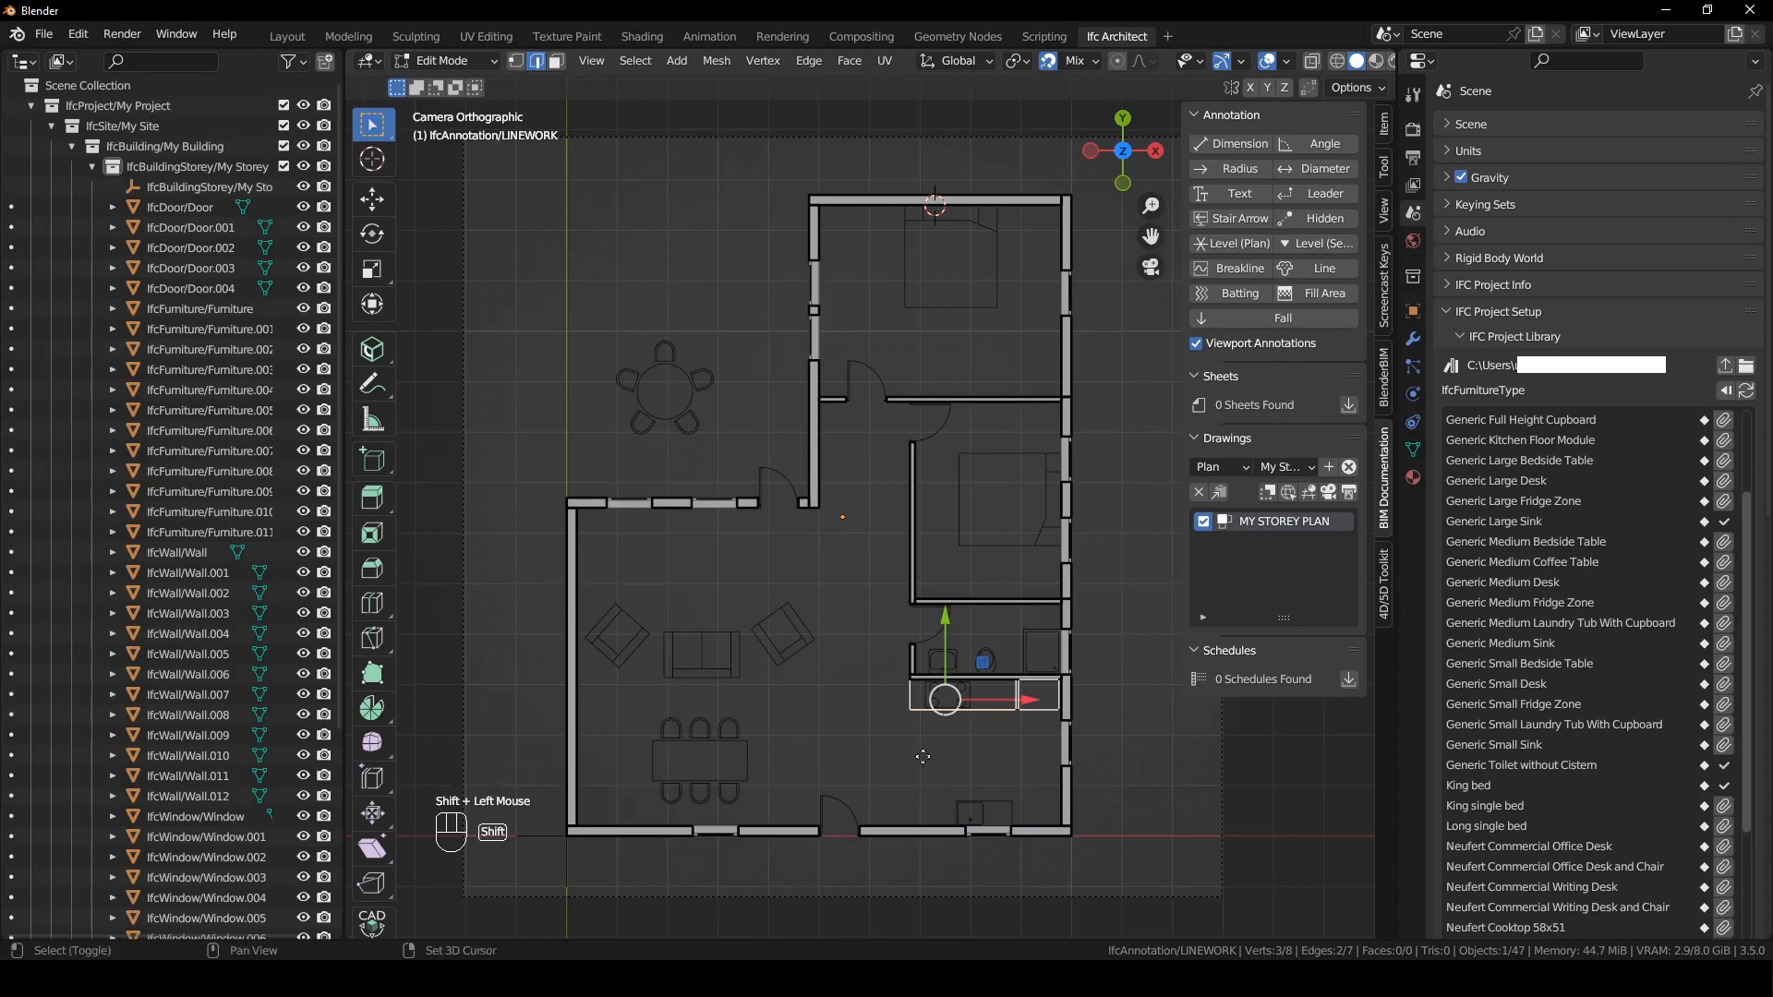
{"action": "key", "text": "shift+d"}
{"action": "key", "text": "y"}
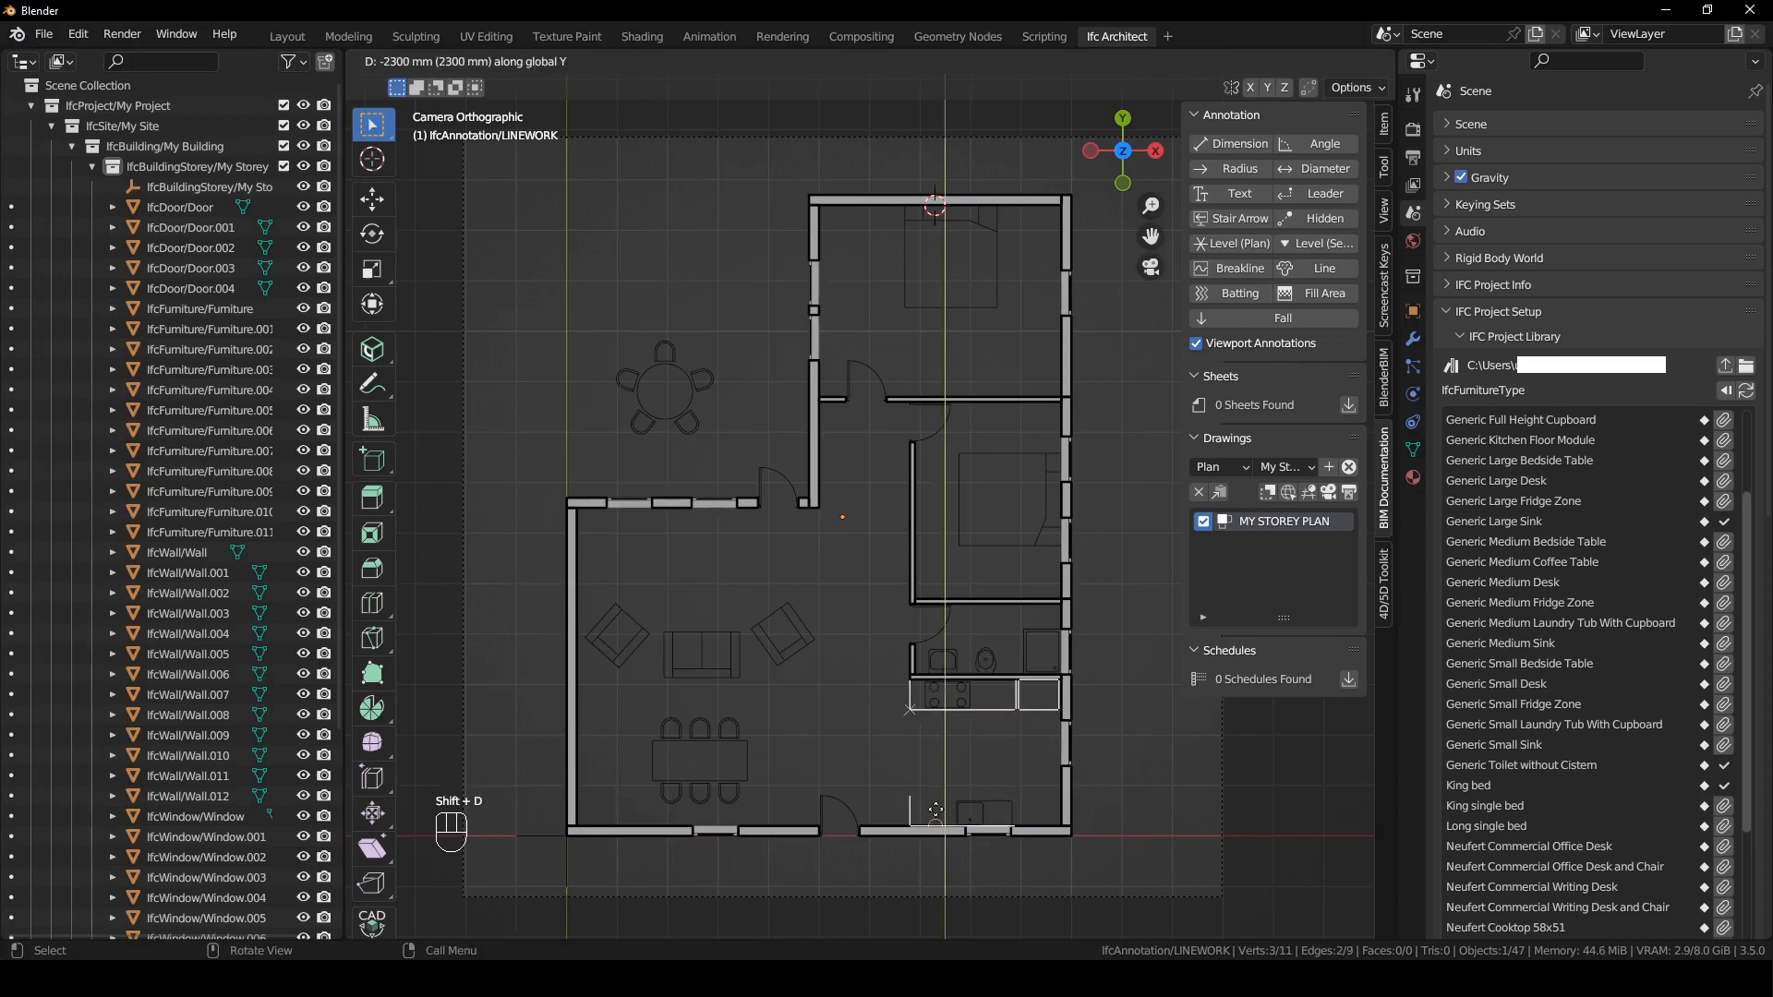
{"action": "left_click", "coordinate": [917, 811]}
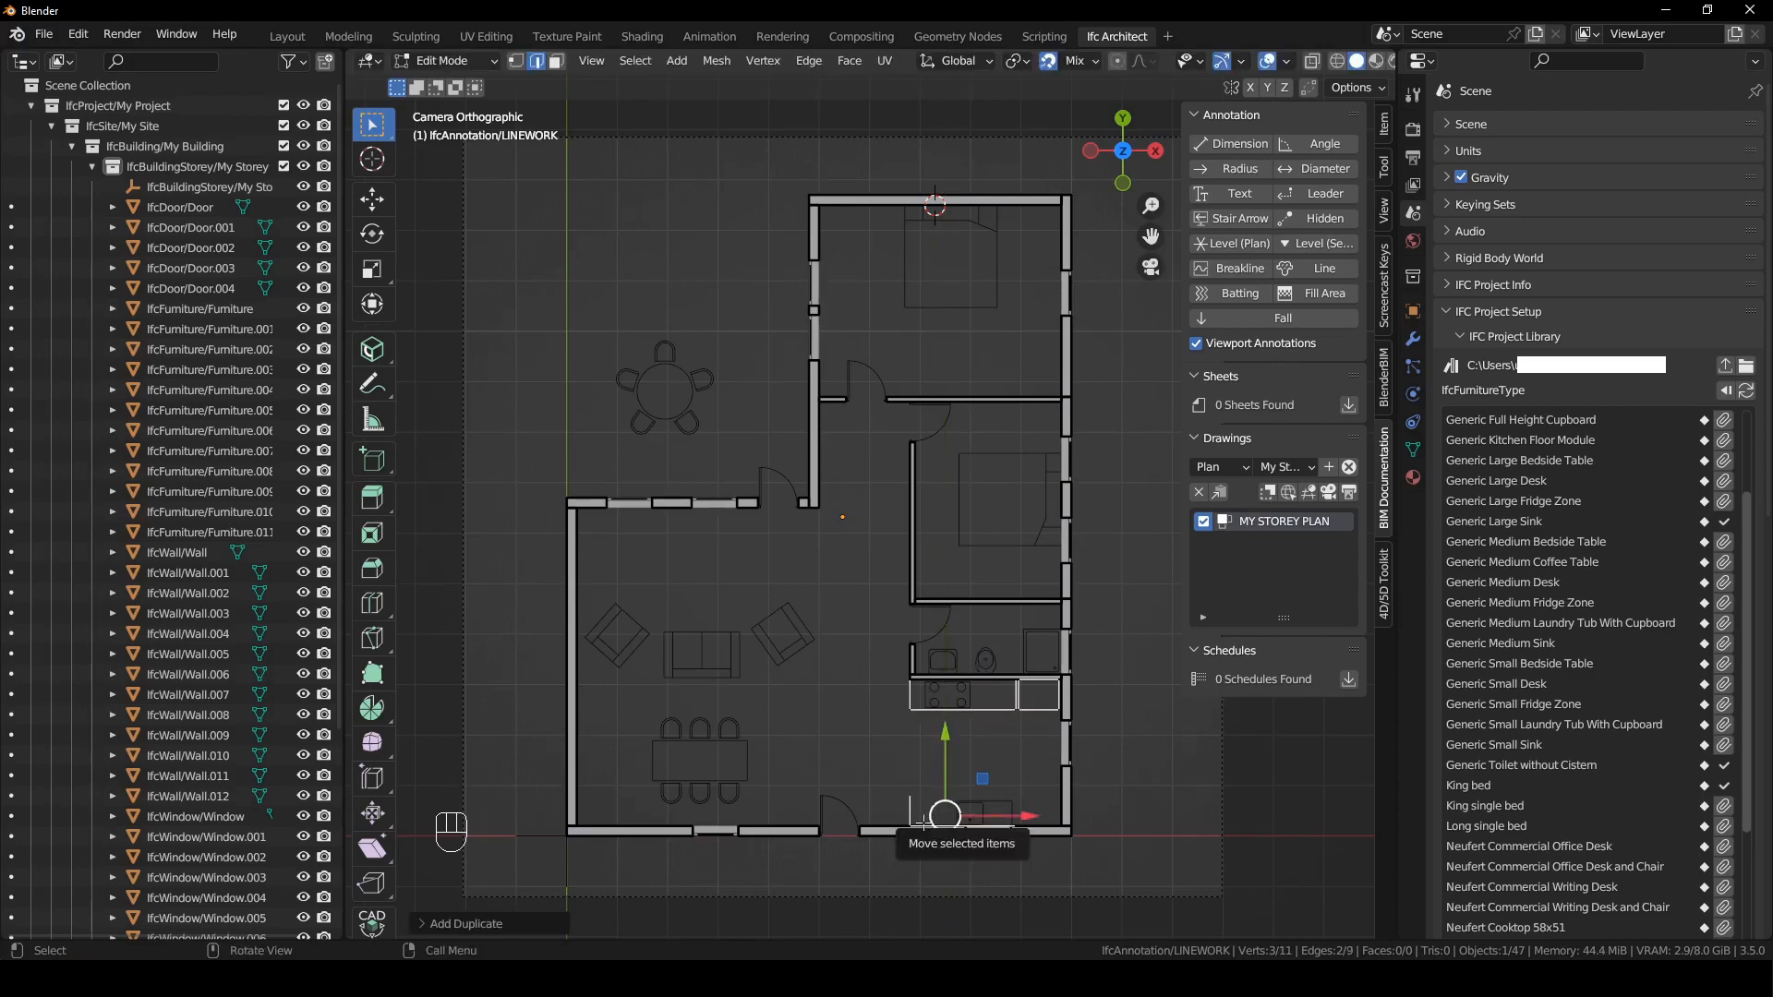
- Move the copied edges along Y so the short edge's upper end meets the bottom wall's inner face
{"action": "key", "text": "g"}
{"action": "key", "text": "y"}
{"action": "left_click", "coordinate": [921, 886]}
{"action": "key", "text": "g"}
{"action": "key", "text": "y"}
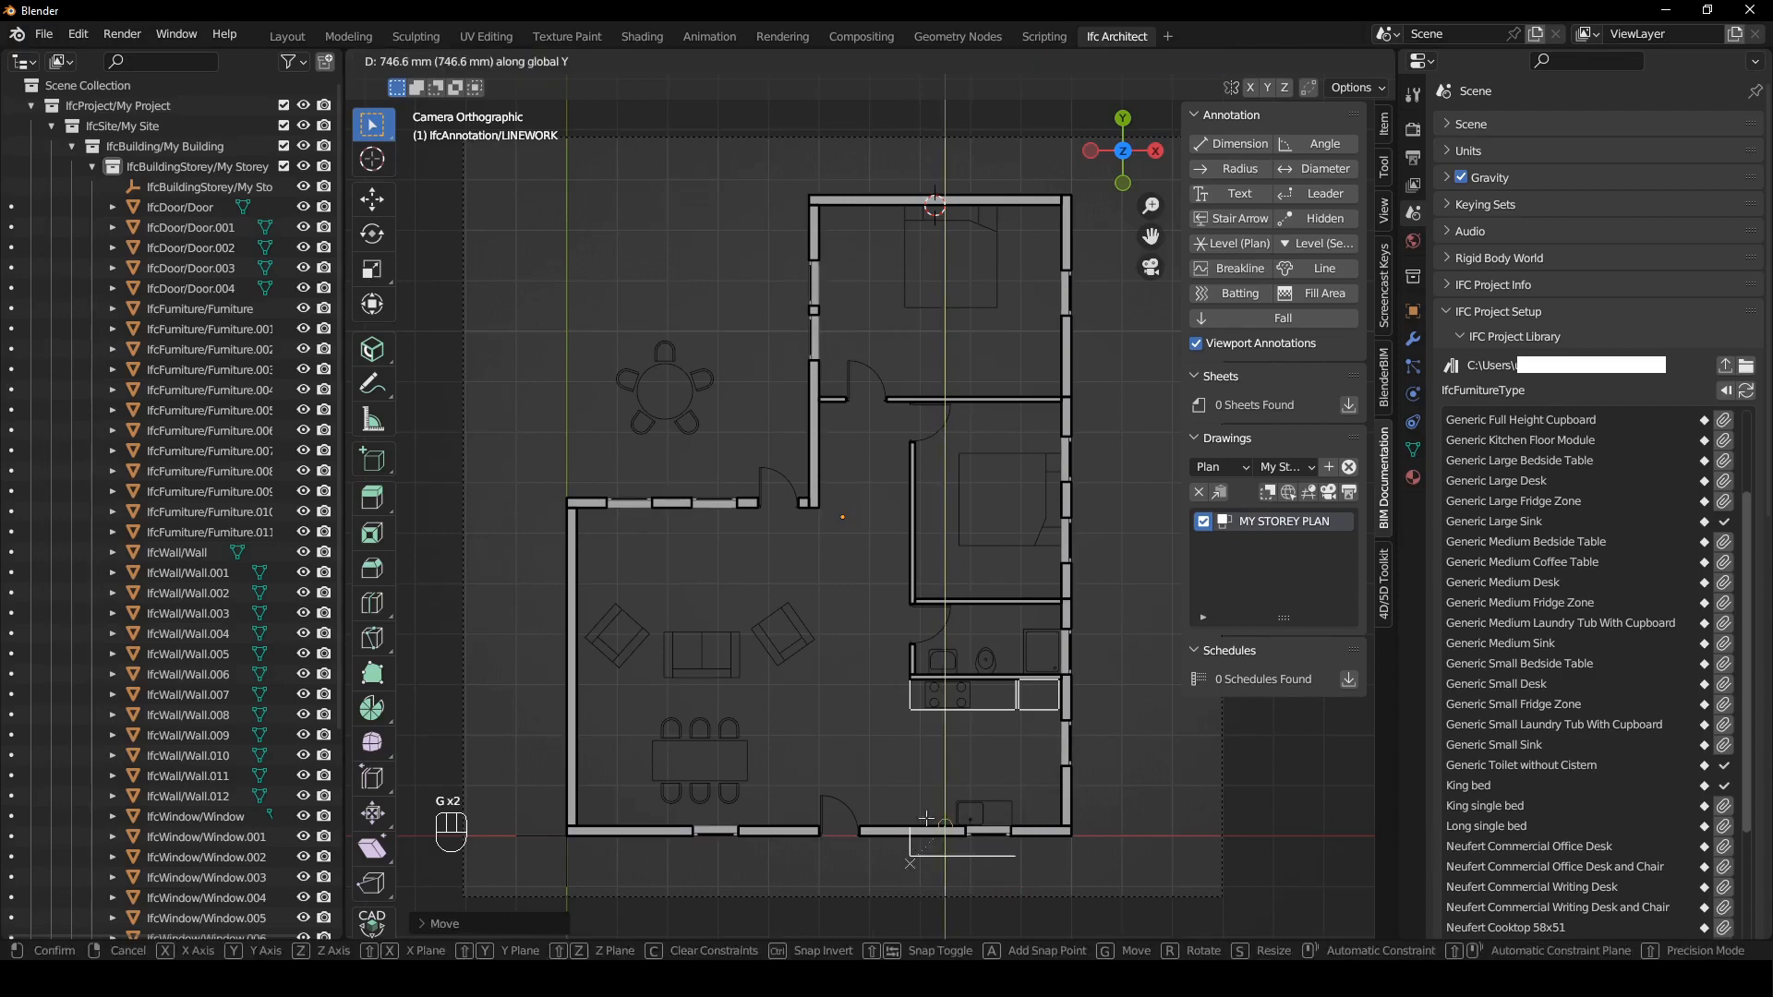
{"action": "left_click", "coordinate": [925, 818]}
- Move the copy's long horizontal edge 1200 mm along Y to form the front of the sink bench
{"action": "key", "text": "2"}
{"action": "left_click", "coordinate": [989, 865]}
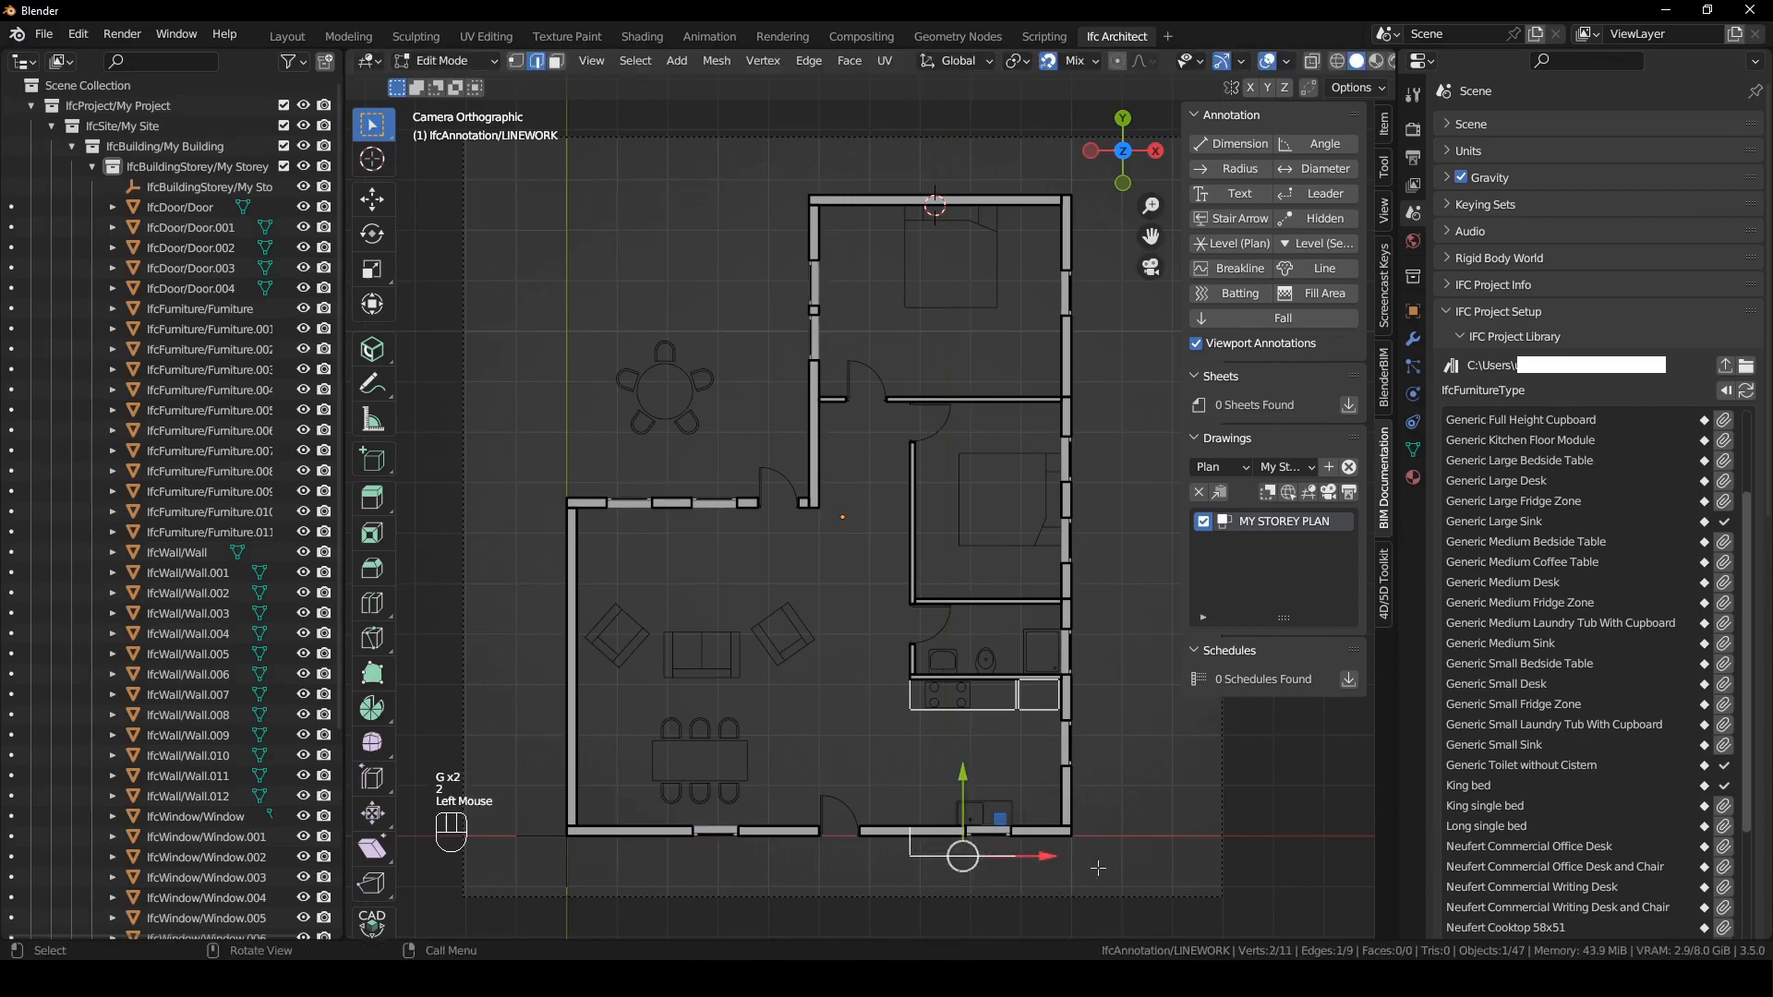
{"action": "key", "text": "g"}
{"action": "key", "text": "y"}
{"action": "type", "text": "1200"}
{"action": "key", "text": "Return"}
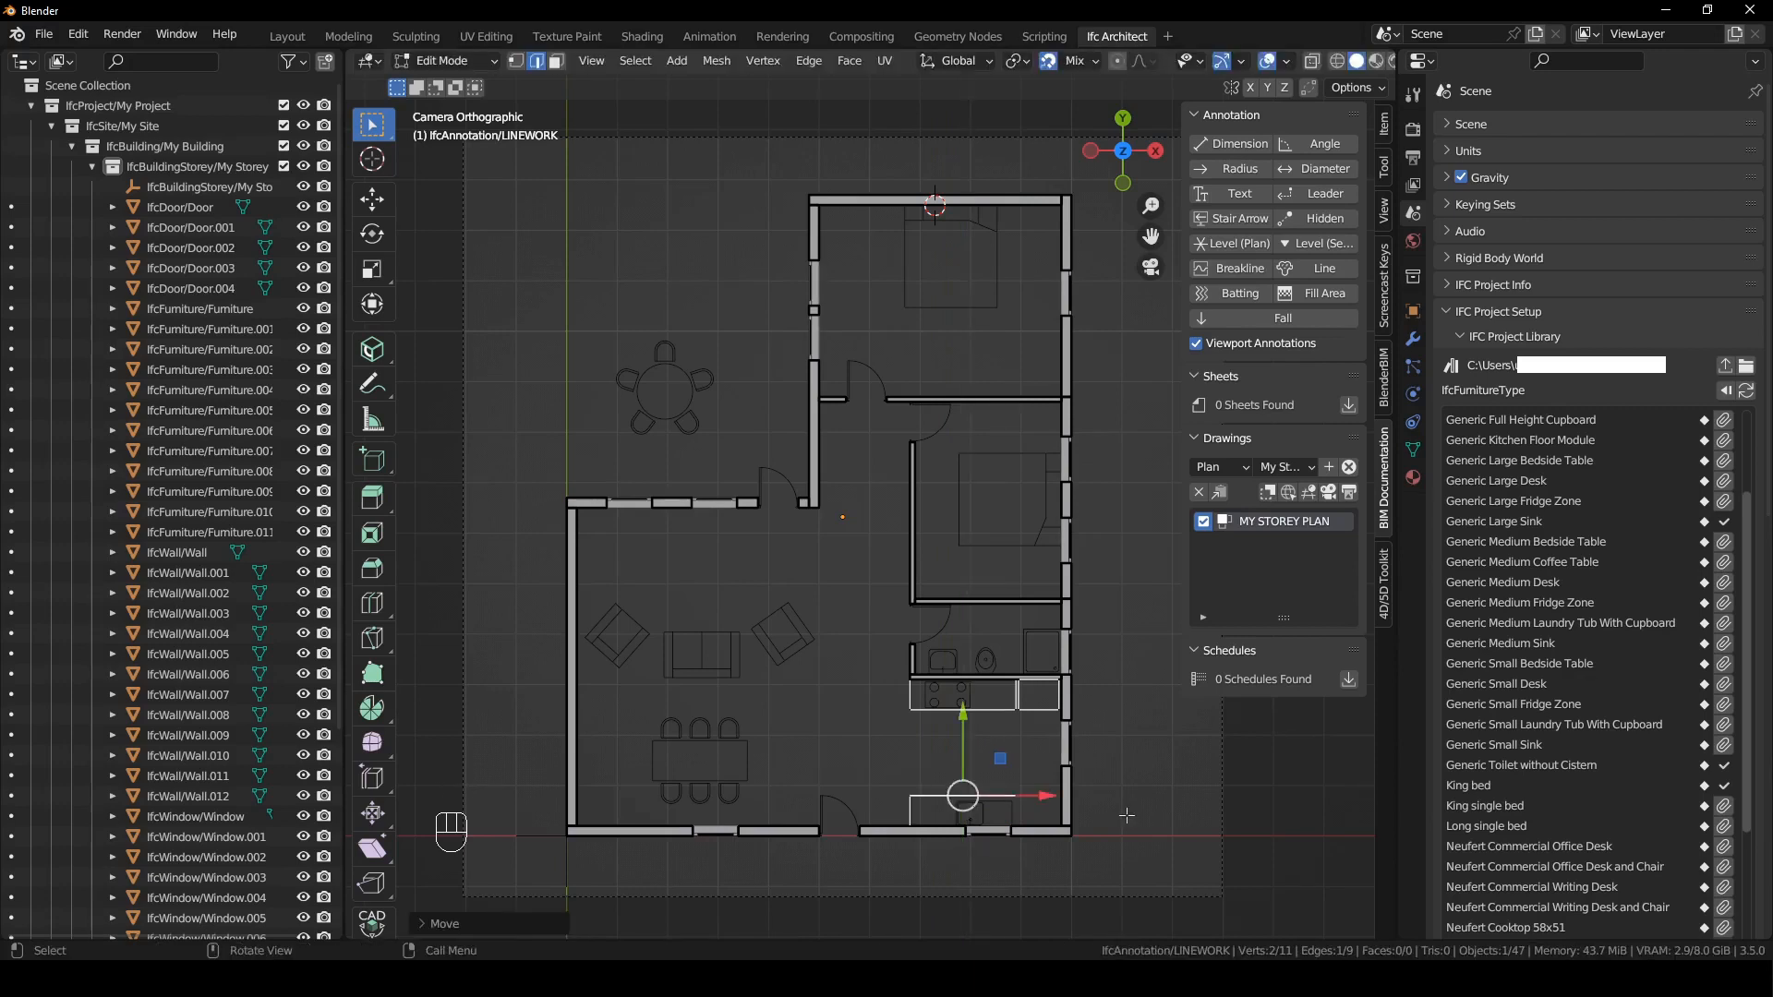
- Extend the right end of the sink bench's front edge along X to the right exterior wall
{"action": "key", "text": "1"}
{"action": "left_click", "coordinate": [1022, 791]}
{"action": "left_click_drag", "start_coordinate": [1089, 796], "coordinate": [1060, 796]}
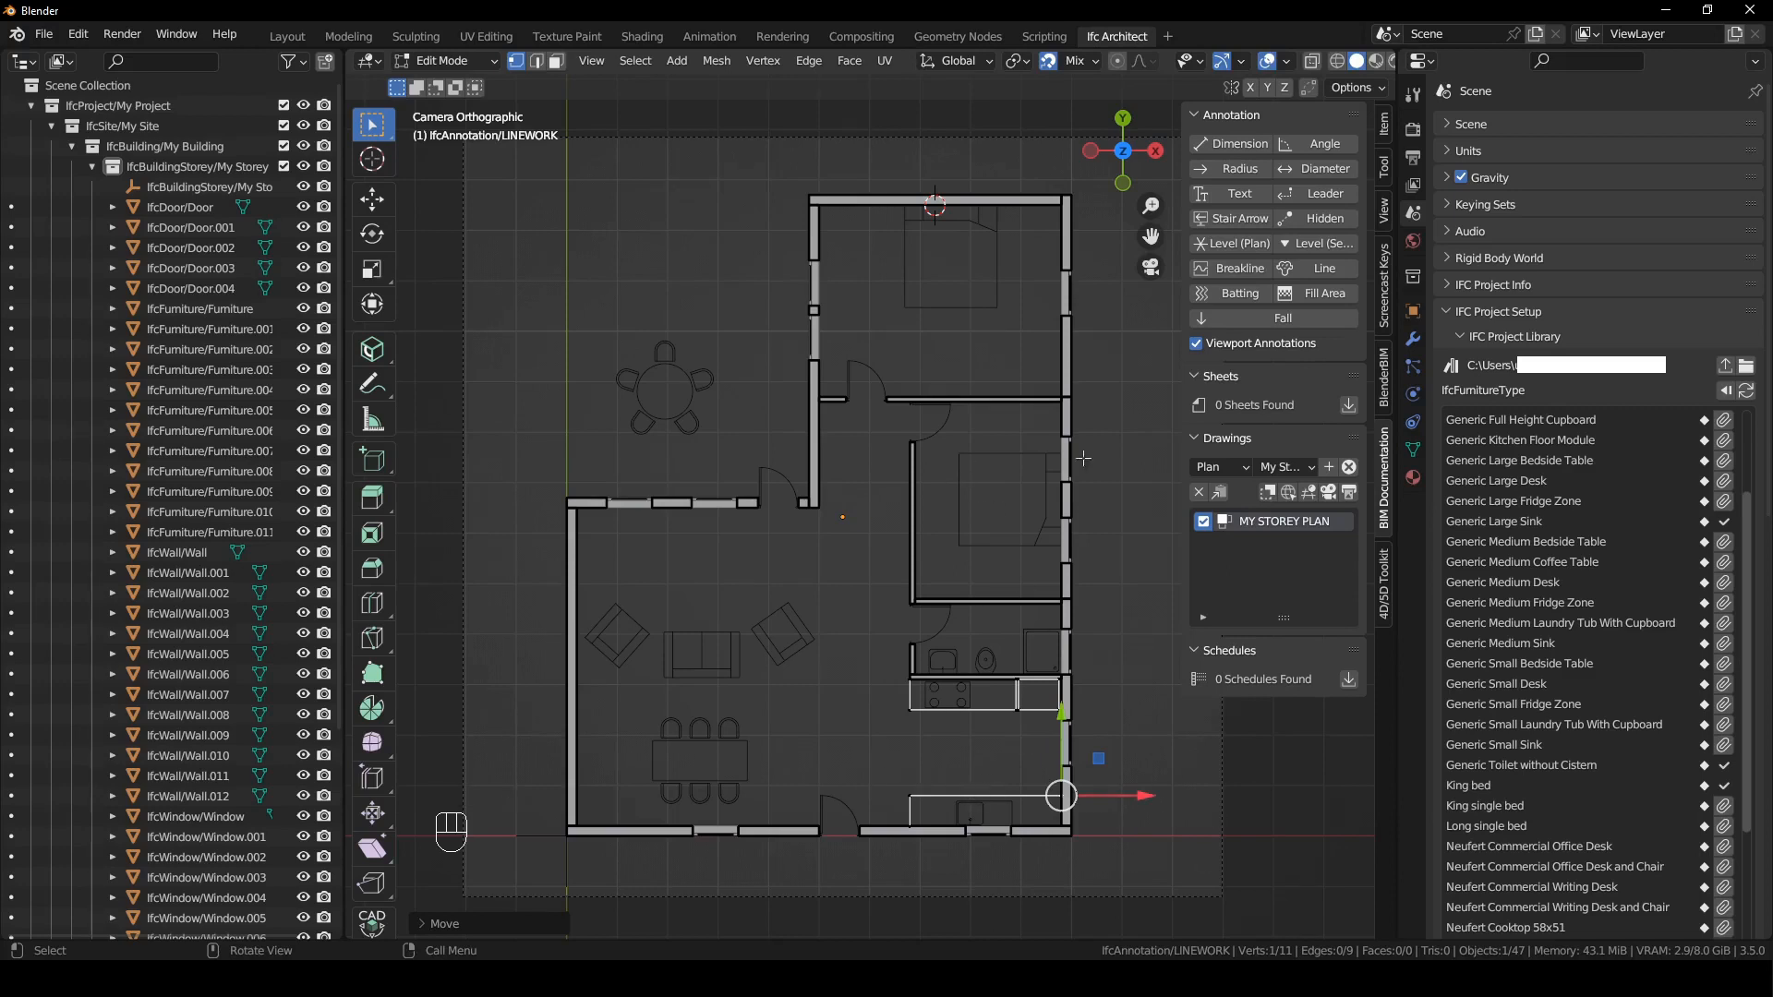
- Duplicate the sink bench outline into the middle bedroom, fit it against the bathroom wall, and align its left edge with the bedroom wall
{"action": "left_click_drag", "start_coordinate": [886, 764], "coordinate": [1169, 852]}
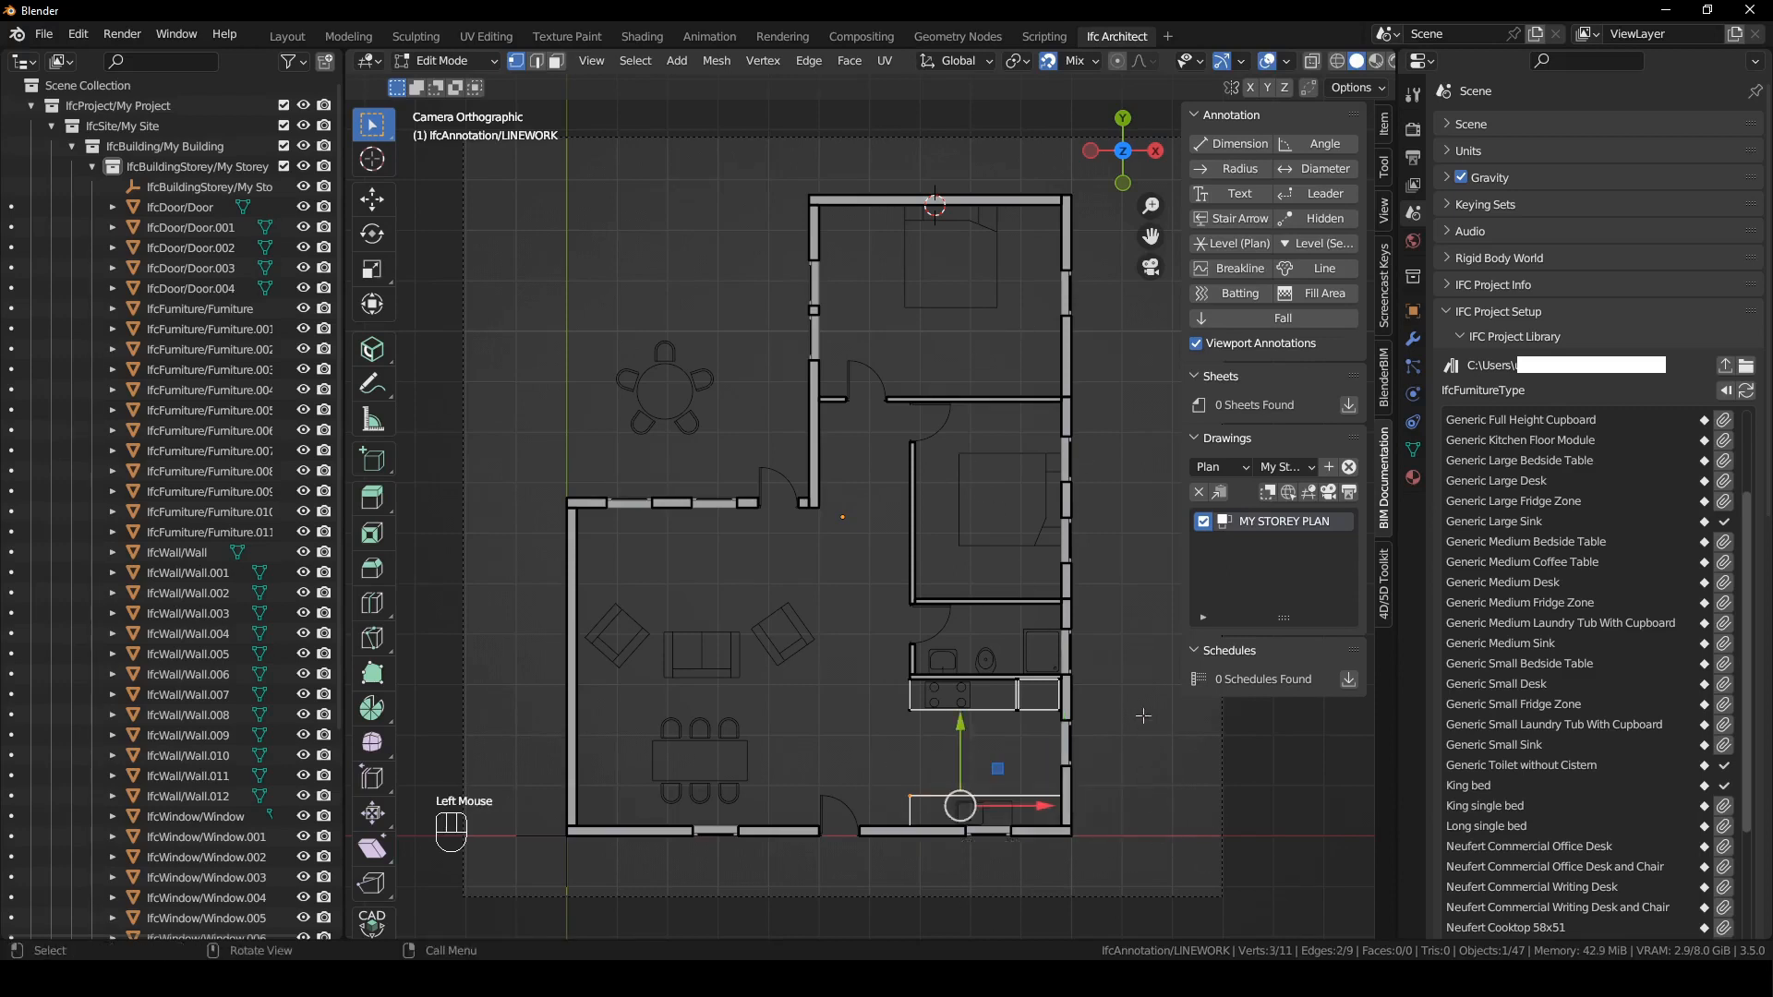
{"action": "key", "text": "shift+d"}
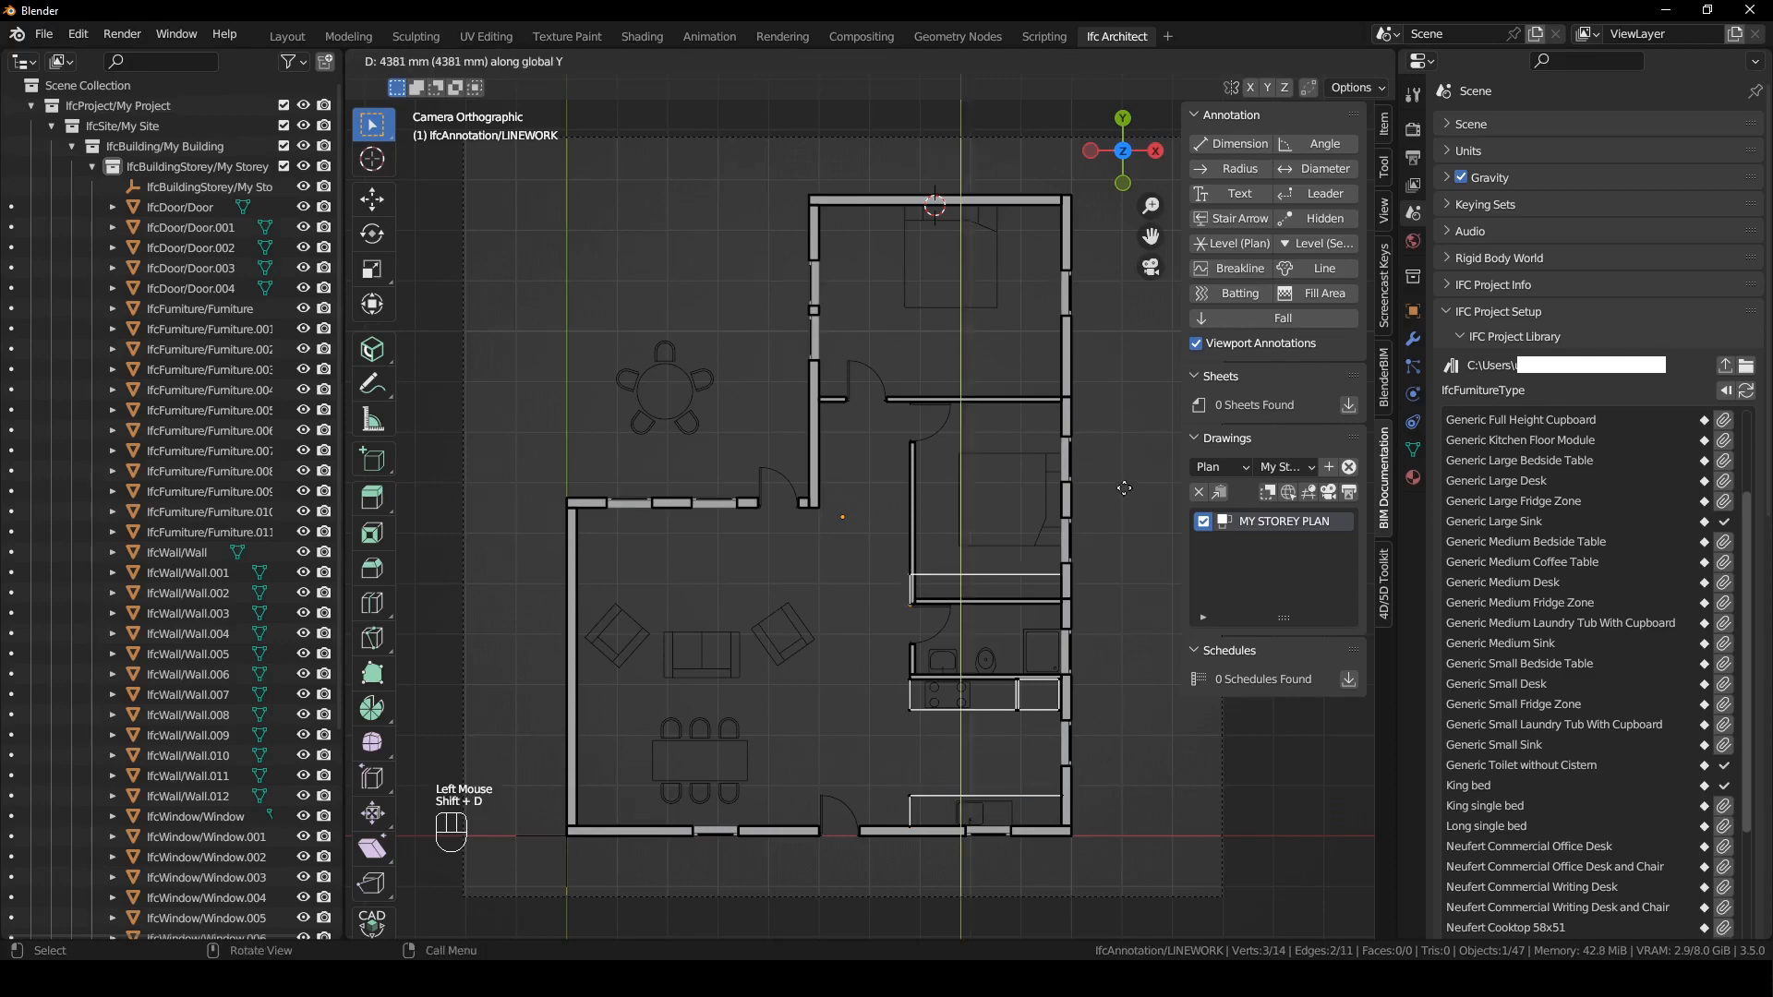
{"action": "left_click", "coordinate": [1127, 461]}
{"action": "key", "text": "g"}
{"action": "left_click", "coordinate": [941, 607]}
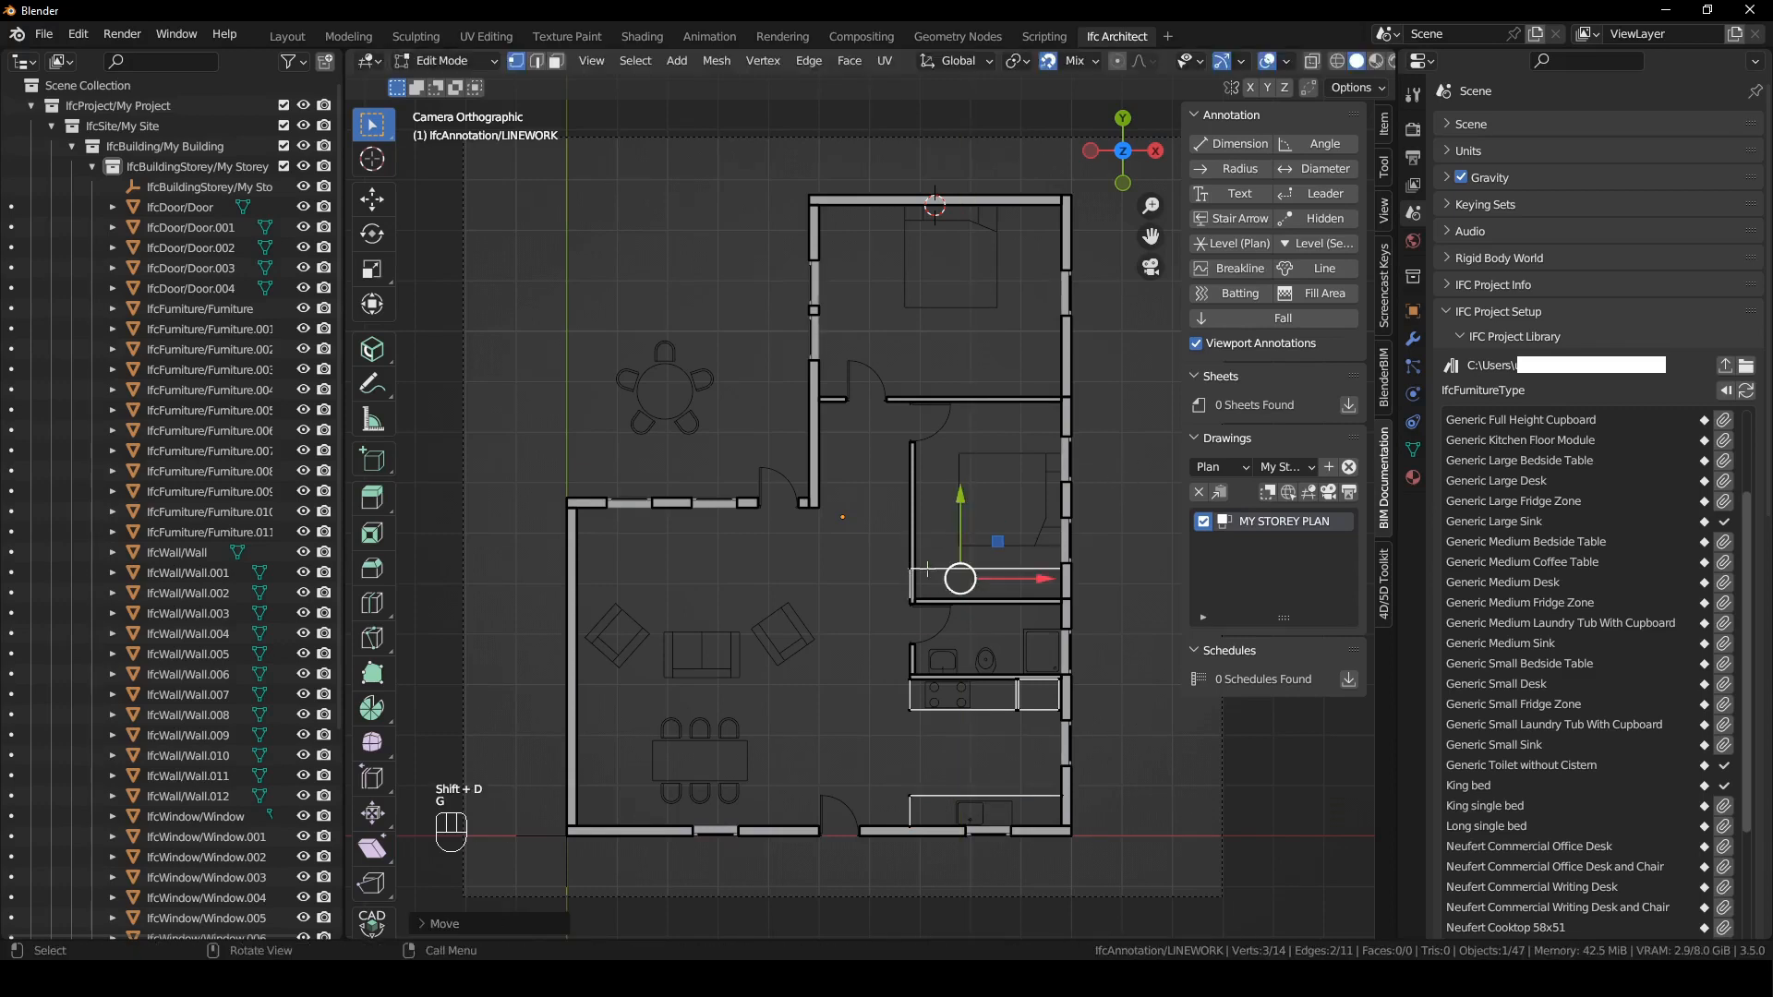
{"action": "left_click", "coordinate": [914, 584]}
{"action": "left_click", "coordinate": [914, 583]}
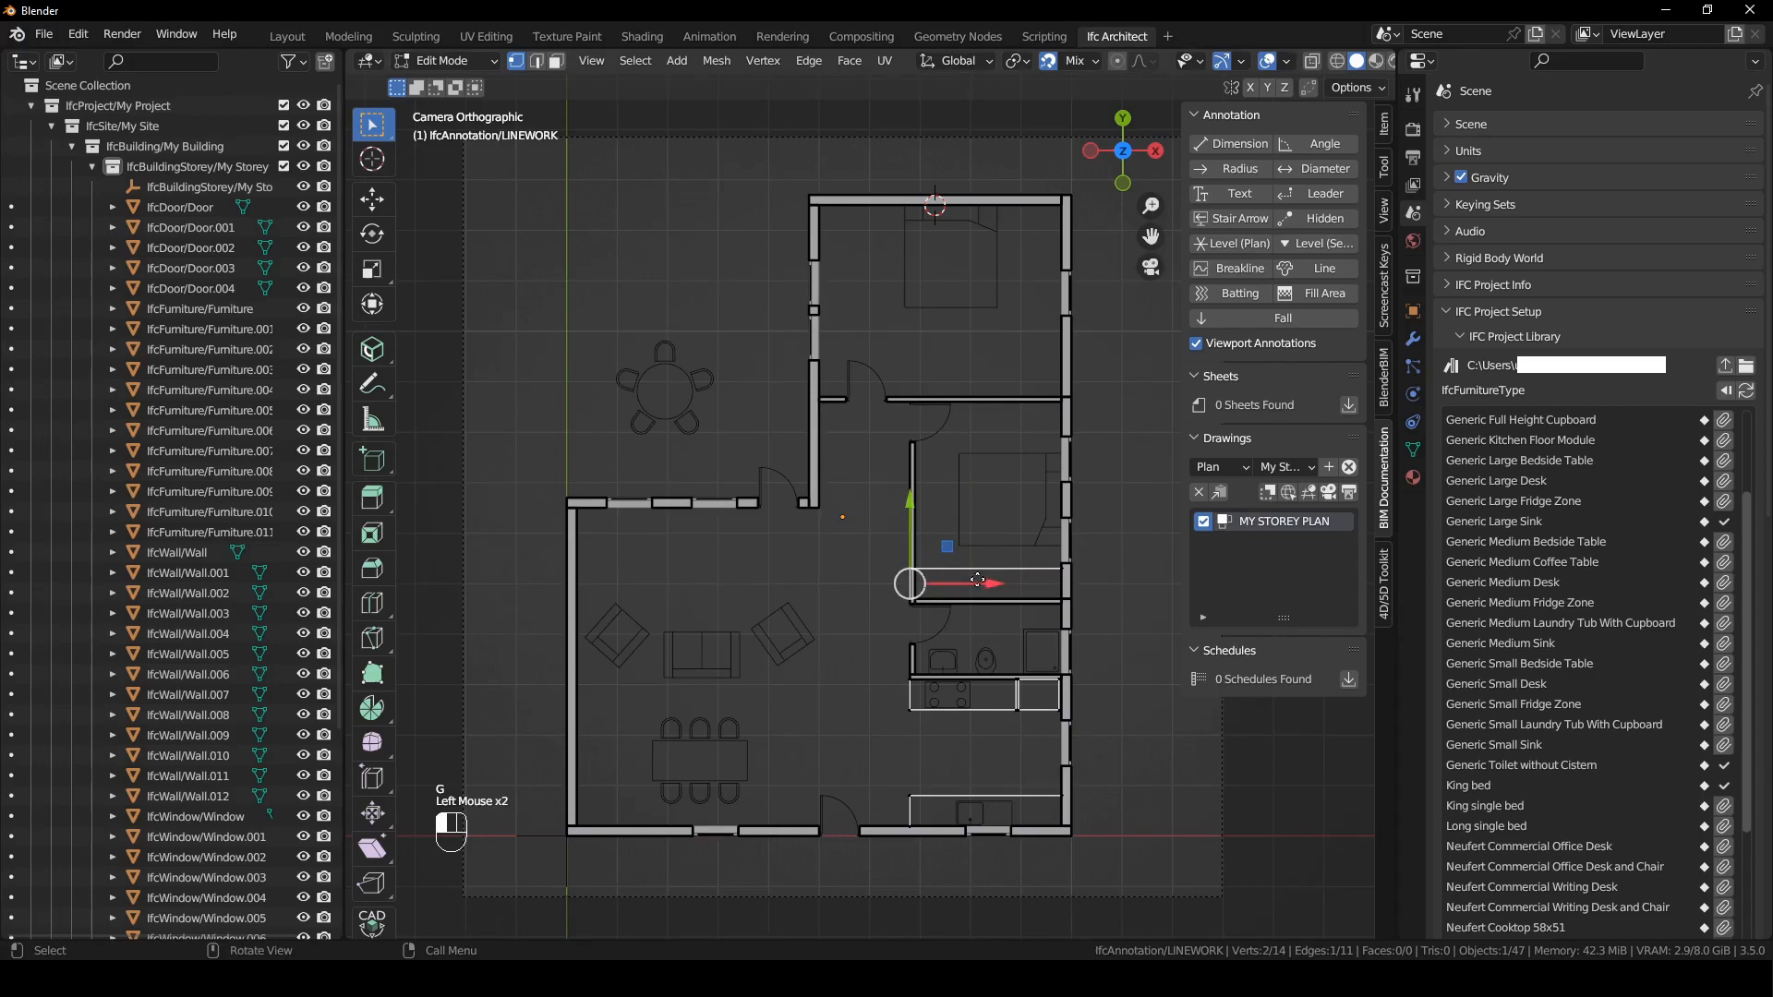
- Duplicate the middle bedroom's wardrobe outline into the upper bedroom, place it against the lower partition wall, and finish editing the linework
{"action": "left_click_drag", "start_coordinate": [897, 550], "coordinate": [1101, 613]}
{"action": "key", "text": "shift+d"}
{"action": "left_click", "coordinate": [1006, 368]}
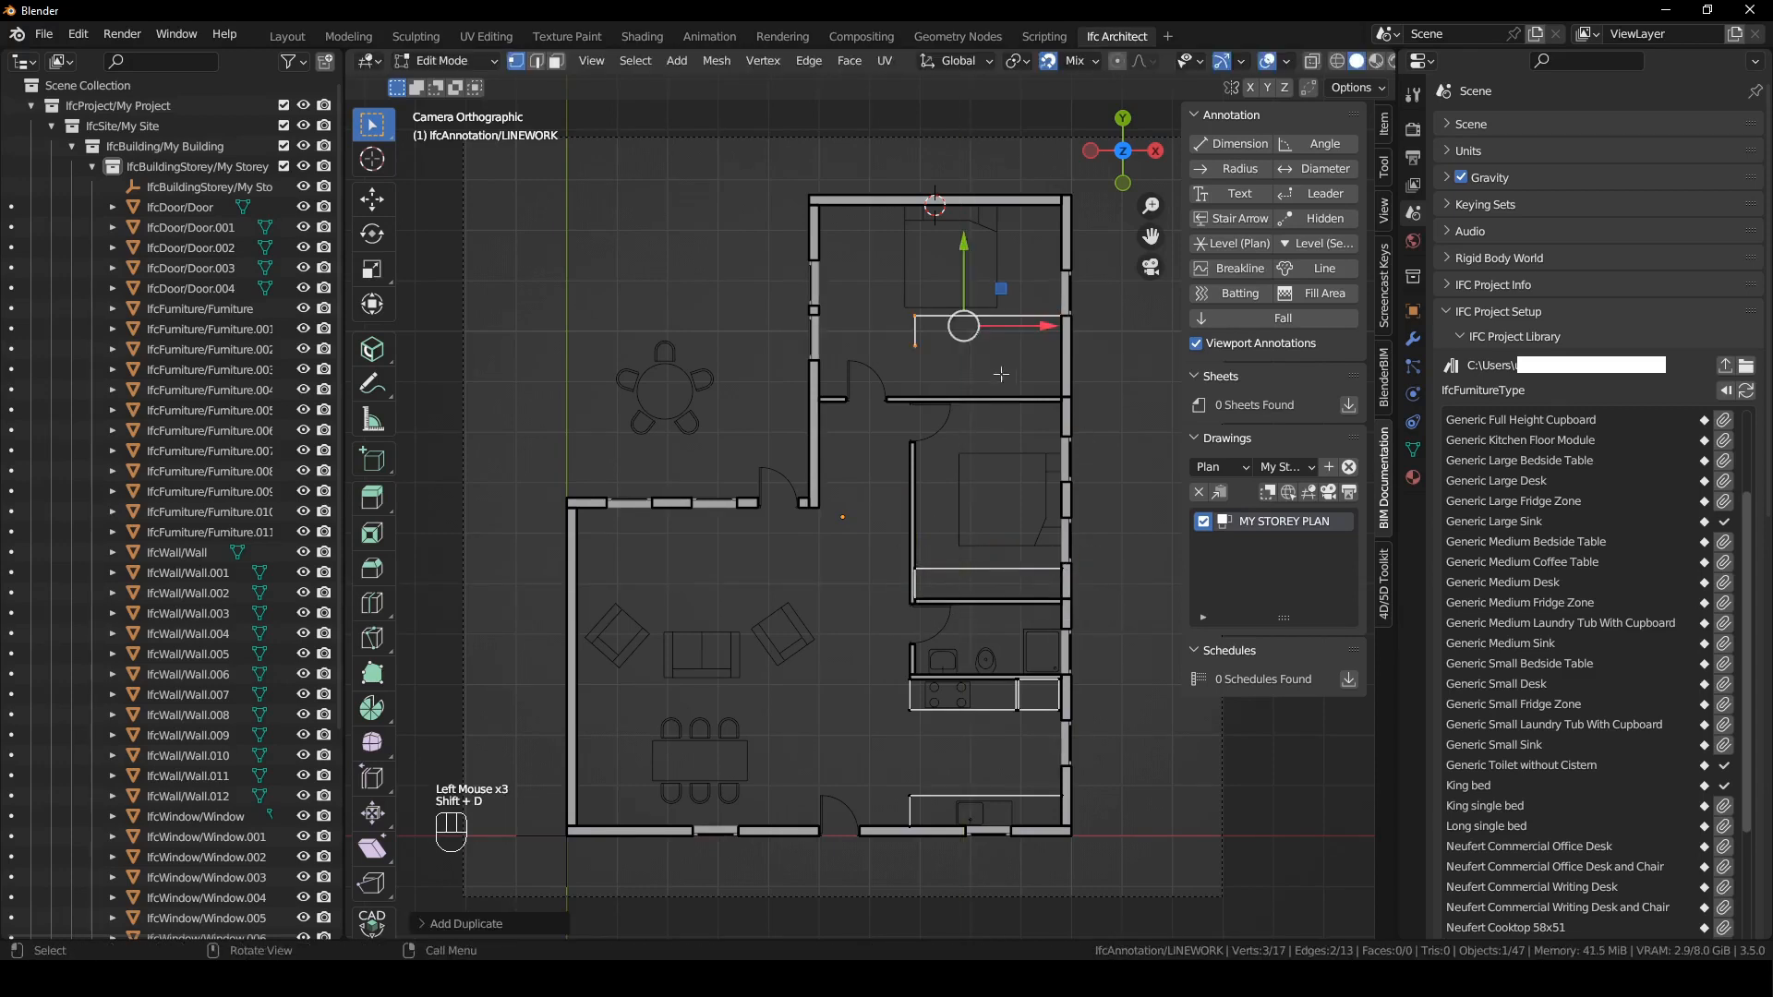
{"action": "key", "text": "g"}
{"action": "left_click", "coordinate": [986, 397]}
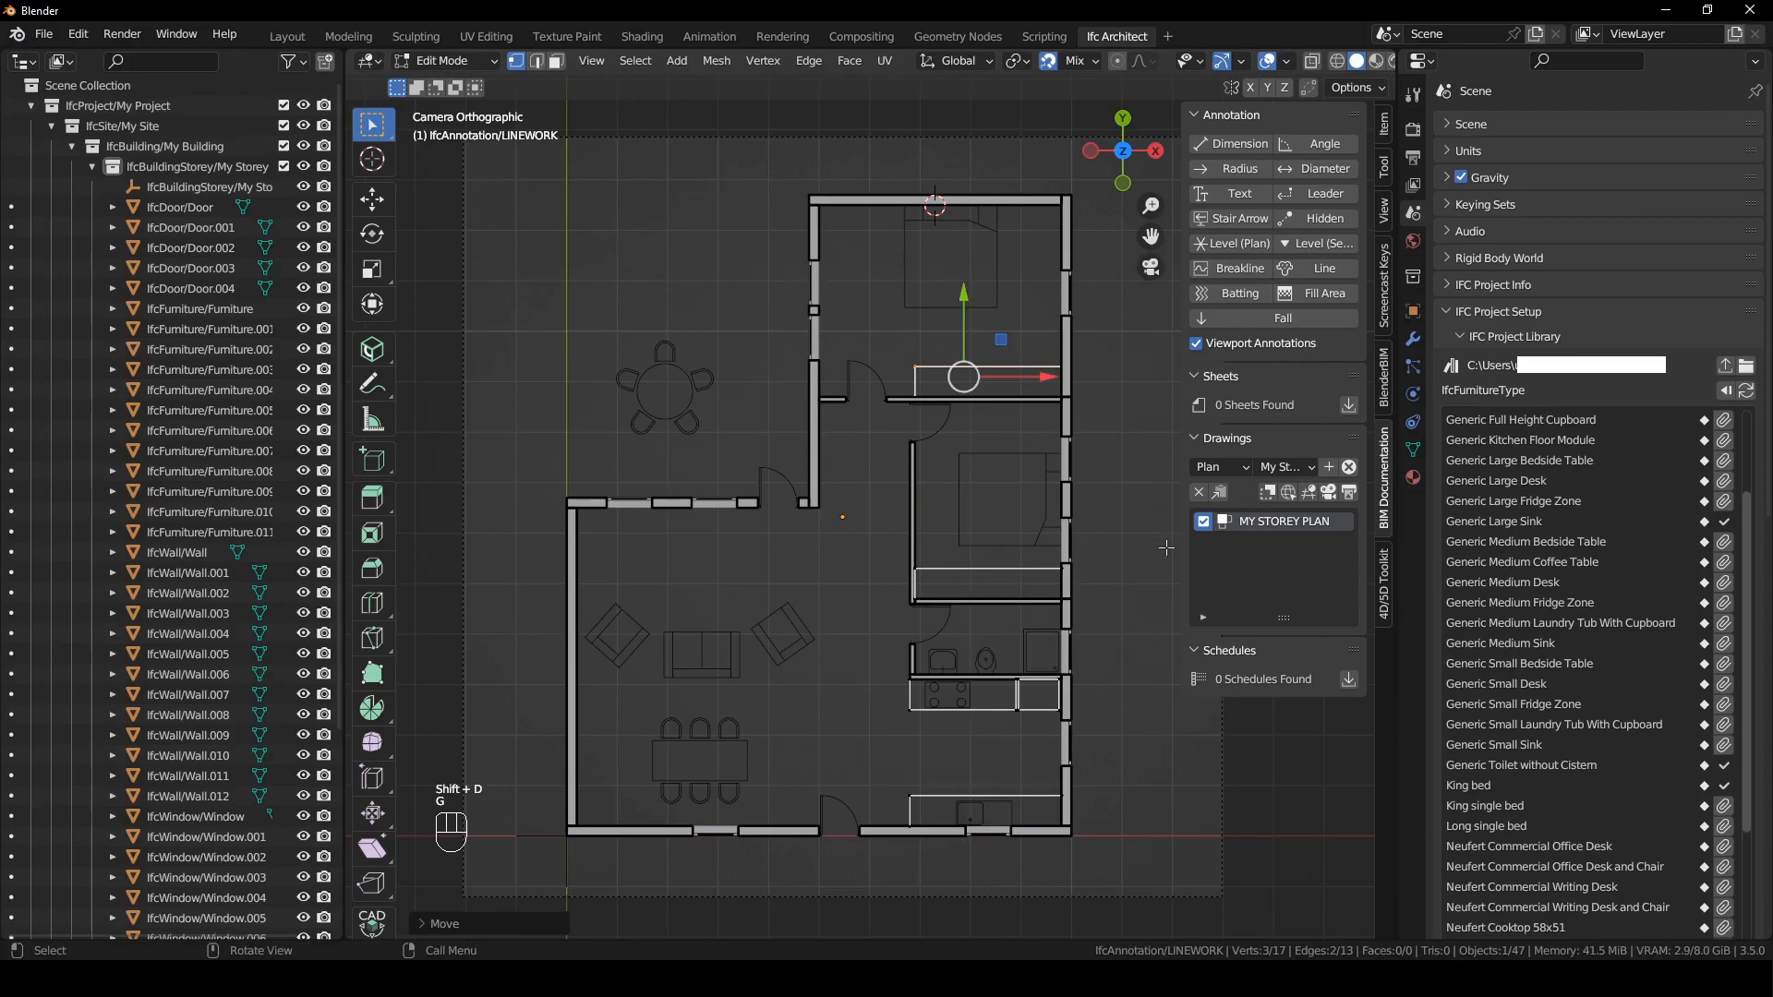
{"action": "key", "text": "Tab"}
{"action": "left_click", "coordinate": [1113, 519]}
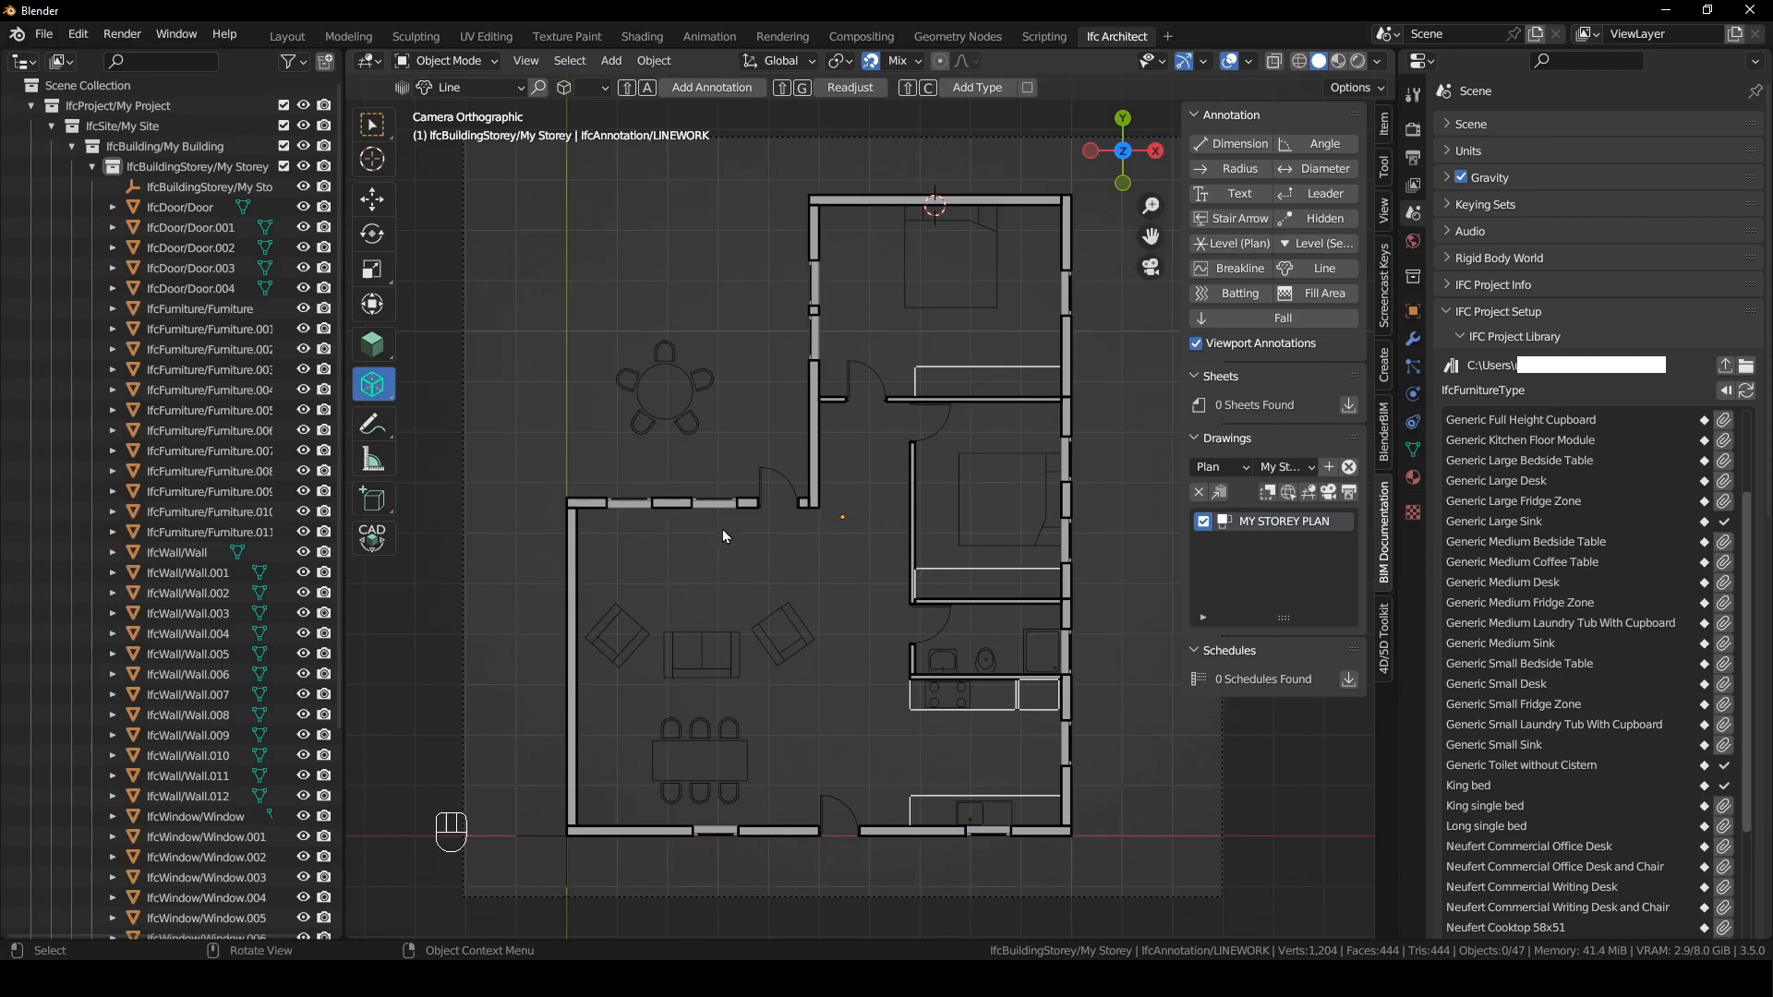
- Duplicate the upper wardrobe's long edge into the living room and position it just below the windowed upper wall
{"action": "left_click", "coordinate": [997, 370]}
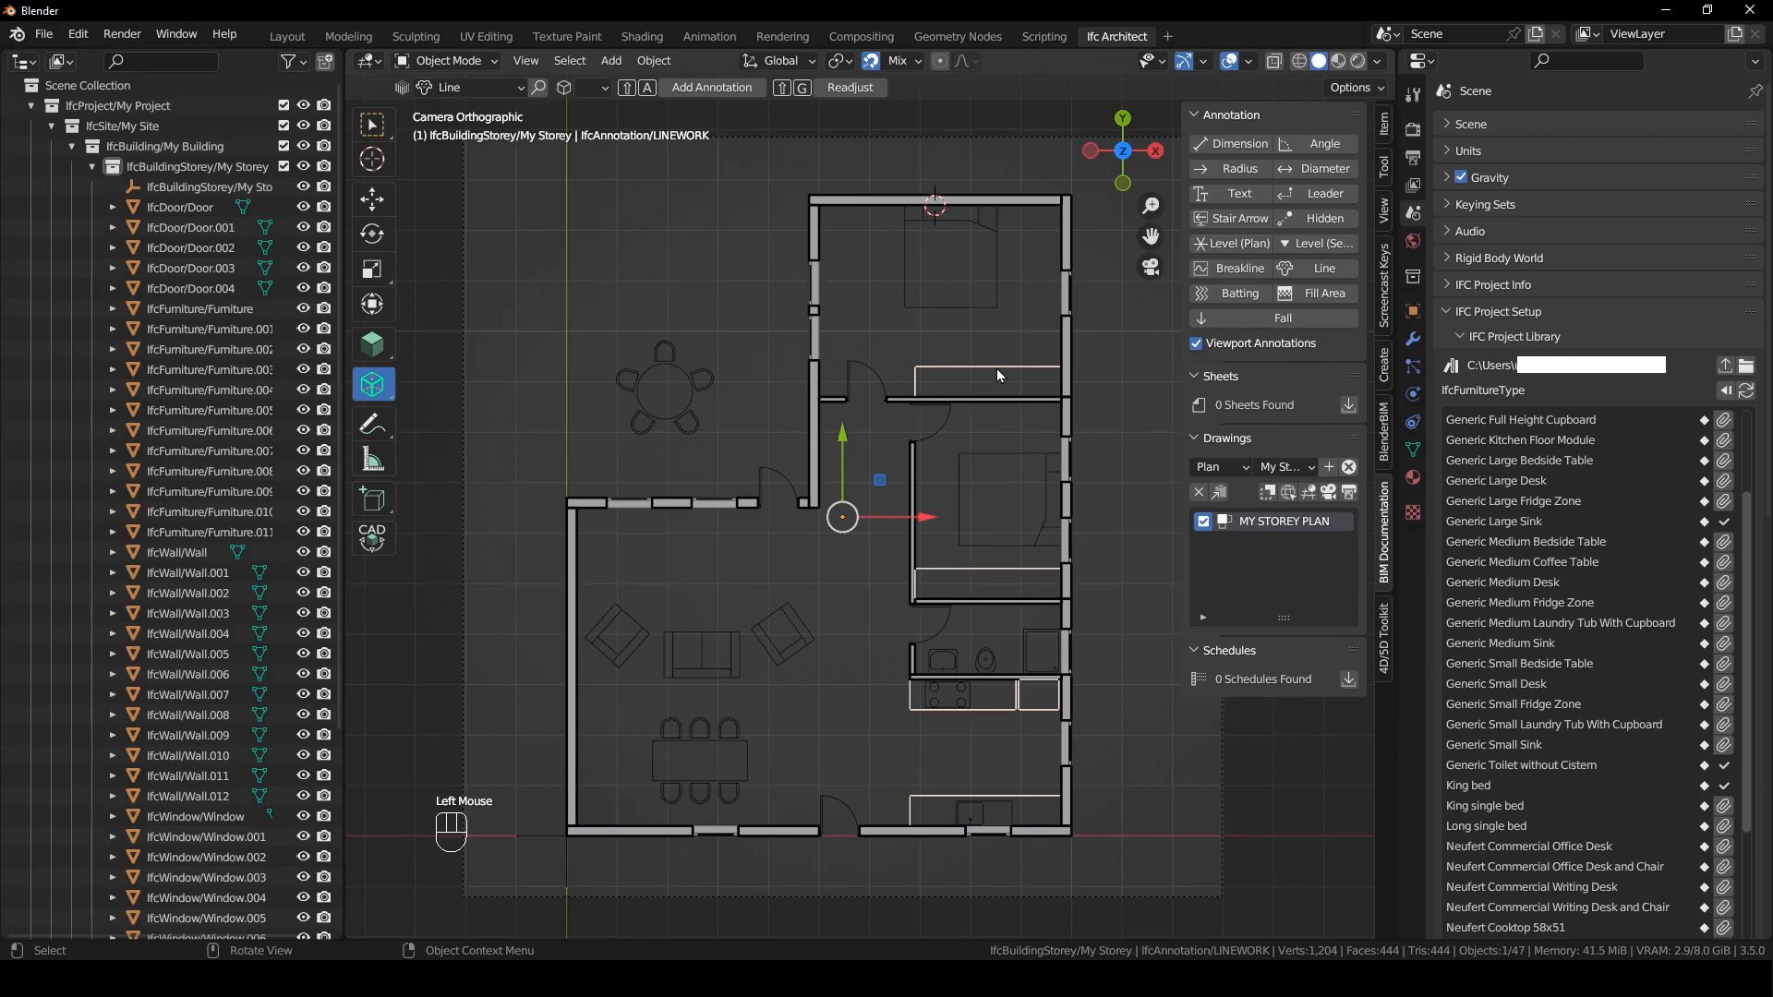
{"action": "key", "text": "Tab"}
{"action": "left_click_drag", "start_coordinate": [888, 341], "coordinate": [1069, 373]}
{"action": "key", "text": "shift+d"}
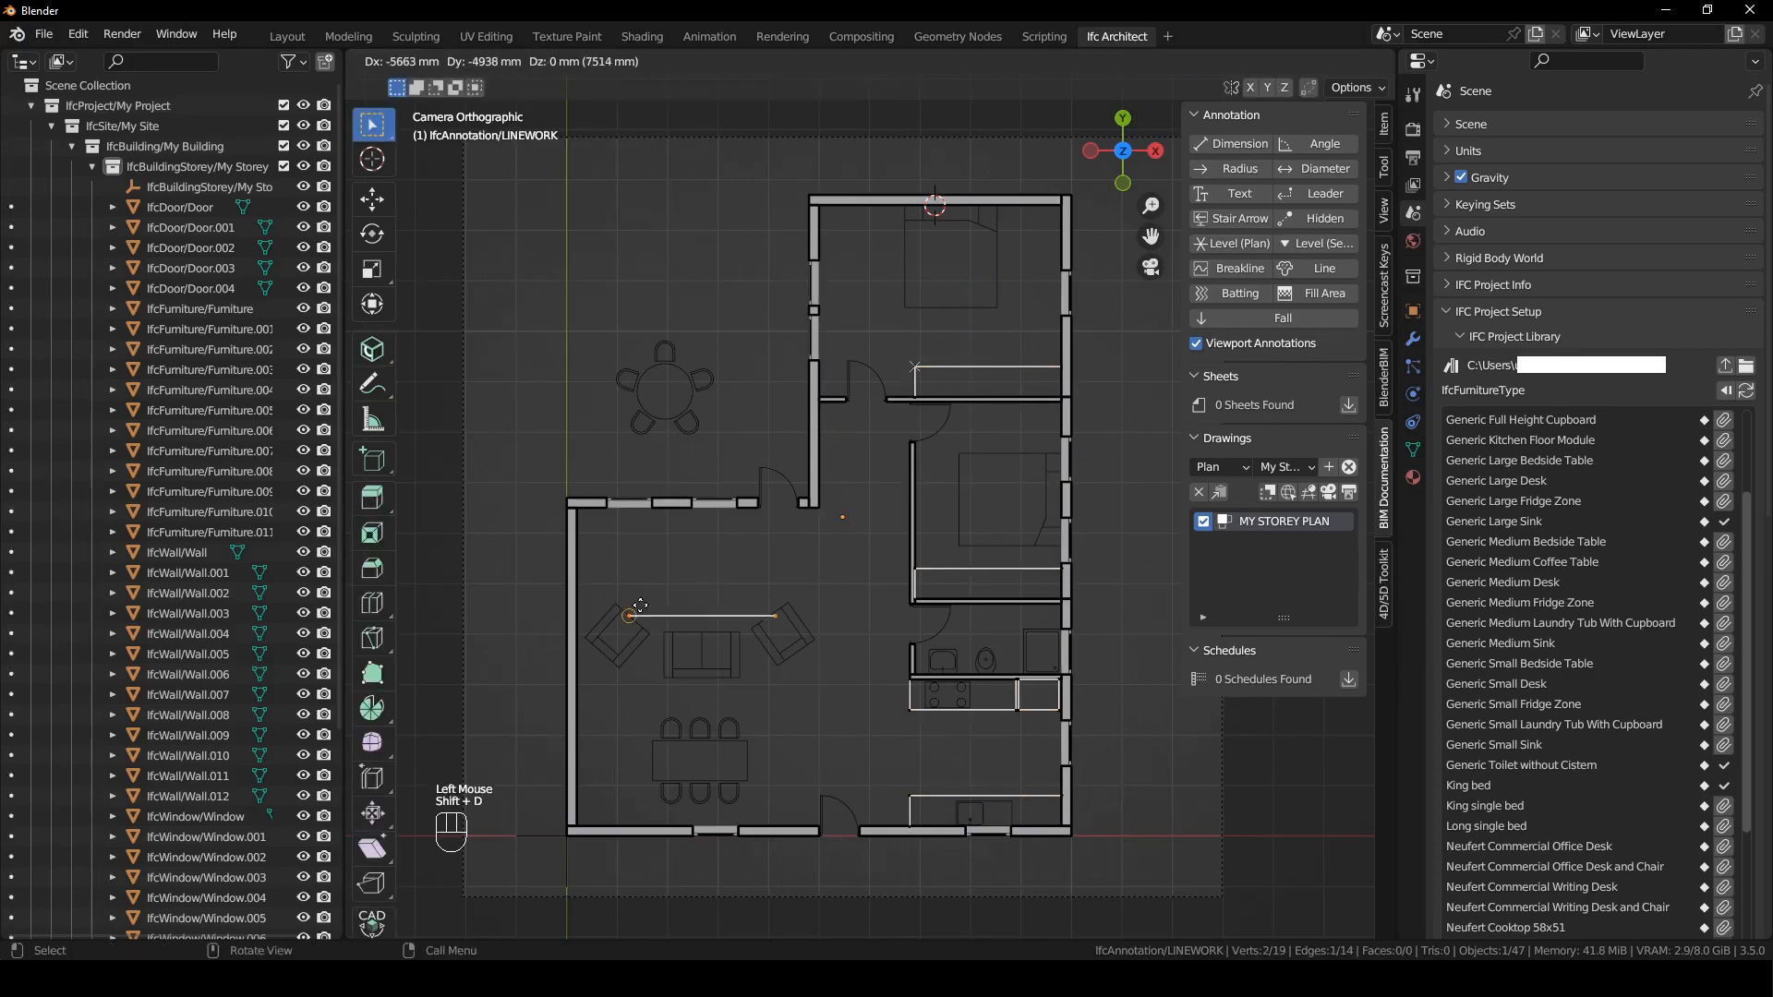
{"action": "left_click", "coordinate": [647, 524]}
{"action": "key", "text": "g"}
{"action": "left_click", "coordinate": [831, 564]}
- Shorten the living room line by moving its right end -1400 mm along X
{"action": "left_click", "coordinate": [792, 537]}
{"action": "left_click_drag", "start_coordinate": [859, 535], "coordinate": [653, 543]}
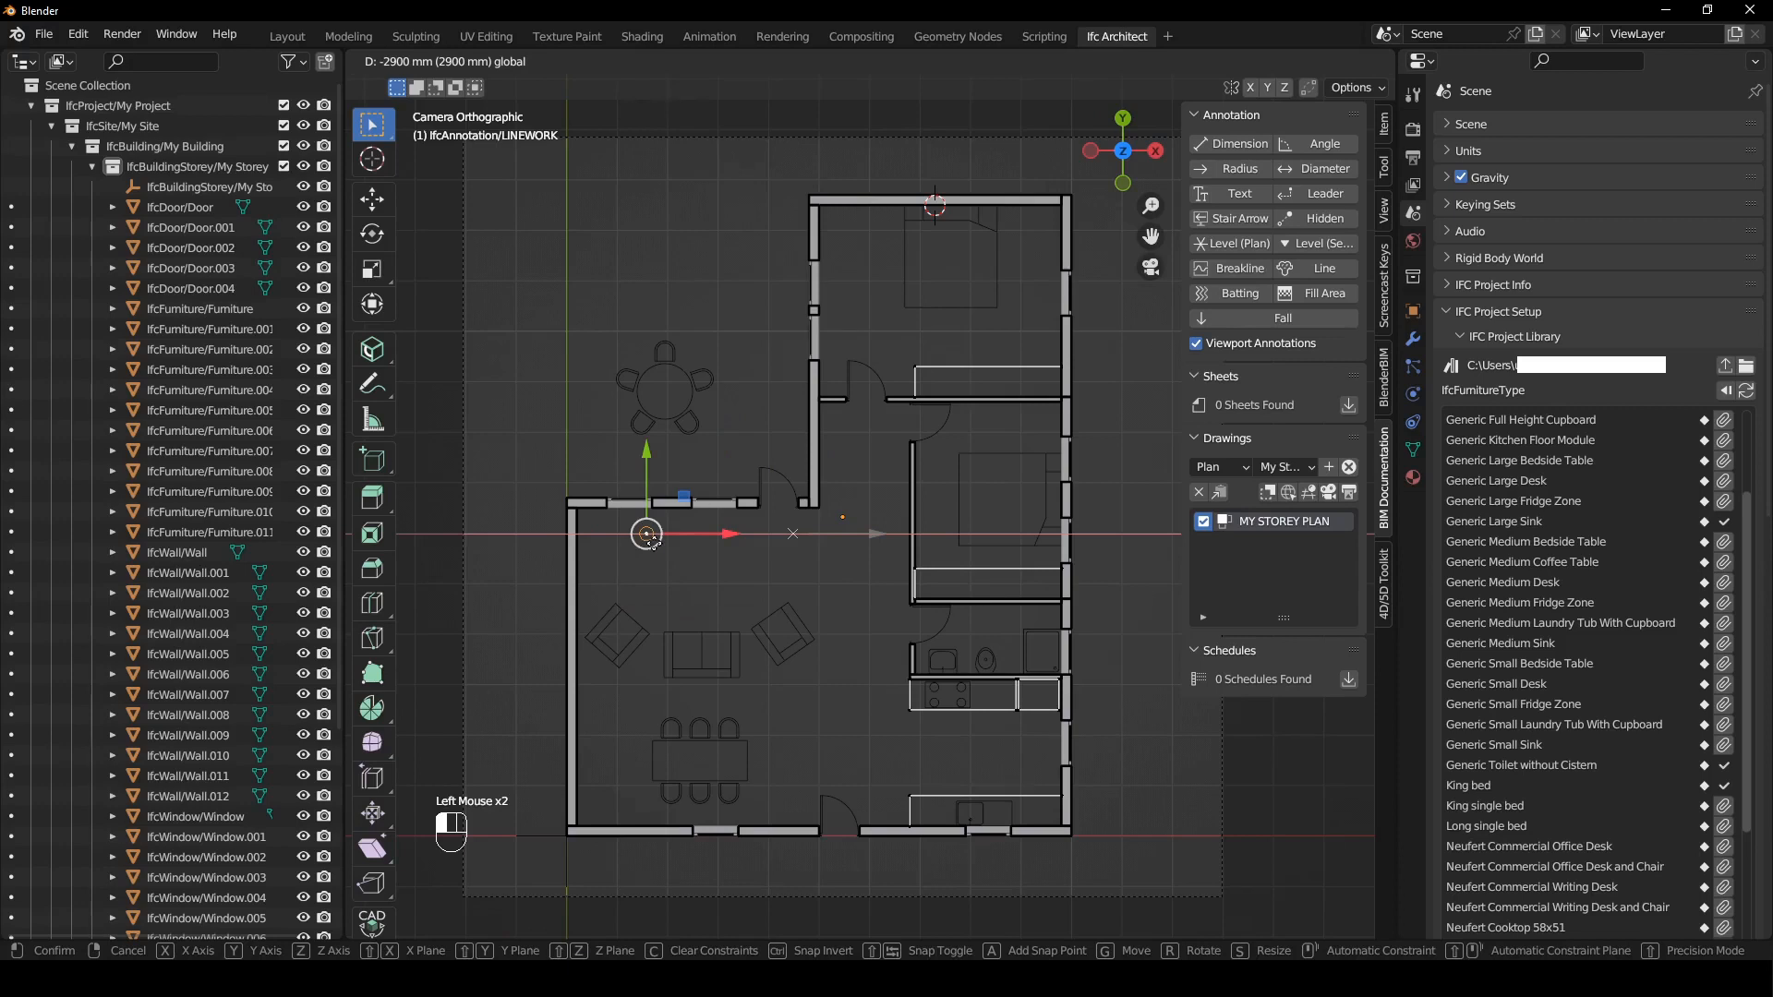
{"action": "type", "text": "-1400"}
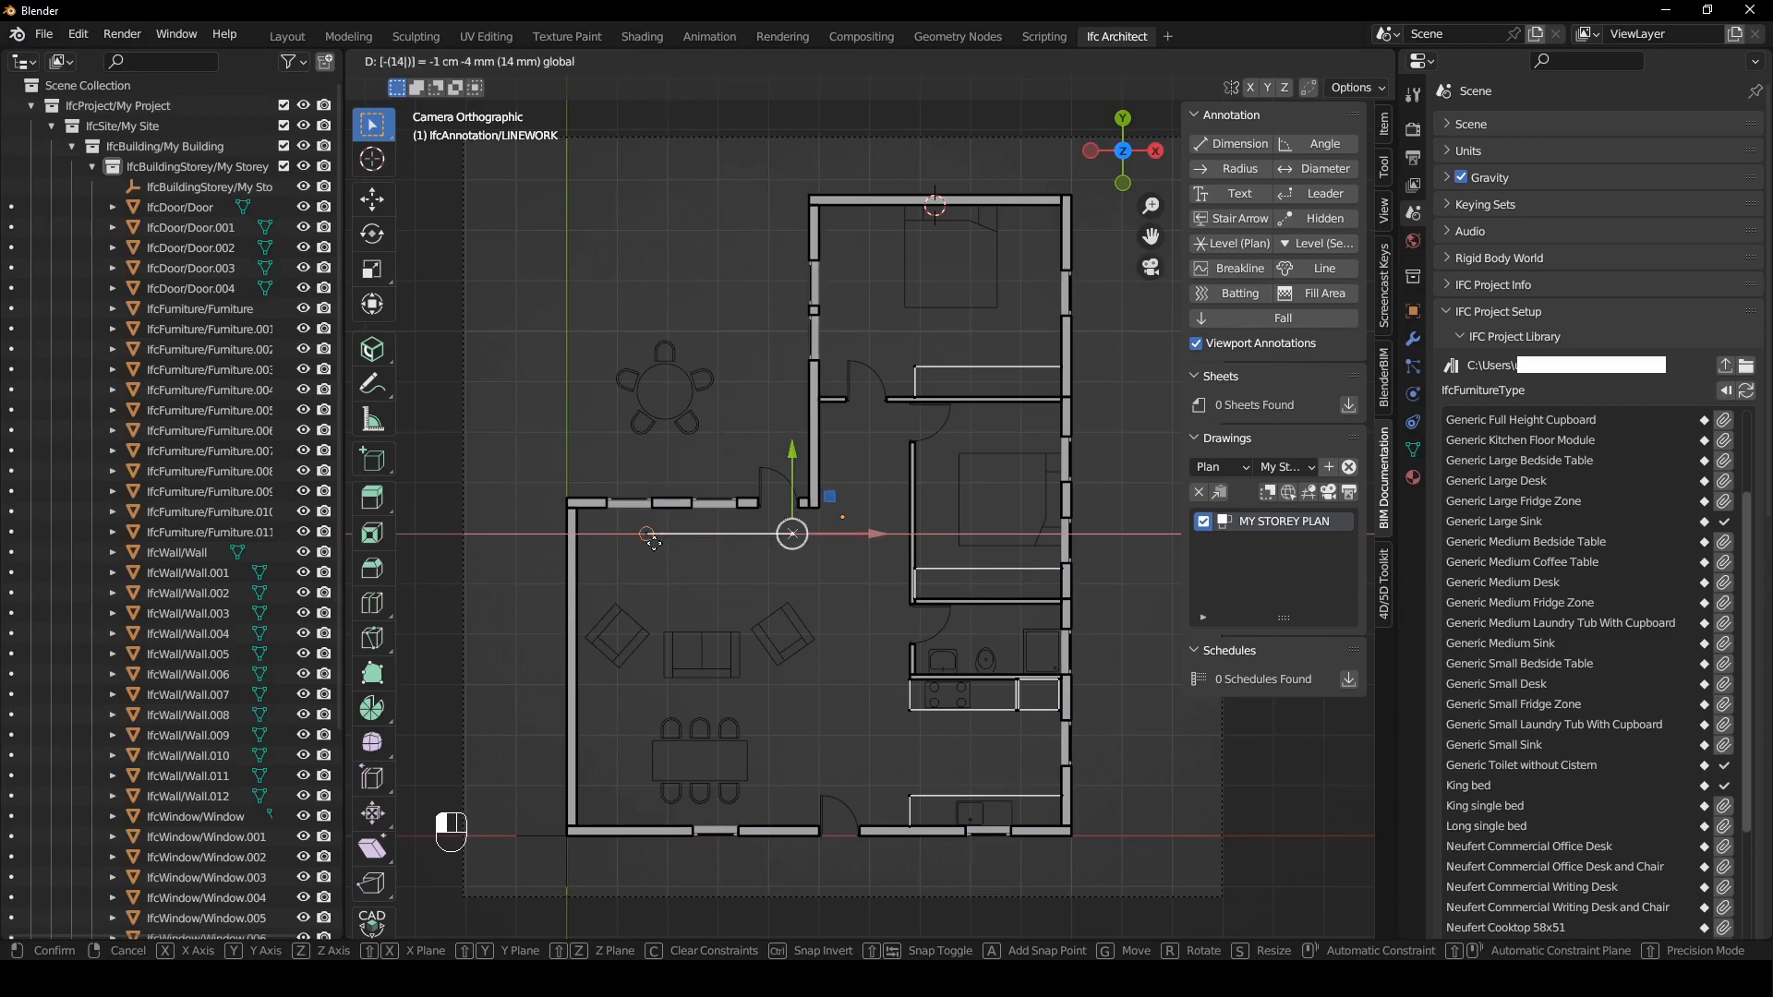
{"action": "left_click_drag", "start_coordinate": [654, 543], "coordinate": [654, 543]}
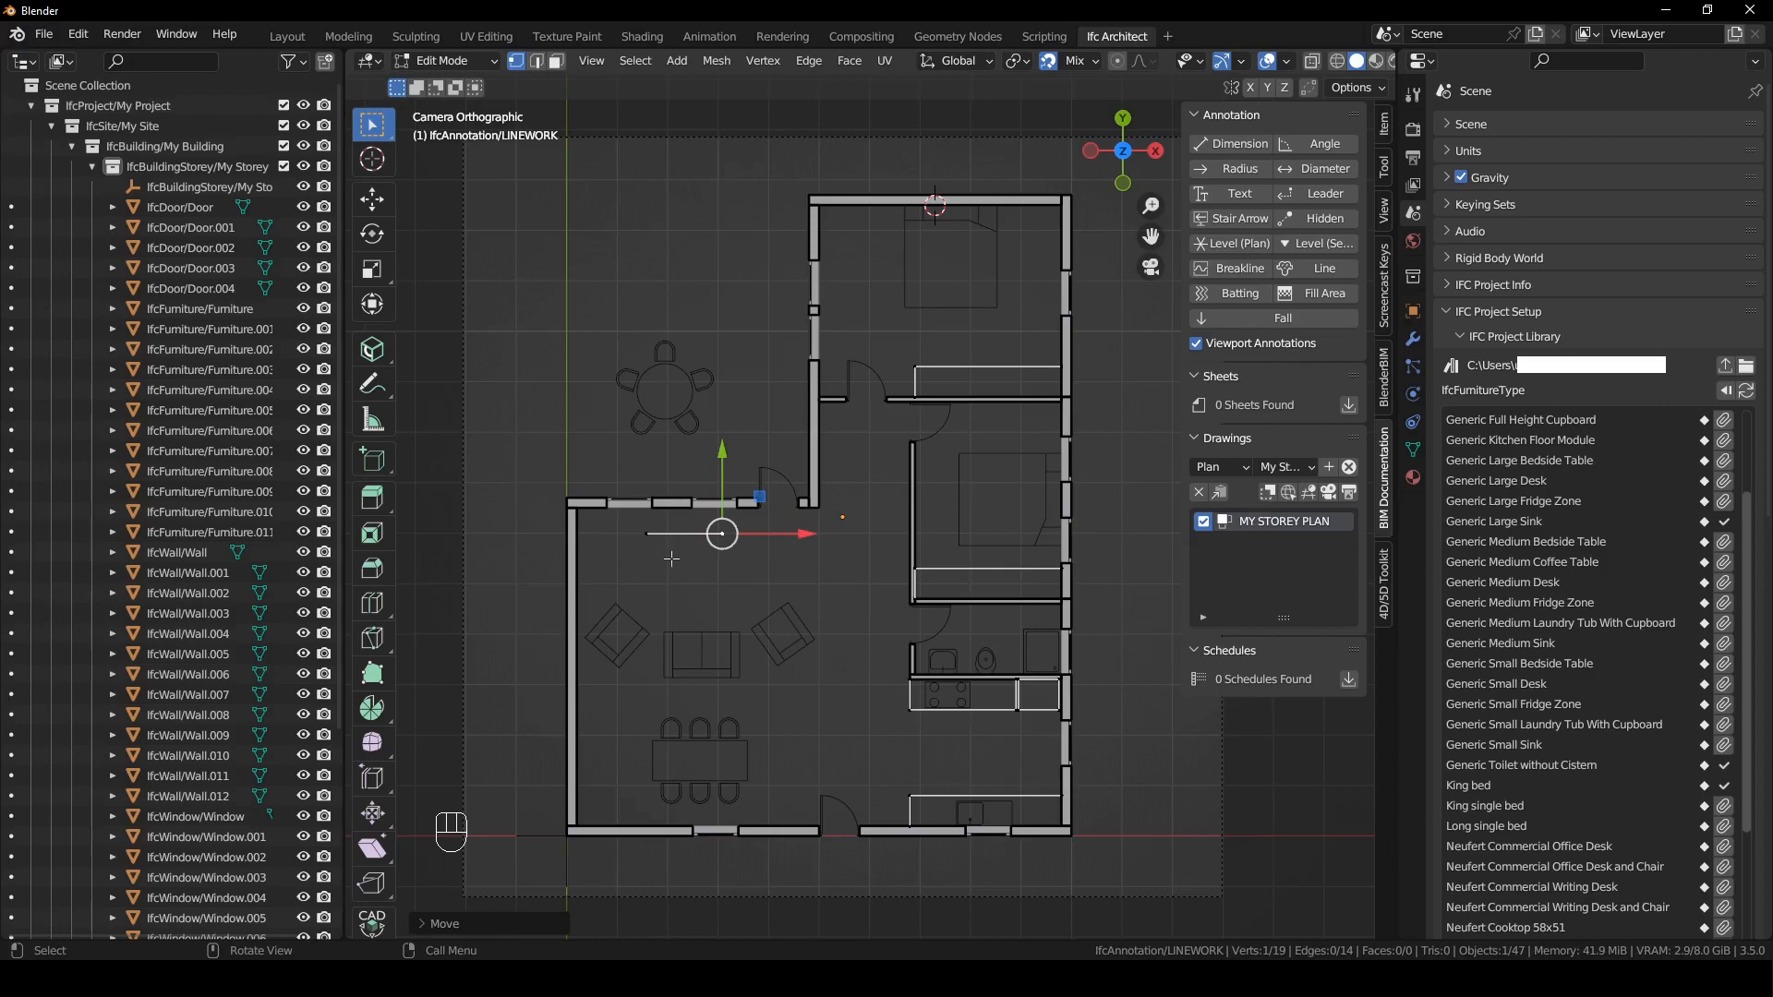
- Extrude the living room line -200 mm along Y and delete only the resulting face, leaving a rectangular outline
{"action": "key", "text": "2"}
{"action": "left_click", "coordinate": [682, 535]}
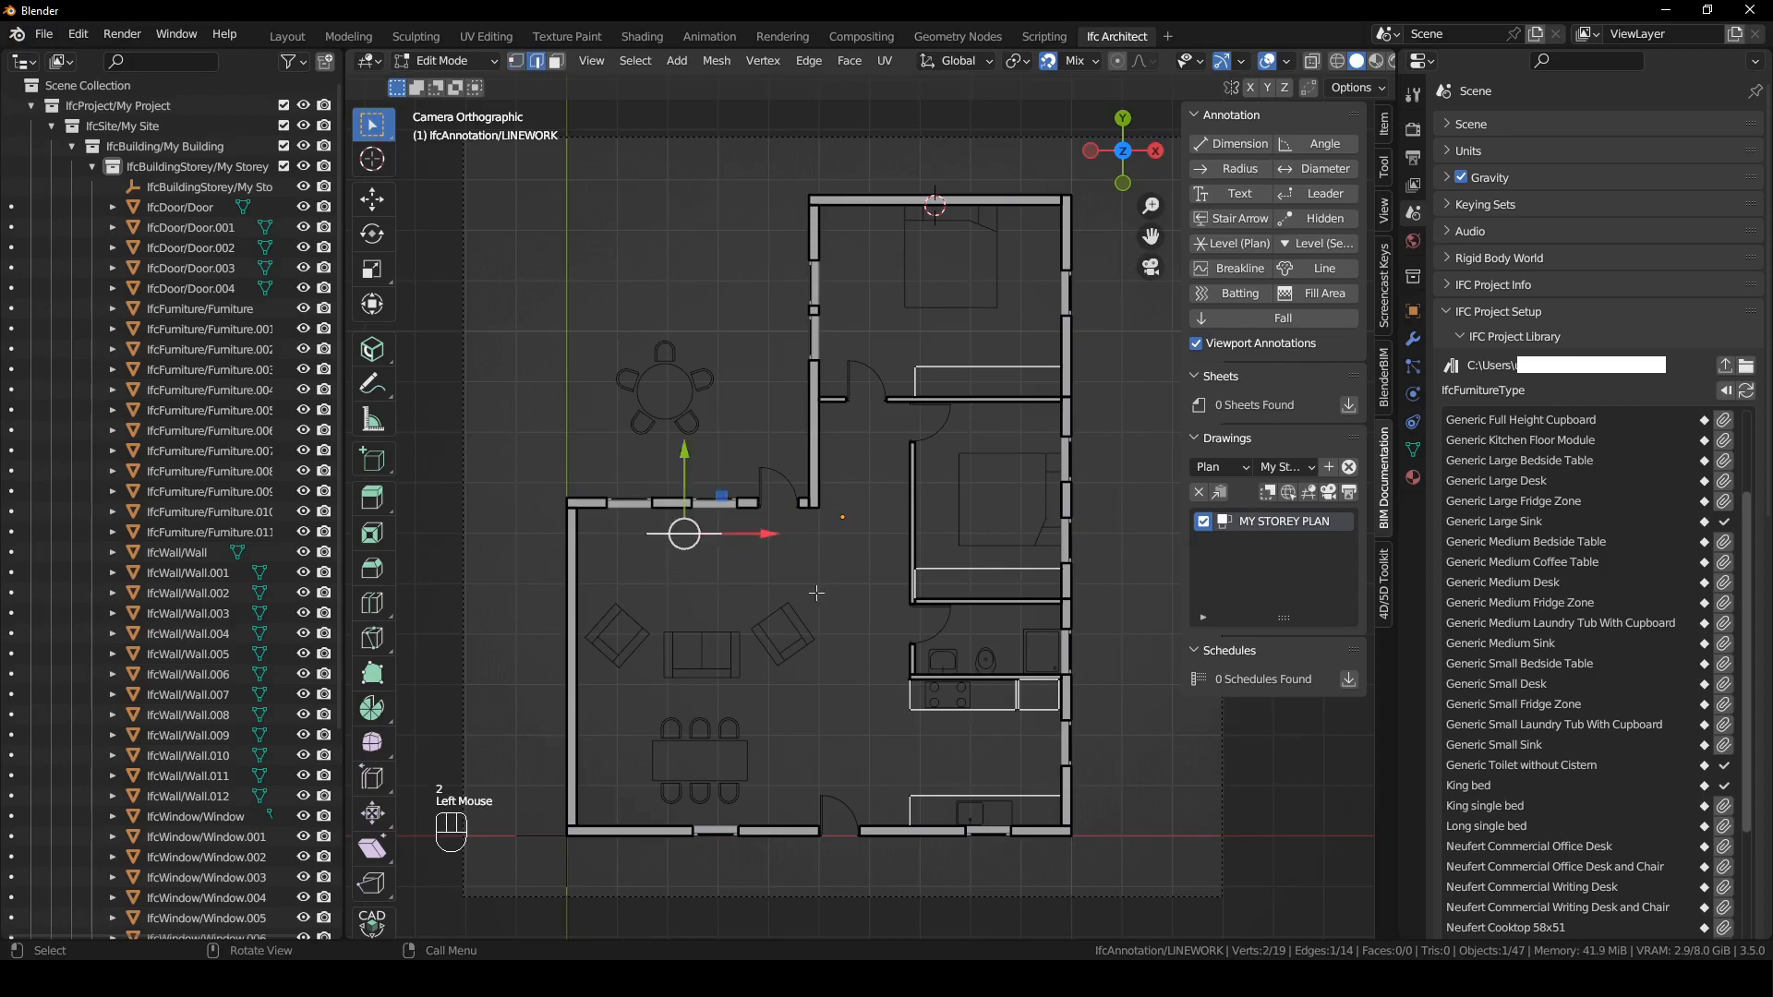
{"action": "key", "text": "e"}
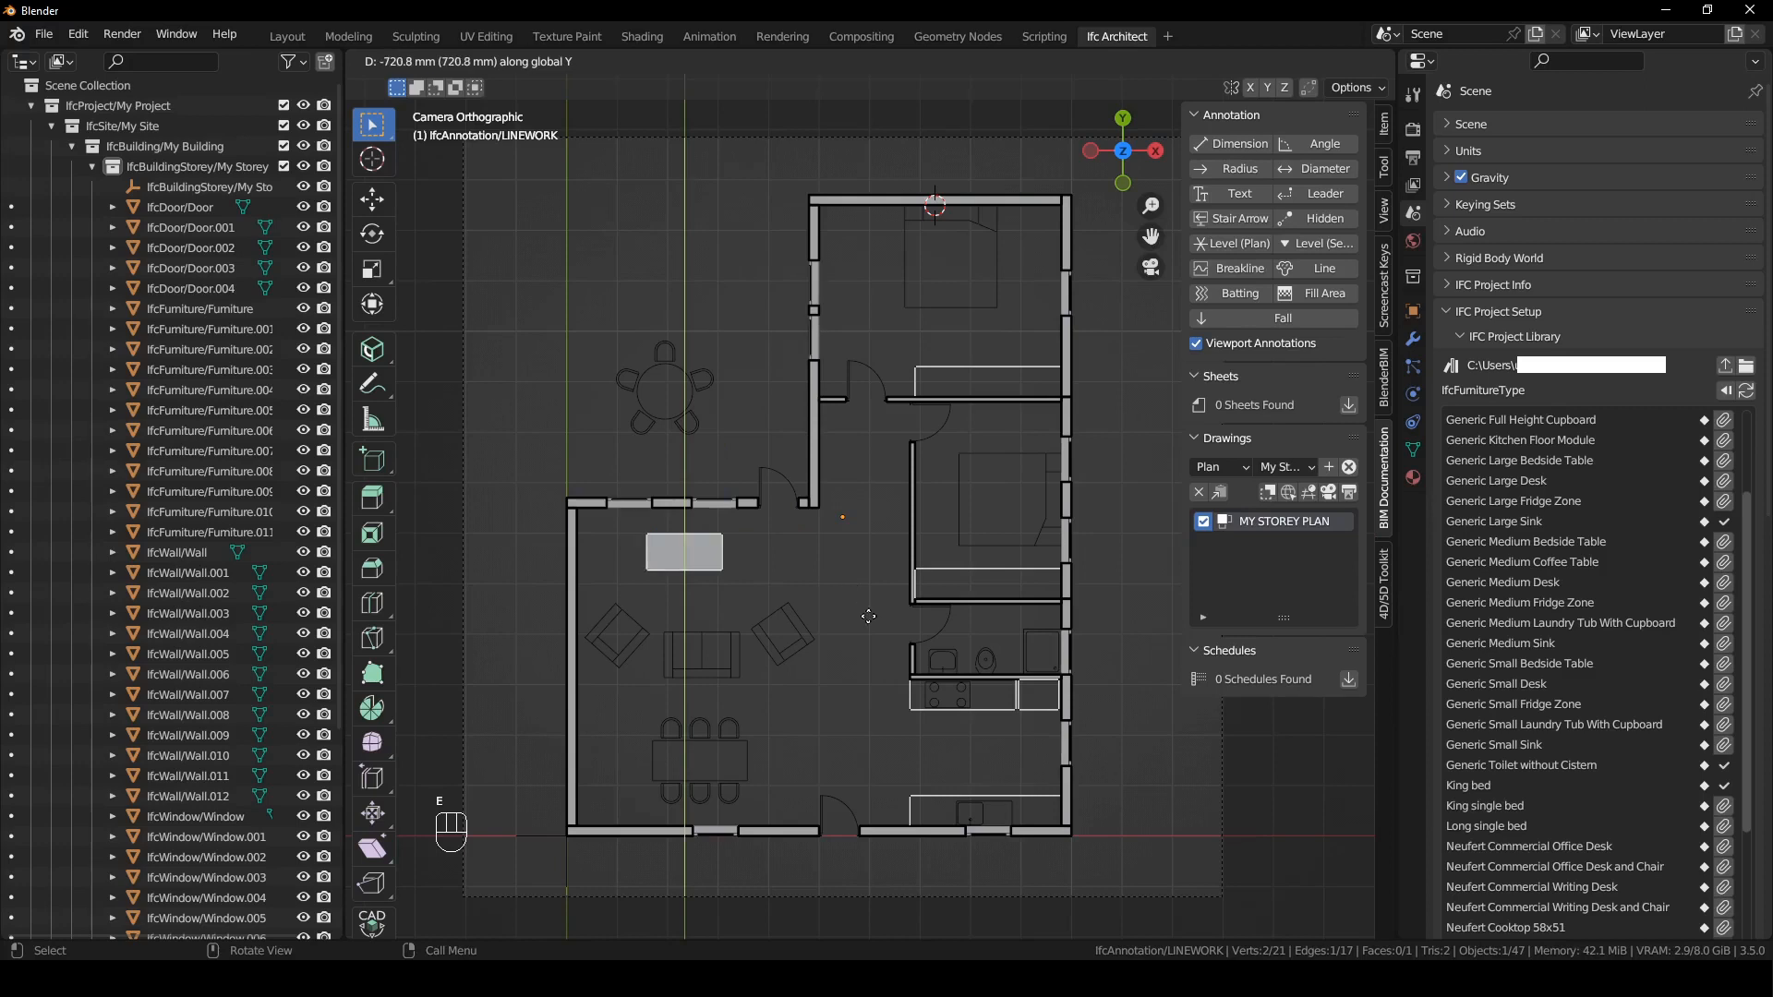
{"action": "type", "text": "-200"}
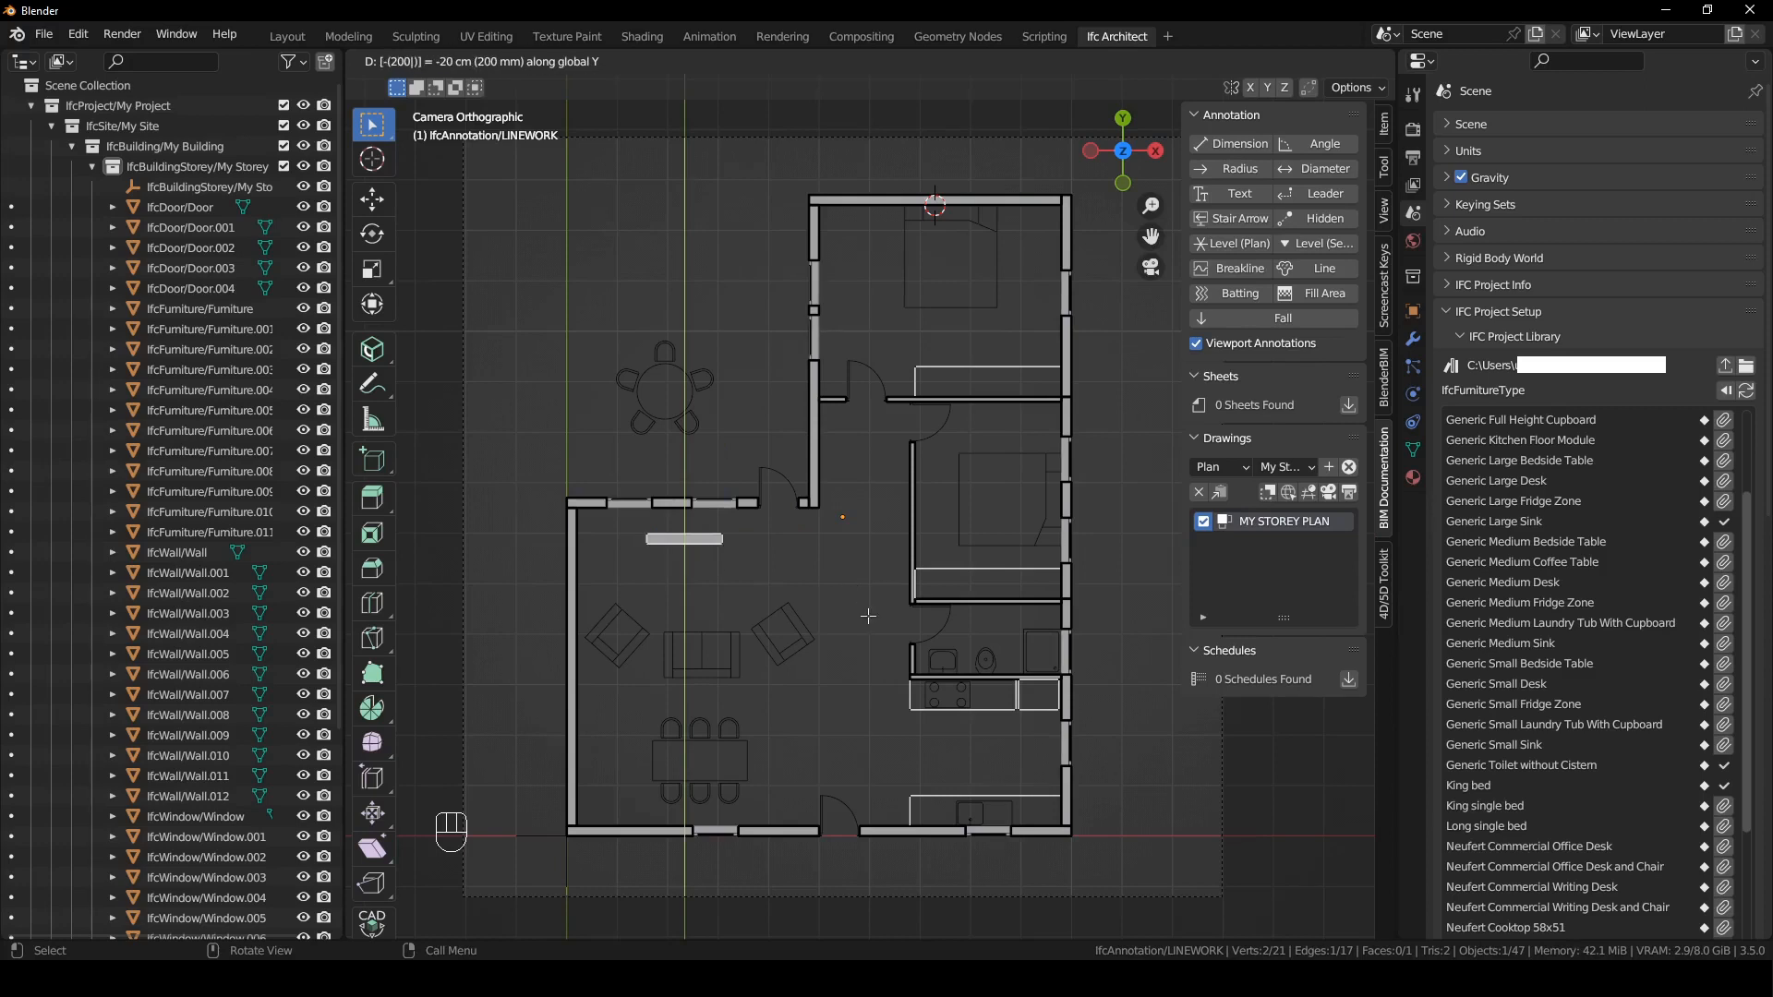
{"action": "key", "text": "Return"}
{"action": "left_click_drag", "start_coordinate": [624, 524], "coordinate": [770, 583]}
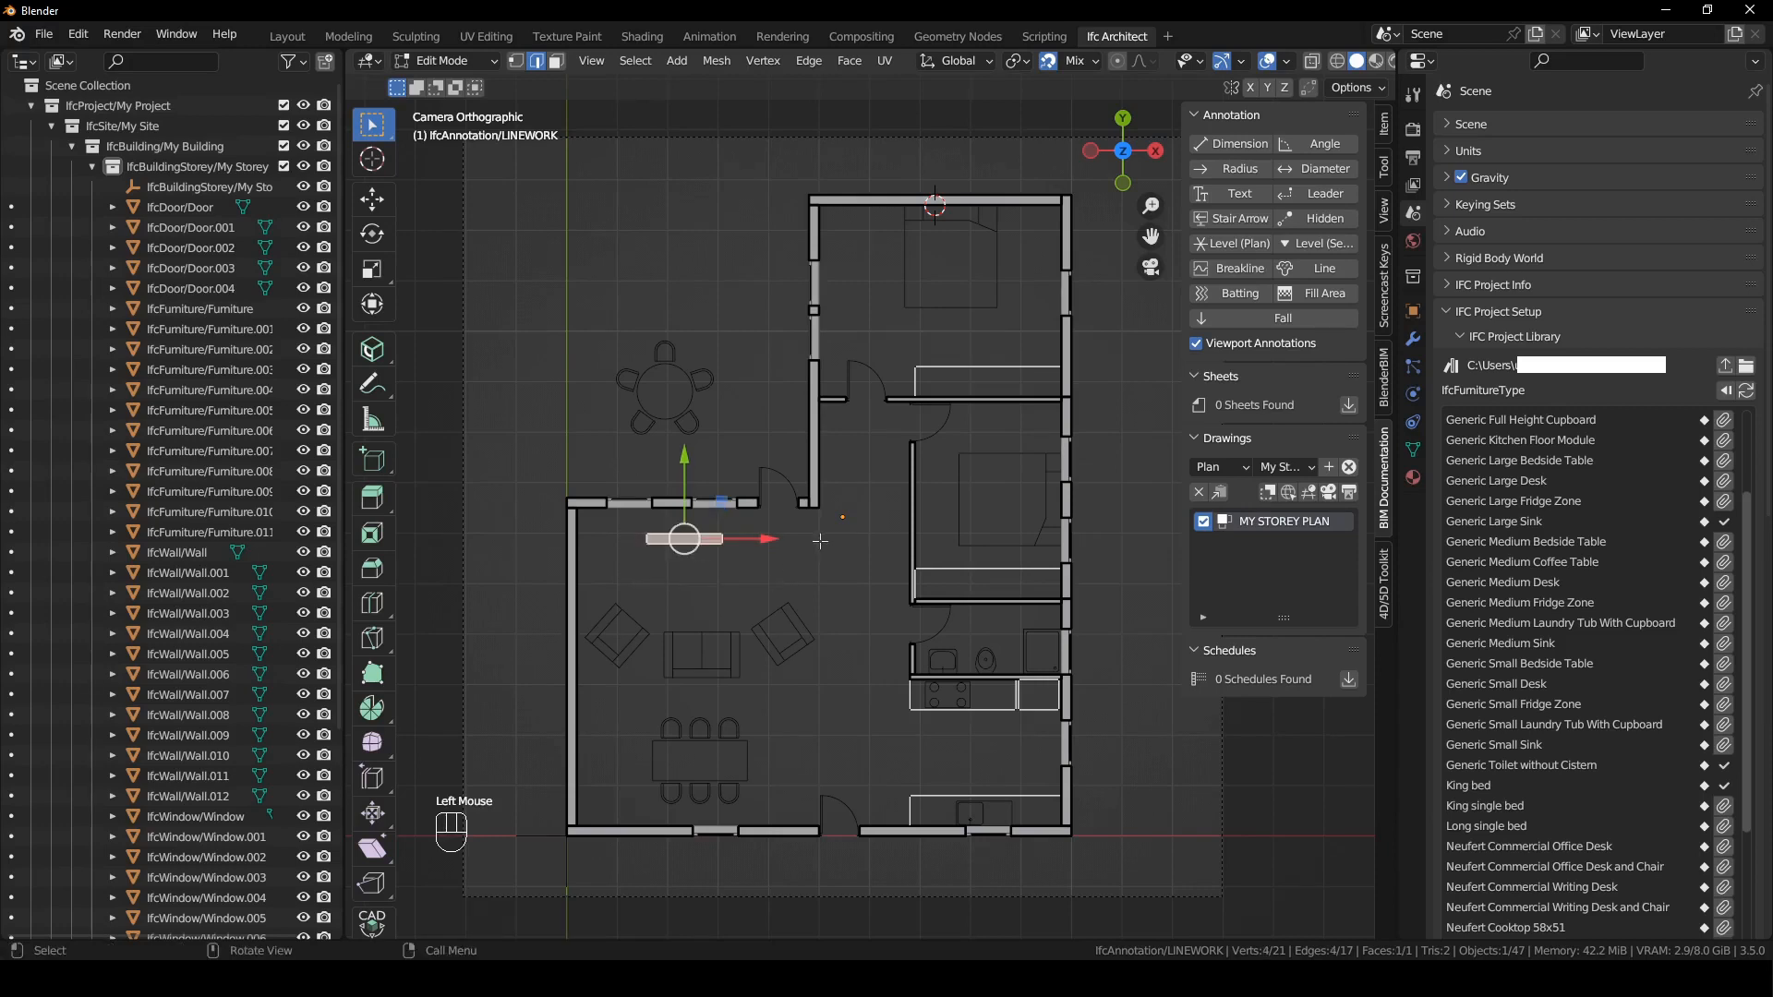
{"action": "key", "text": "x"}
{"action": "left_click", "coordinate": [792, 545]}
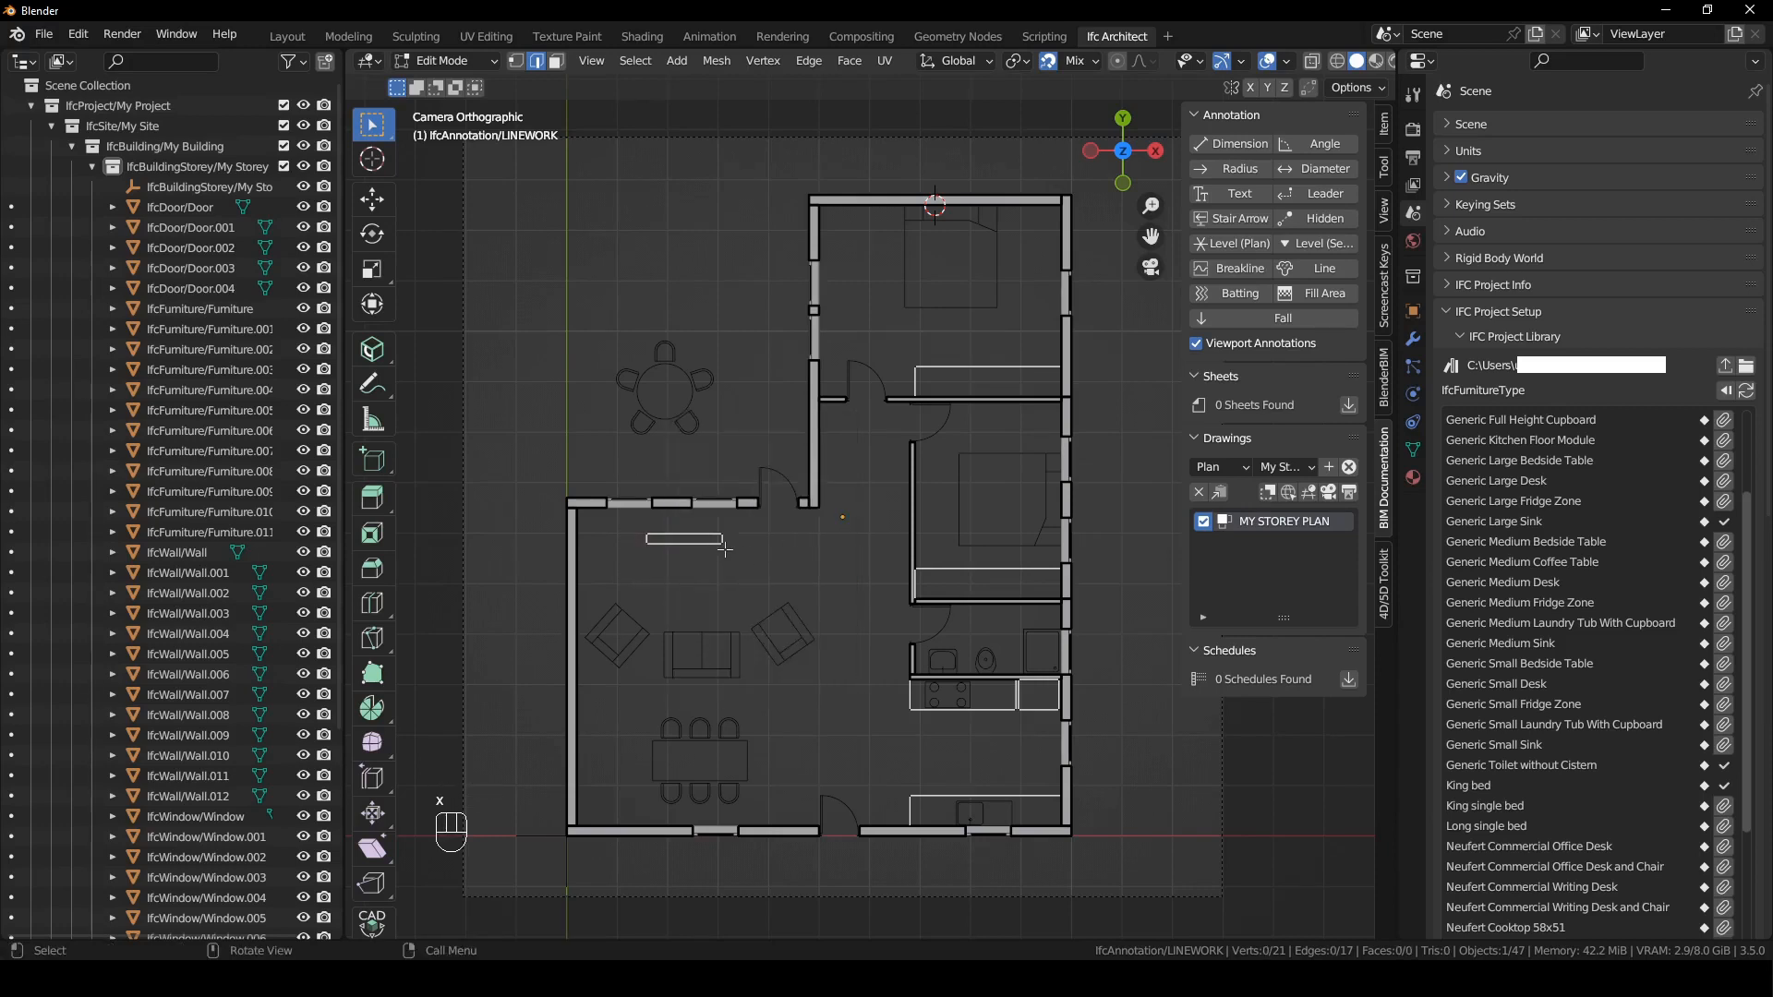
- Duplicate the rectangle's upper edge -100 mm along Y, scale the copy to about 0.82, and finish editing the linework
{"action": "left_click", "coordinate": [692, 531]}
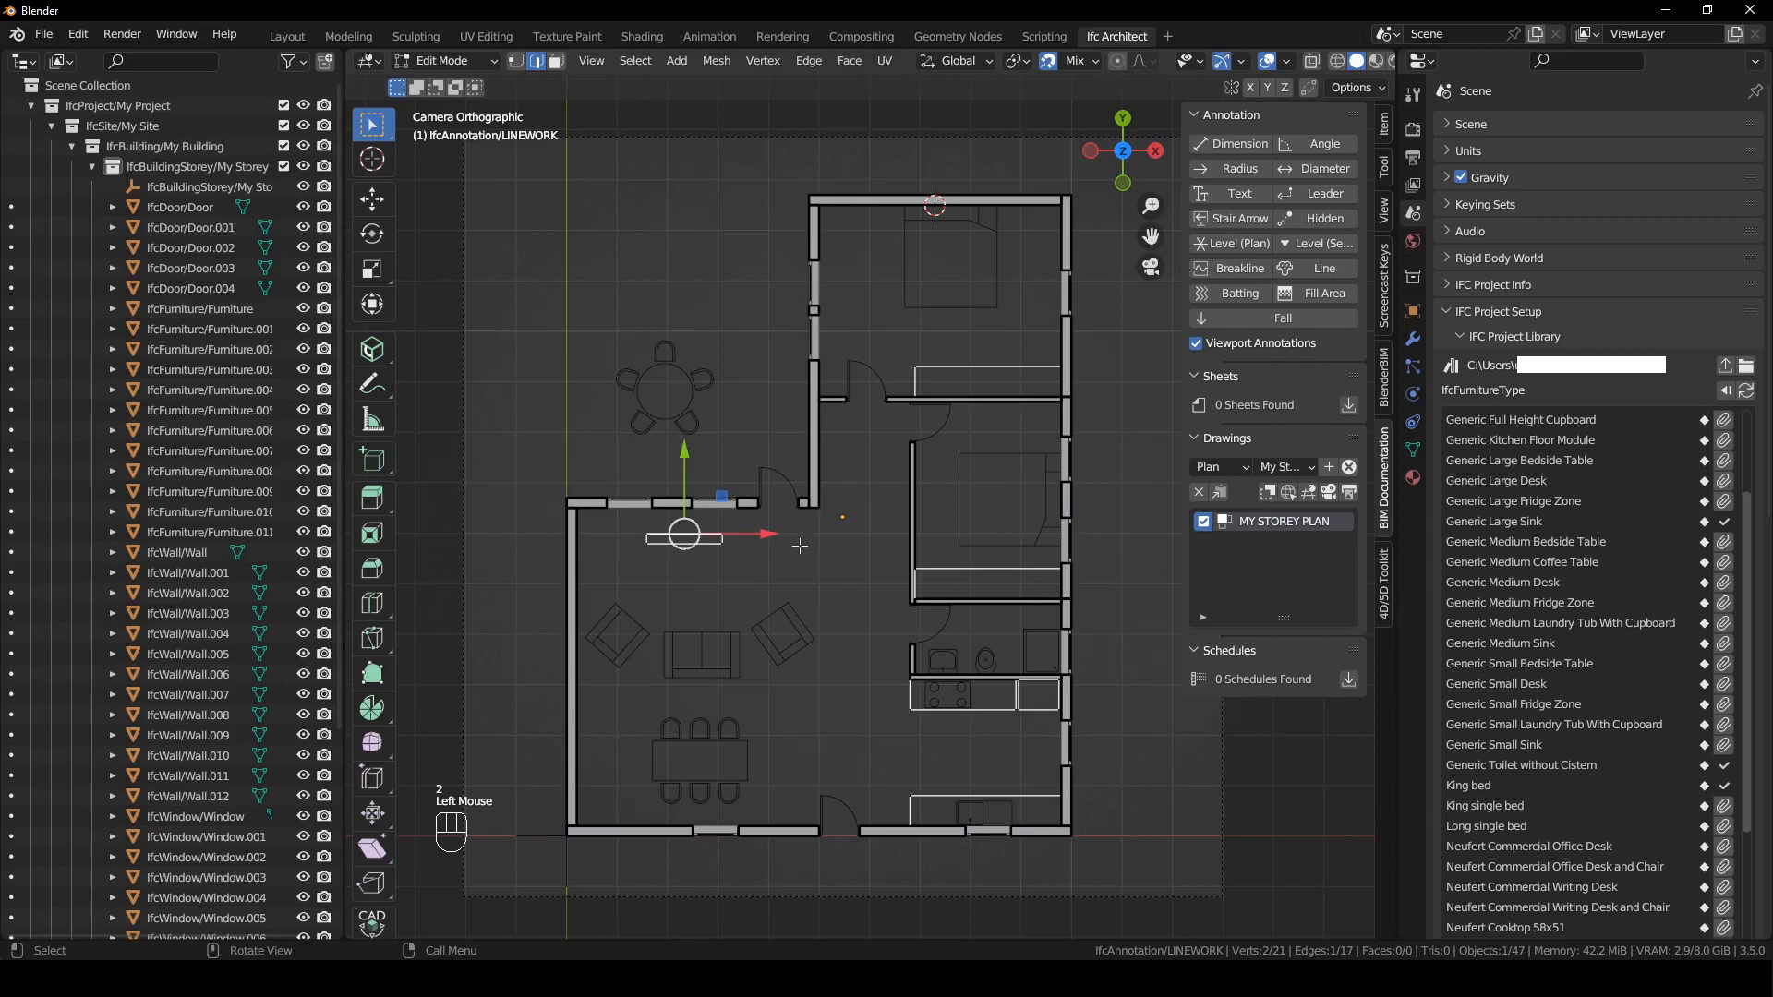
{"action": "key", "text": "shift+d"}
{"action": "key", "text": "y"}
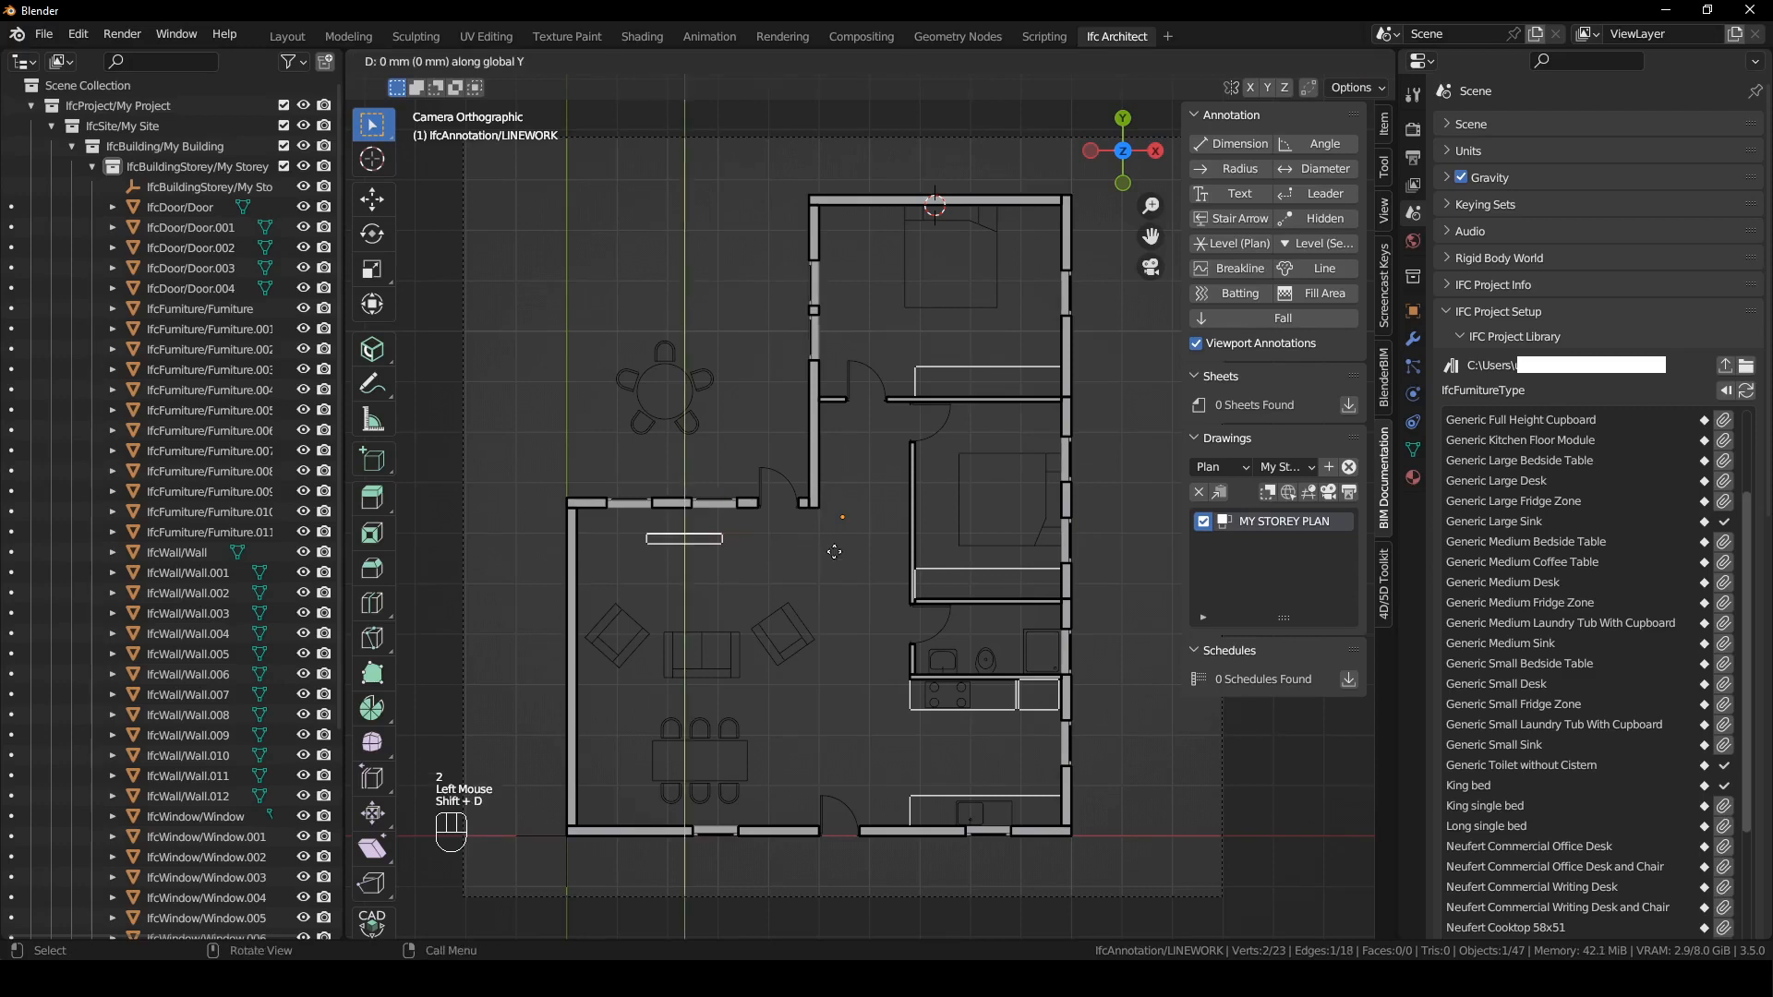
{"action": "type", "text": "-100"}
{"action": "key", "text": "Return"}
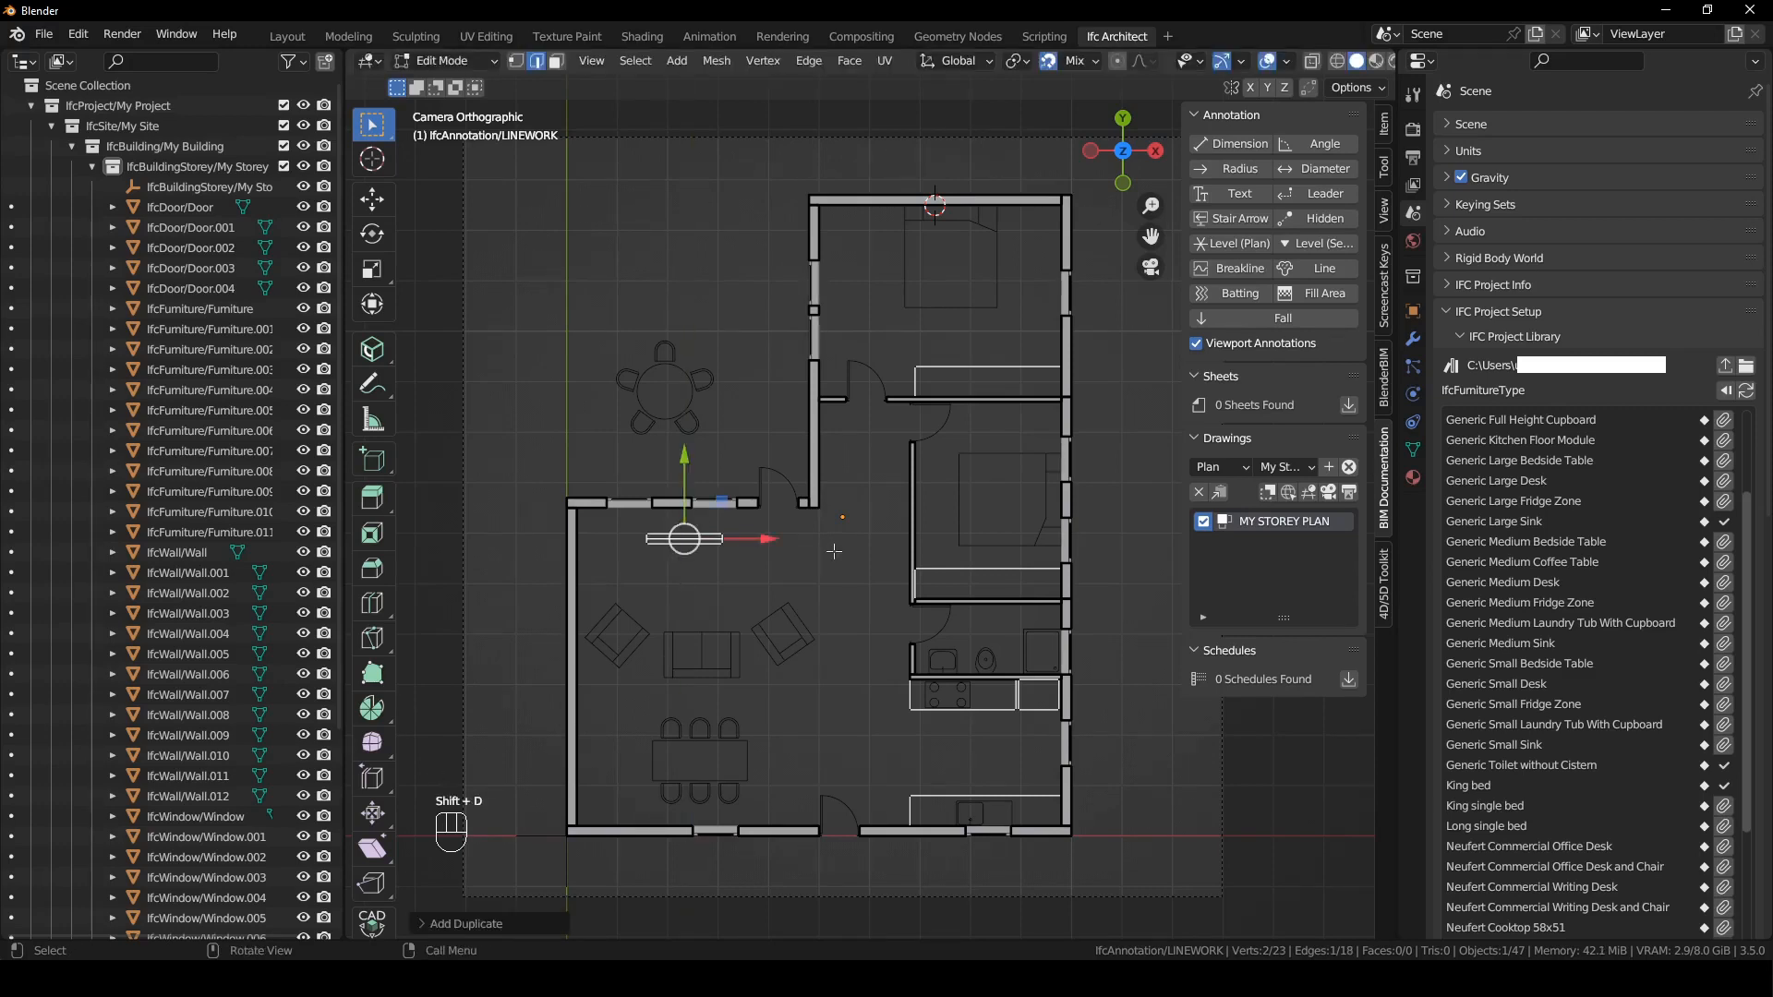
{"action": "key", "text": "s"}
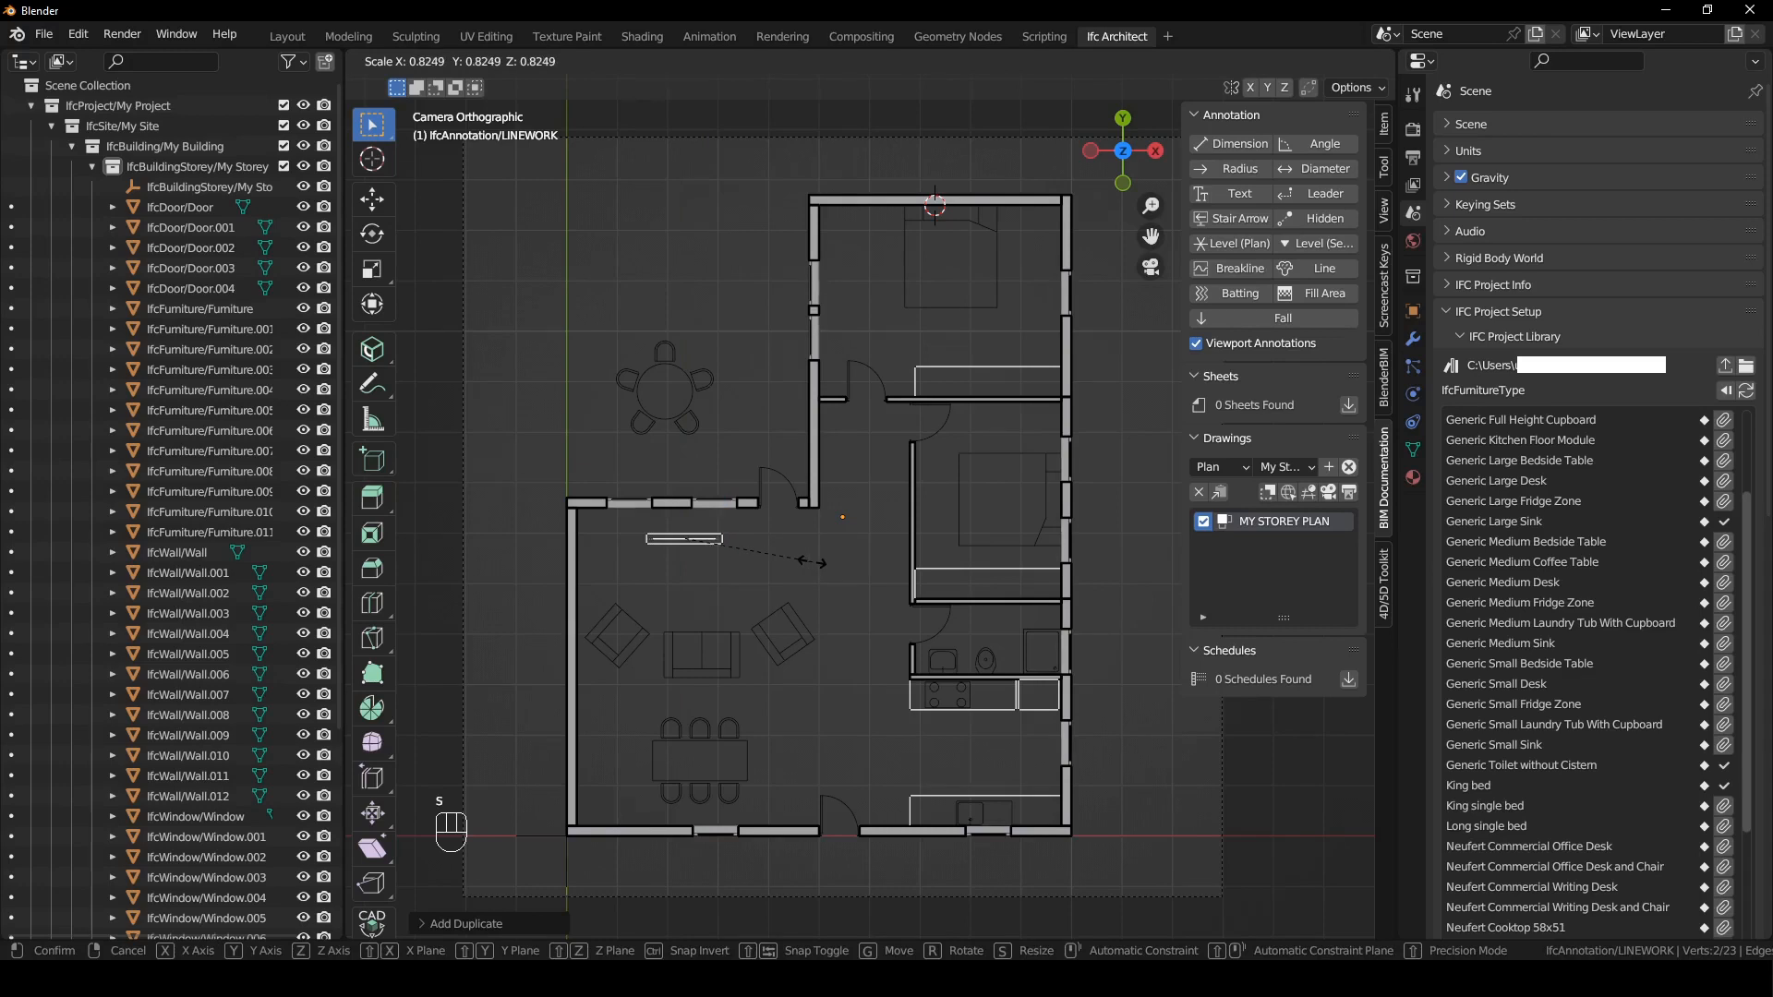
{"action": "left_click", "coordinate": [813, 561]}
{"action": "key", "text": "Tab"}
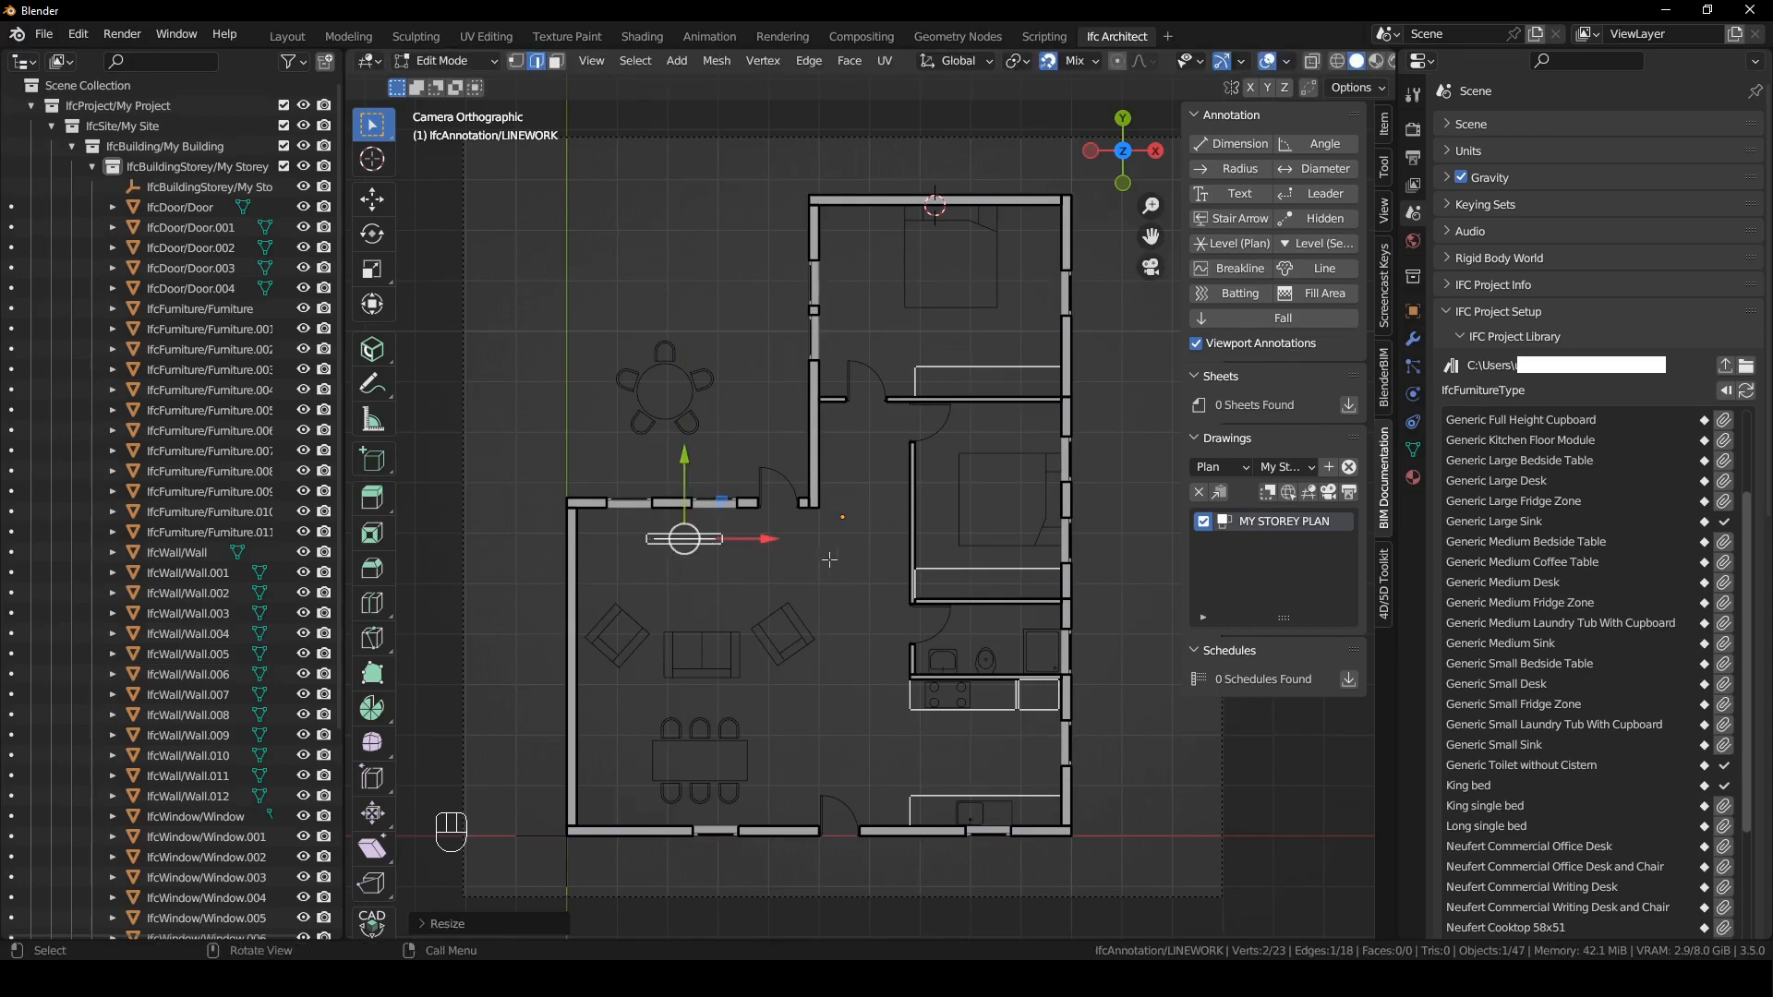
- Regenerate the MY STOREY PLAN drawing and open its SVG to check the linework, then return to the model
{"action": "left_click", "coordinate": [834, 591]}
{"action": "left_click", "coordinate": [1148, 574]}
{"action": "left_click", "coordinate": [1328, 492]}
{"action": "left_click", "coordinate": [1352, 494]}
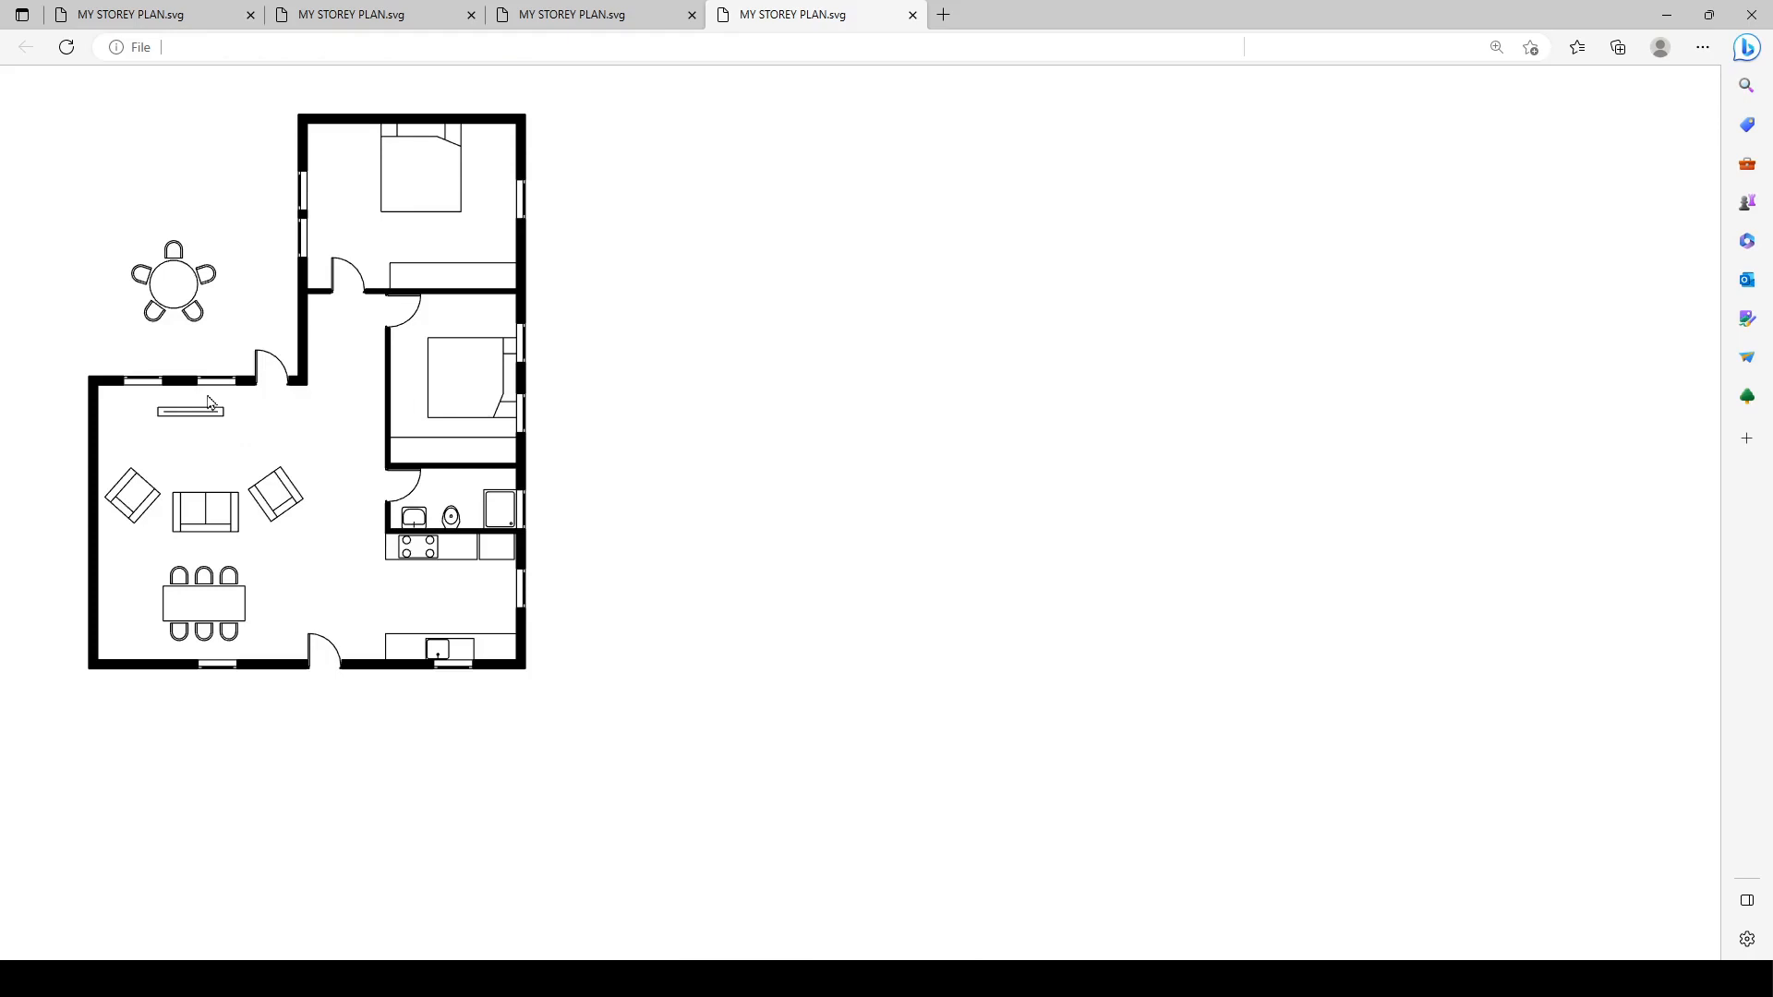
{"action": "left_click", "coordinate": [1667, 14]}
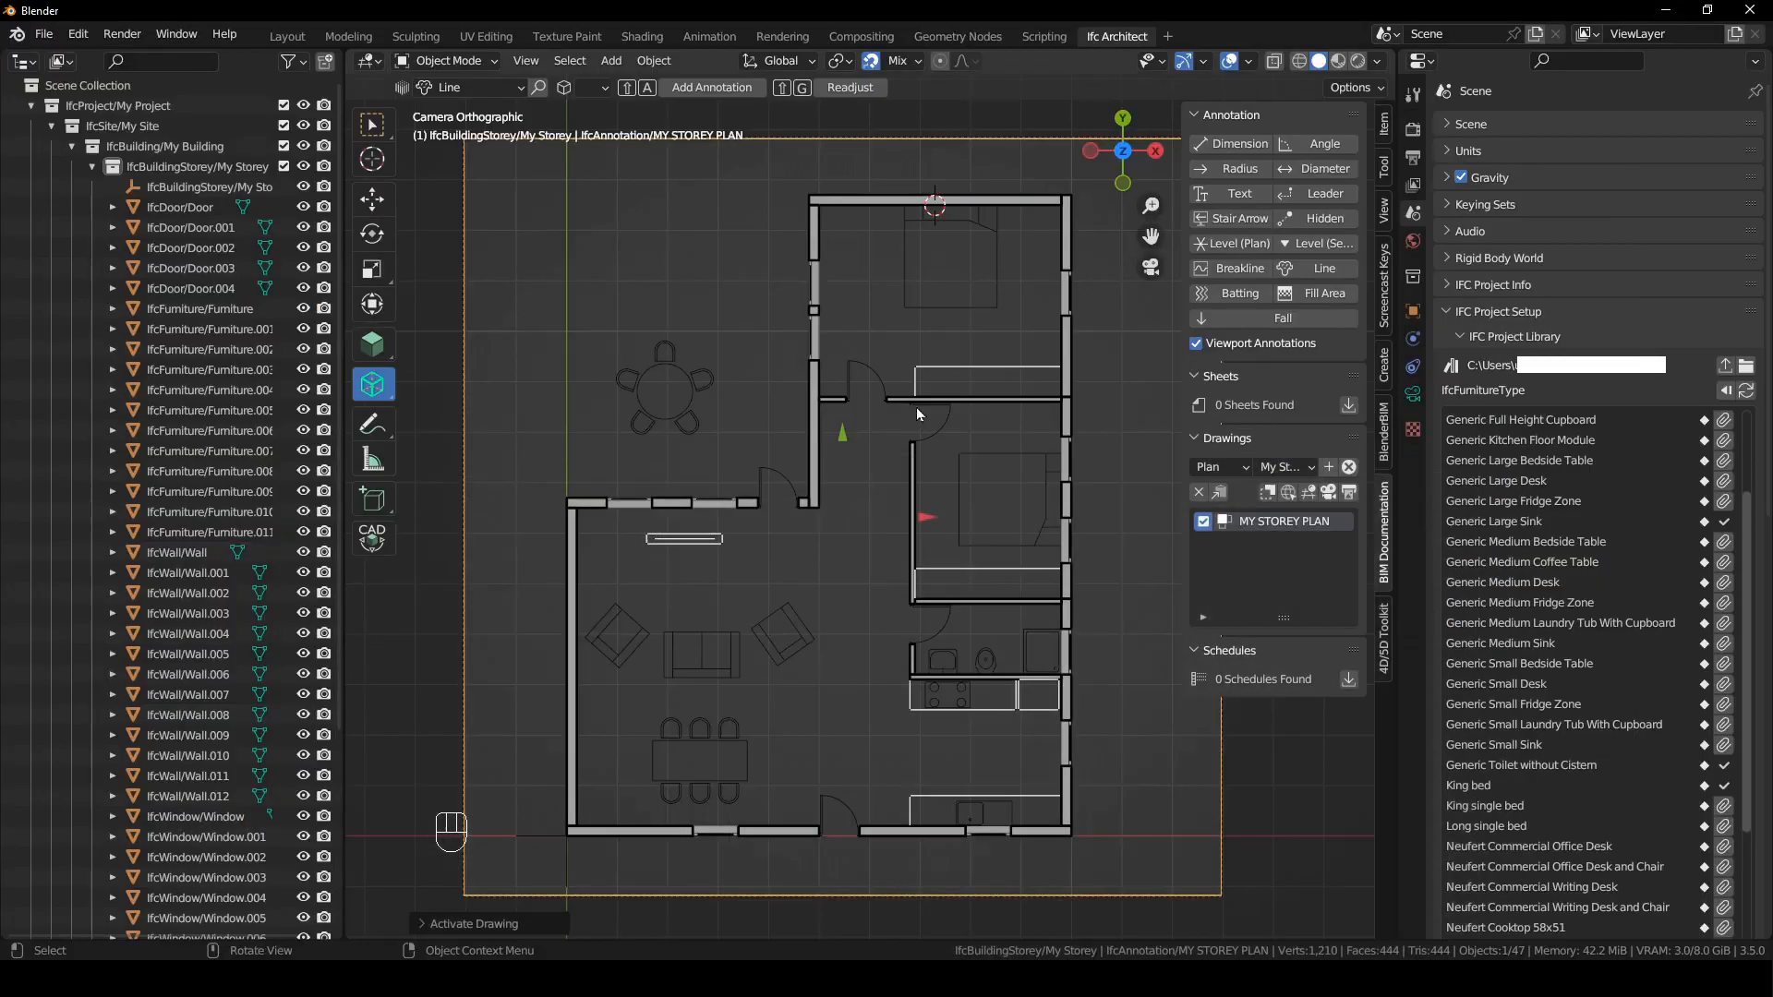
- Move the living room unit's outline and inner line right to centre them above the sofa, and finish editing the linework
{"action": "left_click", "coordinate": [674, 541]}
{"action": "key", "text": "Tab"}
{"action": "left_click_drag", "start_coordinate": [776, 581], "coordinate": [602, 523]}
{"action": "key", "text": "g"}
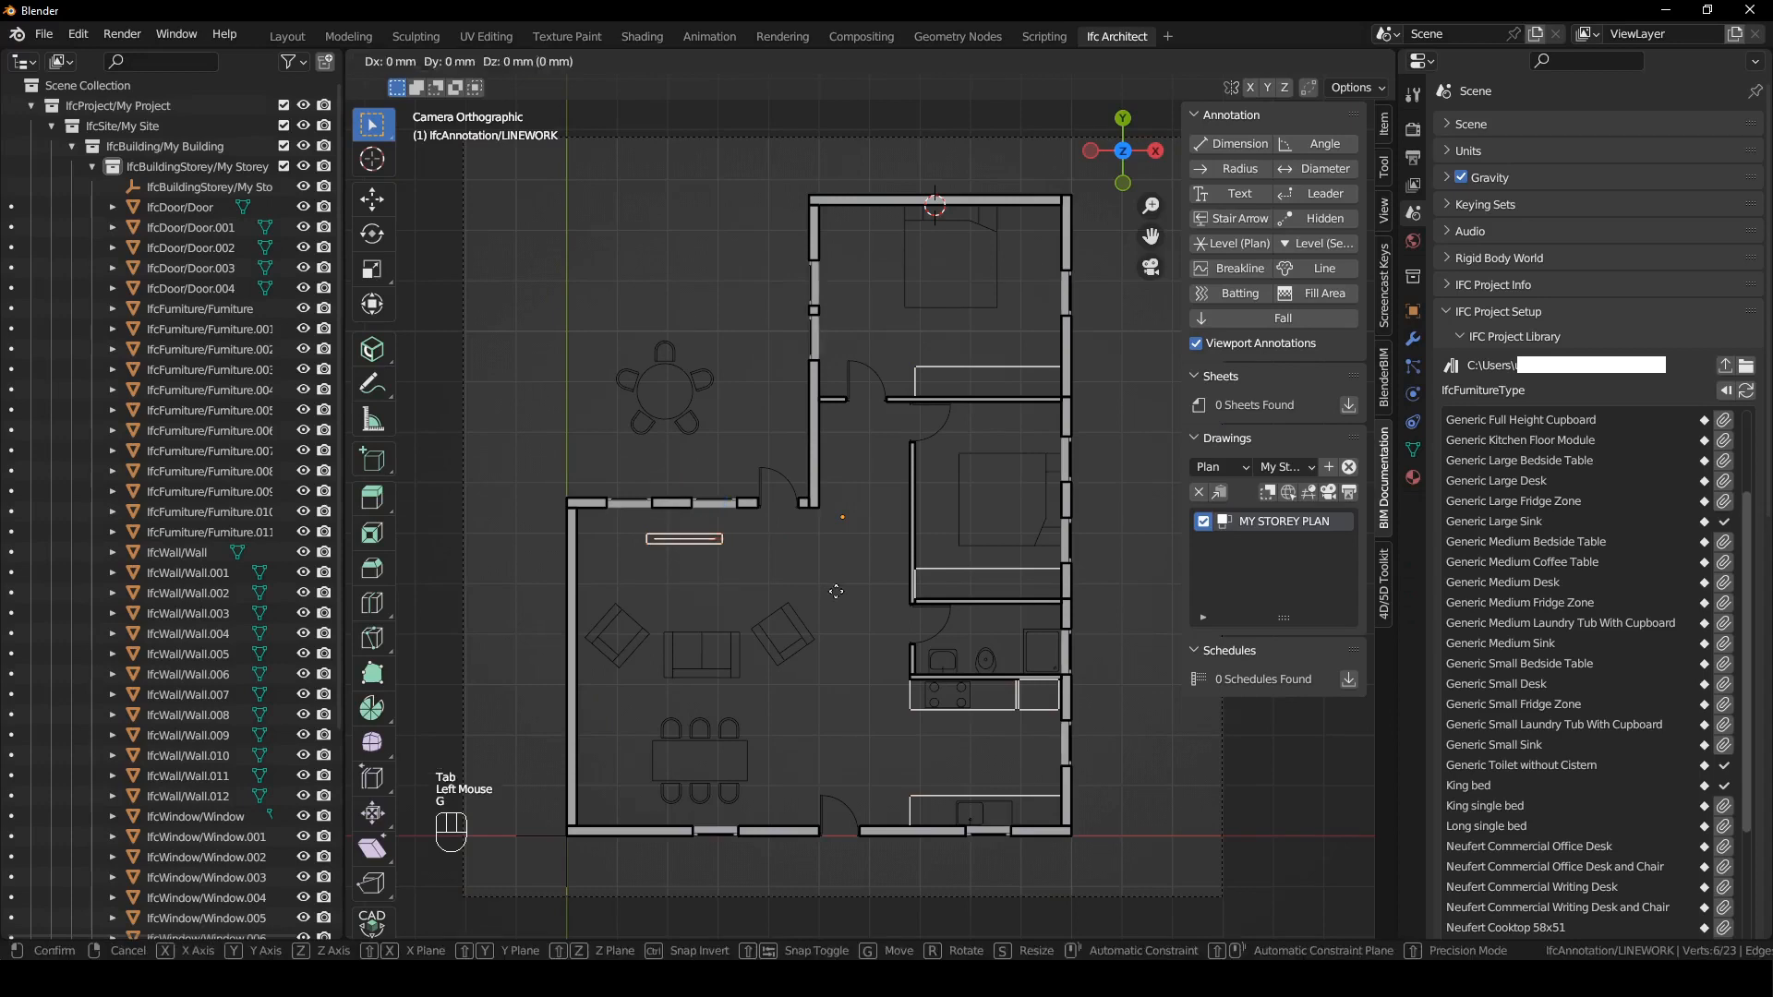
{"action": "key", "text": "Tab"}
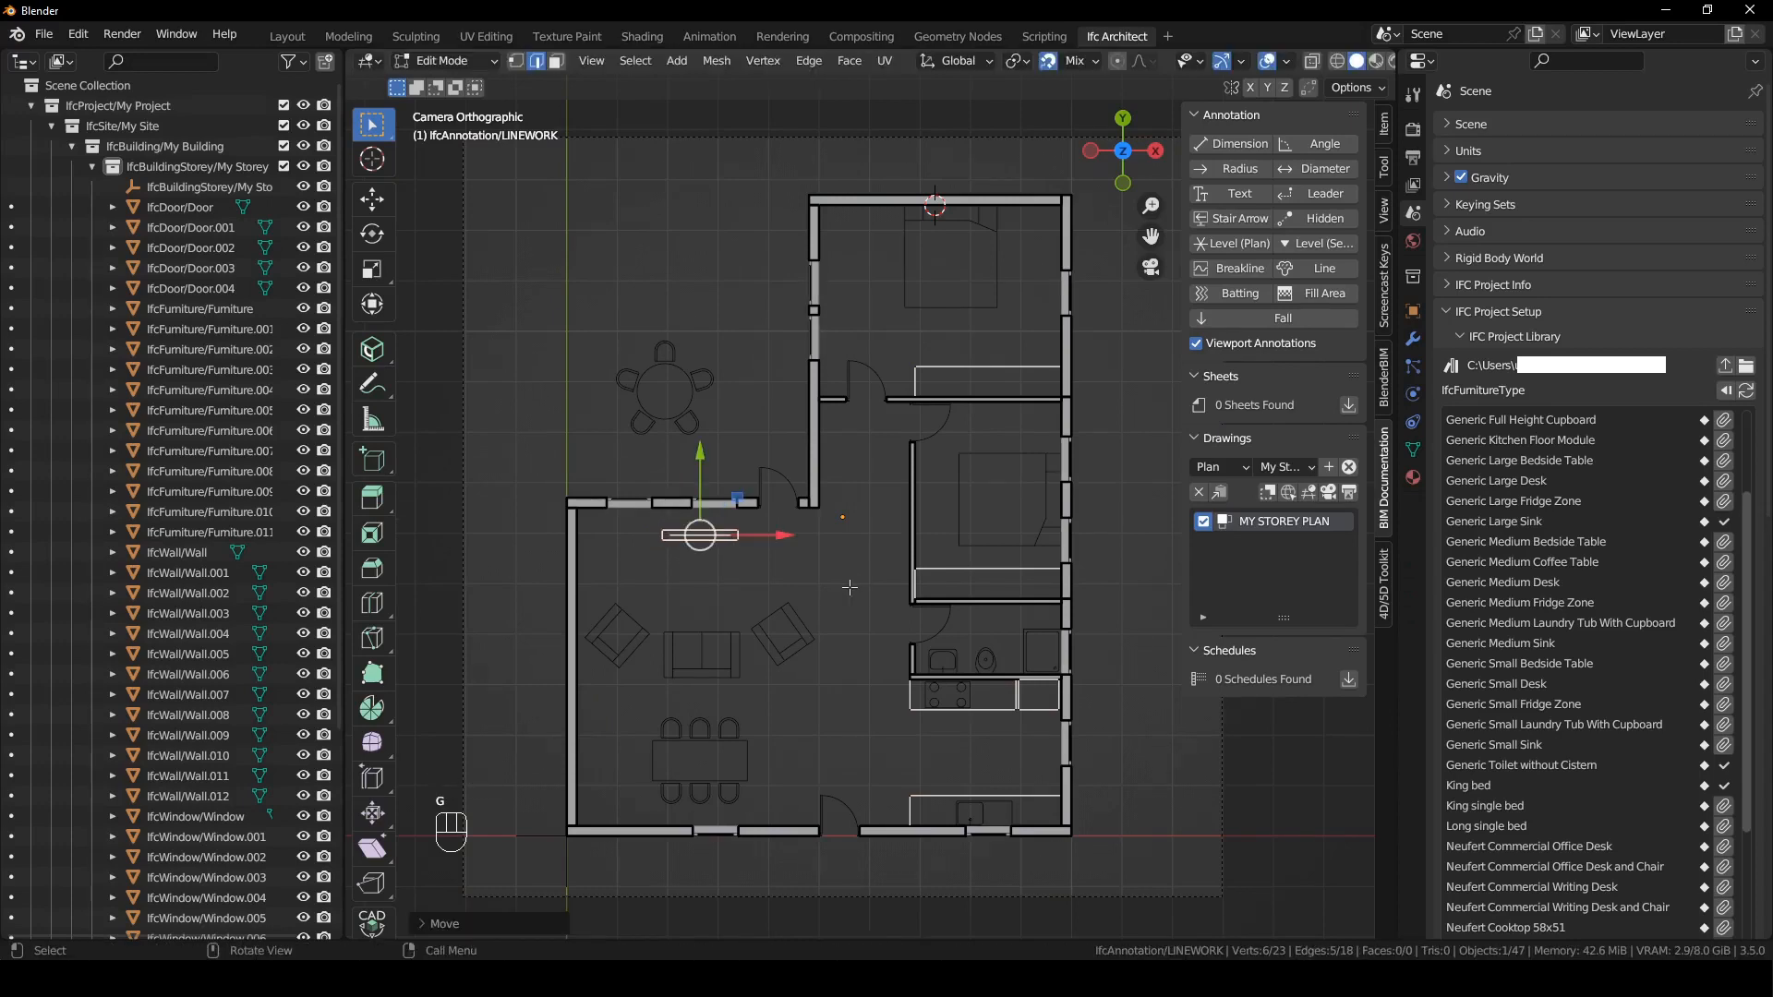
{"action": "left_click", "coordinate": [850, 581]}
- Move the sofa and both armchairs together slightly along Y toward the living room unit
{"action": "left_click", "coordinate": [783, 635]}
{"action": "left_click", "coordinate": [637, 640], "text": "shift"}
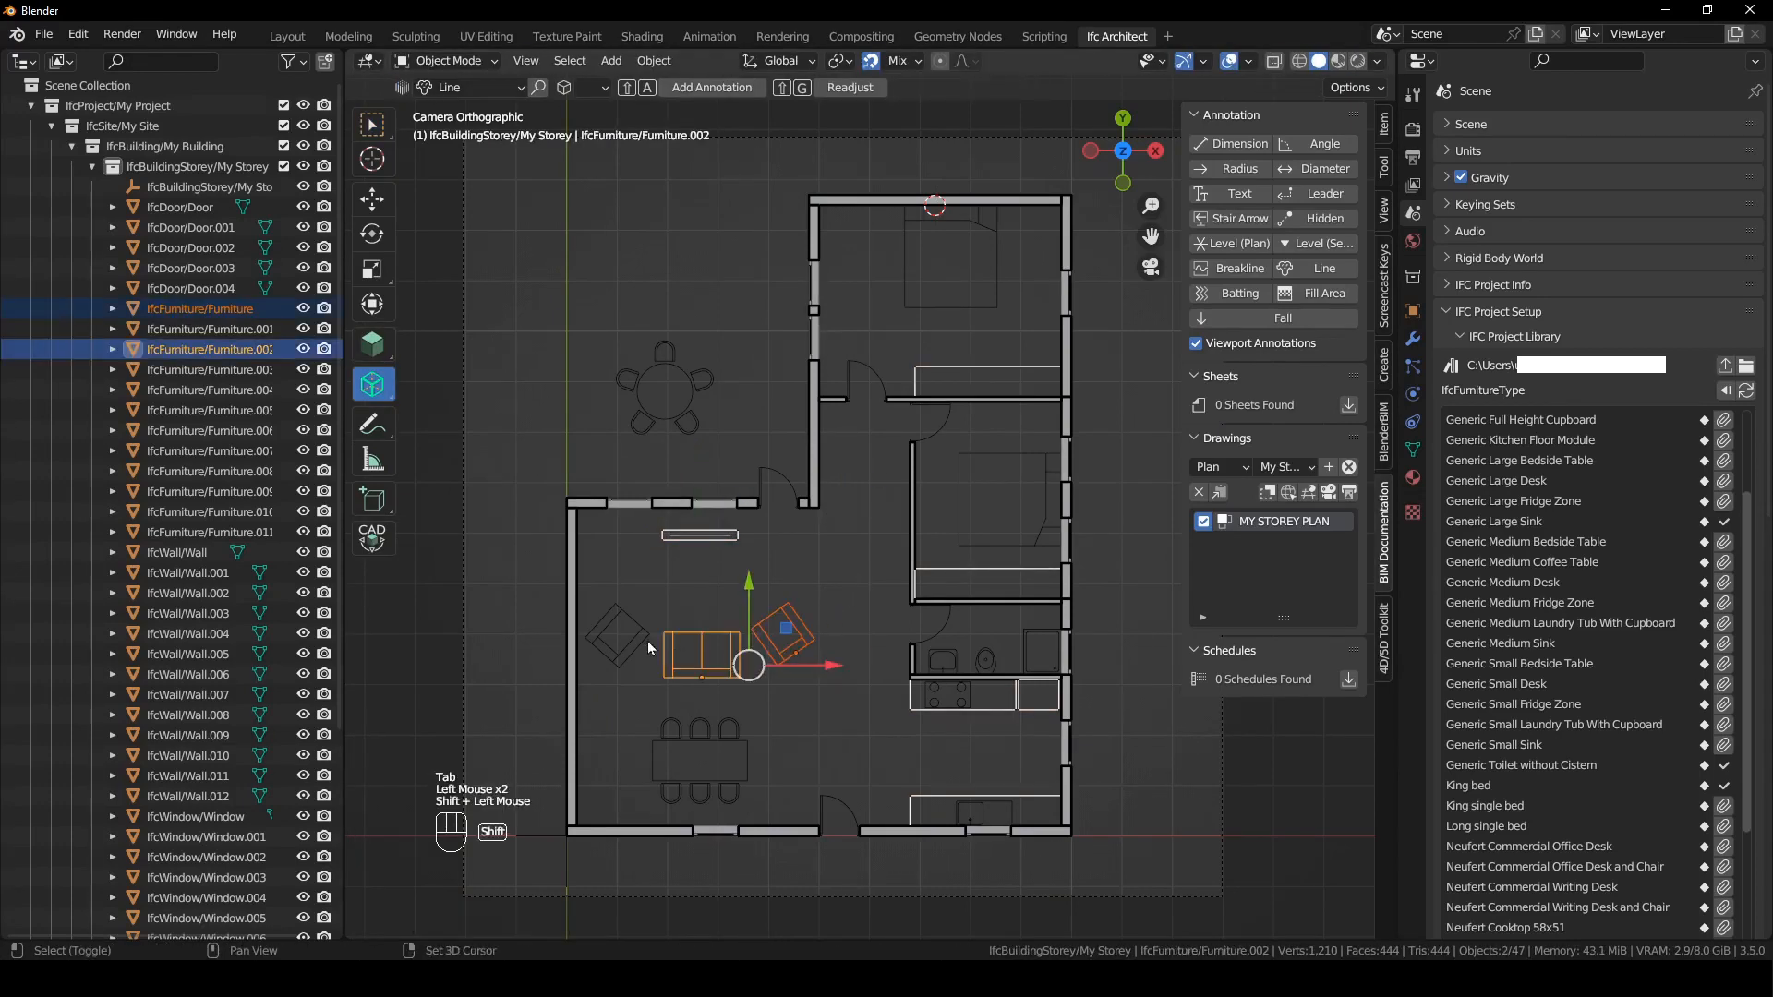
{"action": "left_click", "coordinate": [702, 651], "text": "shift"}
{"action": "key", "text": "g"}
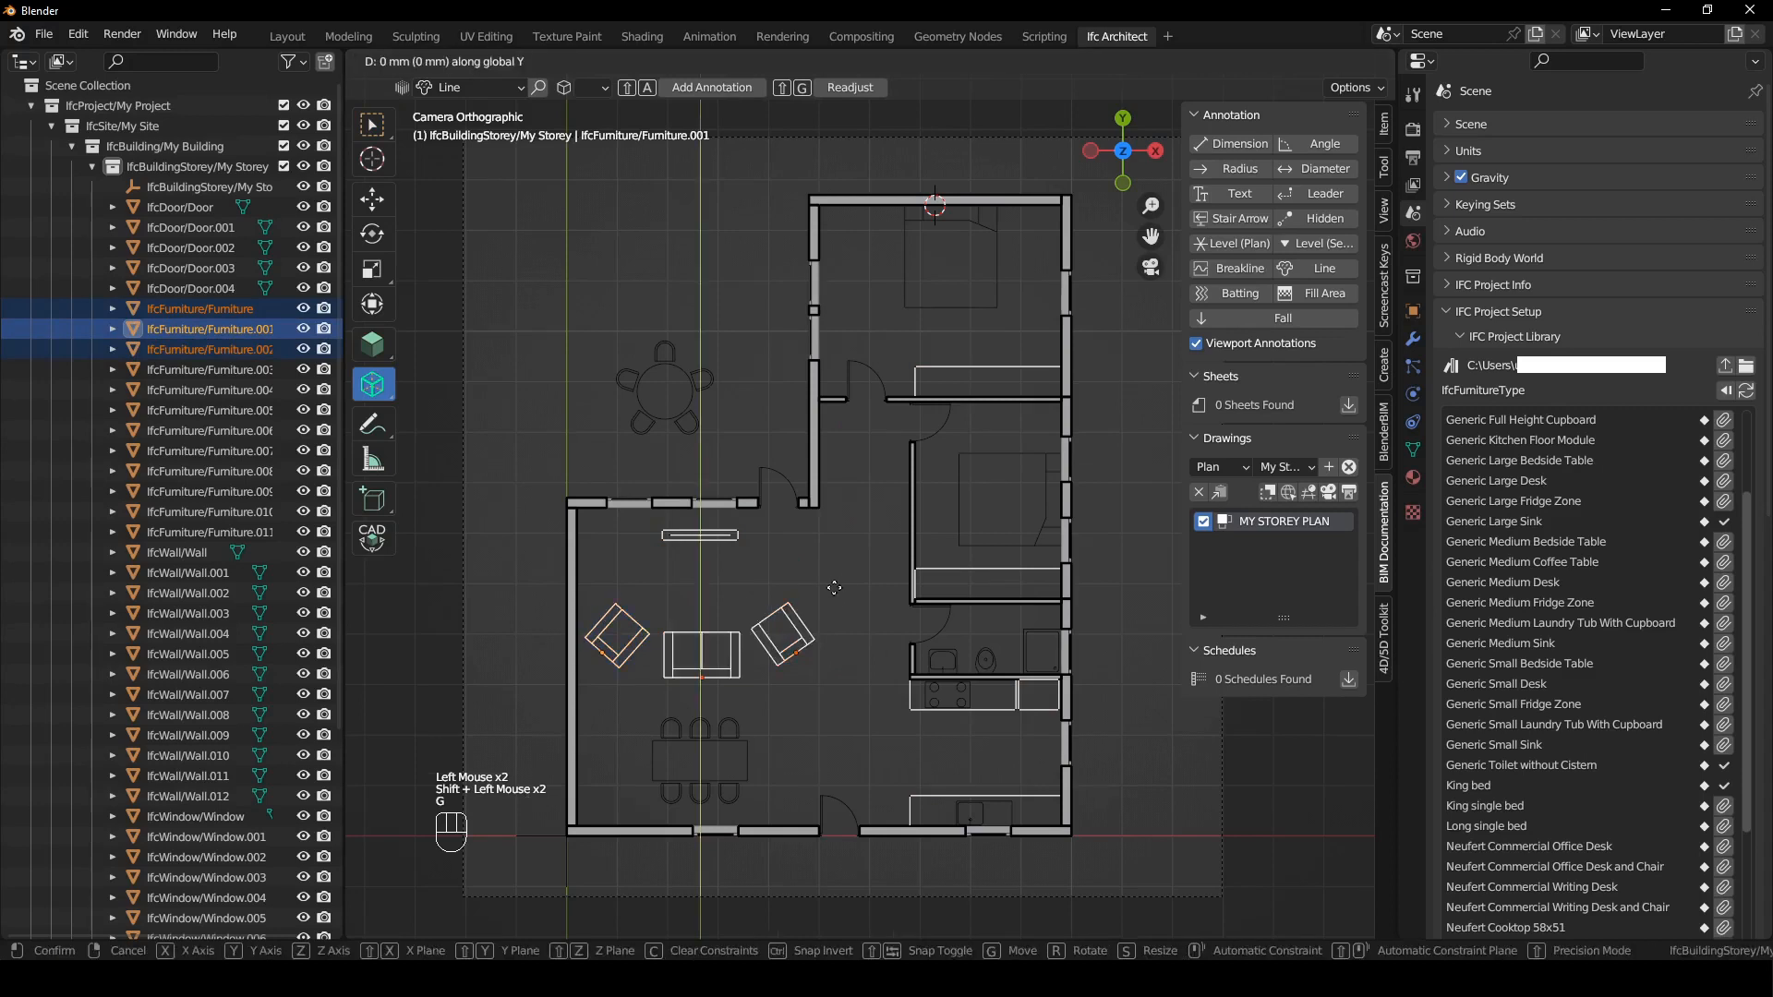
{"action": "left_click", "coordinate": [843, 567]}
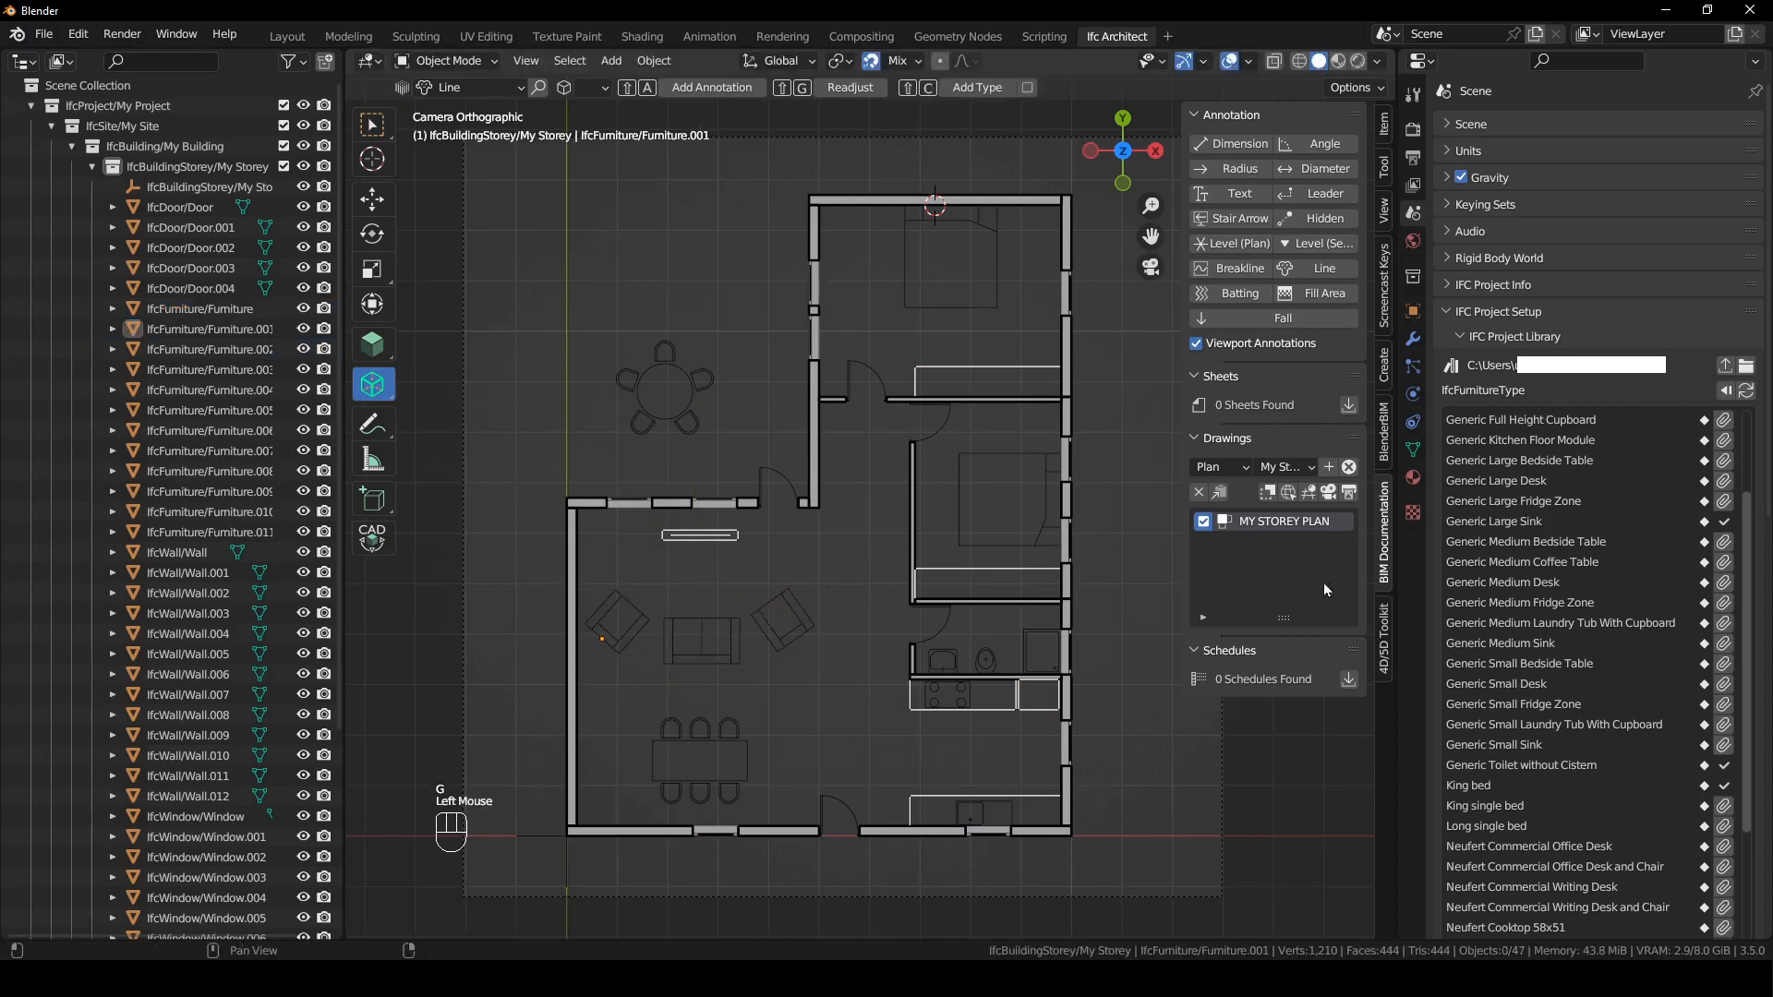
- Reactivate and regenerate the MY STOREY PLAN drawing, check the moved furniture in its SVG, and return to the model
{"action": "left_click", "coordinate": [1330, 493]}
{"action": "left_click", "coordinate": [1352, 494]}
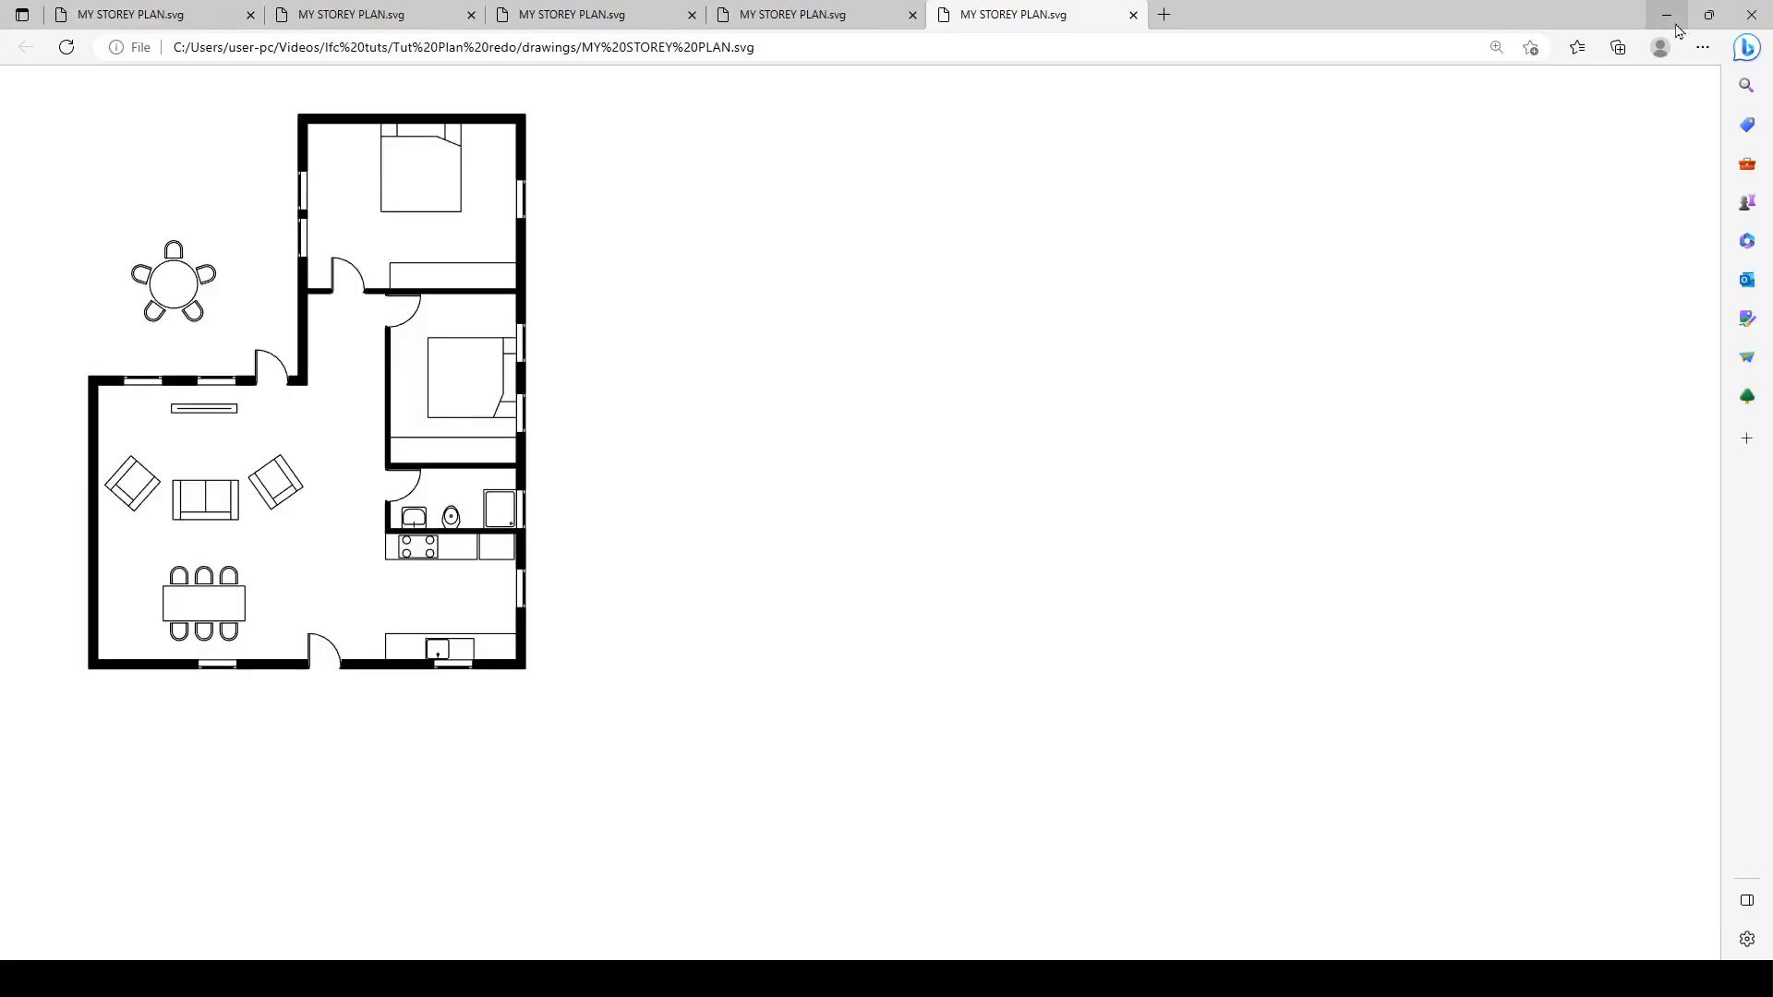
{"action": "left_click", "coordinate": [1673, 22]}
{"action": "left_click", "coordinate": [749, 239]}
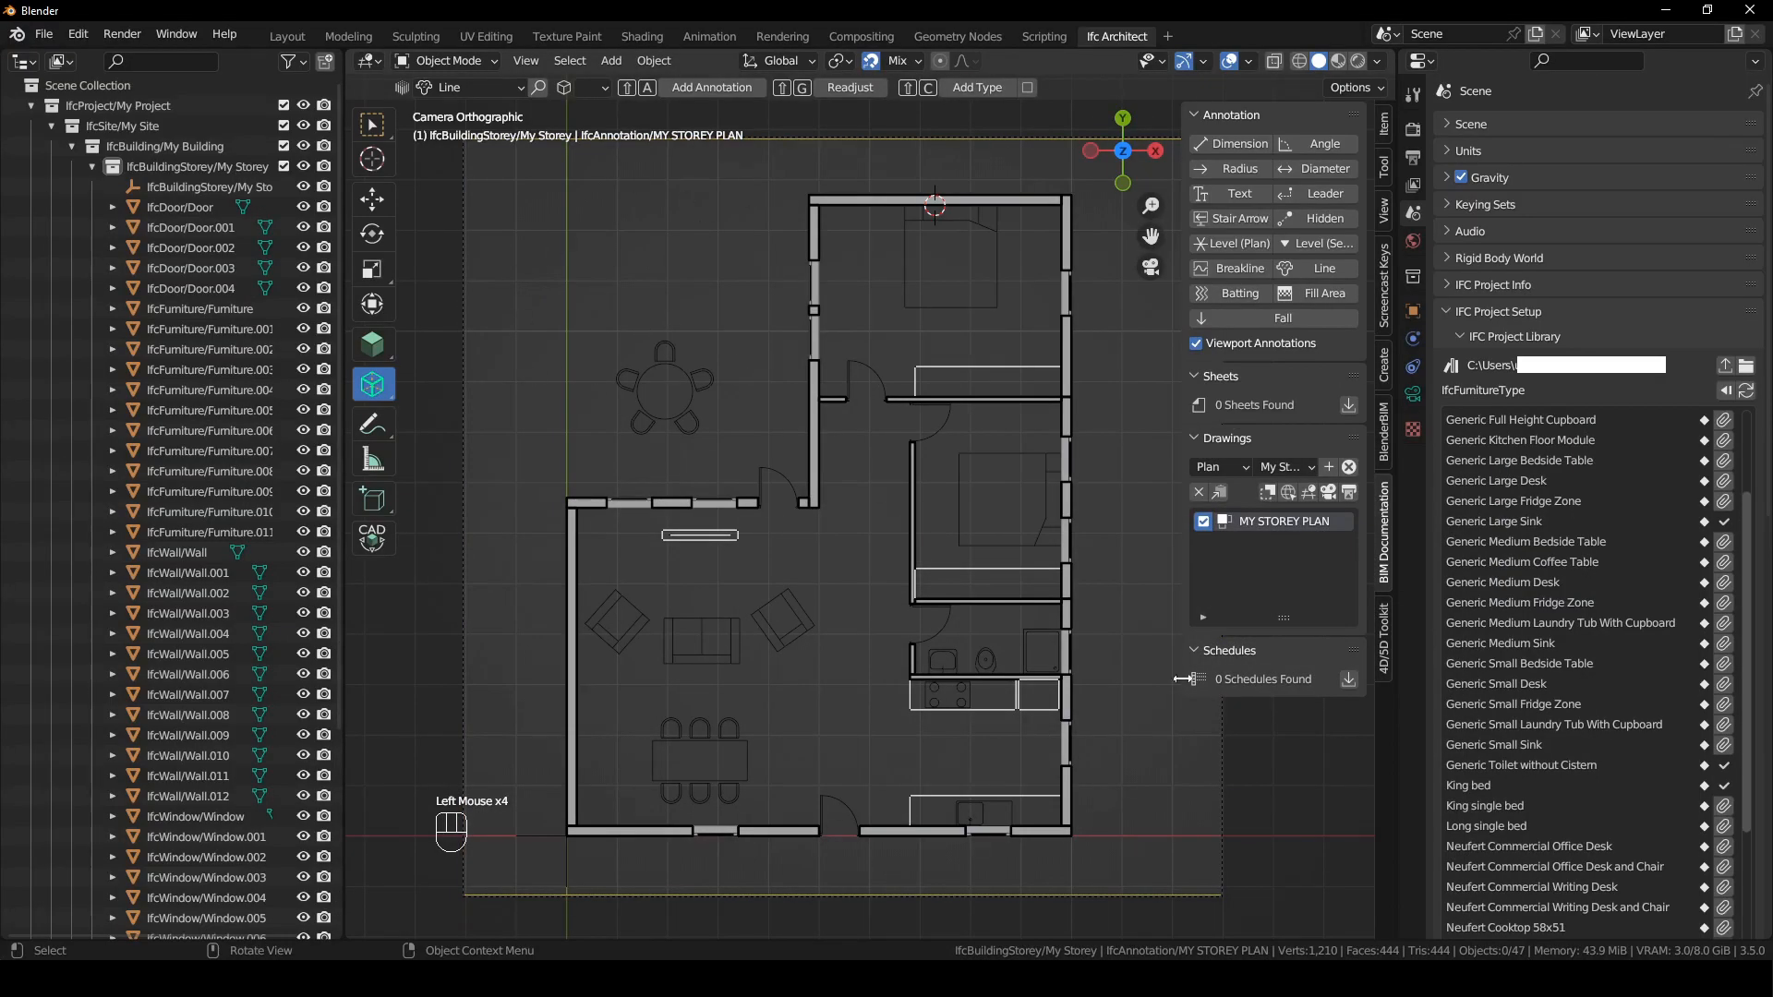
- Load the small tree IFC file from the Nature folder as the project library
{"action": "left_click", "coordinate": [1746, 368]}
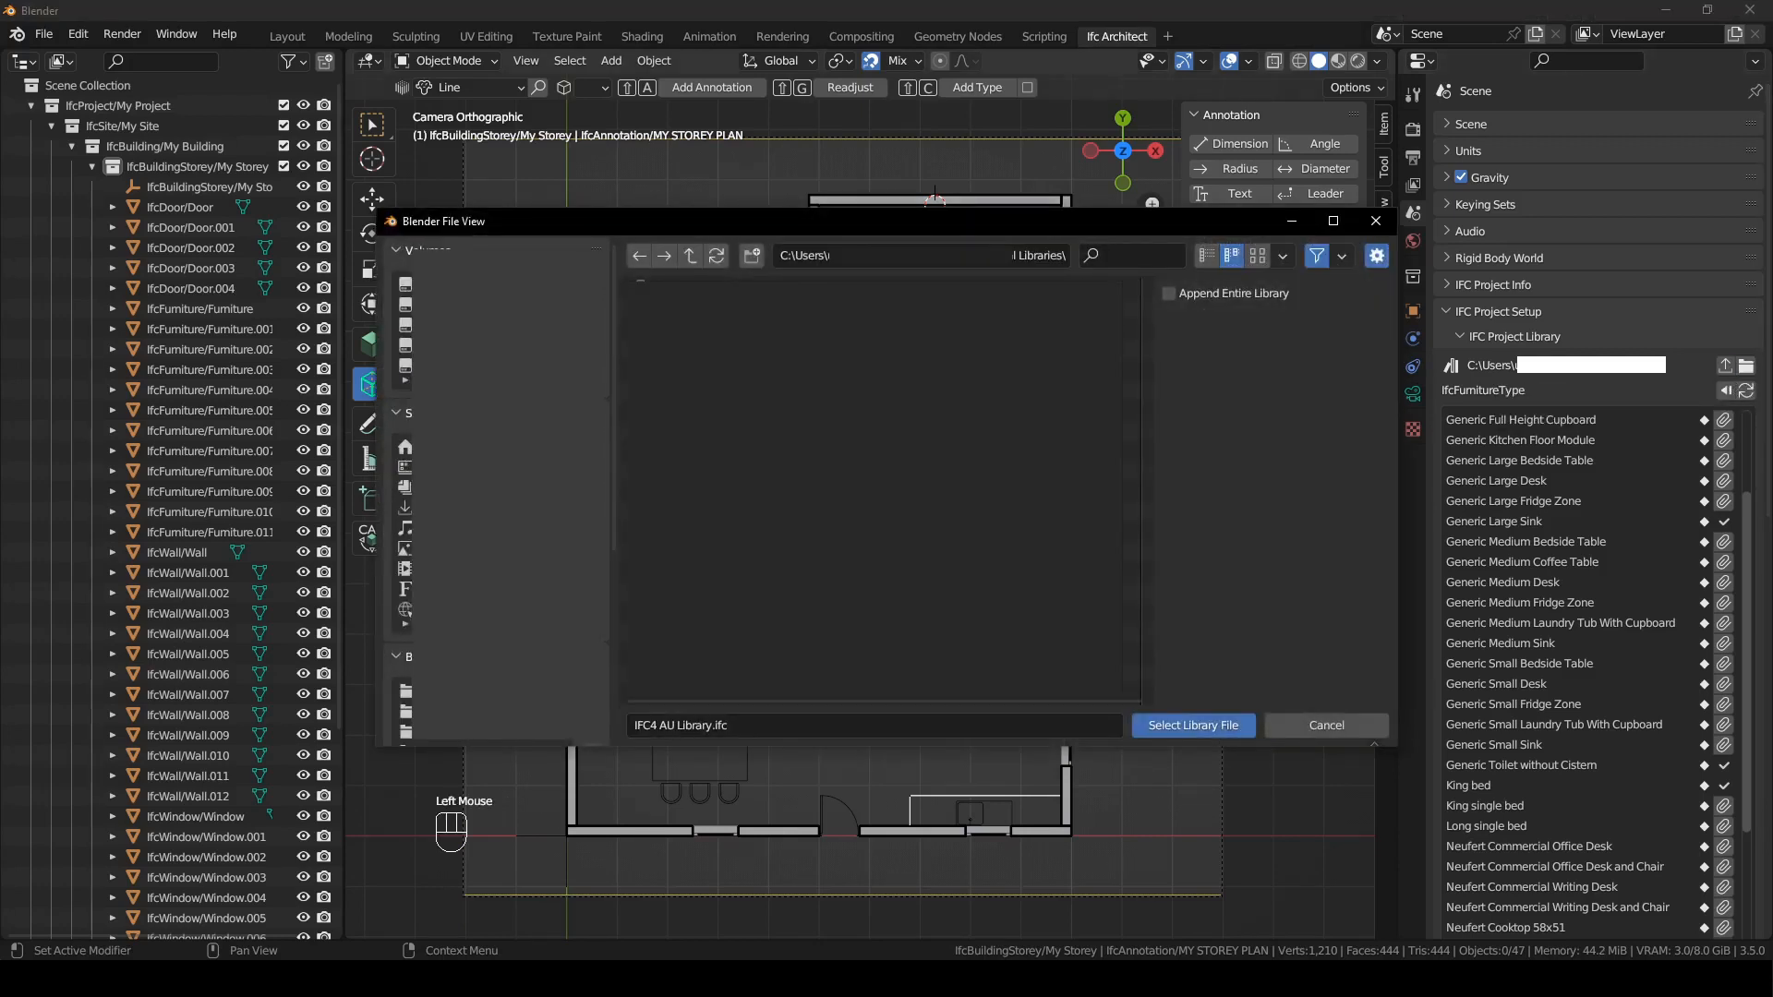
{"action": "left_click", "coordinate": [692, 260]}
{"action": "double_click", "coordinate": [739, 309]}
{"action": "double_click", "coordinate": [729, 390]}
{"action": "left_click", "coordinate": [720, 309]}
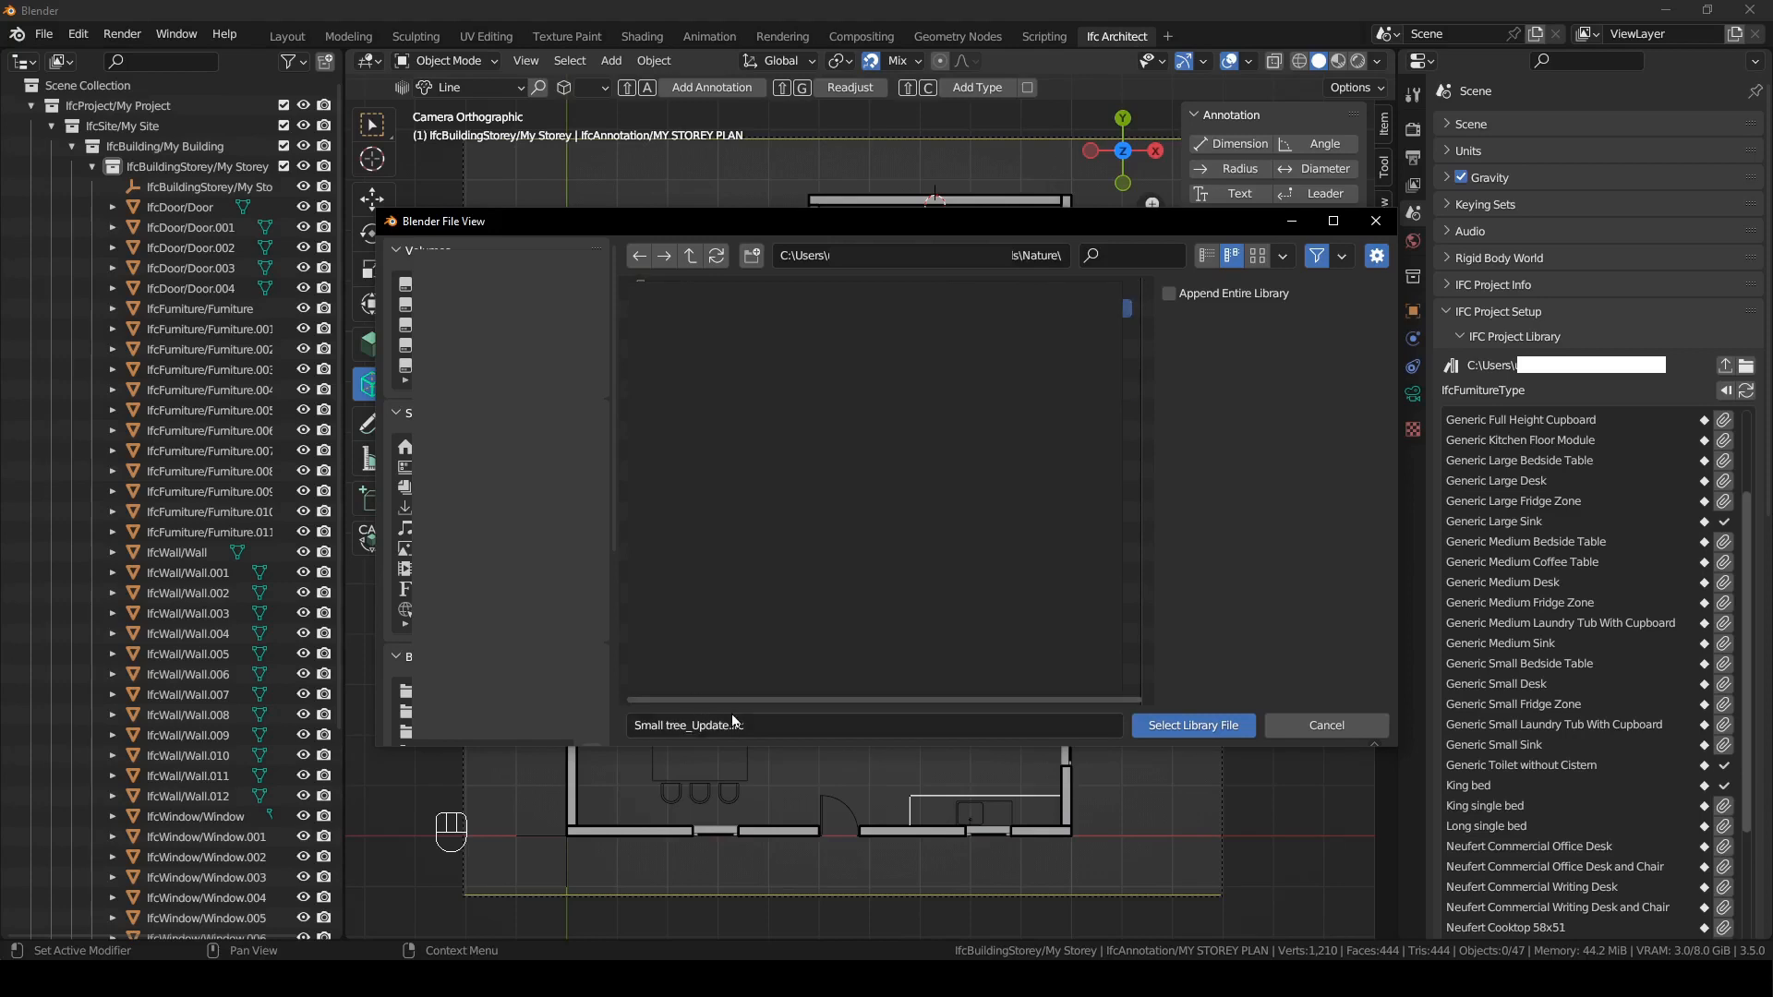
{"action": "left_click", "coordinate": [1203, 726]}
- Append the Tree_01 Small type from the library's IfcBuildingElementProxyType class to the project
{"action": "left_click", "coordinate": [1458, 421]}
{"action": "left_click", "coordinate": [1457, 423]}
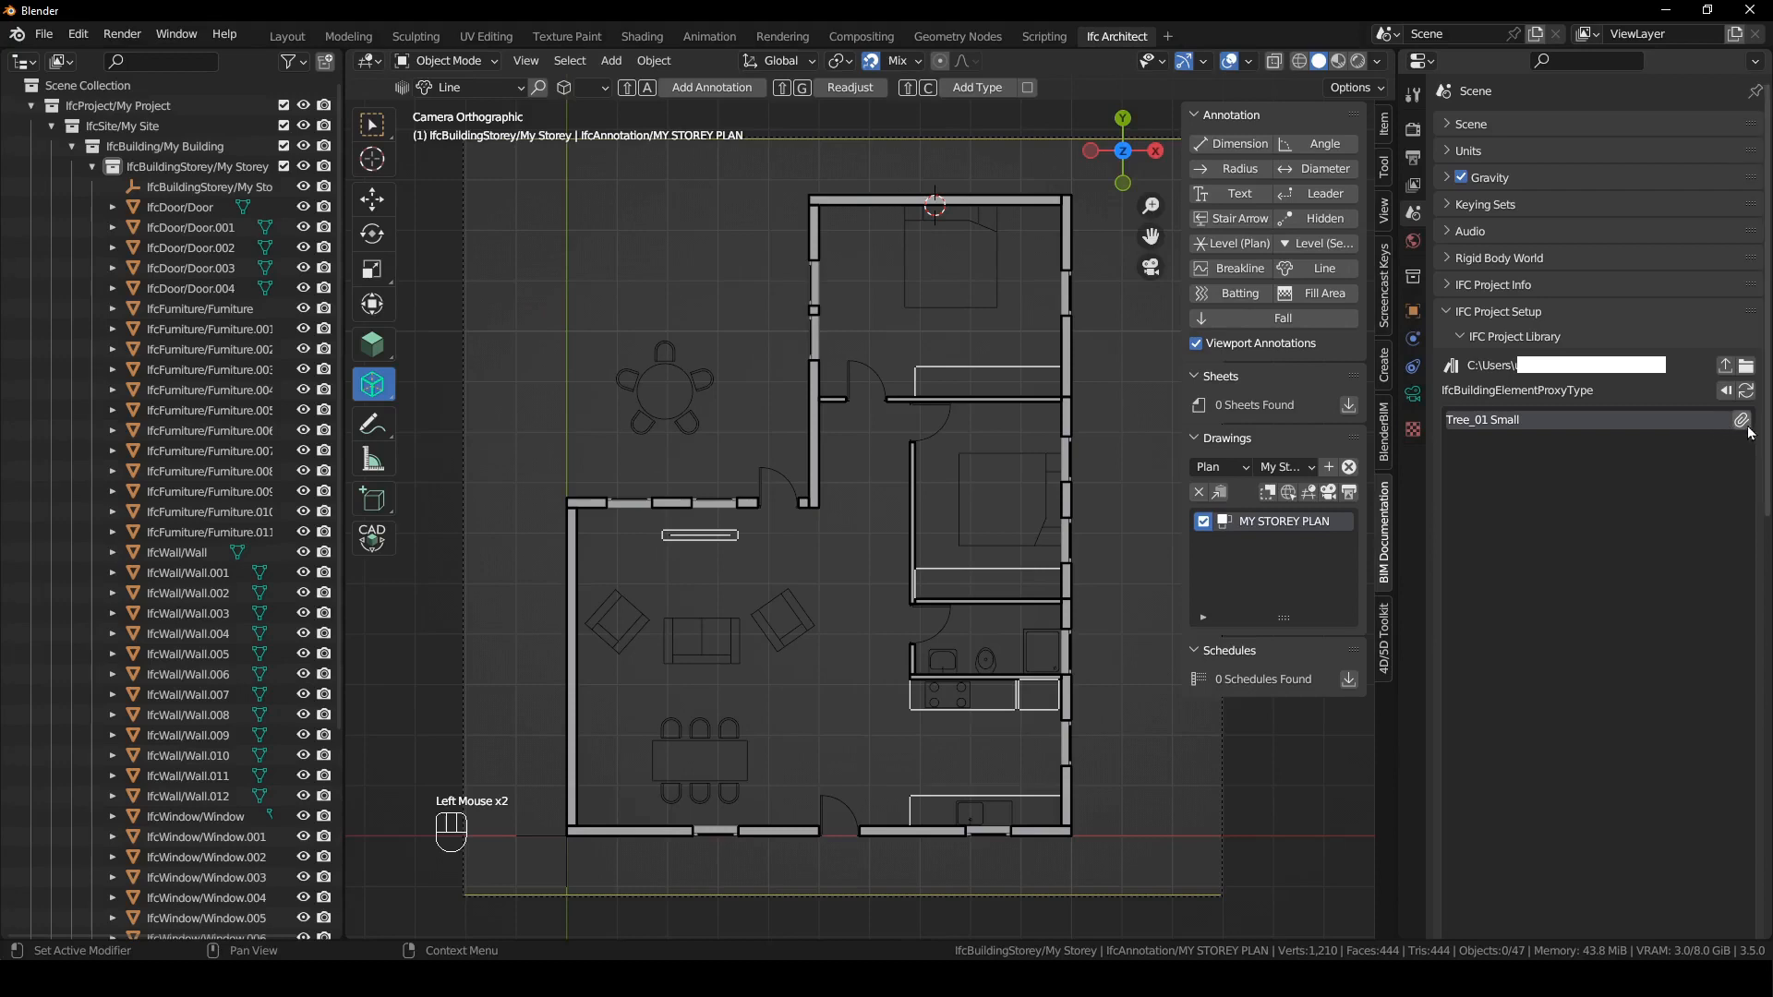
{"action": "left_click", "coordinate": [1736, 421]}
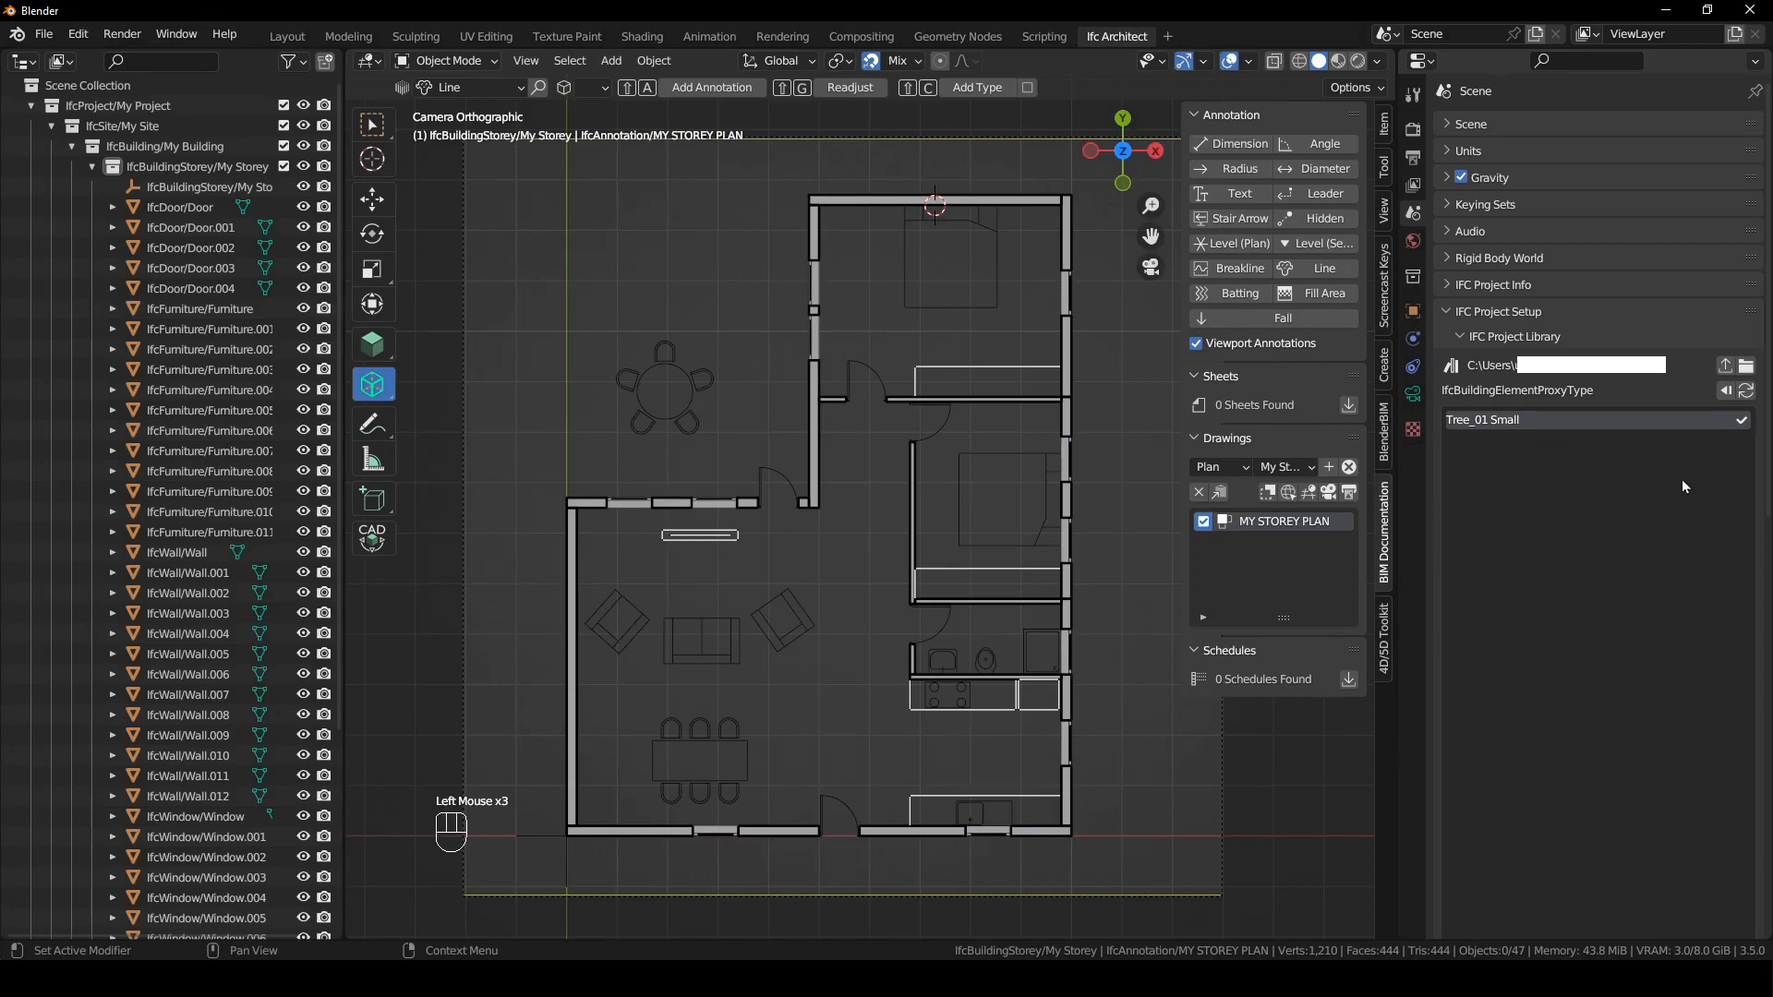
- Place a Tree_01 Small IfcBuildingElementProxyType outside, above the round table, and reactivate MY STOREY PLAN to show its plan symbol
{"action": "left_click", "coordinate": [1383, 168]}
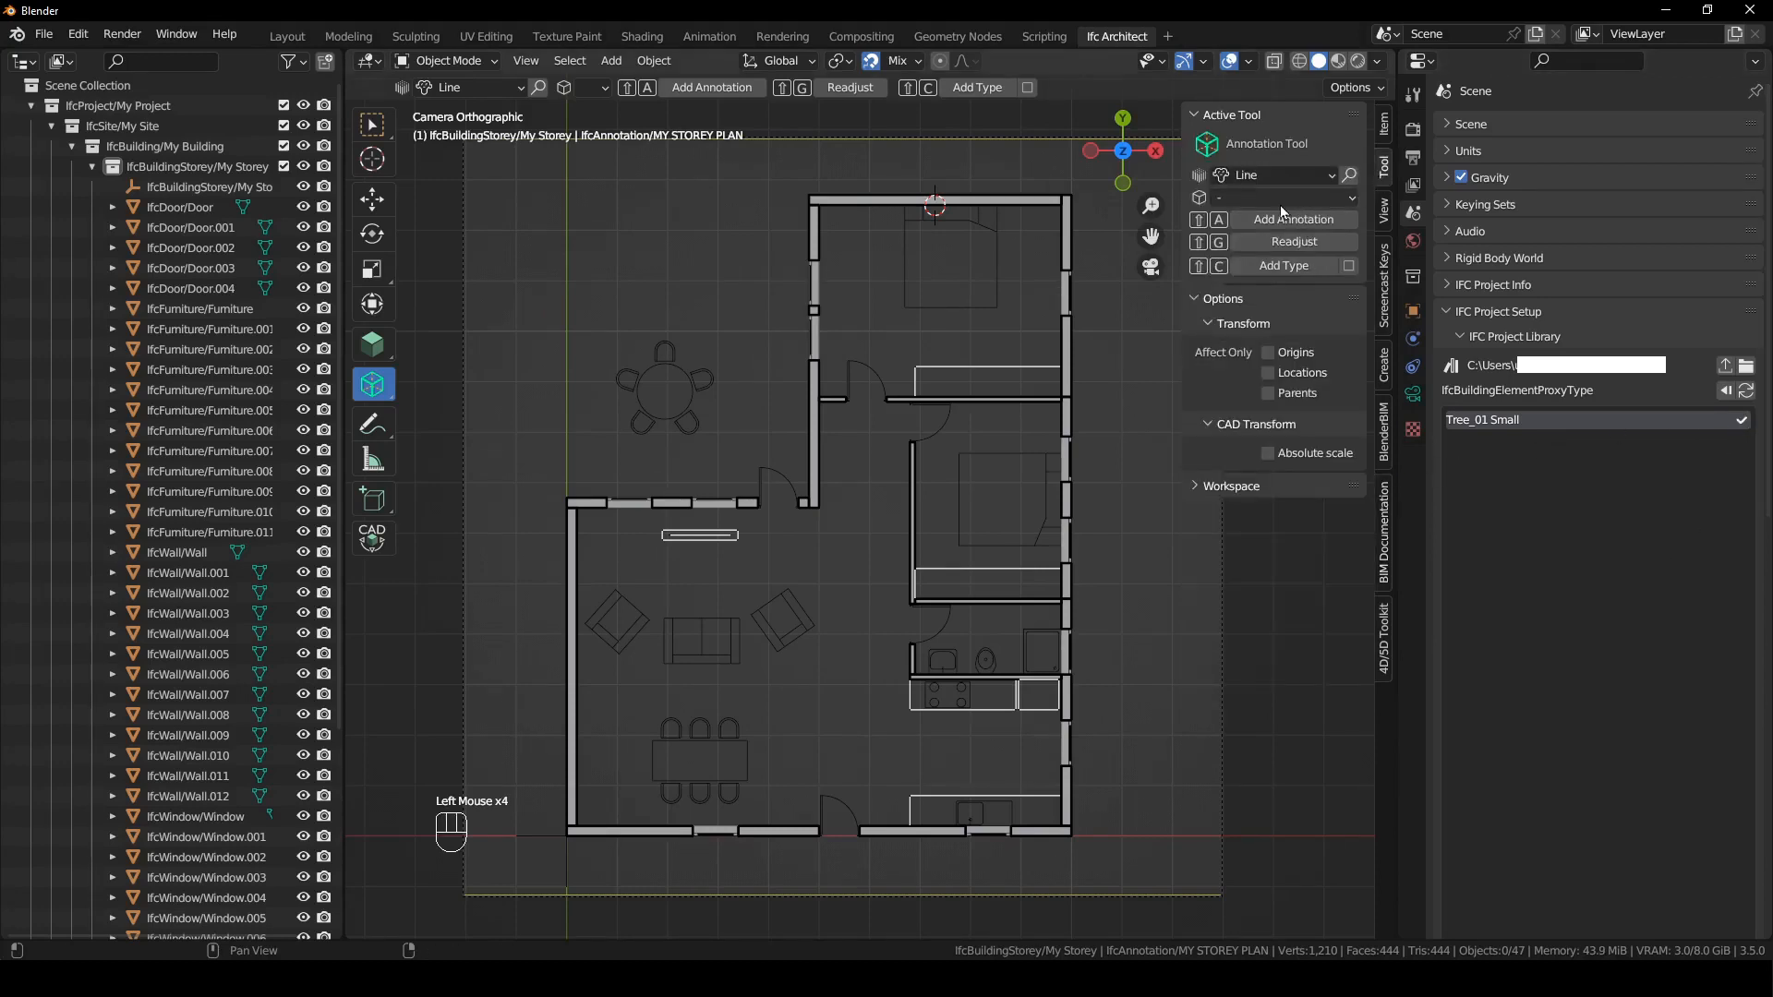
{"action": "left_click", "coordinate": [372, 344]}
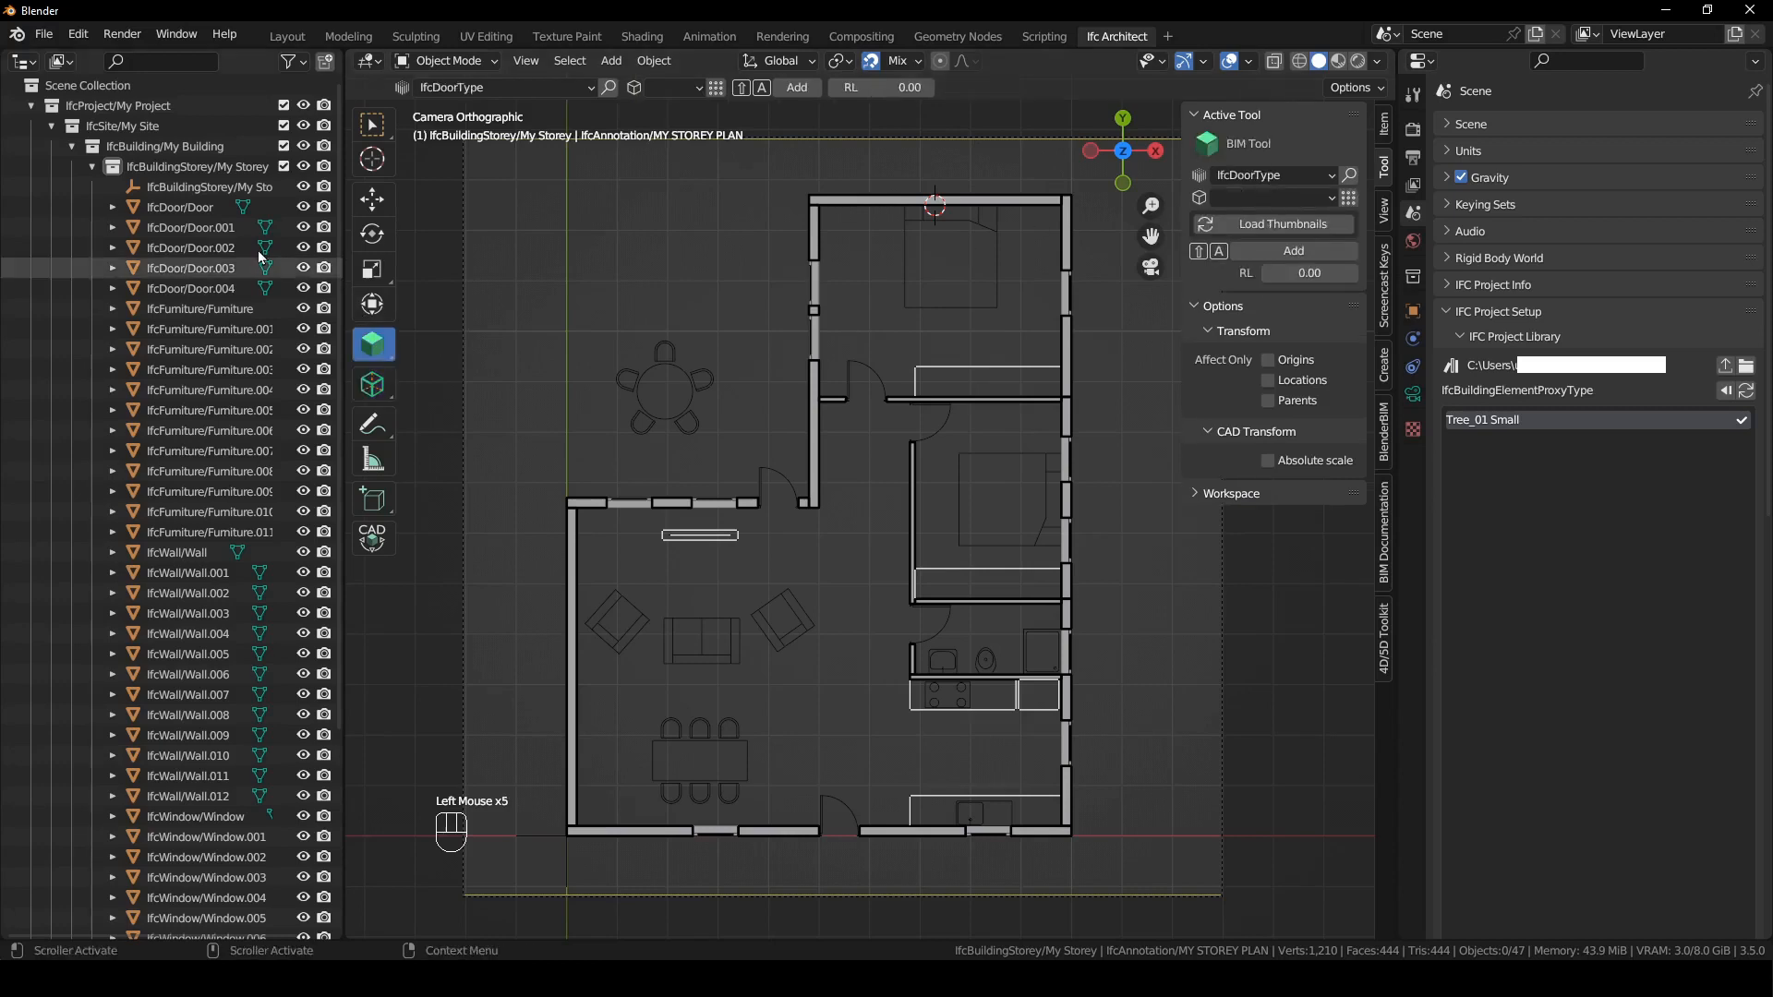
{"action": "left_click", "coordinate": [1285, 176]}
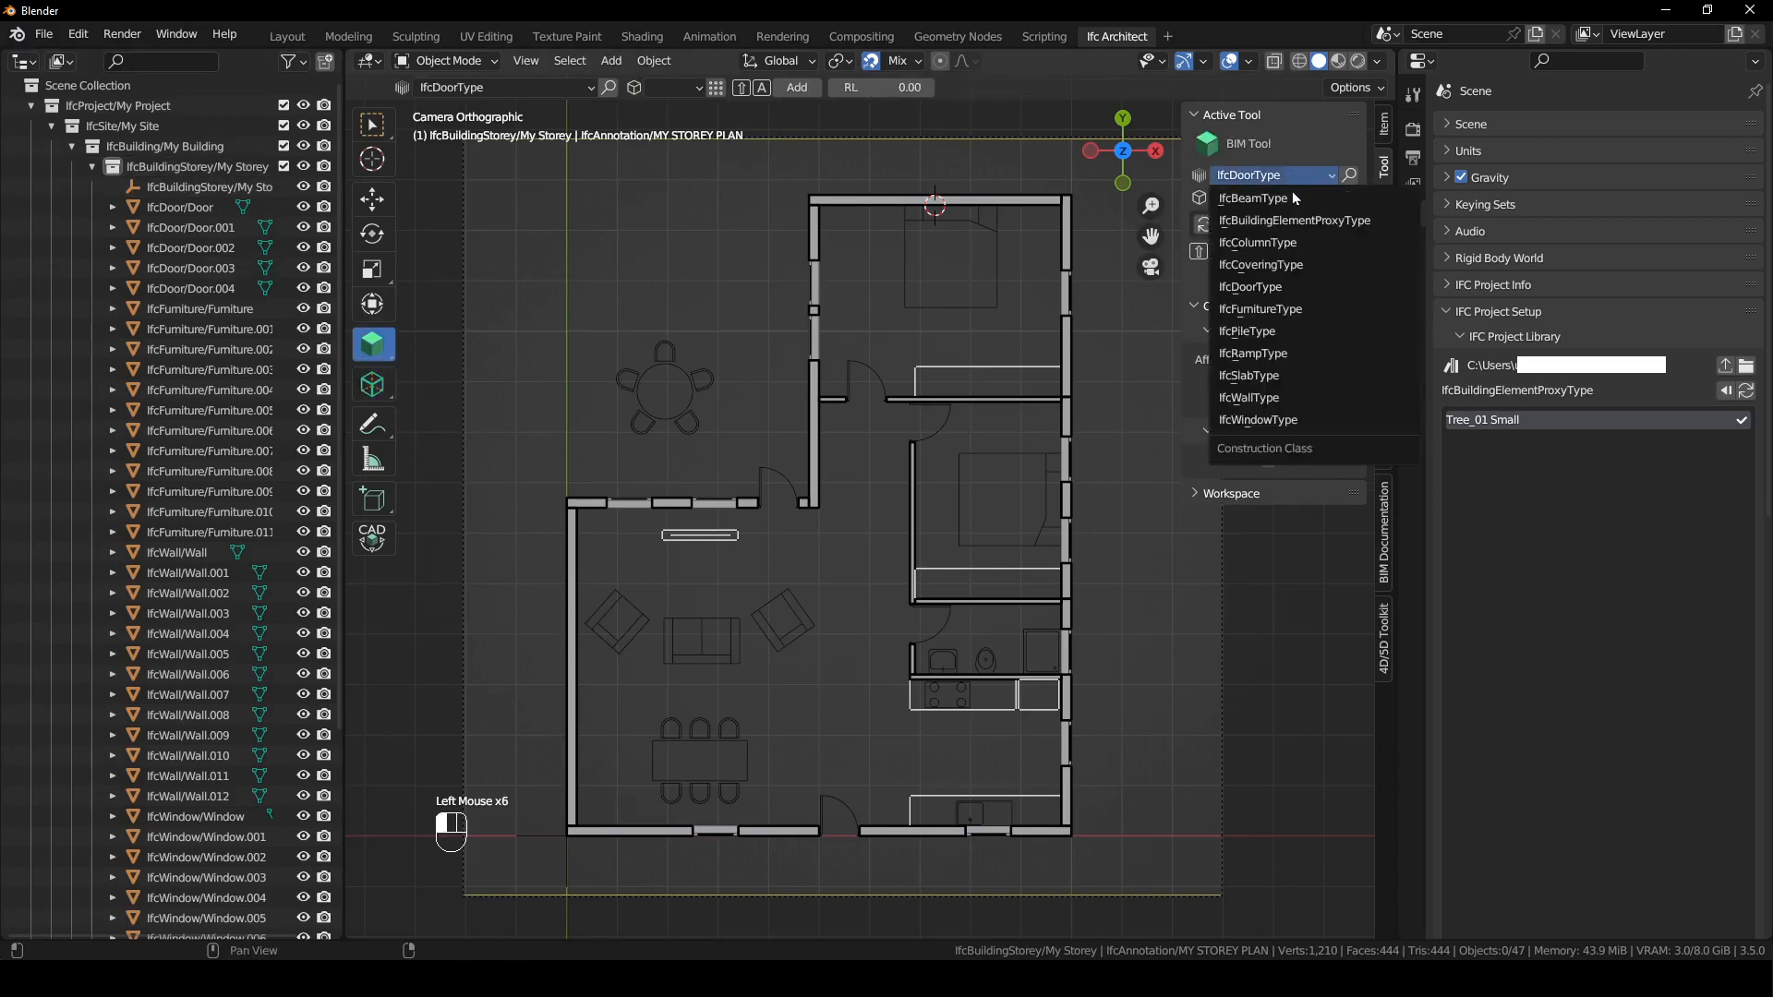
{"action": "left_click", "coordinate": [1313, 225]}
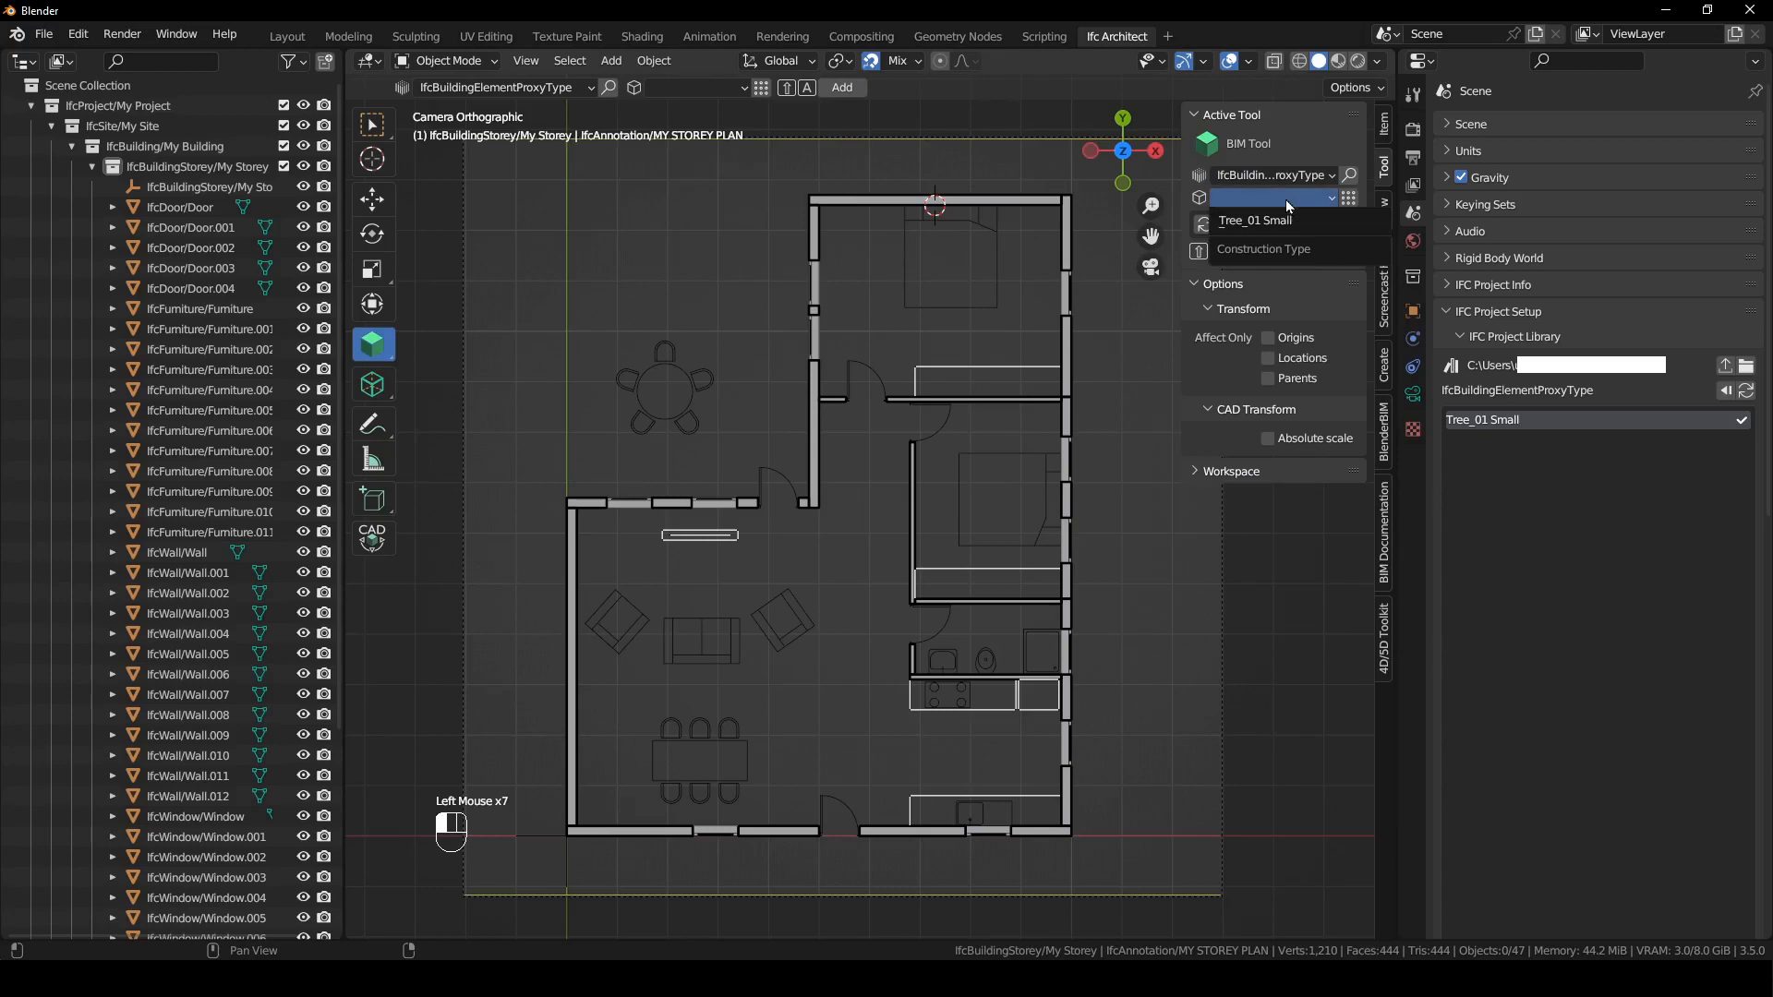
{"action": "right_click_drag", "start_coordinate": [942, 420], "coordinate": [727, 464], "text": "shift"}
{"action": "right_click_drag", "start_coordinate": [720, 250], "coordinate": [729, 245], "text": "shift"}
{"action": "key", "text": "shift+a"}
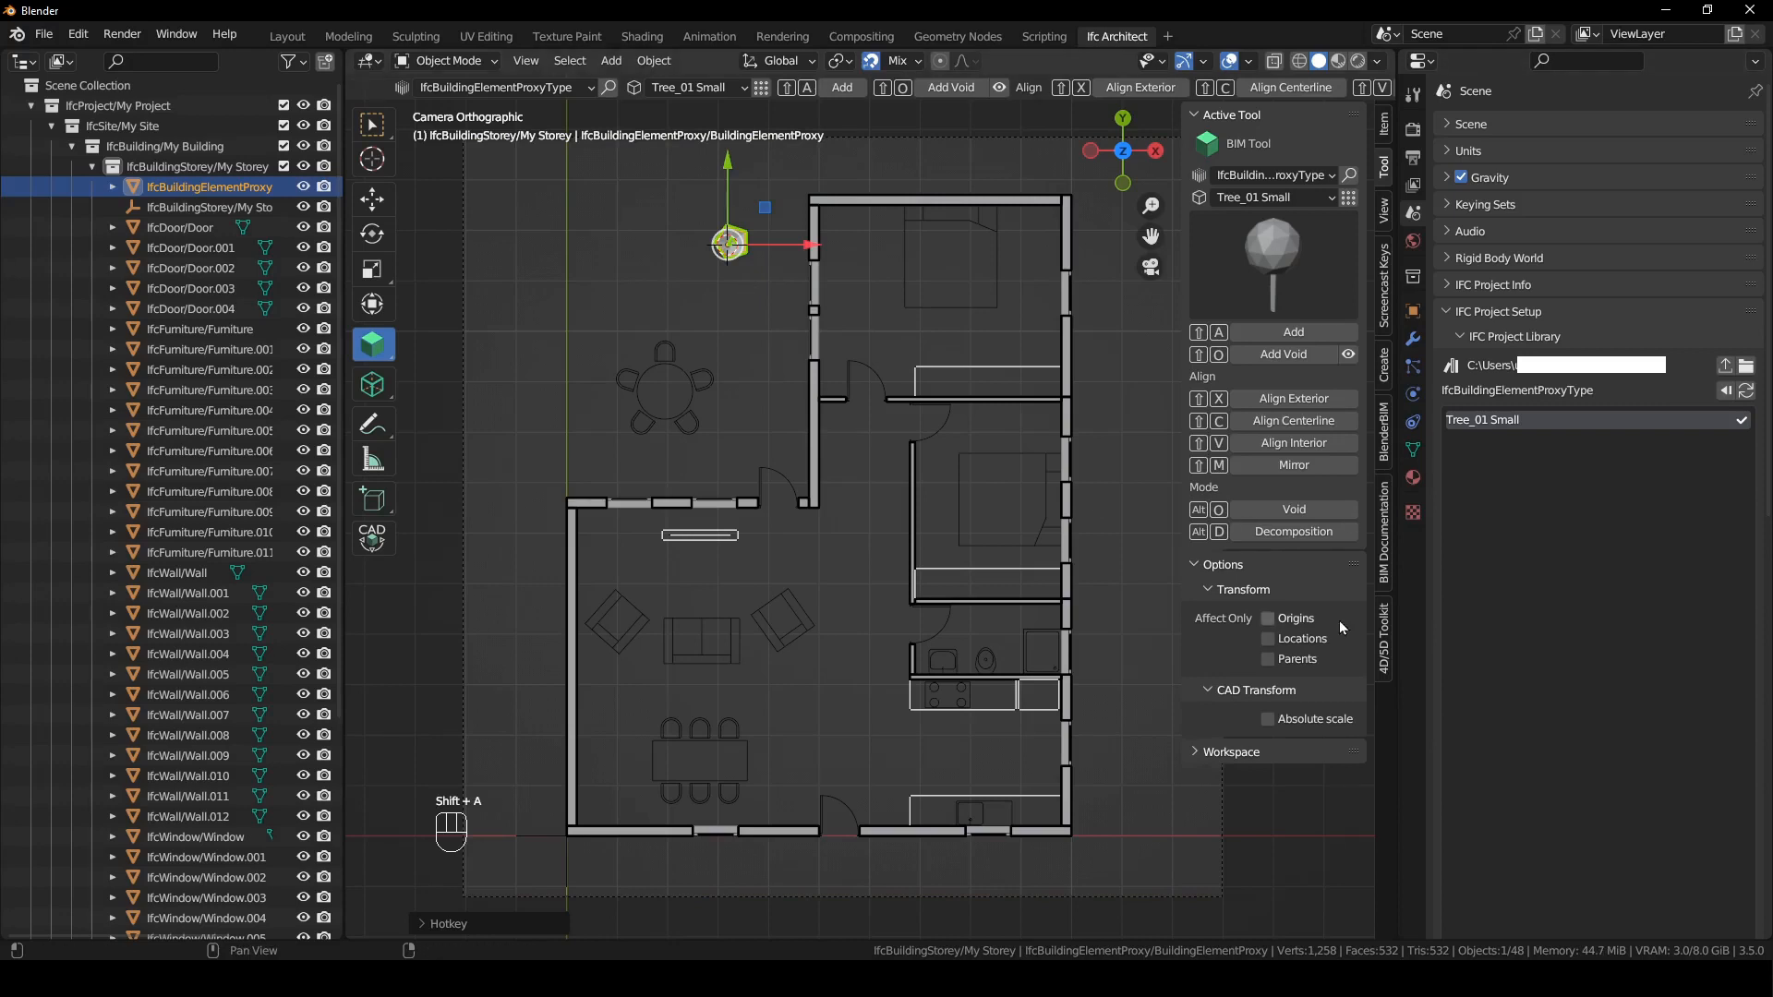
{"action": "left_click", "coordinate": [1384, 578]}
{"action": "left_click", "coordinate": [1328, 494]}
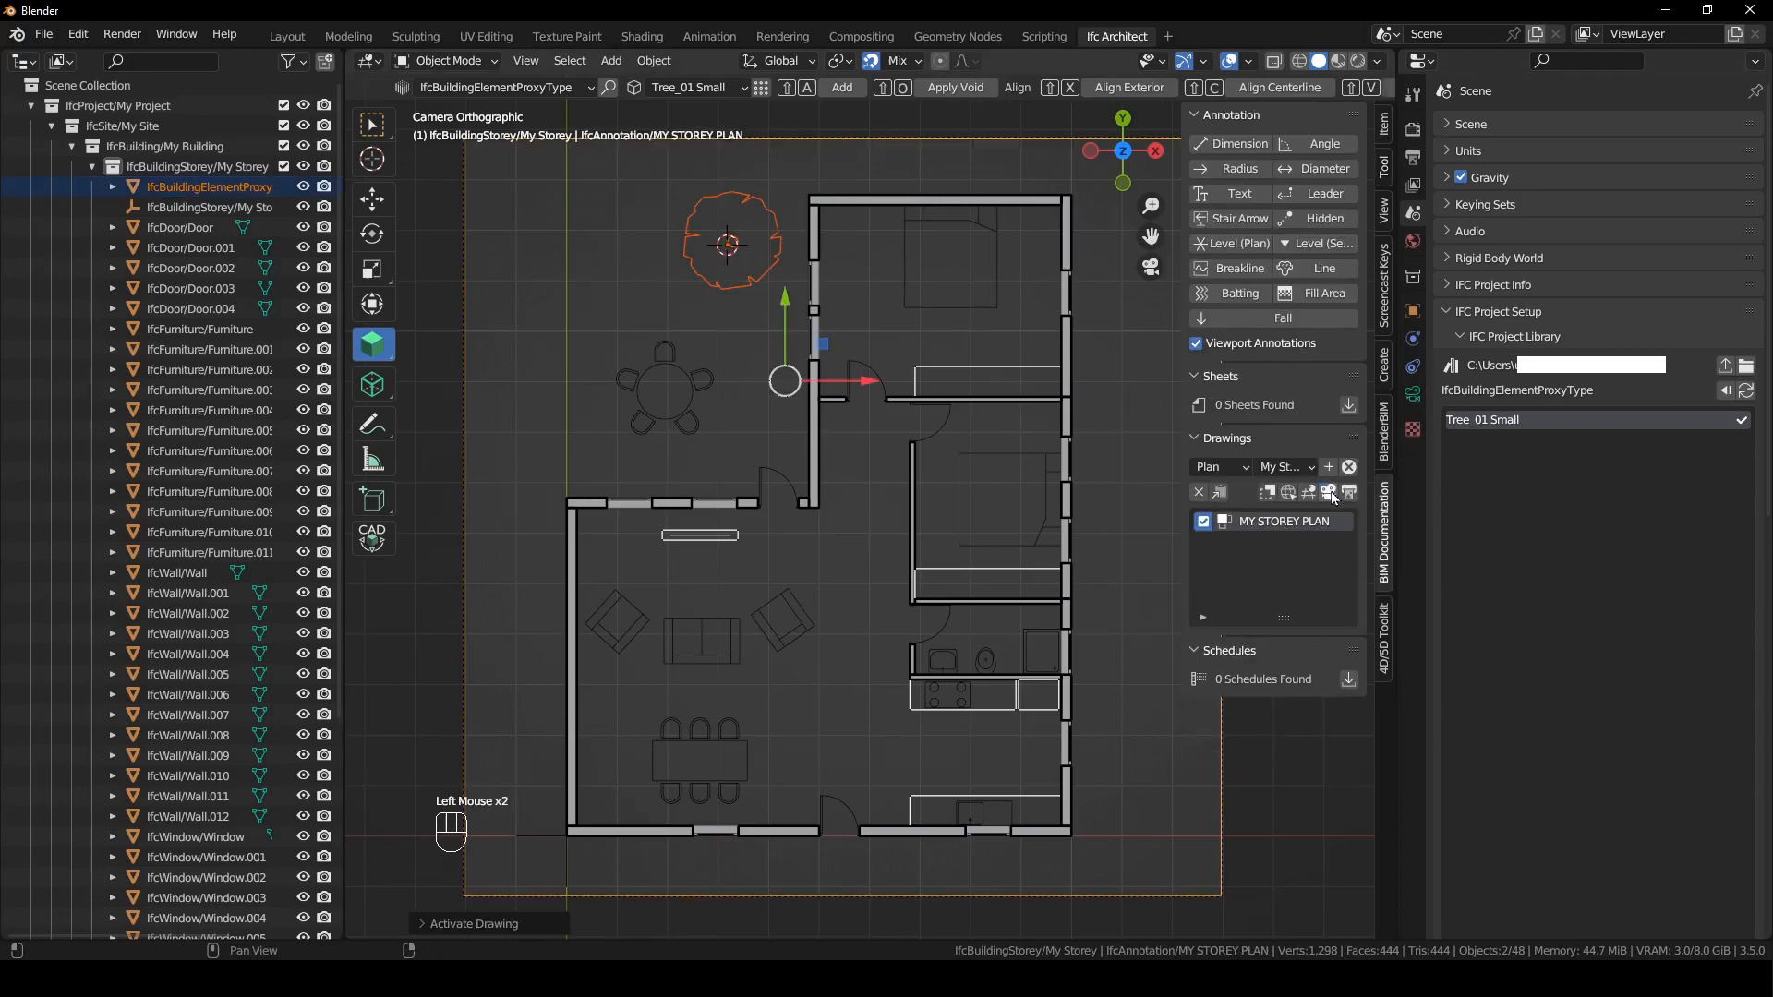
- Duplicate the tree twice, placing one copy to its left and the other just above the round table
{"action": "left_click", "coordinate": [767, 273]}
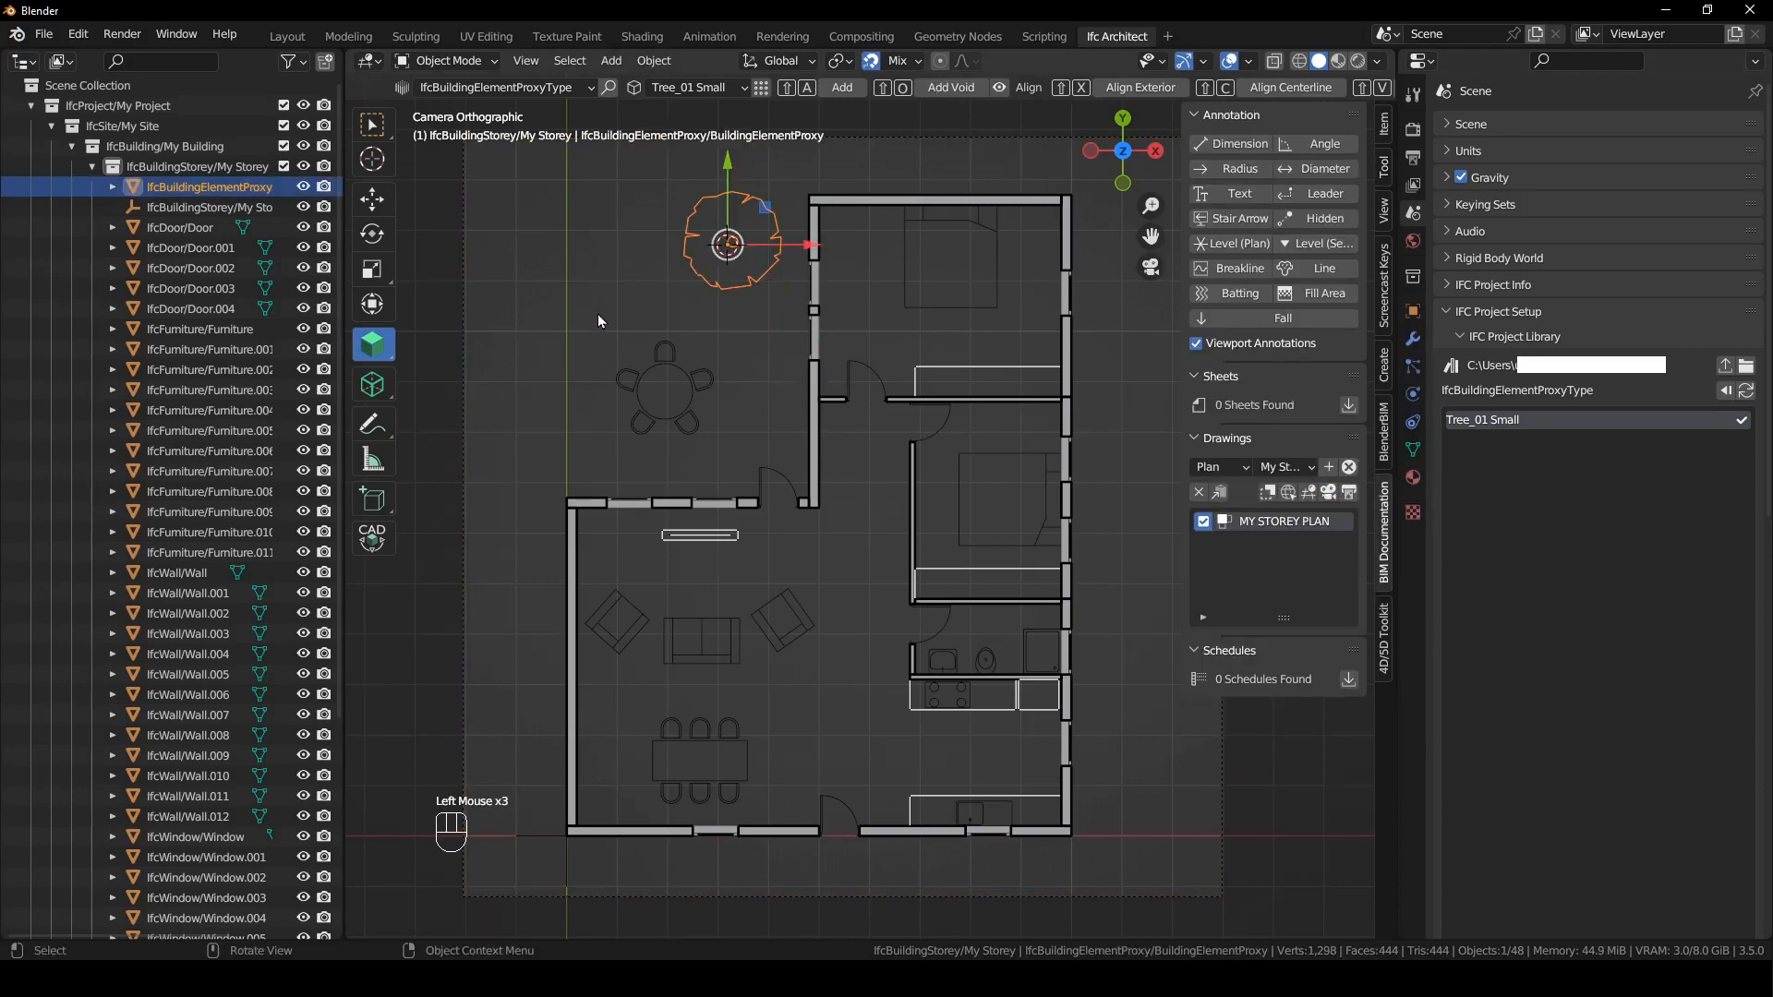
{"action": "key", "text": "shift+d"}
{"action": "left_click", "coordinate": [493, 340]}
{"action": "key", "text": "shift+d"}
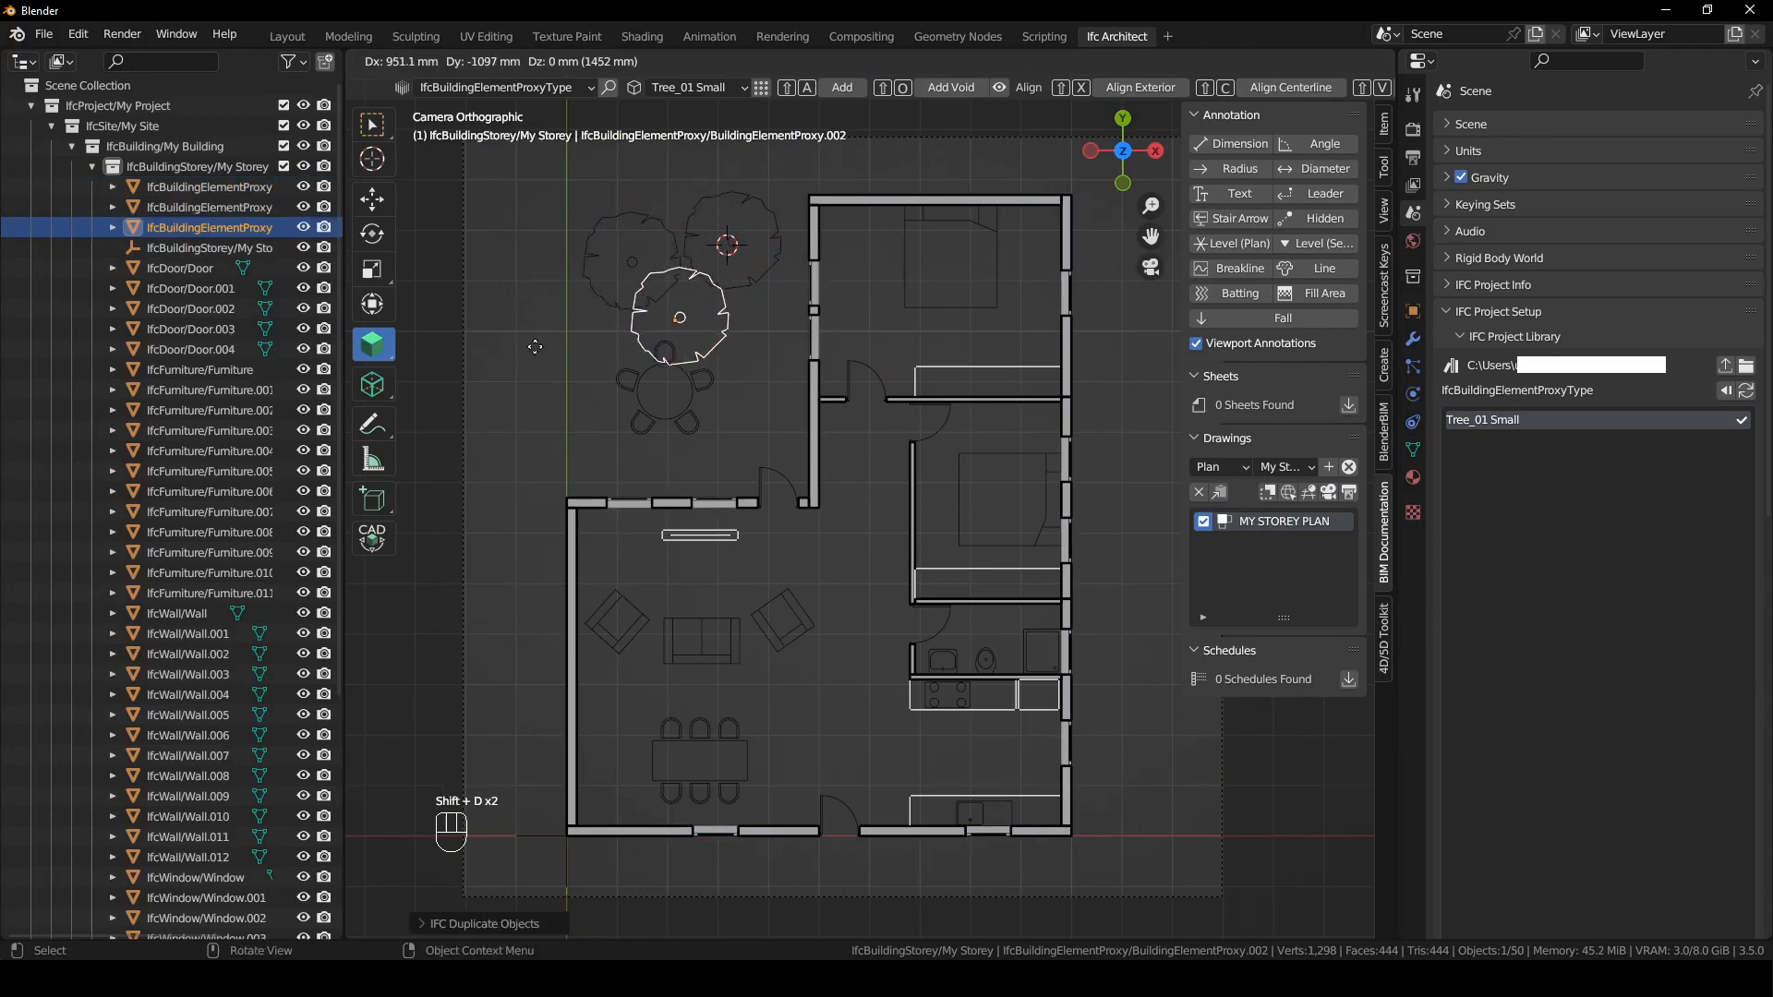
{"action": "left_click", "coordinate": [537, 347]}
{"action": "left_click", "coordinate": [770, 390]}
- Reactivate MY STOREY PLAN, regenerate the drawing with the three trees, and view its SVG in the browser
{"action": "left_click", "coordinate": [1147, 705]}
{"action": "left_click", "coordinate": [1327, 497]}
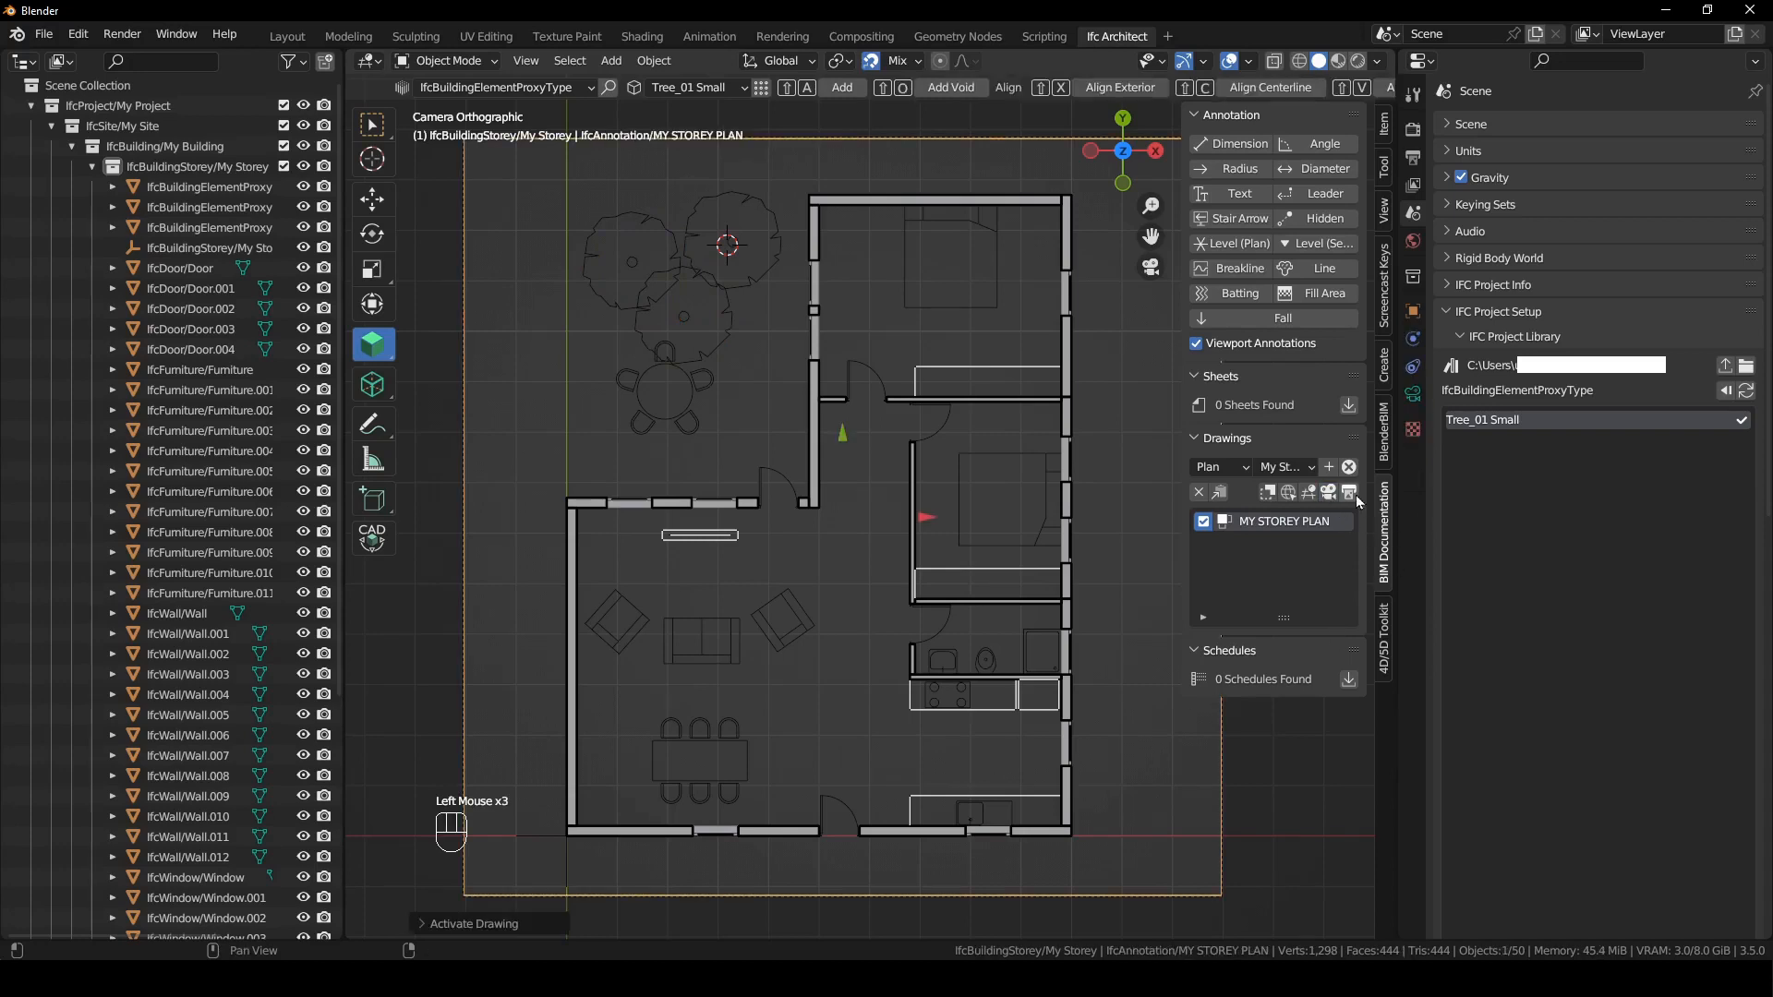
{"action": "left_click", "coordinate": [1354, 497]}
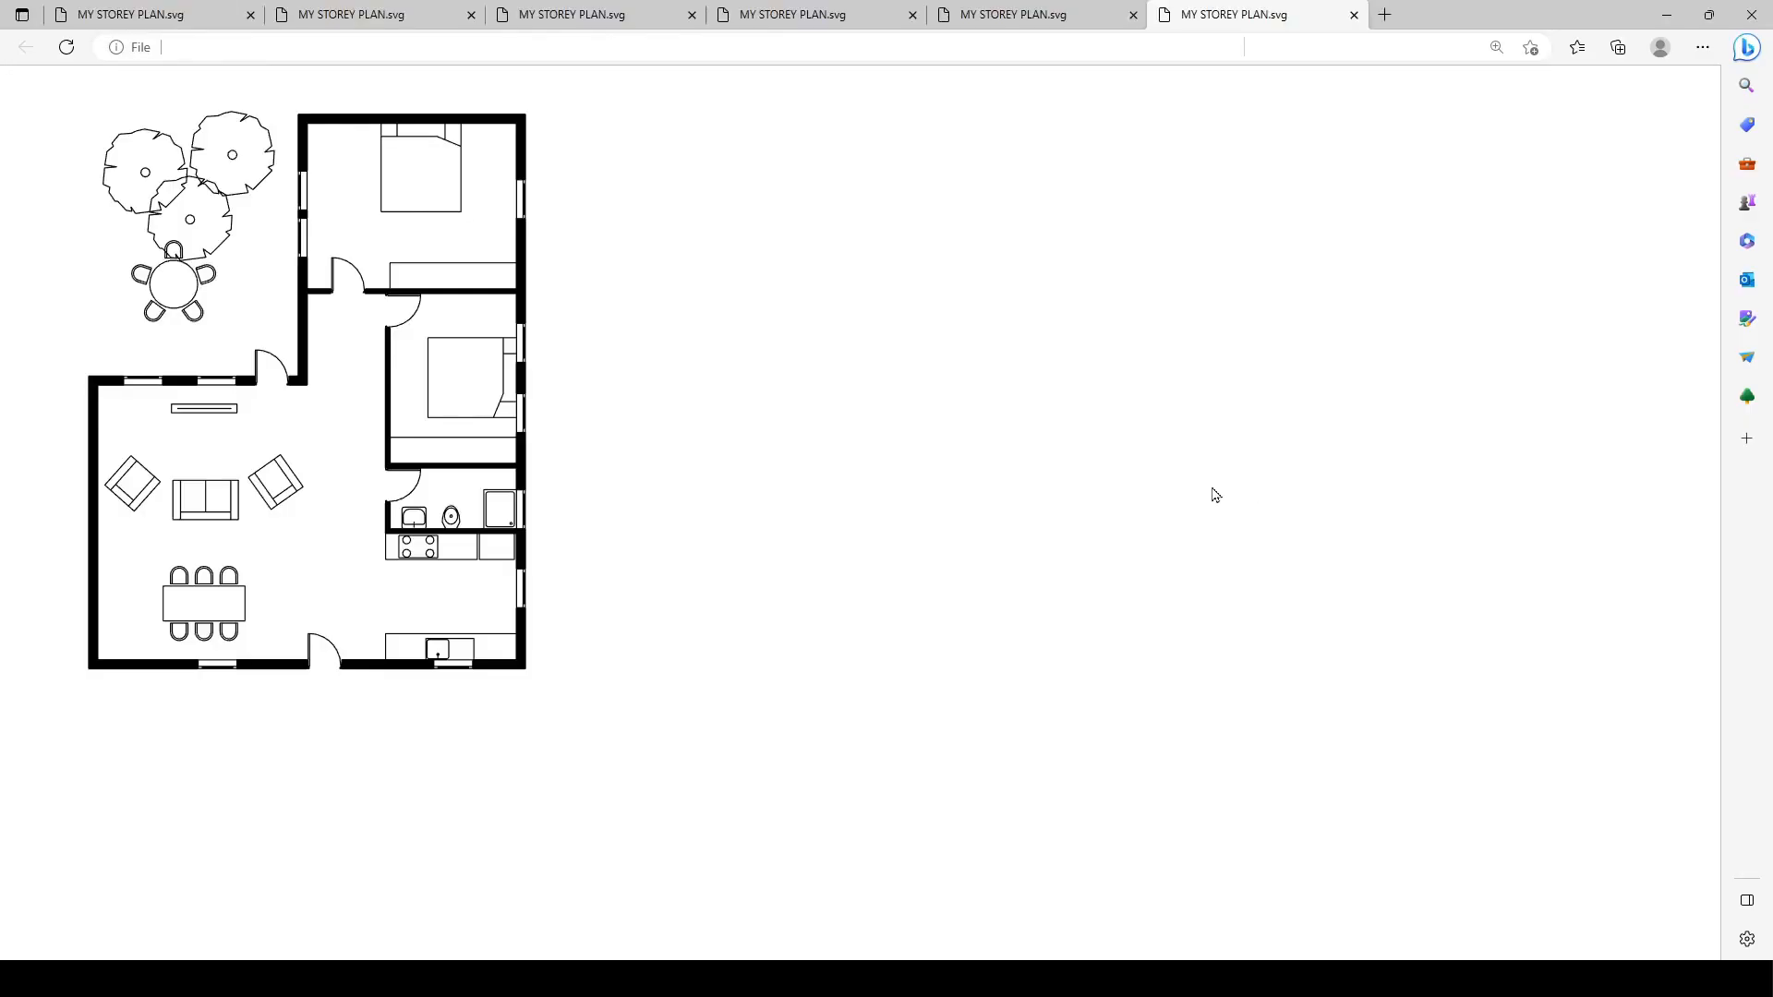